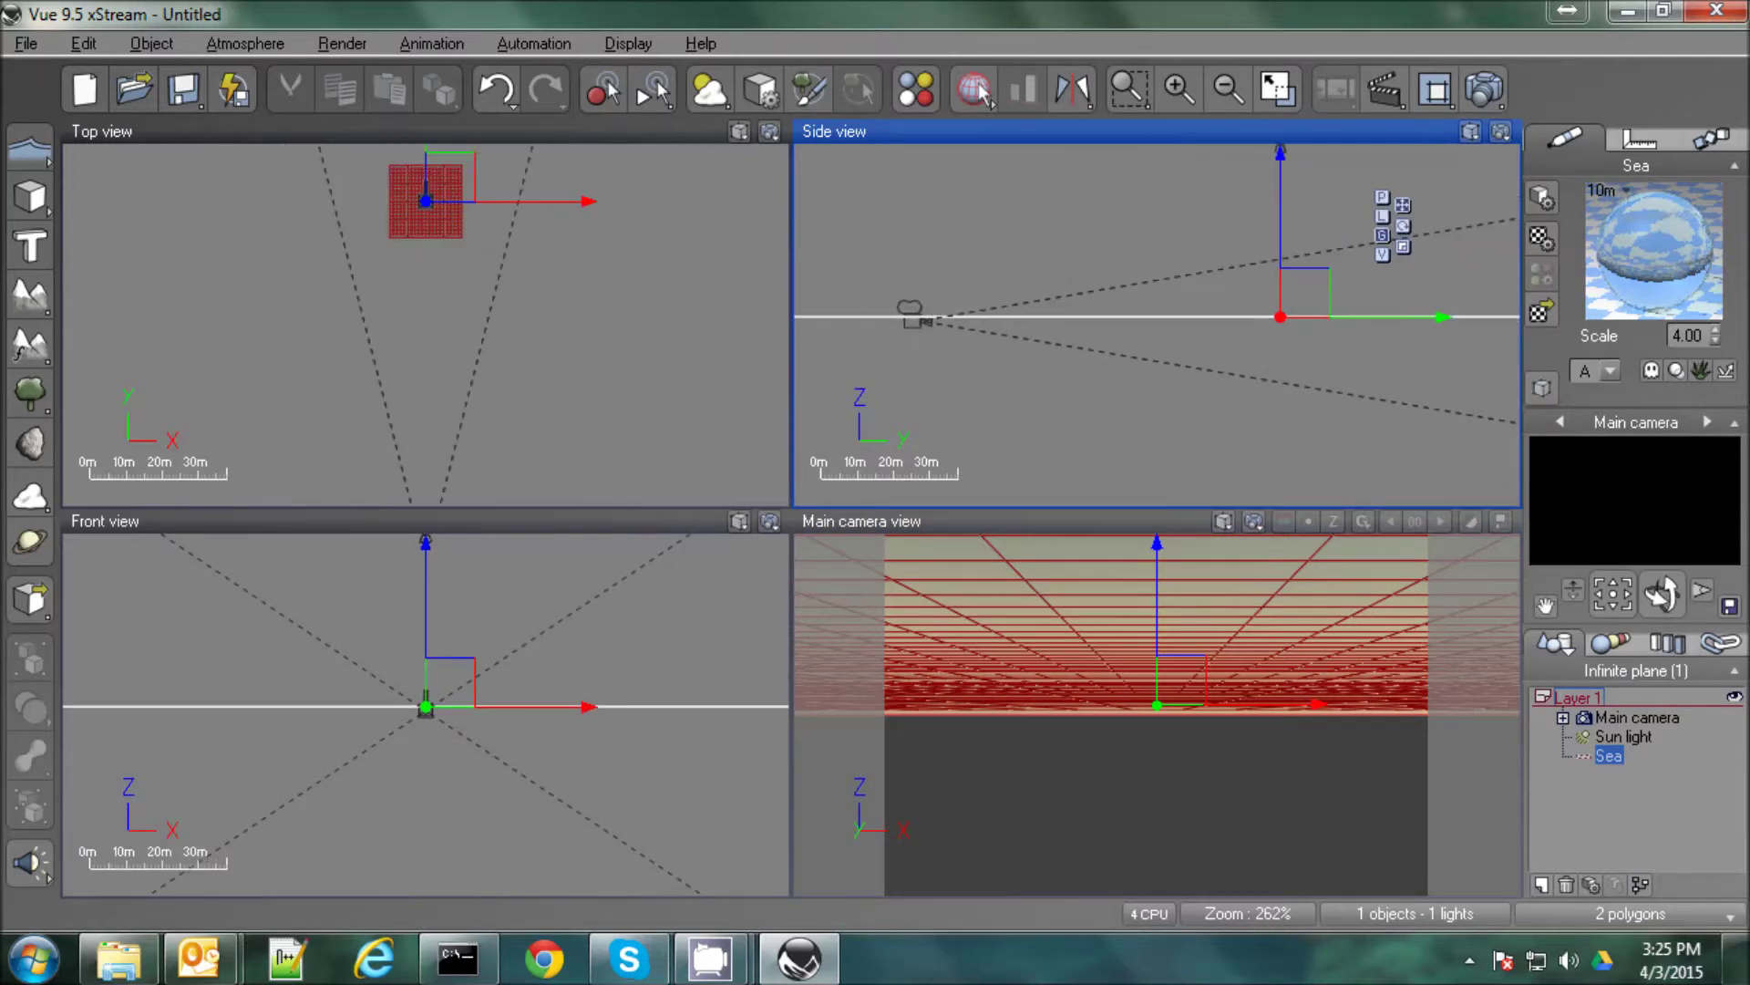
Lower the sea plane further below the camera and create a 256 by 256 fractal terrain.
left_click_drag(1287, 244, 1288, 277)
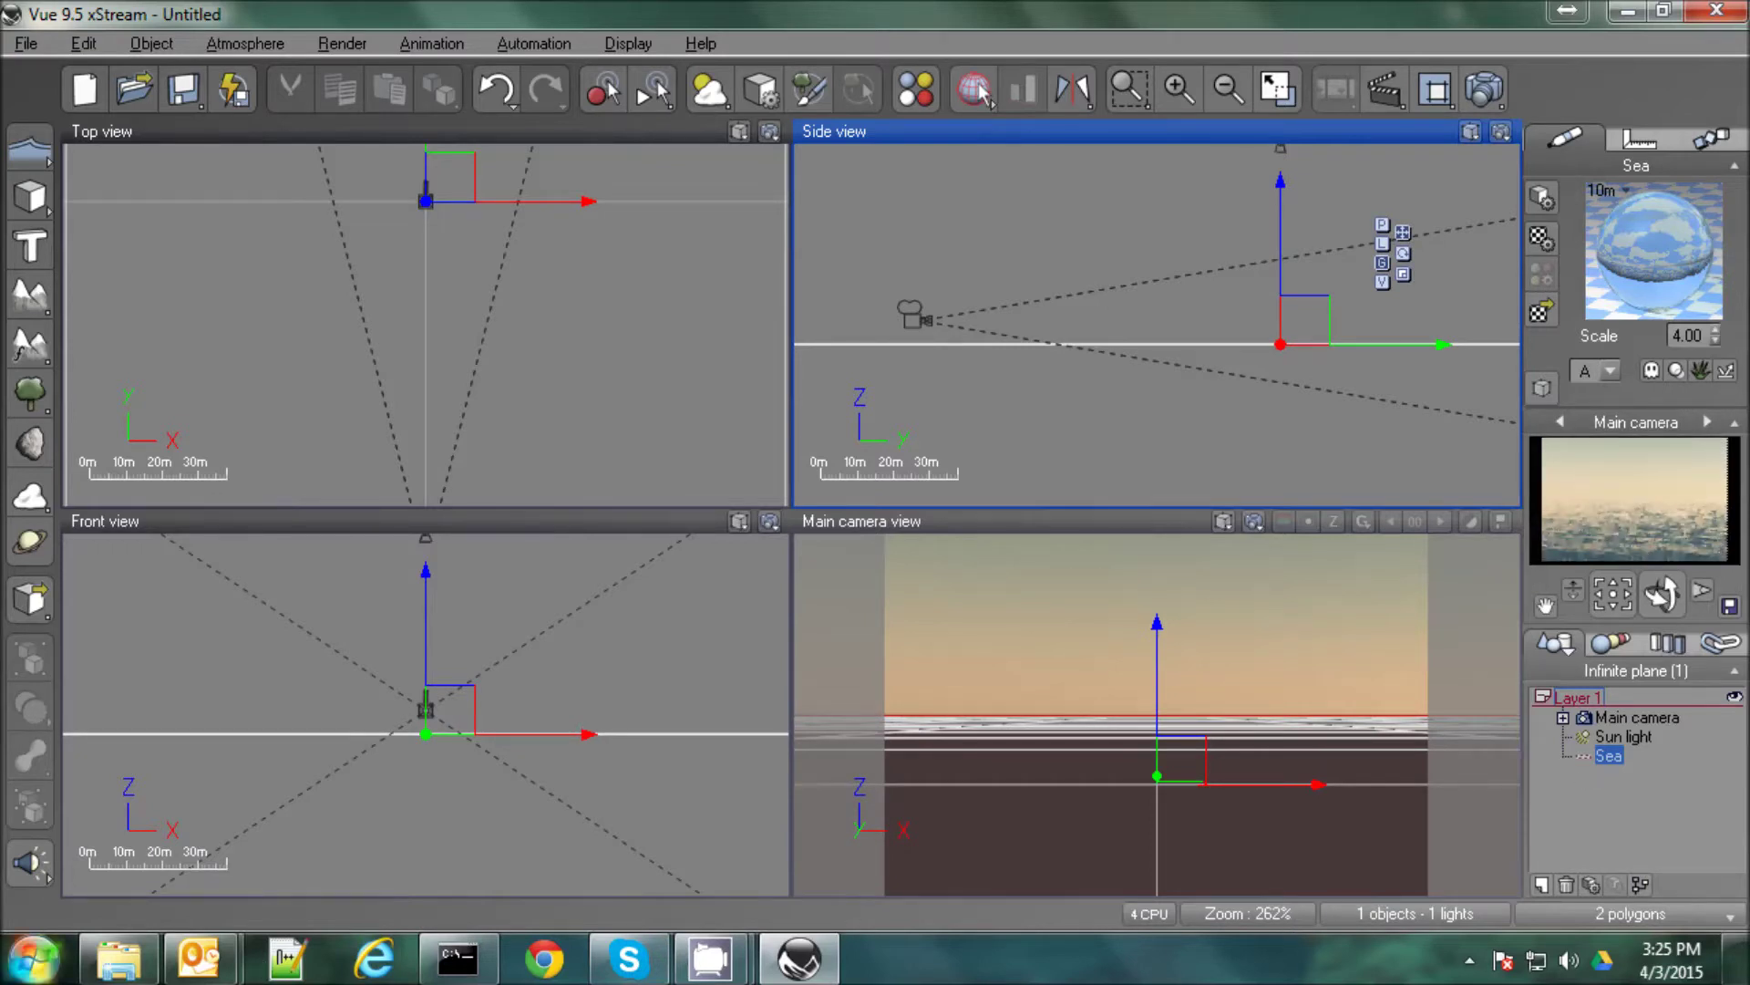
left_click(33, 314)
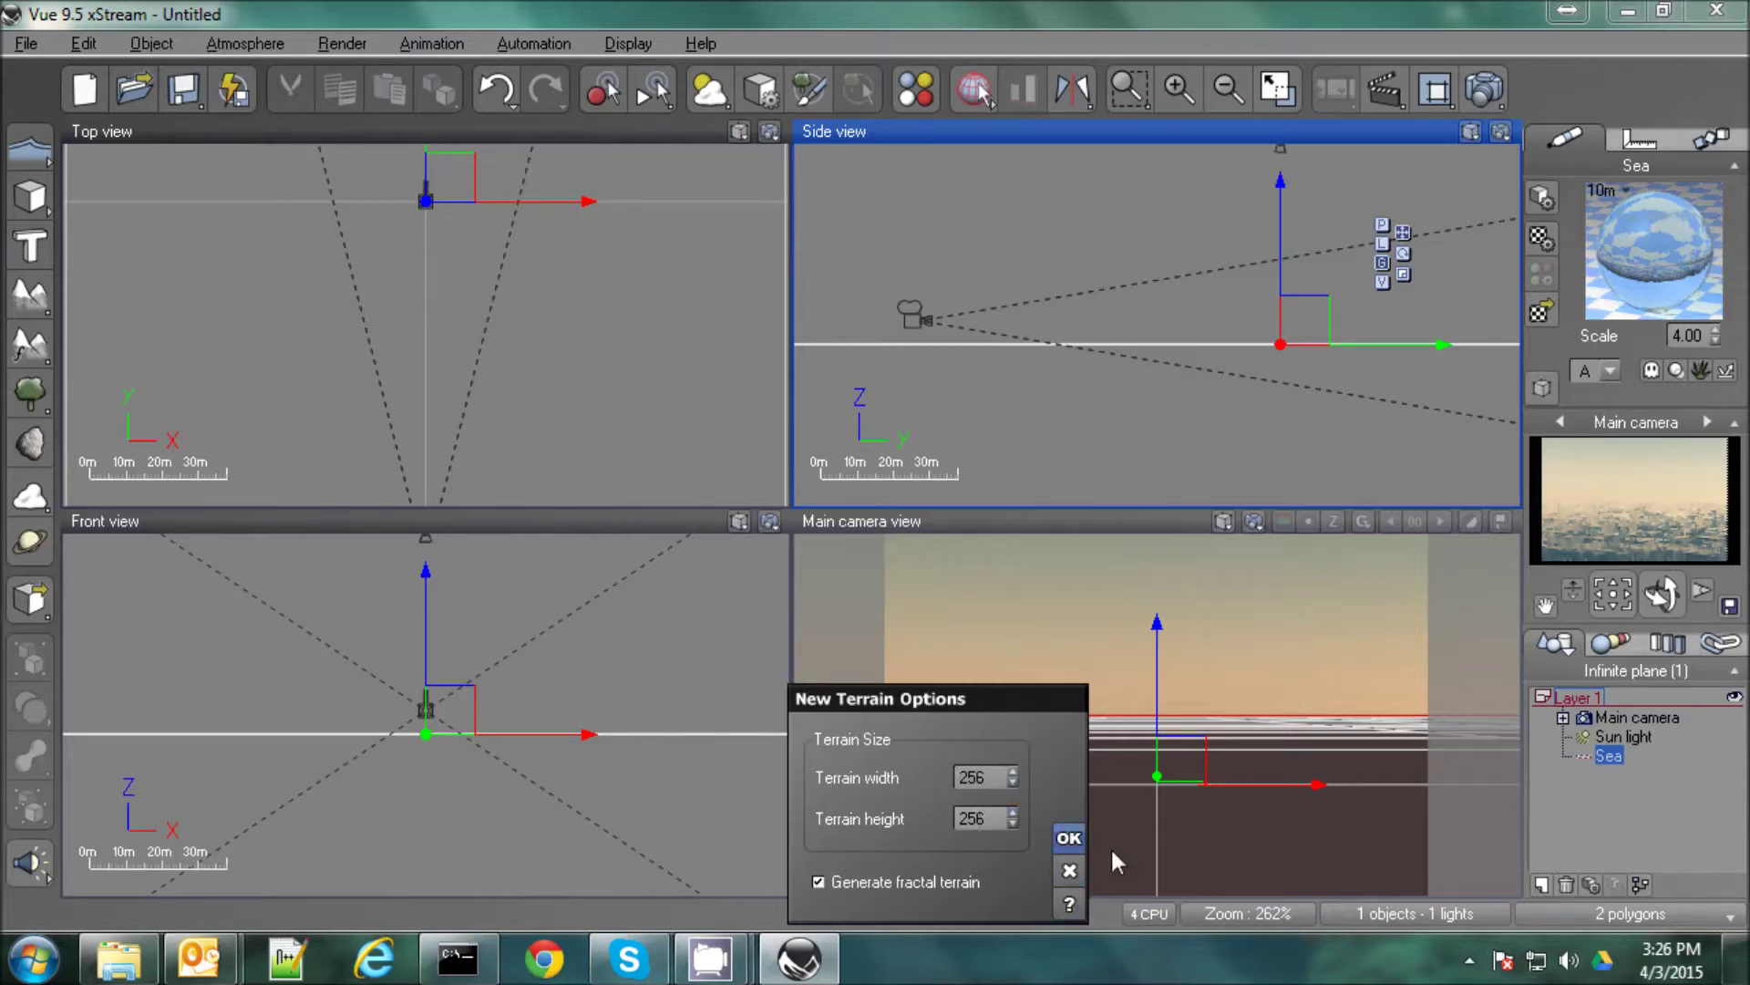
left_click(1066, 843)
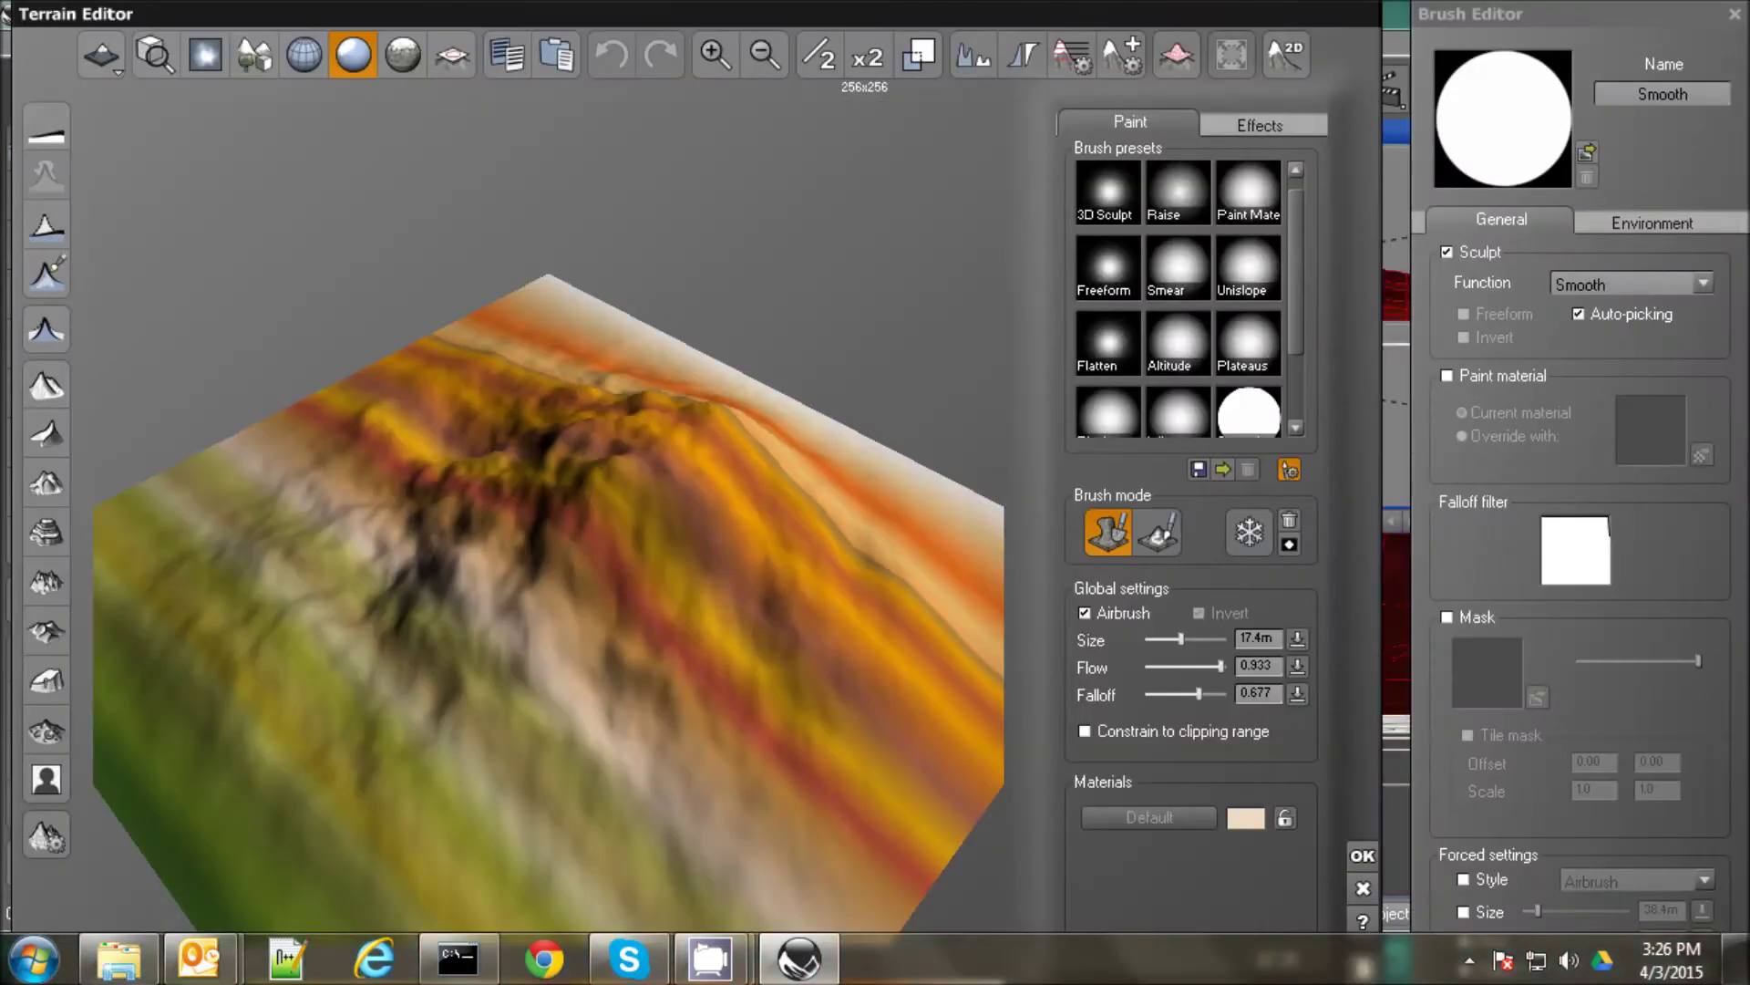
key("Return")
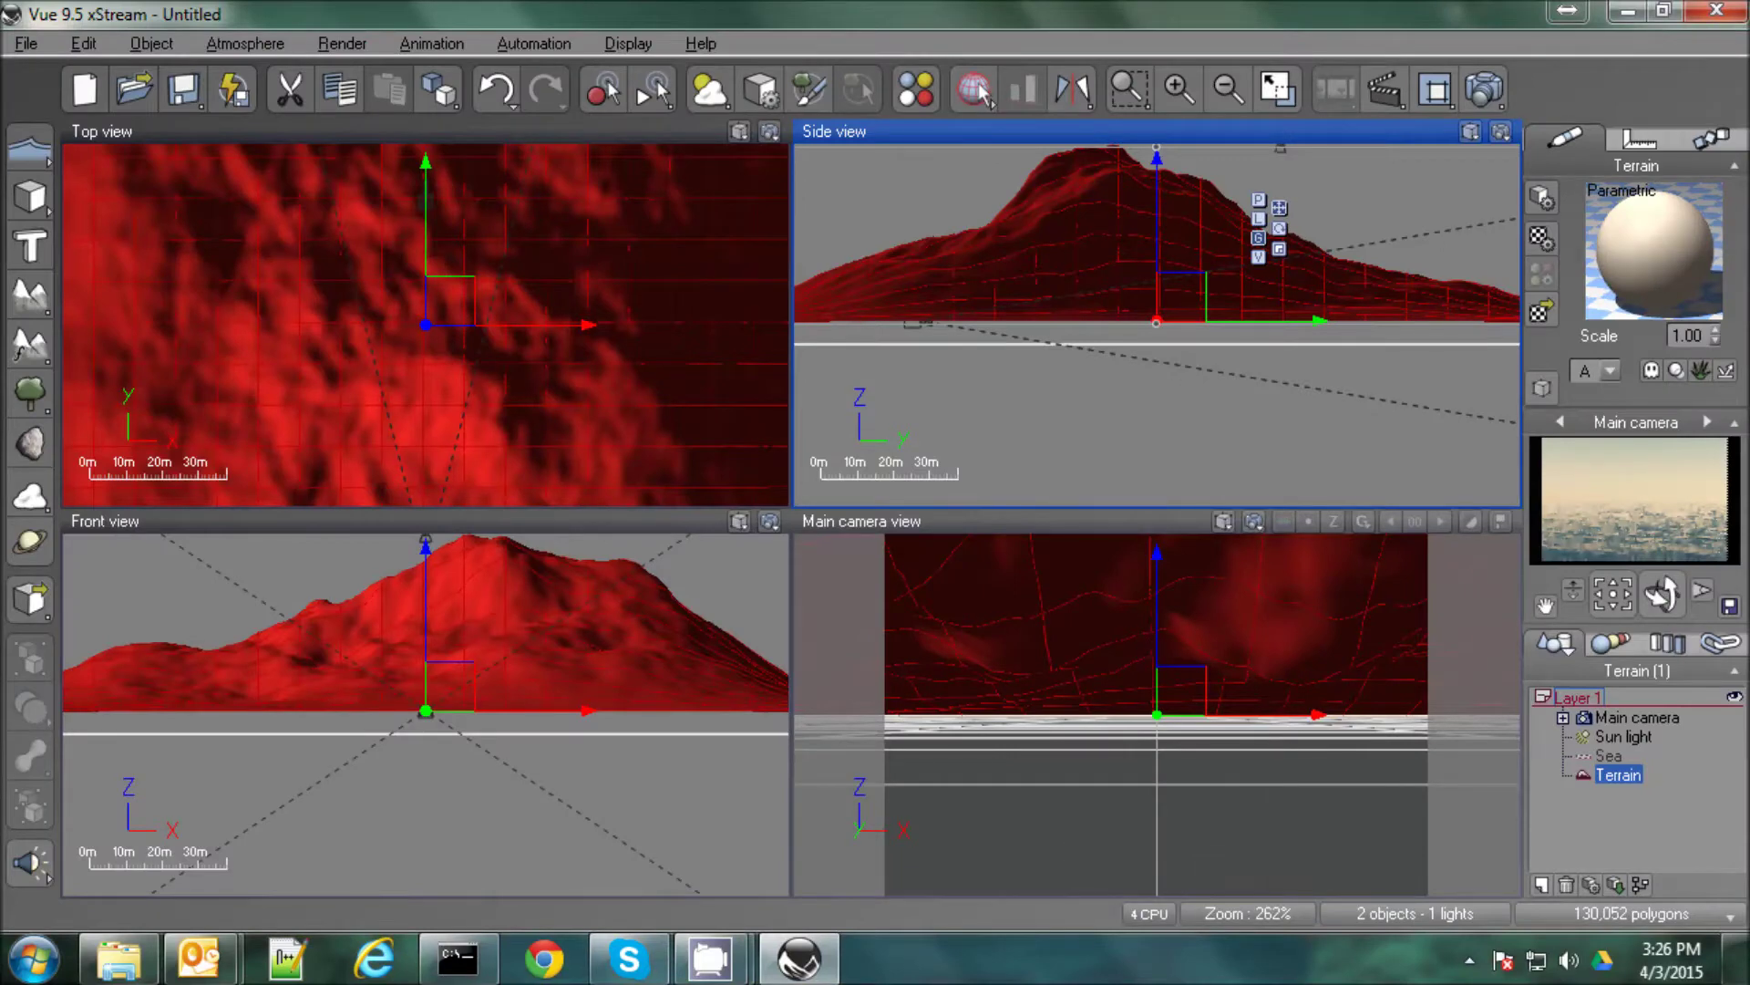
Move the terrain away from the camera and down to sea level, and flatten it into a low landmass.
left_click_drag(1200, 299, 1478, 335)
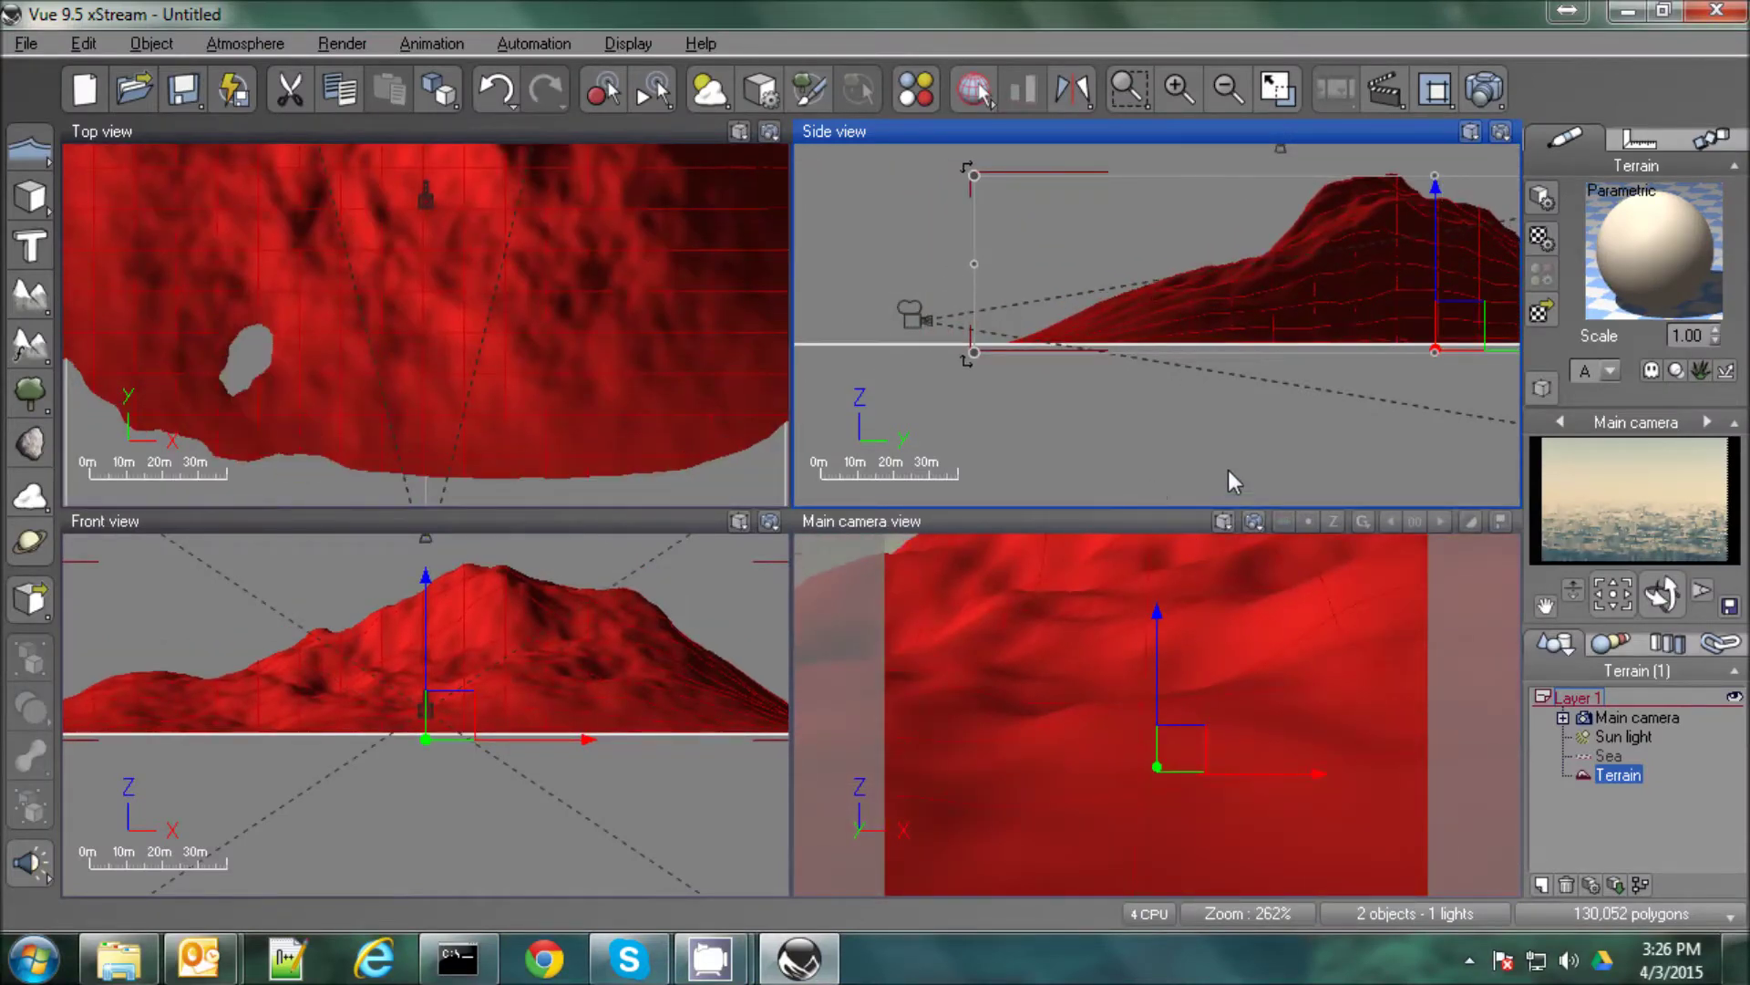
right_click_drag(1151, 492, 987, 492)
left_click_drag(1270, 177, 1266, 340)
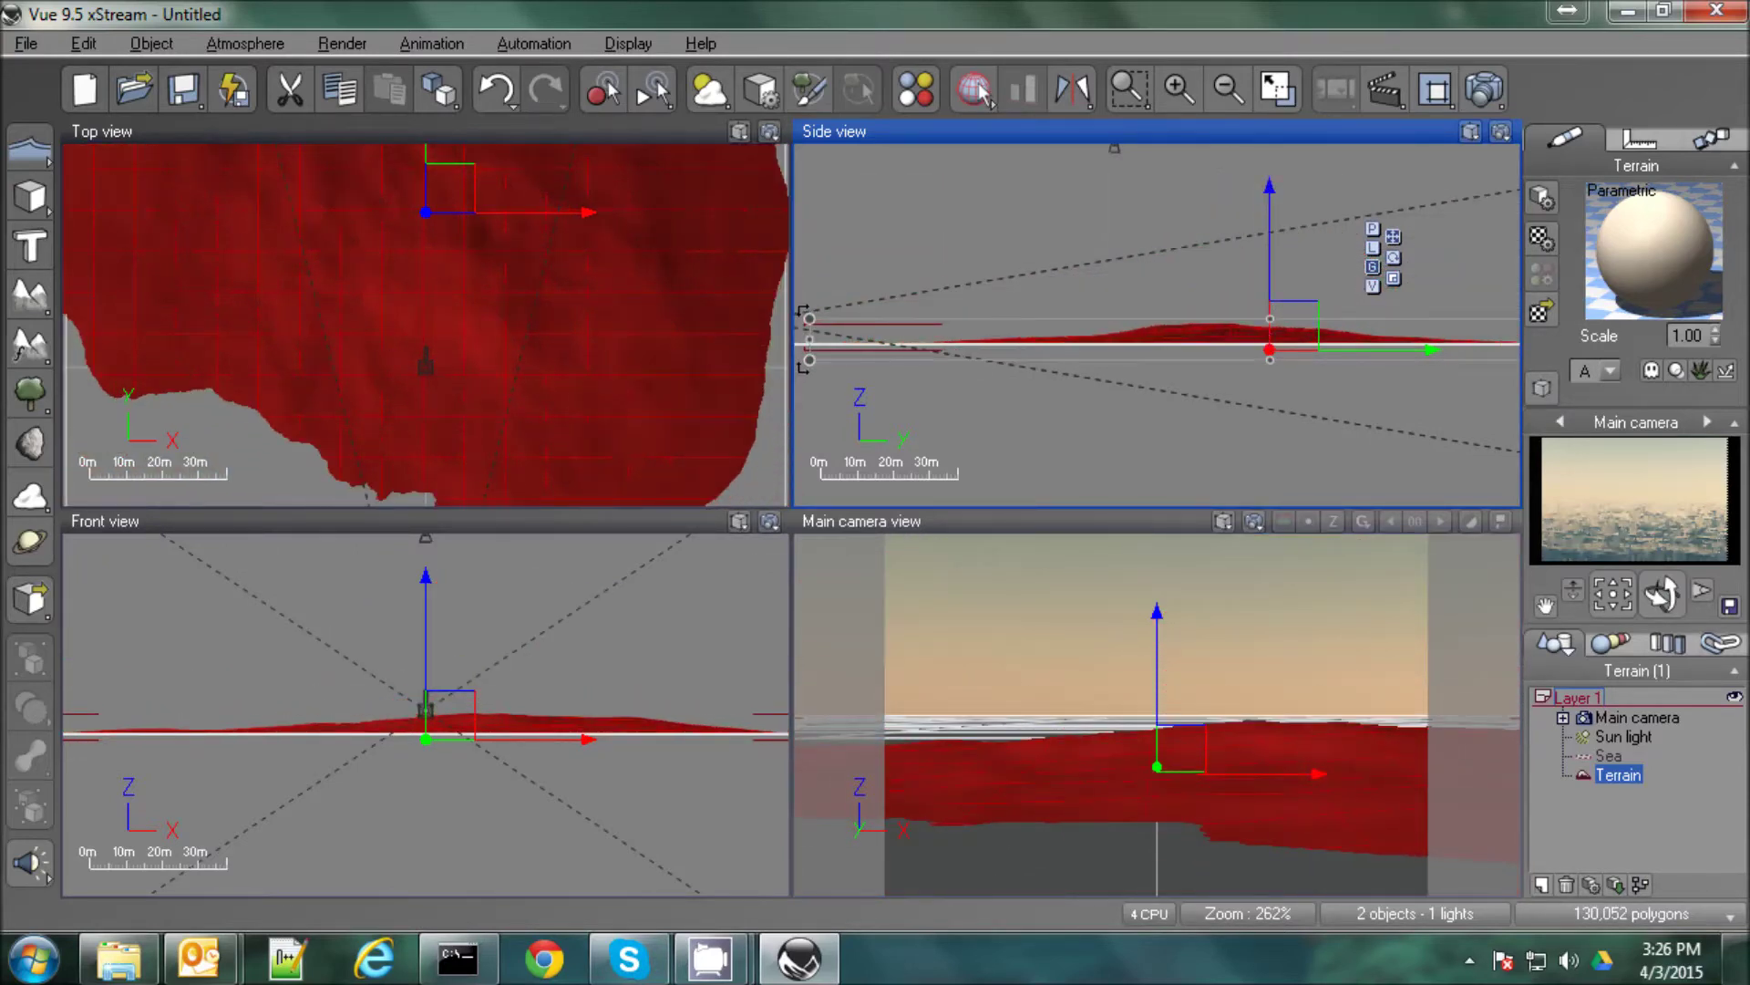
Rotate and slightly enlarge the terrain from above, and shift it along X so its shoreline crosses the camera's field of view.
left_click(392, 360)
scroll(391, 360, "down", 5)
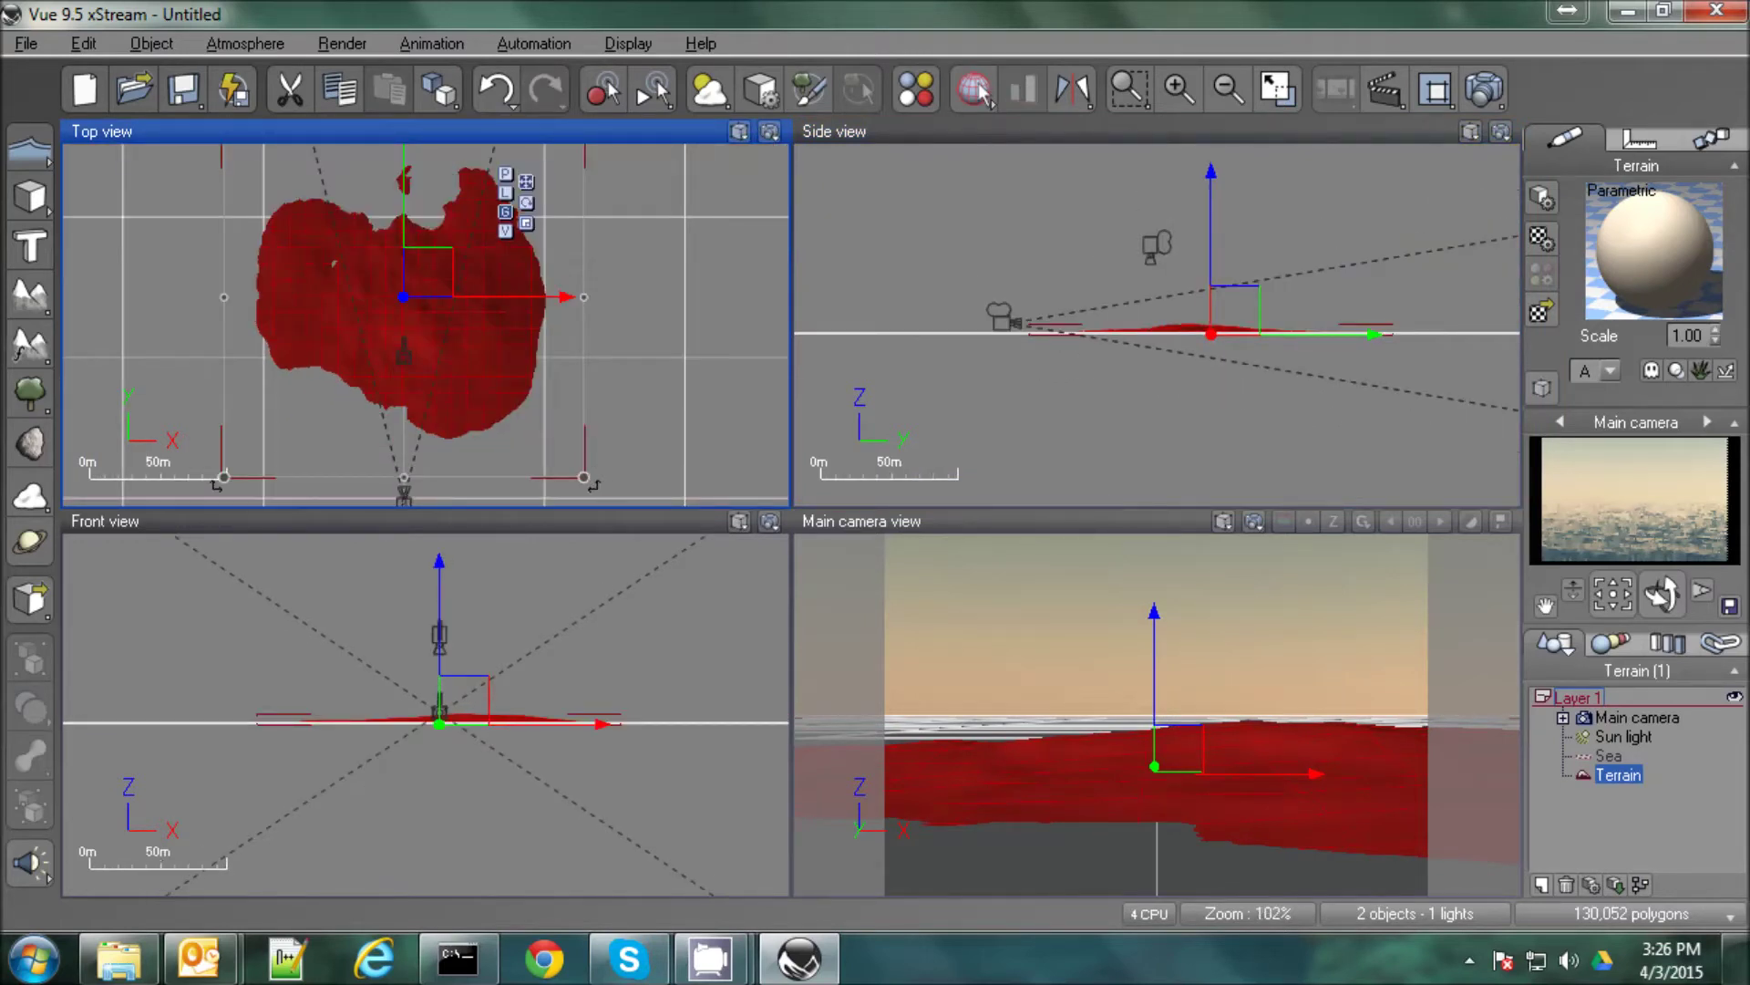
left_click(517, 100)
left_click(517, 100)
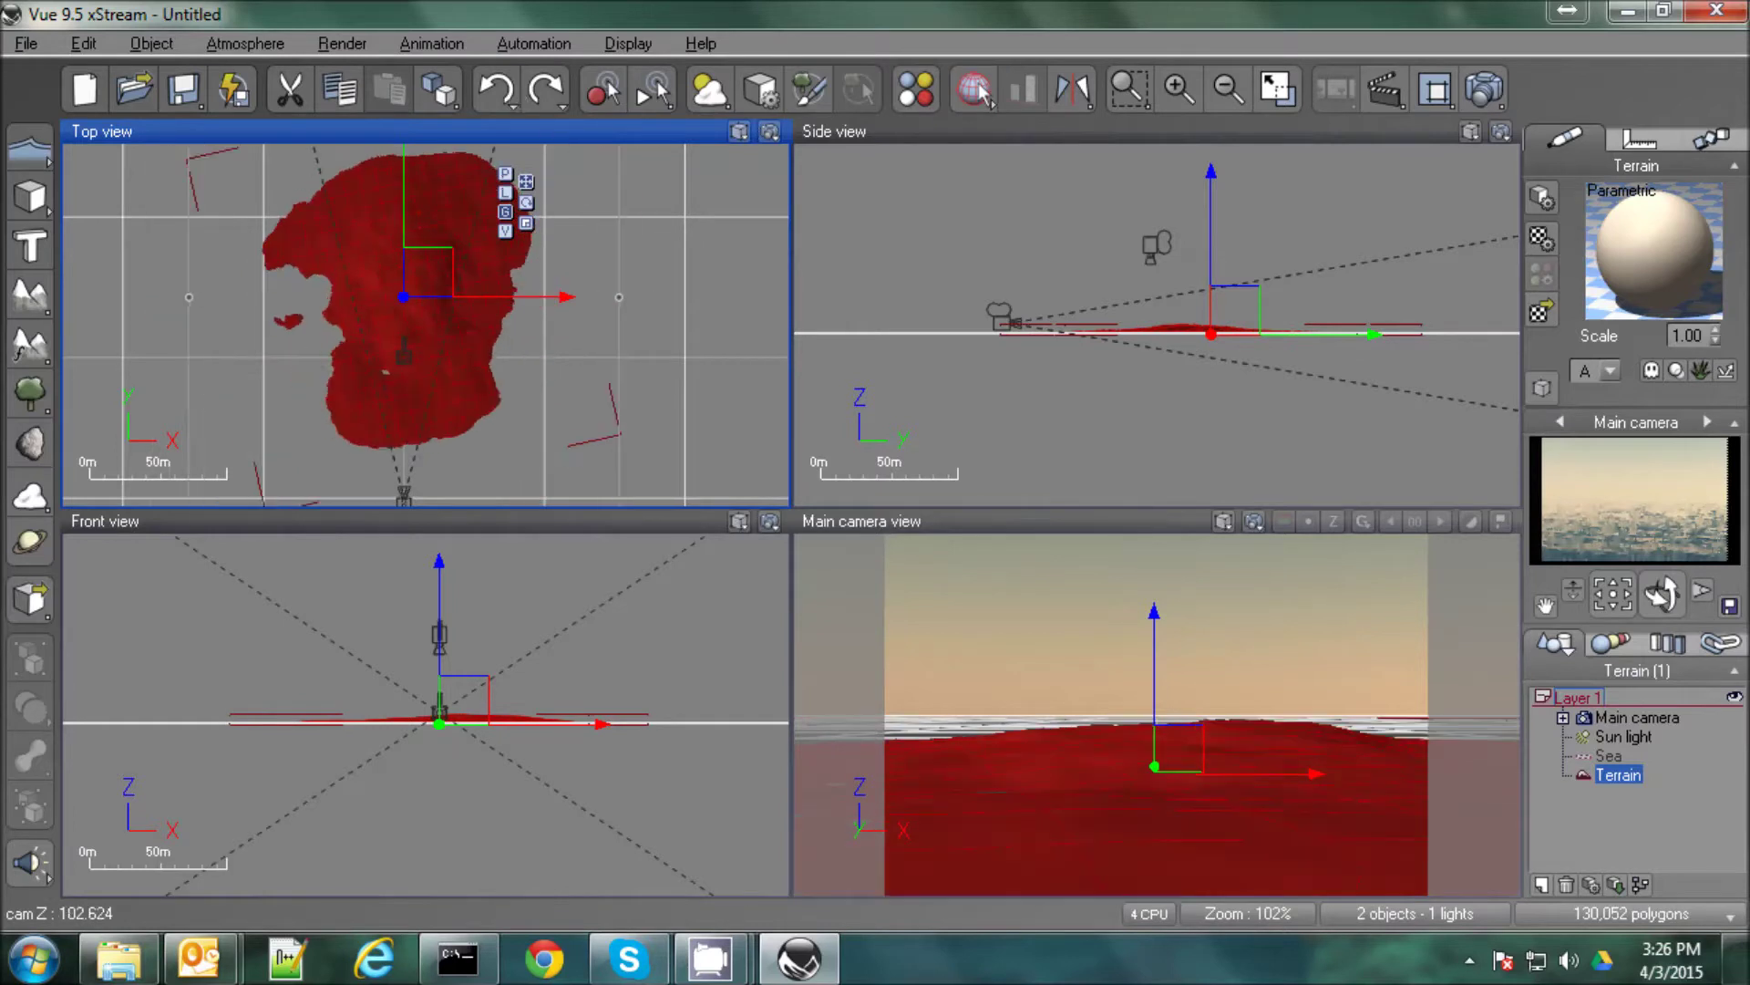
left_click_drag(441, 276, 479, 276)
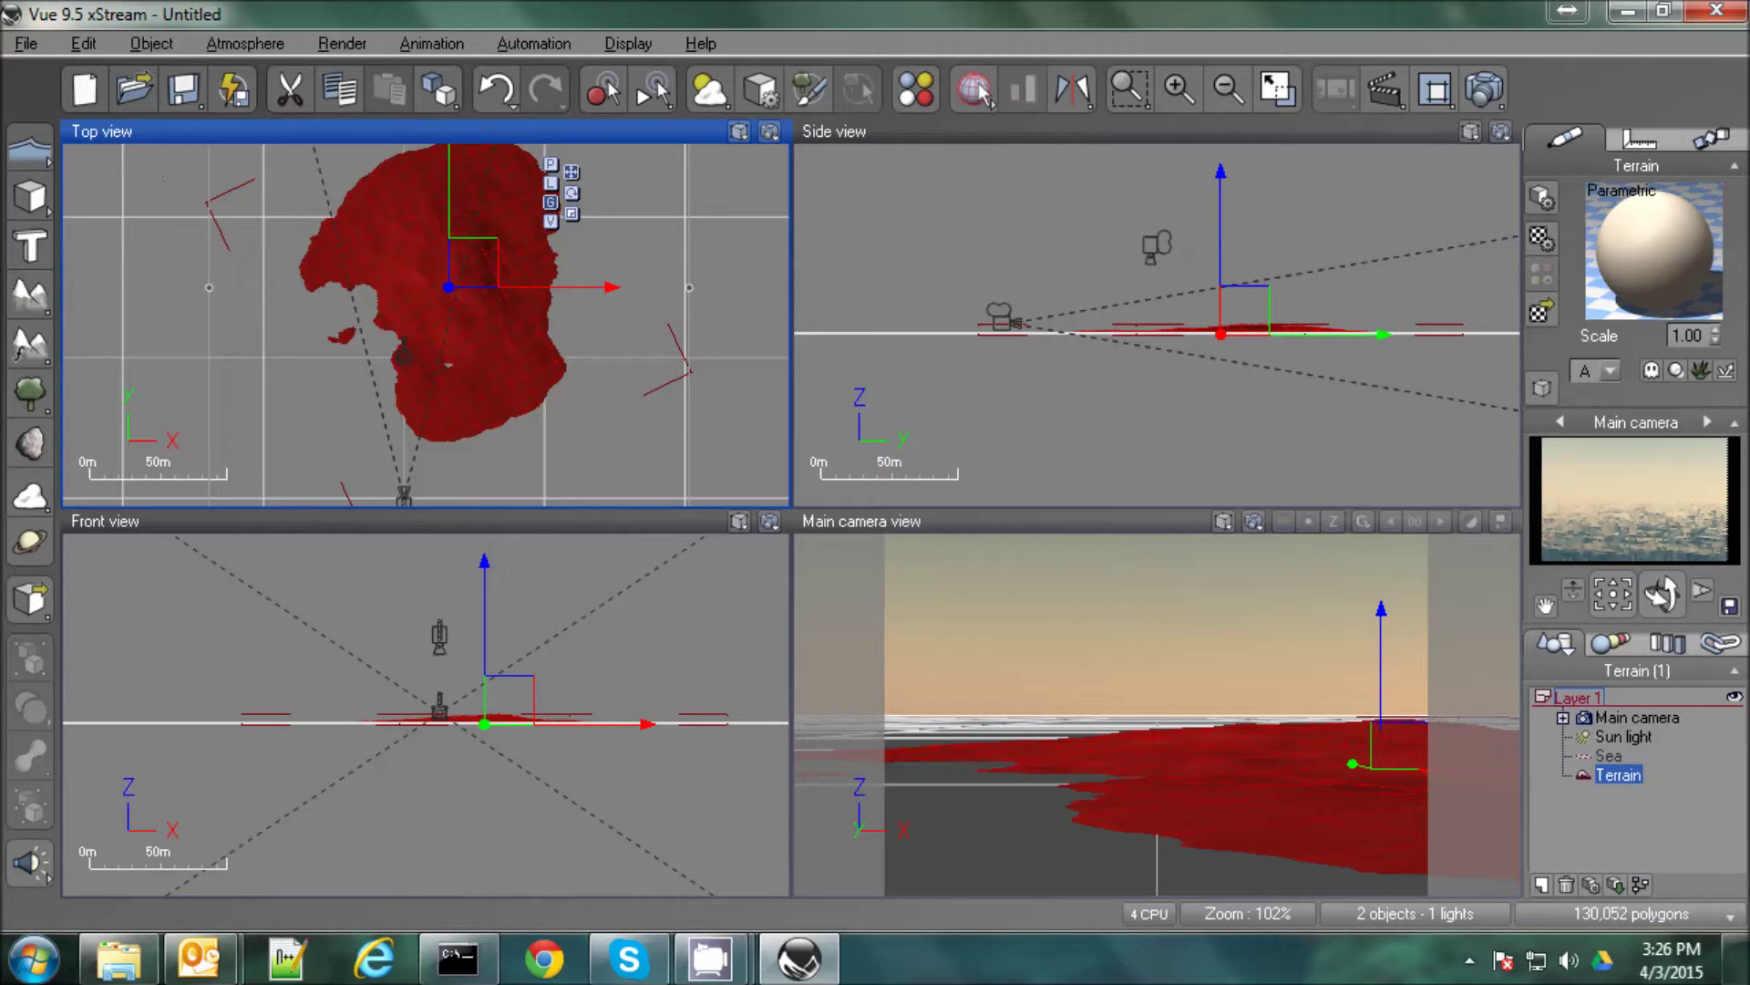
key("ctrl+z")
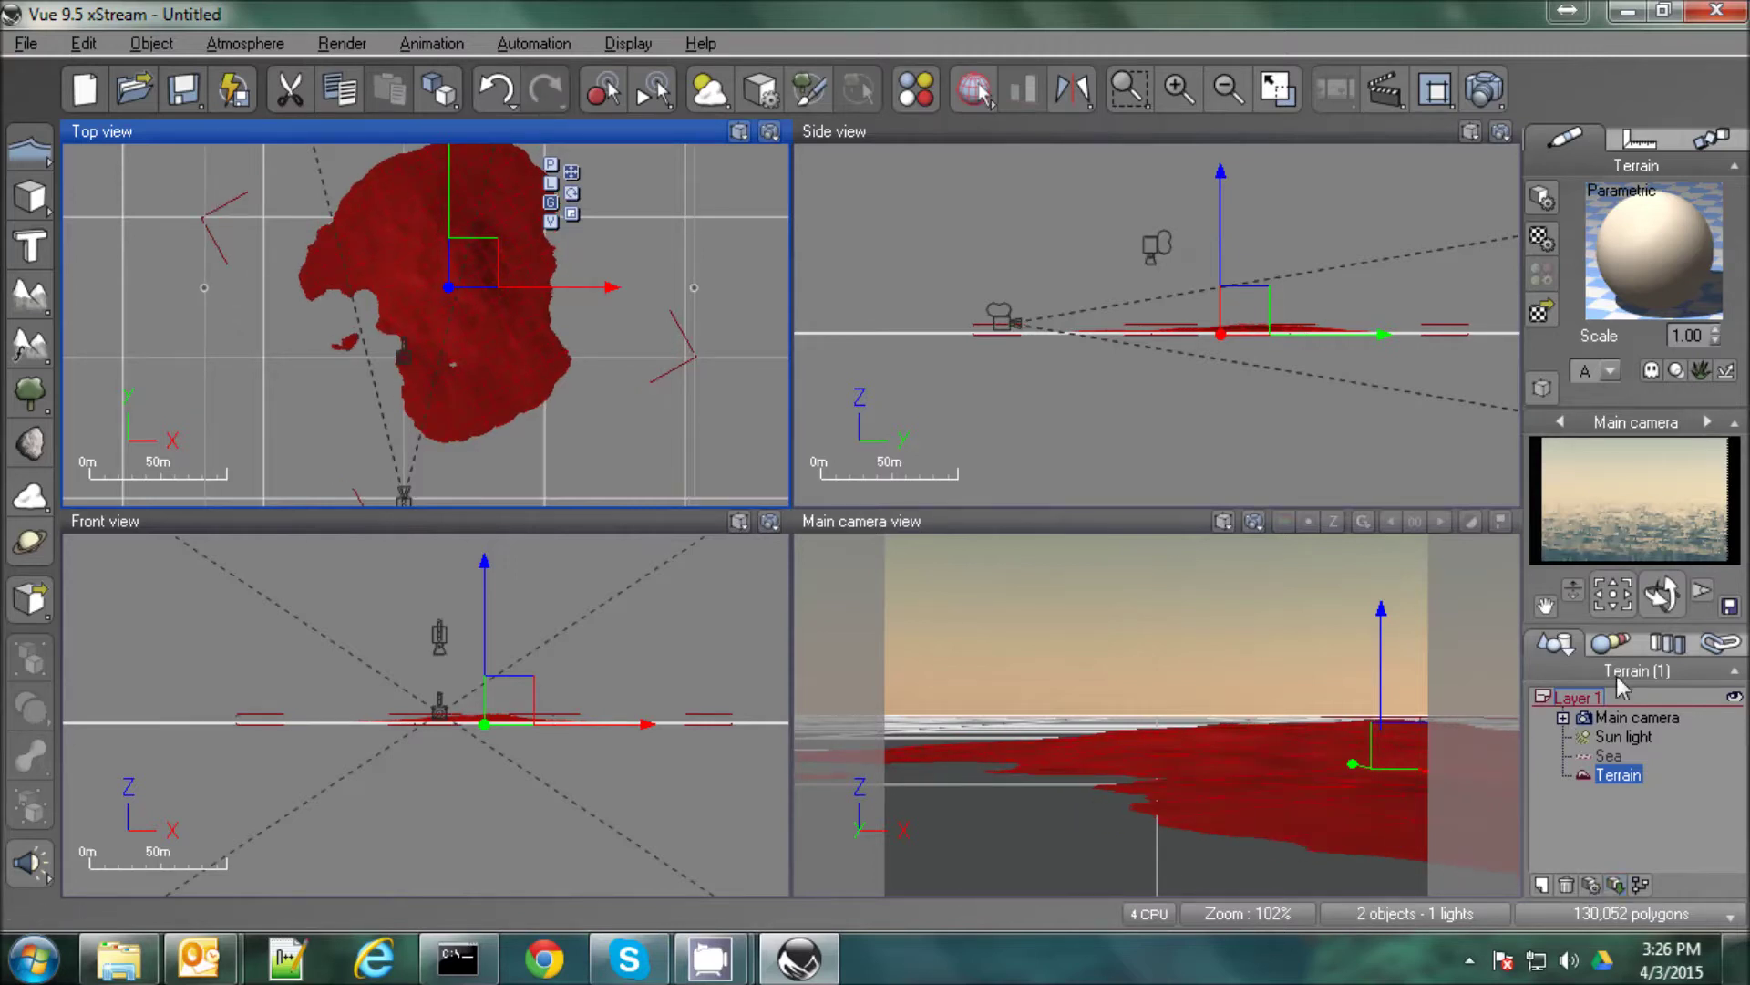
Lower the main camera to a height of 4 m and tilt it slightly upward over the shoreline.
left_click(1633, 717)
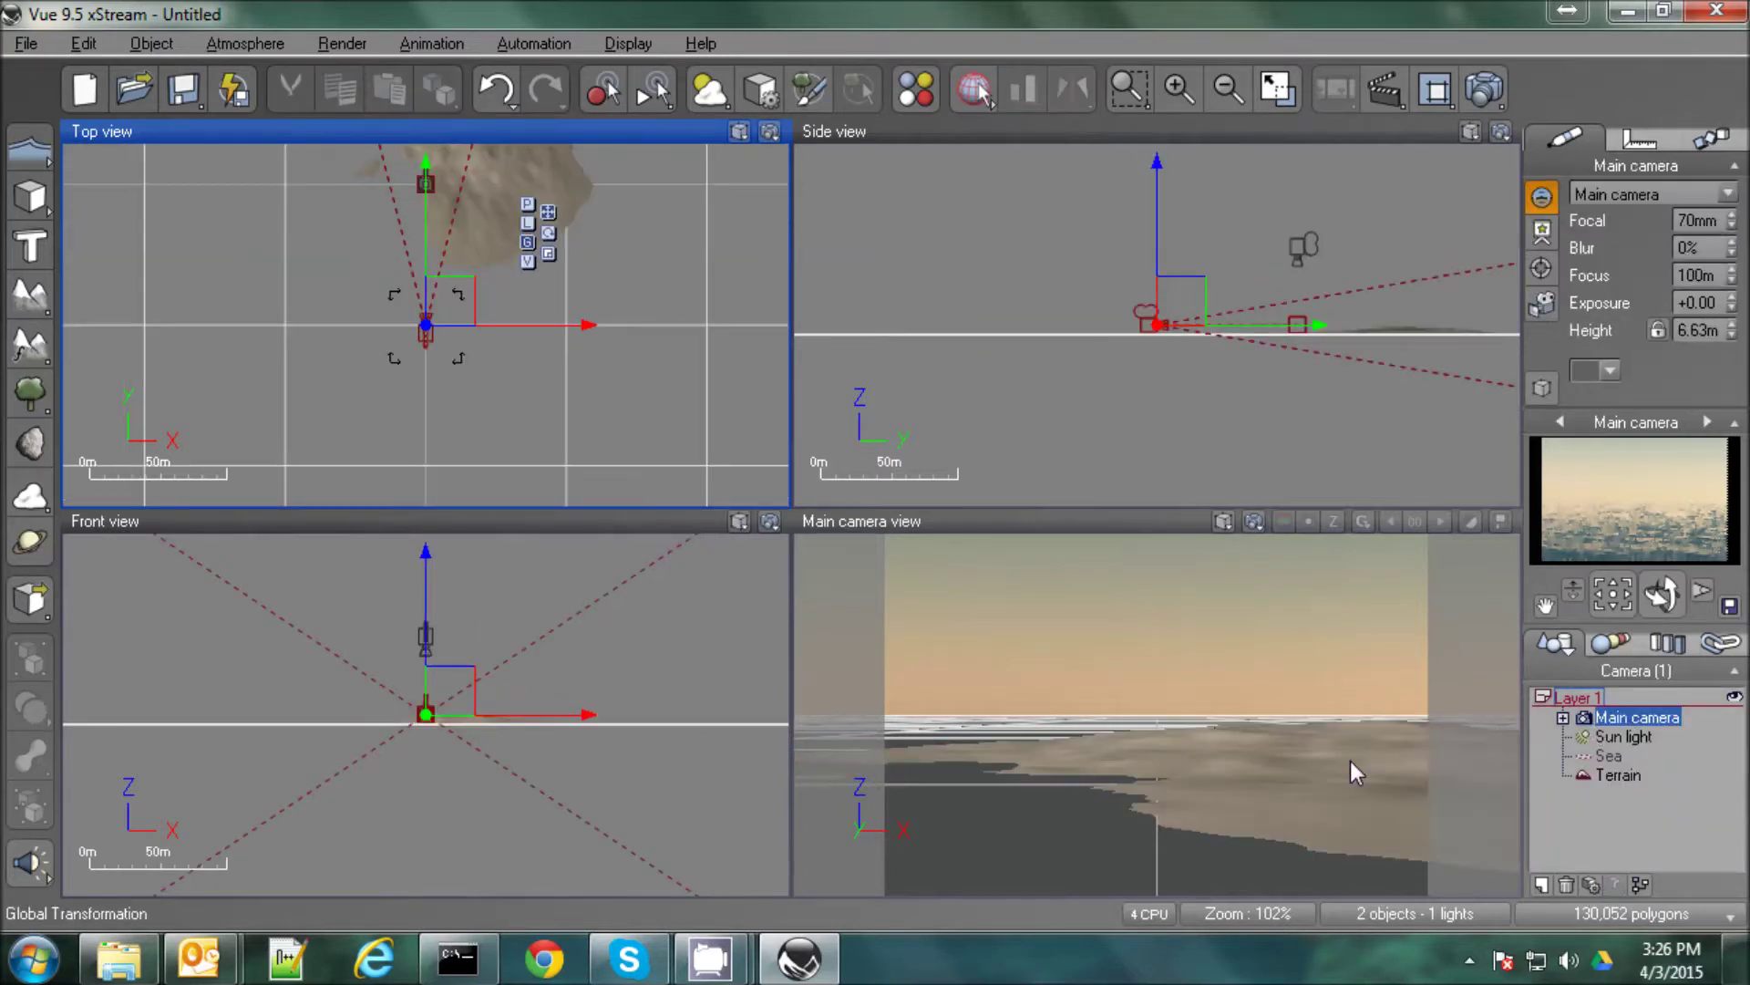
left_click(1205, 295)
scroll(1176, 297, "up", 5)
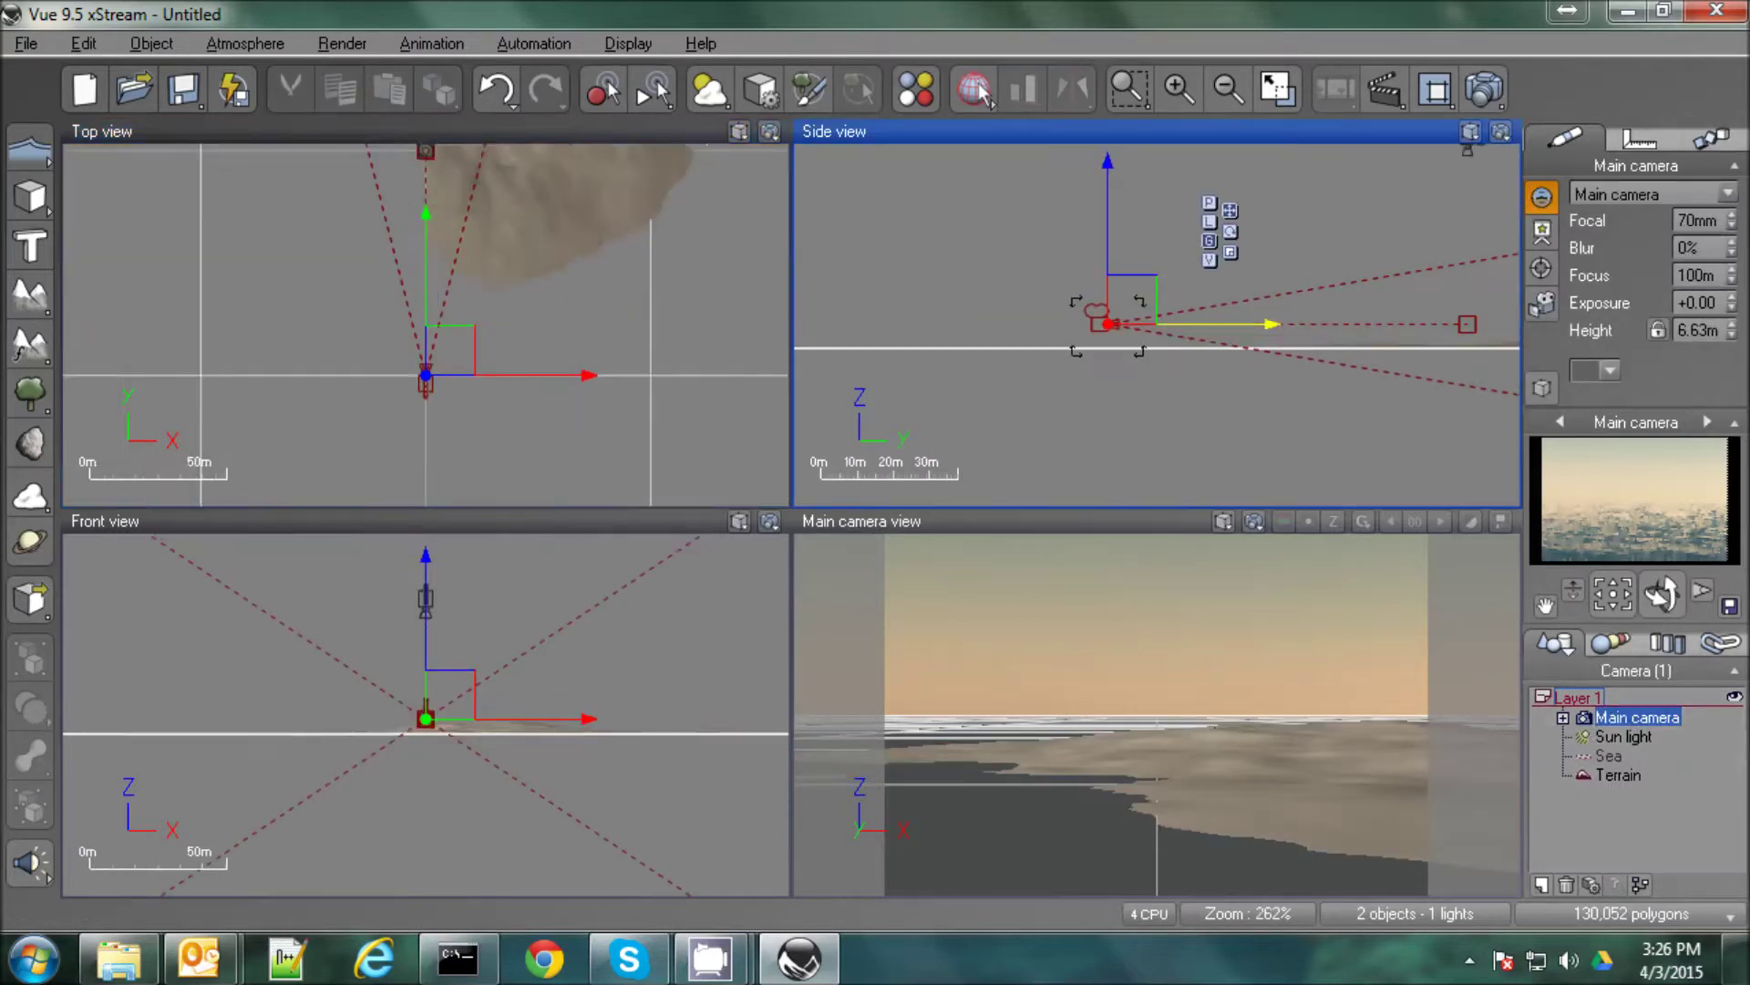
left_click_drag(1102, 294, 1124, 388)
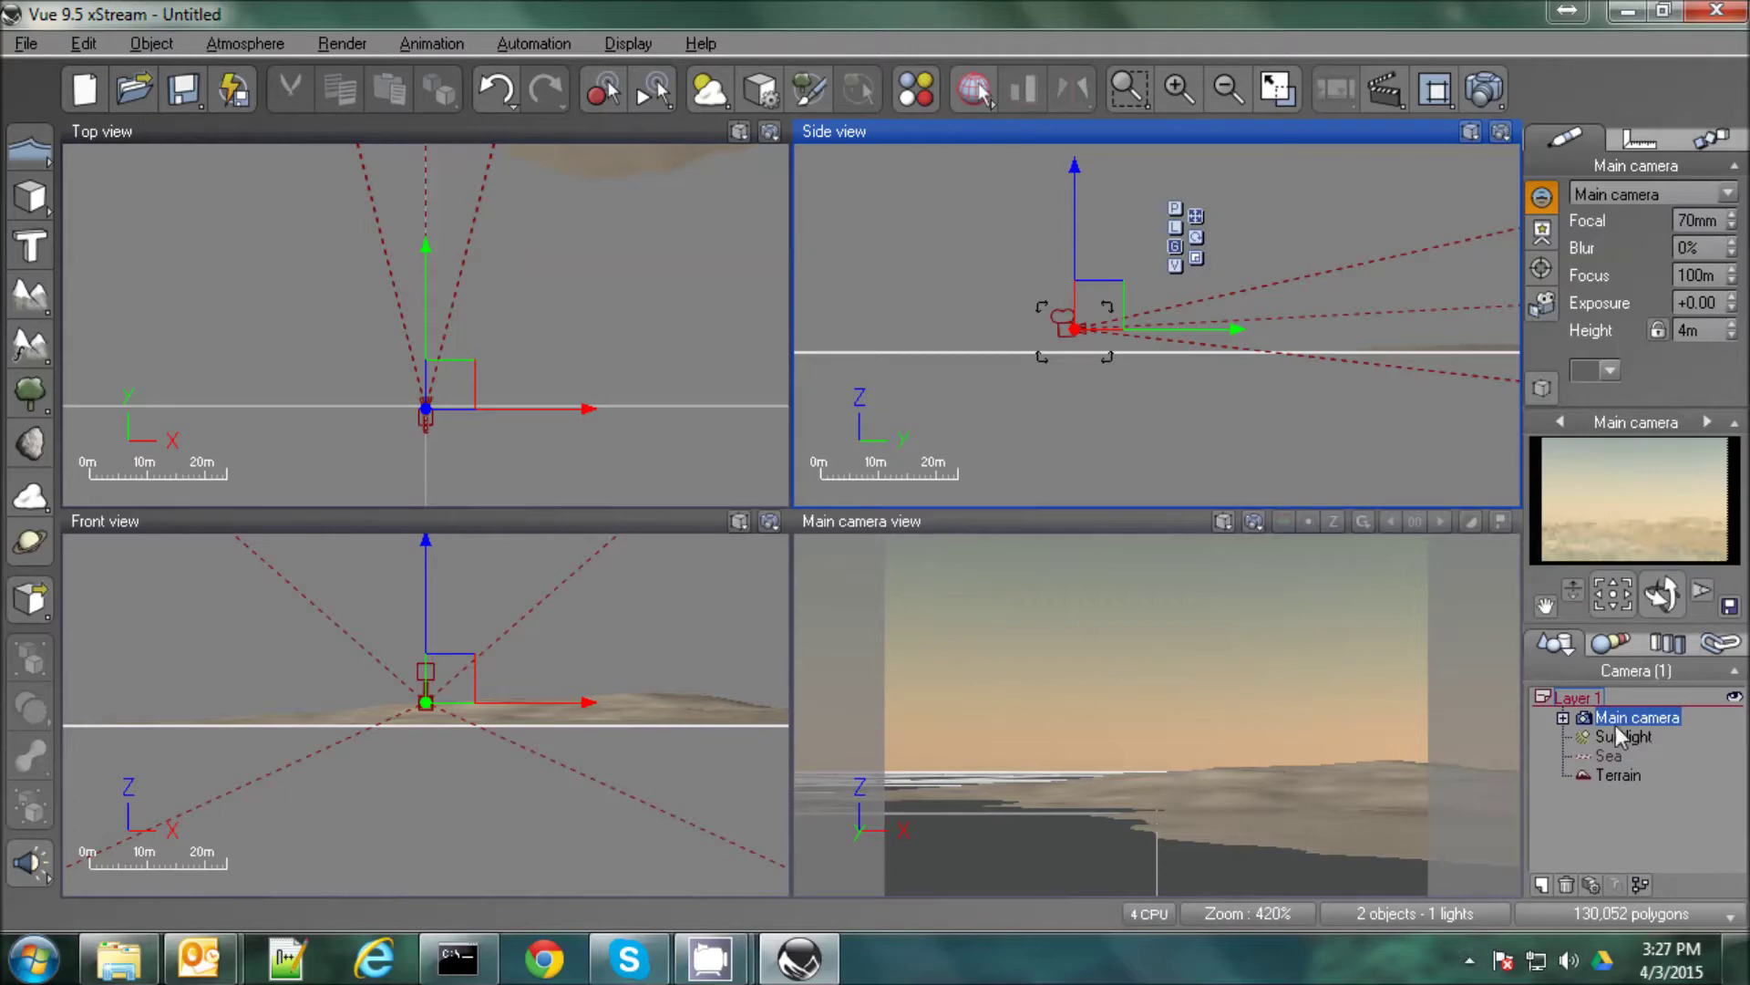
Apply the WetStonyBeach material from the TerrainScapes collection to the terrain, leaving its EcoSystem as it is without populating it.
left_click(1608, 776)
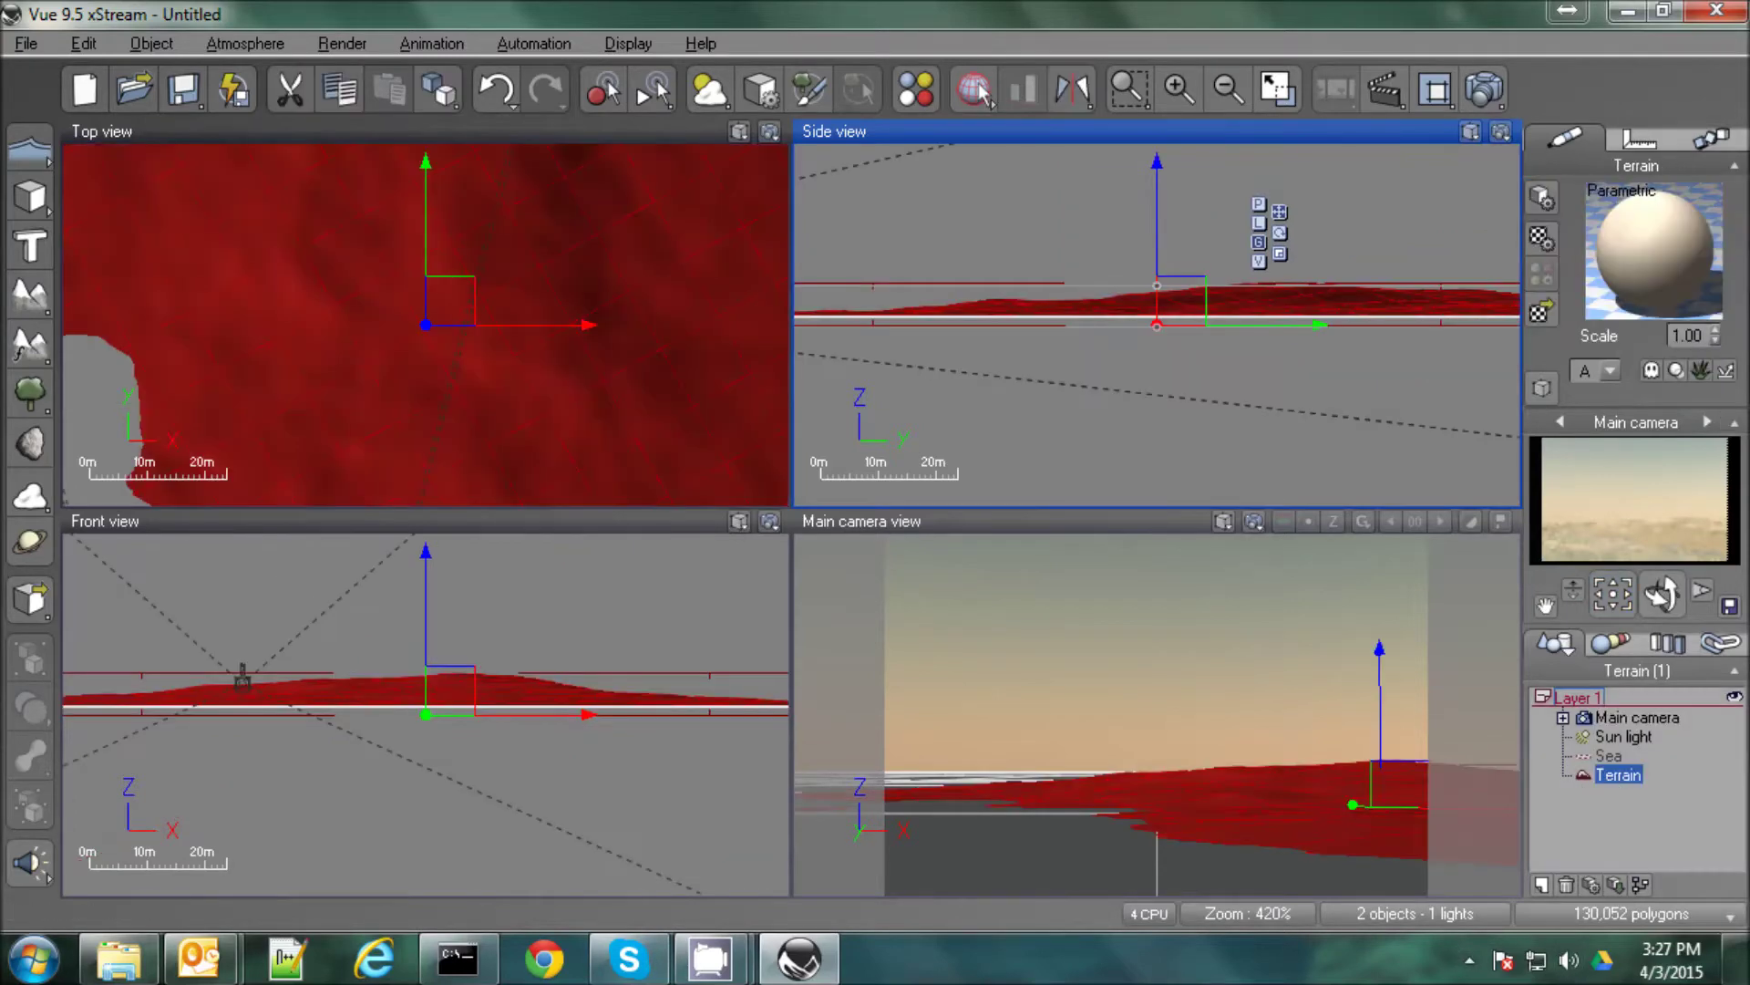
left_click(1540, 312)
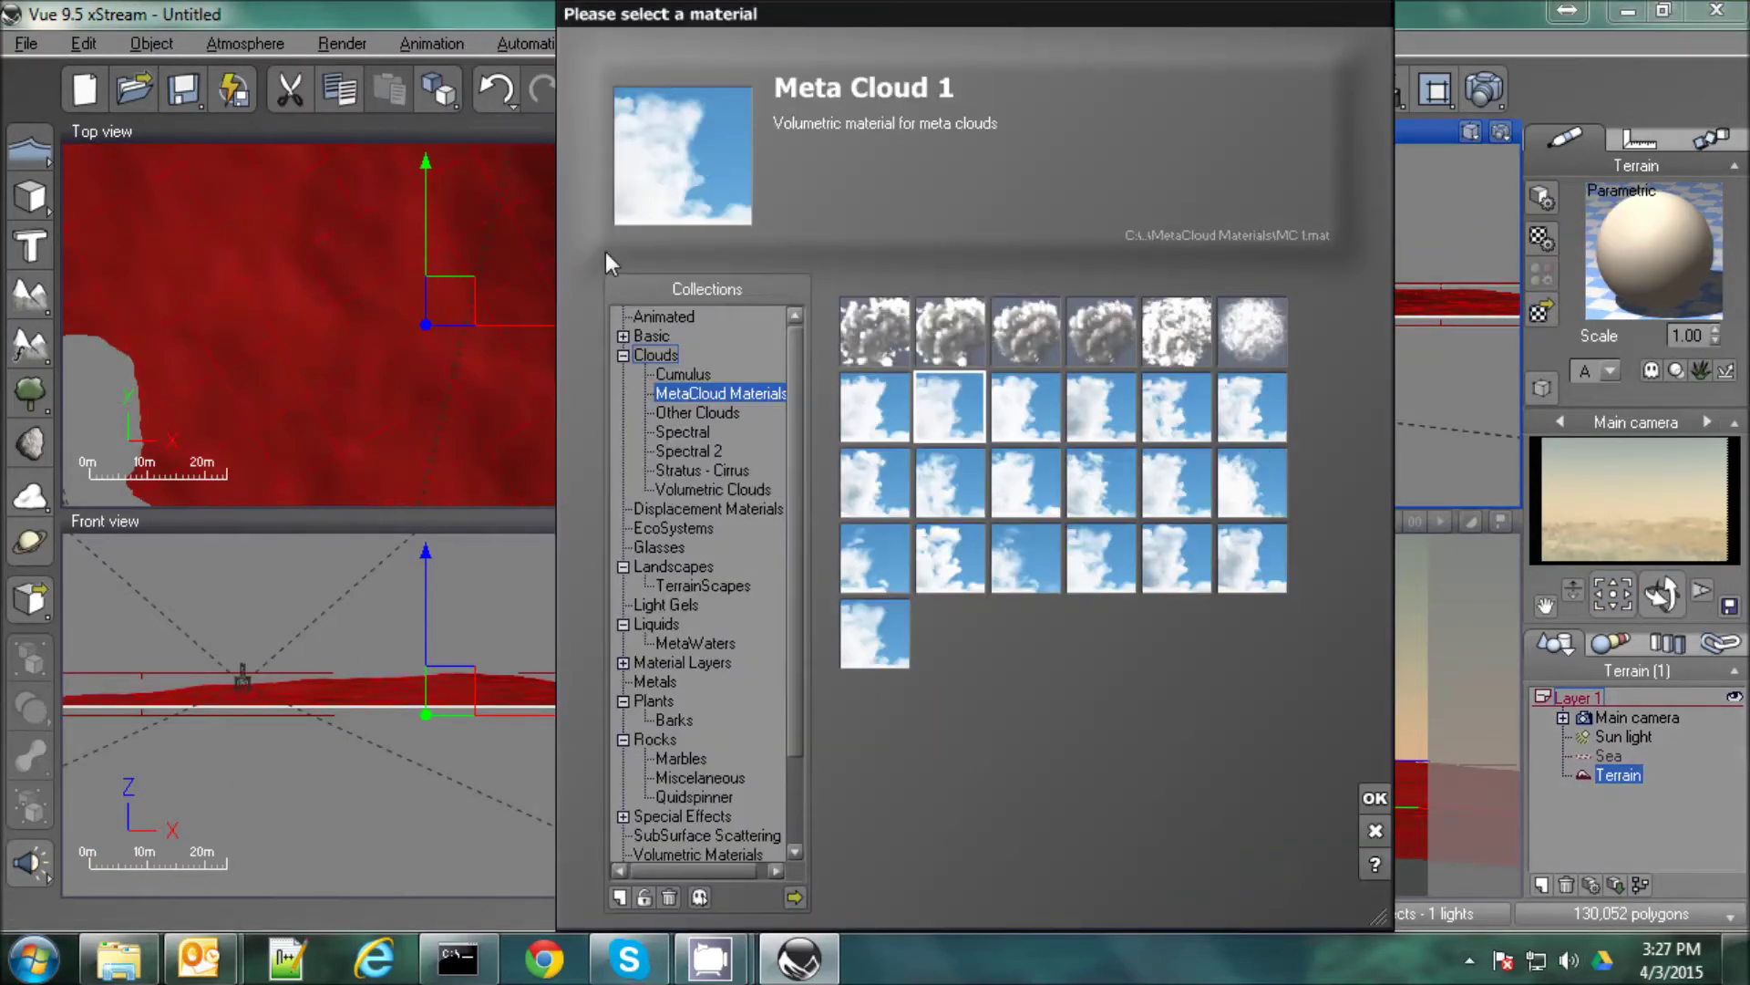
left_click(702, 585)
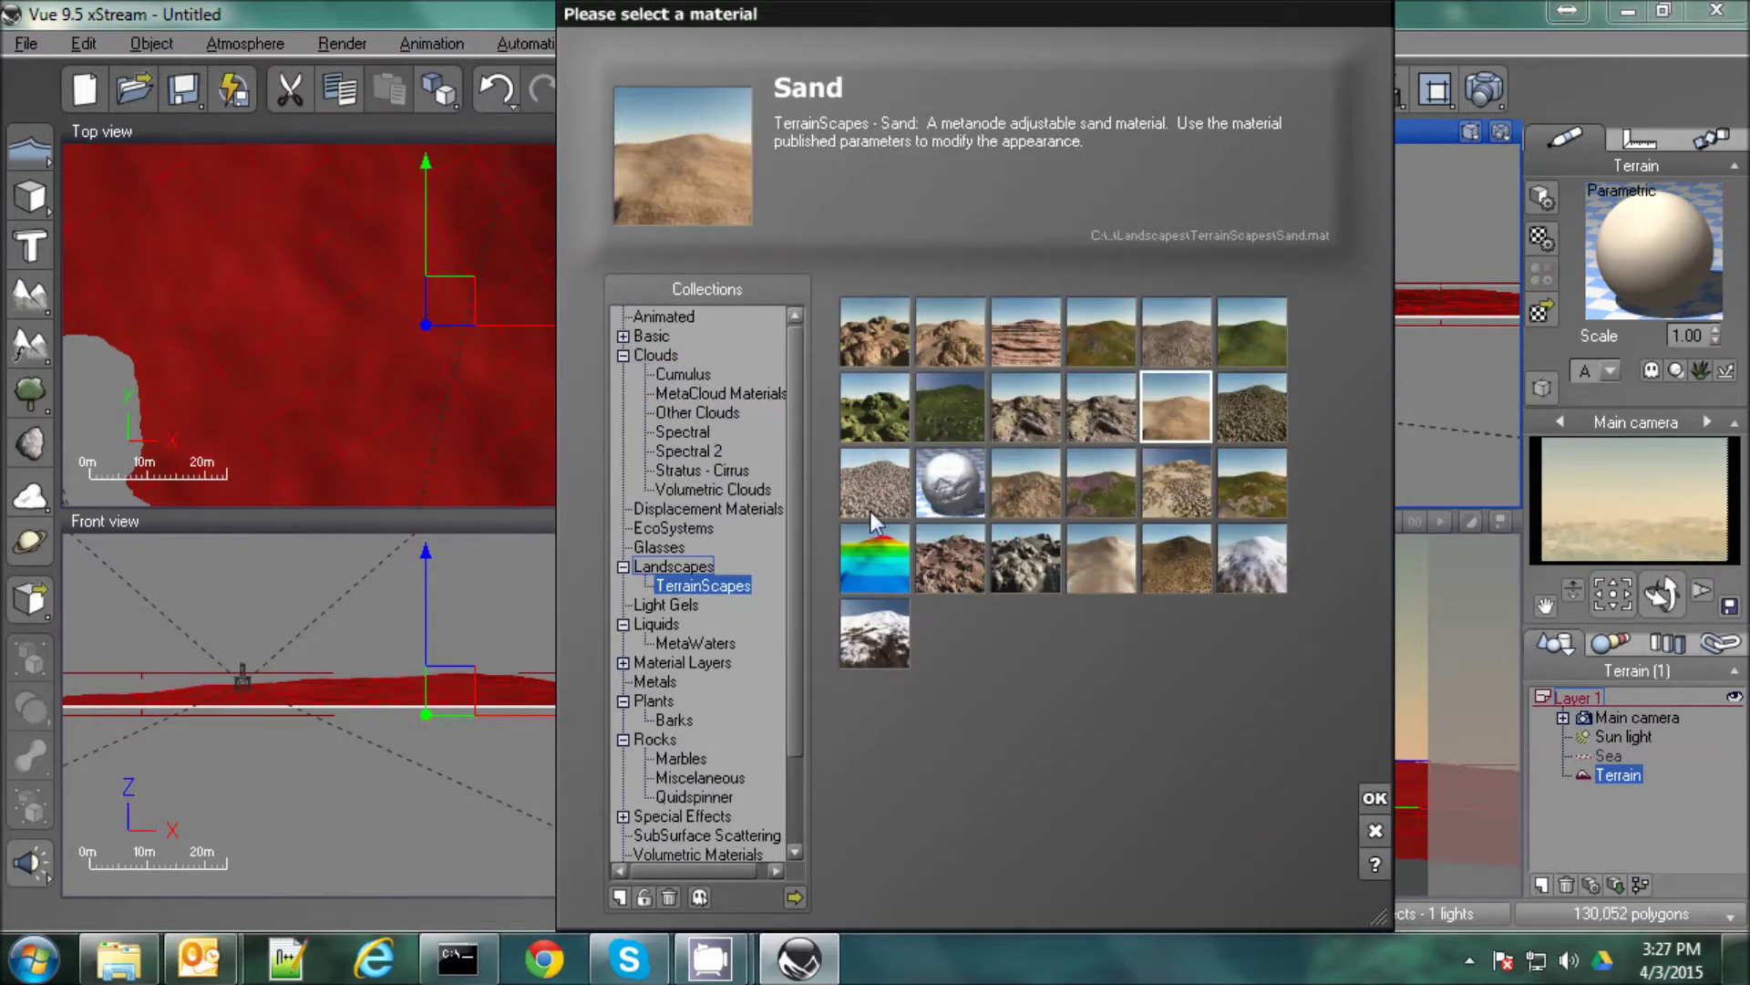
left_click(1010, 496)
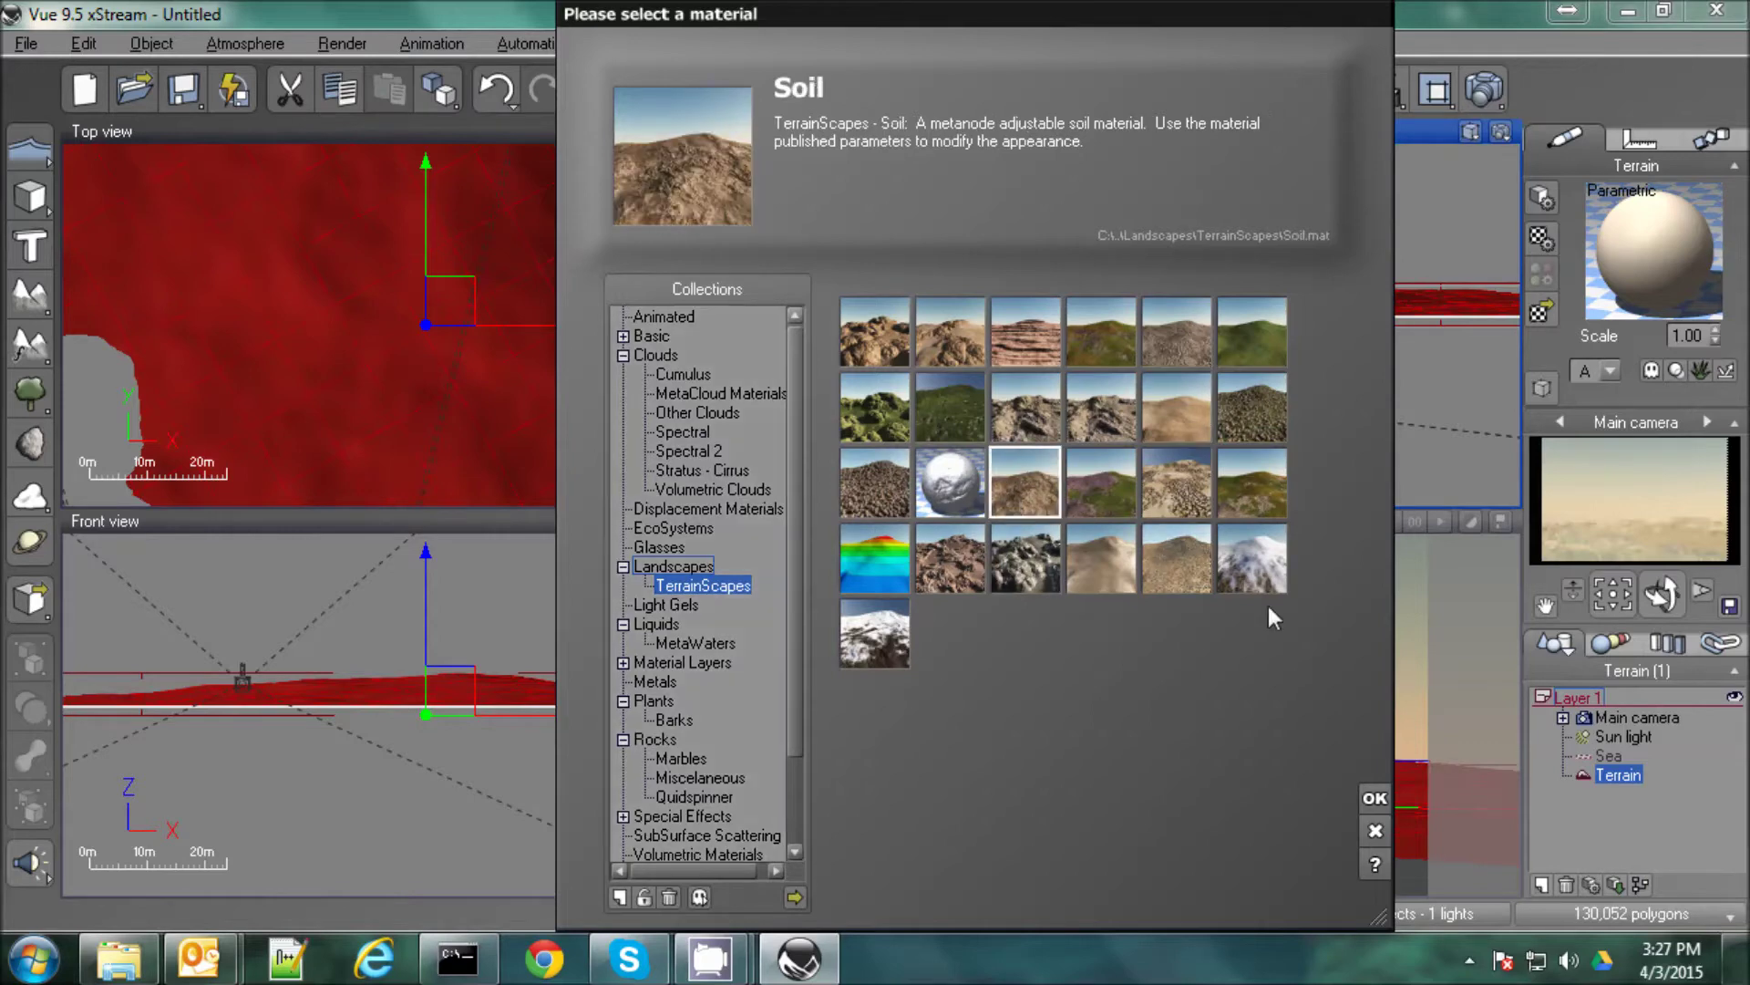
left_click(1182, 555)
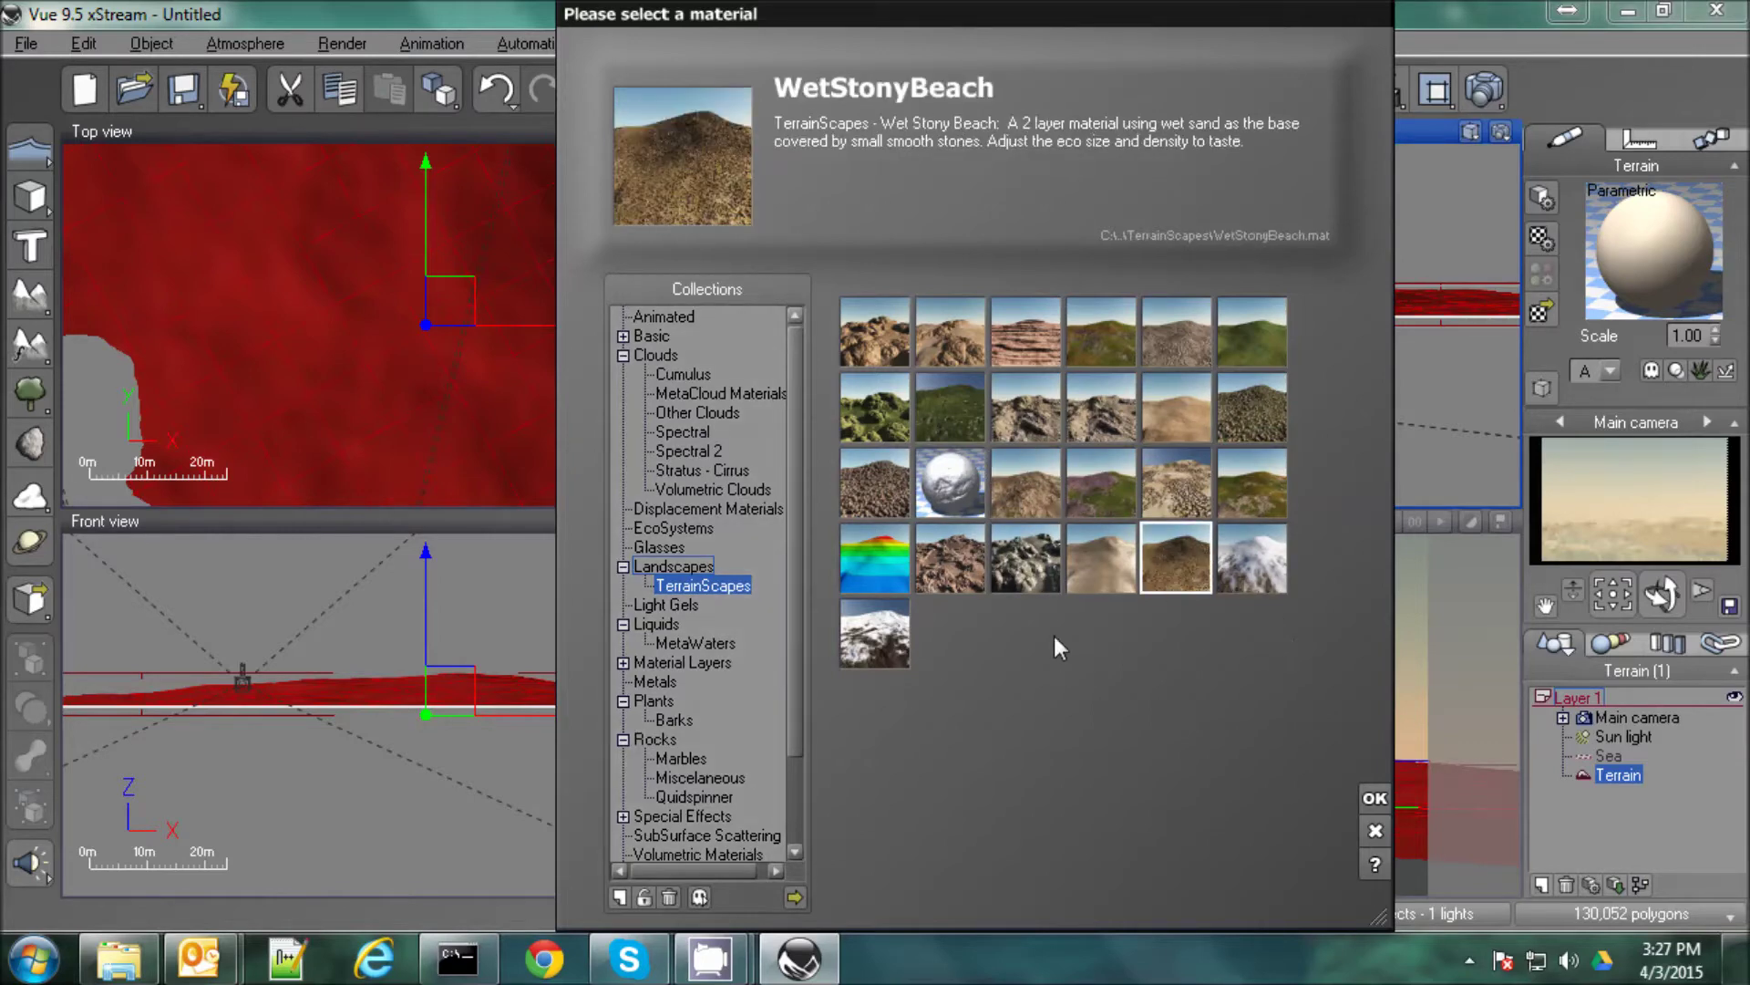
left_click(1375, 800)
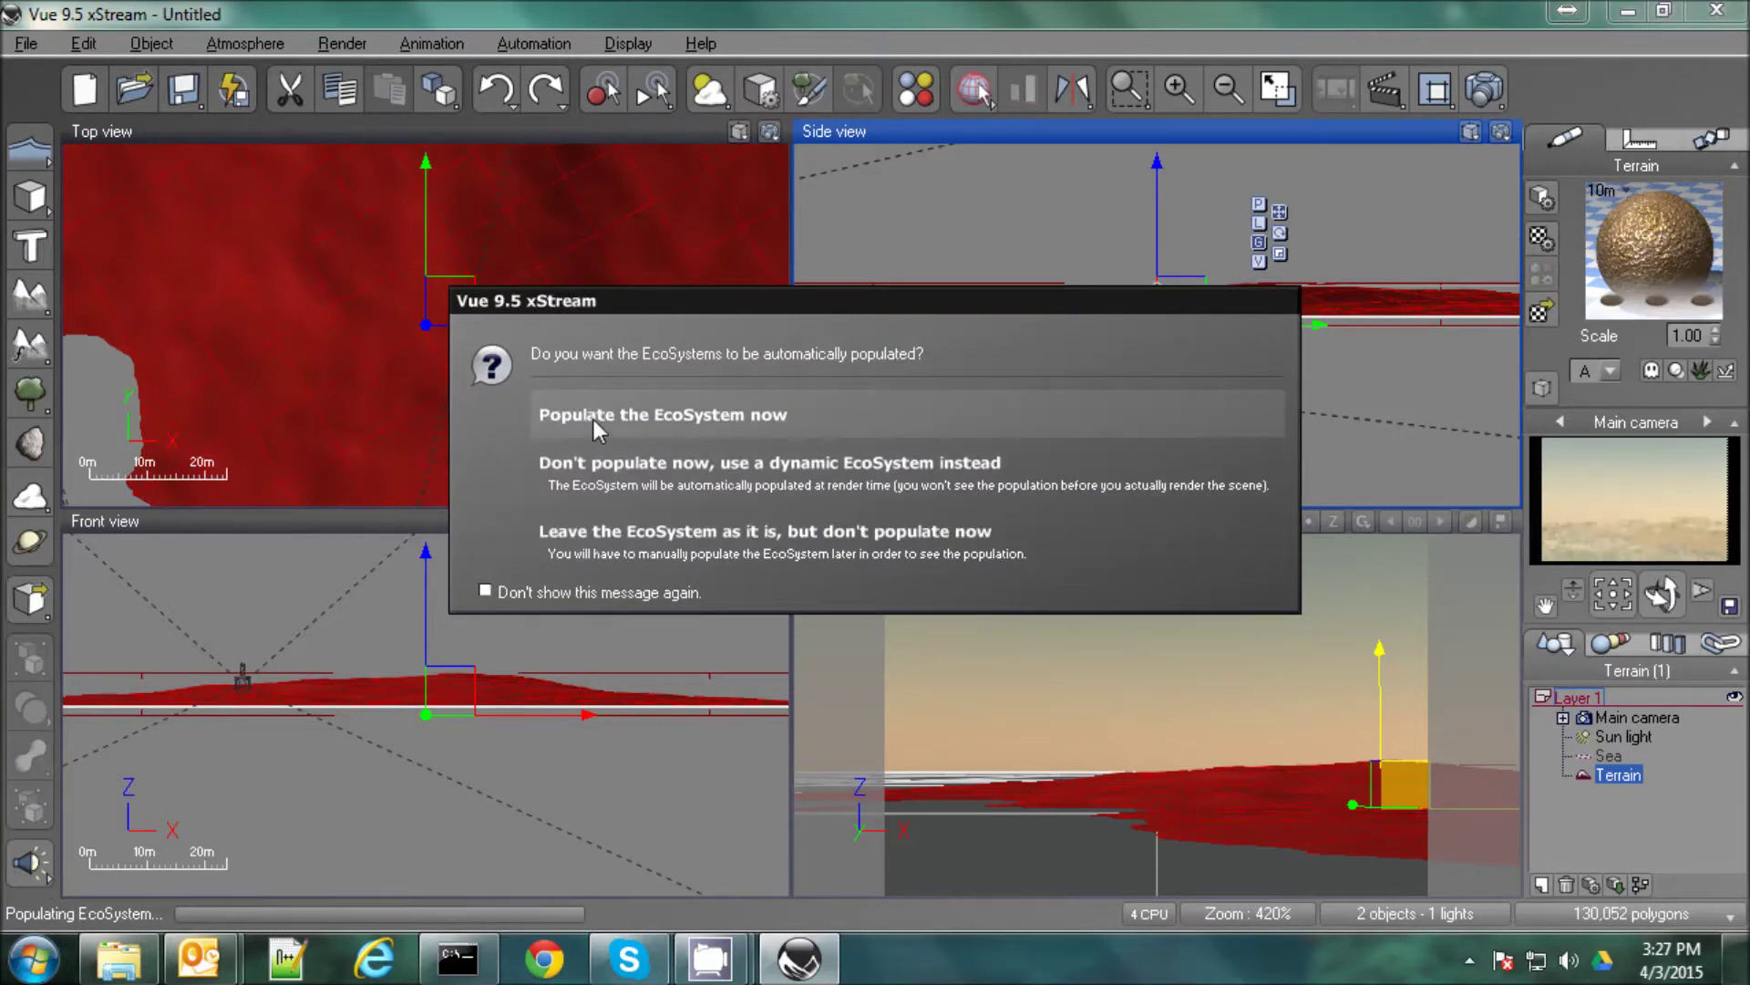
left_click(593, 550)
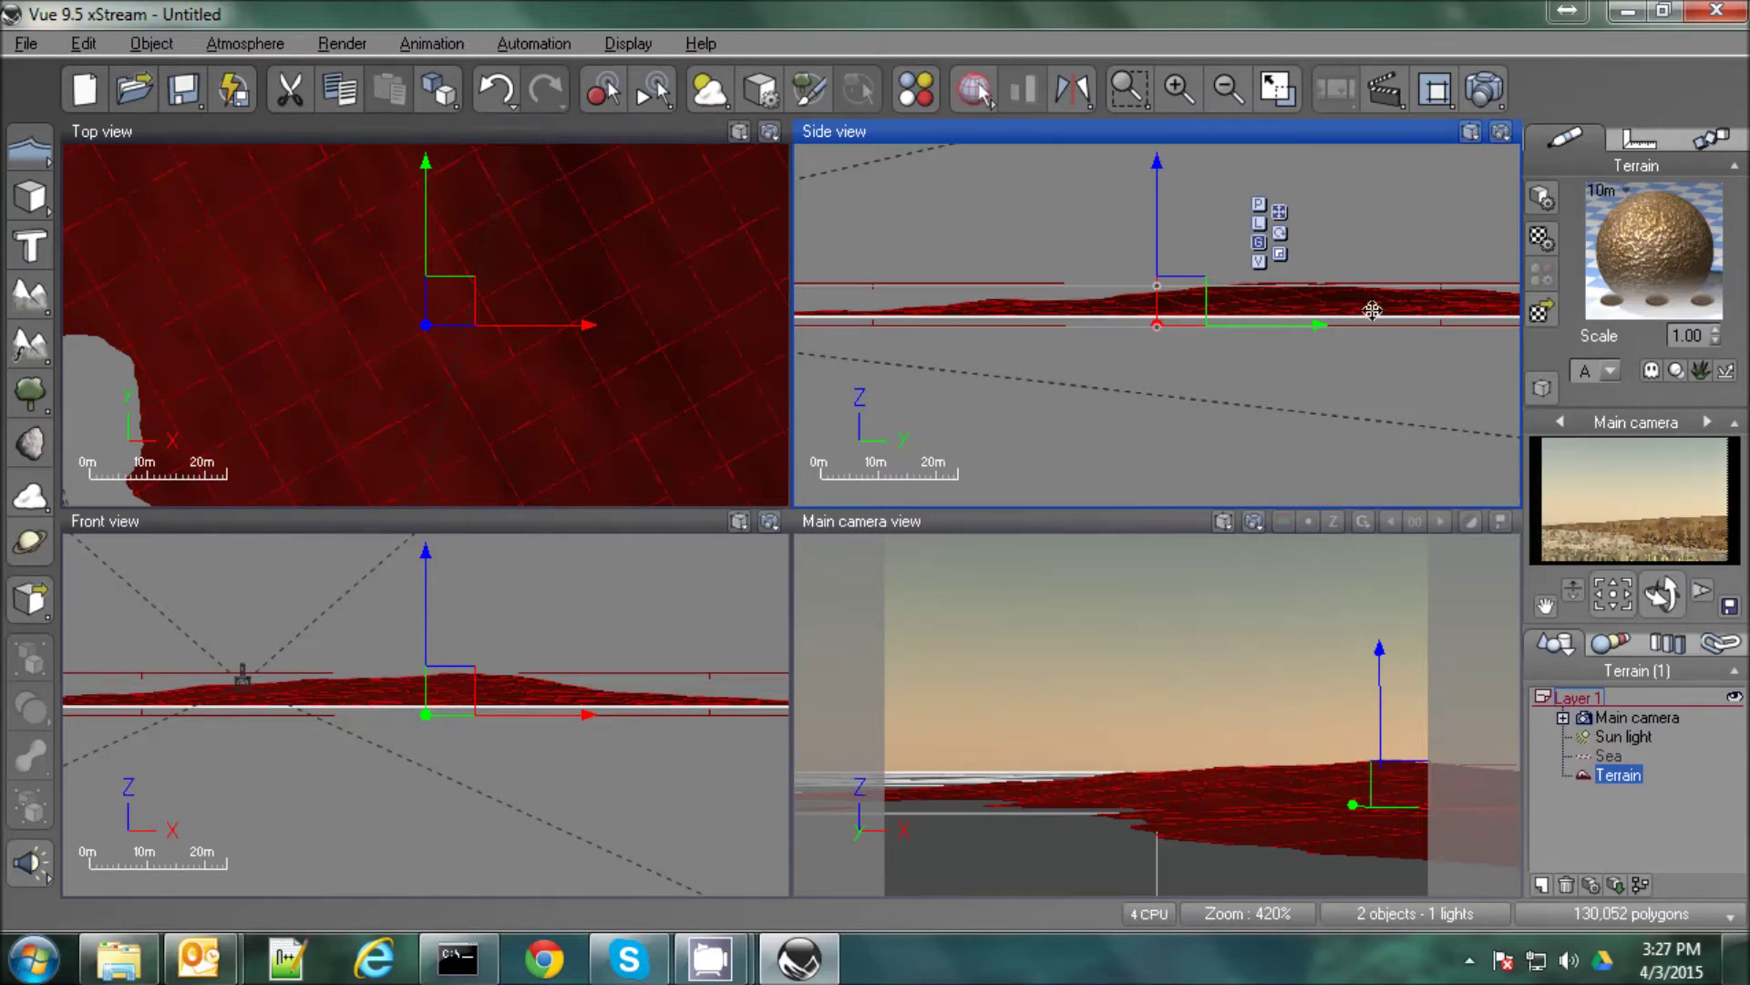
Replace the WetSand layer of the terrain's material with the Sediment material from the Landscapes collection.
double_click(1652, 259)
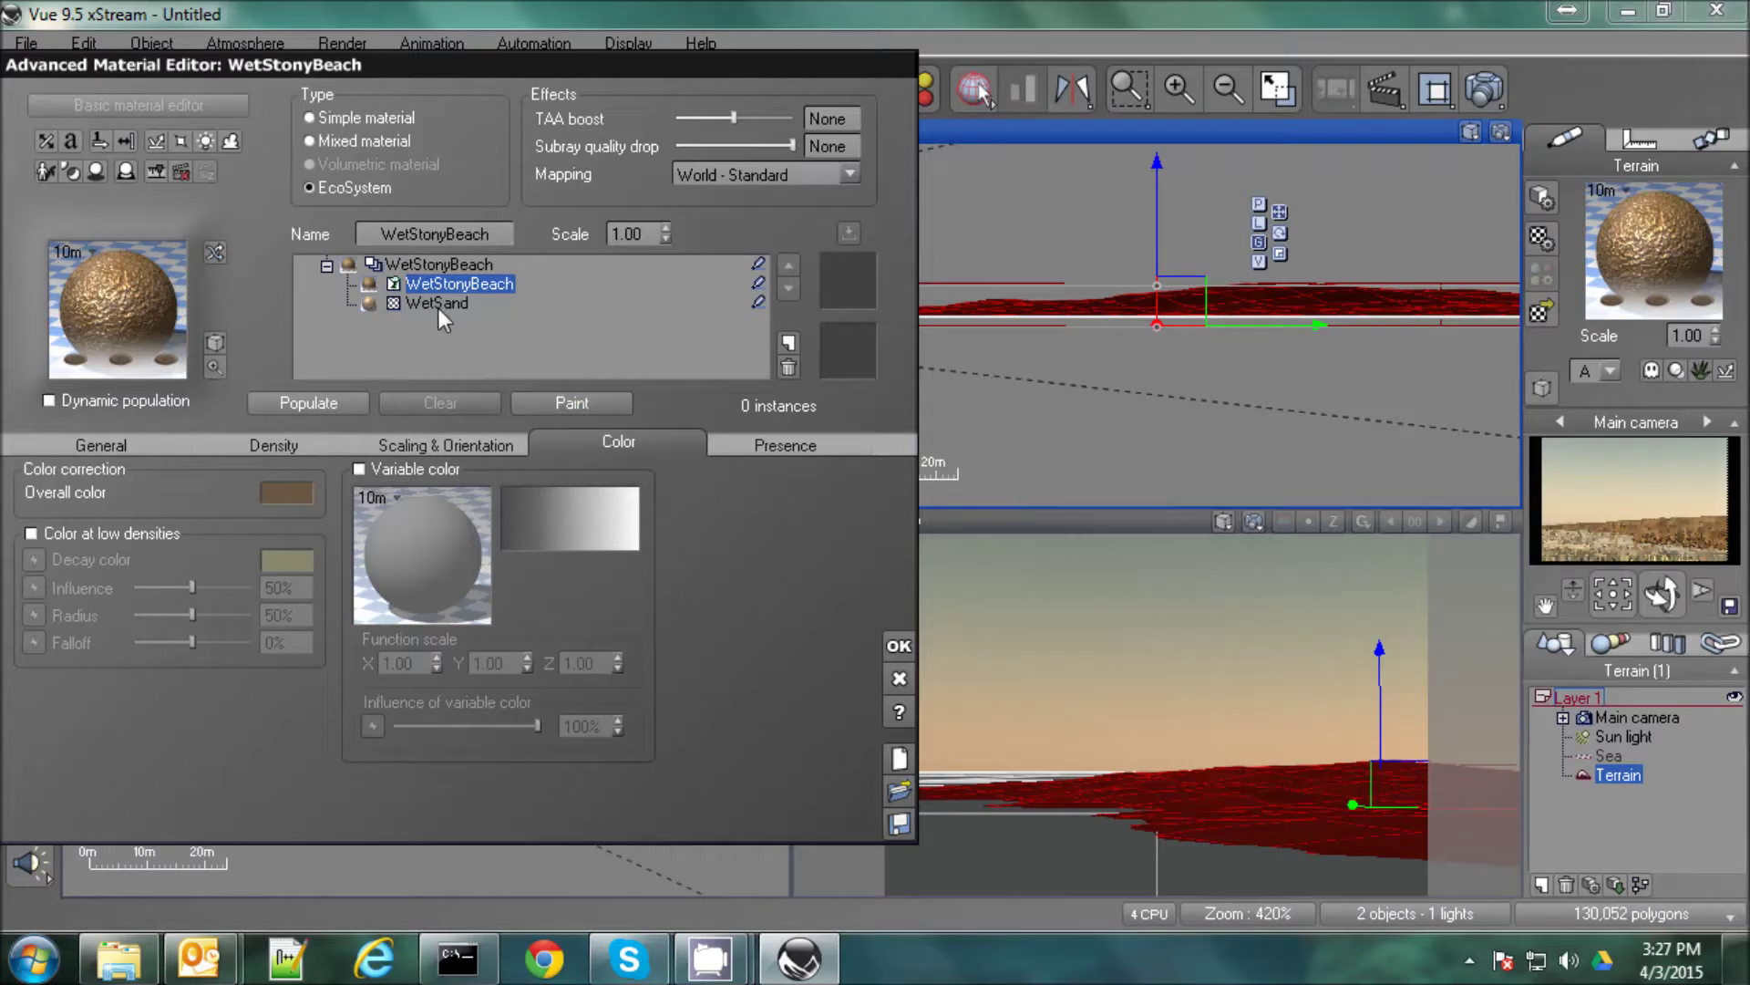
left_click(368, 303)
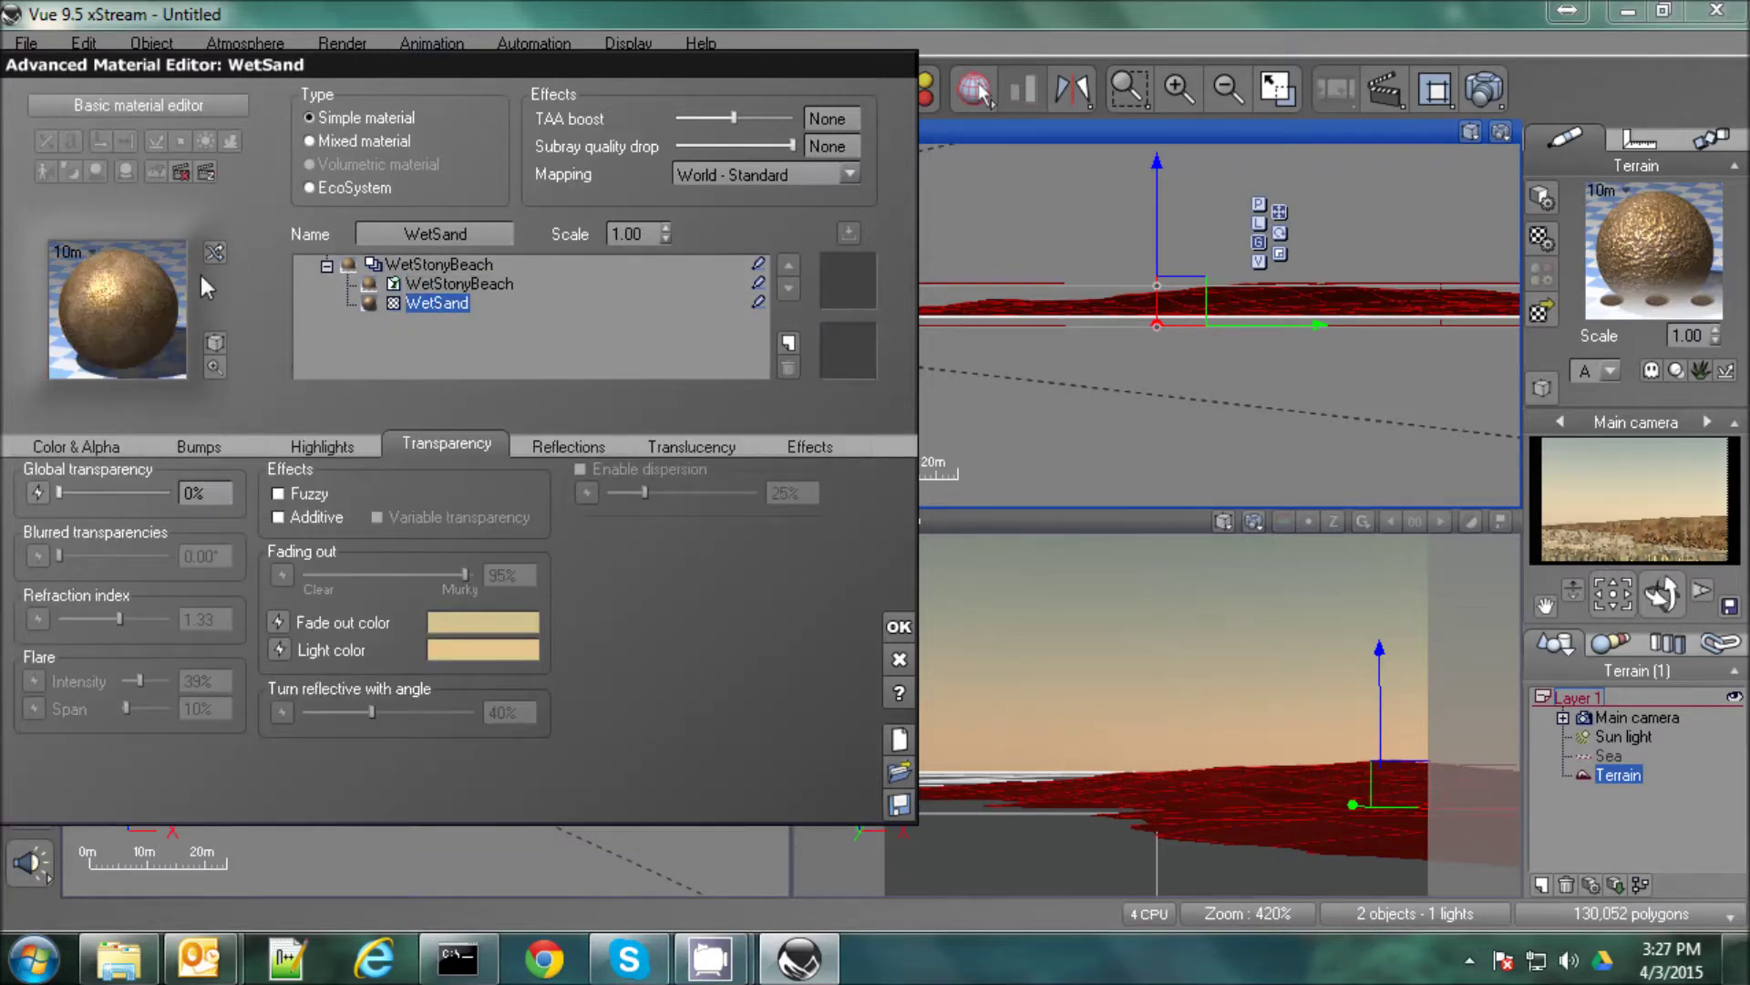
right_click(430, 303)
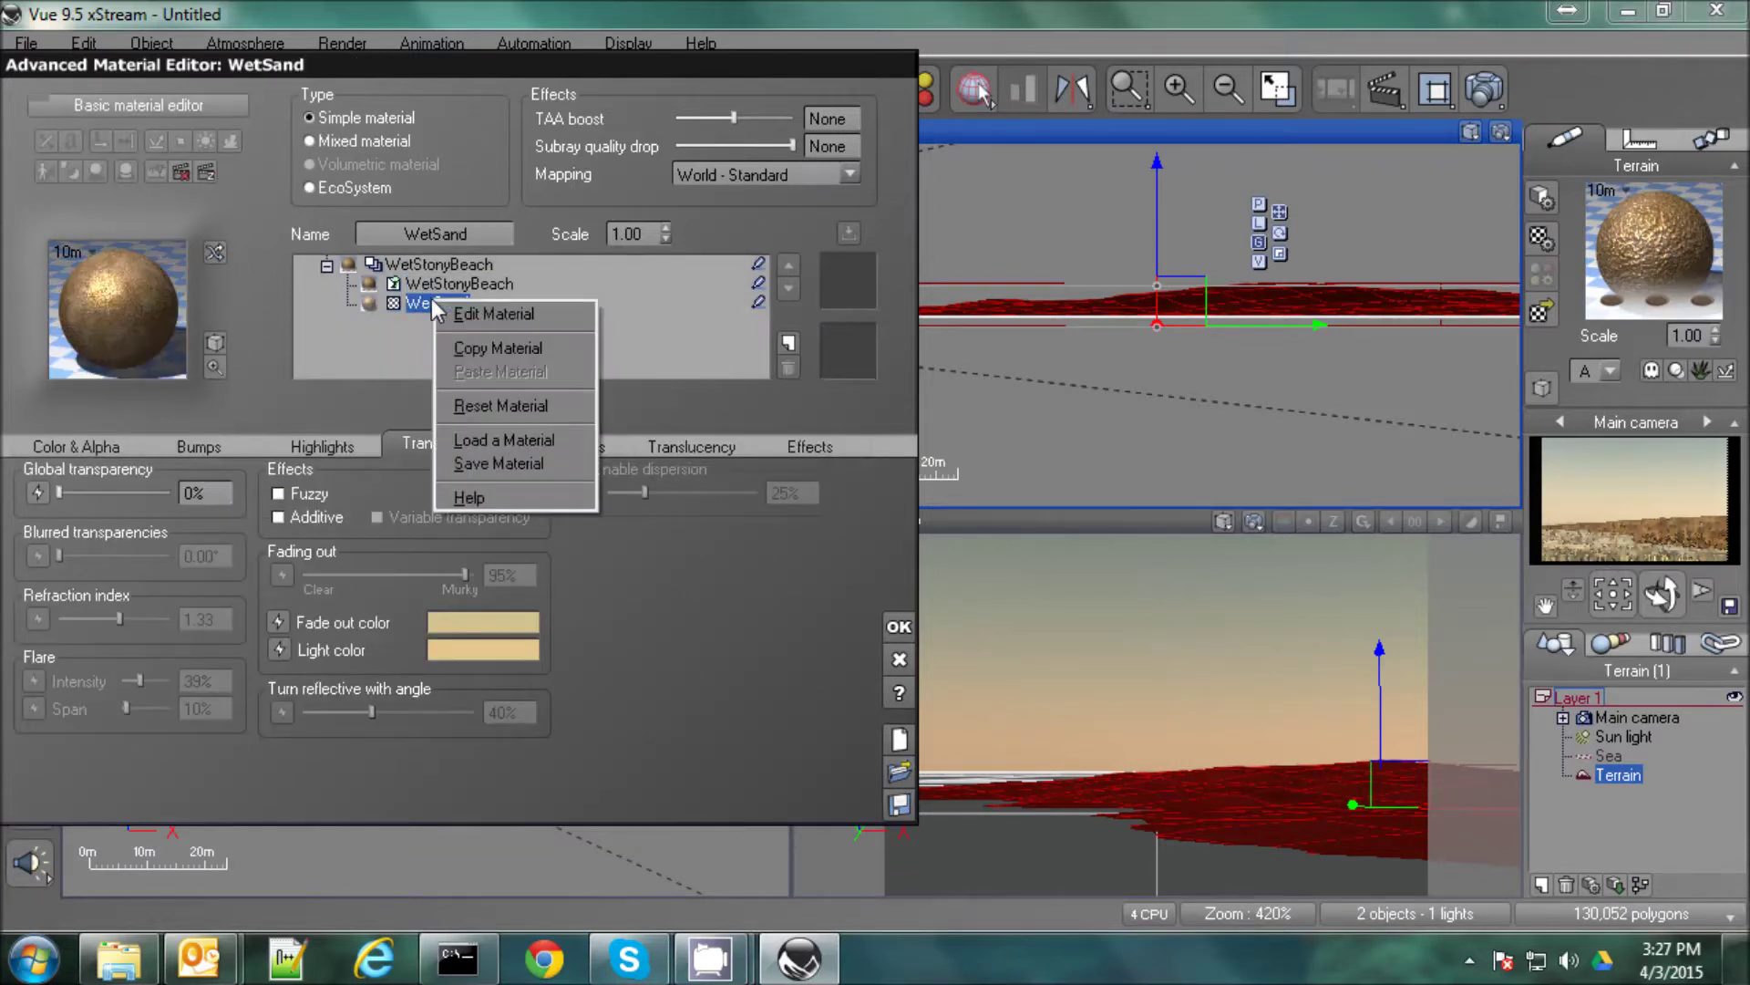
left_click(491, 442)
left_click(673, 566)
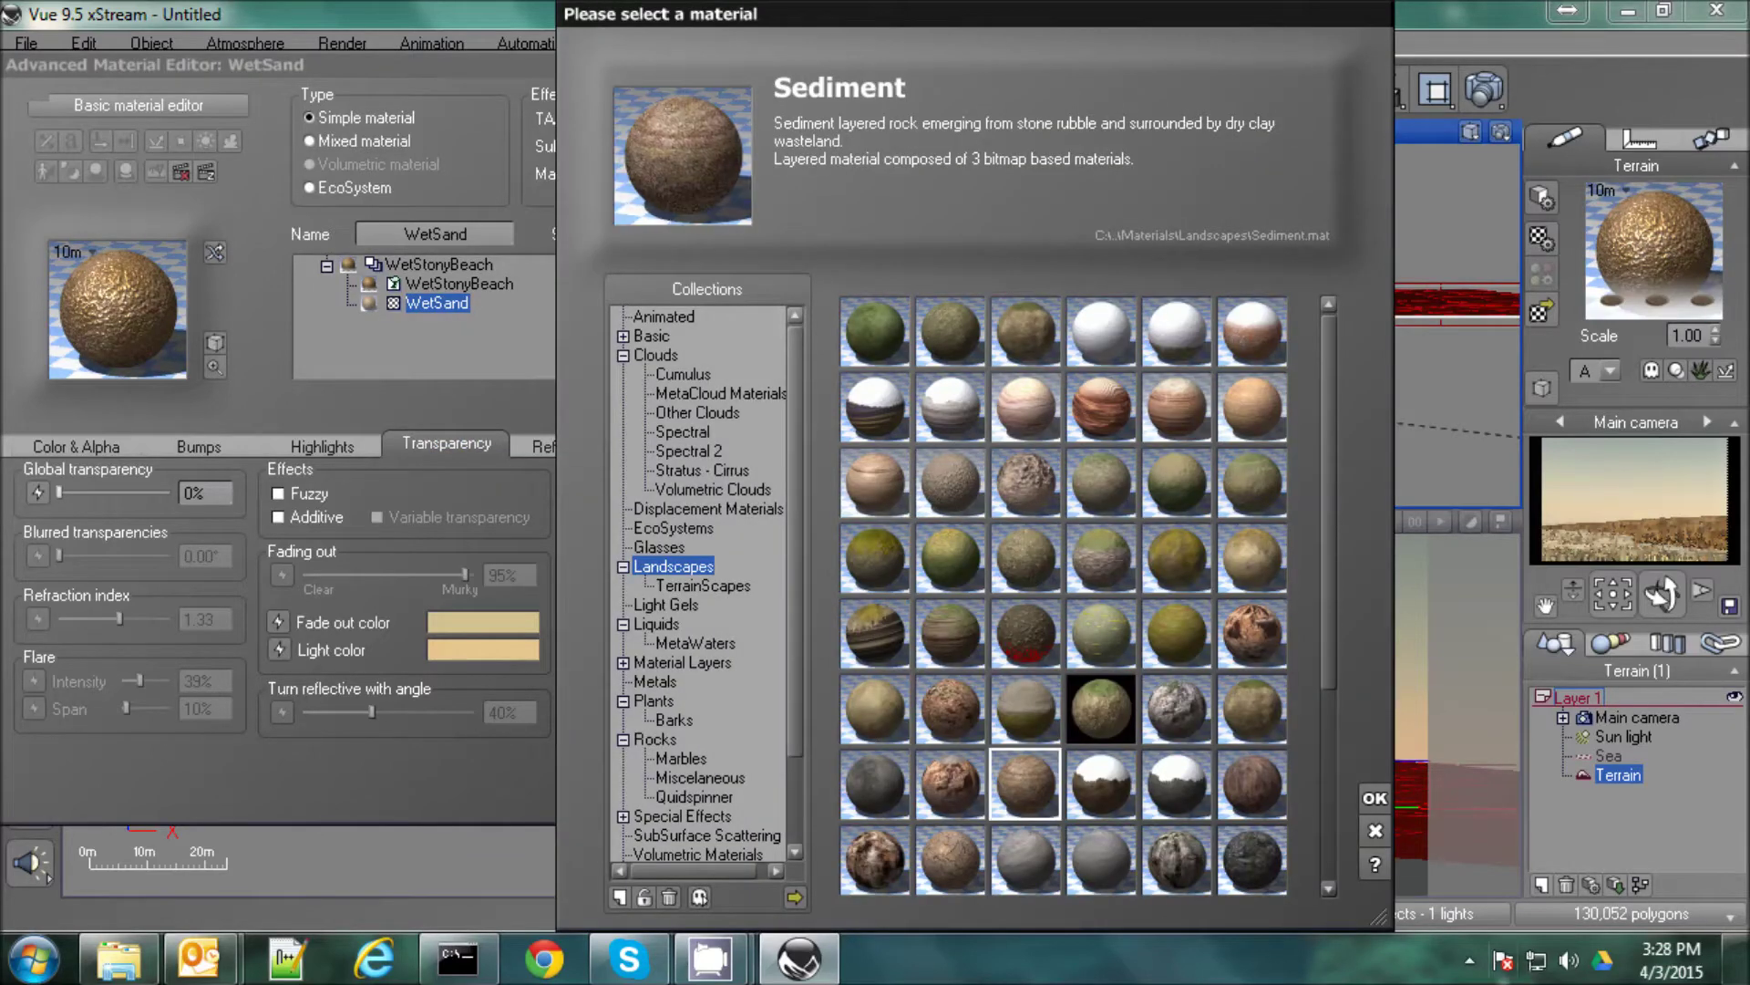
left_click(1375, 799)
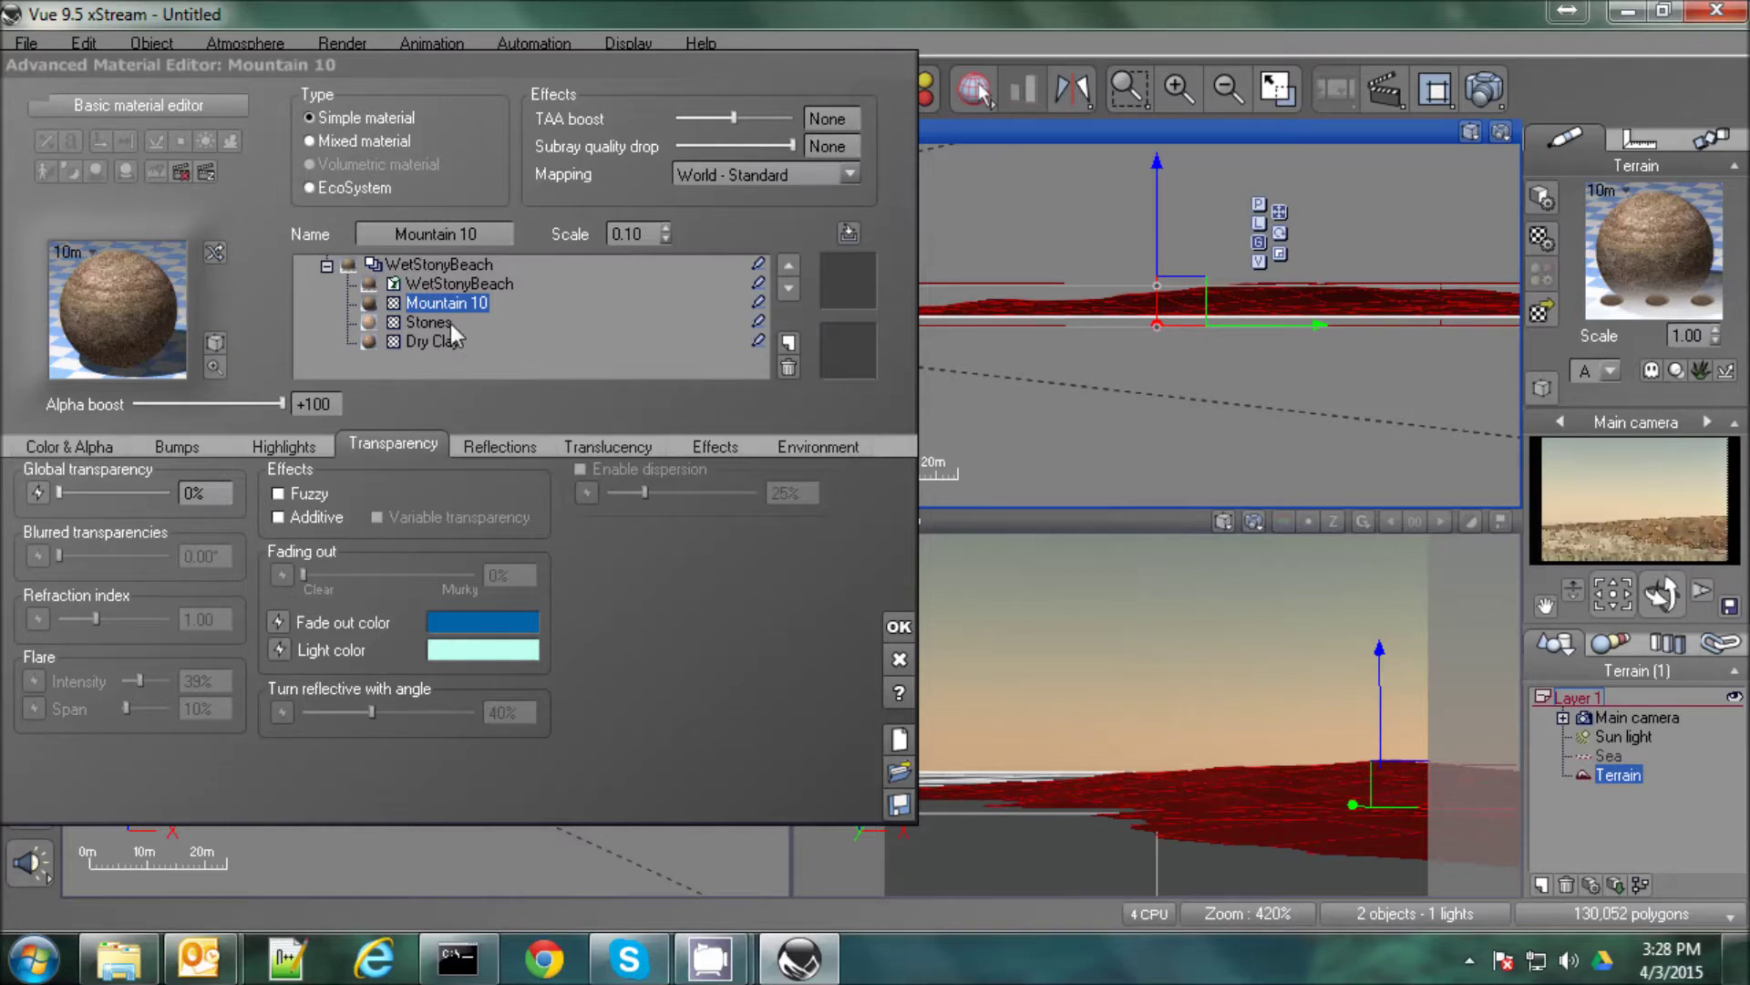
Paint SmoothStone instances of the WetStonyBeach EcoSystem across the terrain's foreground with the airbrush-style brush, and accept the material.
left_click(436, 285)
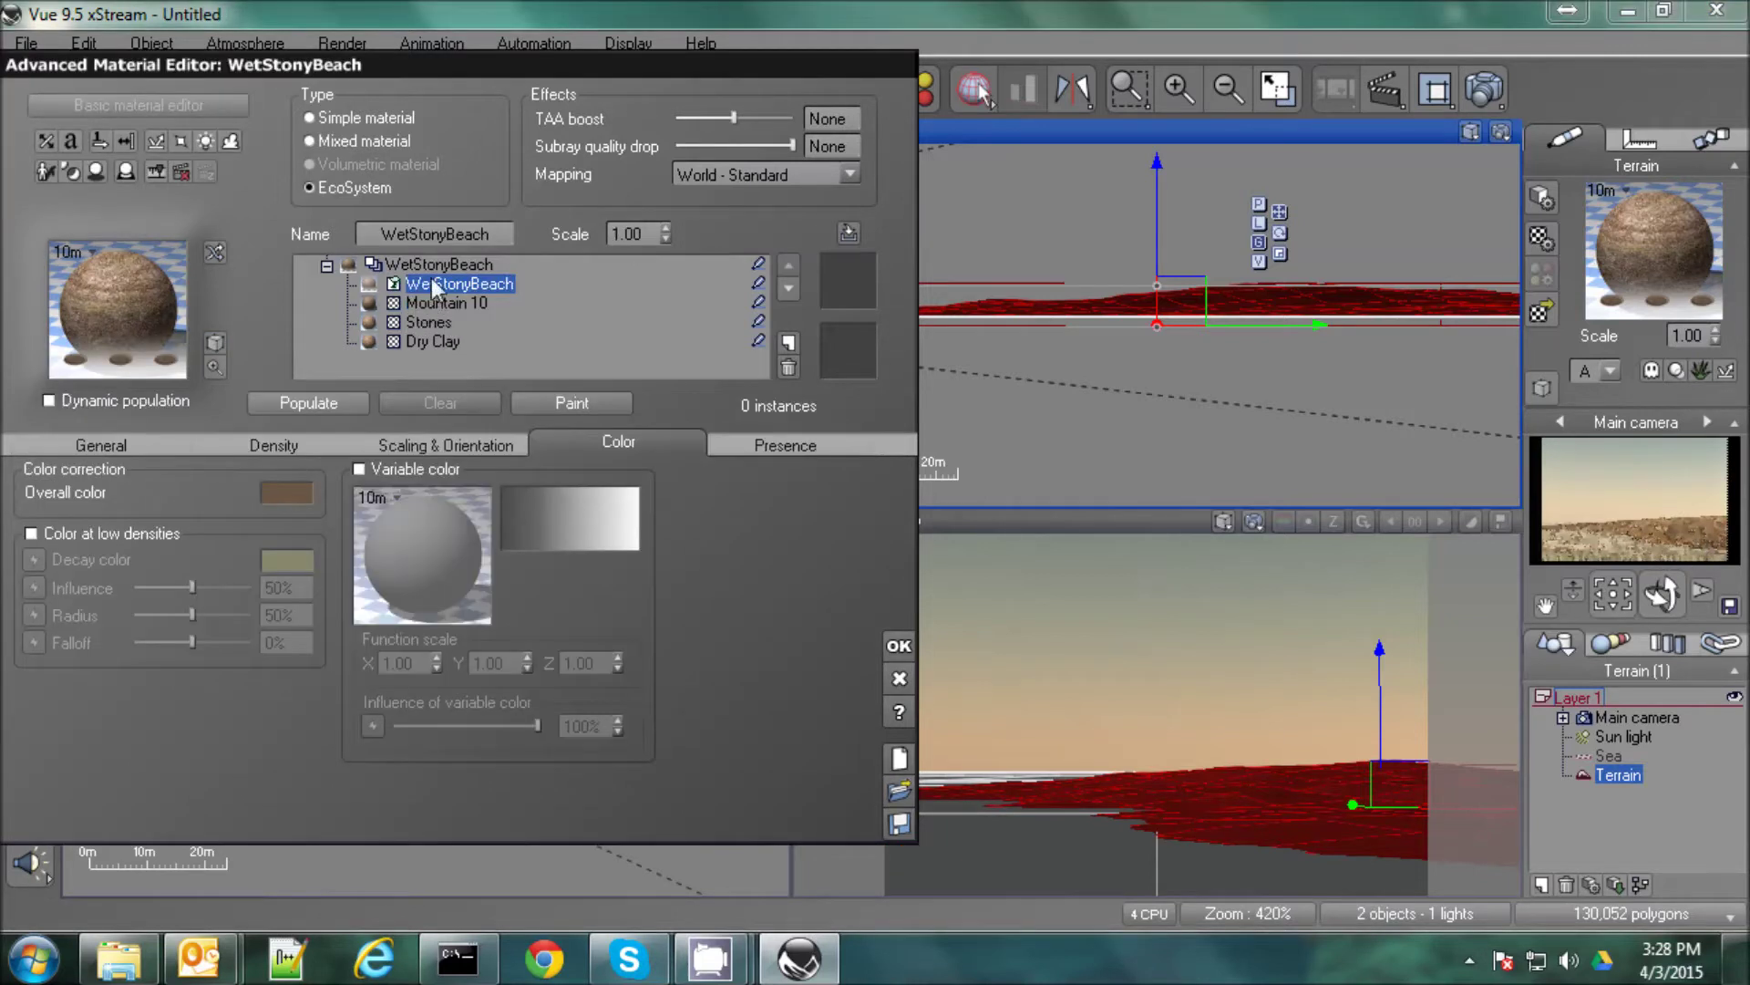
left_click(572, 403)
left_click_drag(1508, 78, 440, 45)
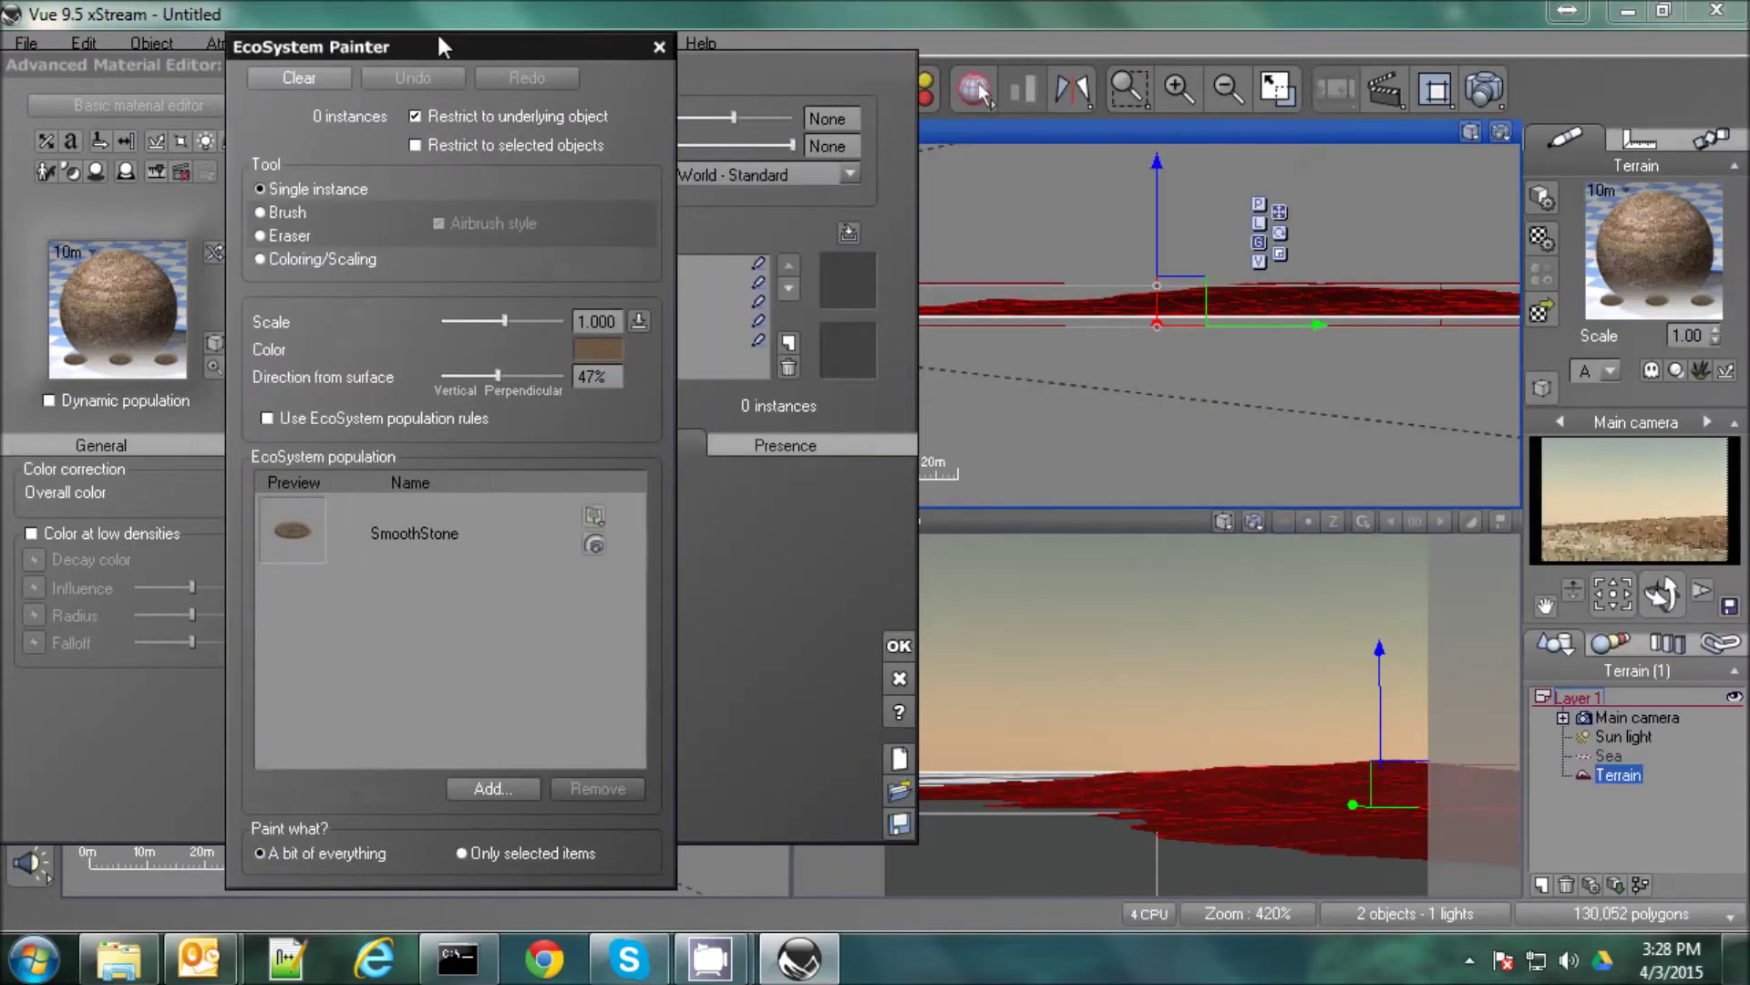
left_click(292, 212)
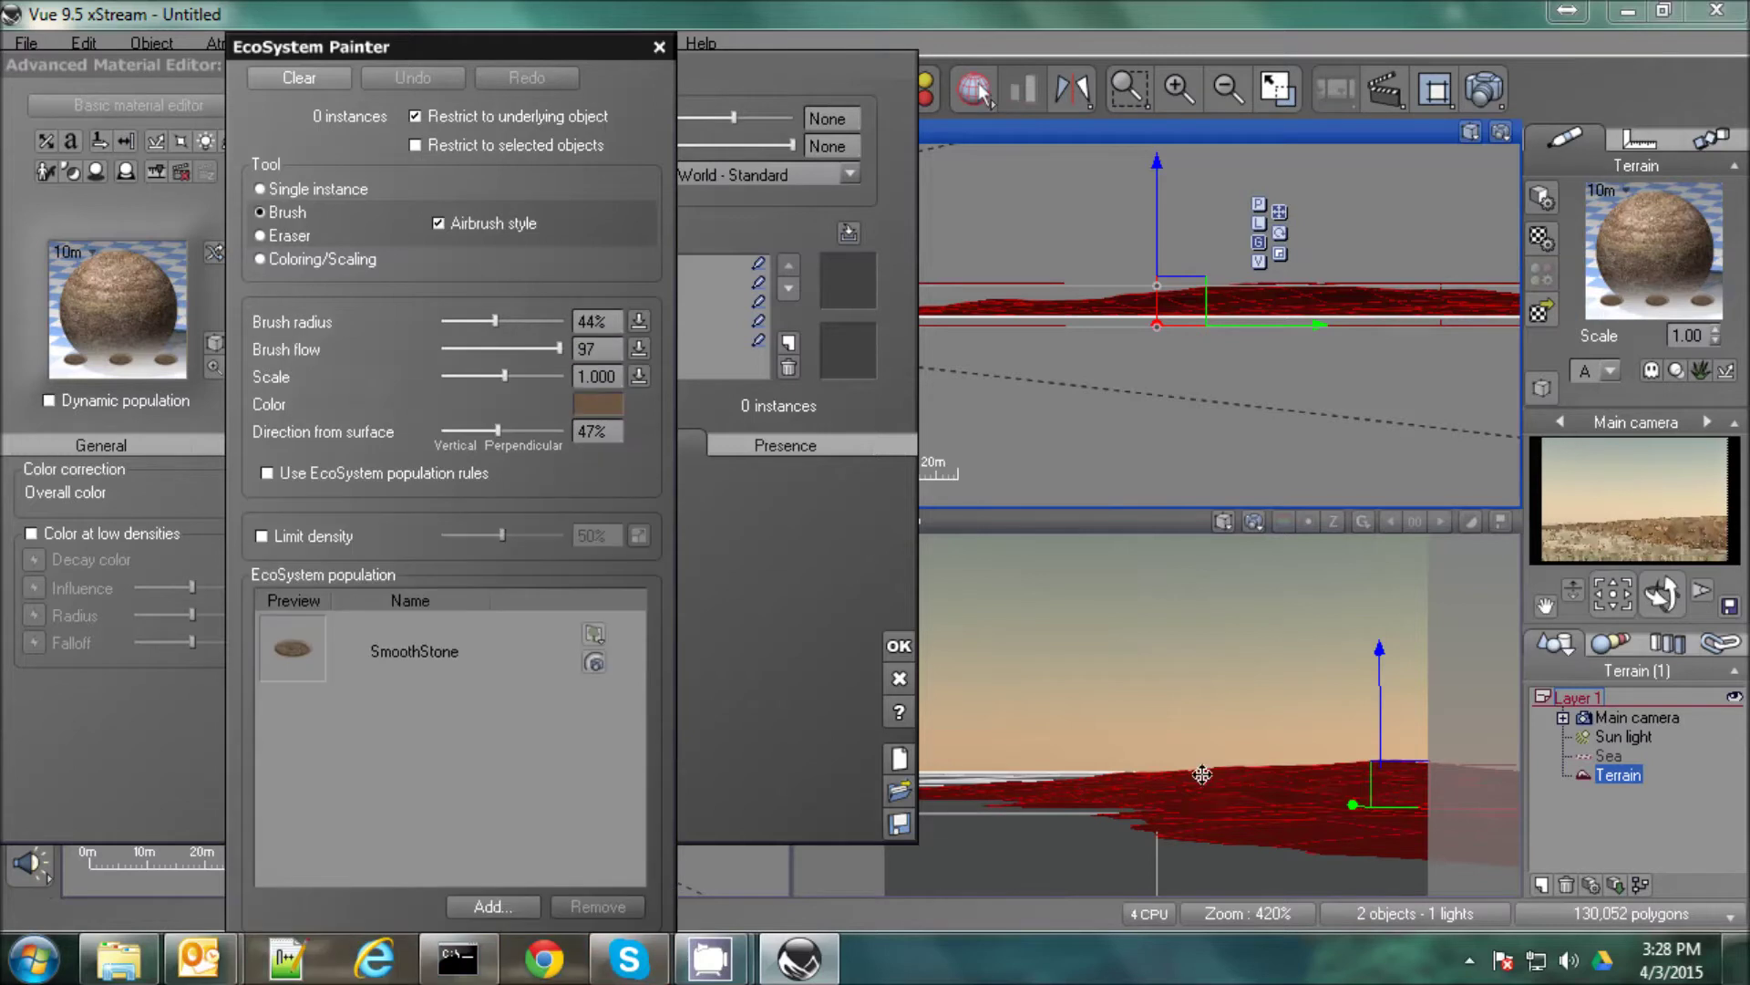
left_click(1176, 834)
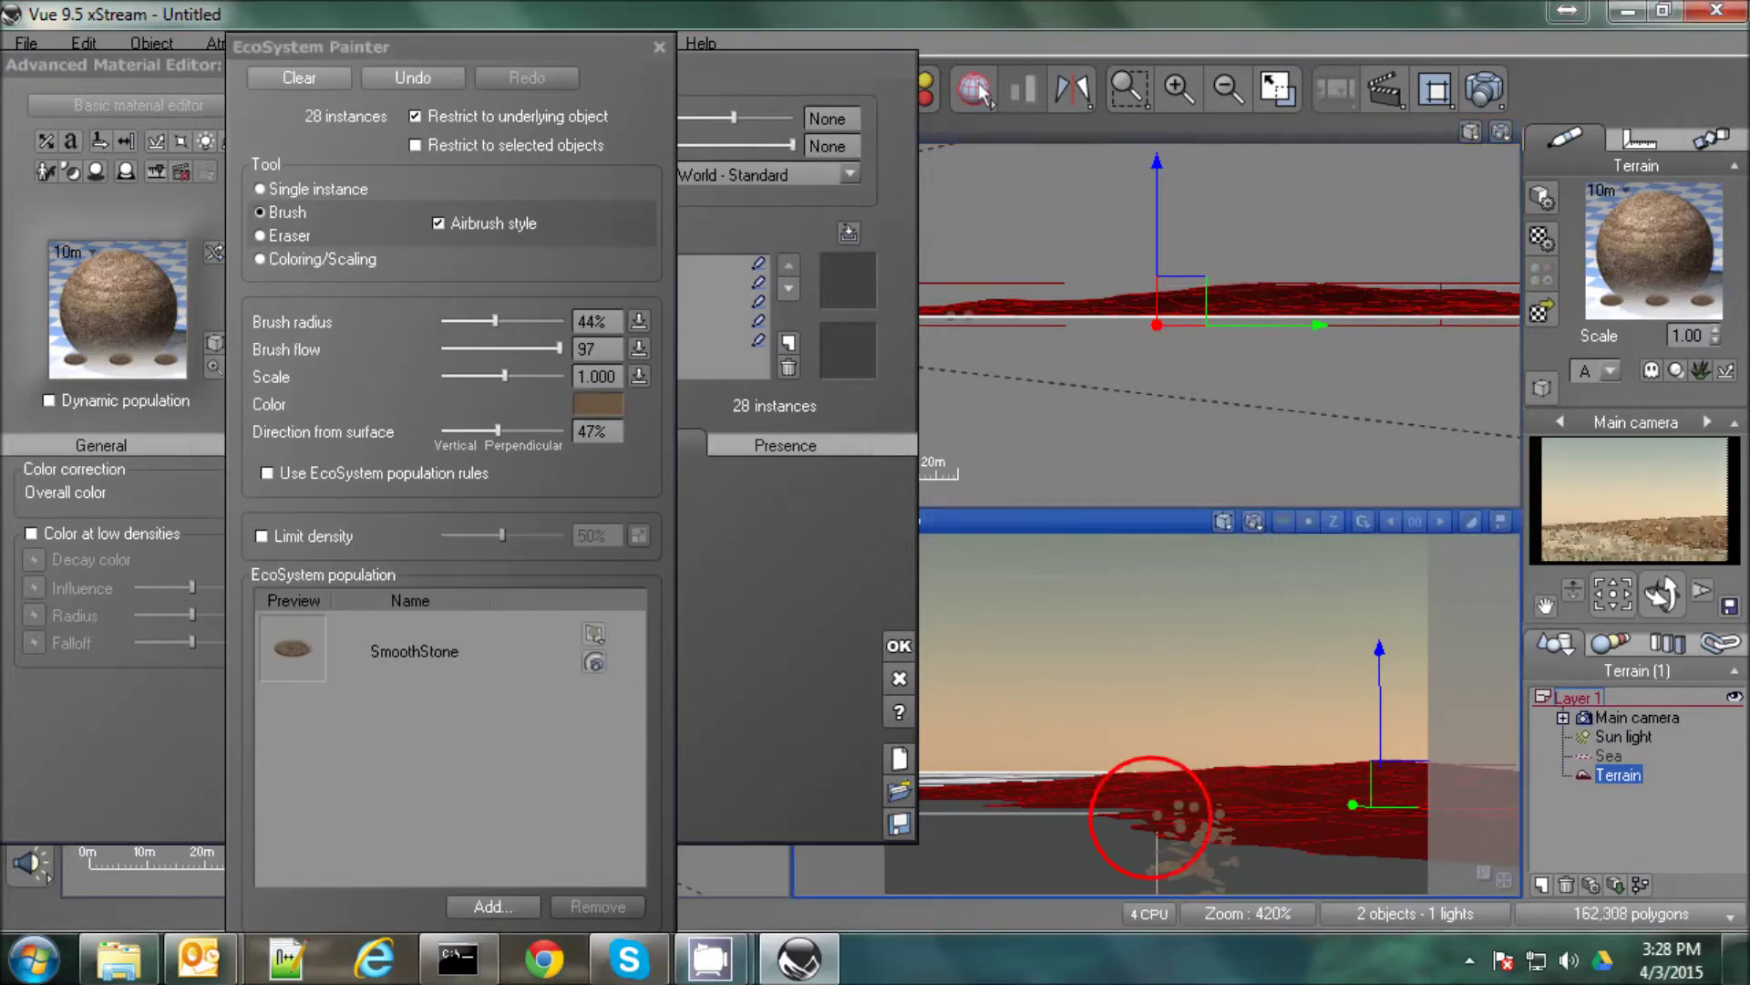
mouse_move(1208, 834)
left_mouse_down()
mouse_move(1422, 834)
mouse_move(1012, 828)
mouse_move(980, 831)
mouse_move(1094, 837)
mouse_move(939, 852)
mouse_move(985, 843)
left_mouse_up()
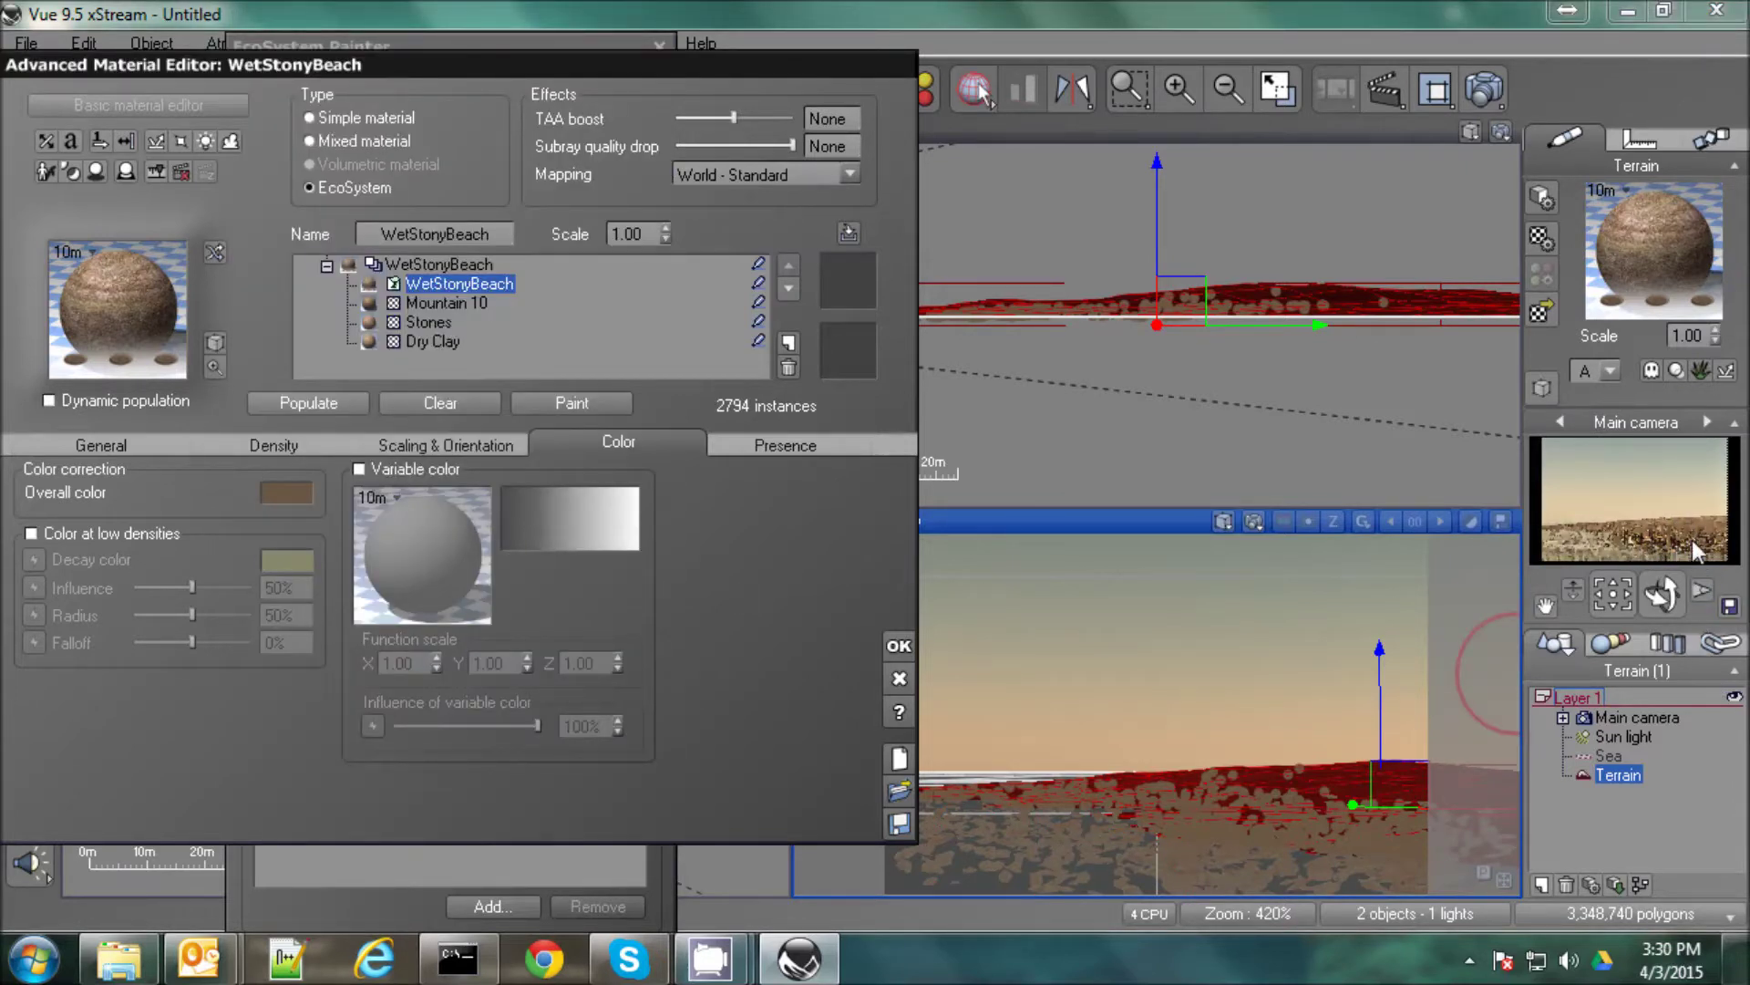
left_click(898, 649)
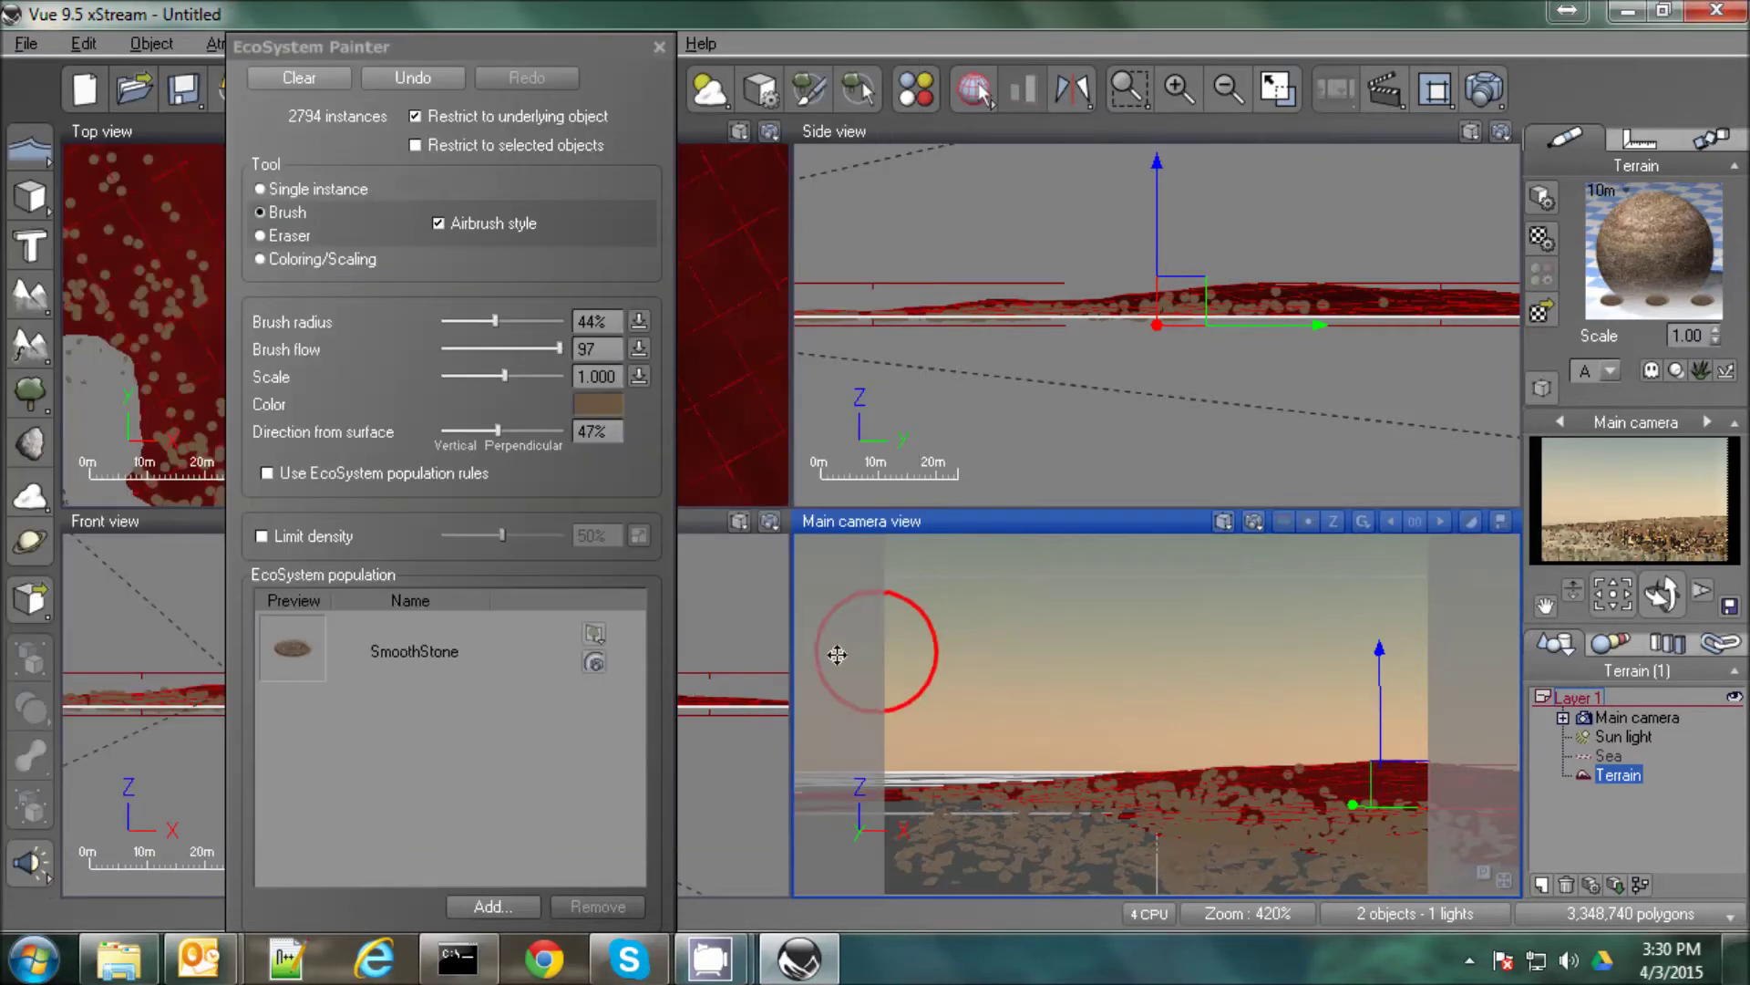
left_click(659, 48)
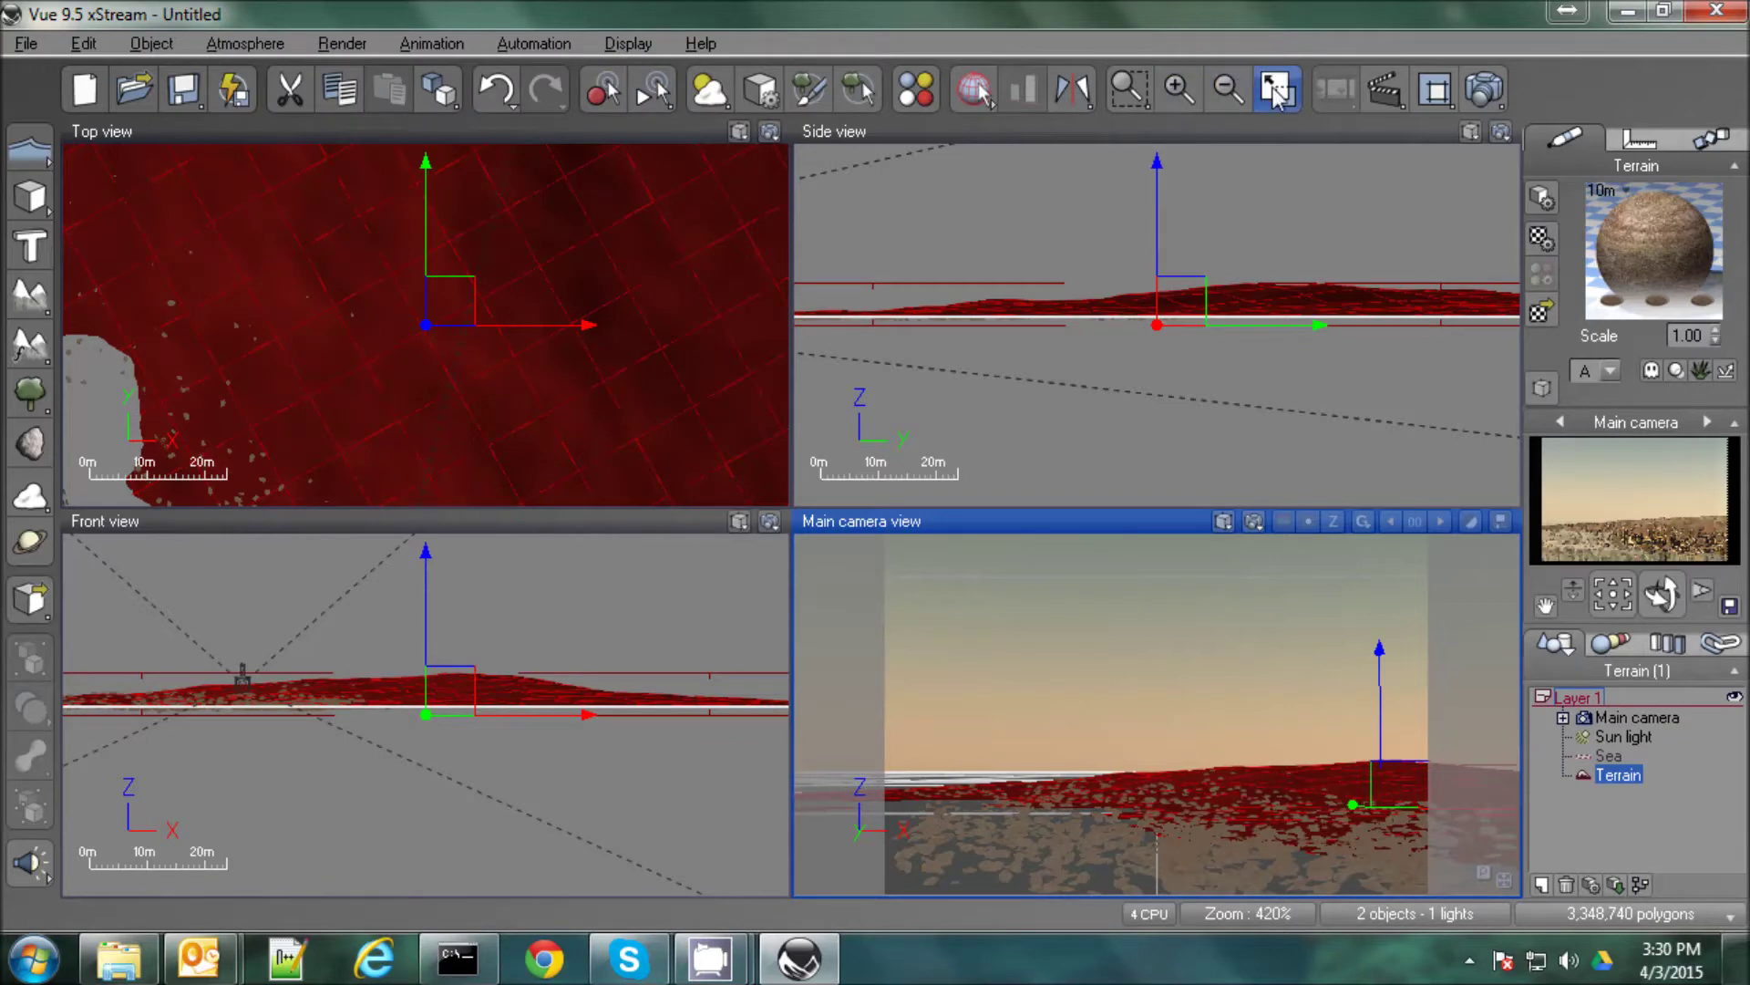
Maximize the main camera view and render the stony beach in it.
left_click(1277, 91)
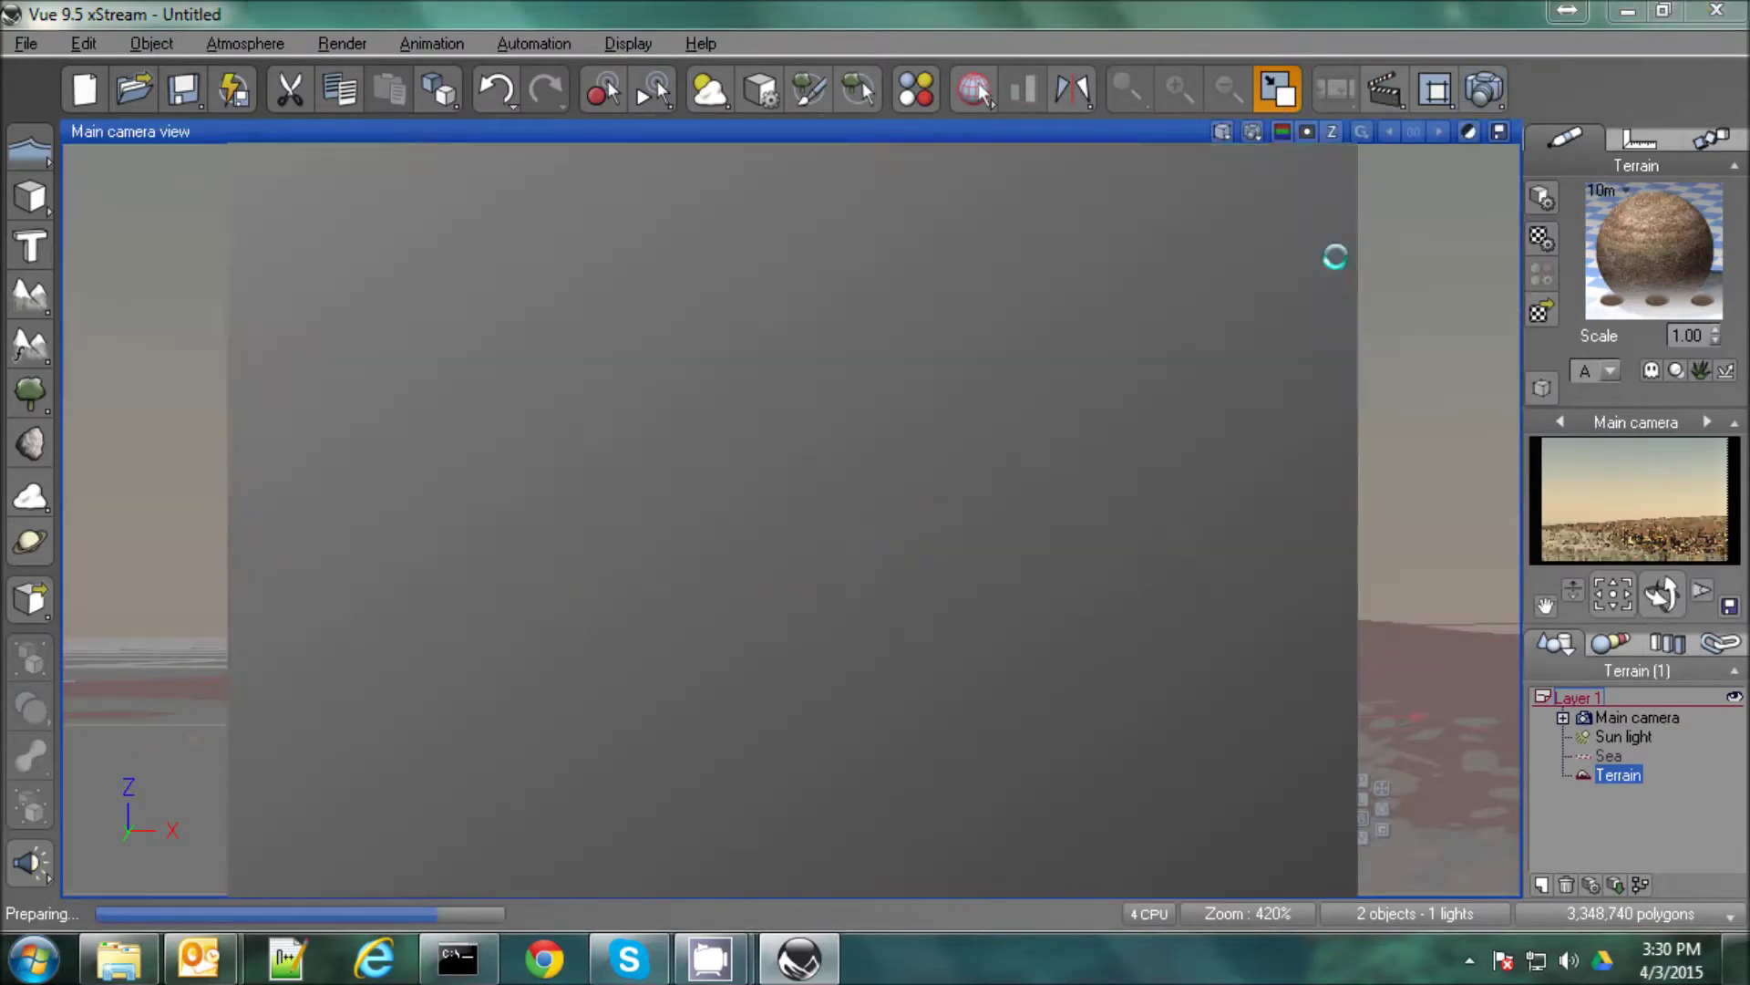
left_click(1500, 131)
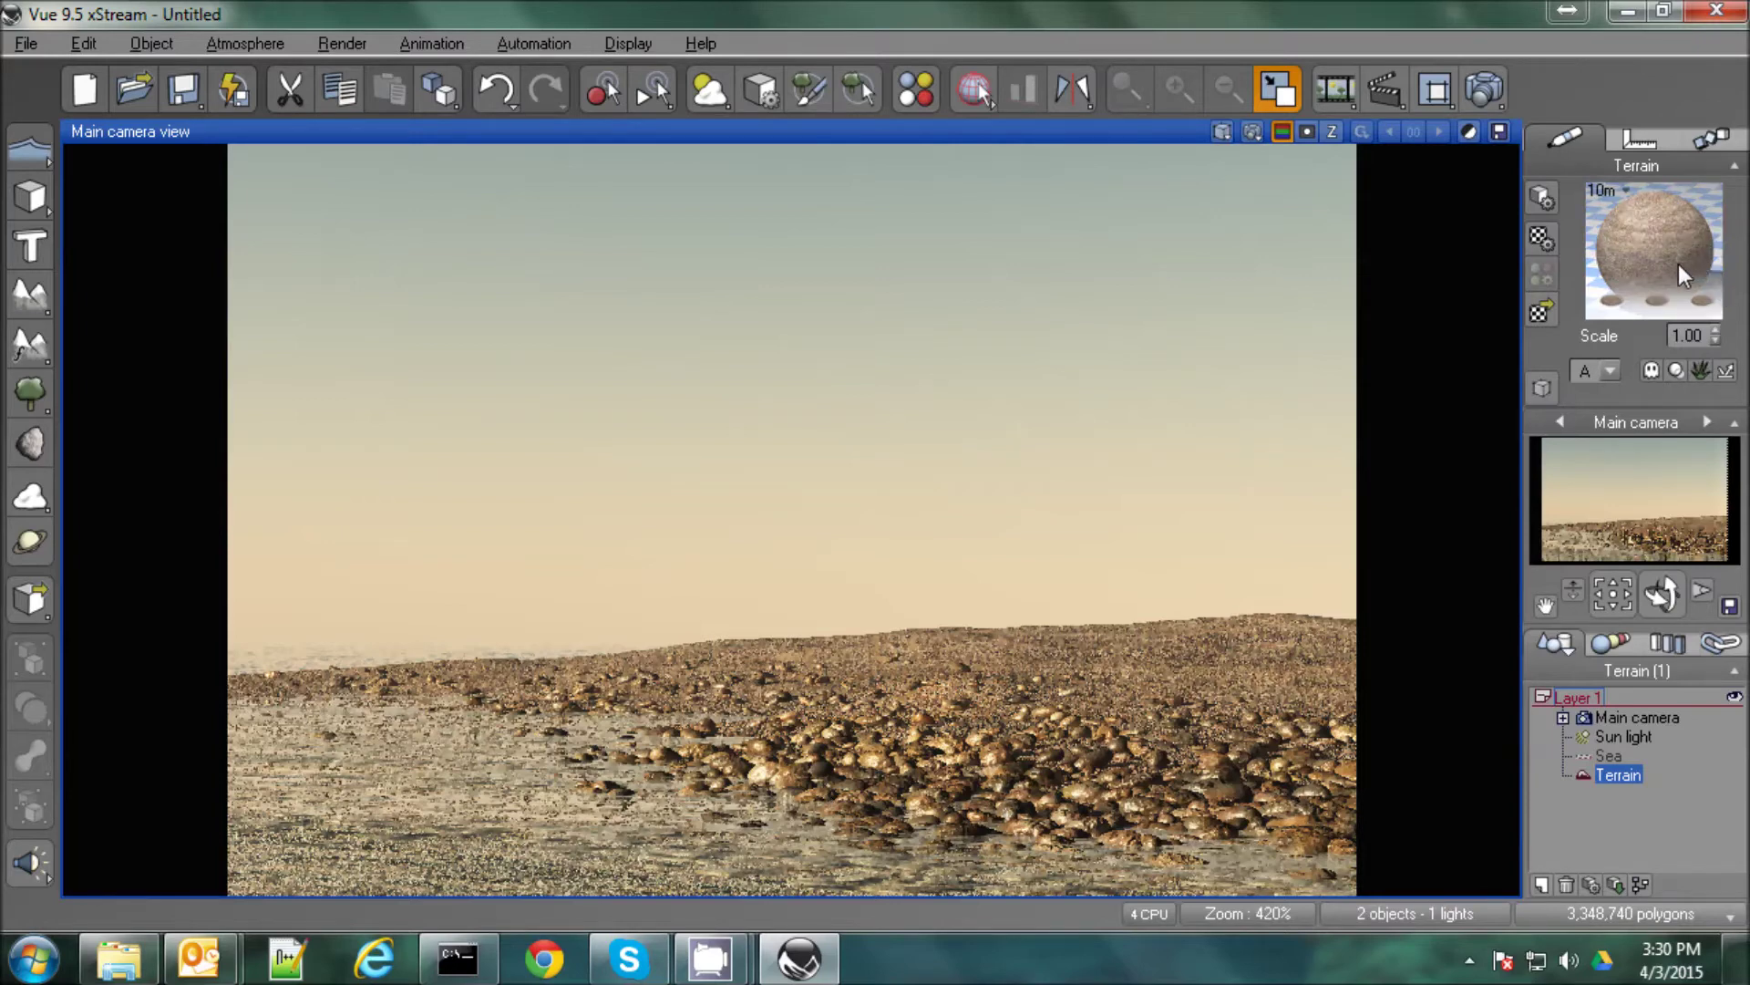
Clear the painted stones from the terrain's WetStonyBeach EcoSystem and set the SmoothStone scale to 0.400.
double_click(1621, 236)
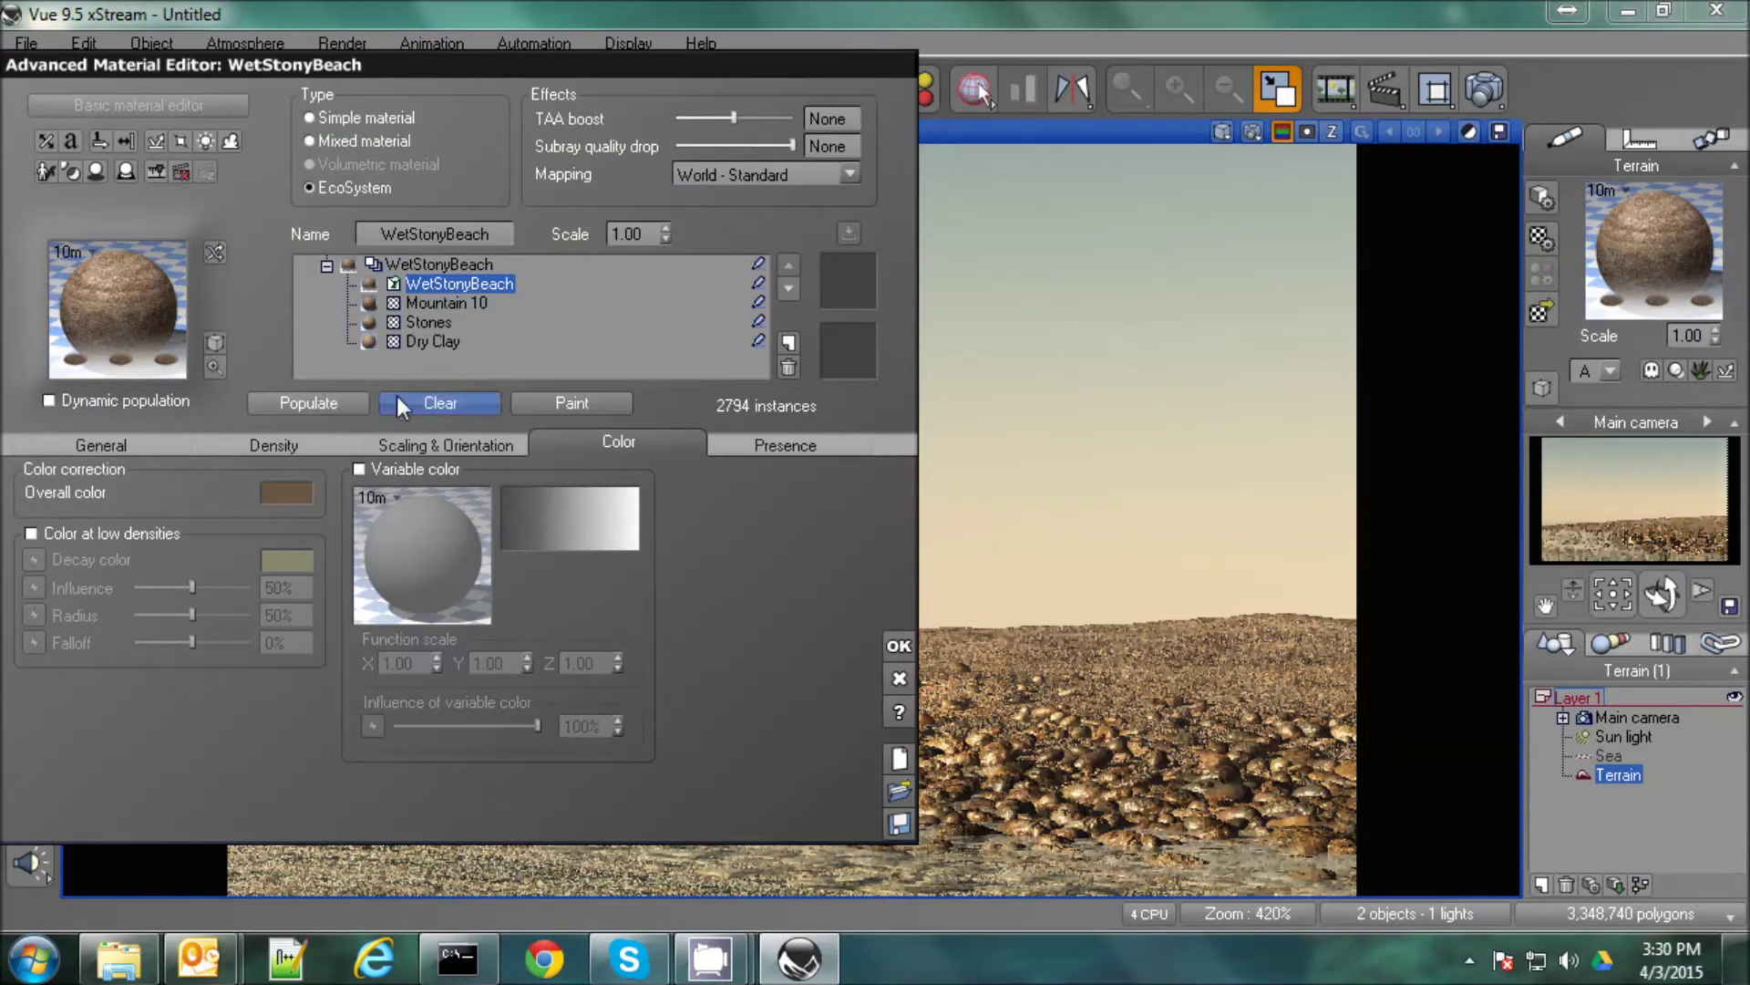
left_click(425, 408)
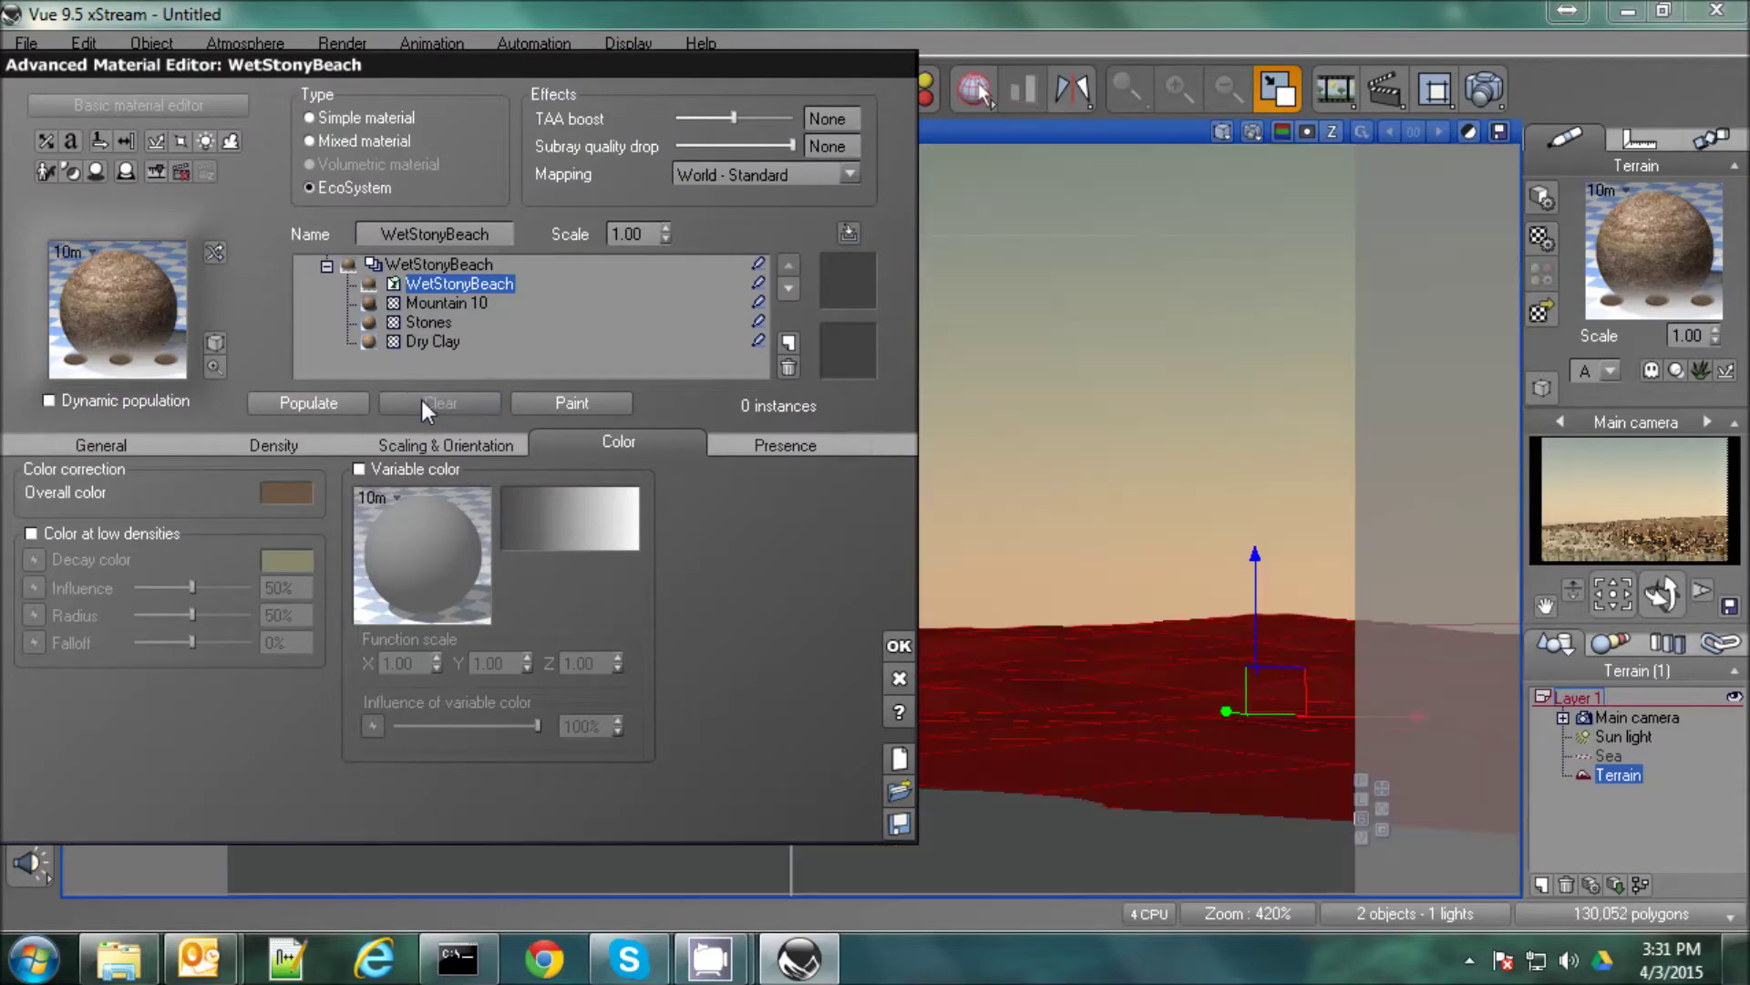
left_click(85, 451)
left_click(331, 550)
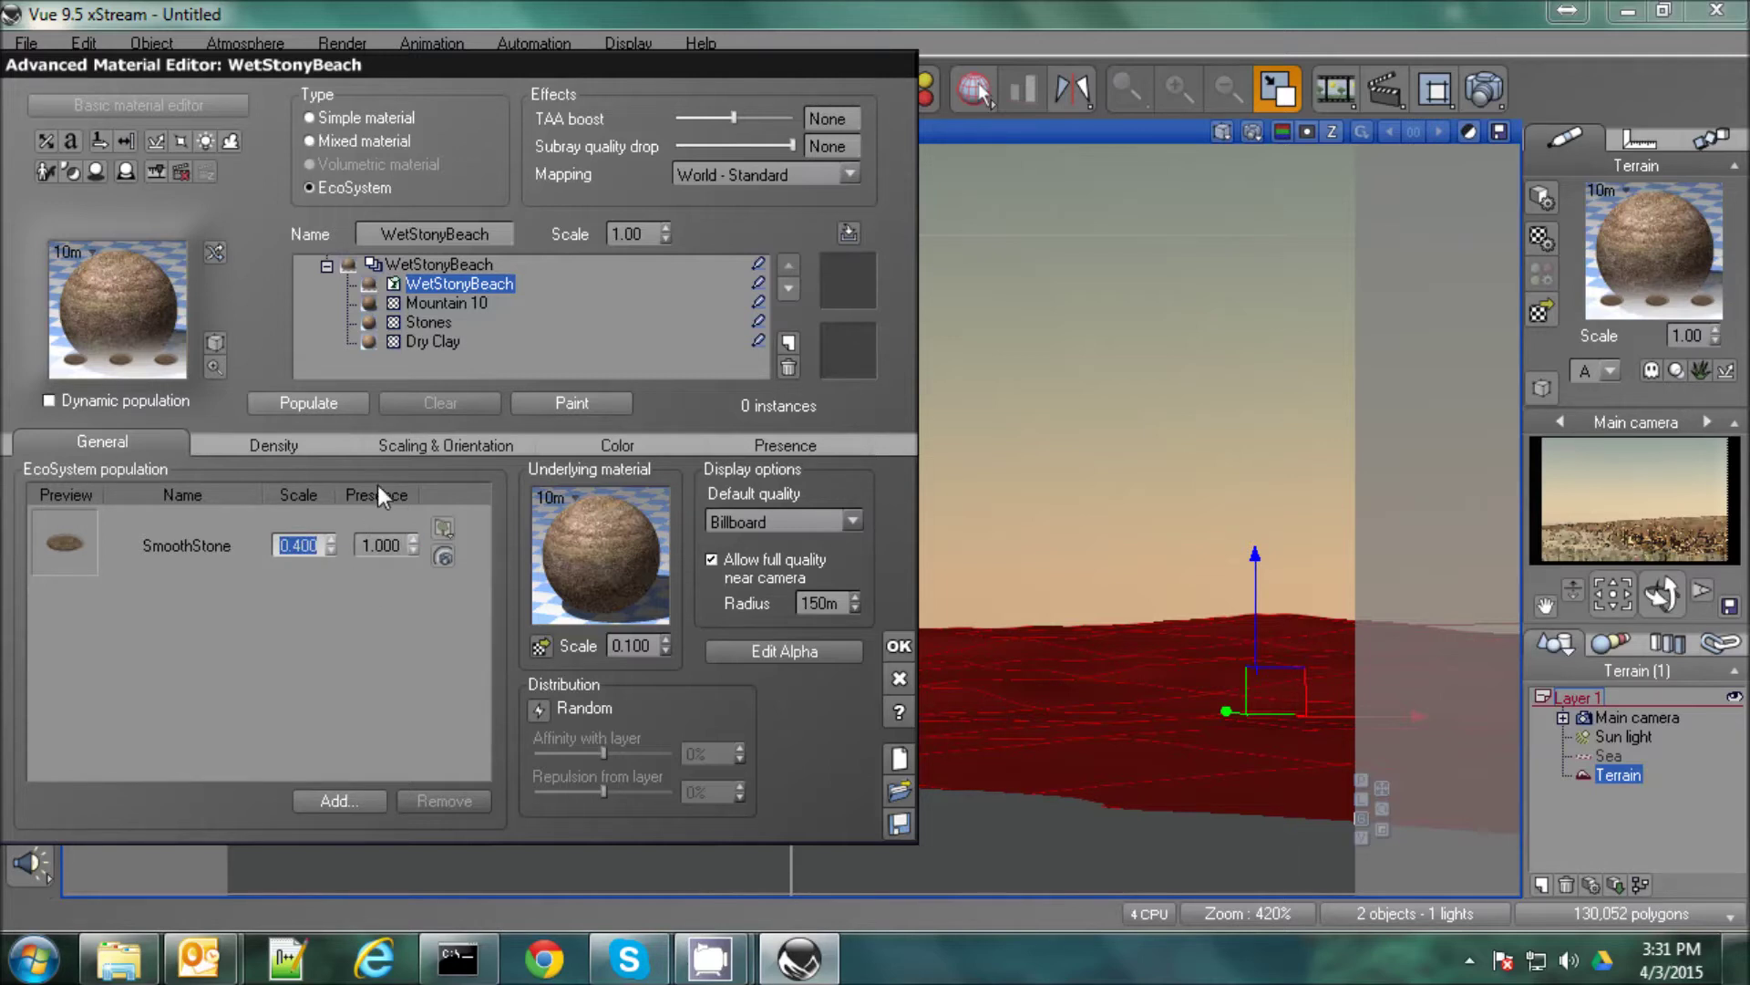
Repaint SmoothStone instances with the airbrush-style brush along the whole foreground edge of the terrain.
left_click(587, 403)
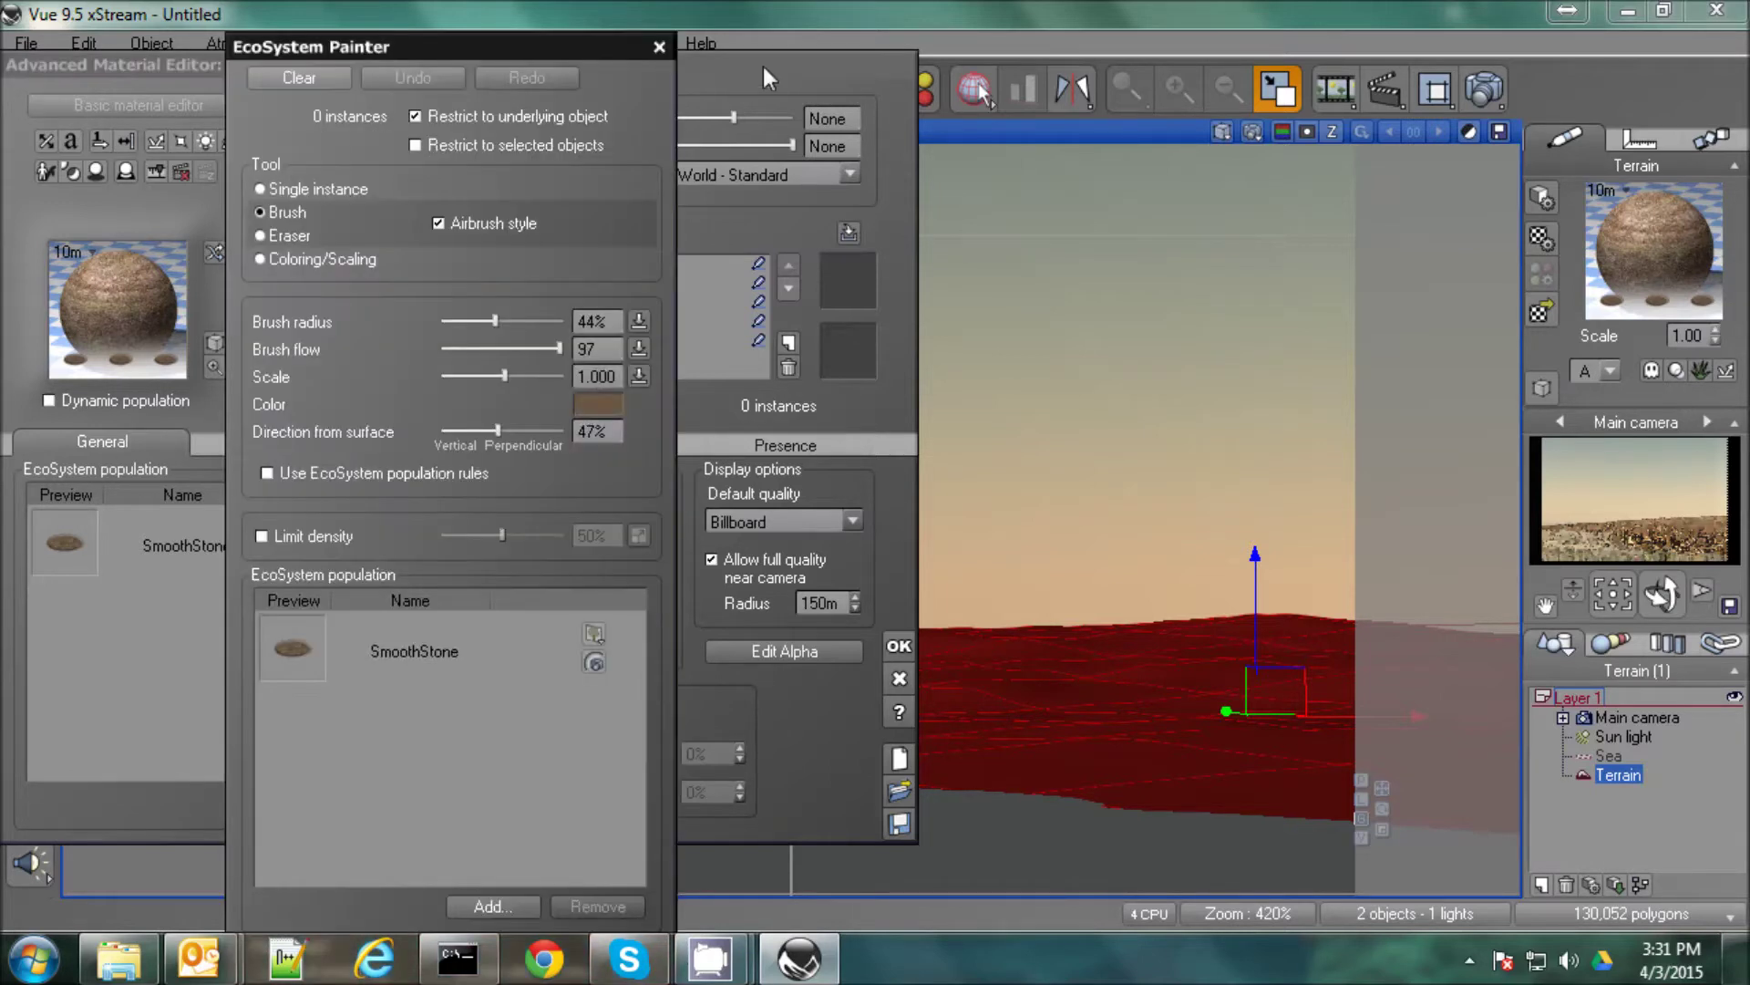
mouse_move(1094, 781)
left_mouse_down()
mouse_move(1385, 802)
mouse_move(975, 795)
mouse_move(879, 770)
mouse_move(1390, 778)
mouse_move(969, 787)
mouse_move(930, 757)
left_mouse_up()
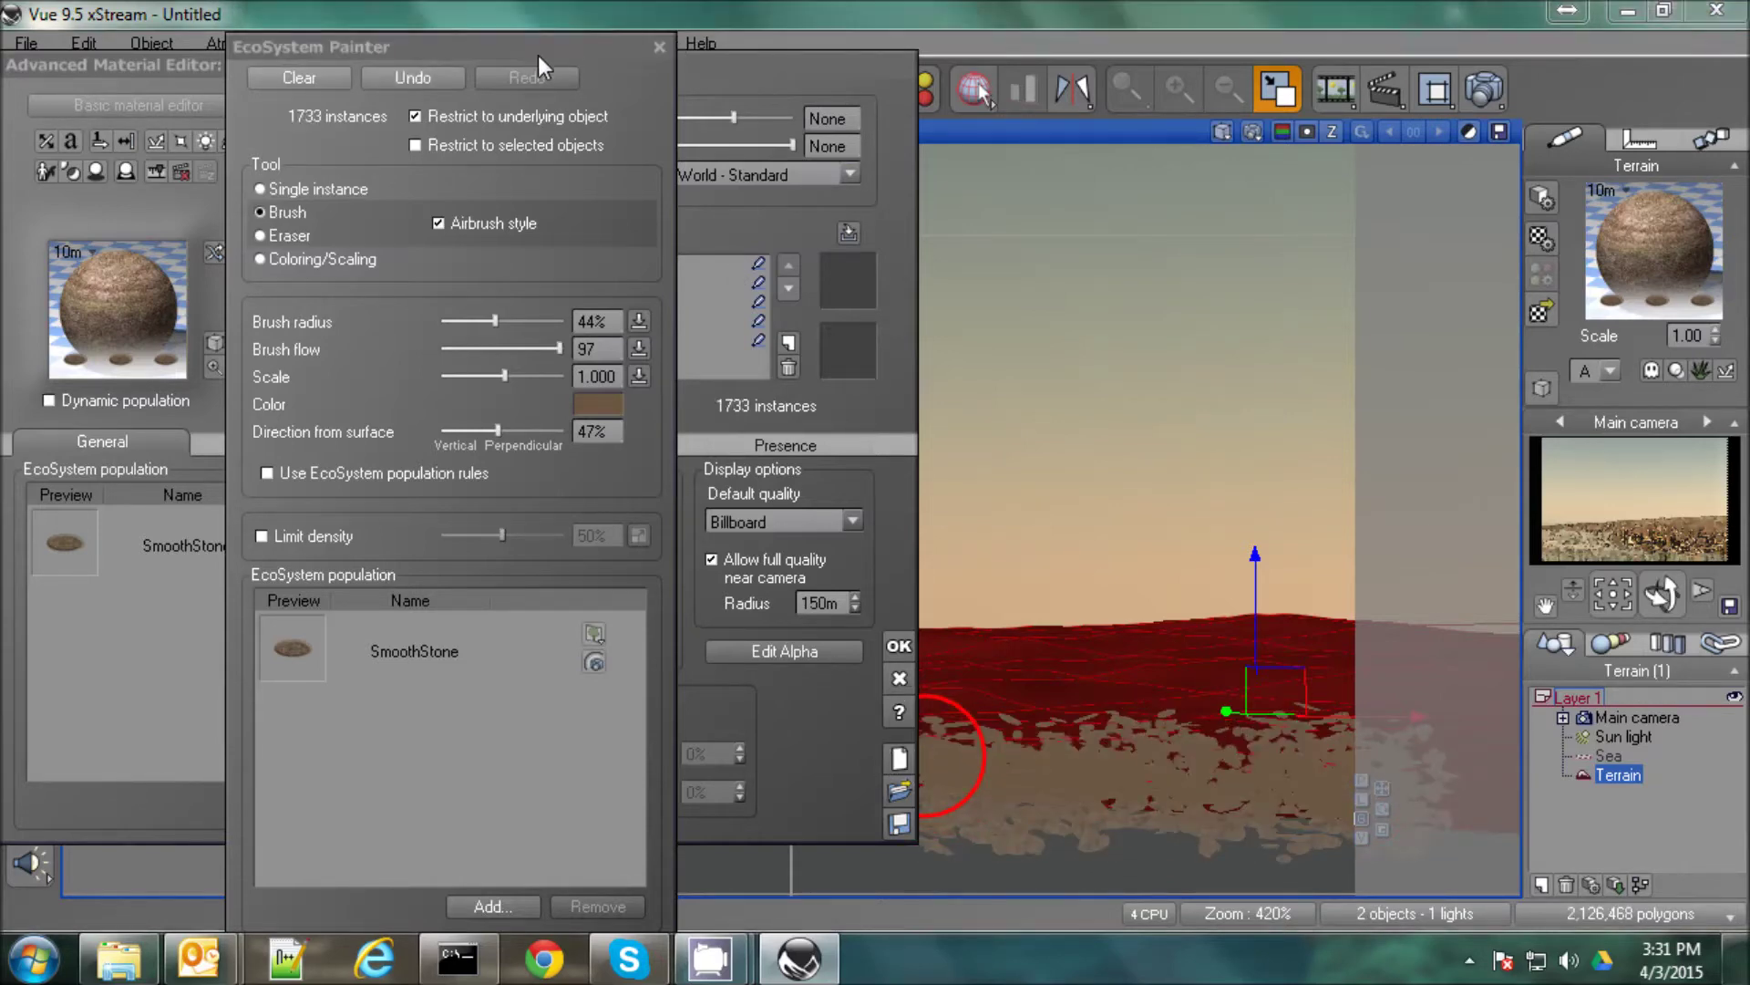
left_click_drag(532, 51, 1367, 144)
left_click(1040, 69)
left_click_drag(1040, 69, 1742, 141)
mouse_move(899, 731)
left_mouse_down()
mouse_move(762, 742)
mouse_move(718, 713)
mouse_move(481, 708)
mouse_move(574, 697)
mouse_move(344, 706)
mouse_move(397, 704)
mouse_move(242, 676)
mouse_move(230, 695)
mouse_move(906, 755)
mouse_move(1003, 811)
left_mouse_up()
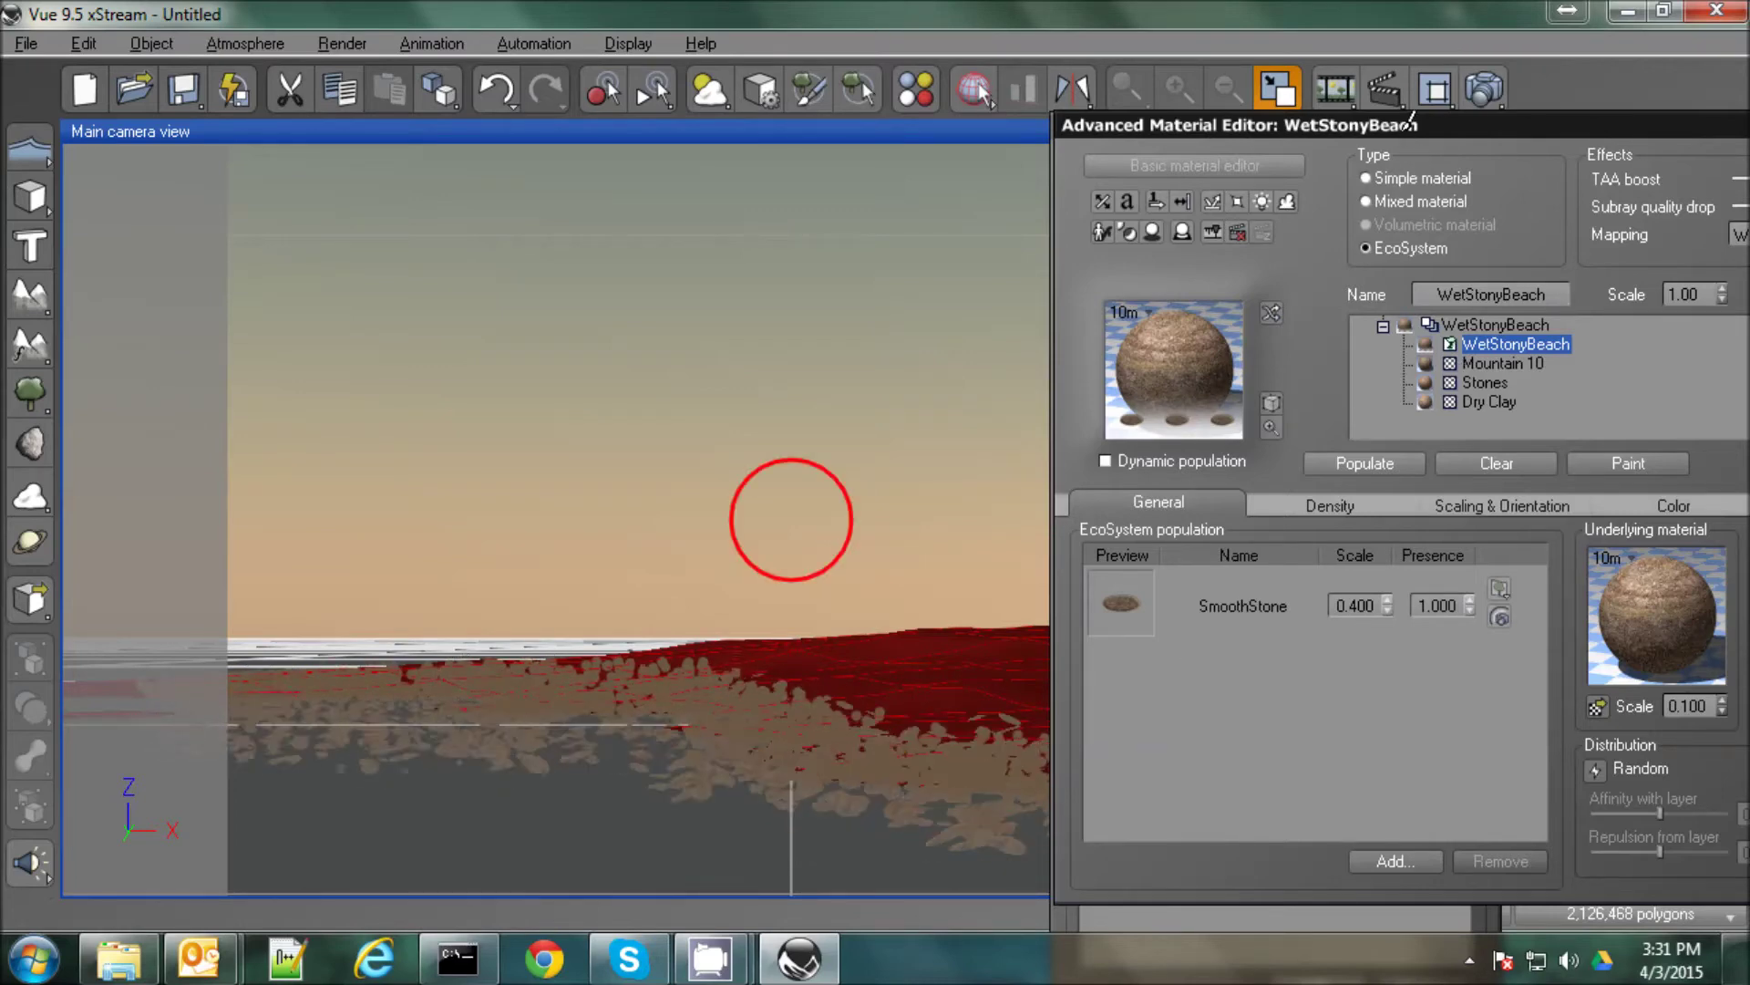
Accept the terrain material, close the EcoSystem Painter, and render the main camera view.
left_click_drag(1403, 131, 251, 134)
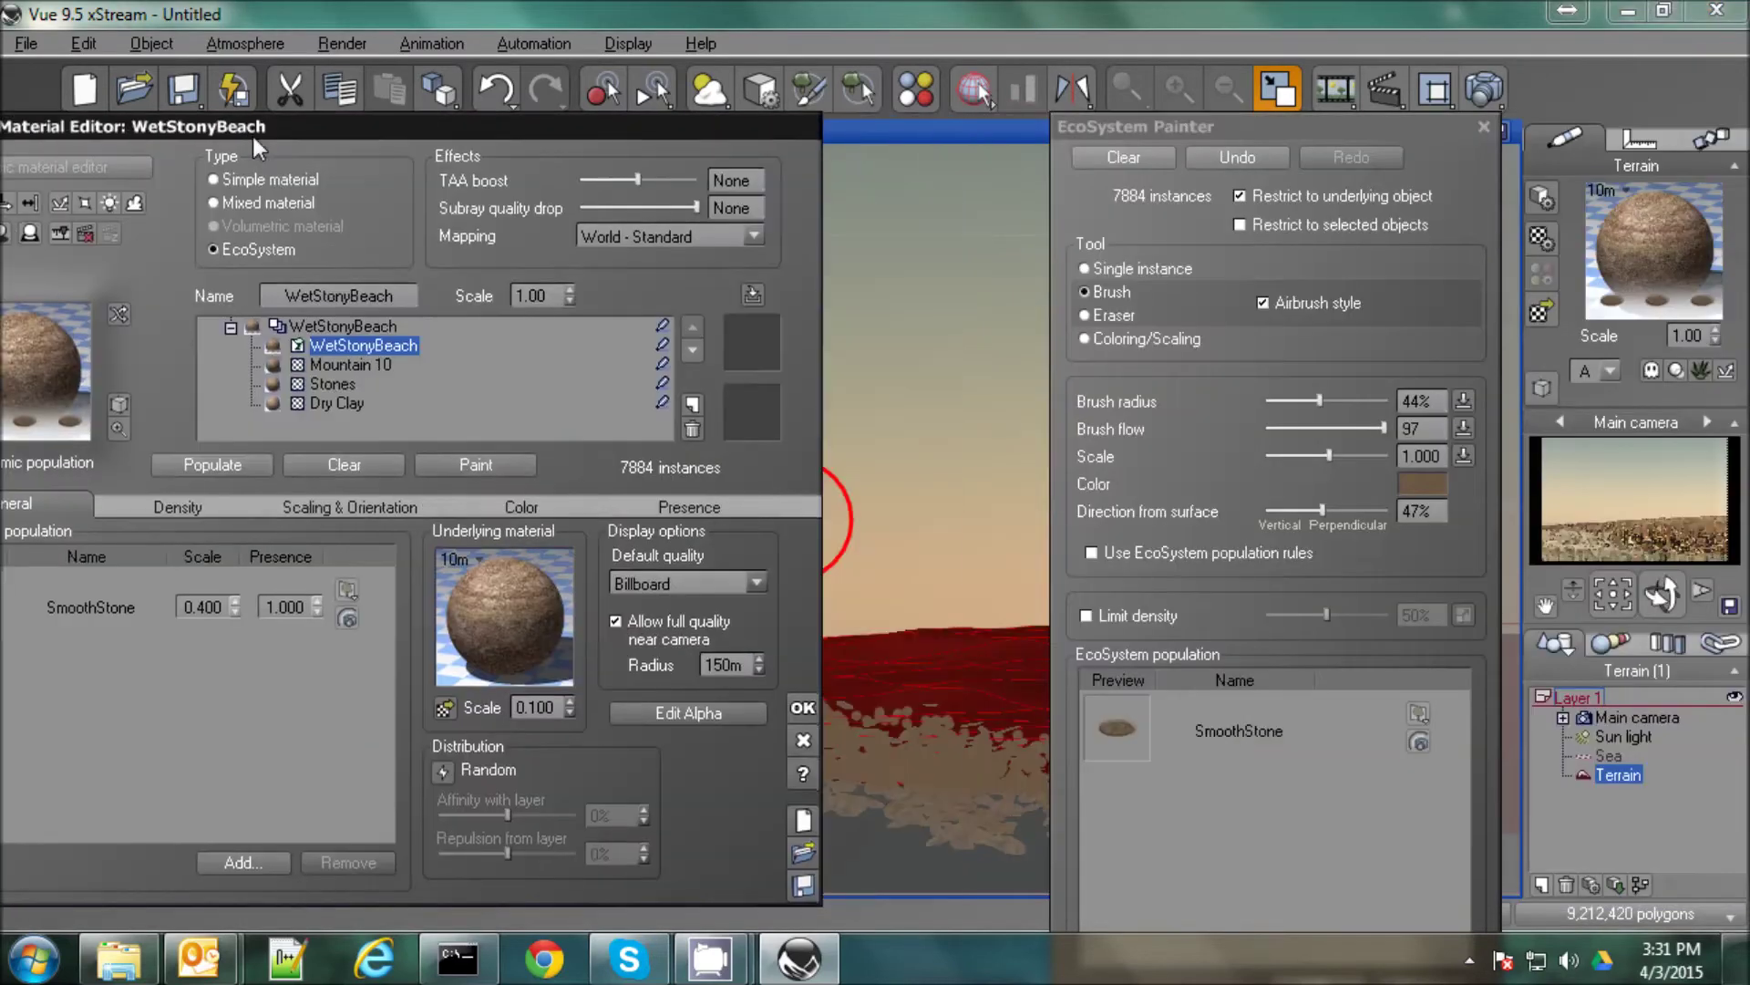
left_click(802, 718)
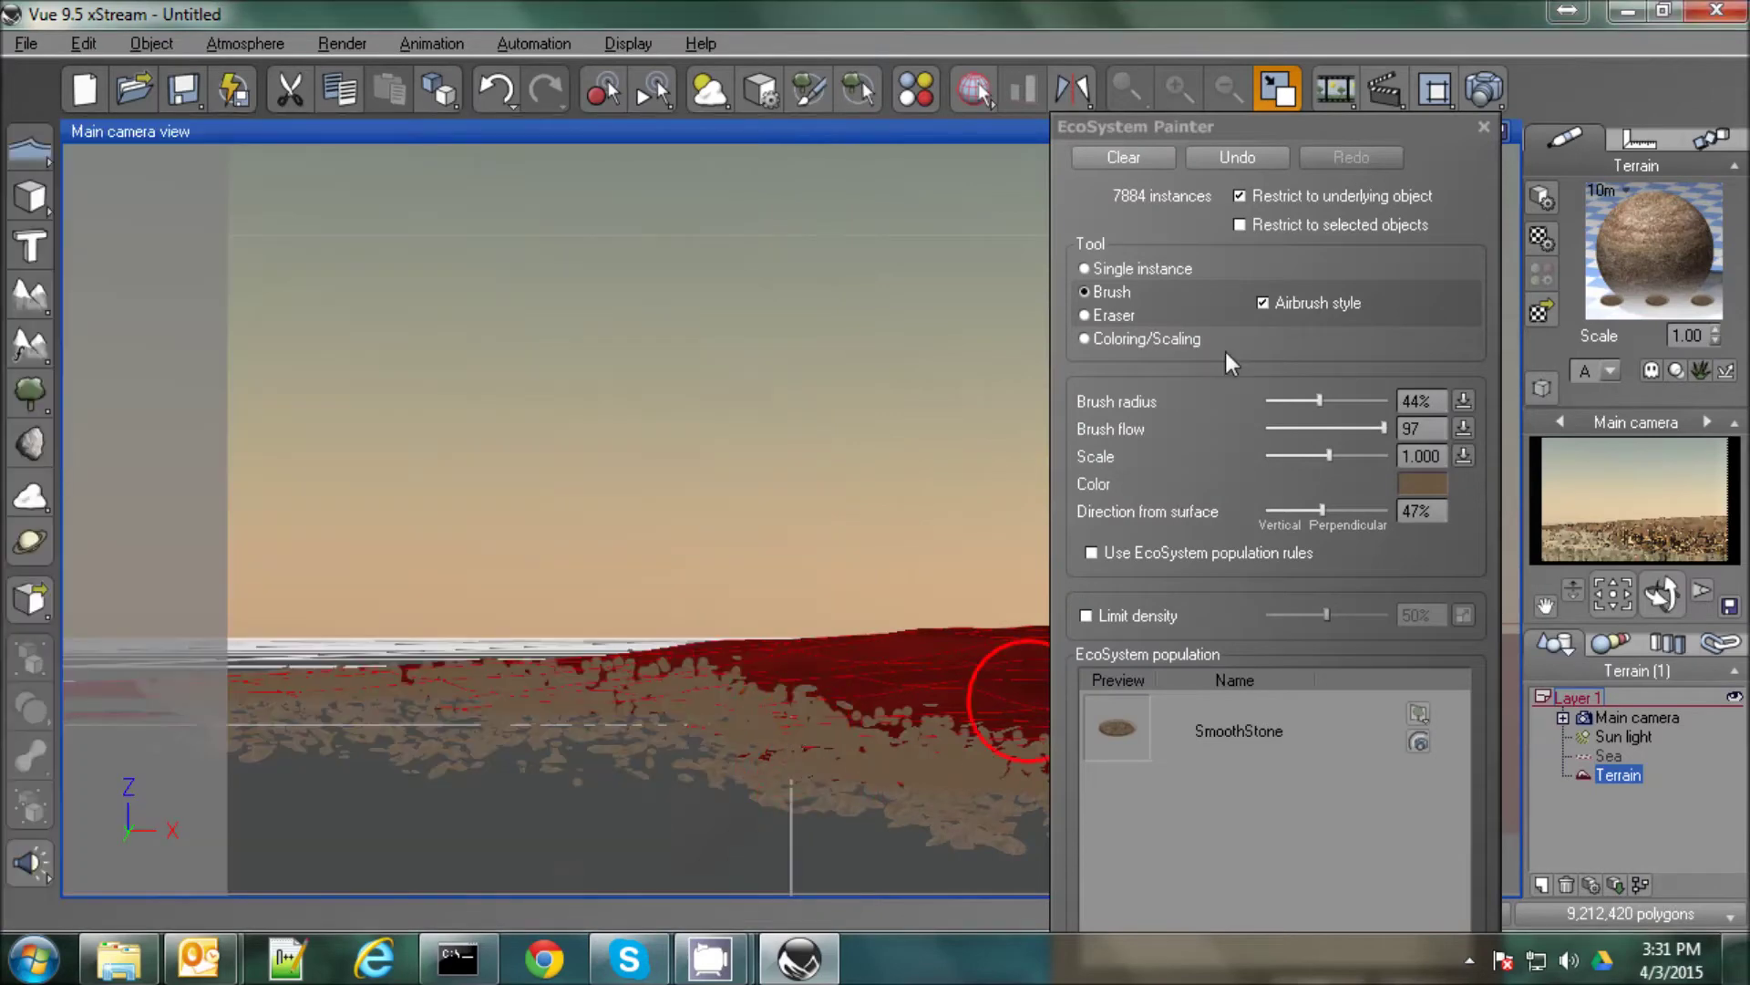
left_click(1484, 127)
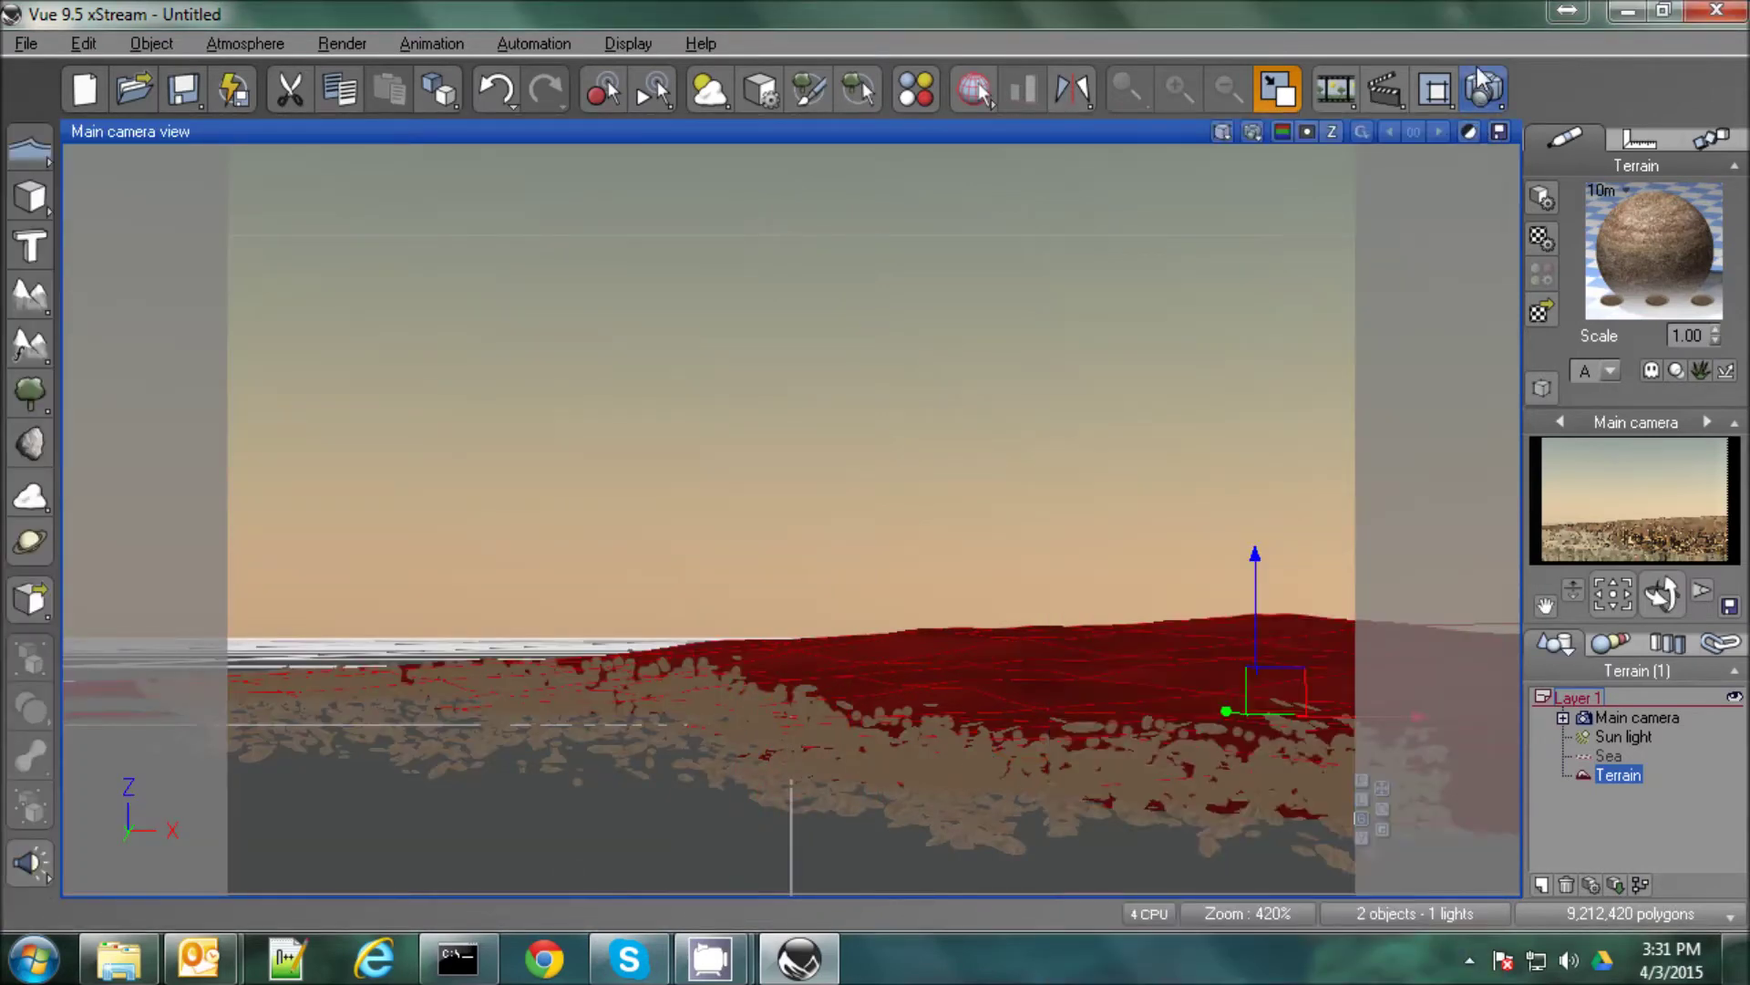
left_click(1481, 83)
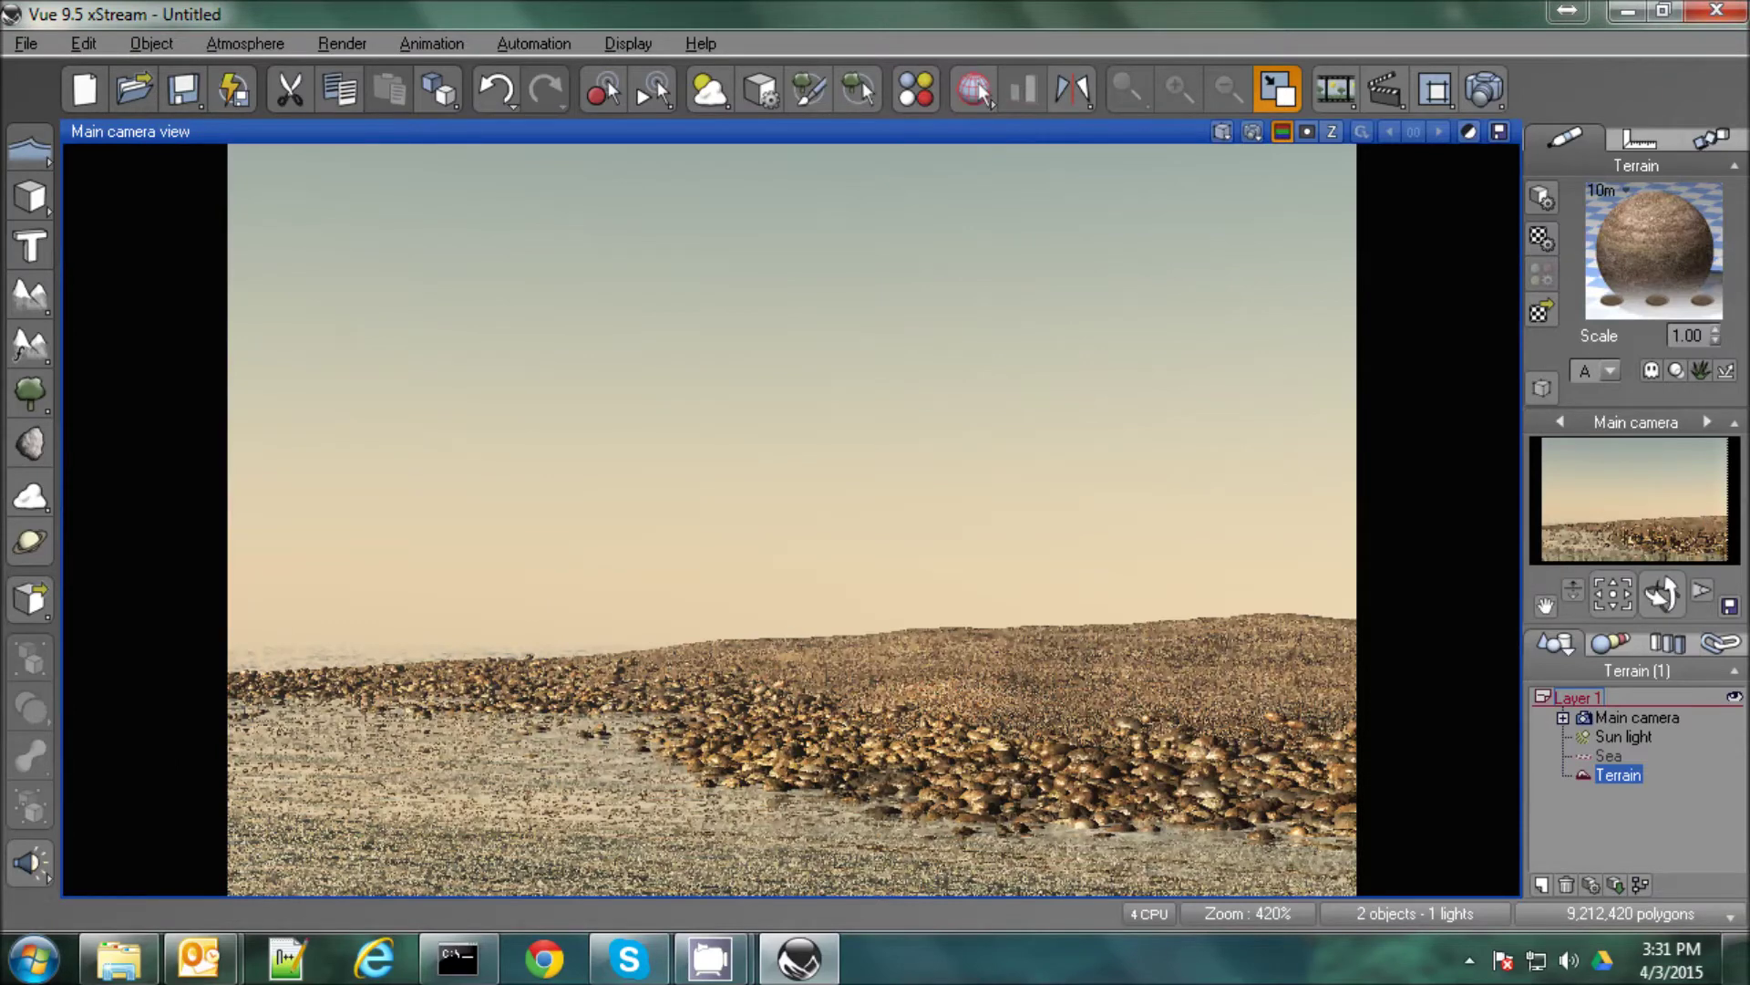
Convert the Mountain 10 layer of the terrain's material to an EcoSystem.
double_click(1645, 254)
left_click(447, 365)
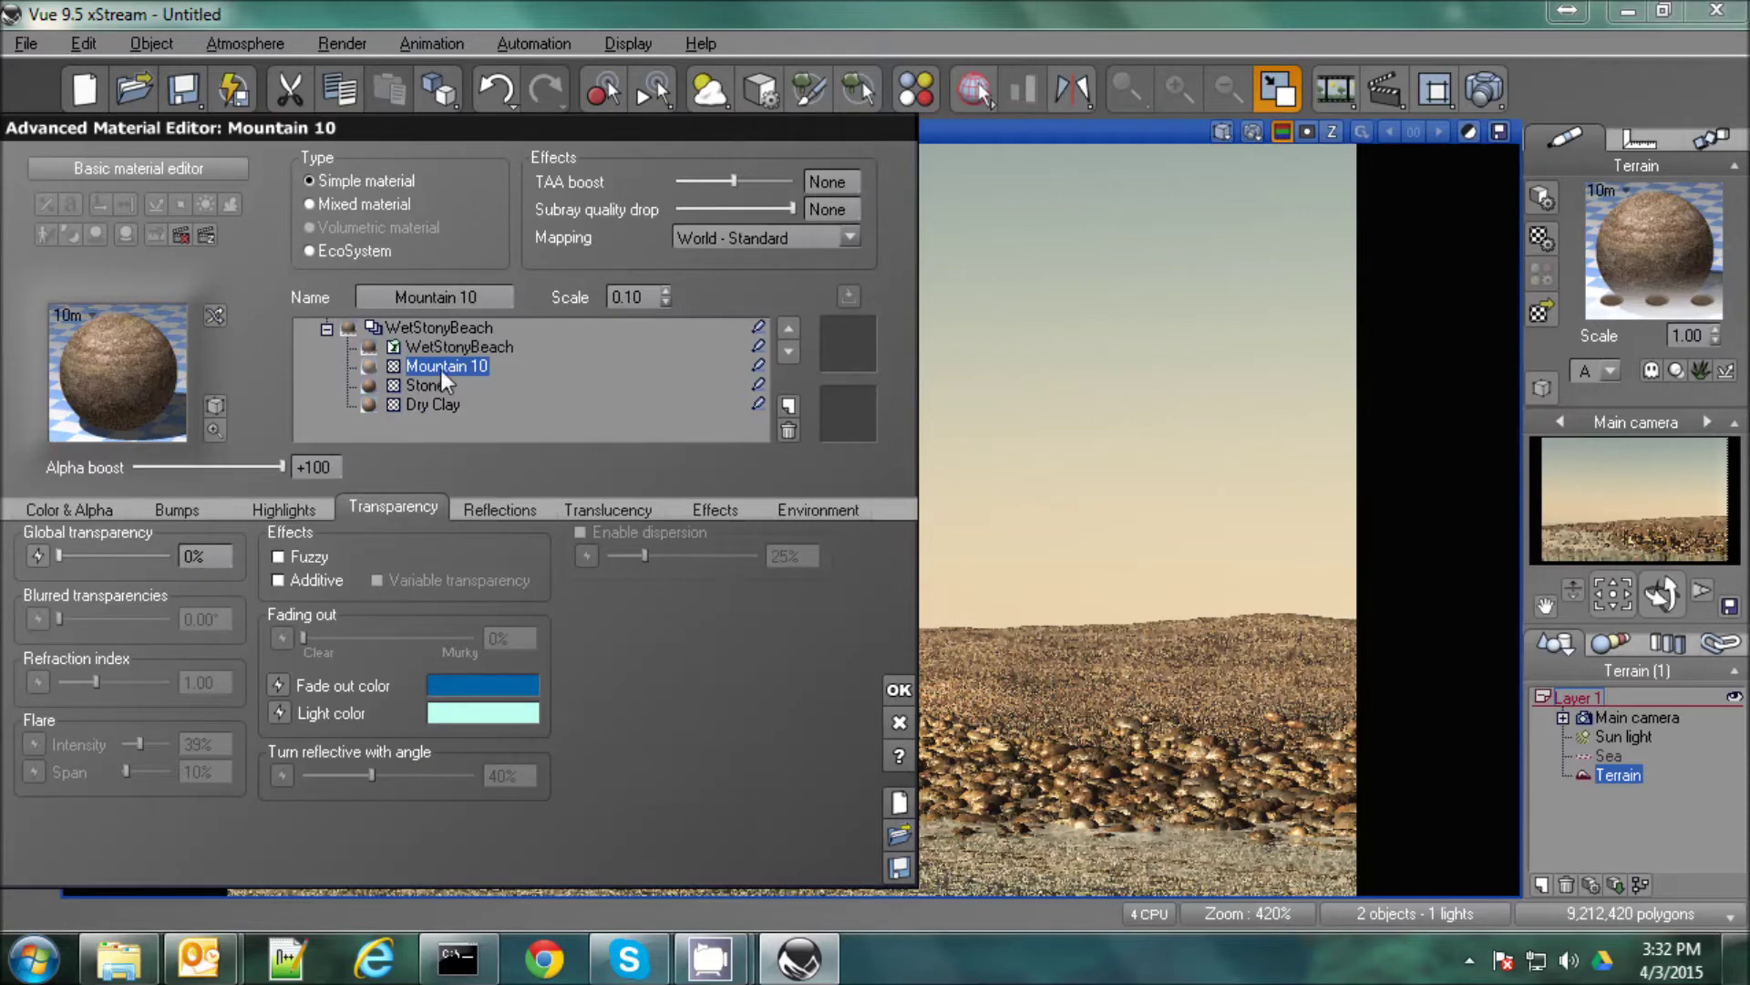
left_click(321, 250)
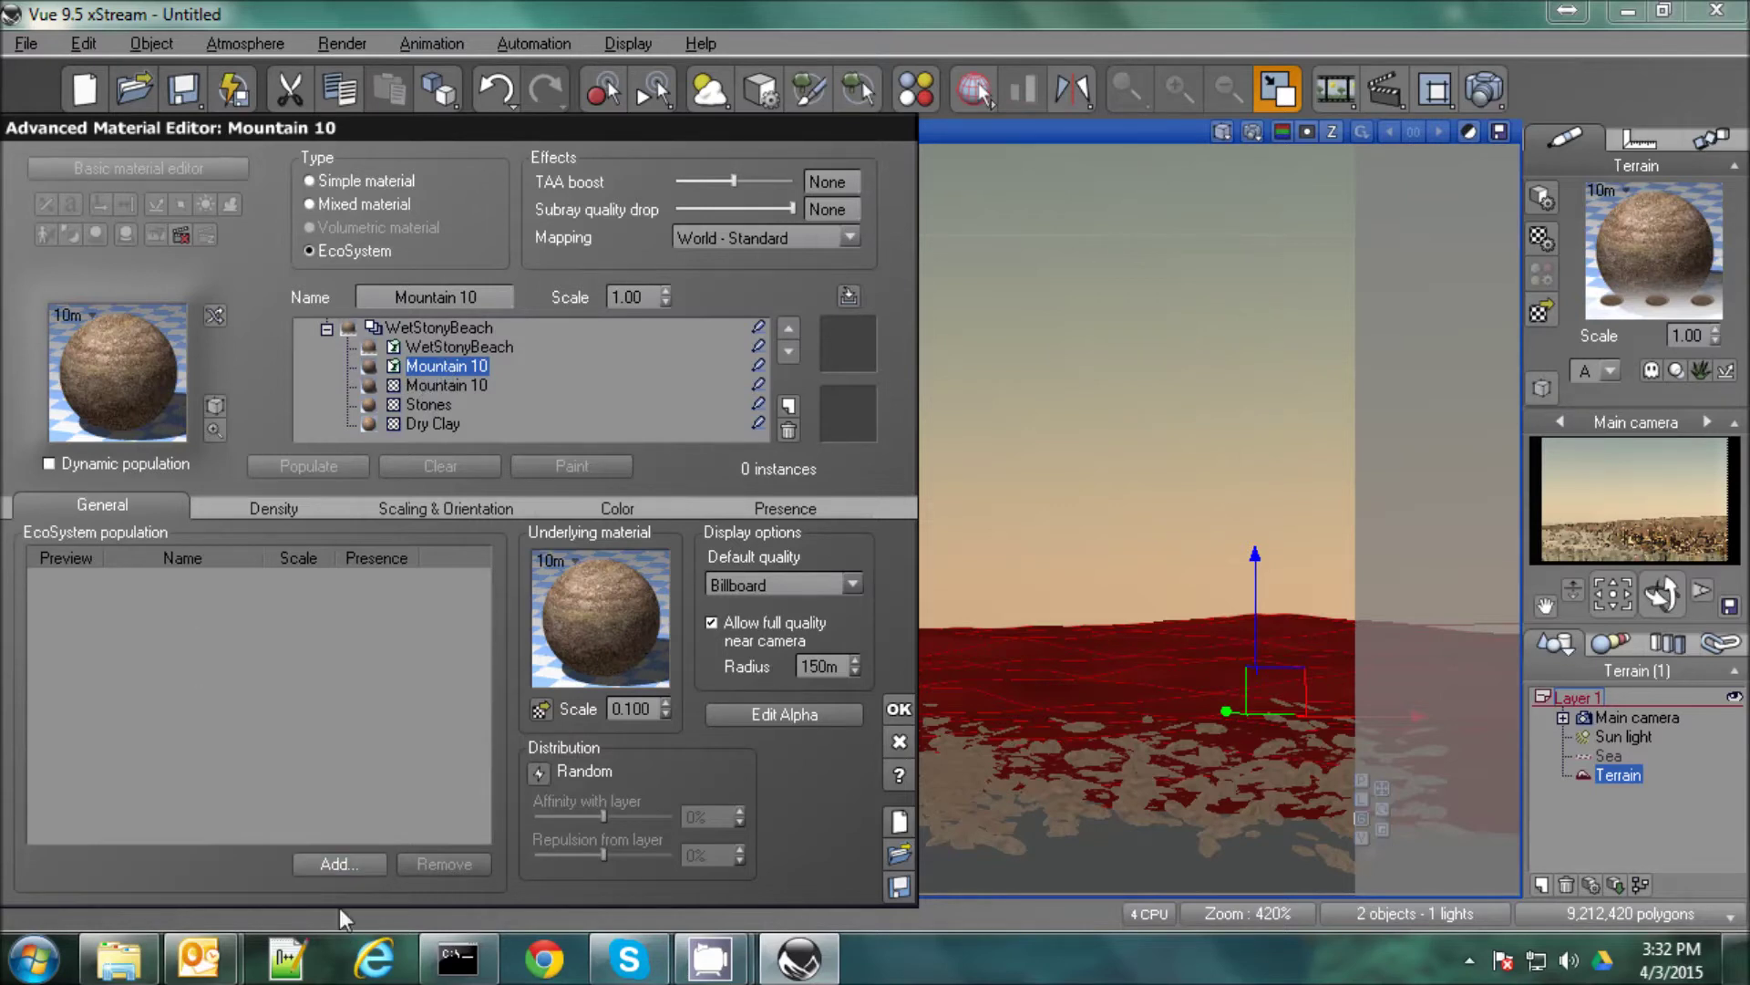
Add the Long Grass plant from the Grasses - Plants collection to the Mountain 10 EcoSystem population.
left_click(330, 865)
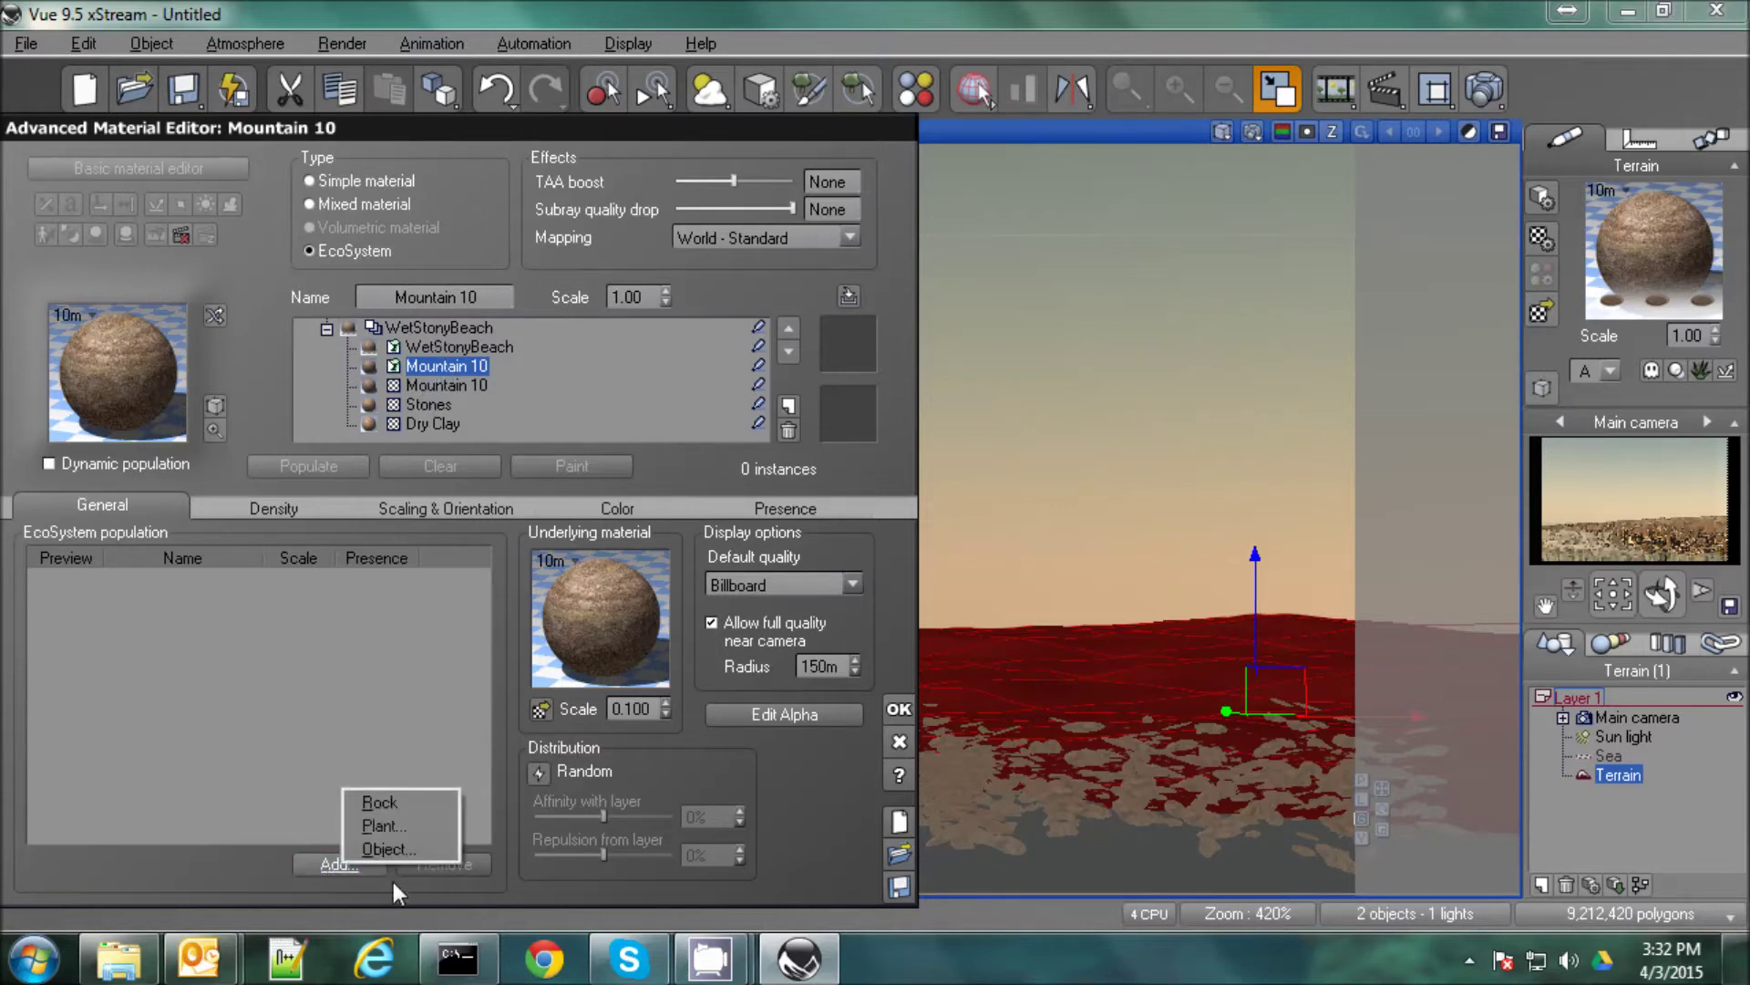
left_click(390, 828)
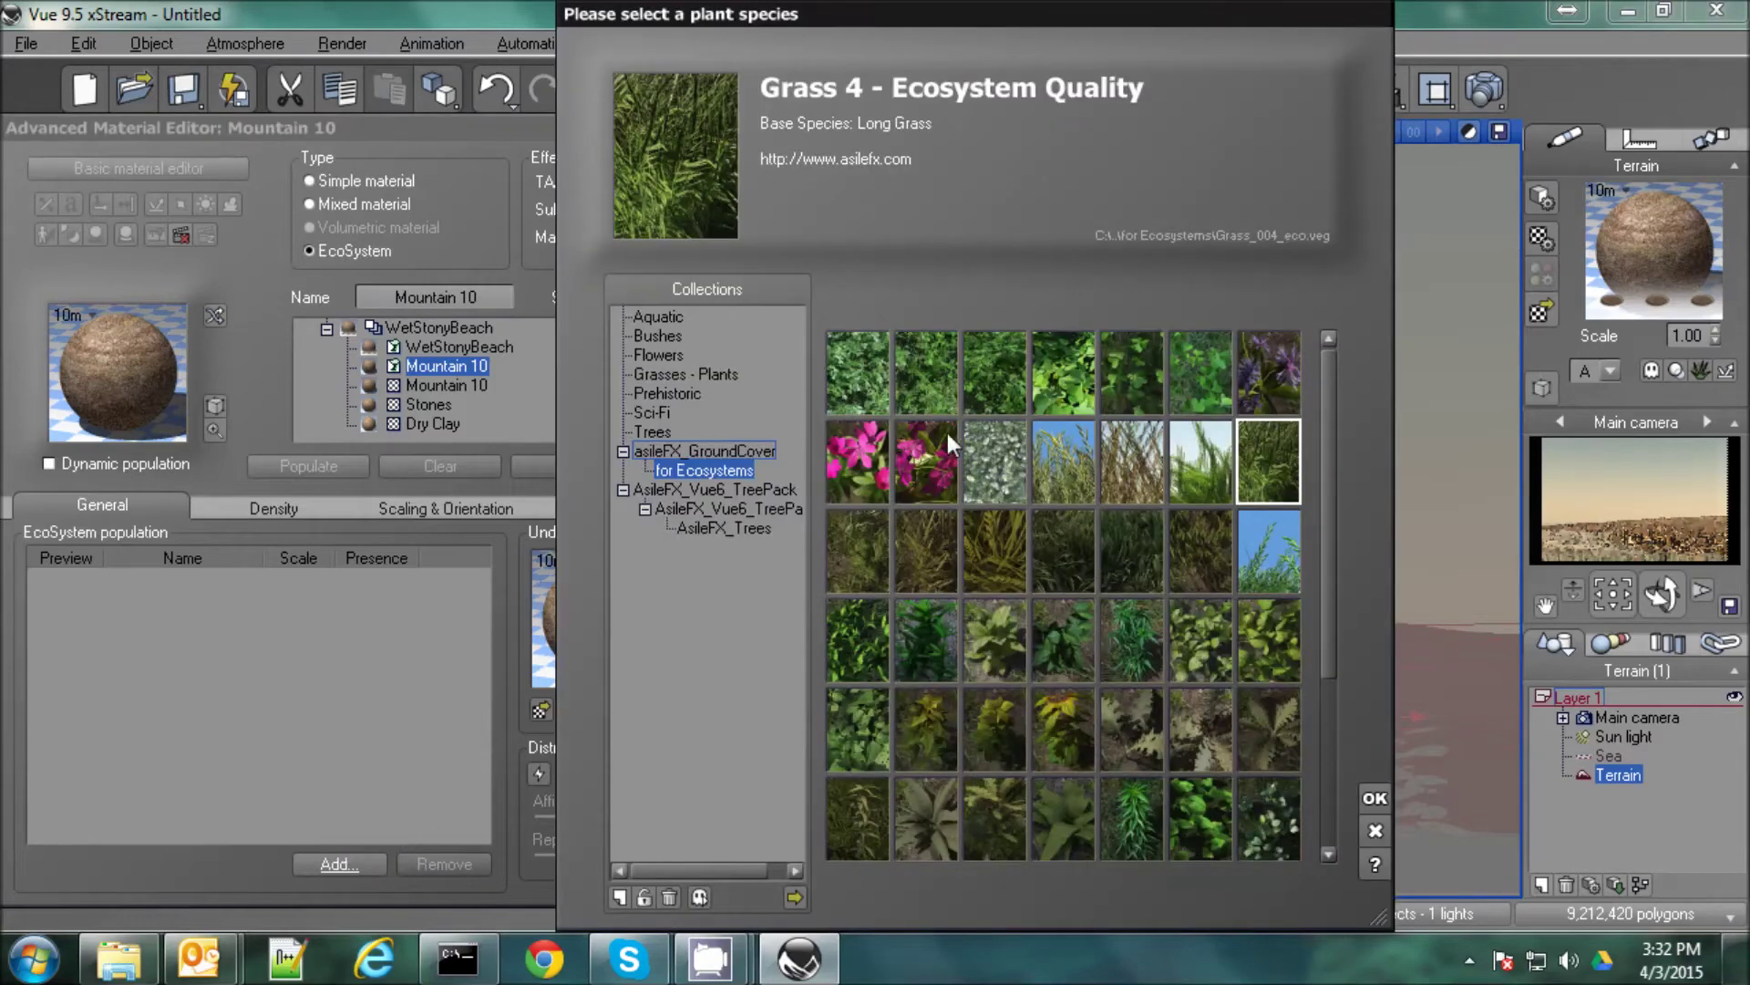
left_click(676, 377)
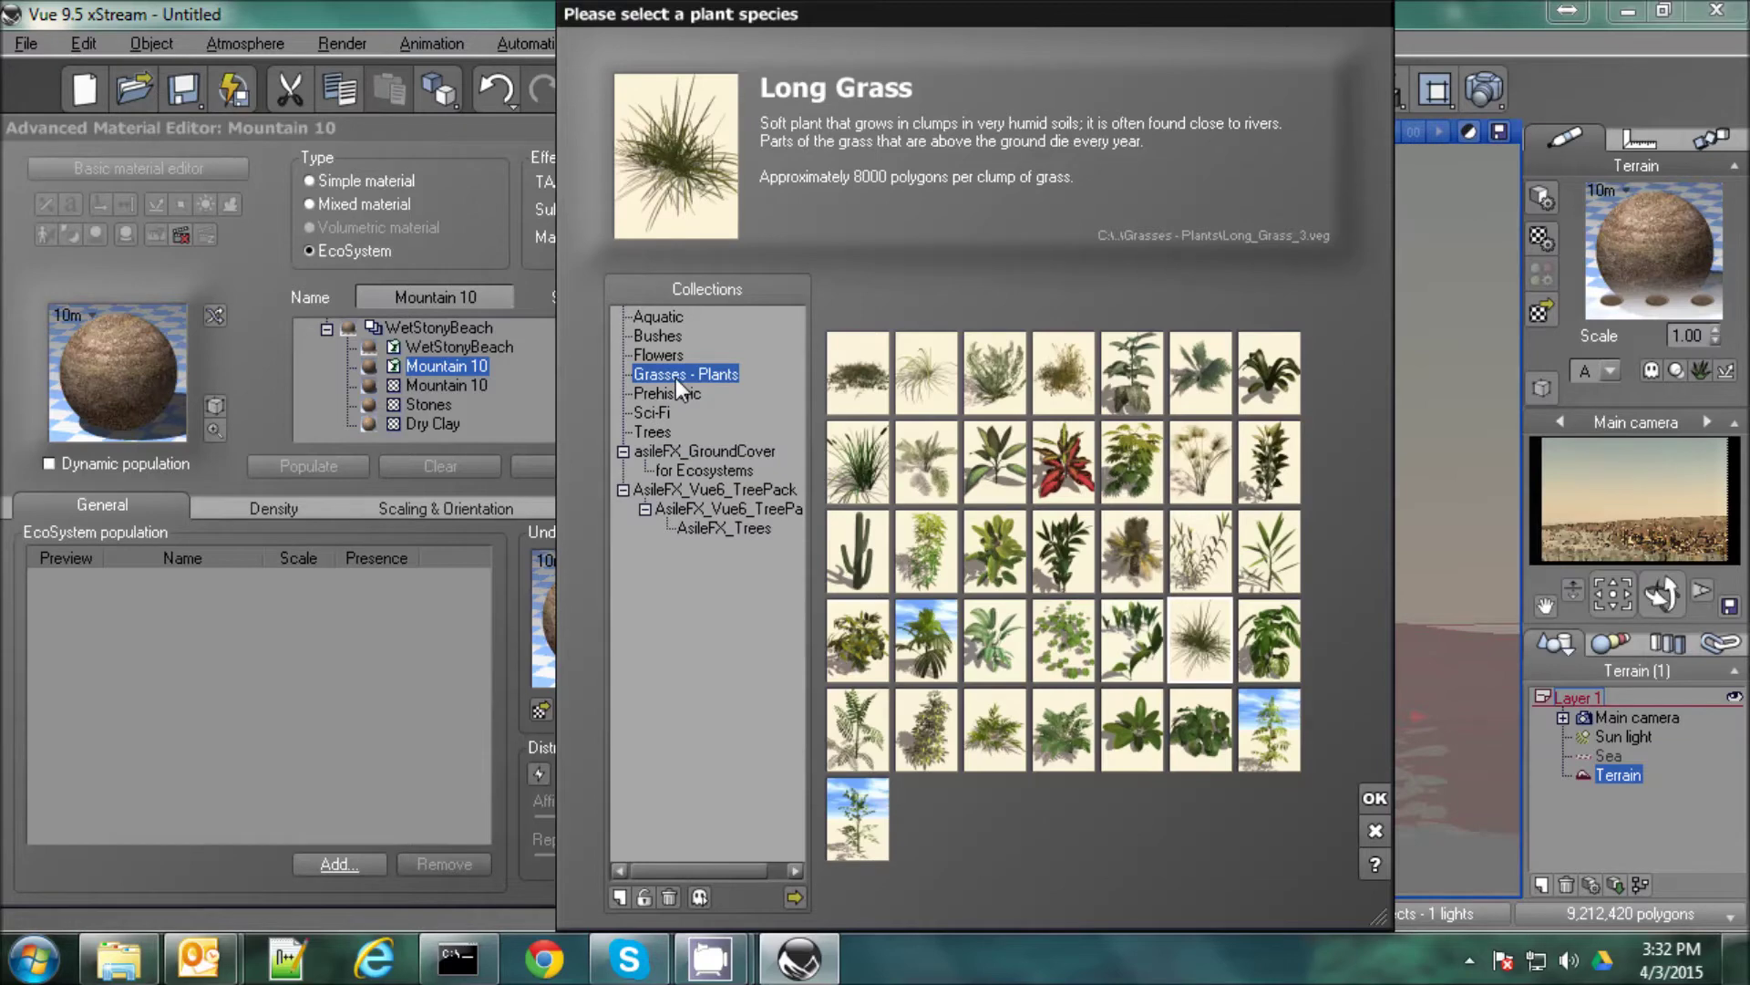
left_click(1375, 799)
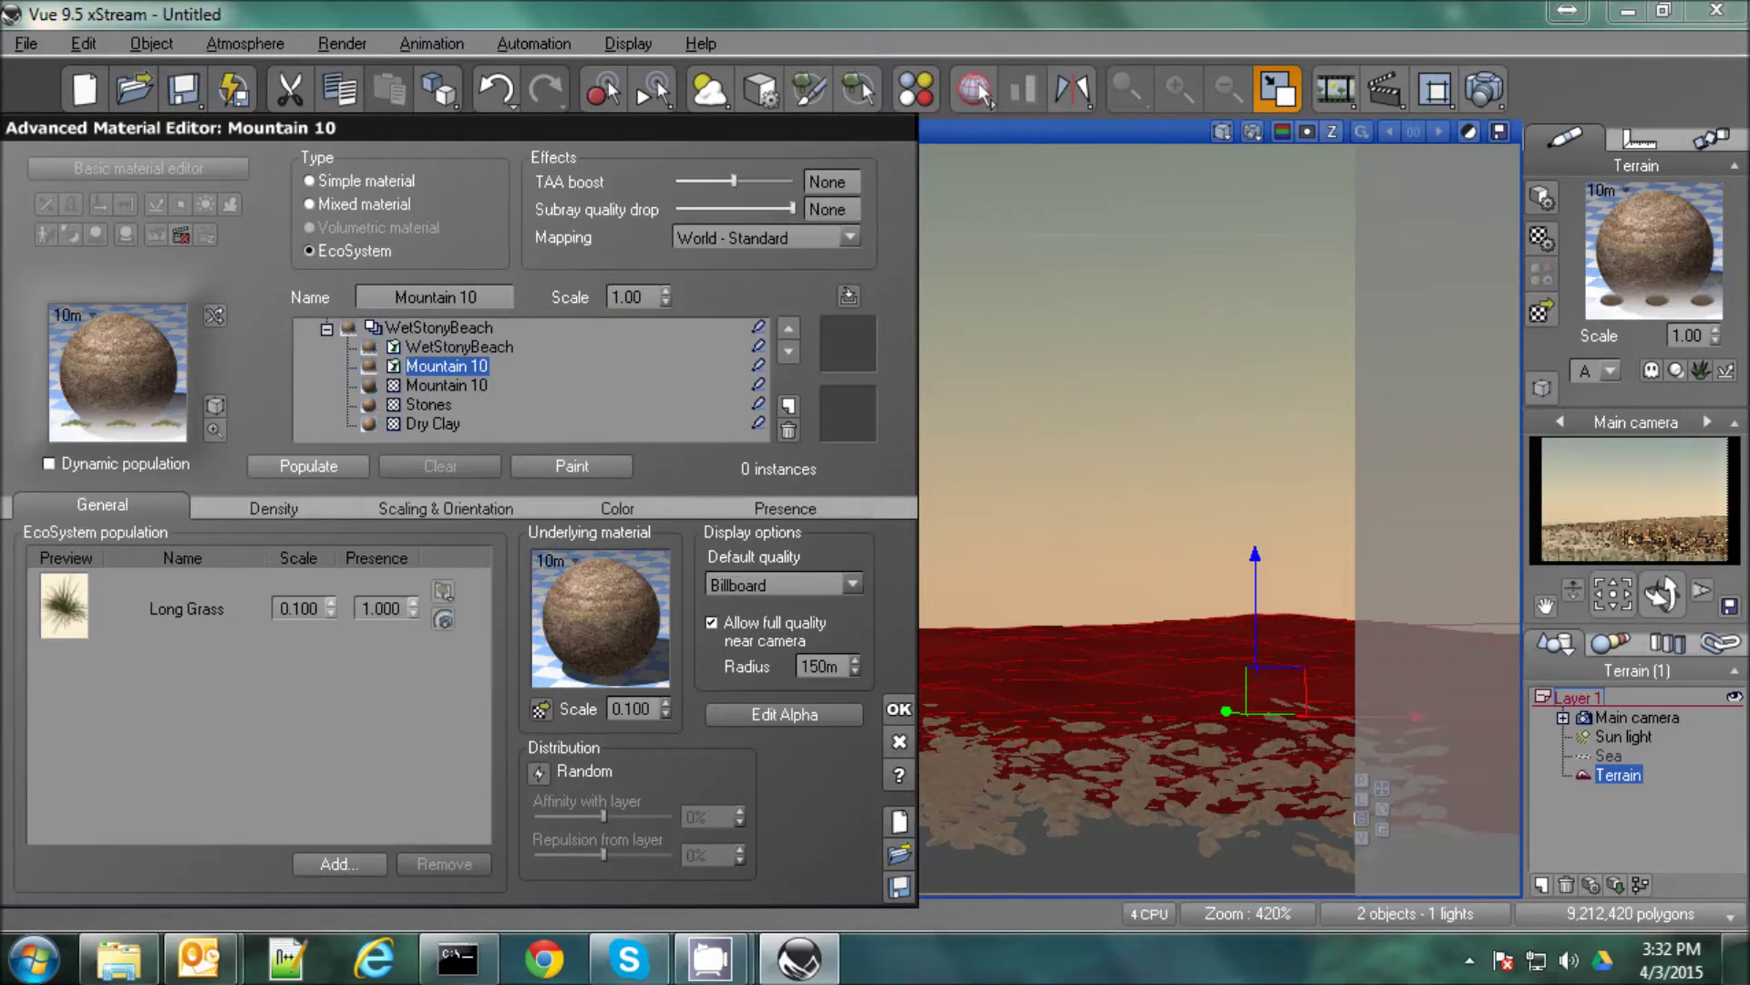
Raise the lower limit of the Mountain 10 EcoSystem's altitude range to 0.03.
left_click(746, 513)
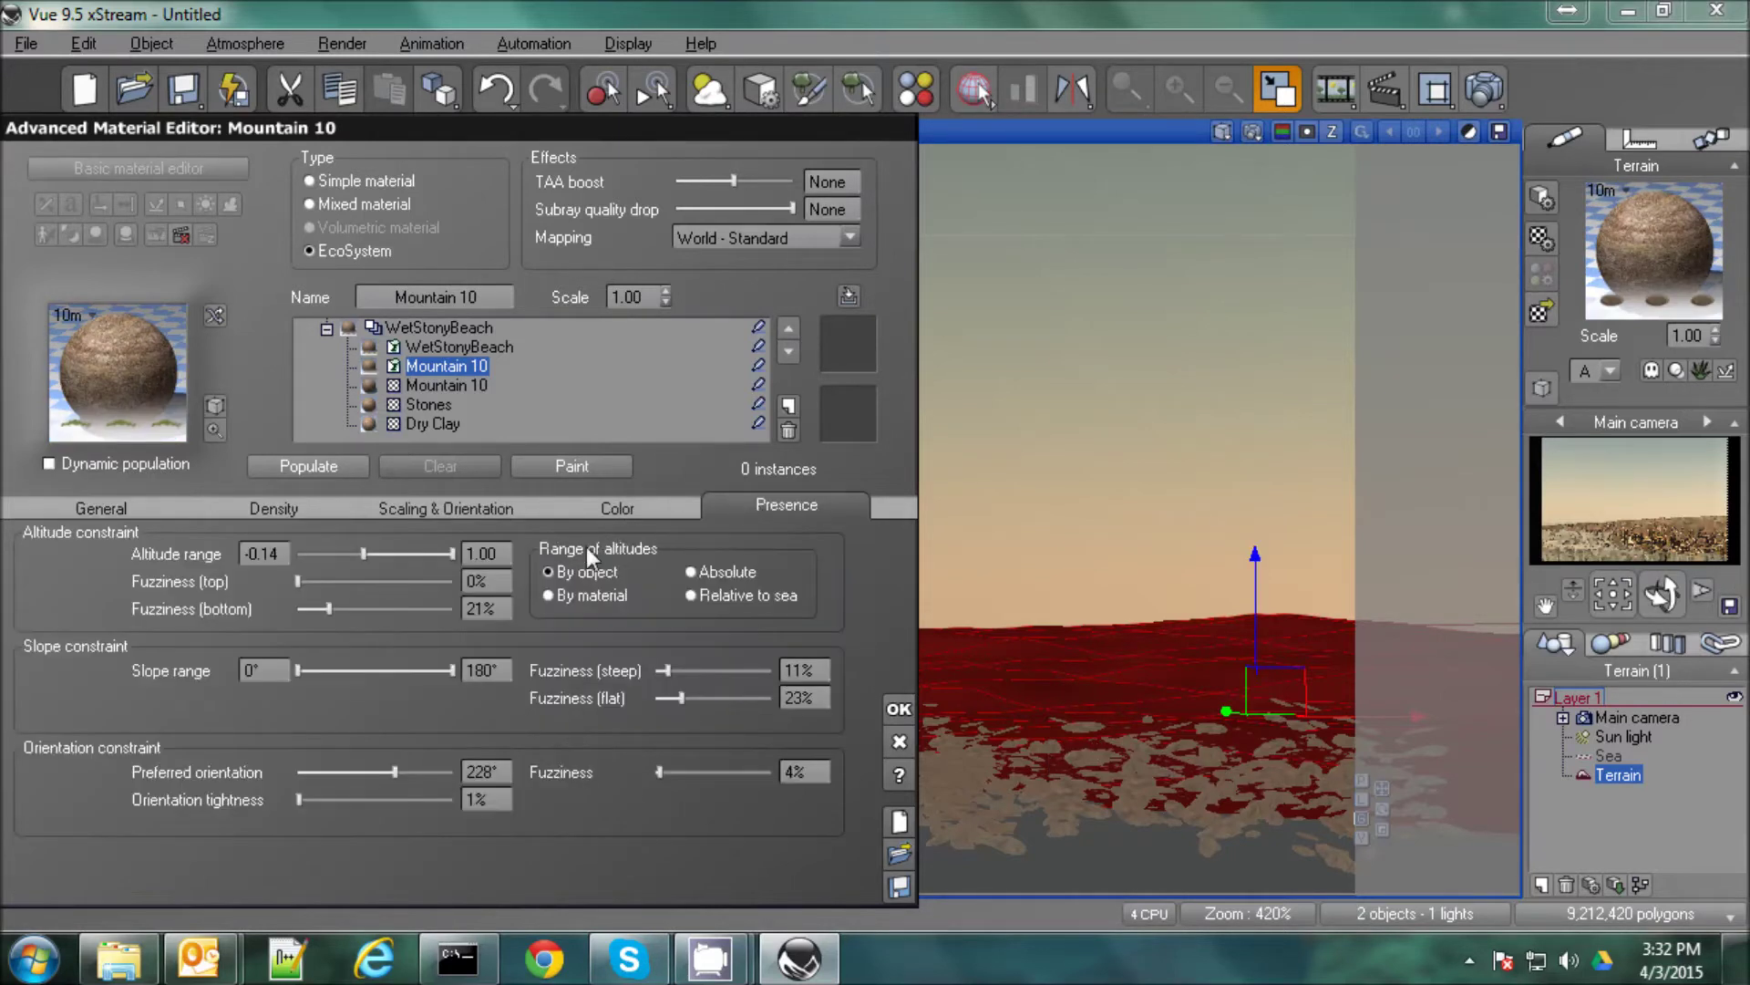
mouse_move(365, 554)
left_mouse_down()
mouse_move(438, 554)
mouse_move(354, 556)
left_mouse_up()
left_click_drag(375, 553, 389, 554)
Set the Long Grass scale to 1 and populate the Mountain 10 EcoSystem.
left_click(72, 503)
double_click(305, 608)
type("1")
left_click(311, 468)
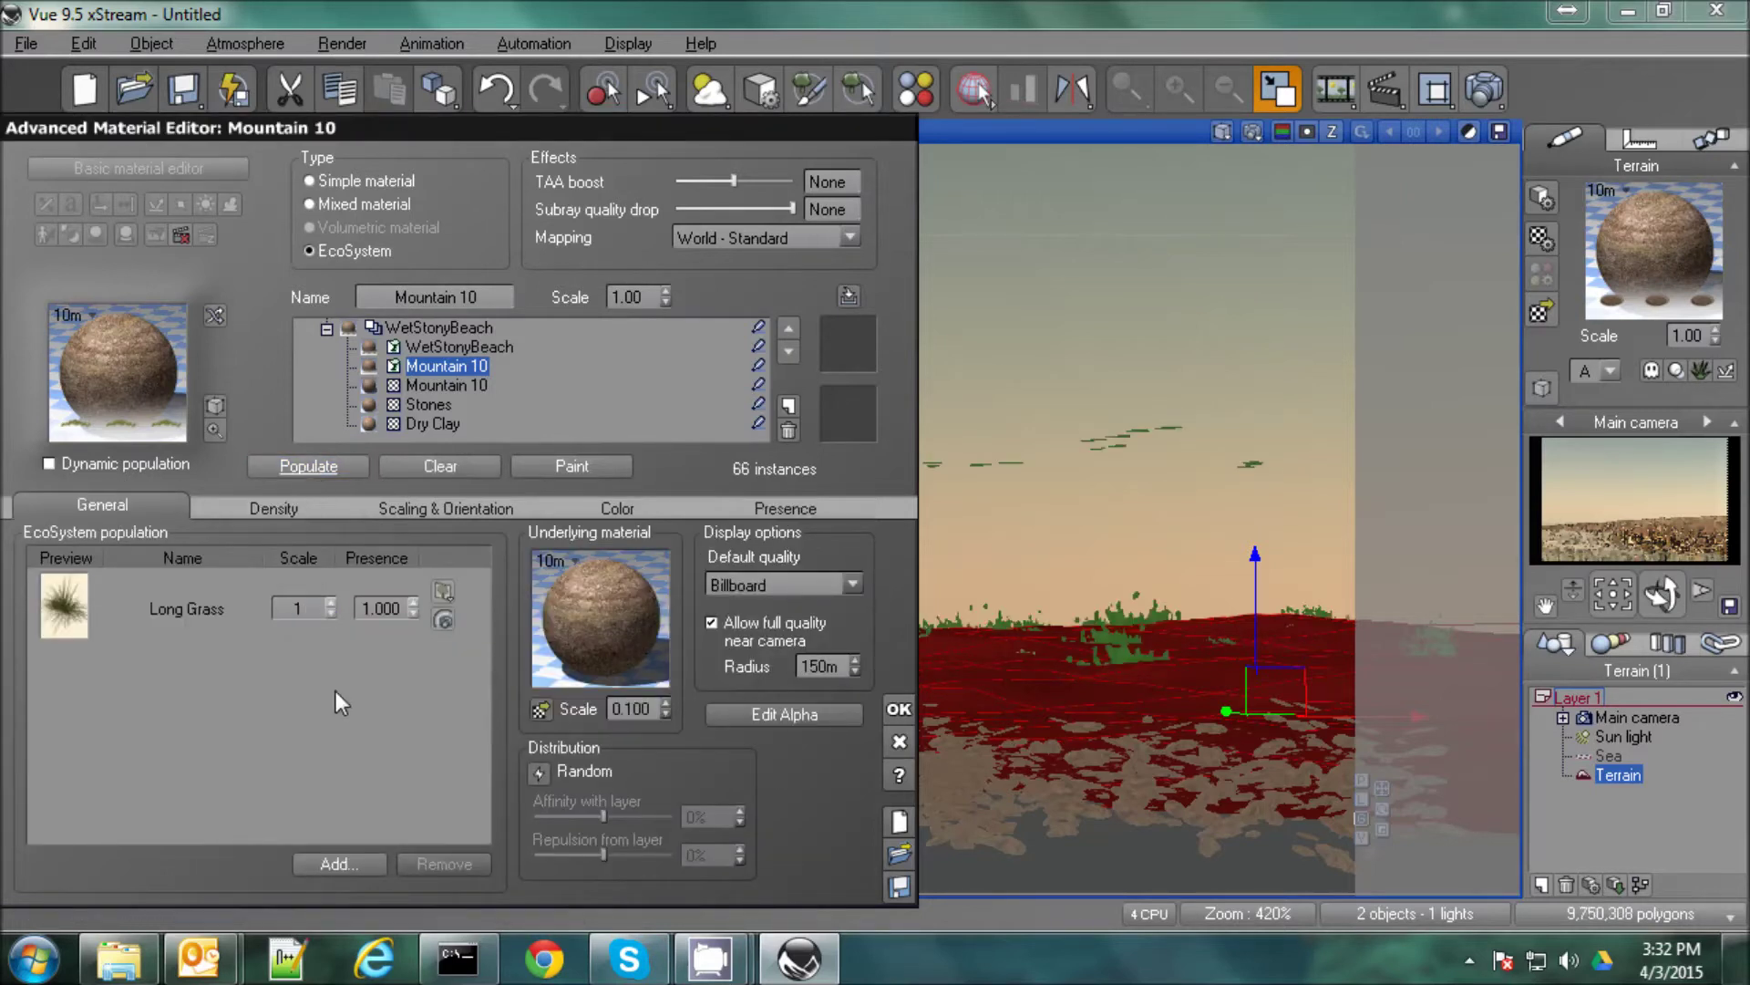
left_click(1616, 563)
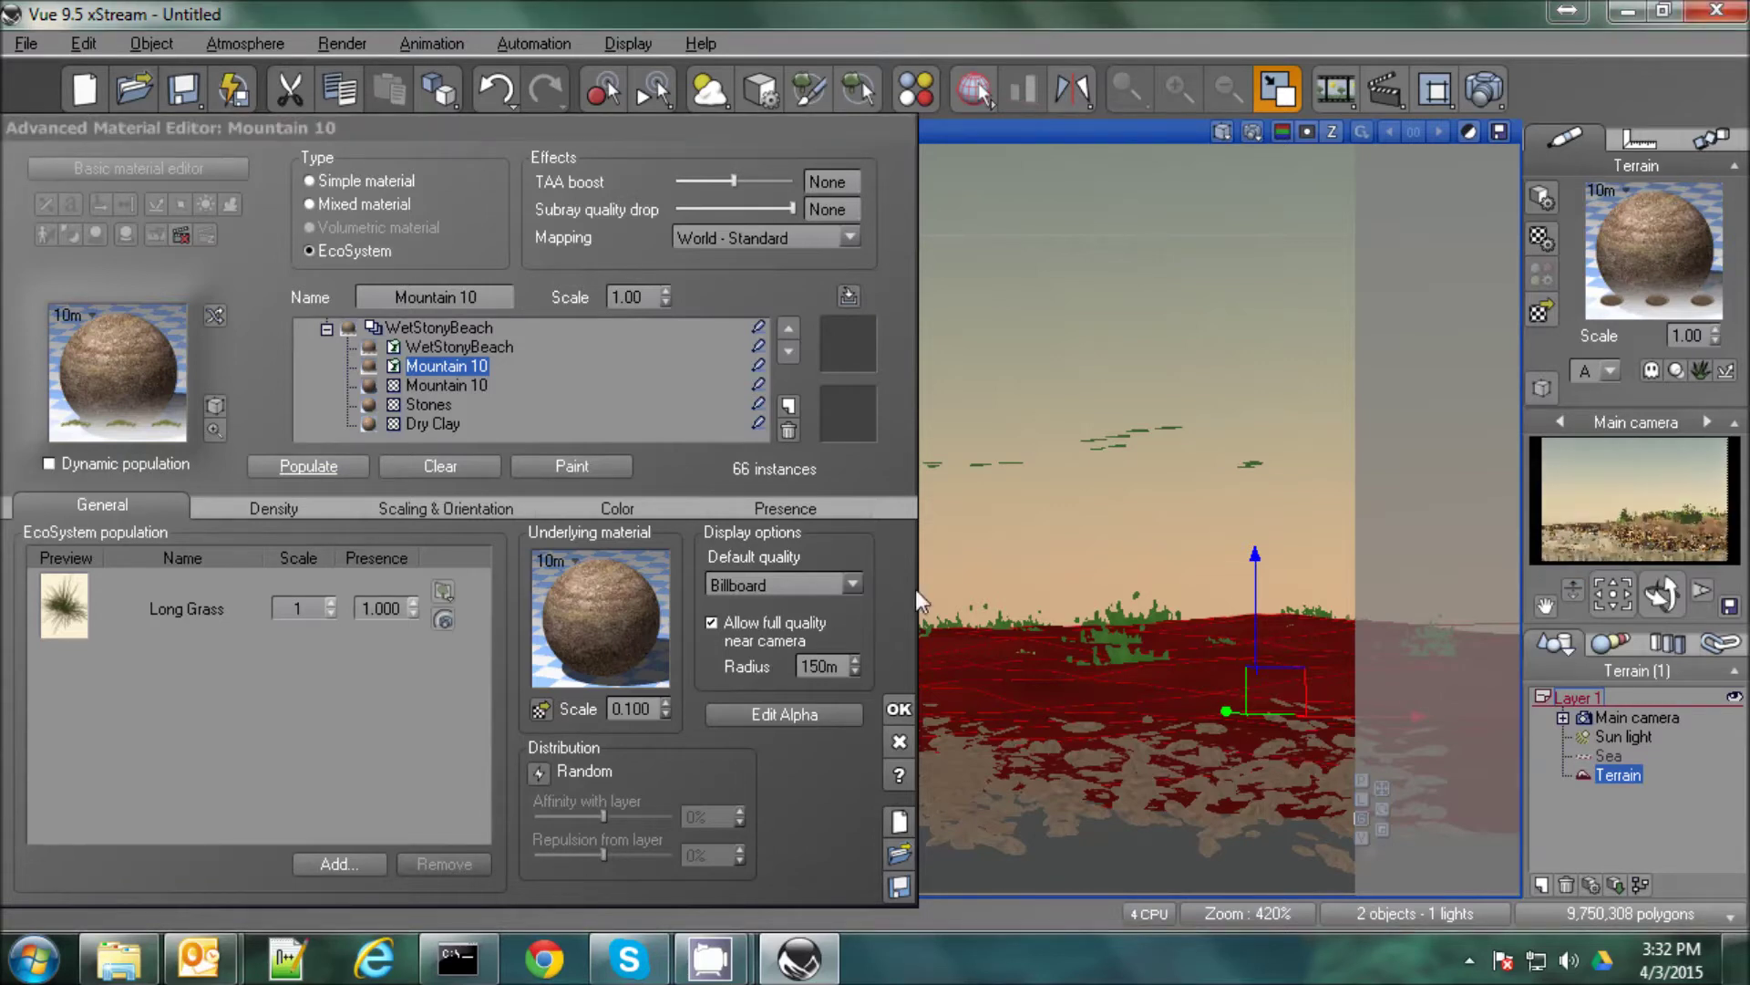
Increase the Long Grass scale to 1.7, and set the EcoSystem's maximum size variation to 2 and direction from surface to 100%.
left_click_drag(335, 604, 333, 603)
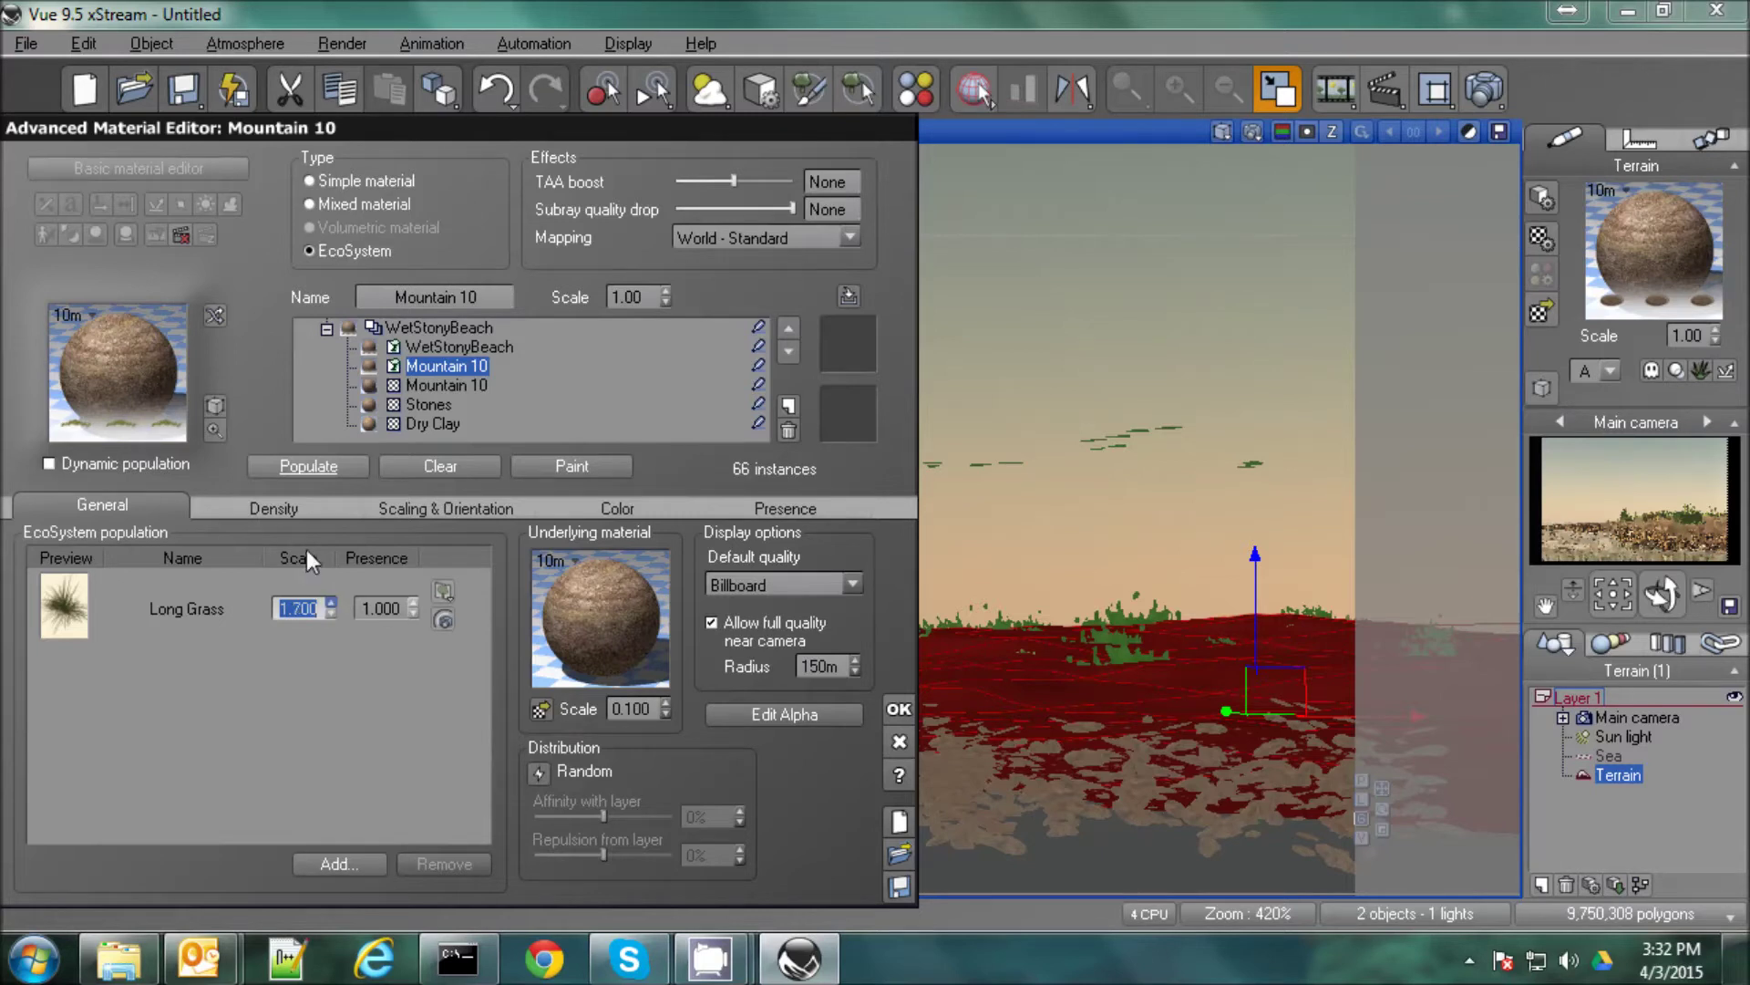
left_click(274, 508)
left_click(410, 507)
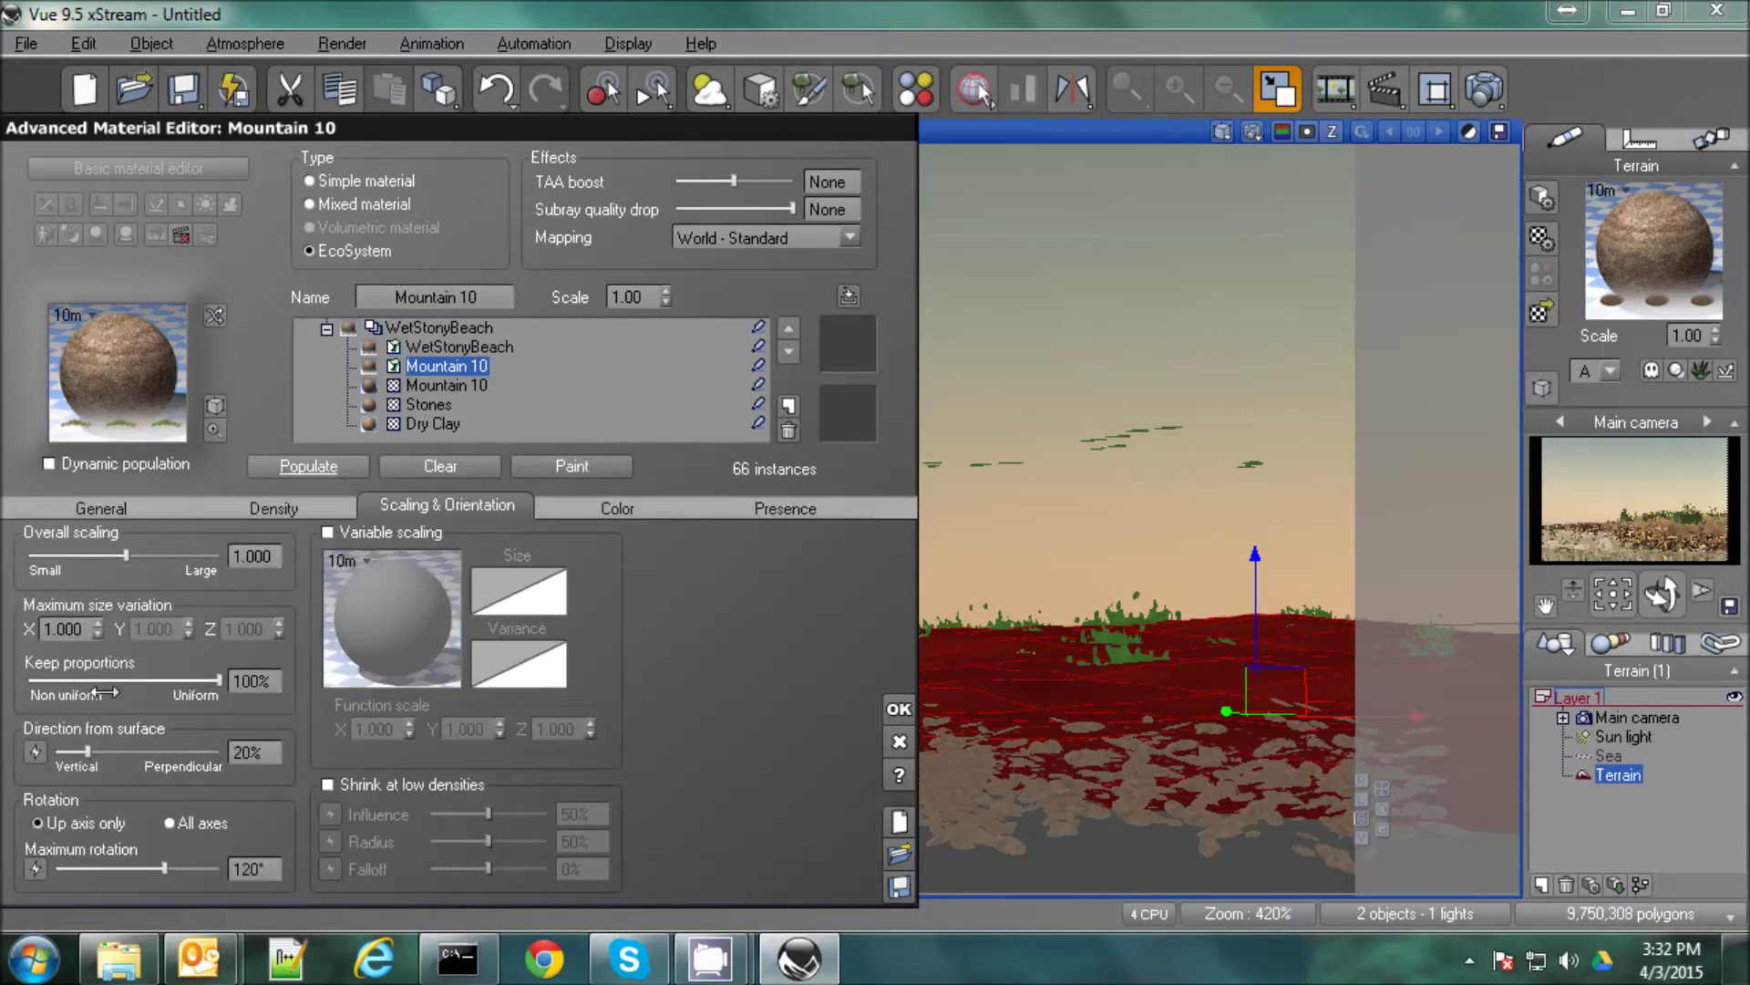
left_click_drag(91, 629, 44, 629)
type("2")
key("Return")
mouse_move(217, 681)
left_mouse_down()
mouse_move(155, 681)
mouse_move(215, 681)
left_mouse_up()
left_click_drag(88, 754, 226, 768)
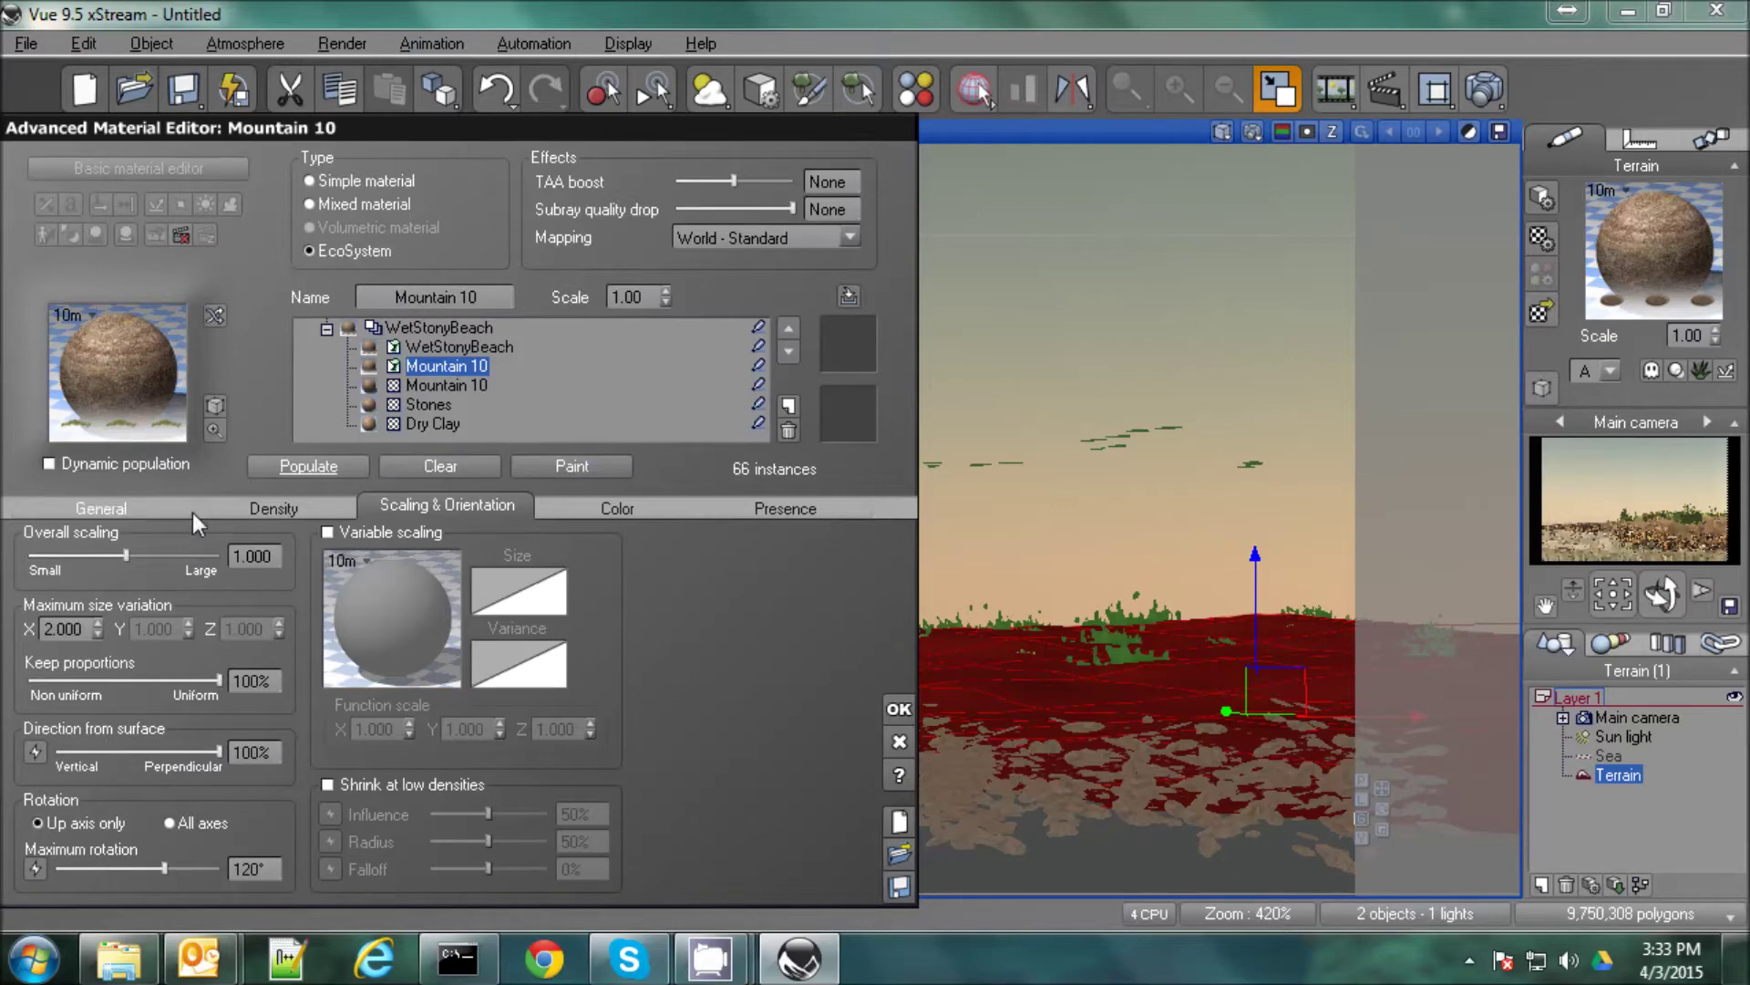
Set the Mountain 10 EcoSystem's overall density to 94% and repopulate it.
left_click(233, 516)
left_click_drag(171, 562, 280, 566)
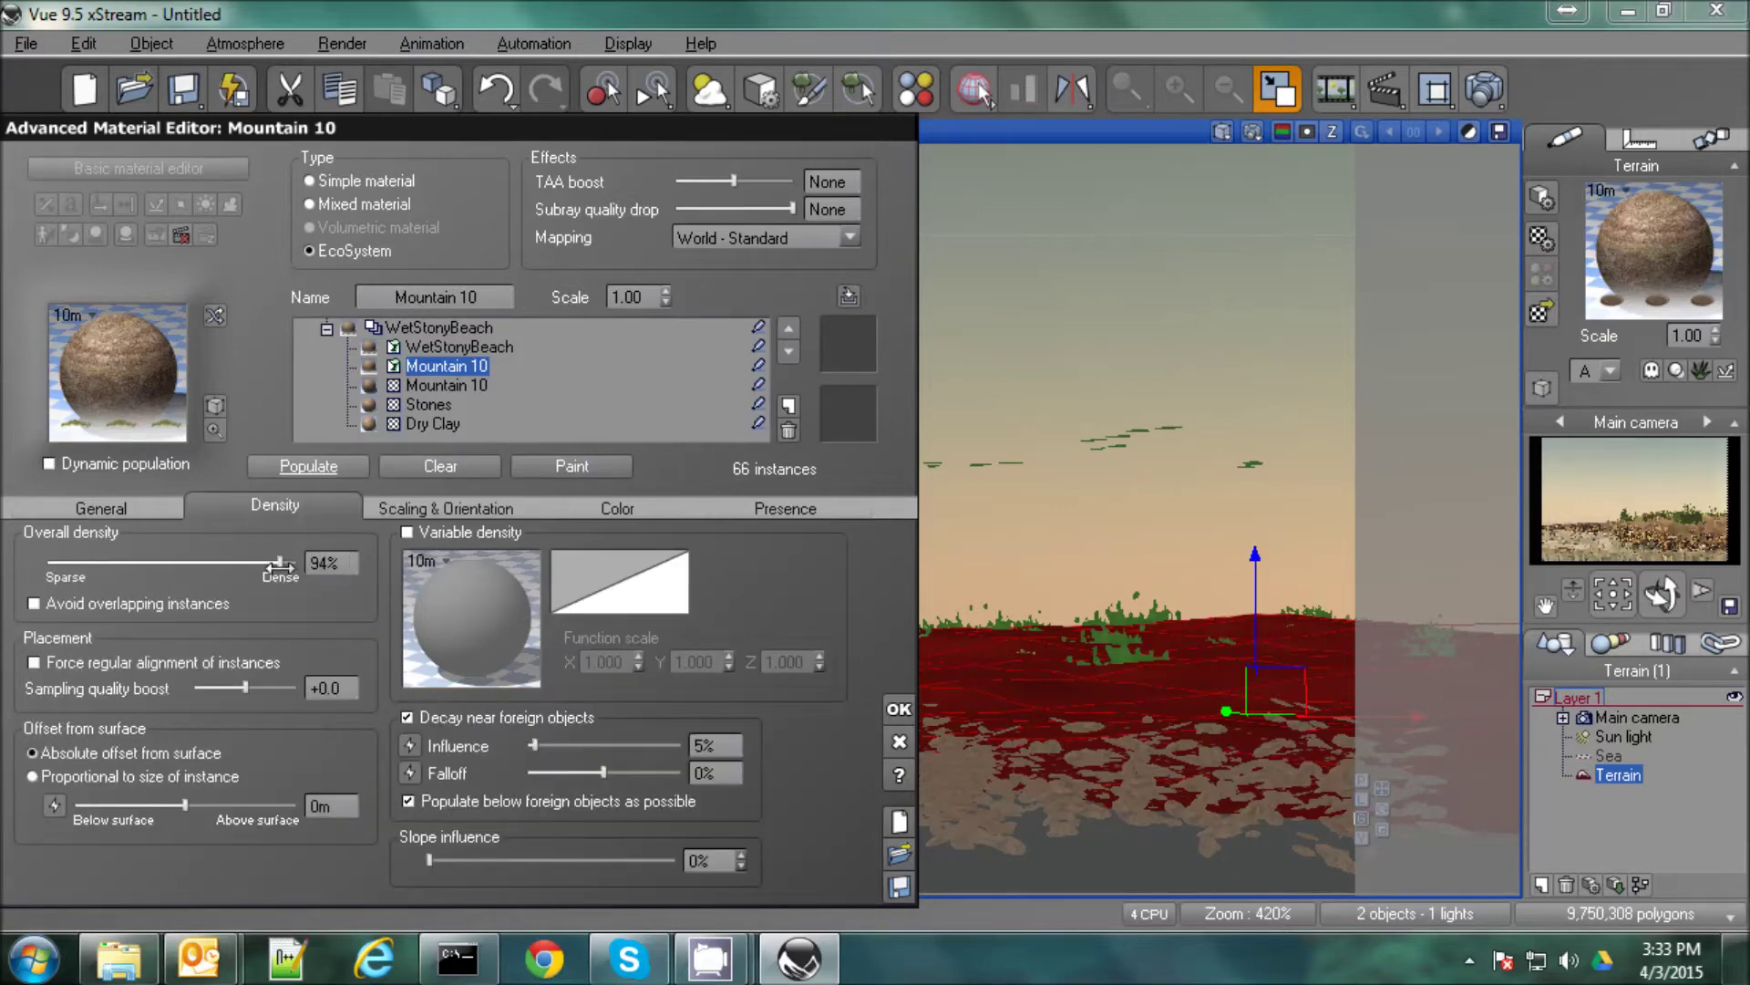
left_click(314, 467)
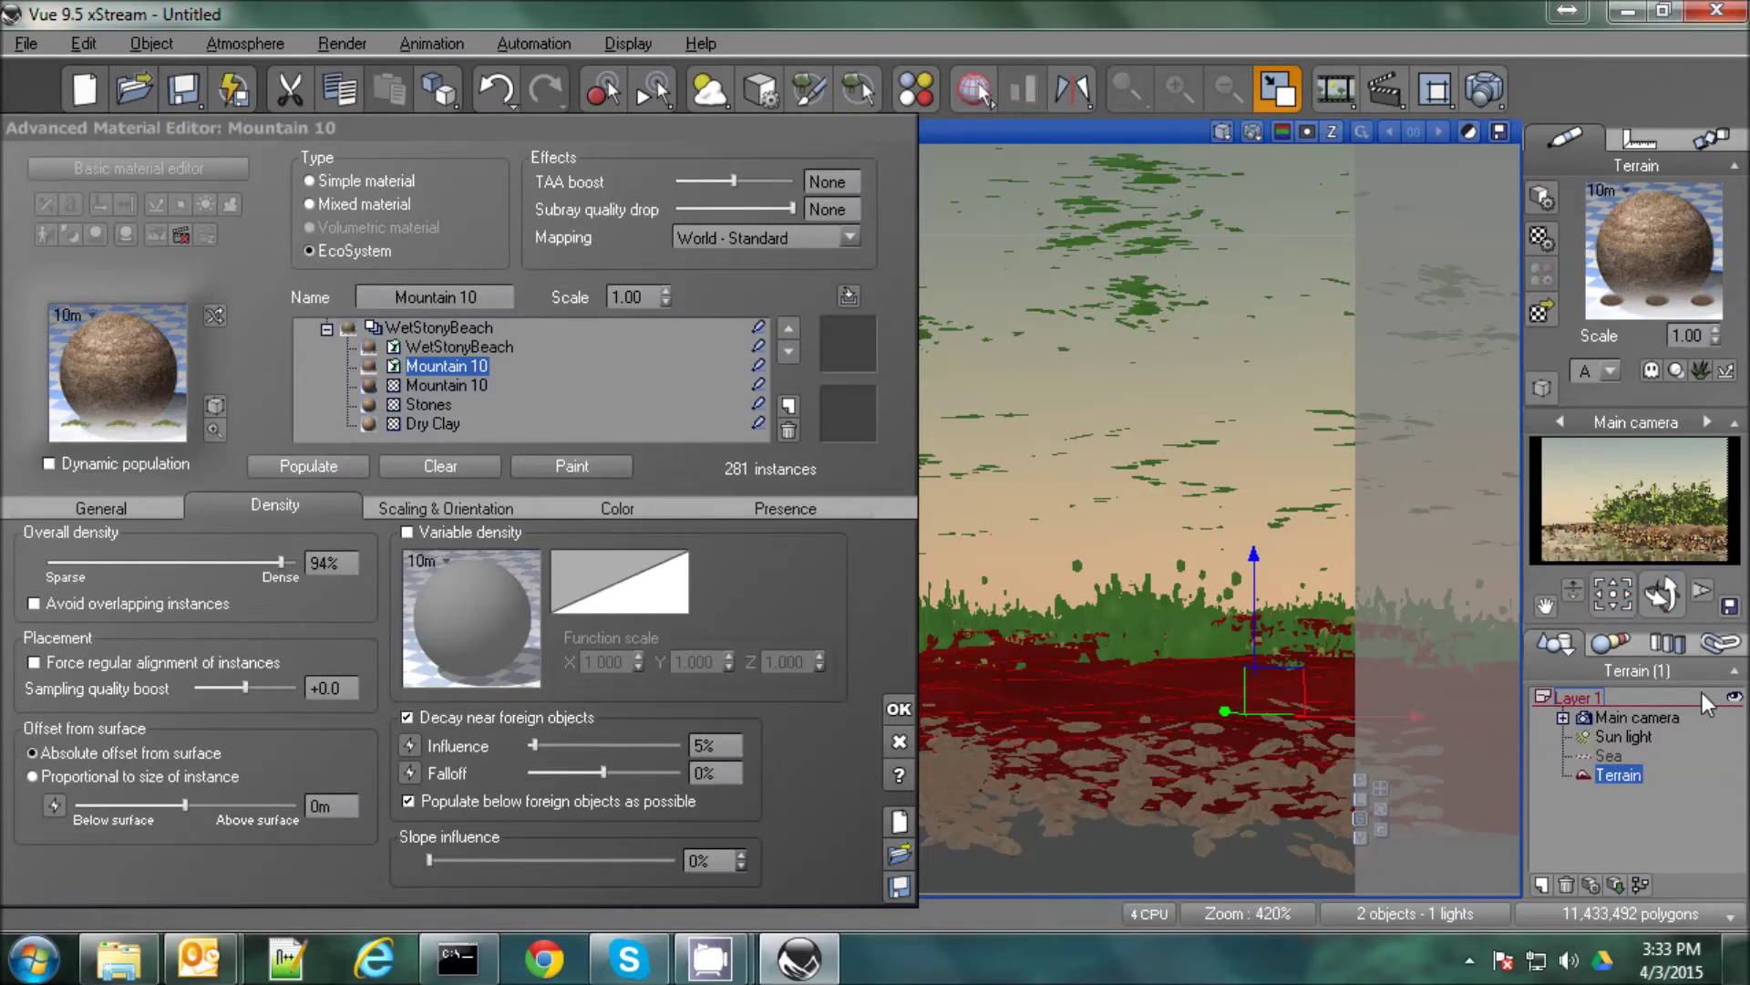
Repopulate the Mountain 10 EcoSystem with a Long Grass scale of 1.200, and lower the minimum of its altitude range.
left_click(108, 508)
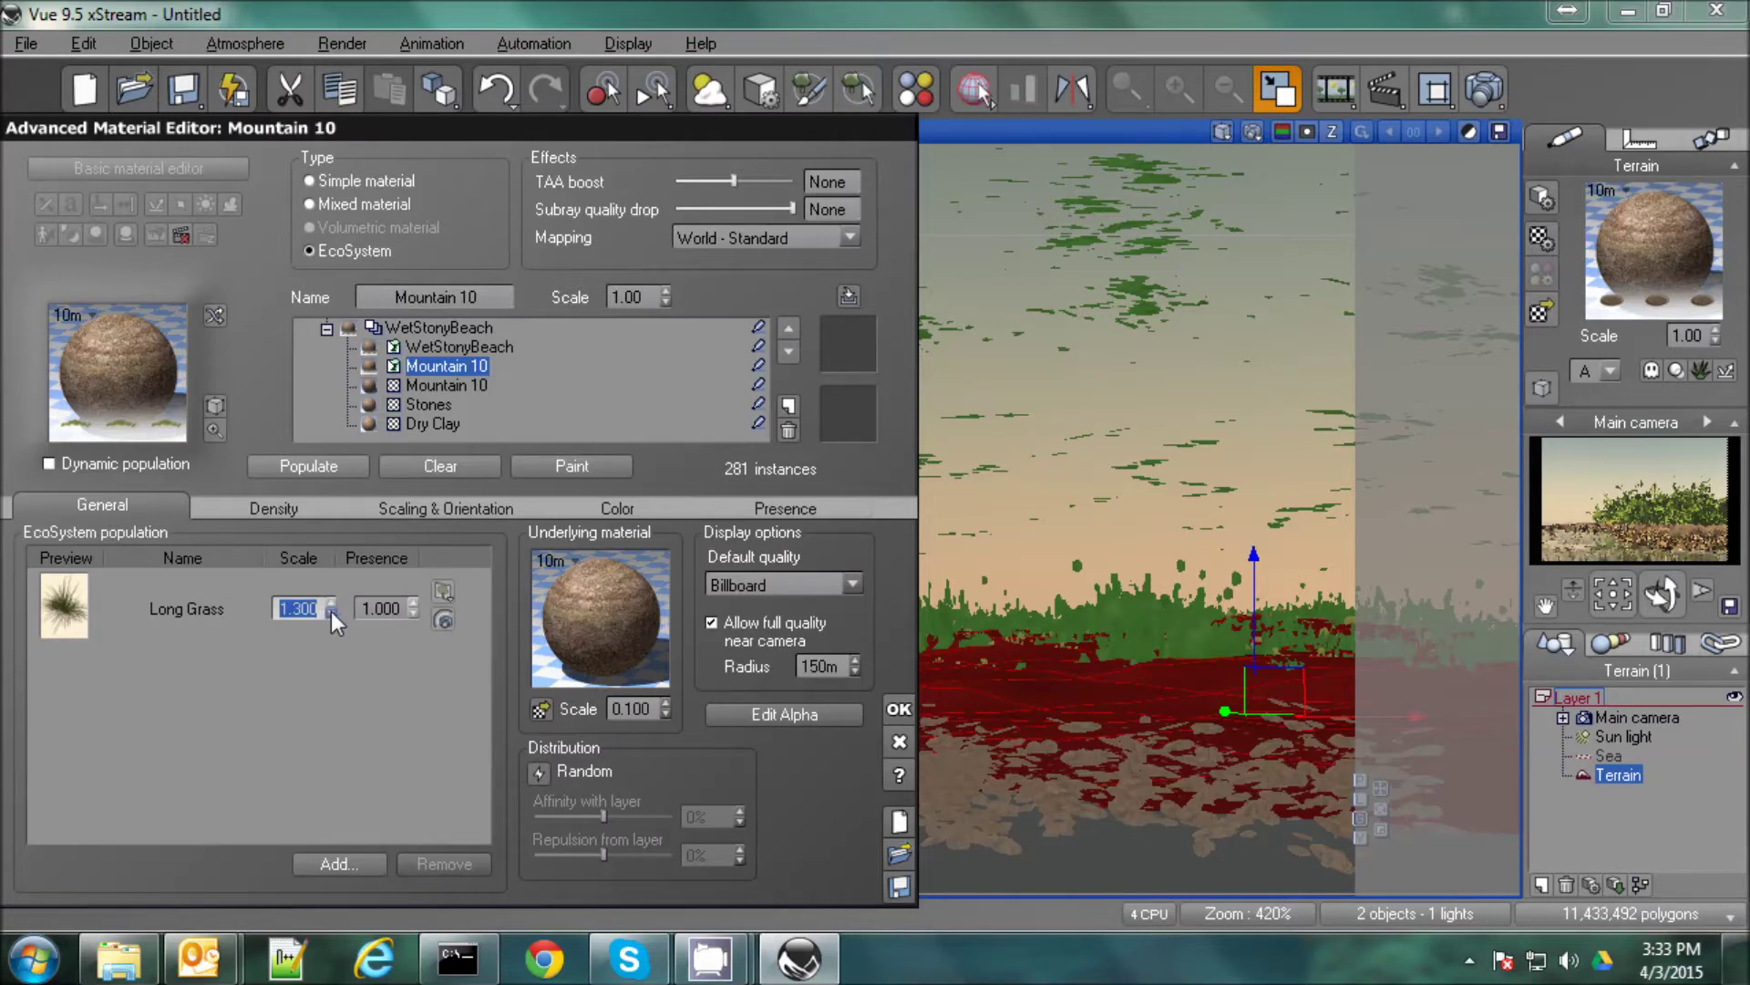
left_click(314, 466)
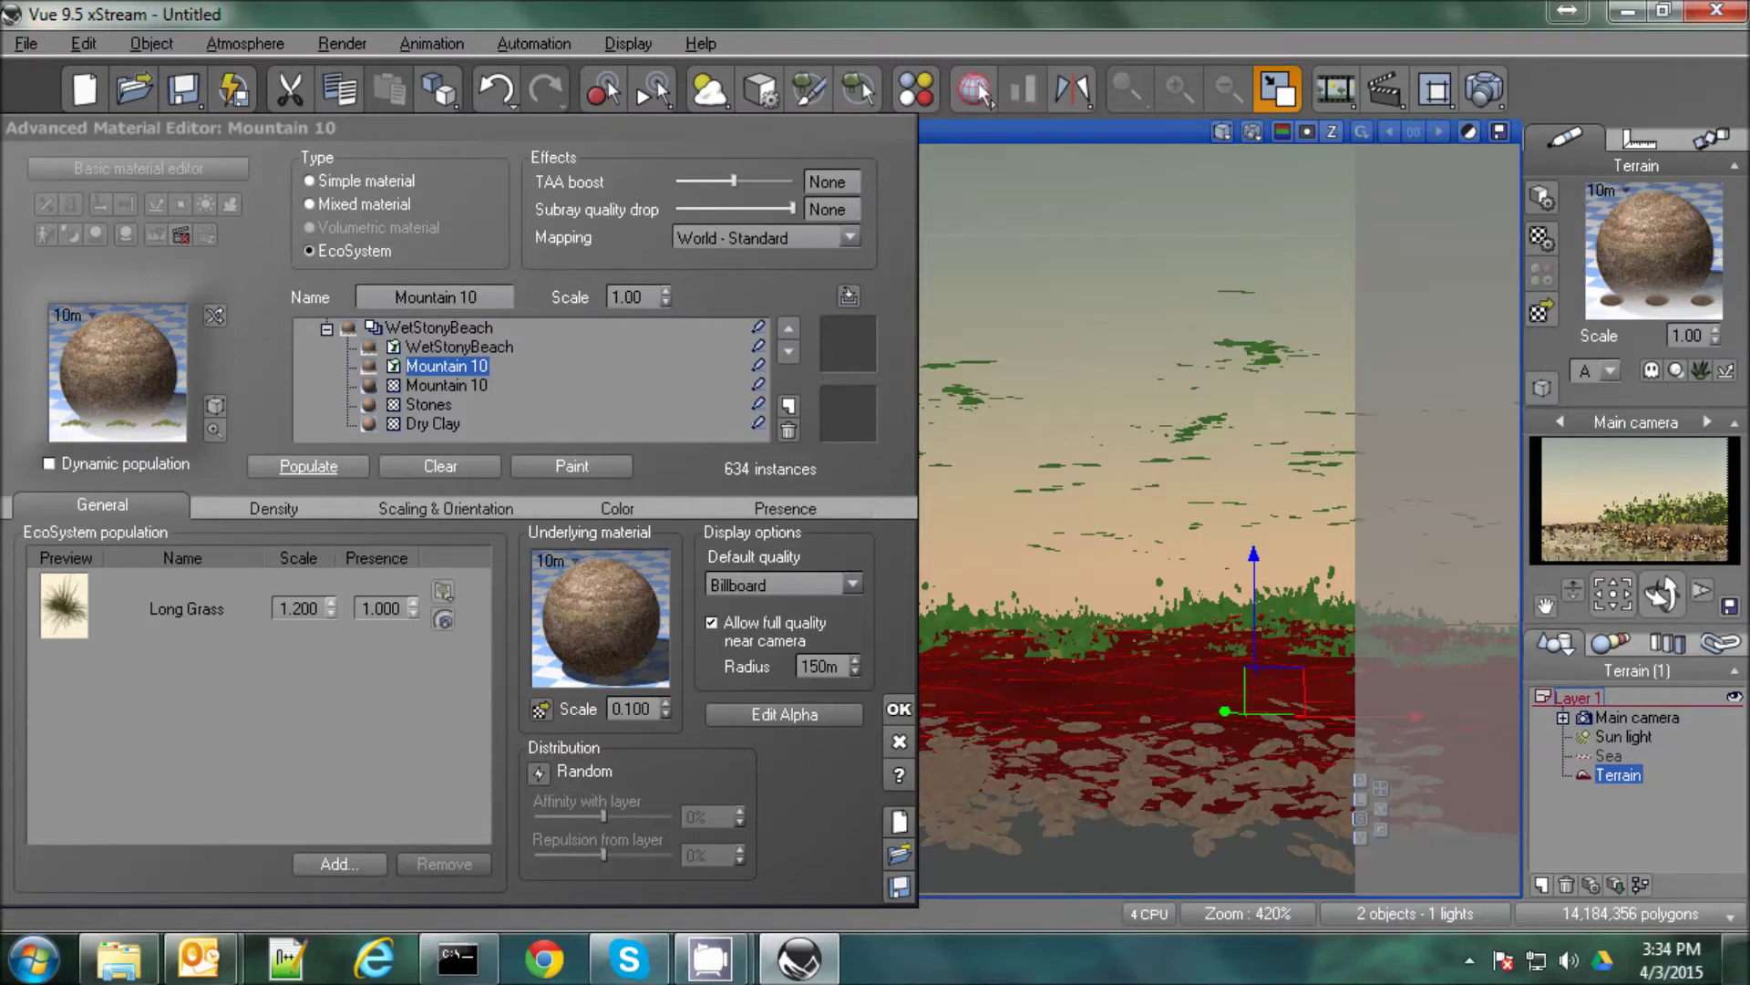
left_click(731, 503)
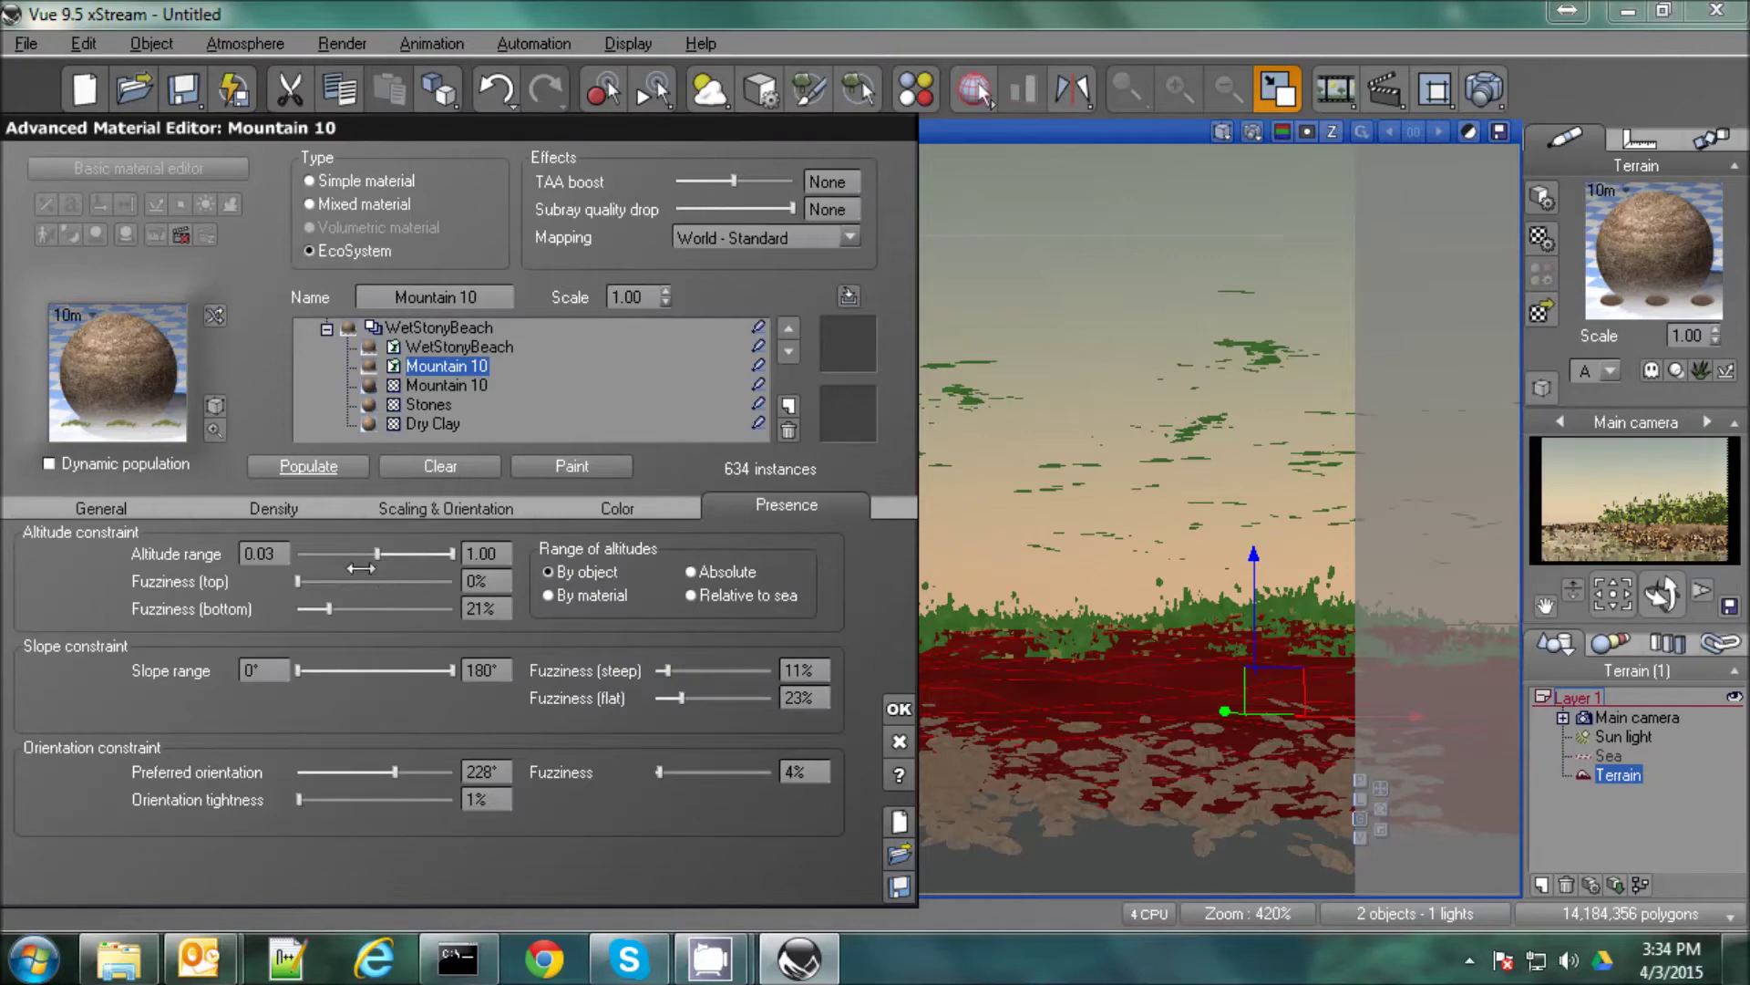
left_click_drag(361, 568, 336, 568)
Turn off decay near foreign objects for the Mountain 10 EcoSystem and repopulate it.
left_click(274, 507)
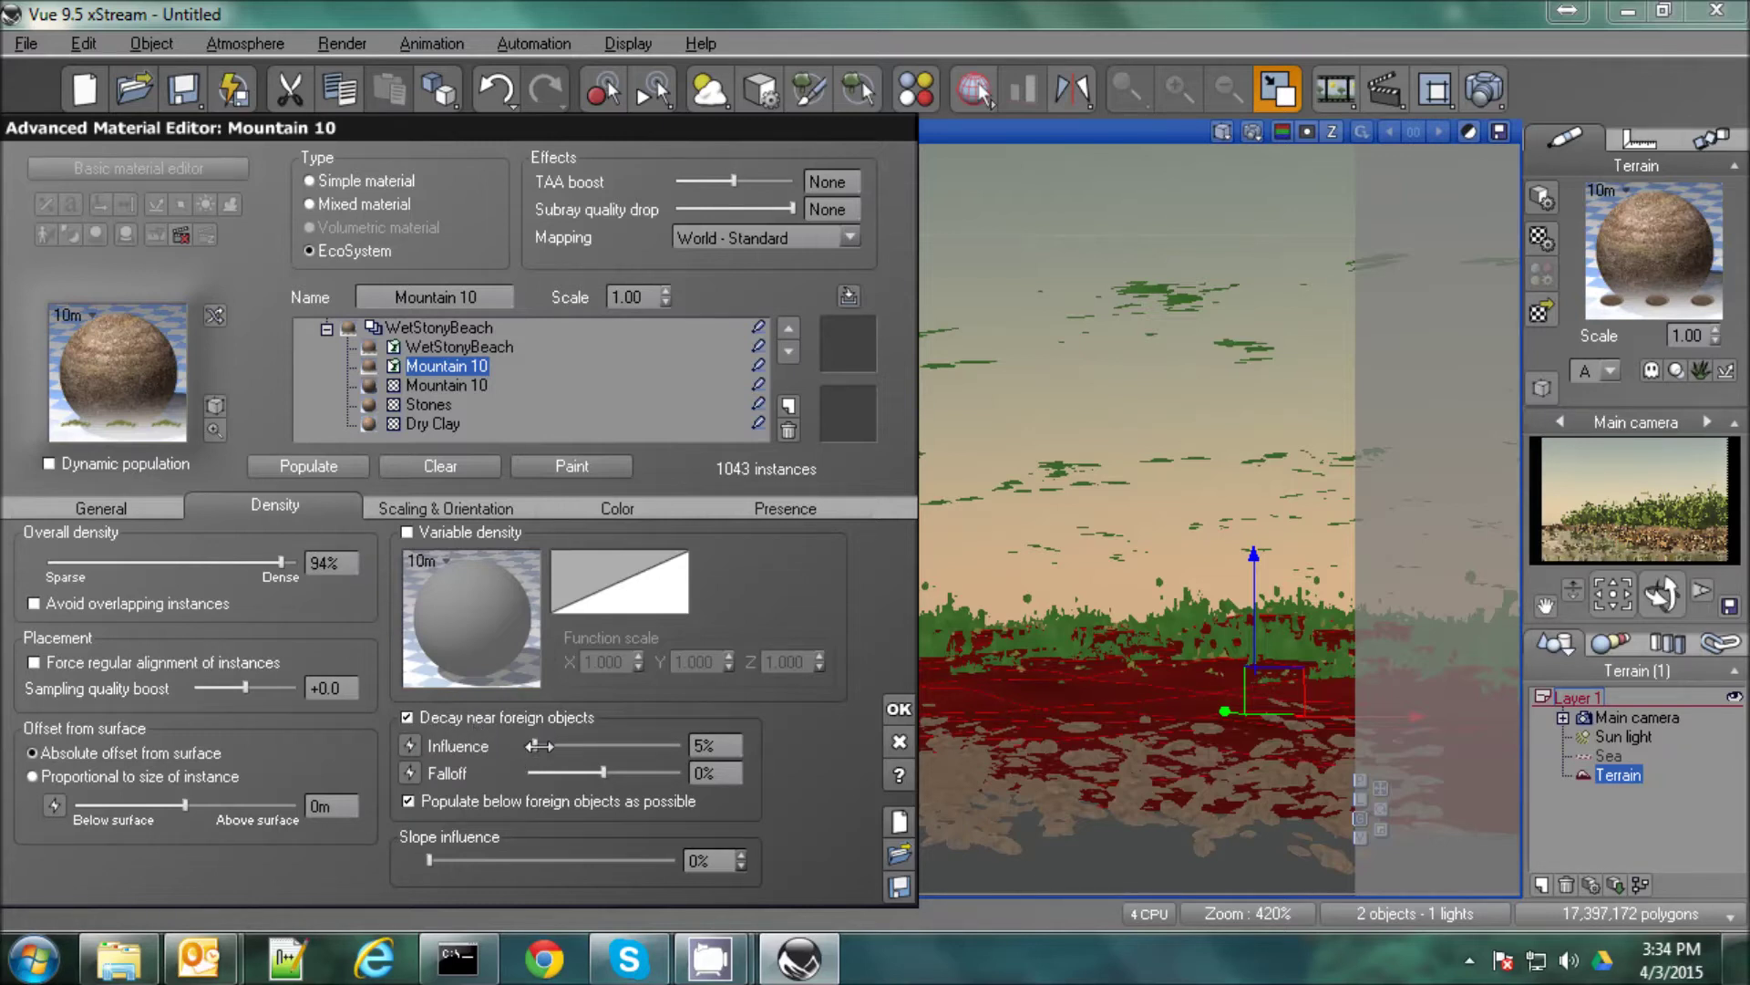
left_click(412, 718)
left_click(294, 466)
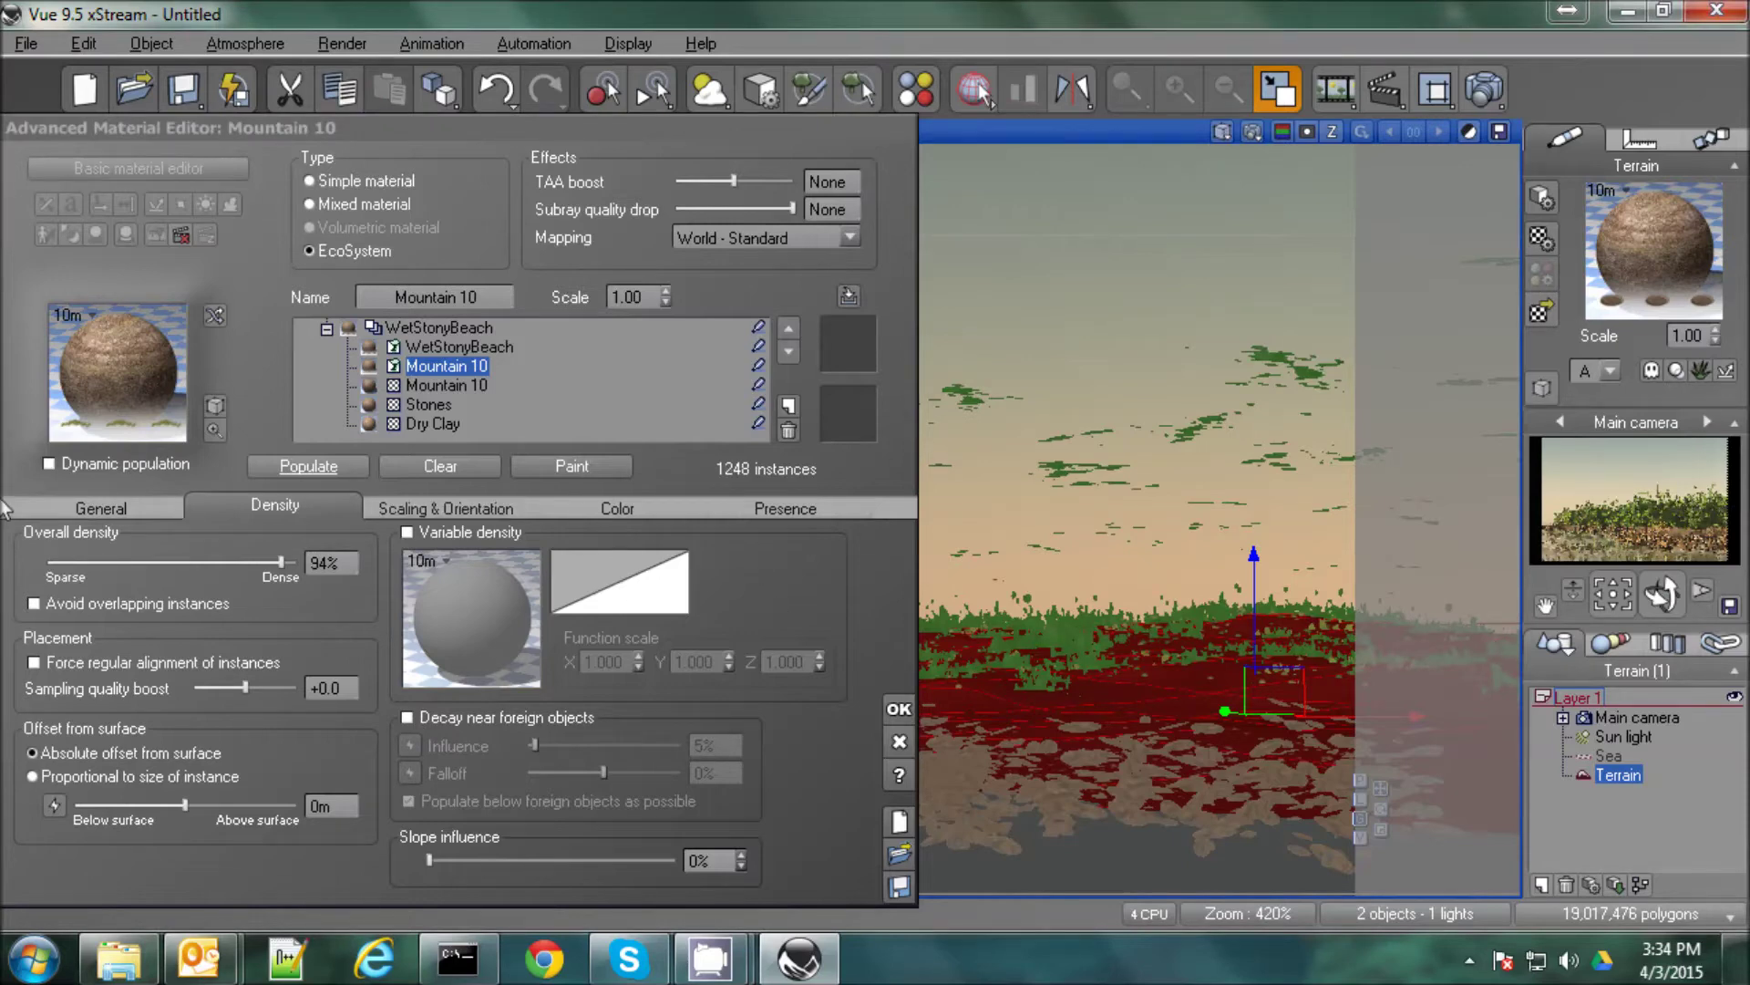
Reduce the Long Grass scale to 1.000 and repopulate the Mountain 10 EcoSystem.
left_click(100, 507)
left_click(330, 613)
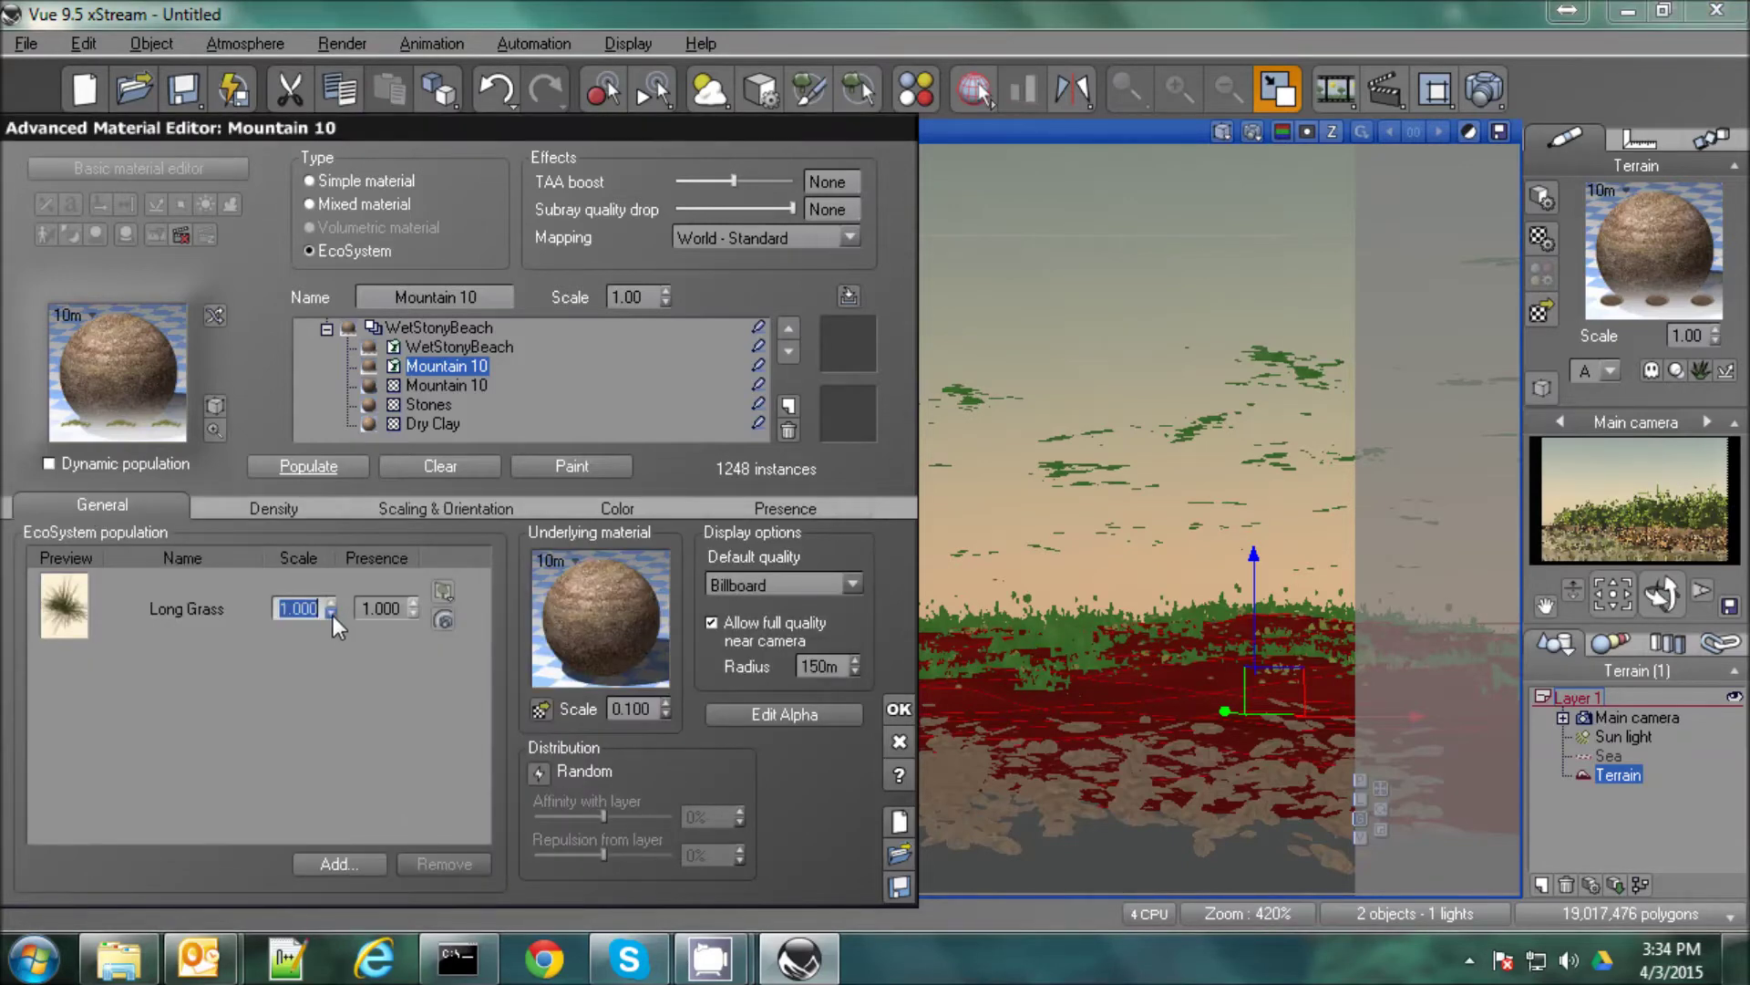
left_click(314, 467)
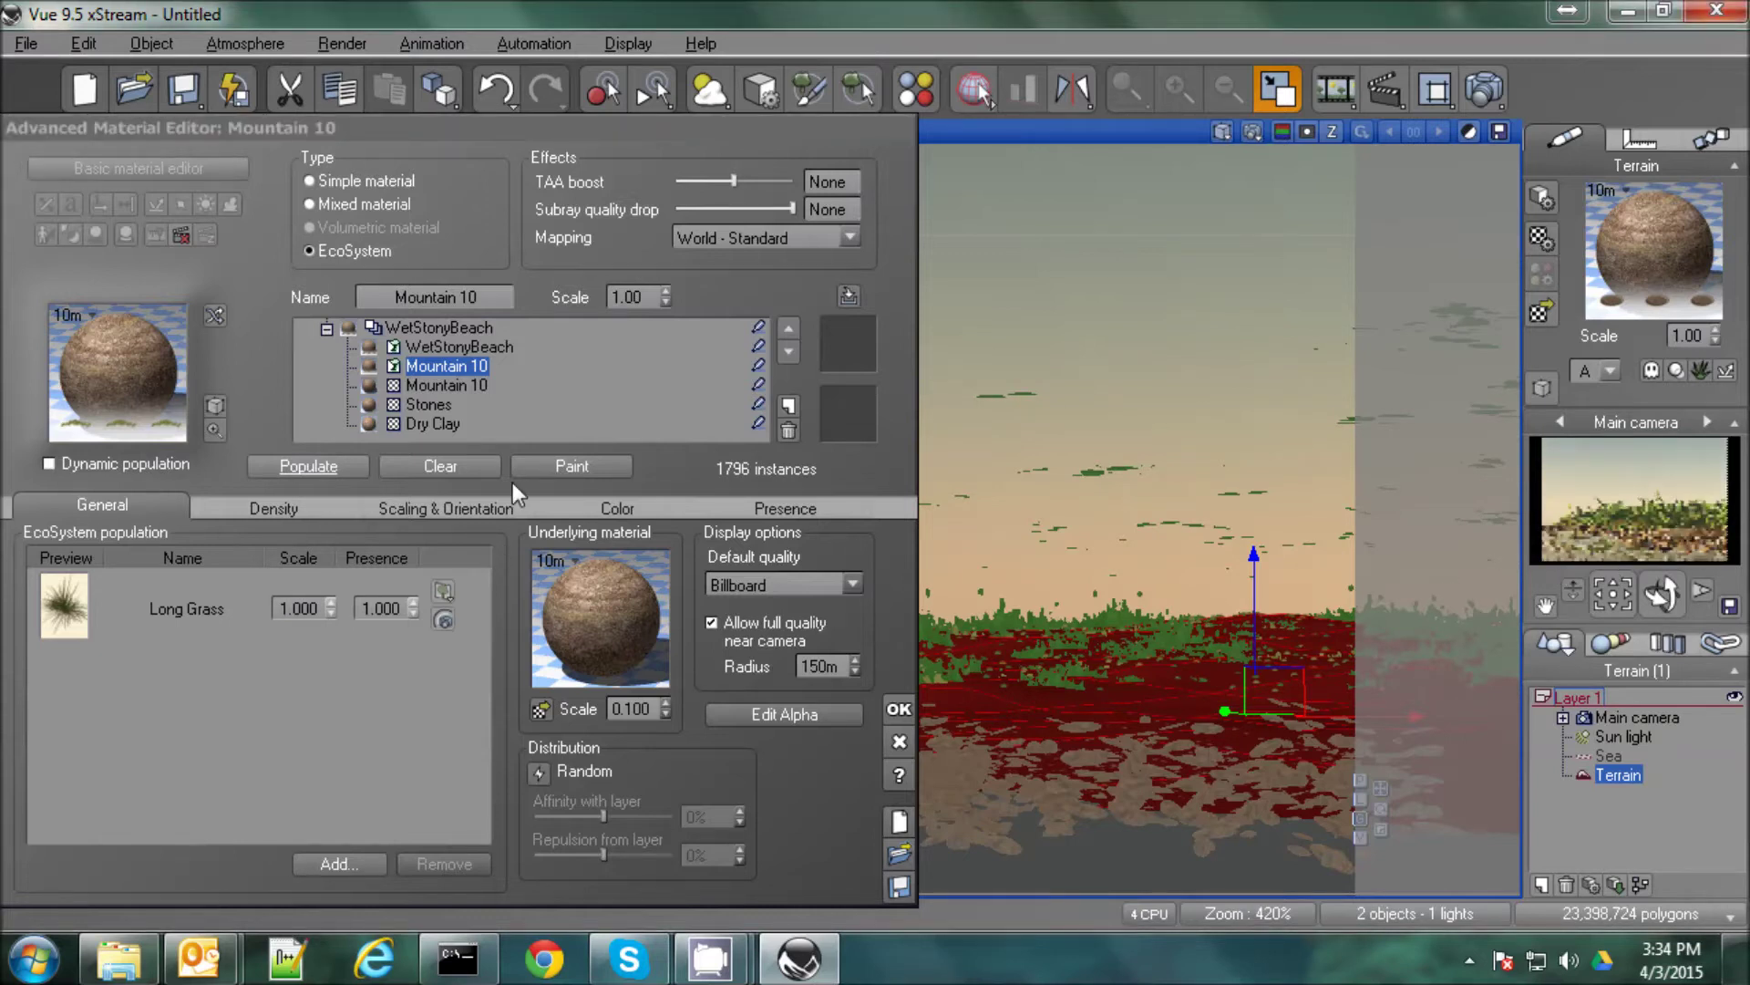
Check the grass EcoSystem's scaling and orientation settings and accept the terrain material.
left_click(474, 508)
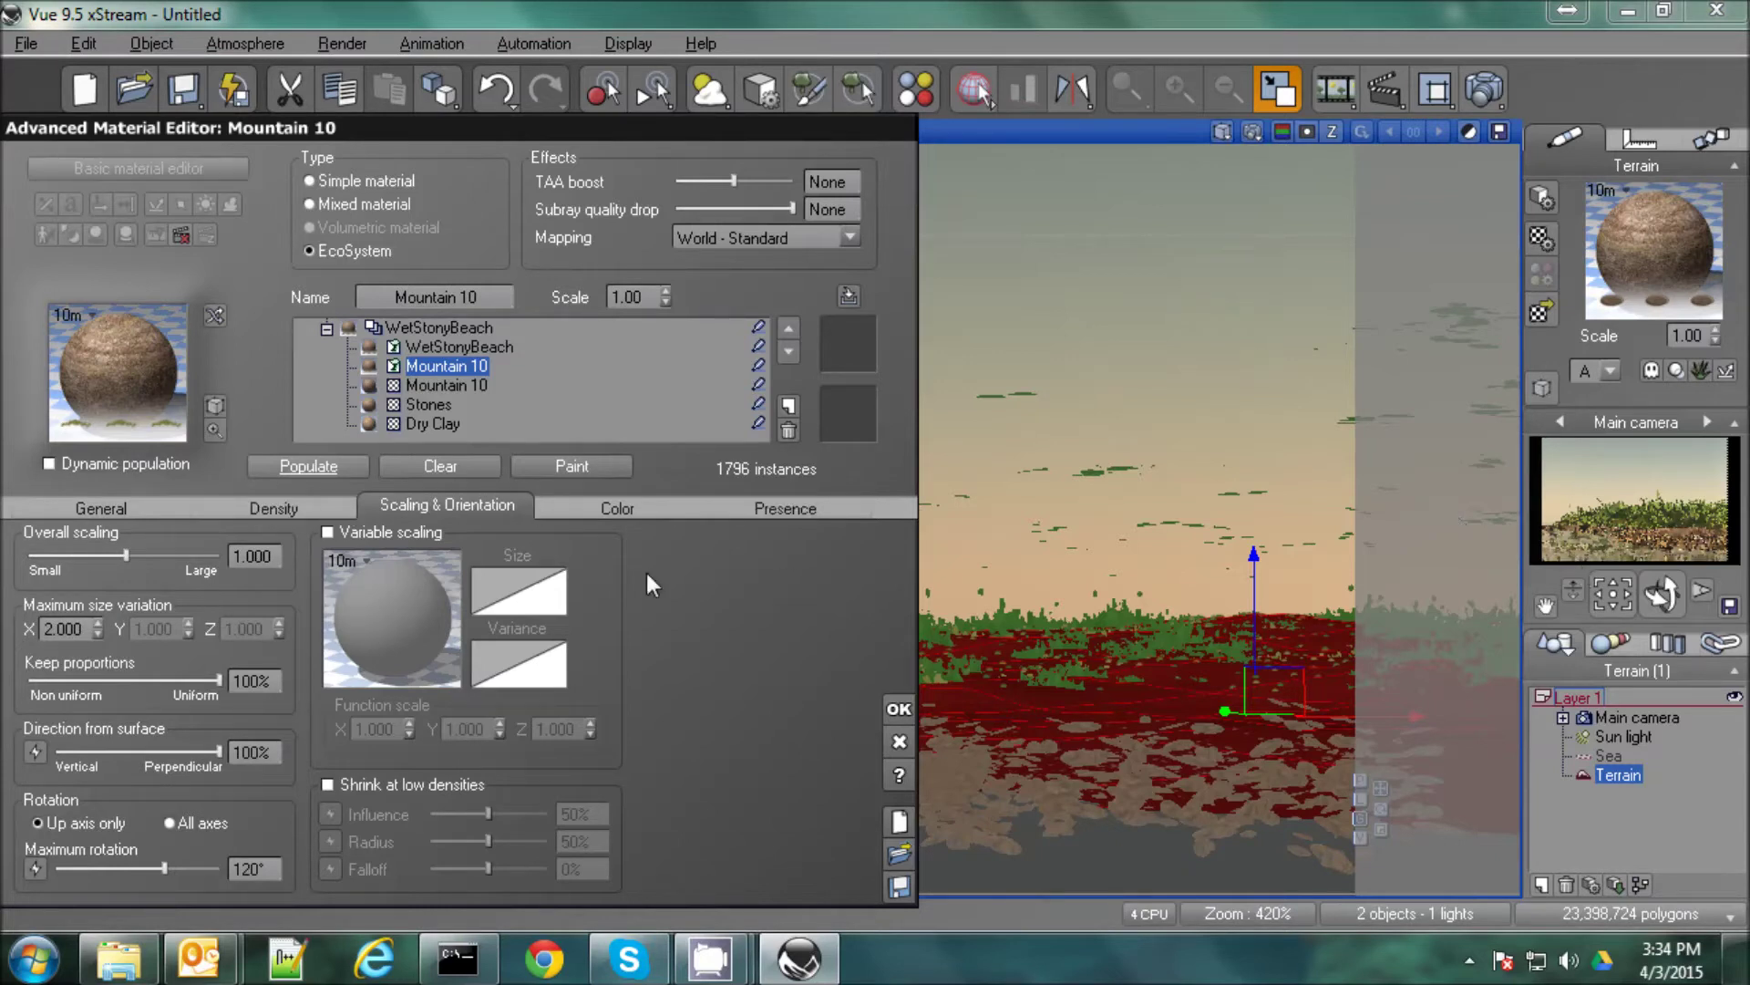
left_click(94, 512)
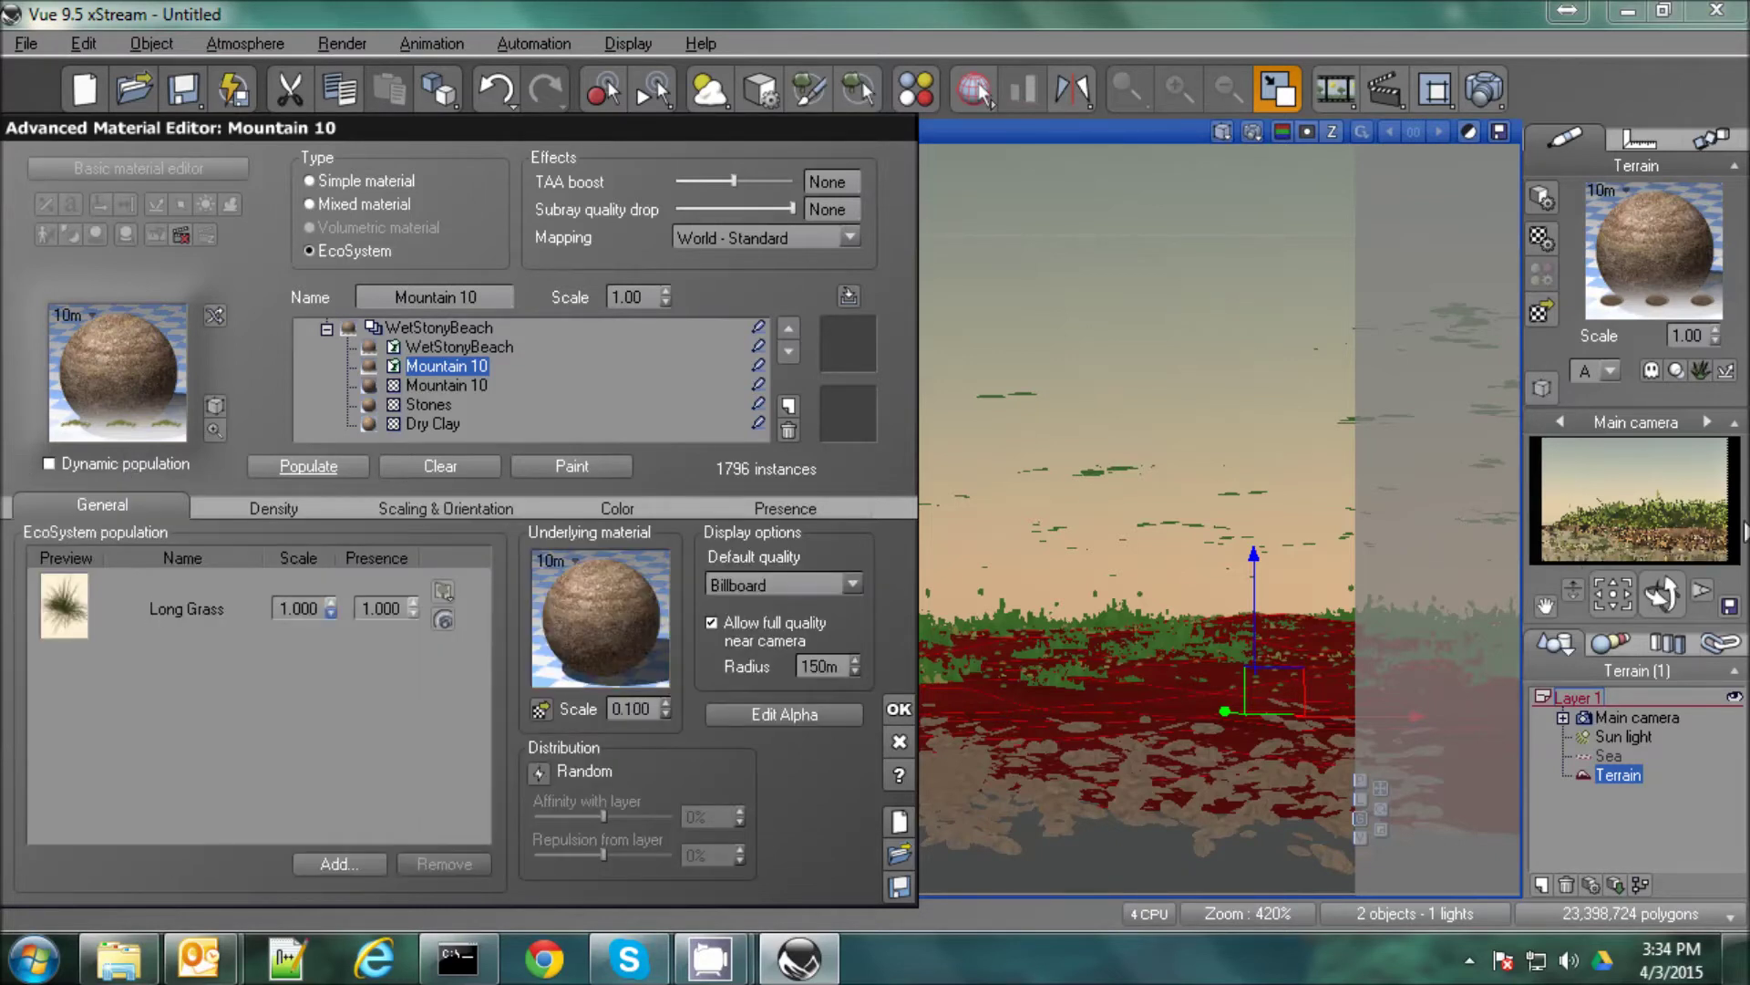
left_click(1386, 605)
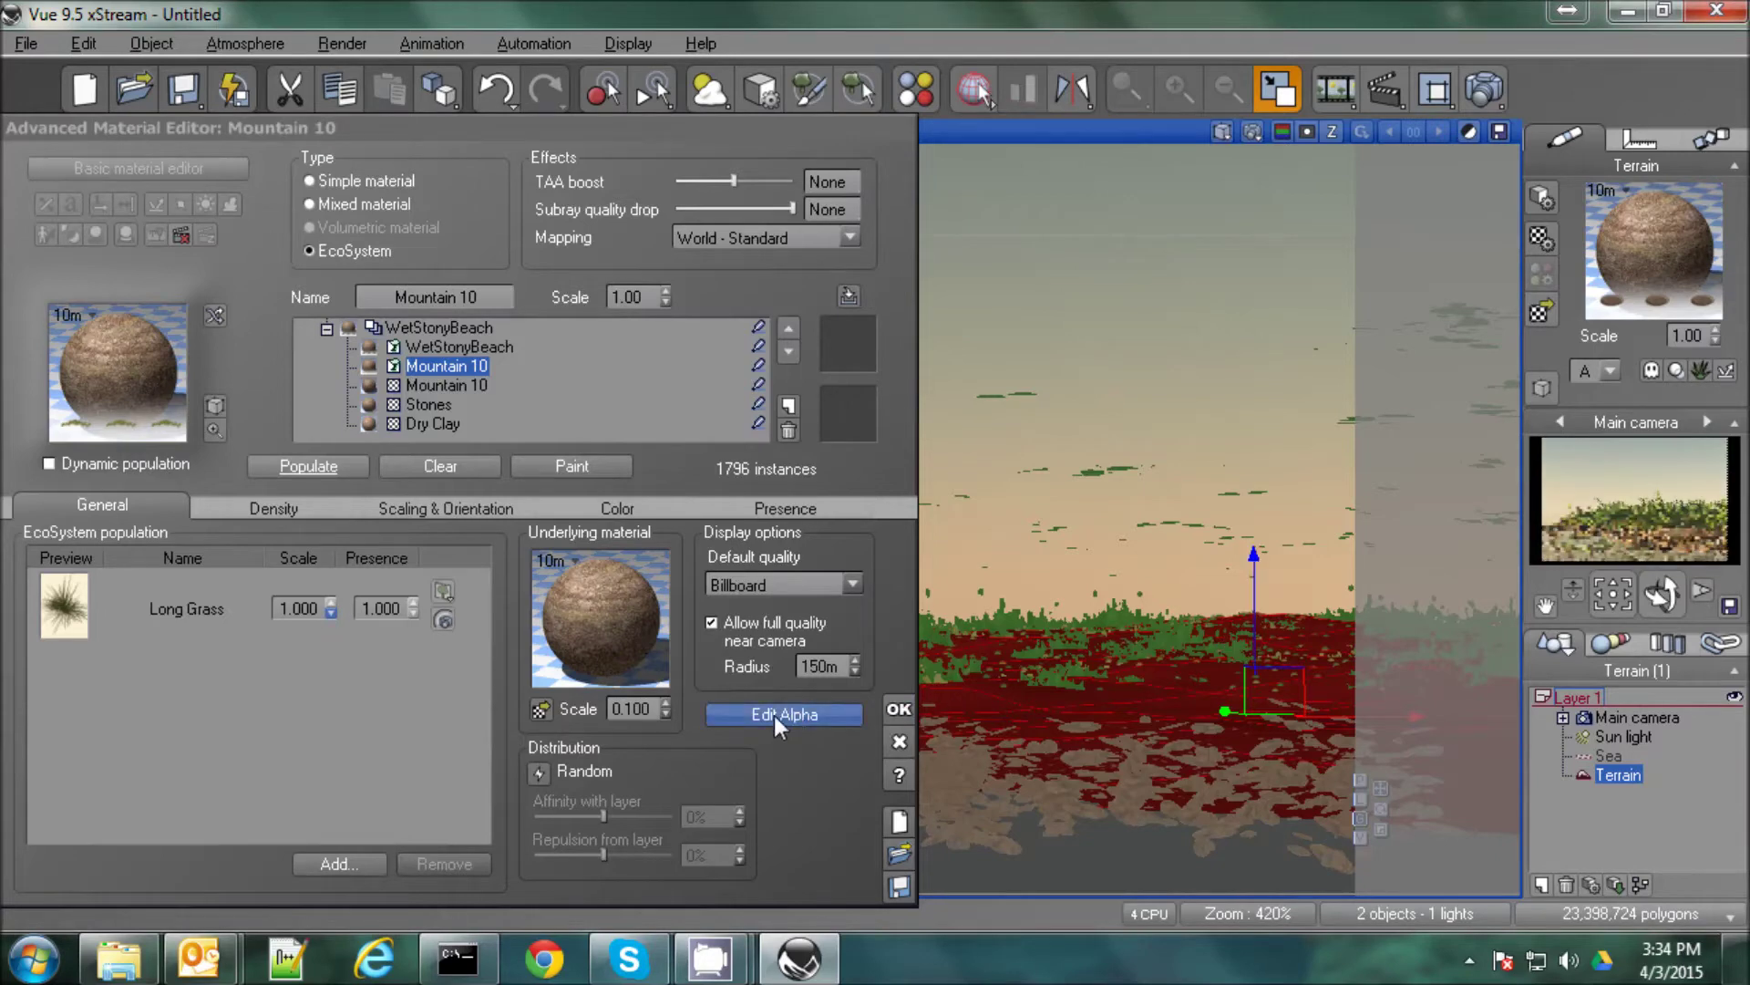
left_click(894, 707)
left_click(896, 710)
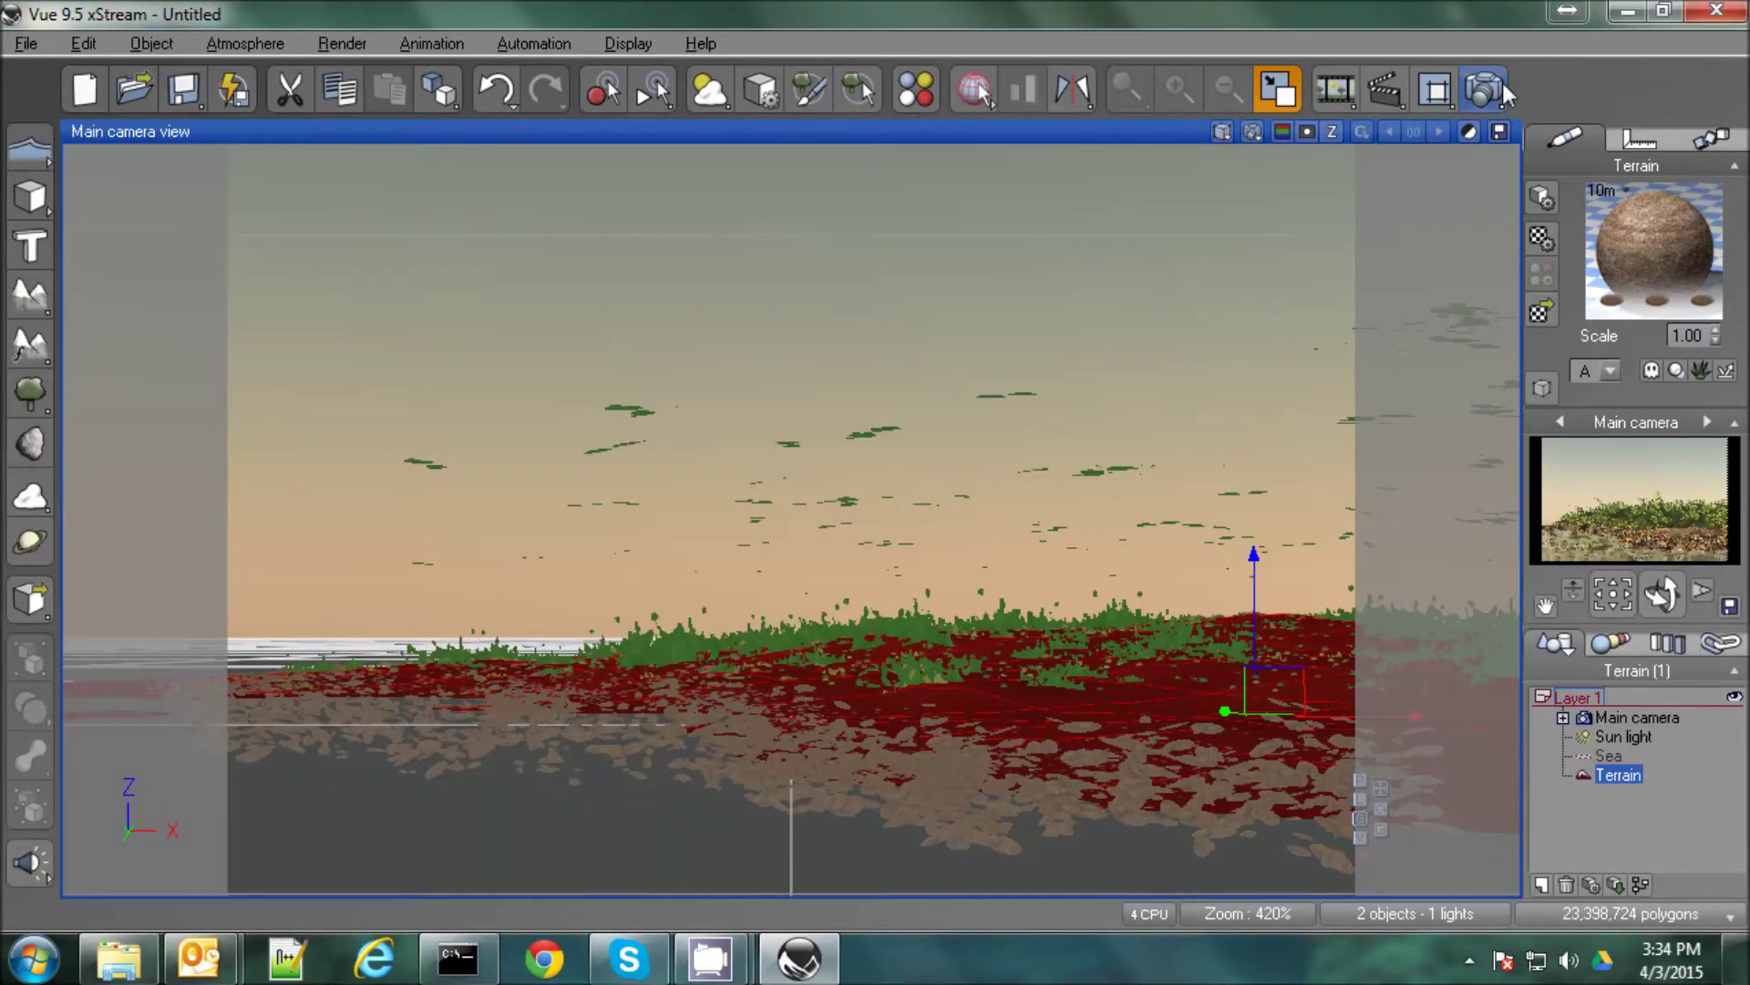
Render the enlarged main camera view to check the grass and stones, and return to the four-view layout.
key("F9")
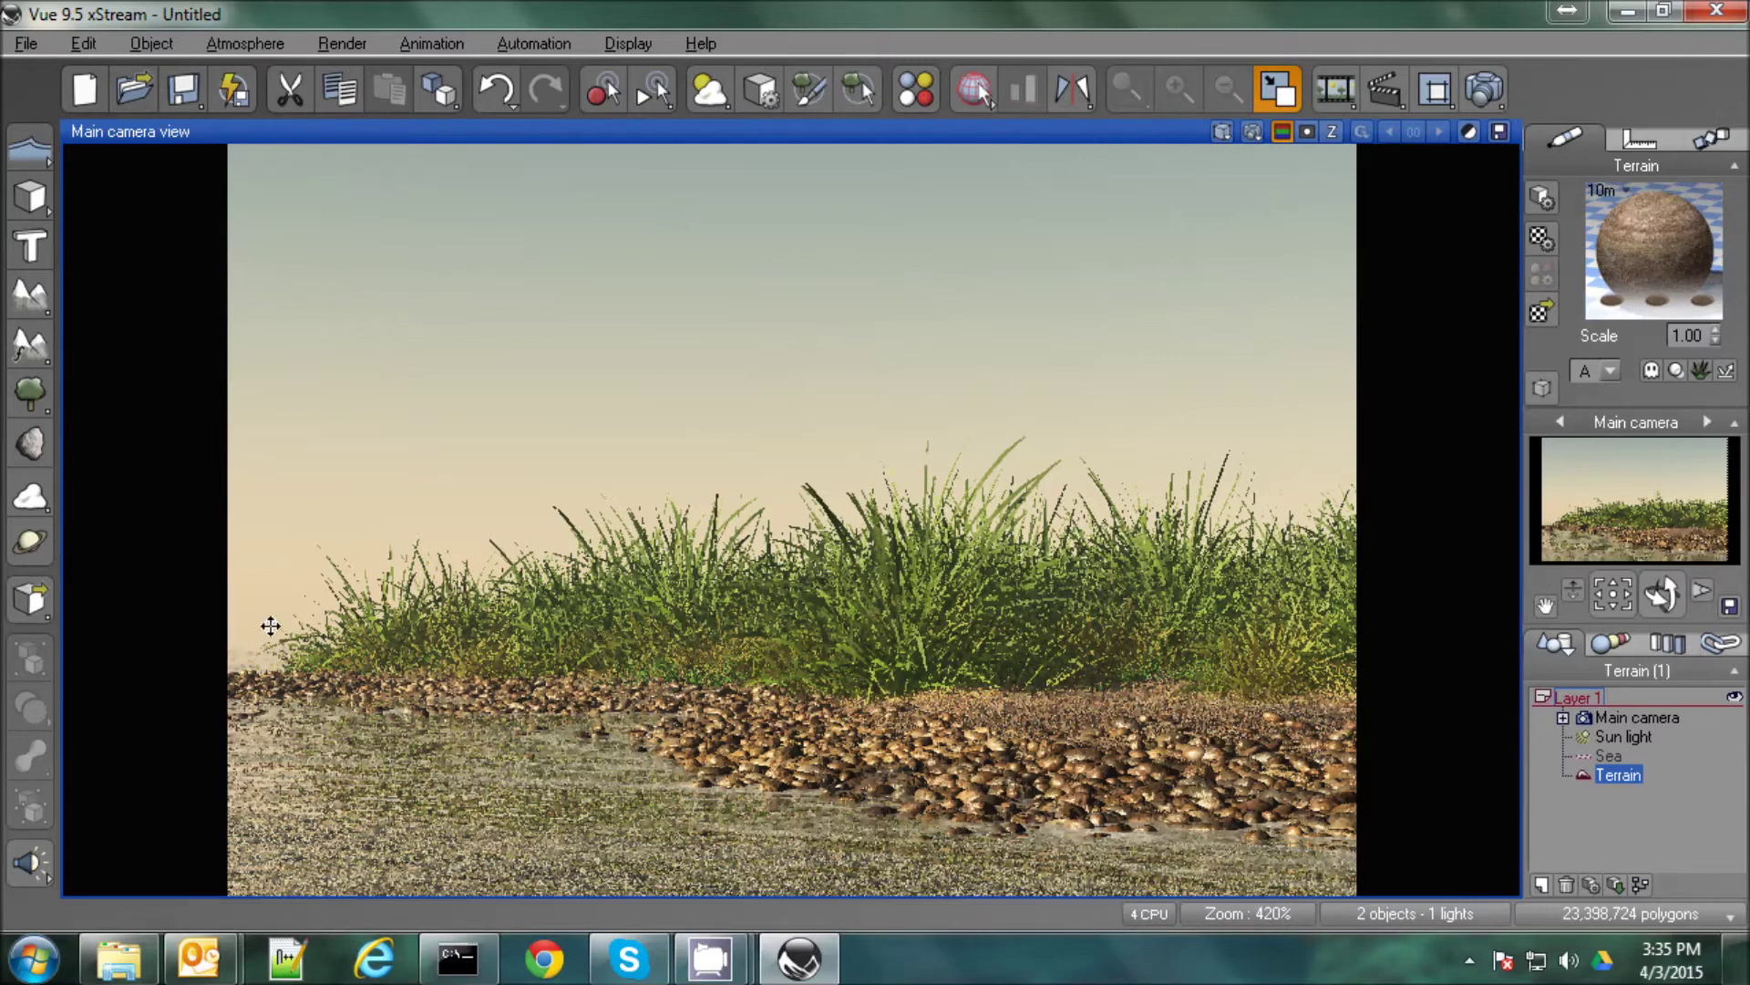
left_click(1276, 90)
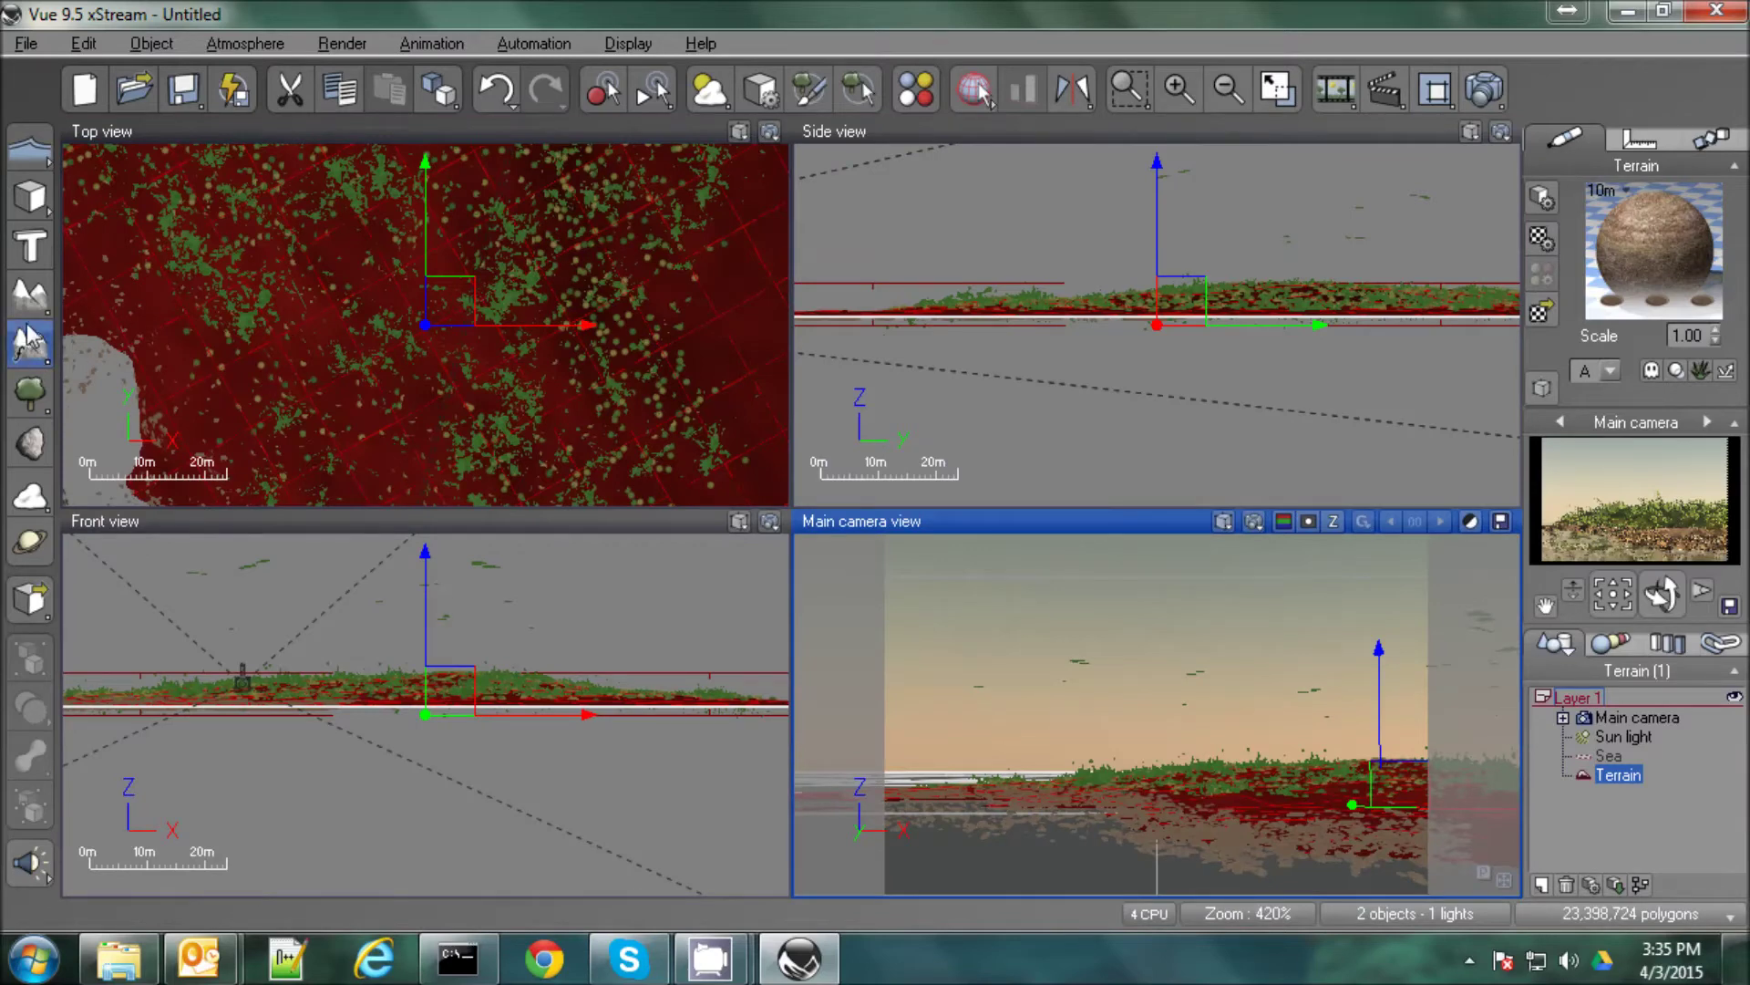
Add a second terrain, place it behind and to the left of the first, and flatten it into a low hill near the waterline.
left_click(30, 294)
scroll(611, 431, "down", 6)
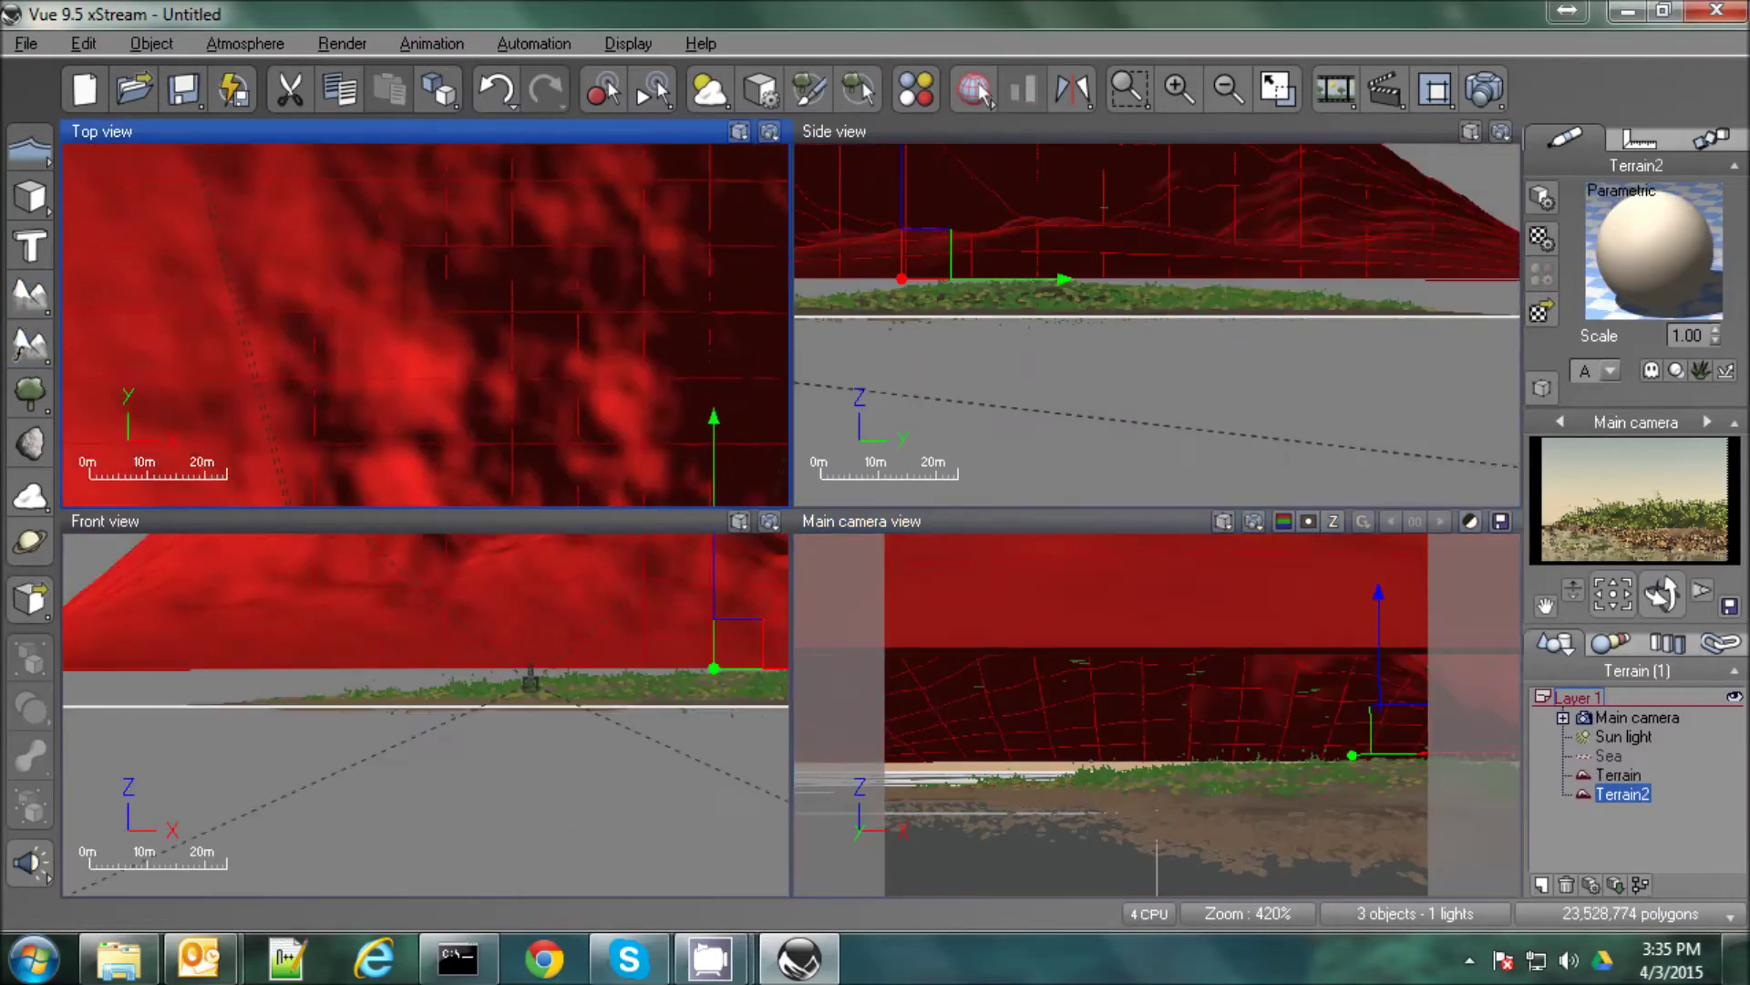
left_click_drag(644, 431, 551, 288)
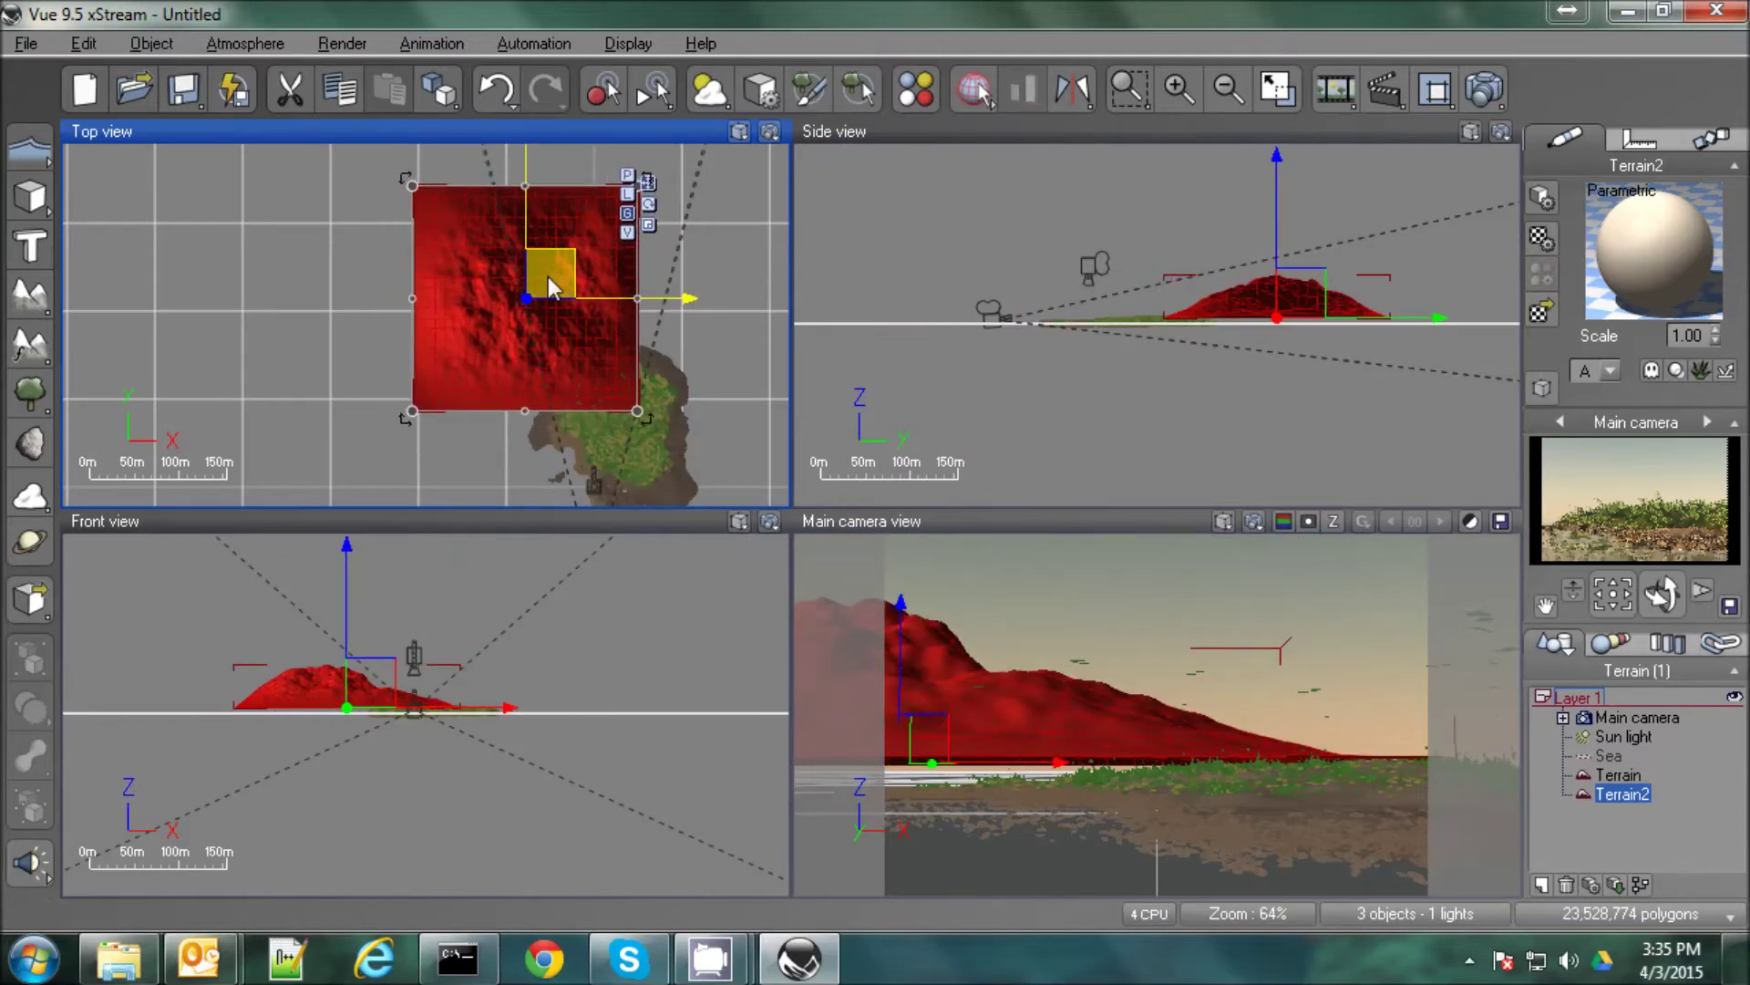
left_click(1302, 300)
left_click_drag(1276, 305, 1275, 325)
left_click_drag(1056, 800, 1168, 807)
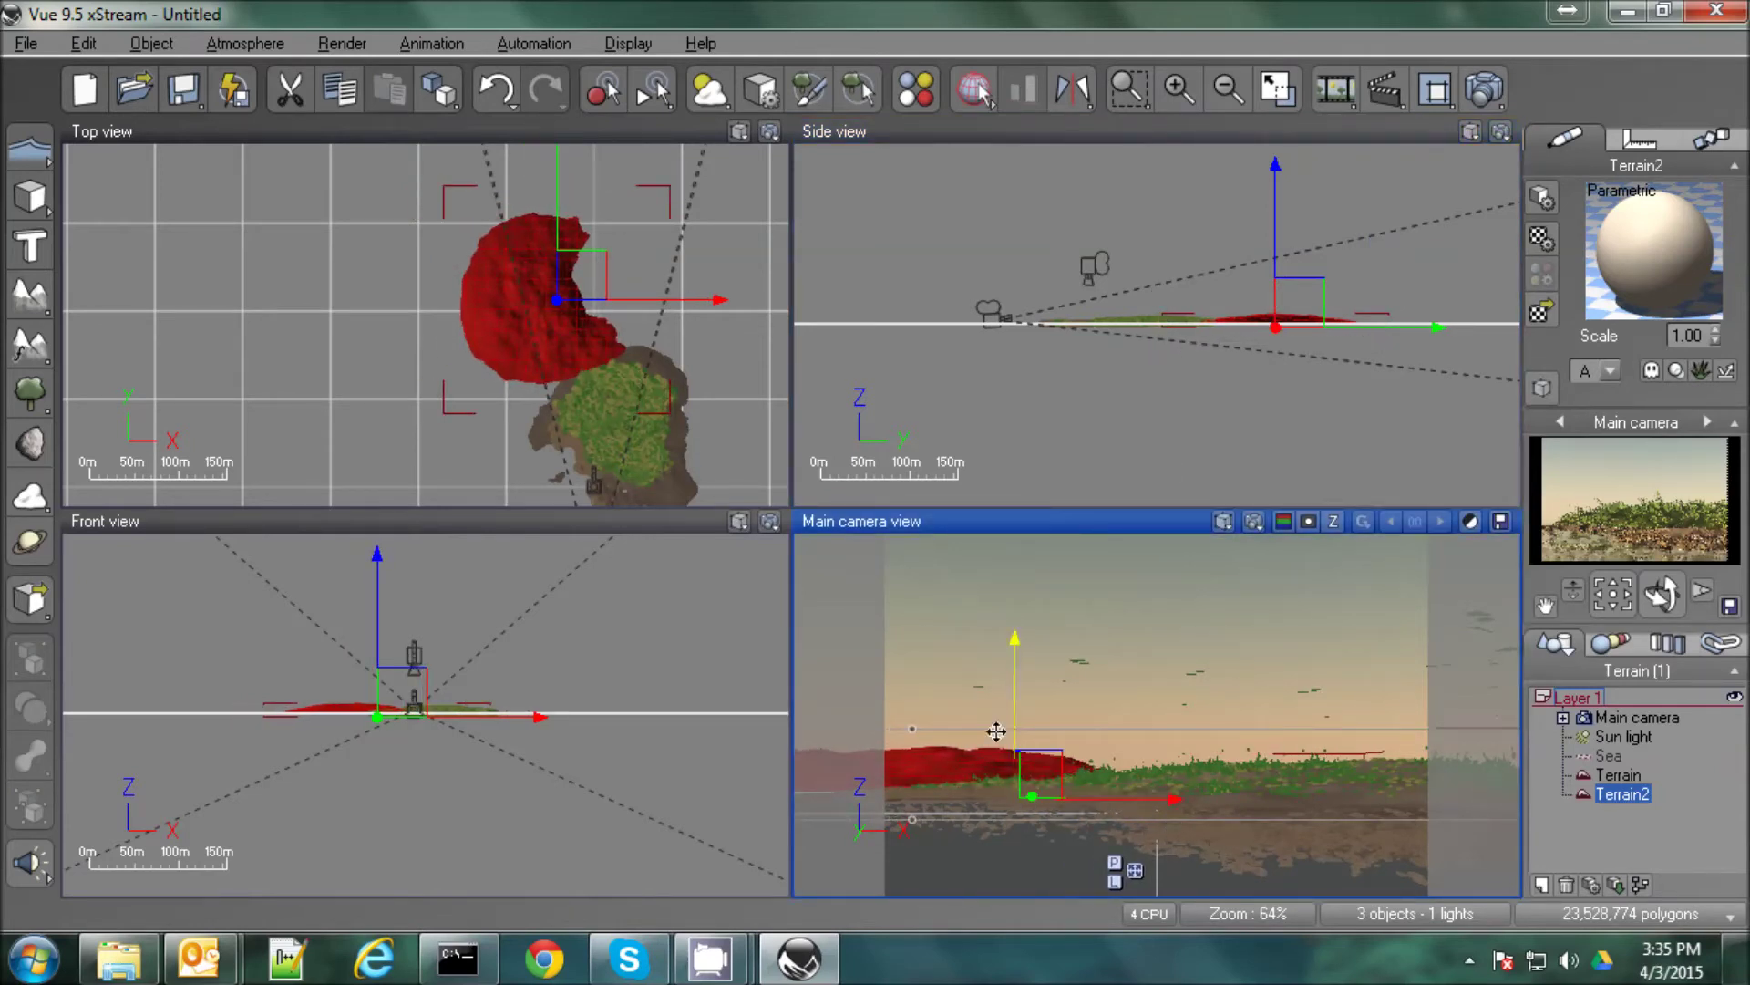
left_click_drag(927, 727, 914, 740)
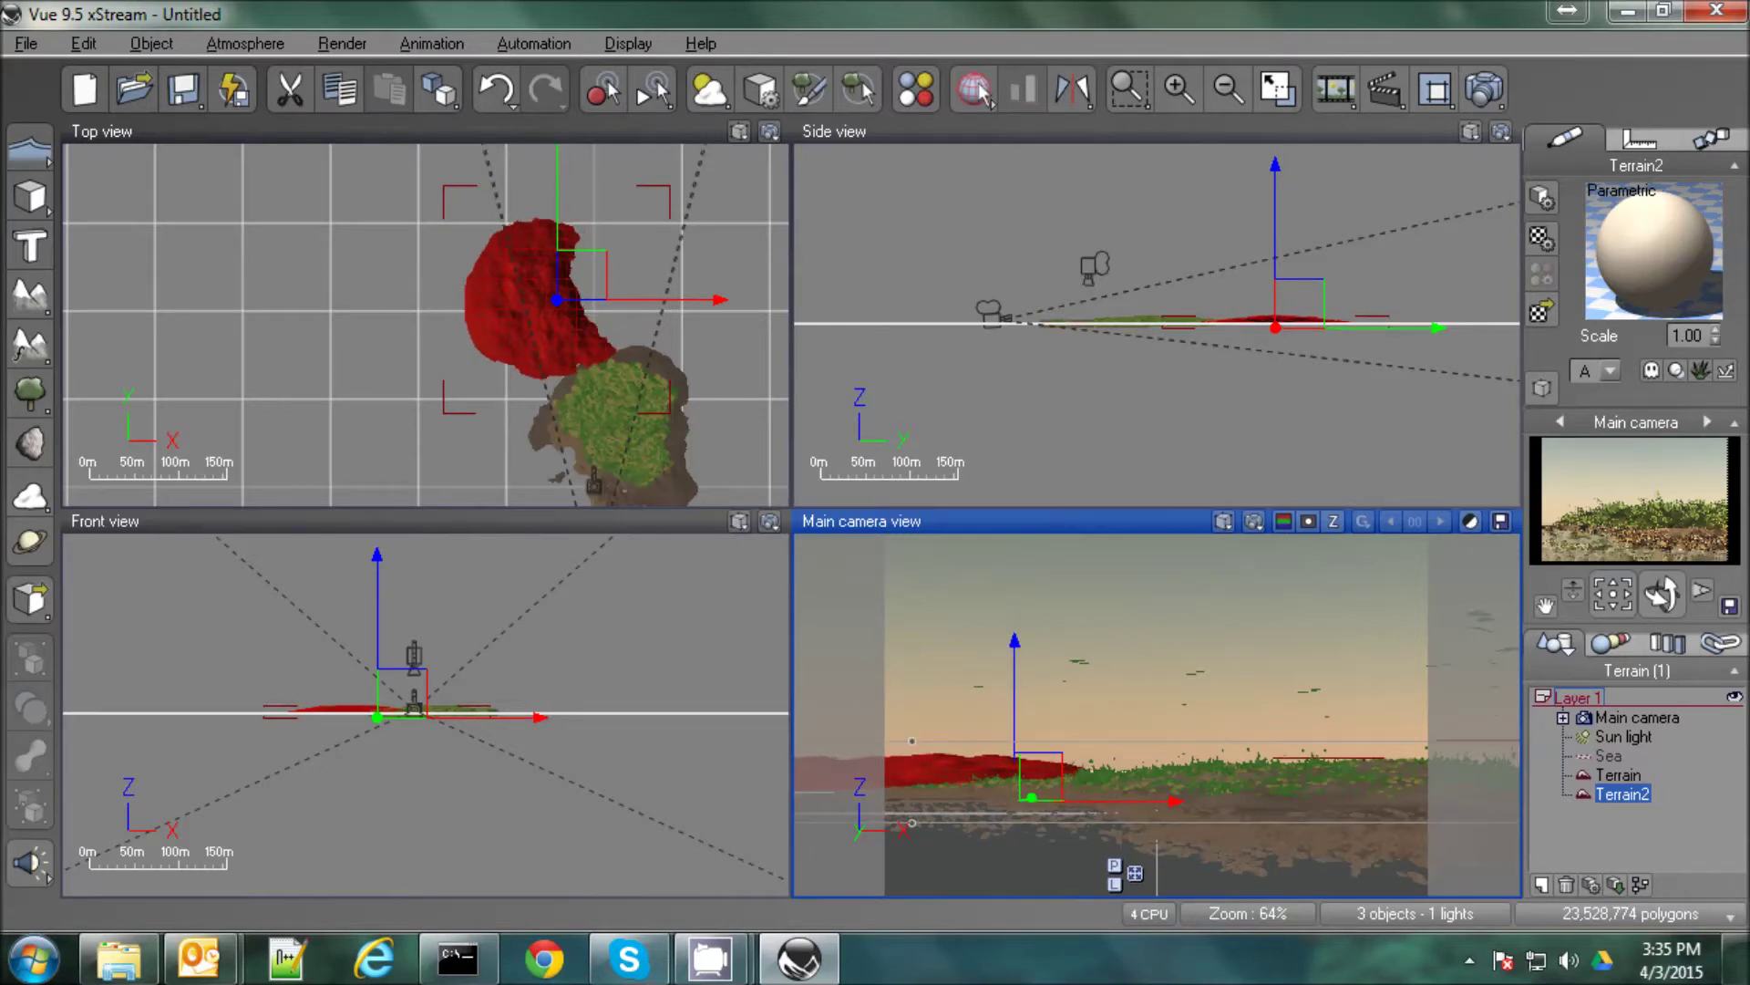
Copy the first terrain's material to Terrain2, leaving its EcoSystem as it is without populating.
left_click(1616, 773)
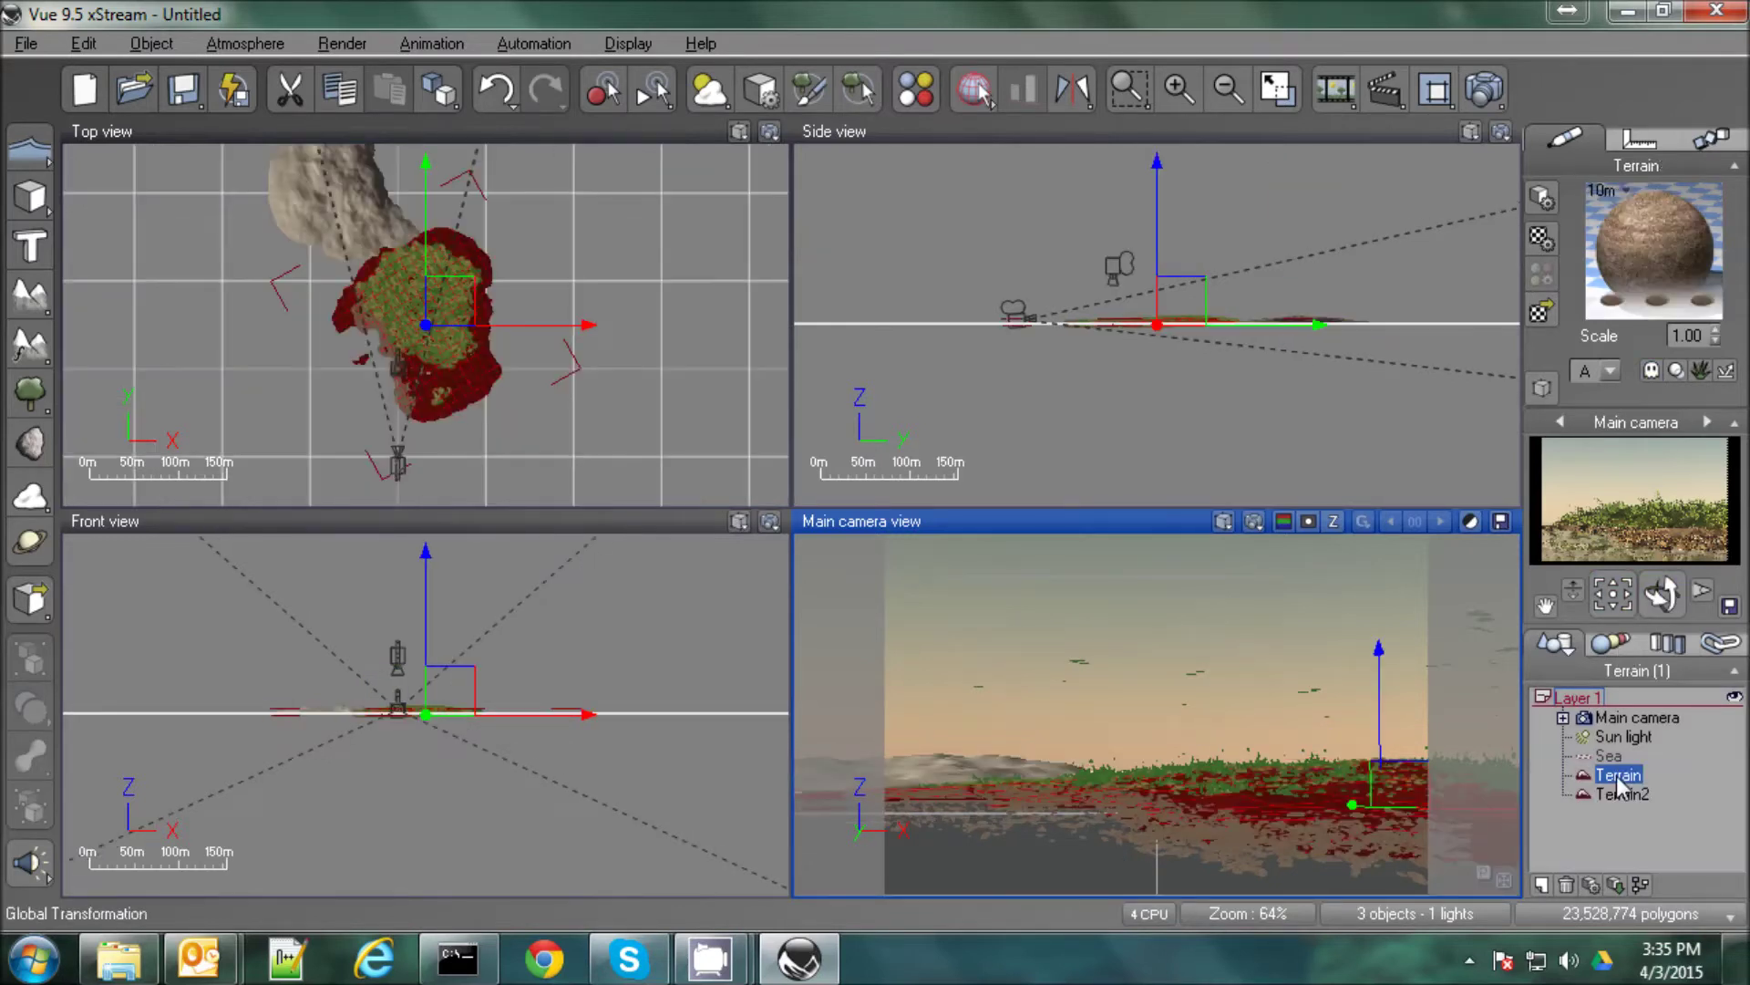
right_click(1661, 257)
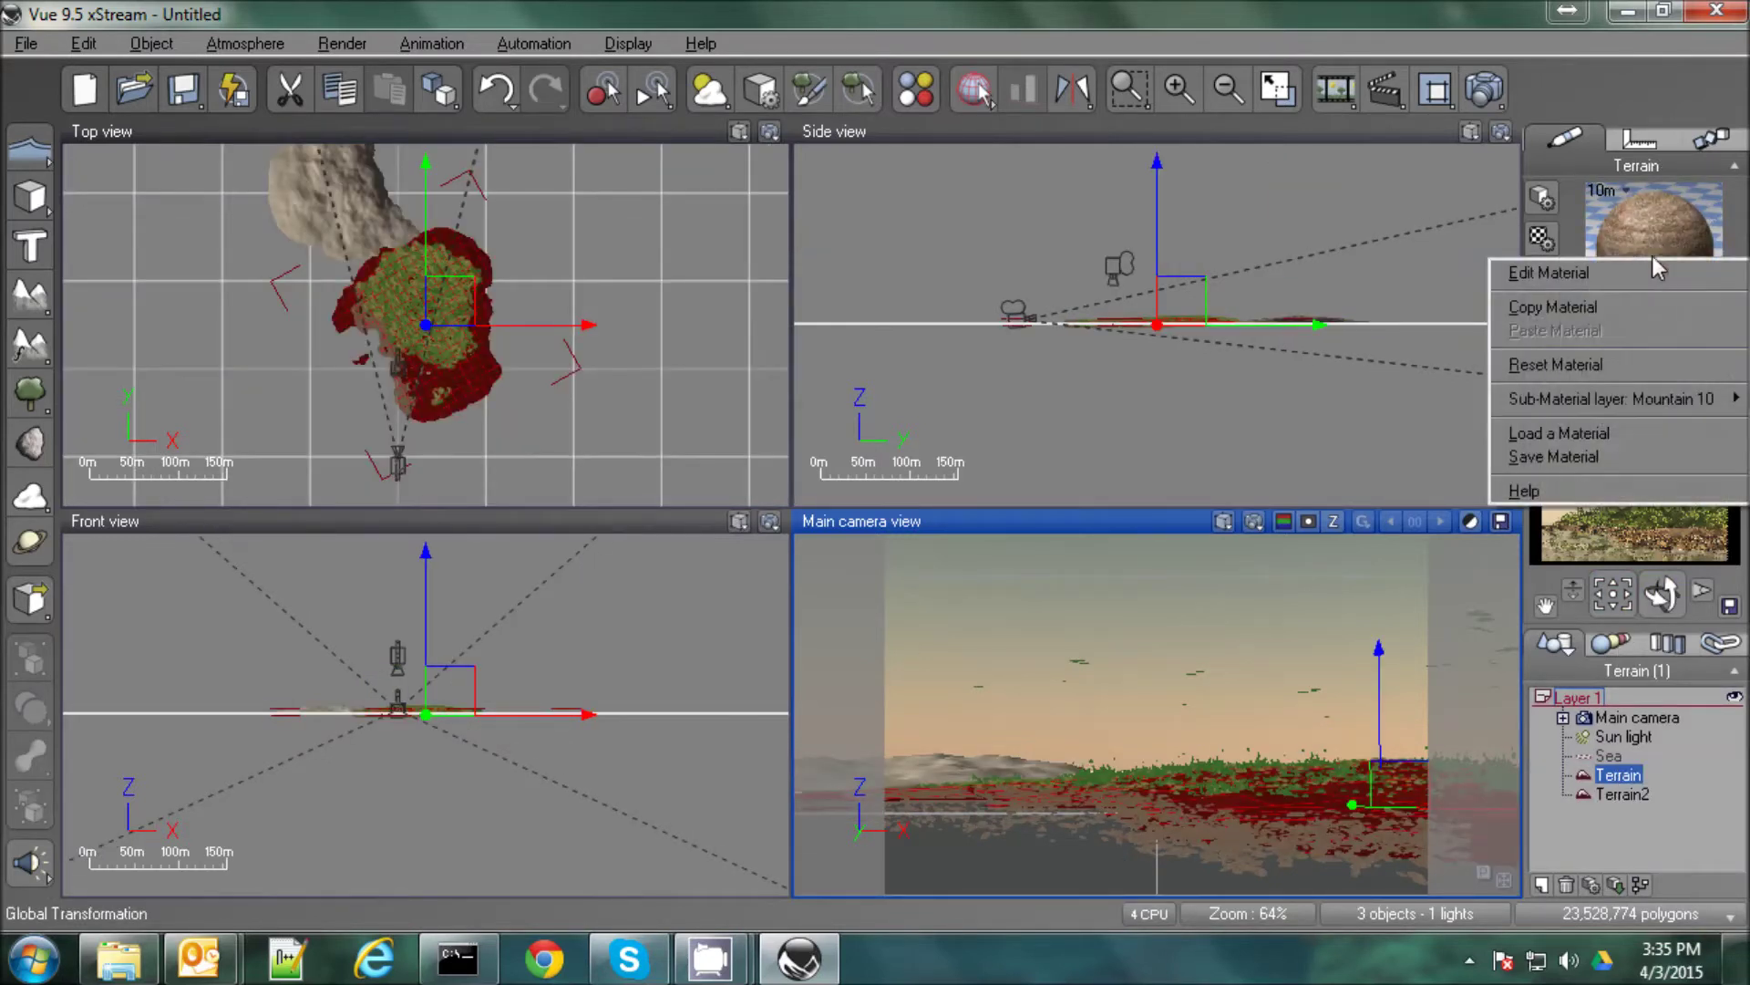
left_click(1590, 303)
left_click(1622, 794)
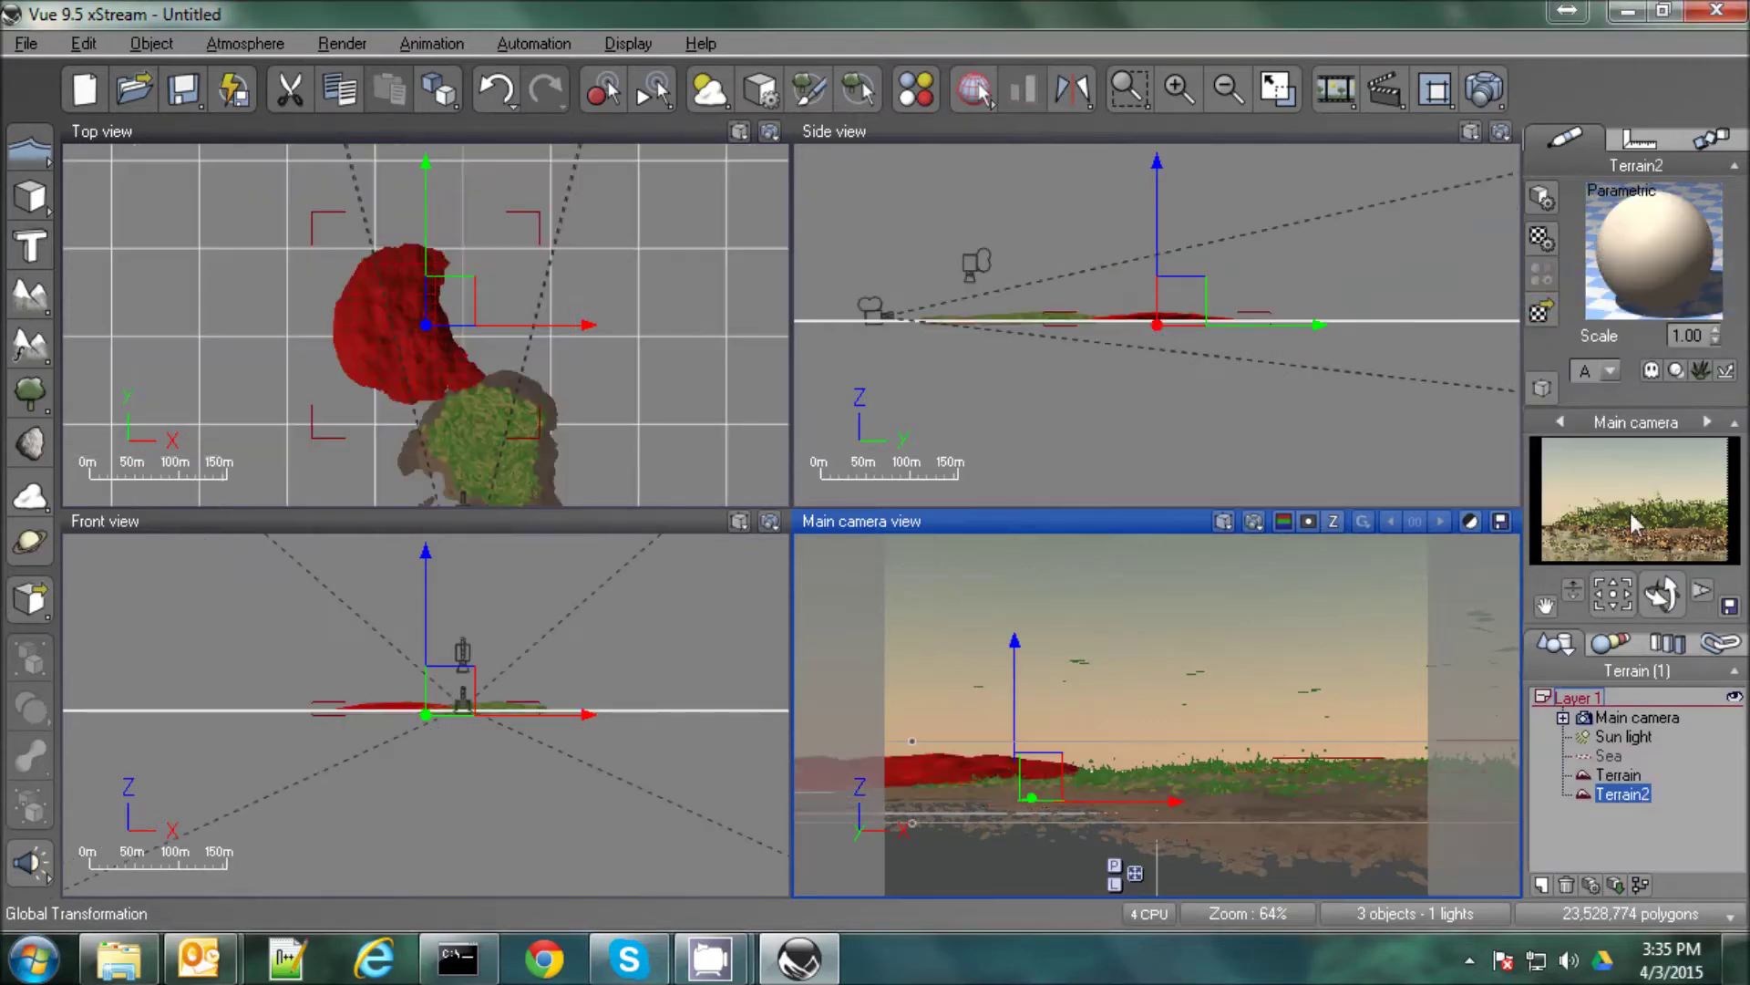
right_click(1643, 260)
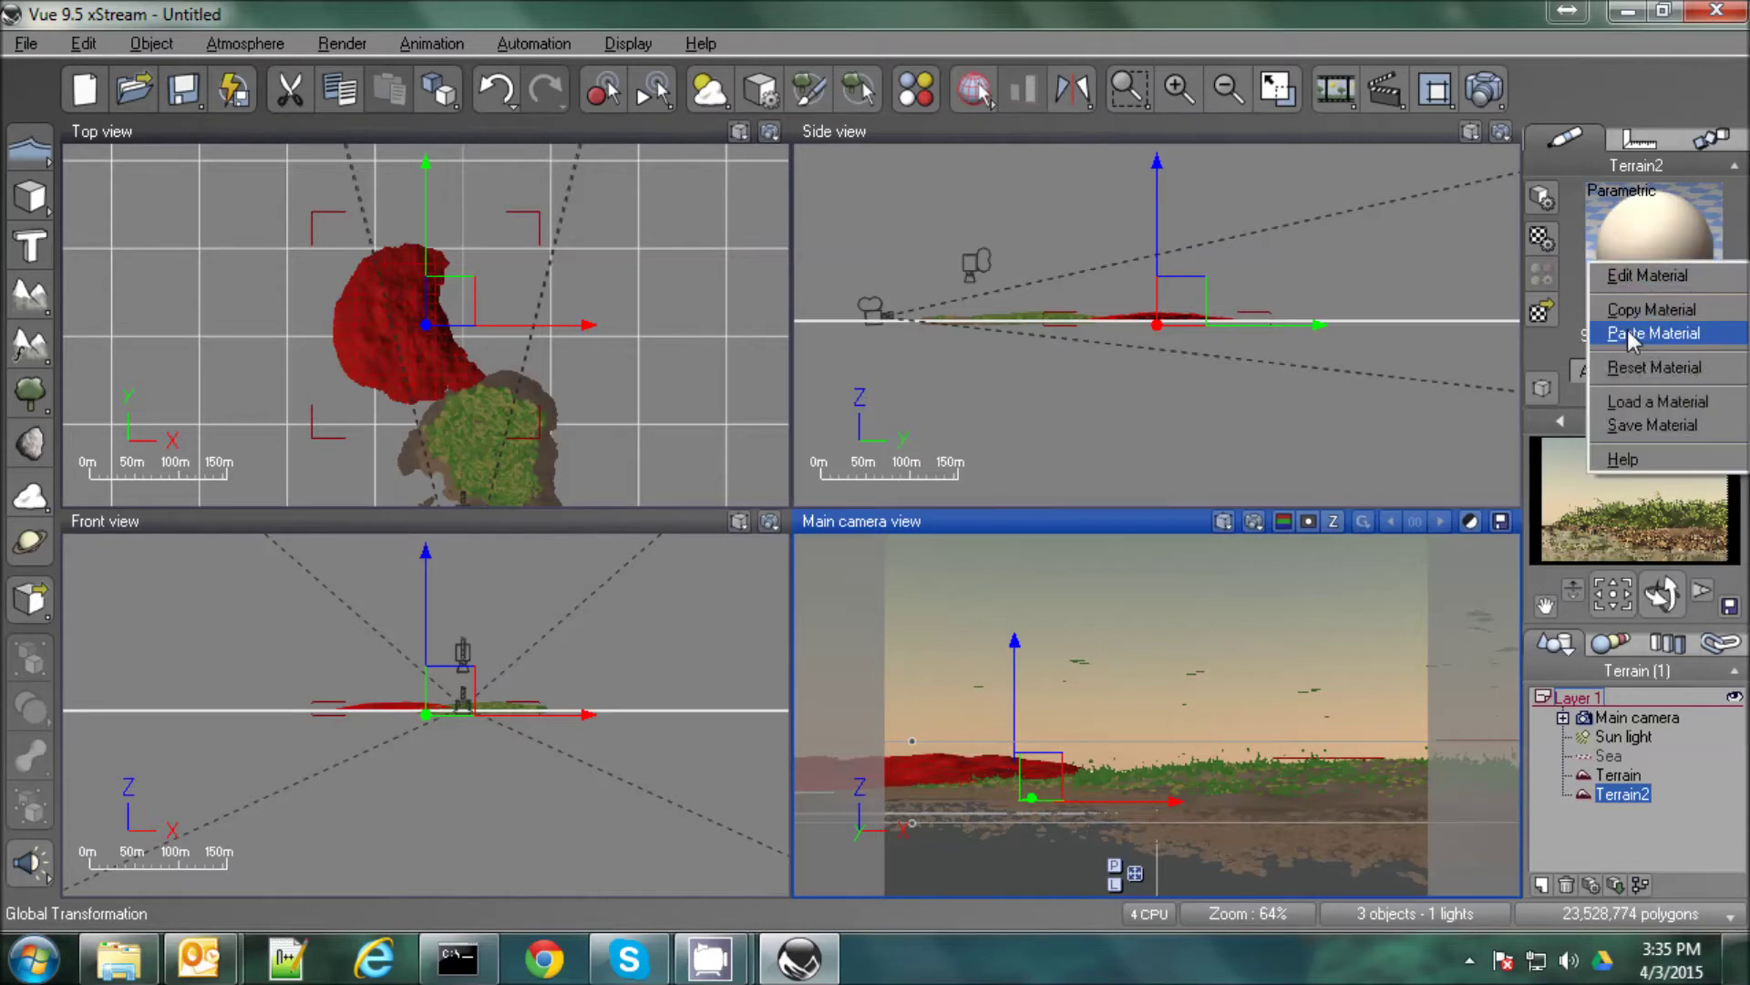
left_click(1632, 336)
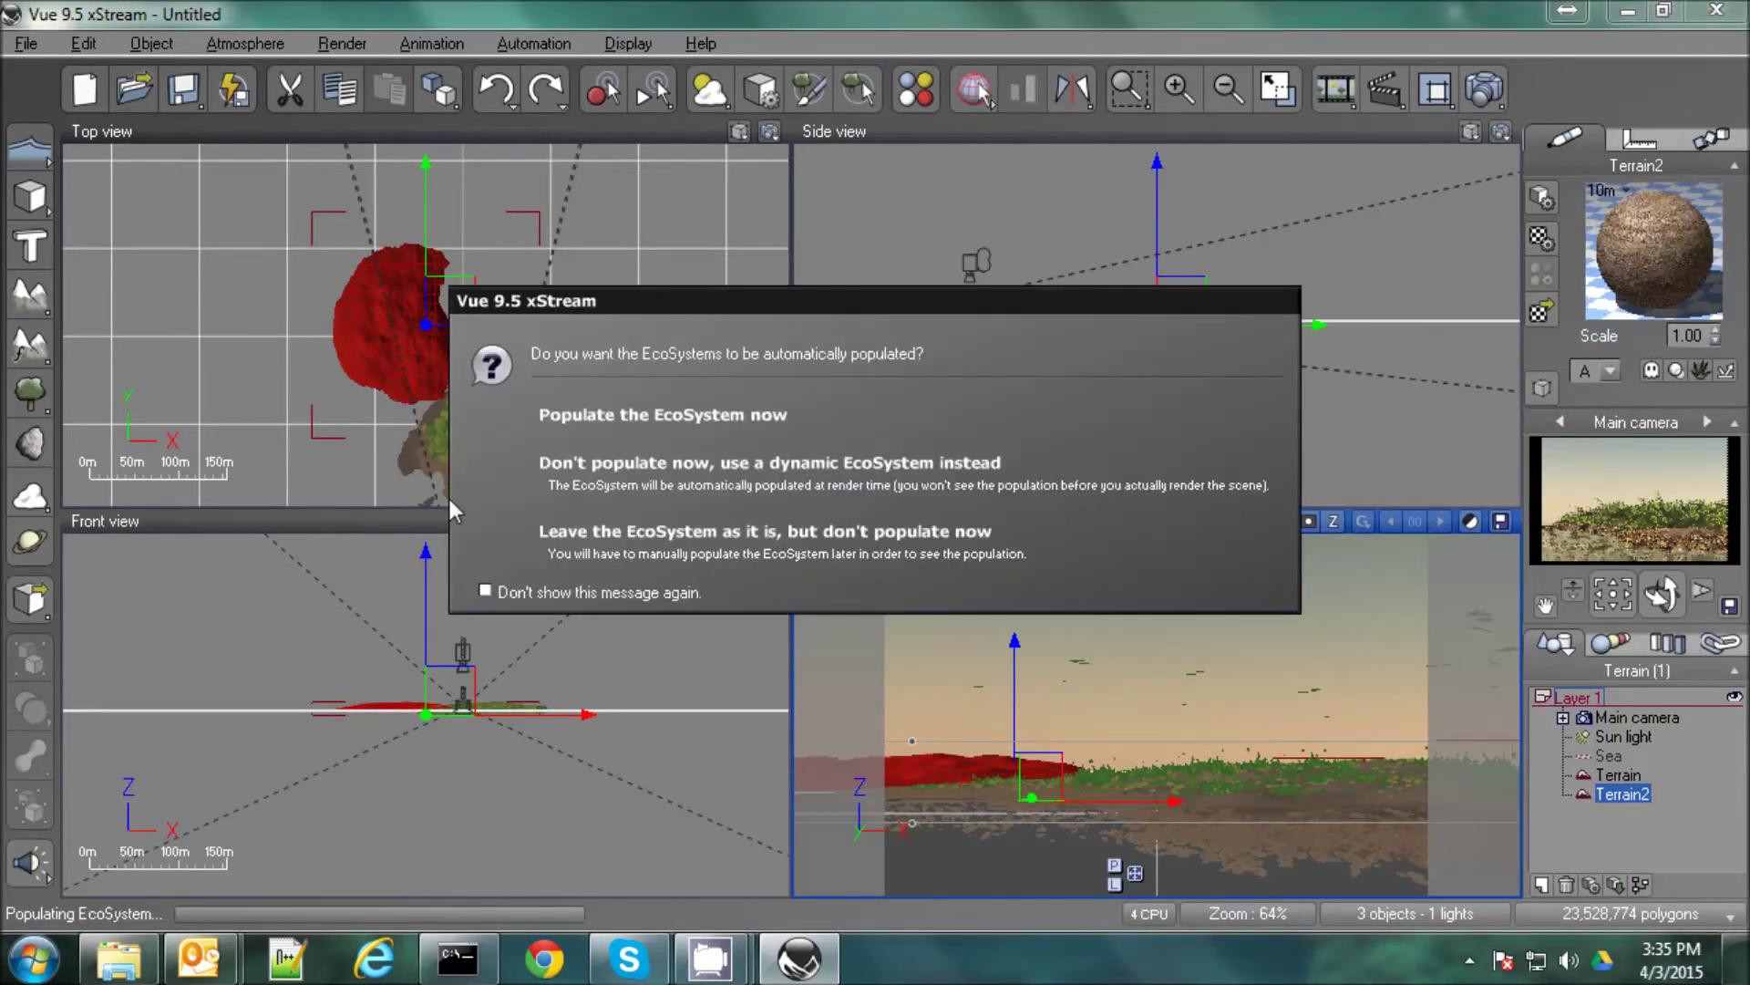
left_click(611, 553)
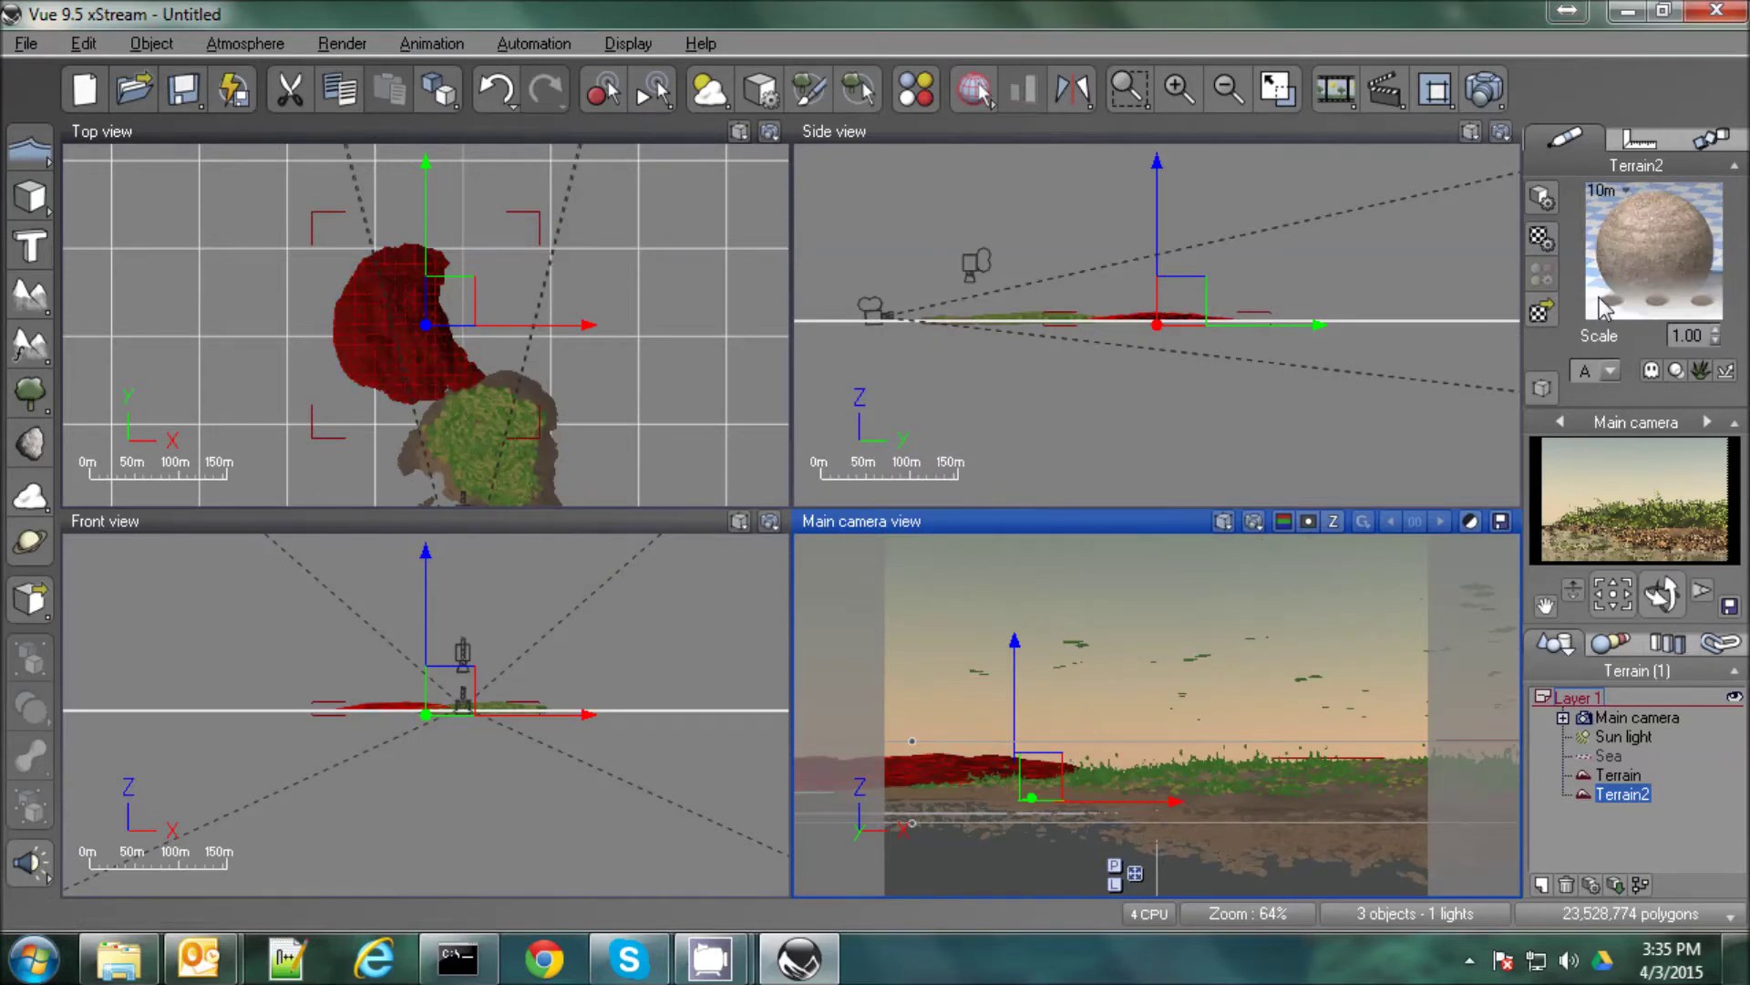
Delete the WetStonyBeach stone layer from Terrain2's material, populate its Mountain 10 Long Grass EcoSystem, and render the camera view.
double_click(1643, 252)
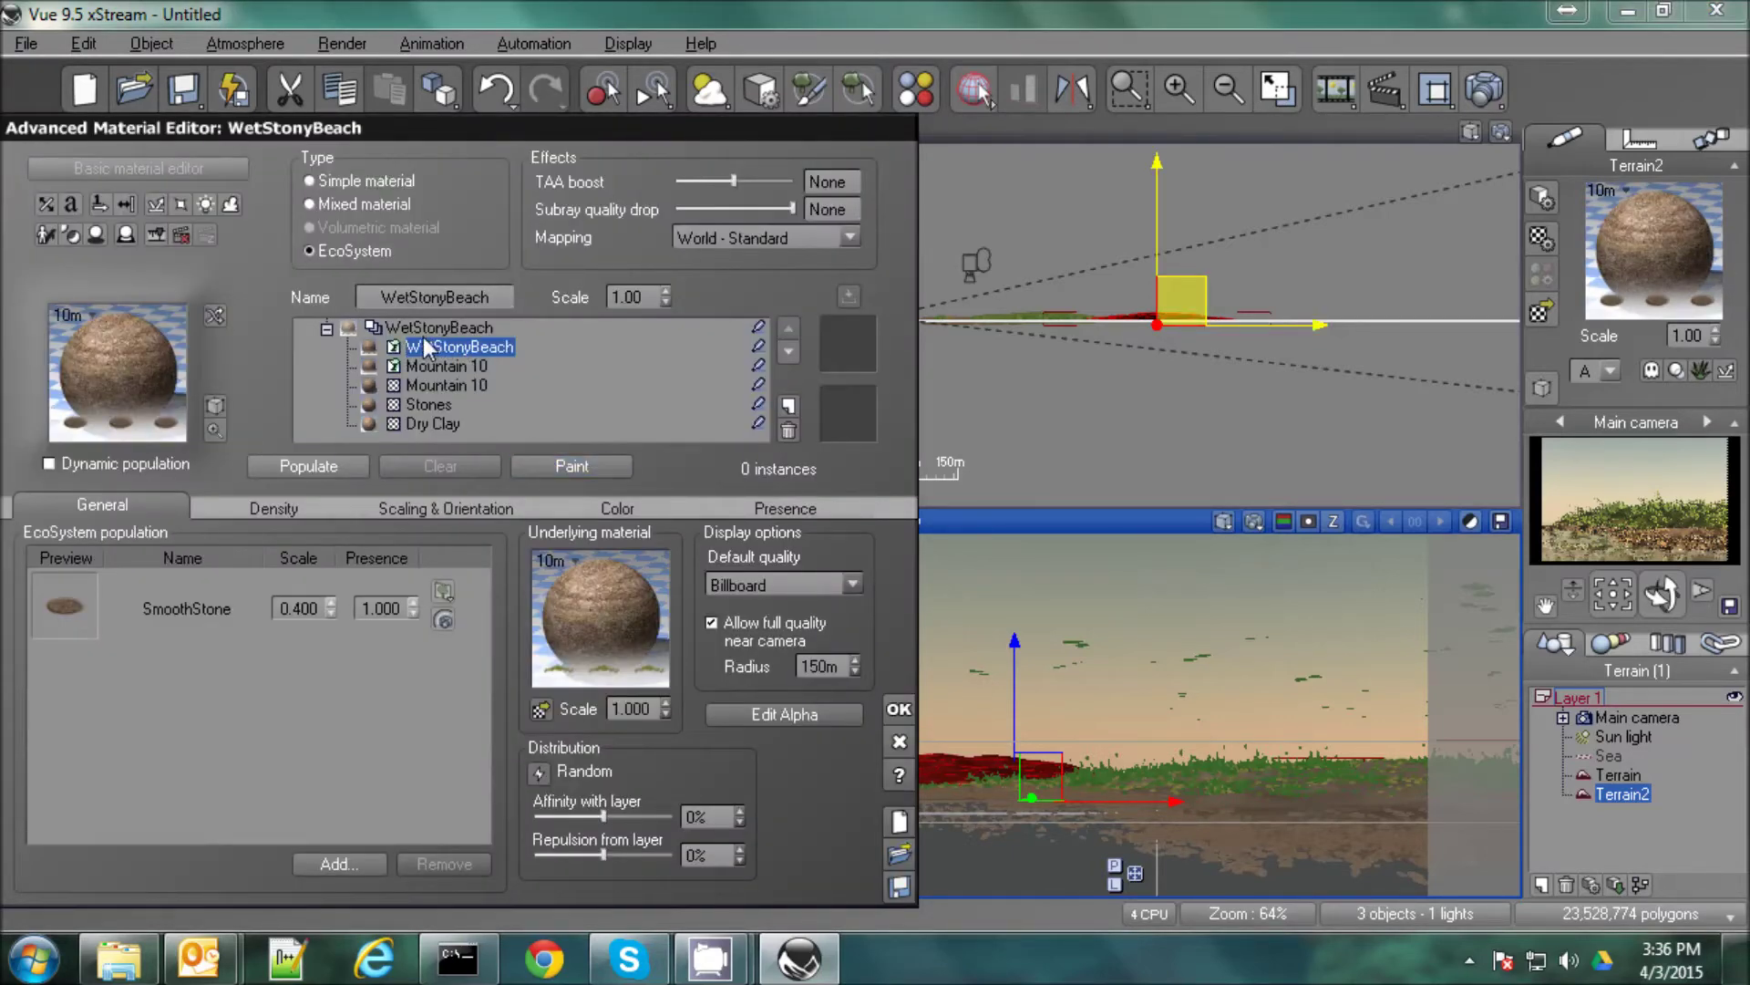
key("Delete")
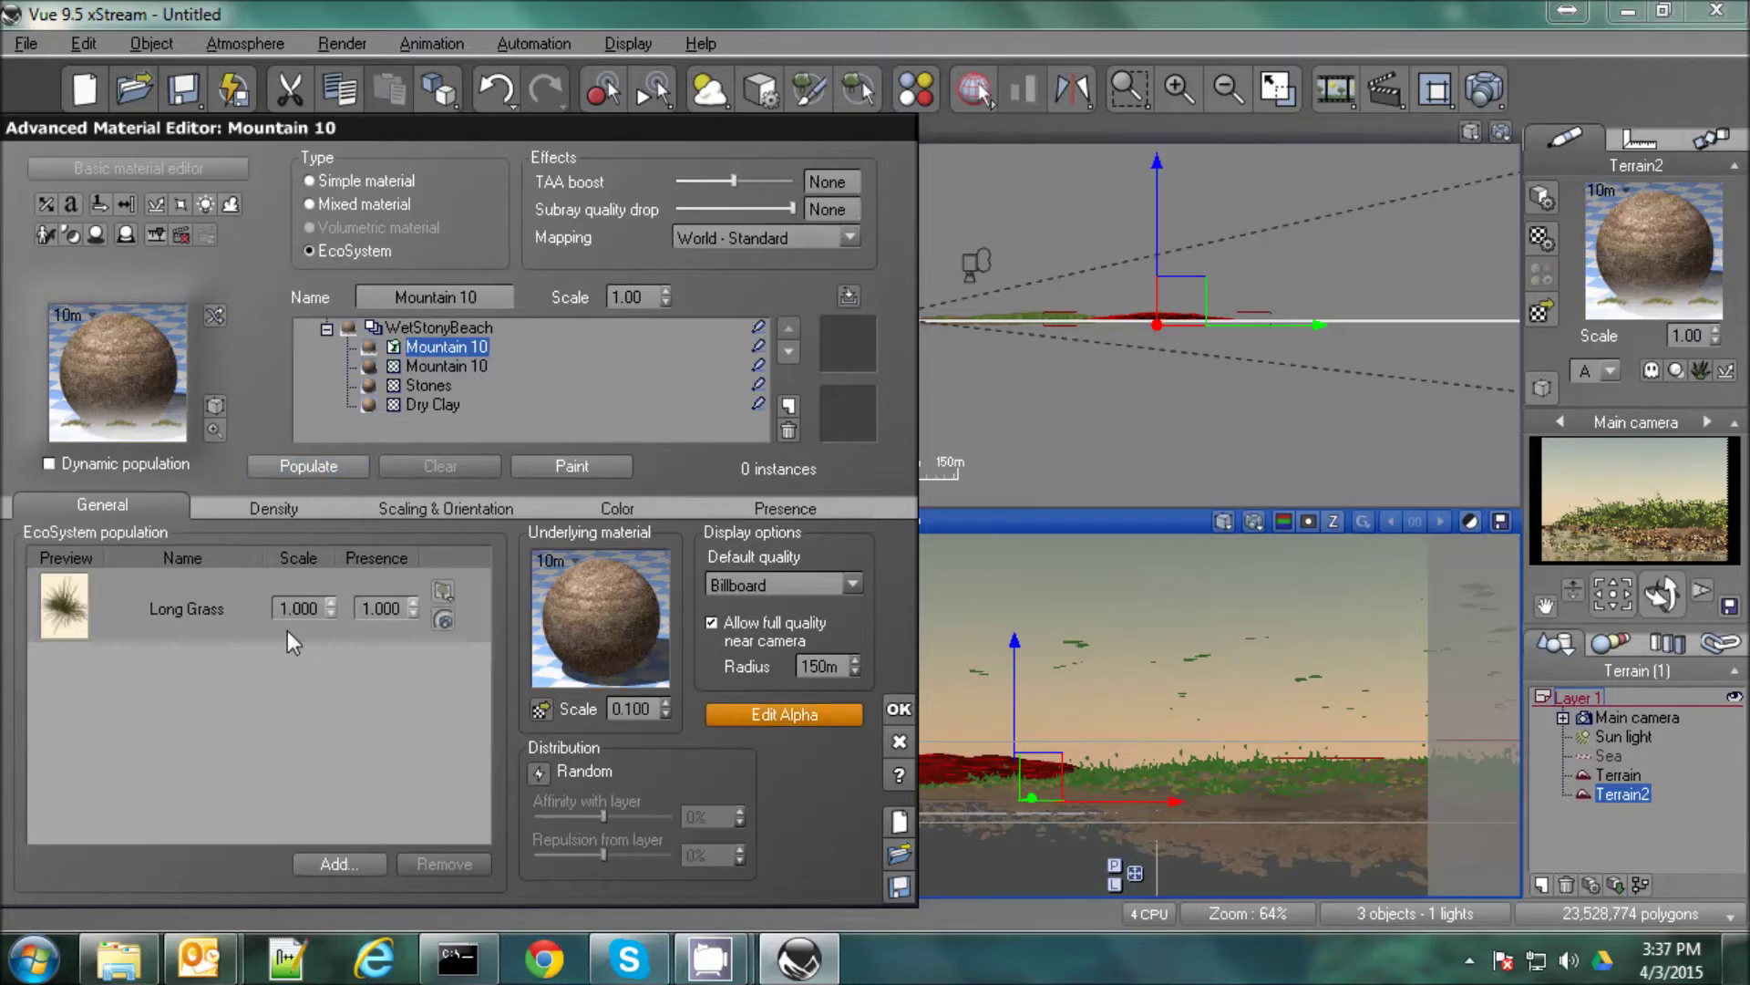
left_click(305, 467)
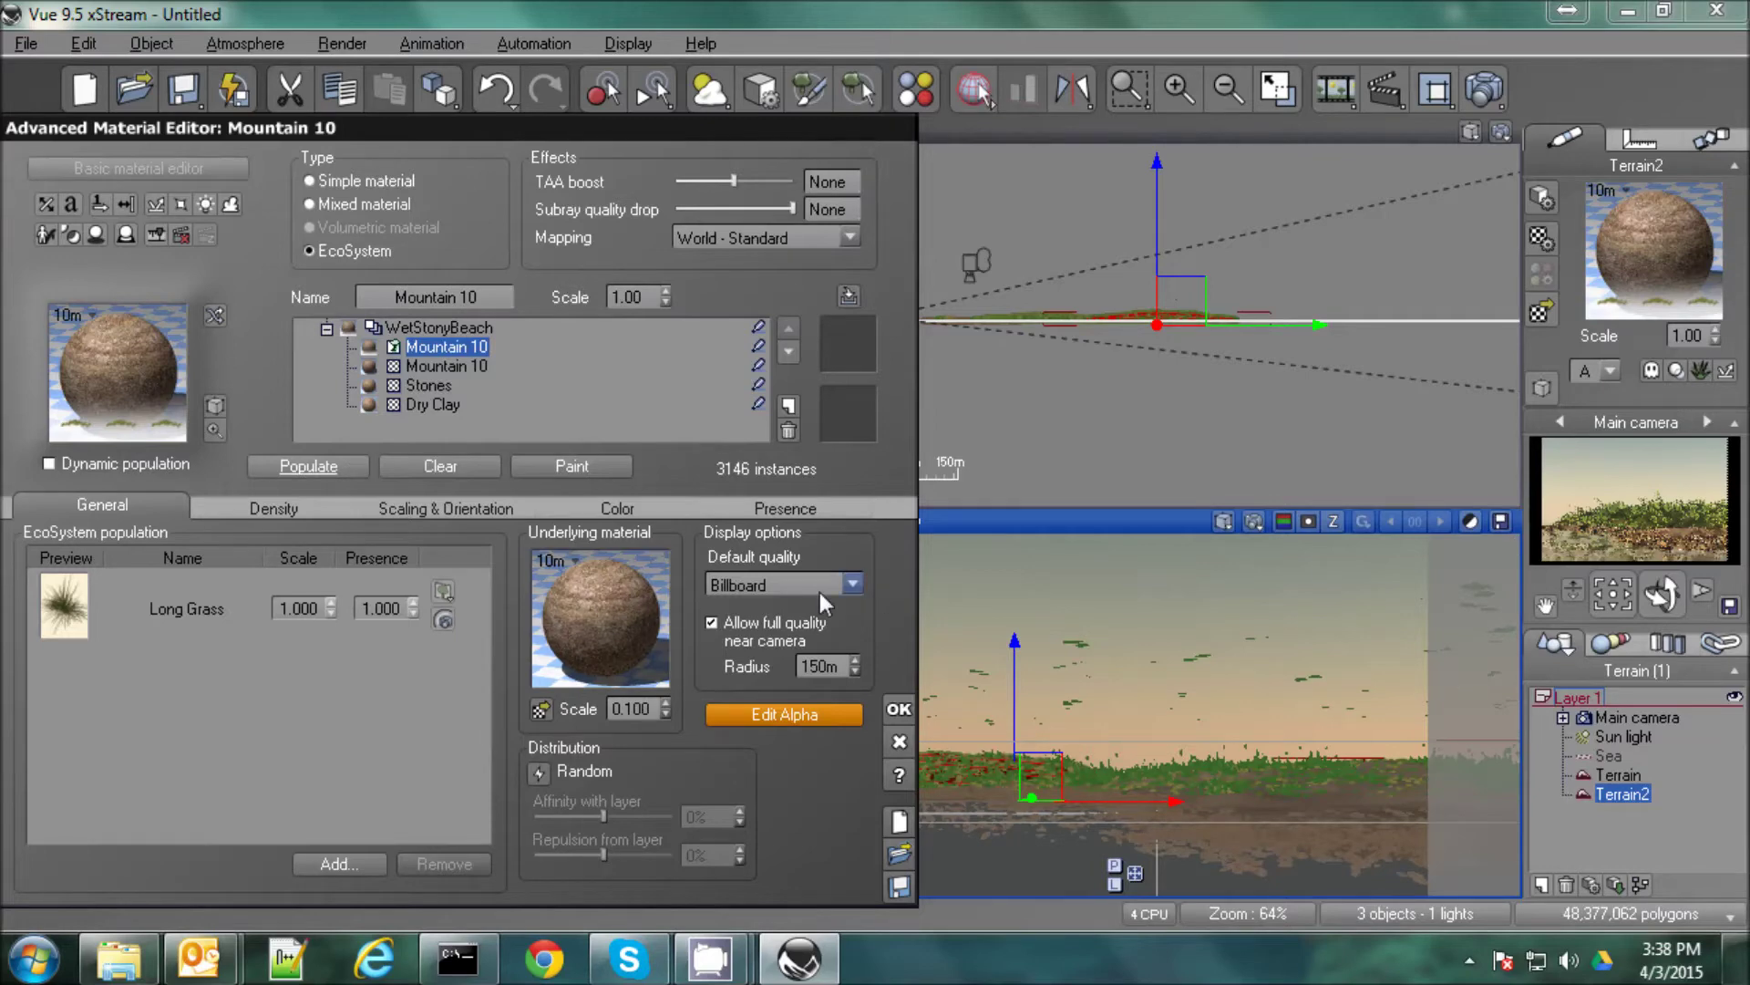
left_click(898, 708)
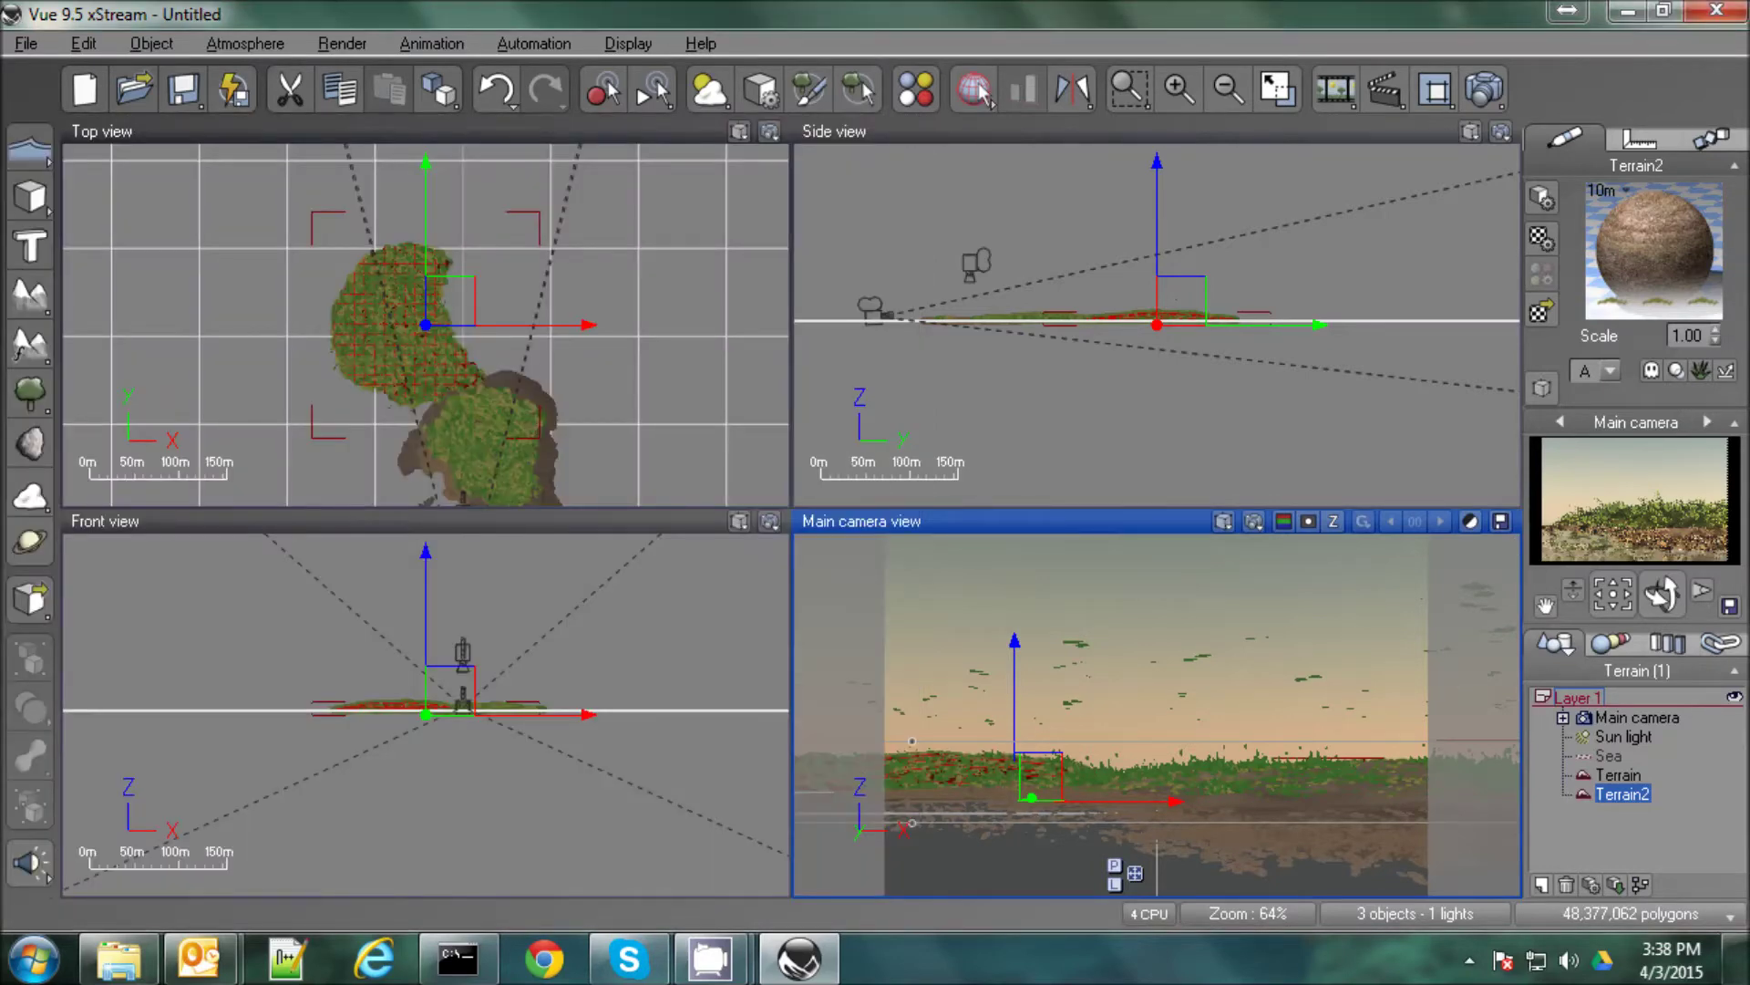
left_click(1485, 88)
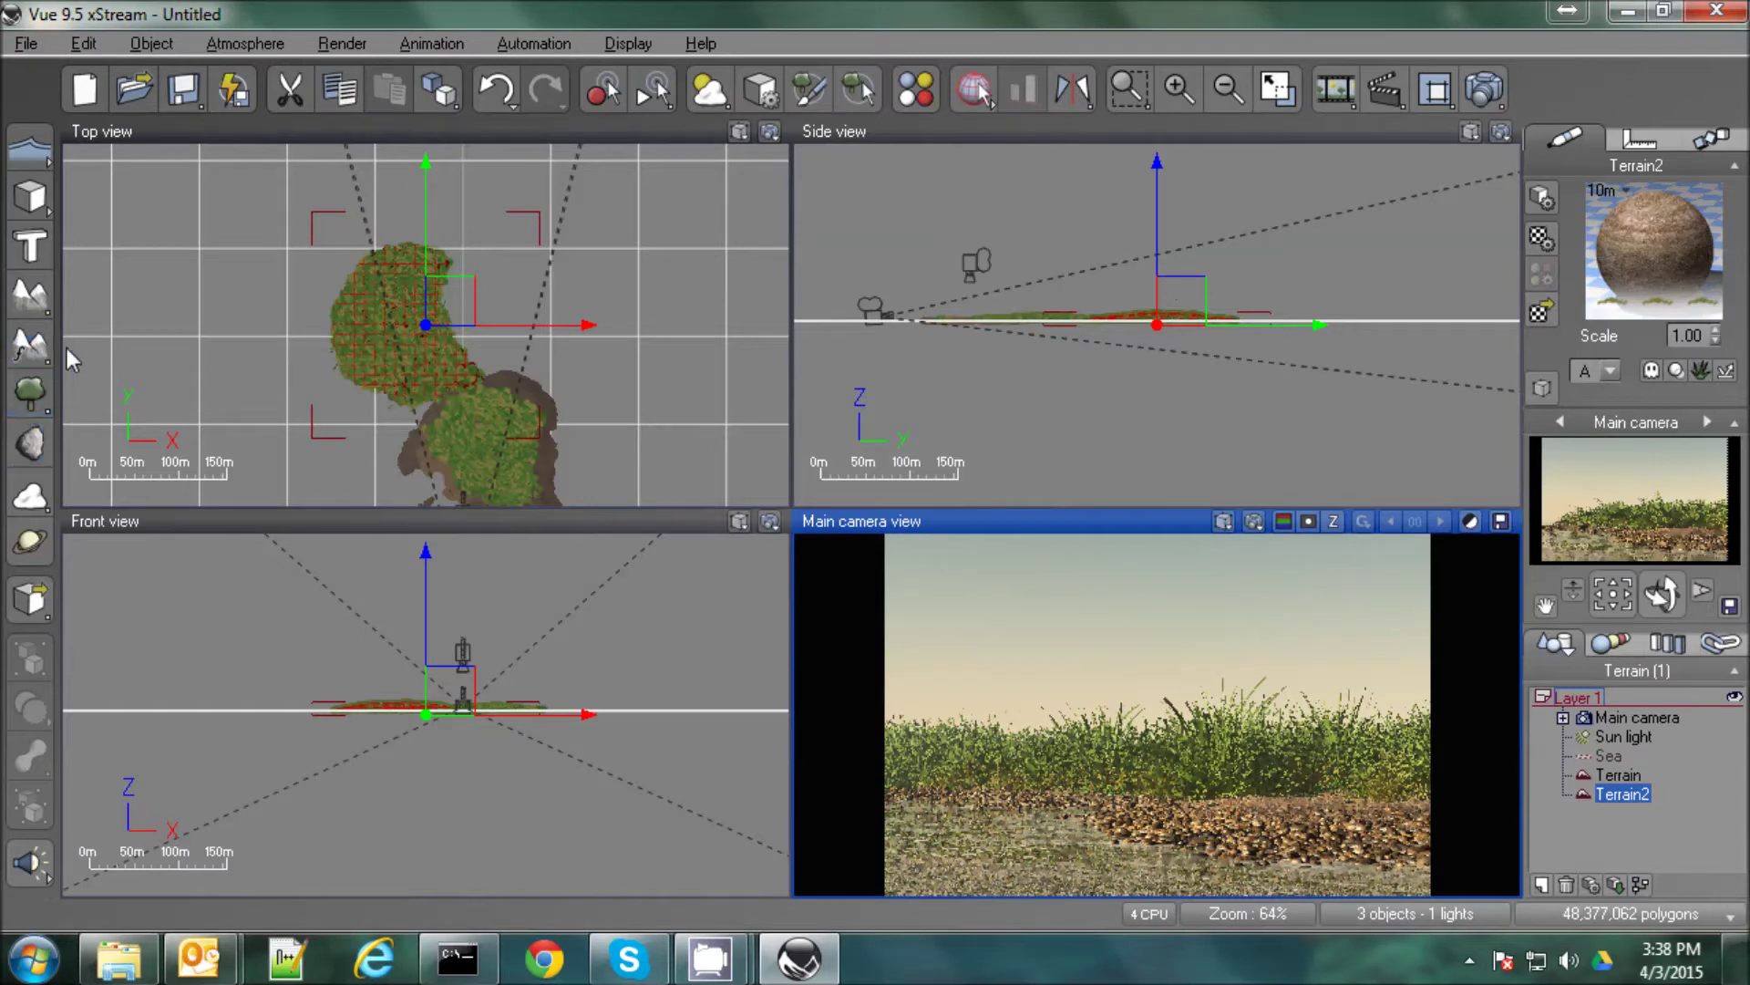
Add a cube, stretch it into a wide, flat slab, and place it at water level behind both terrains.
left_click(30, 196)
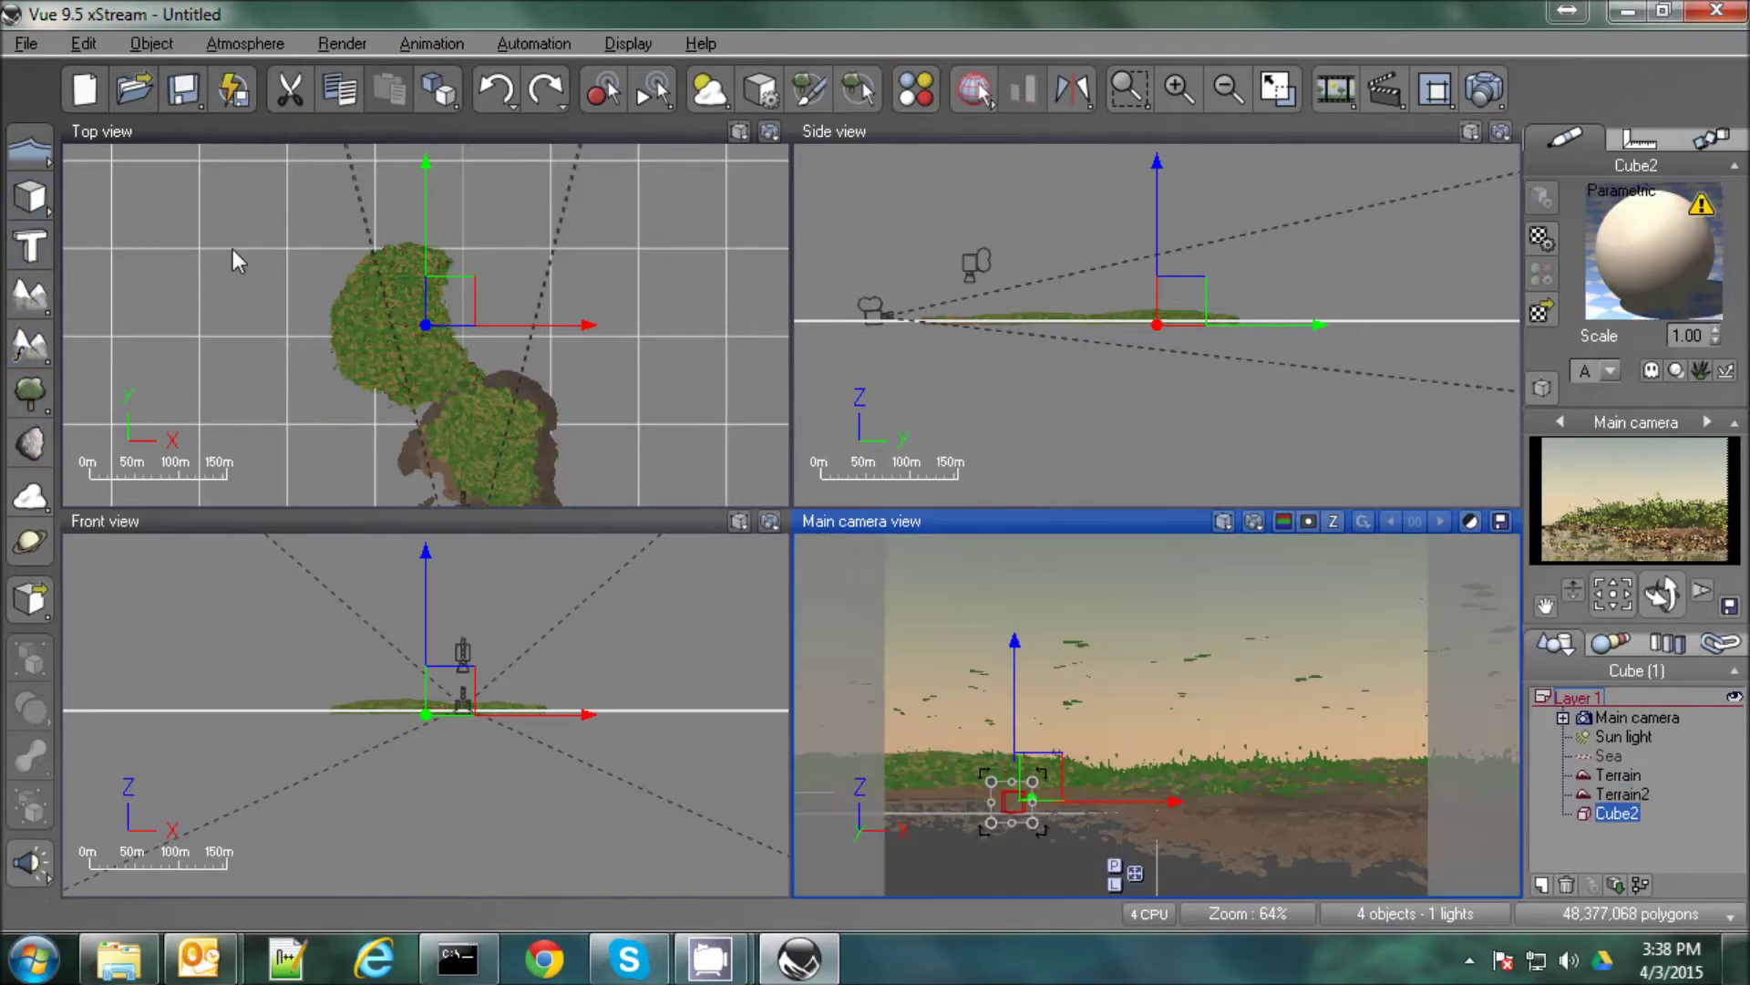
left_click(447, 301)
left_click_drag(447, 337, 726, 328)
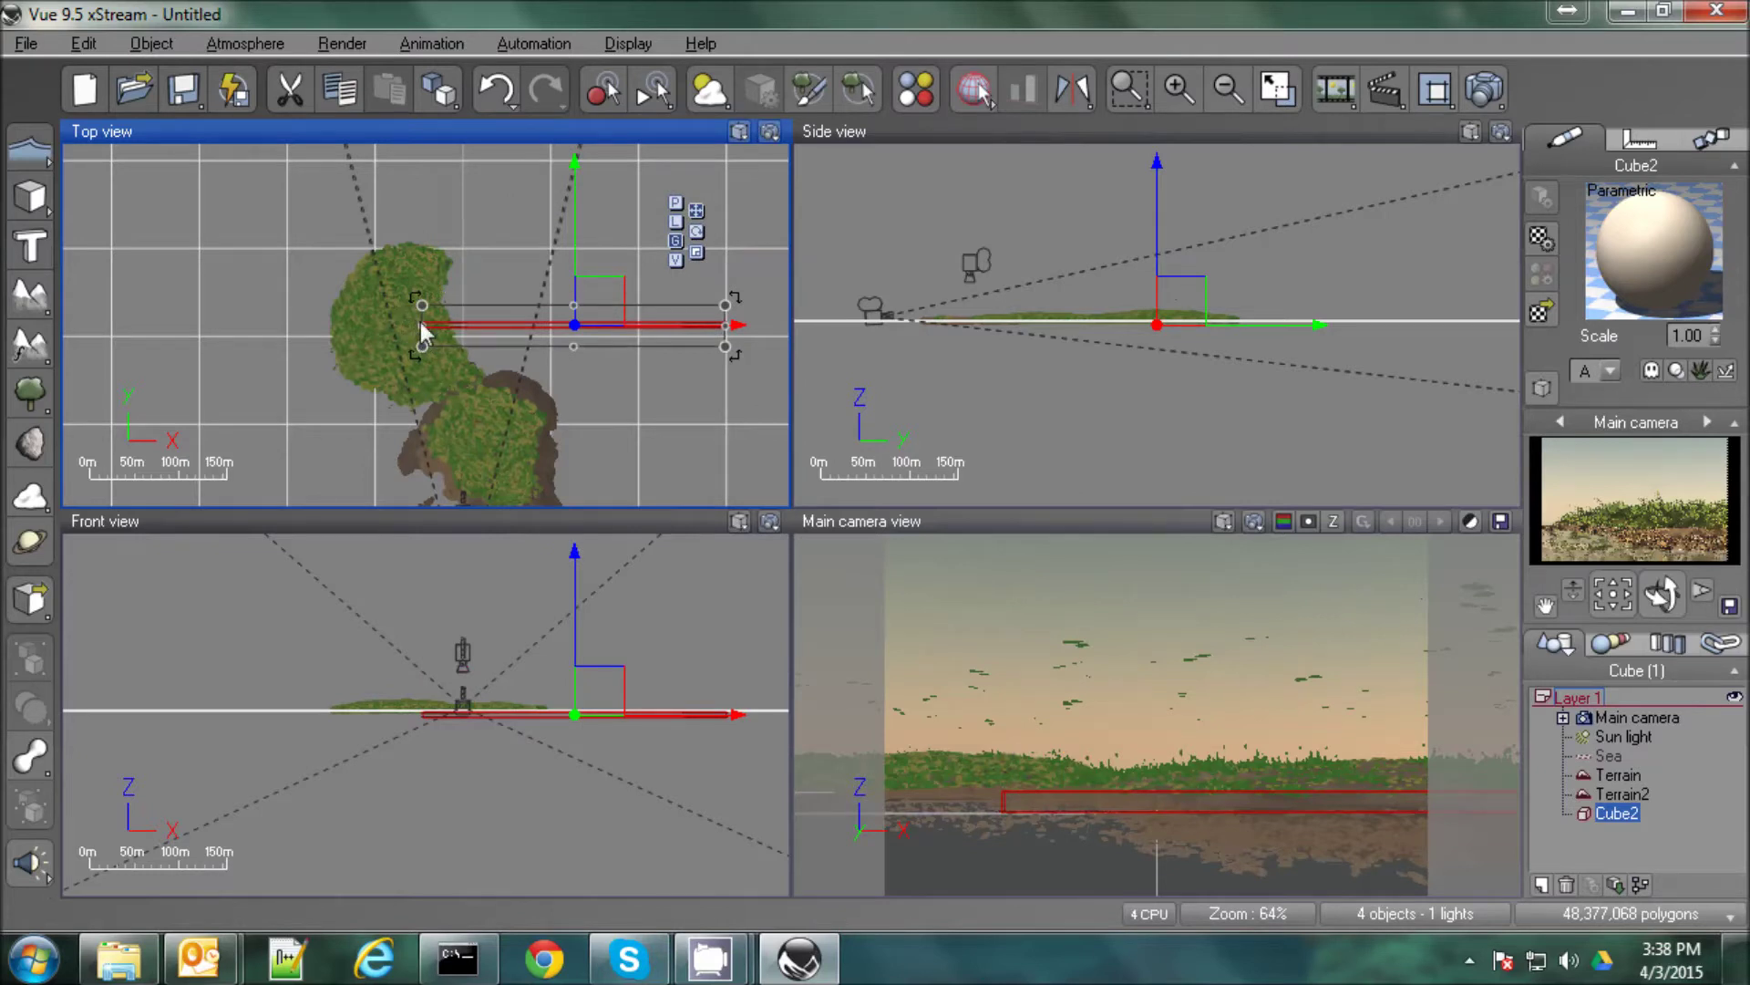
left_click_drag(422, 325, 149, 326)
left_click_drag(437, 306, 437, 155)
right_click_drag(610, 376, 672, 570)
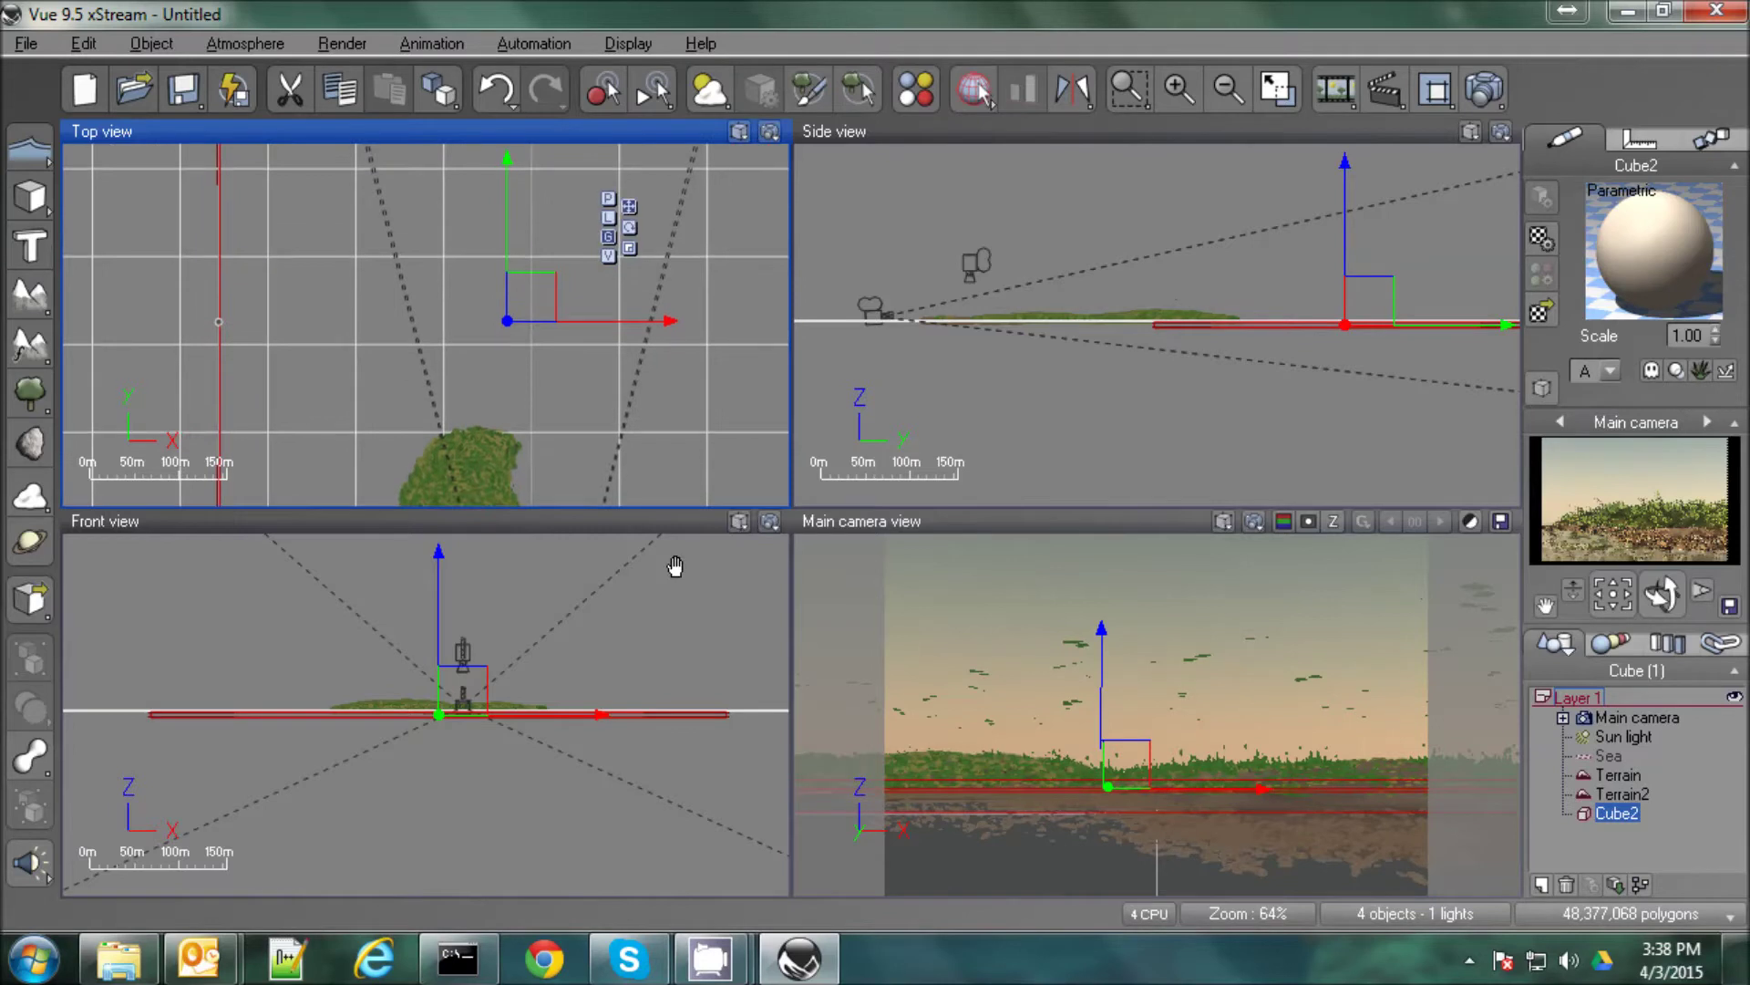
left_click_drag(593, 394, 636, 288)
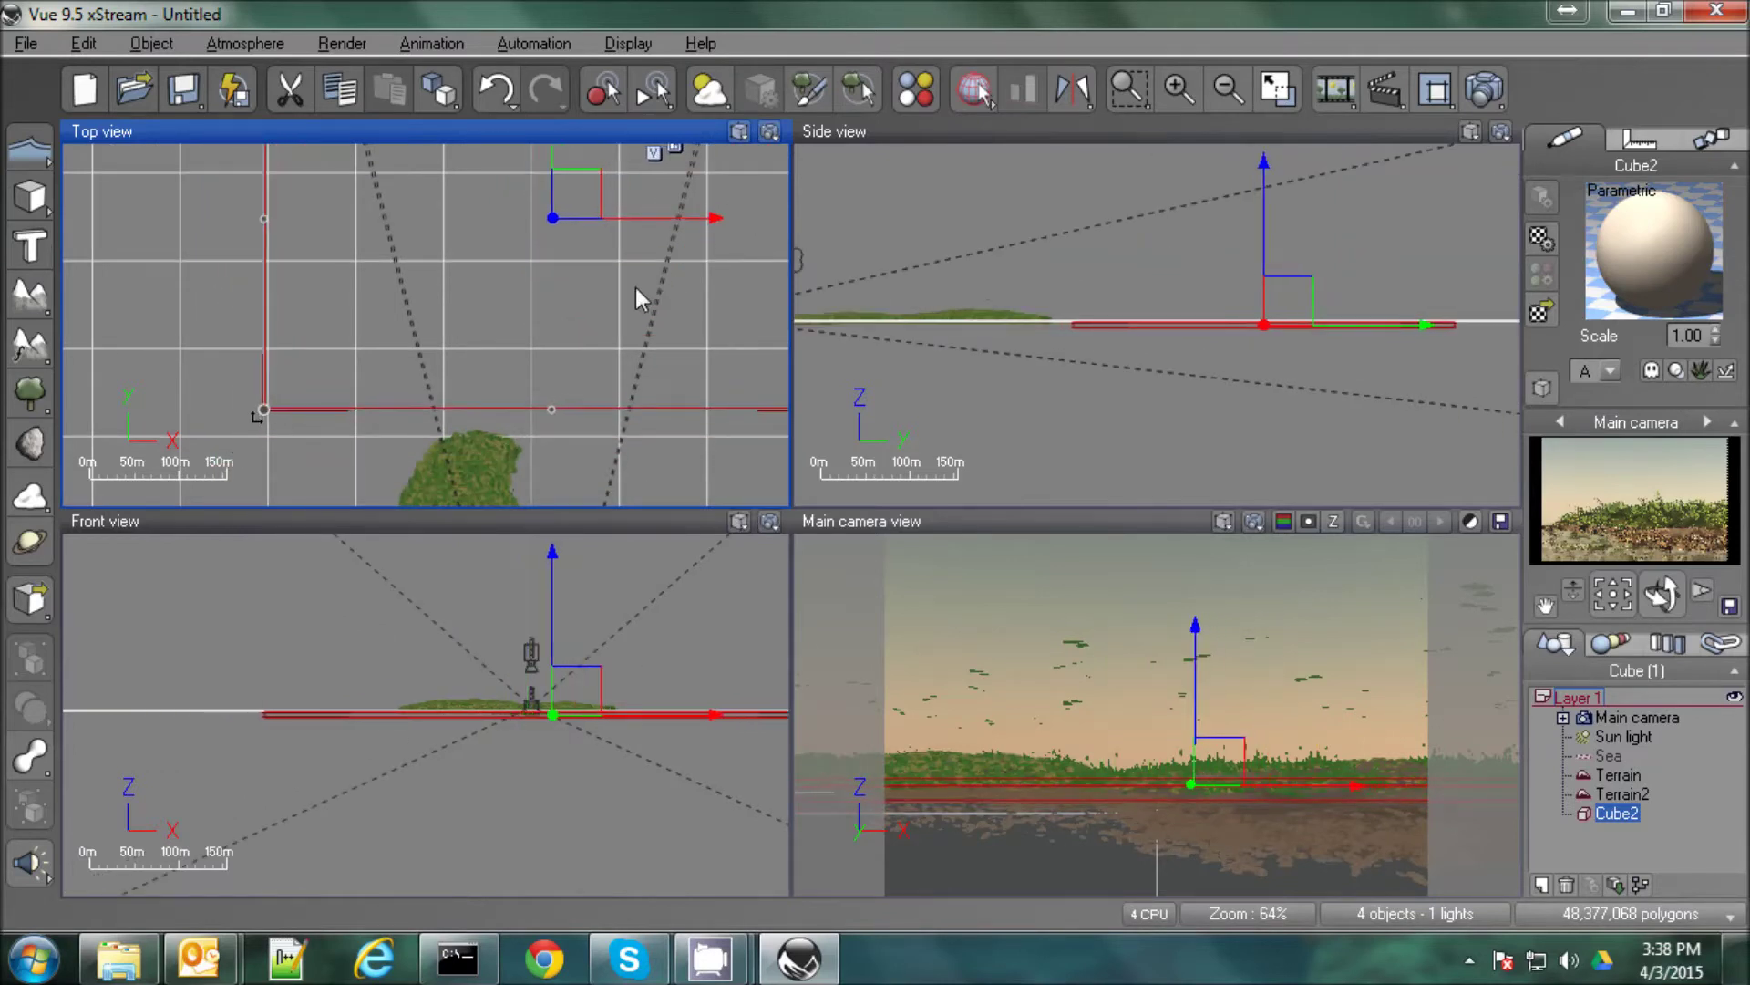
Change the slab's material to an EcoSystem and add the White Oak tree to its population.
double_click(1680, 292)
left_click(337, 250)
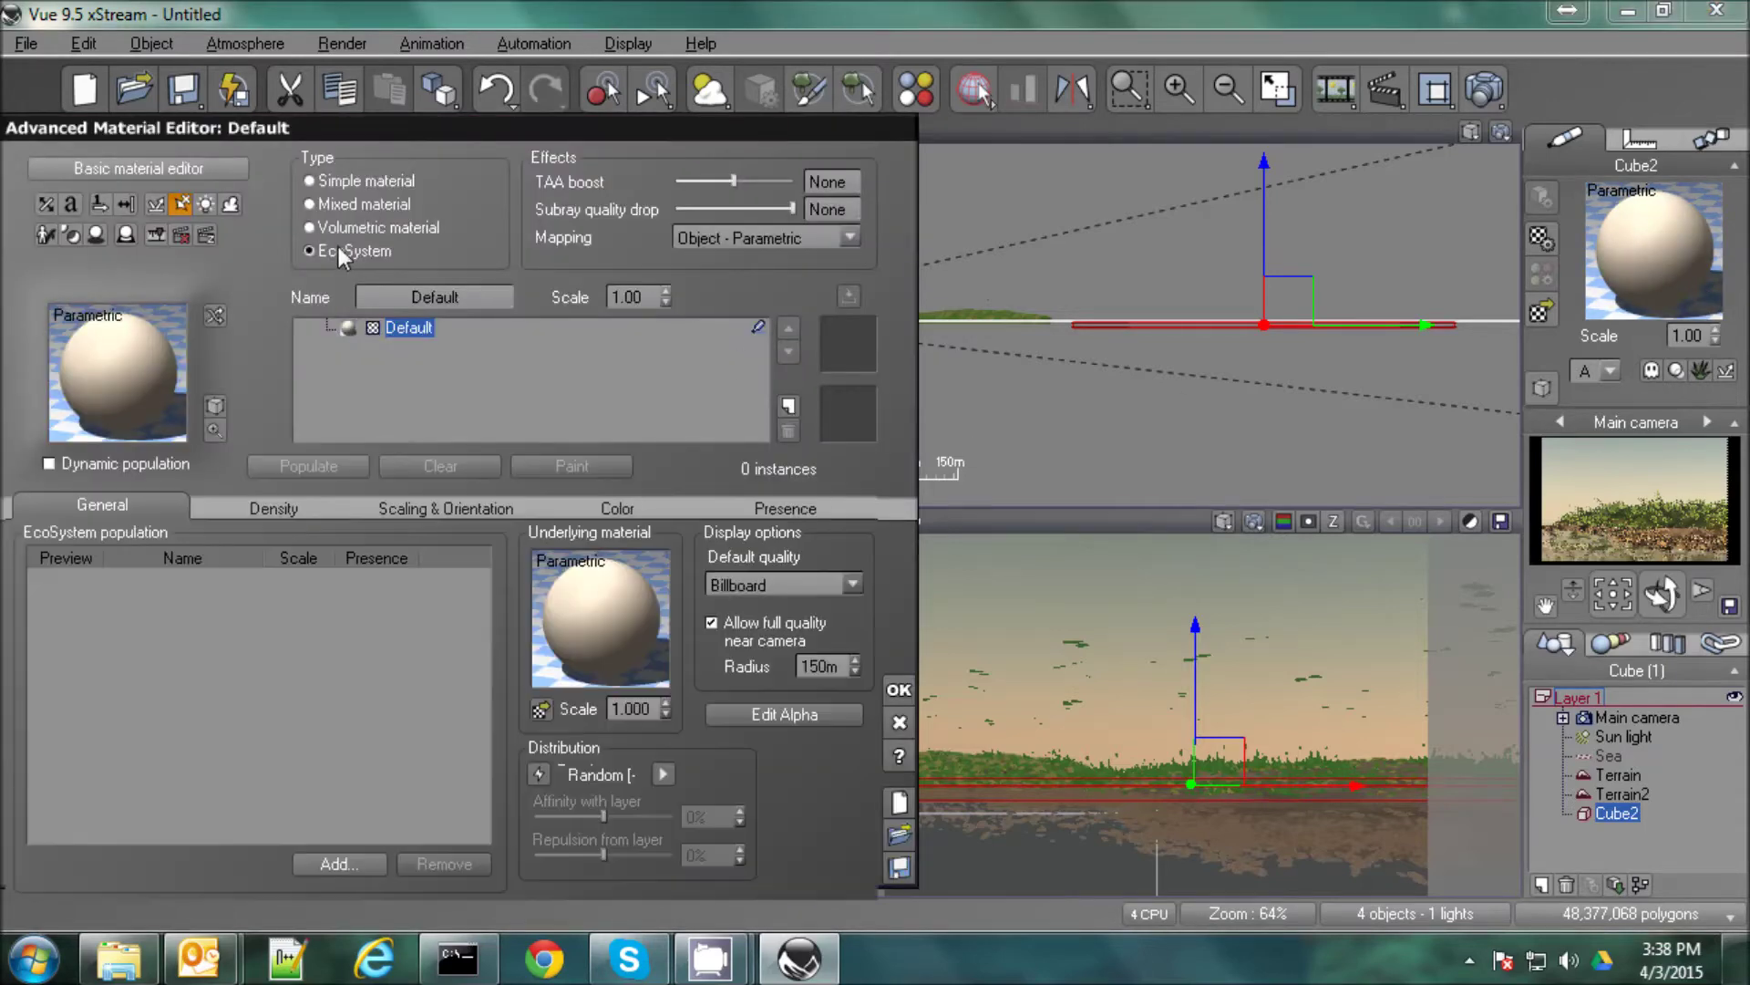
left_click(320, 866)
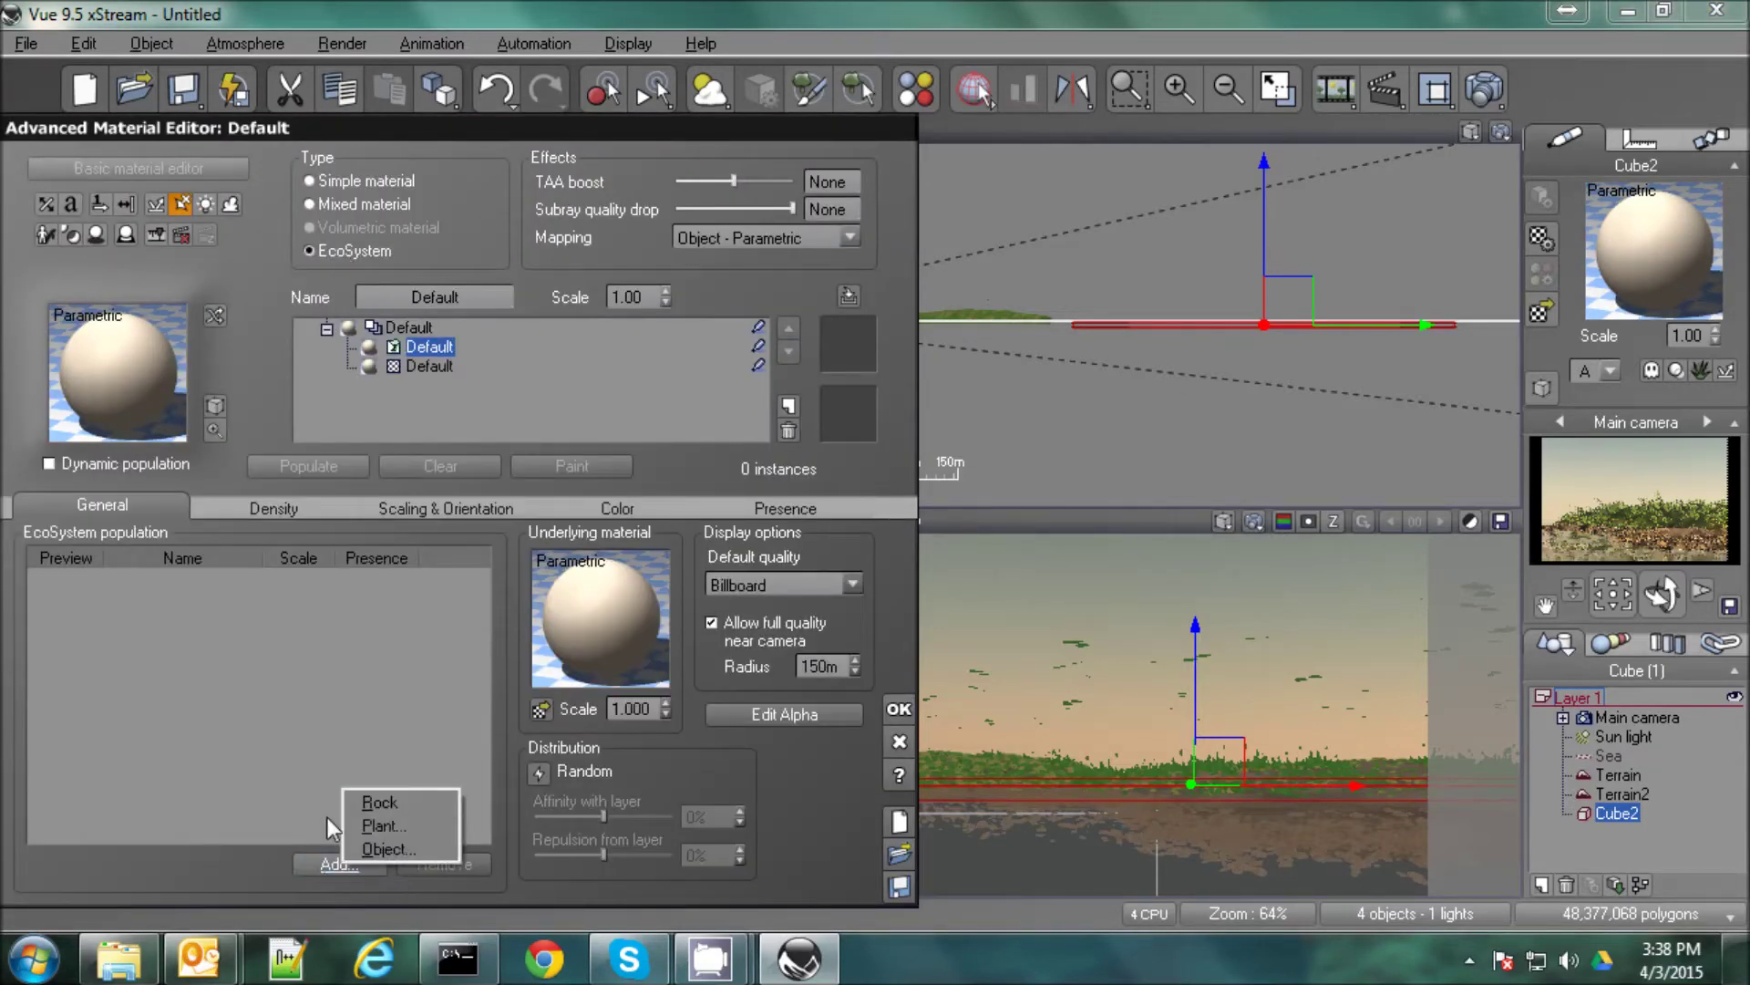
left_click(365, 824)
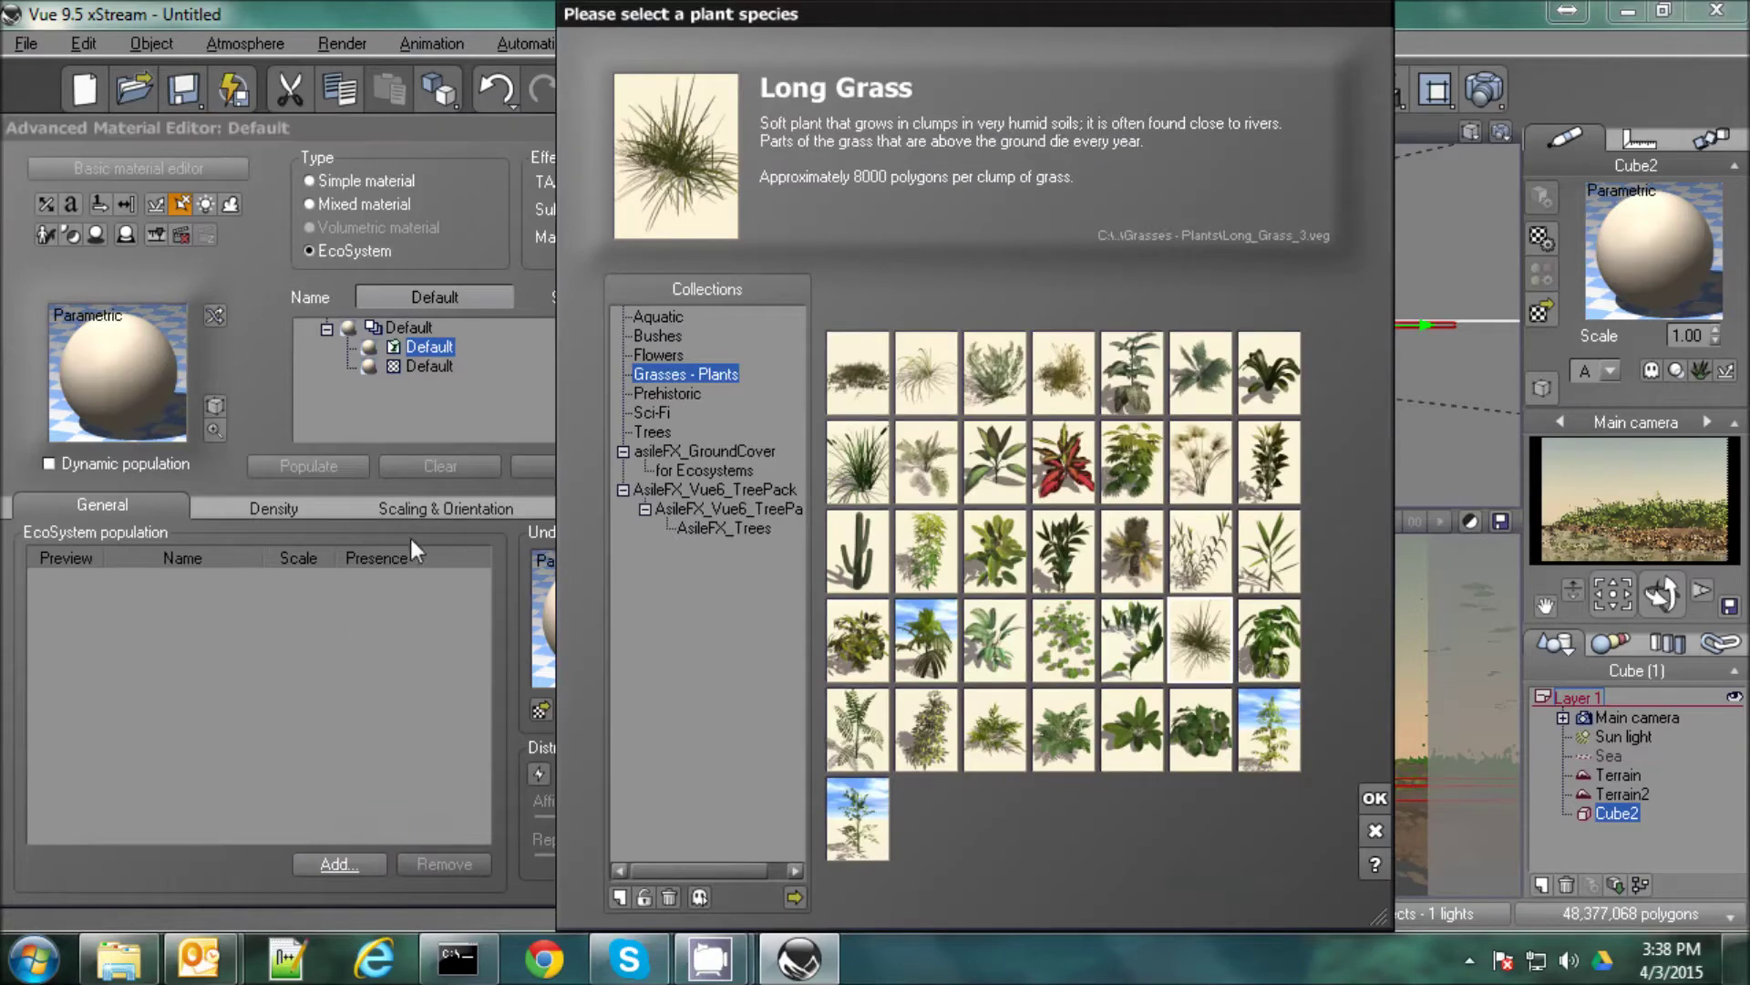
left_click(658, 436)
double_click(1262, 545)
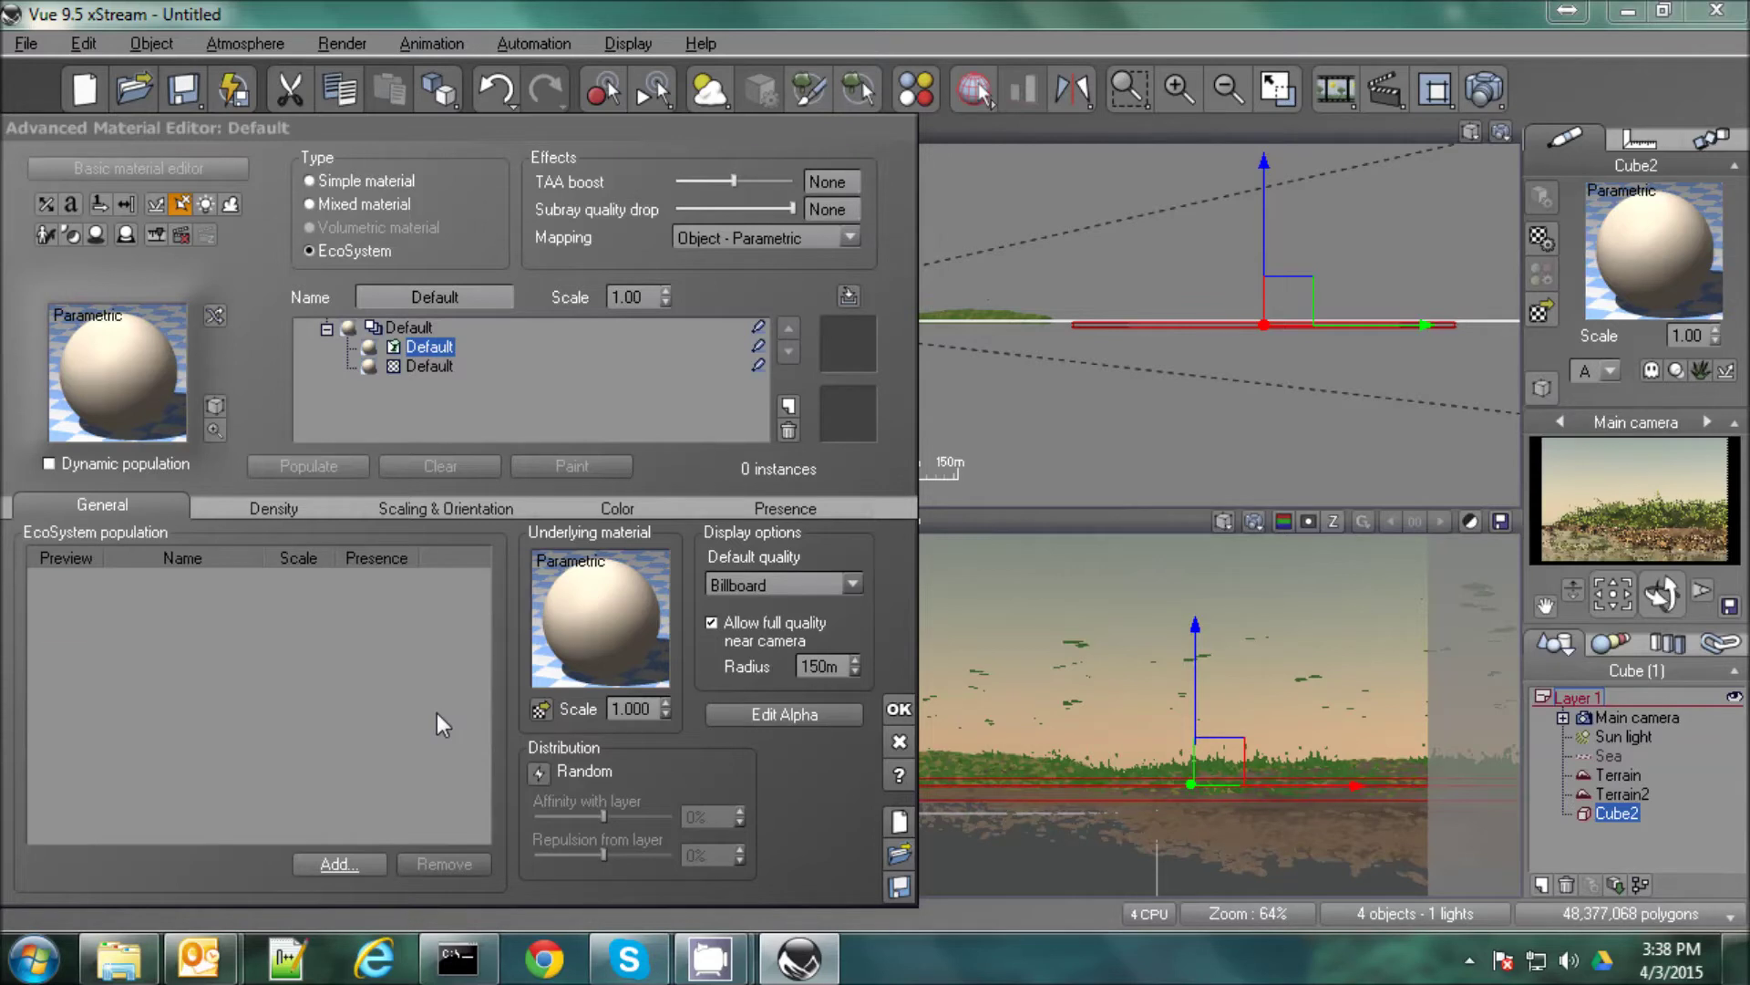
Set the White Oak scale to 1, turn off decay near foreign objects, and populate the slab's EcoSystem.
left_click(289, 608)
type("1")
left_click(287, 470)
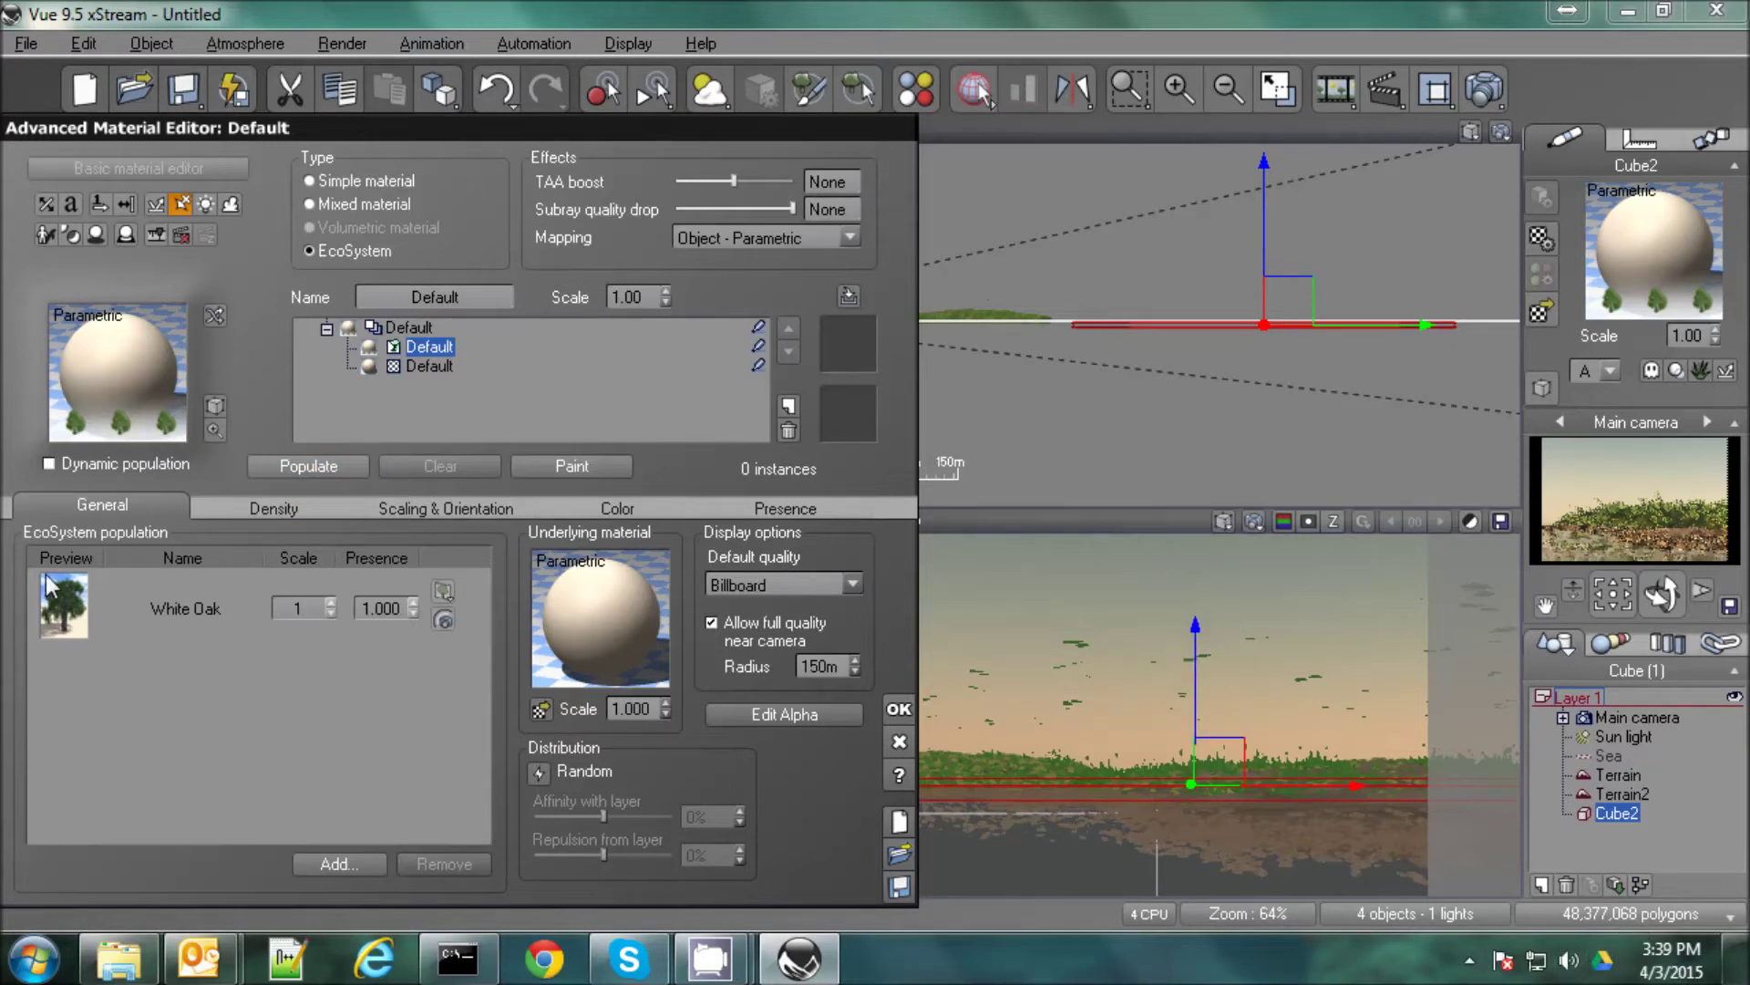
left_click(264, 506)
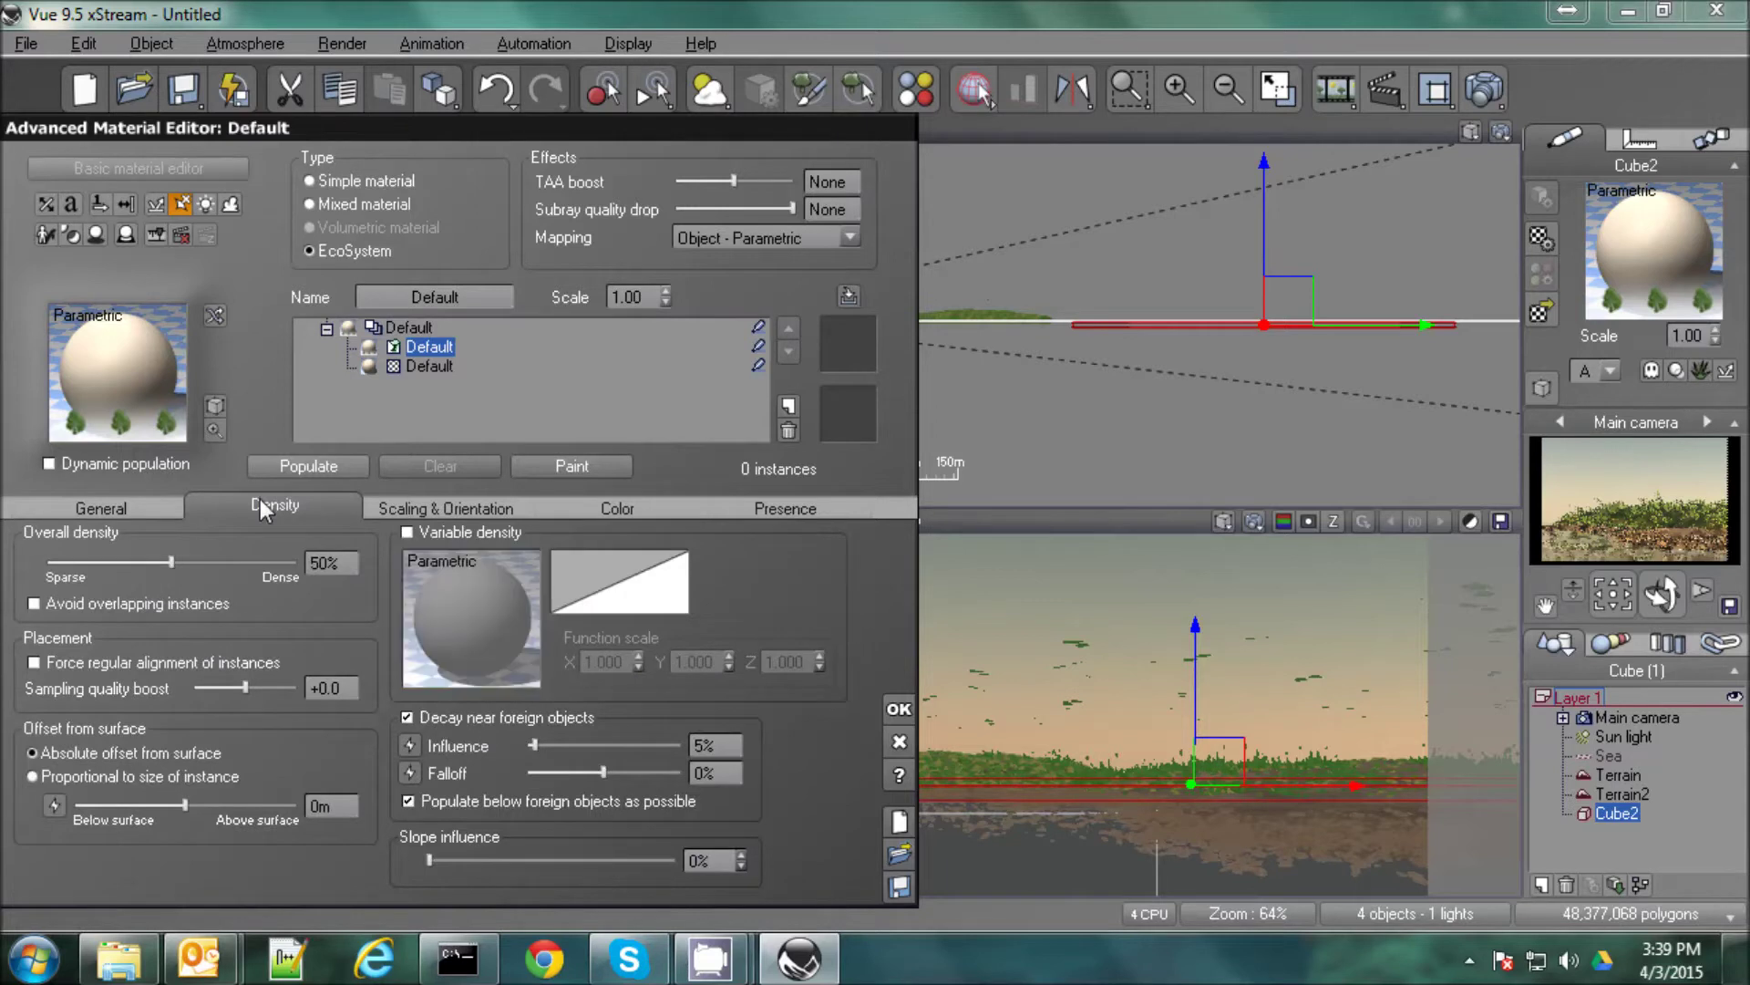
left_click(419, 720)
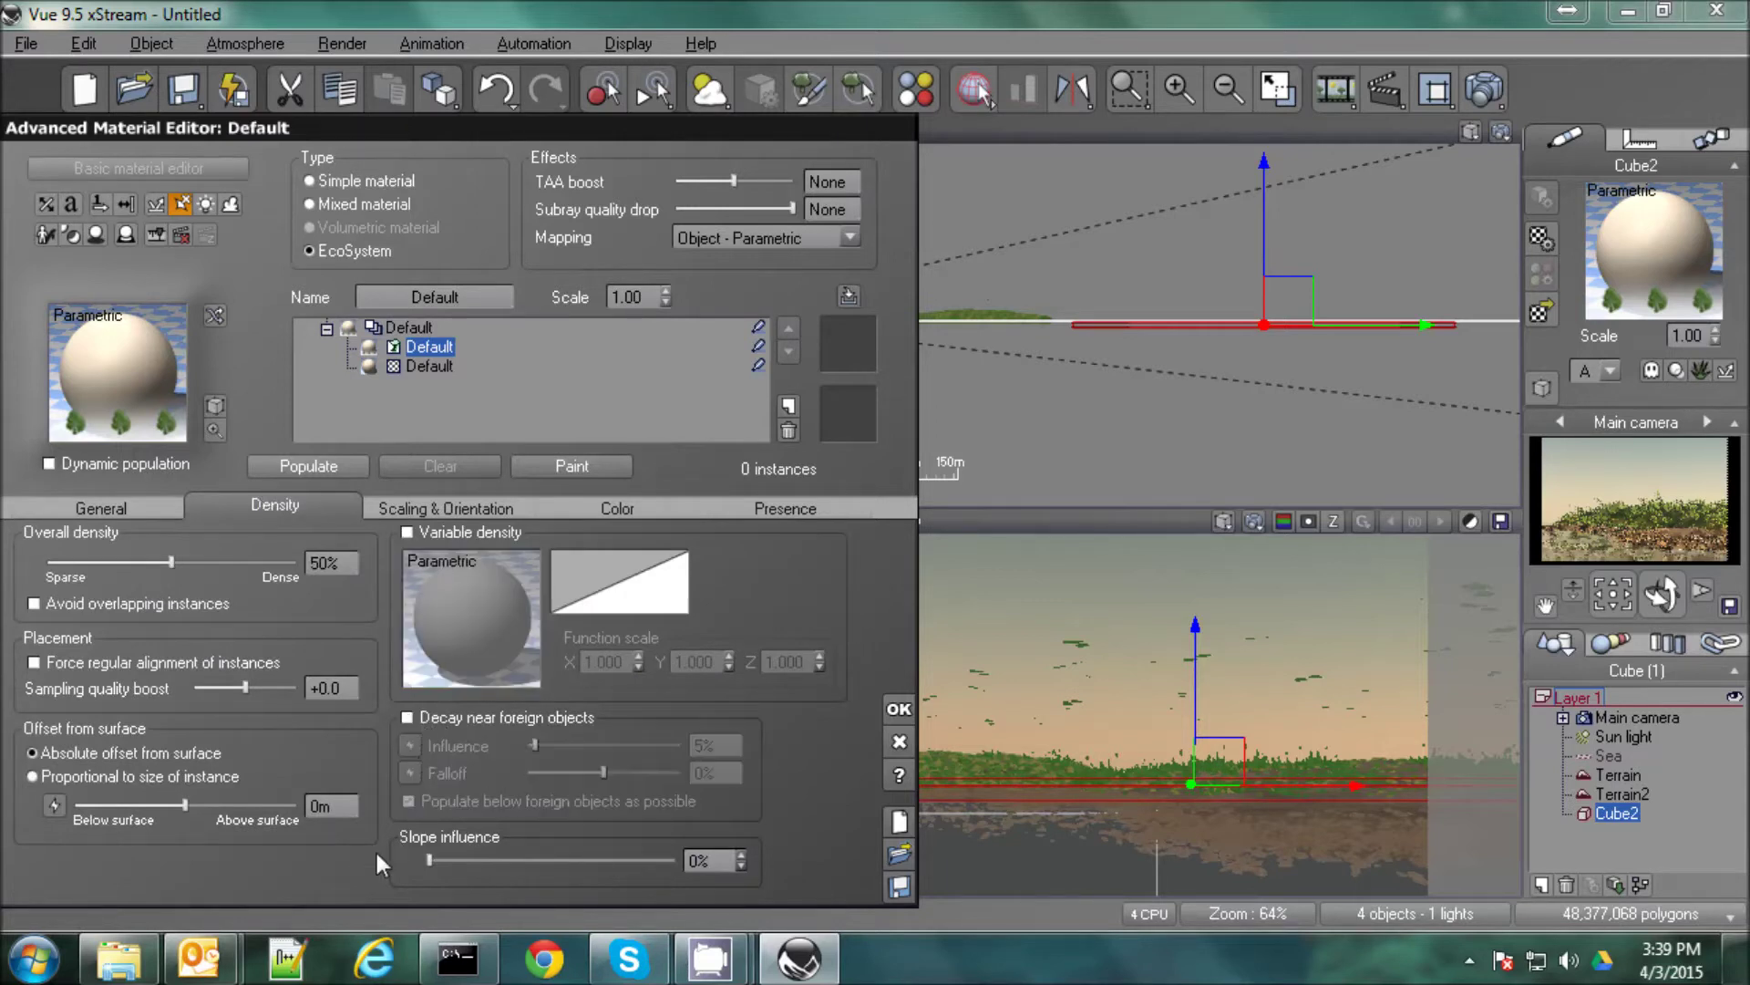
left_click(306, 468)
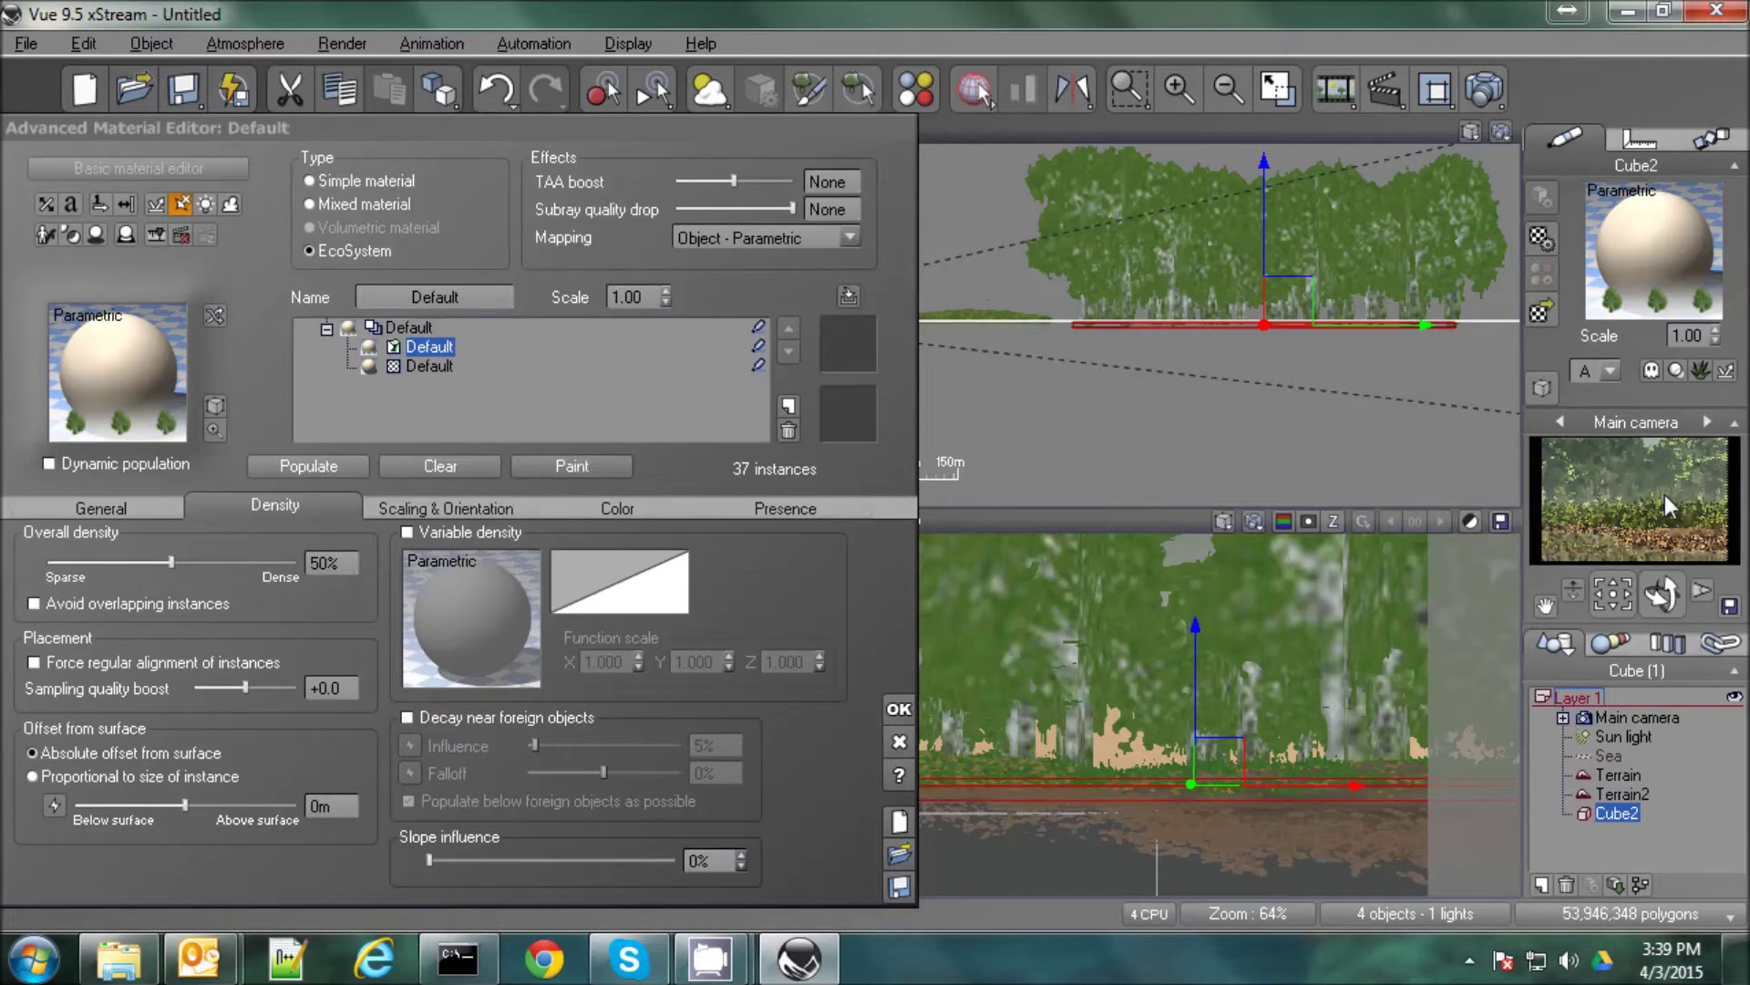
Set the tree EcoSystem's maximum size variation to 1.600, repopulate it, and accept the slab's material.
left_click(99, 509)
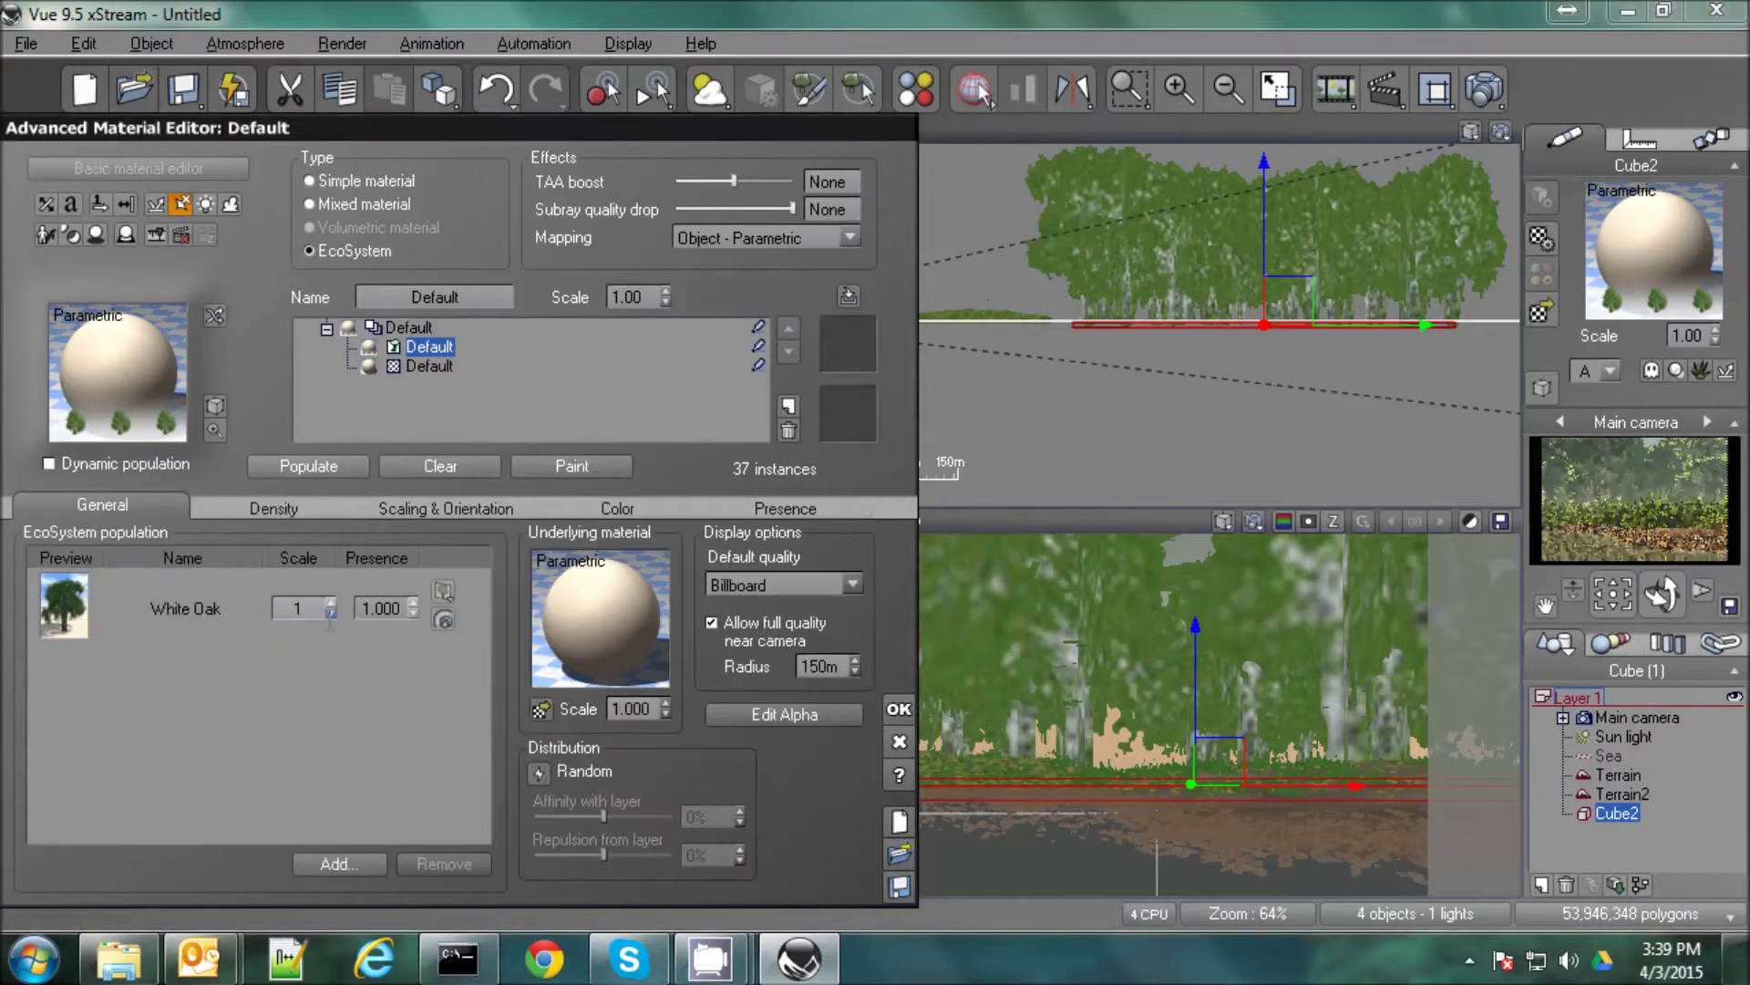
left_click(446, 507)
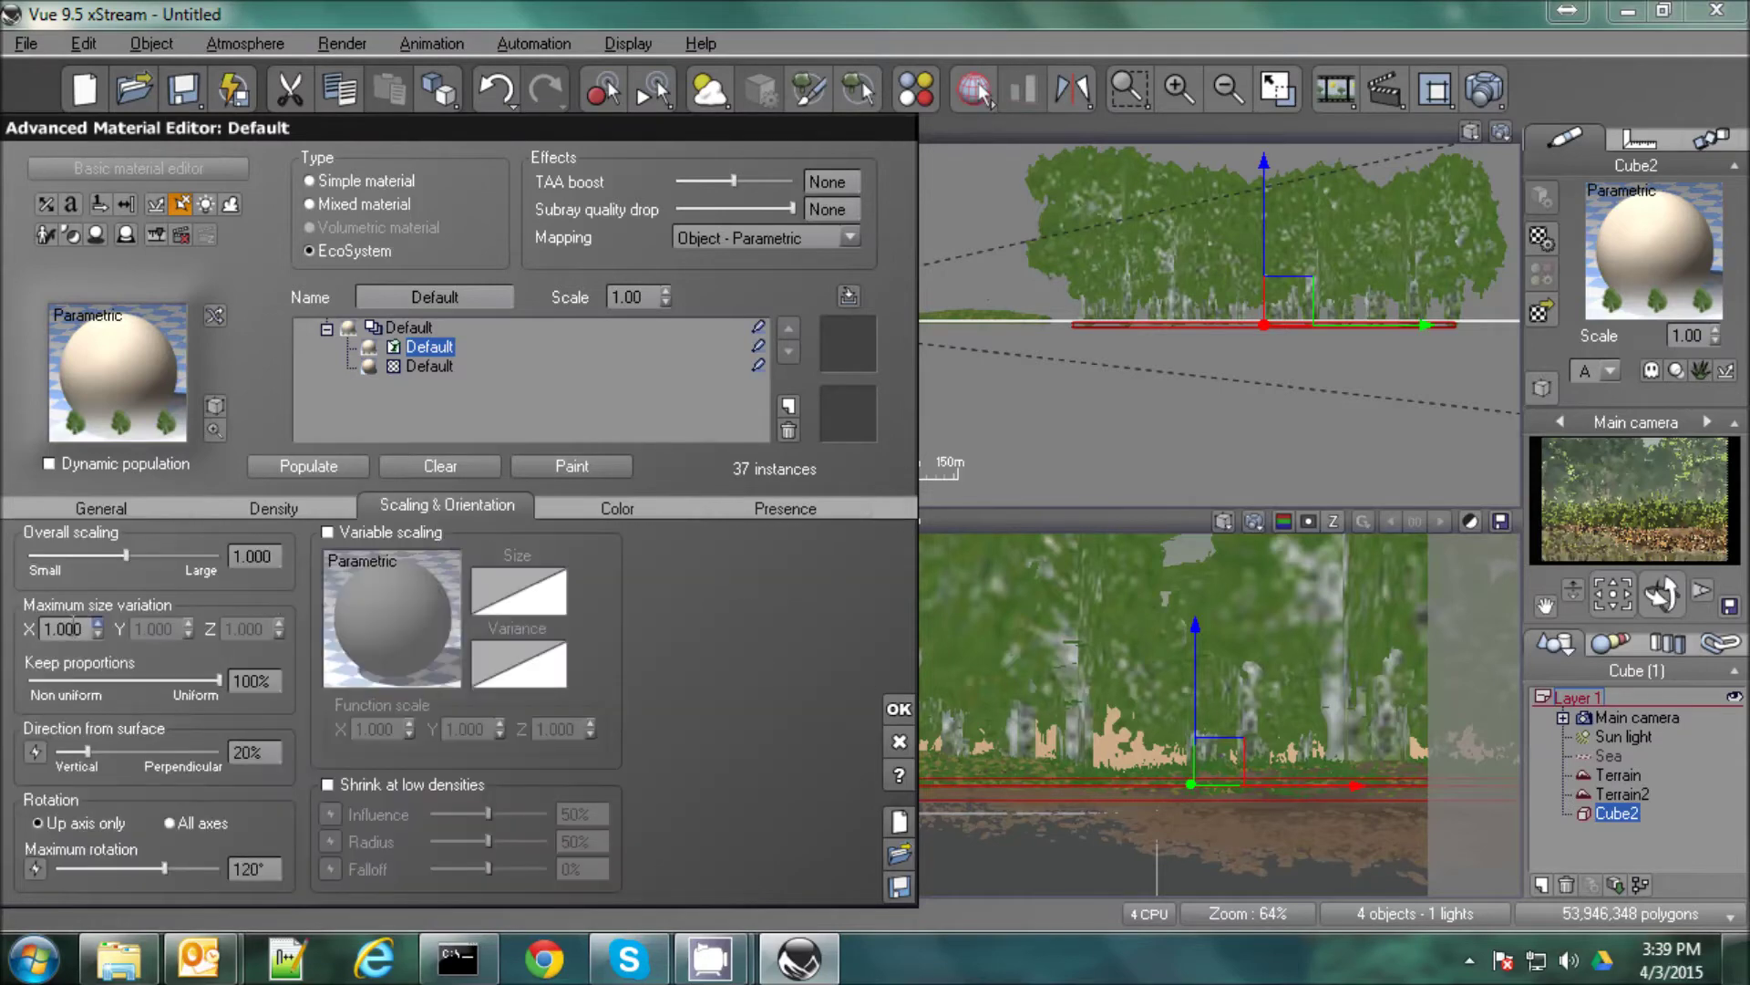
left_click(98, 625)
left_click(308, 466)
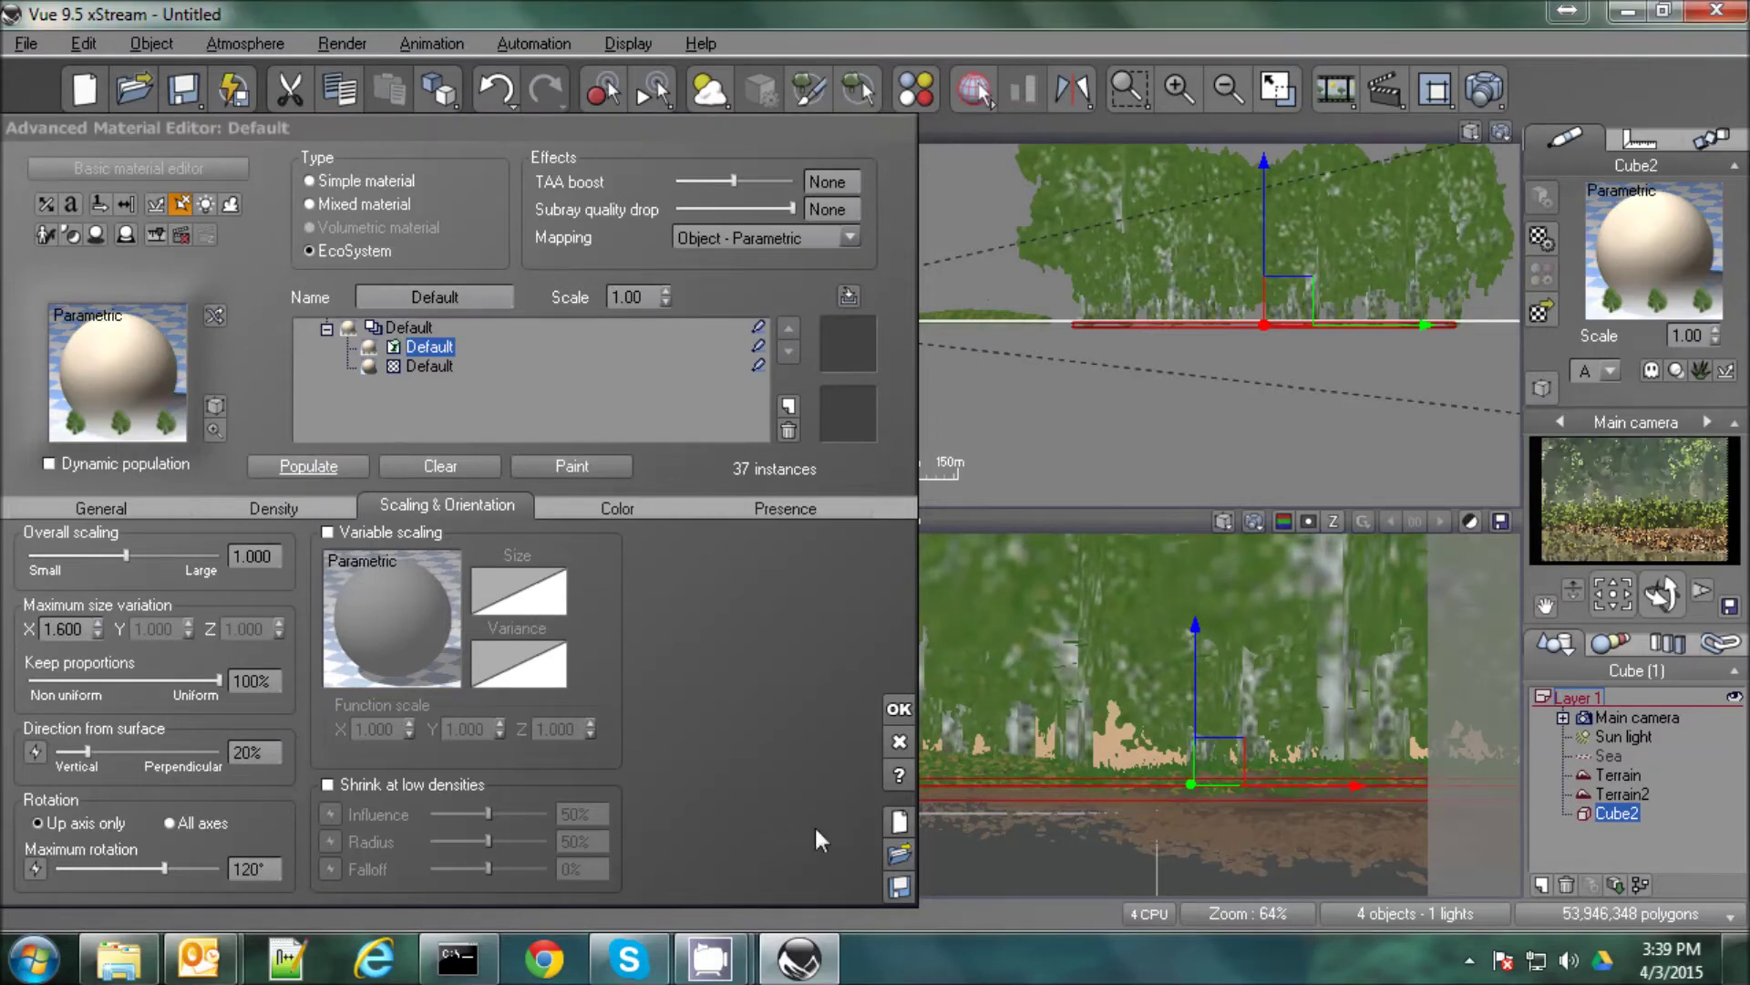
left_click(897, 710)
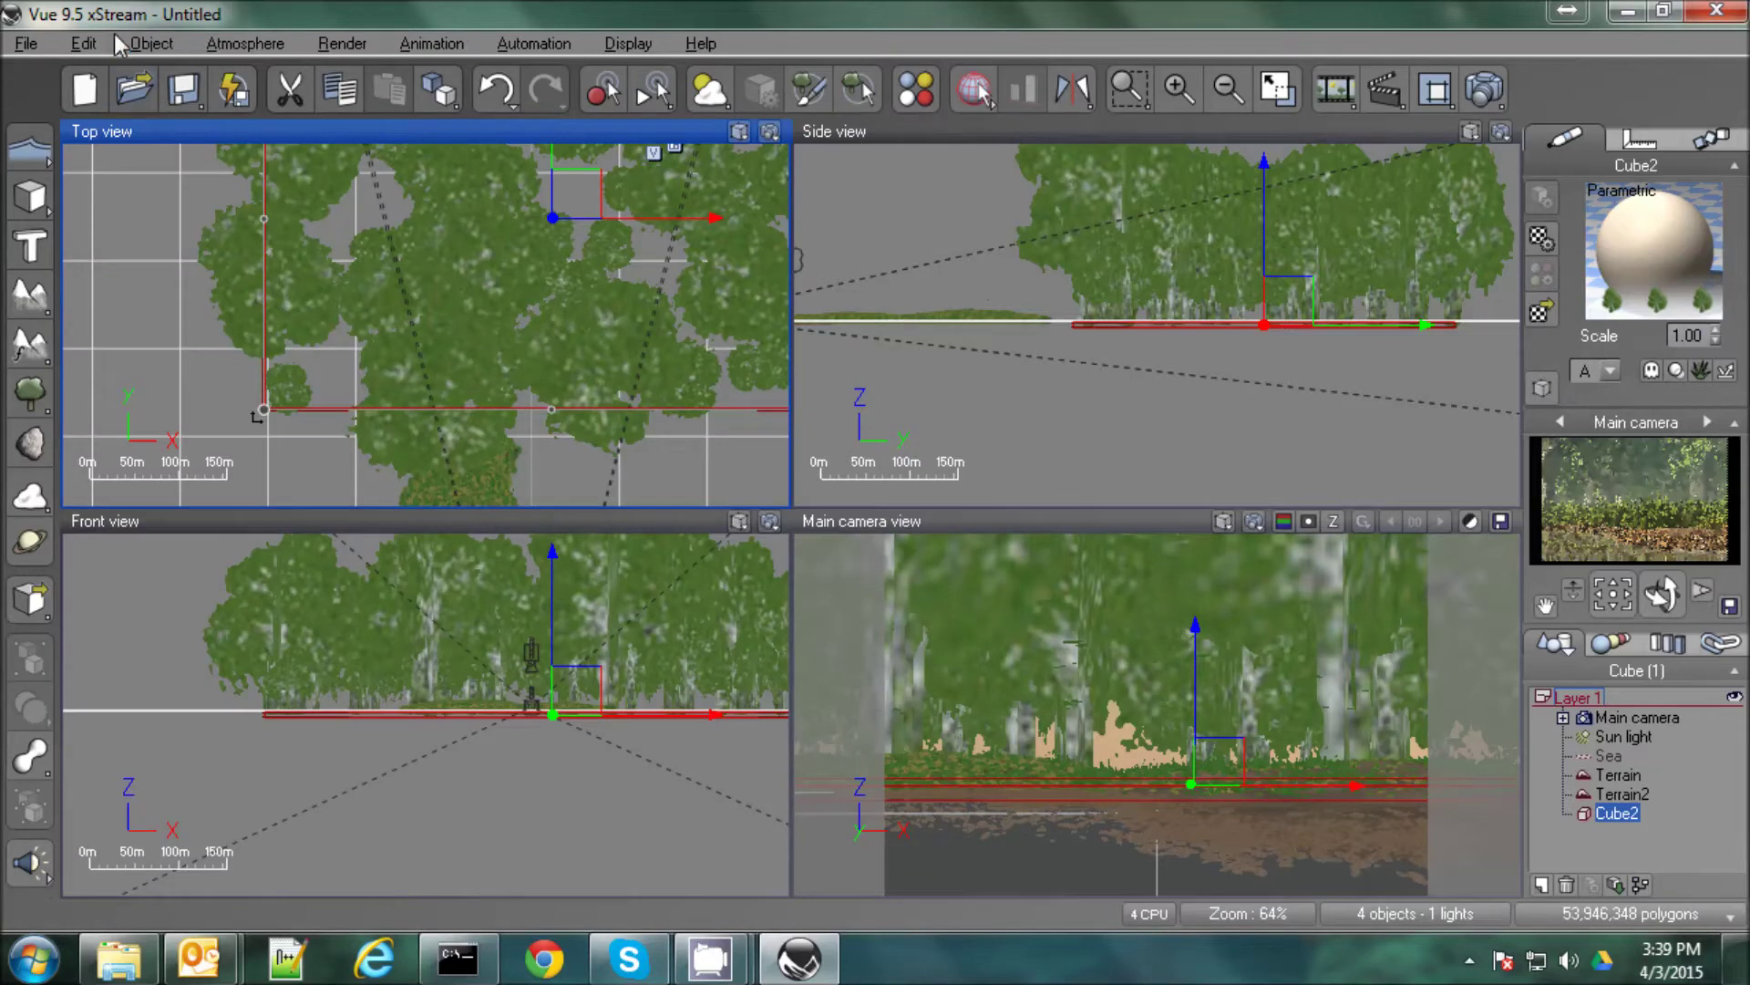
Load the Classic Day atmosphere from the Spectral Sunshine collection.
left_click(711, 96)
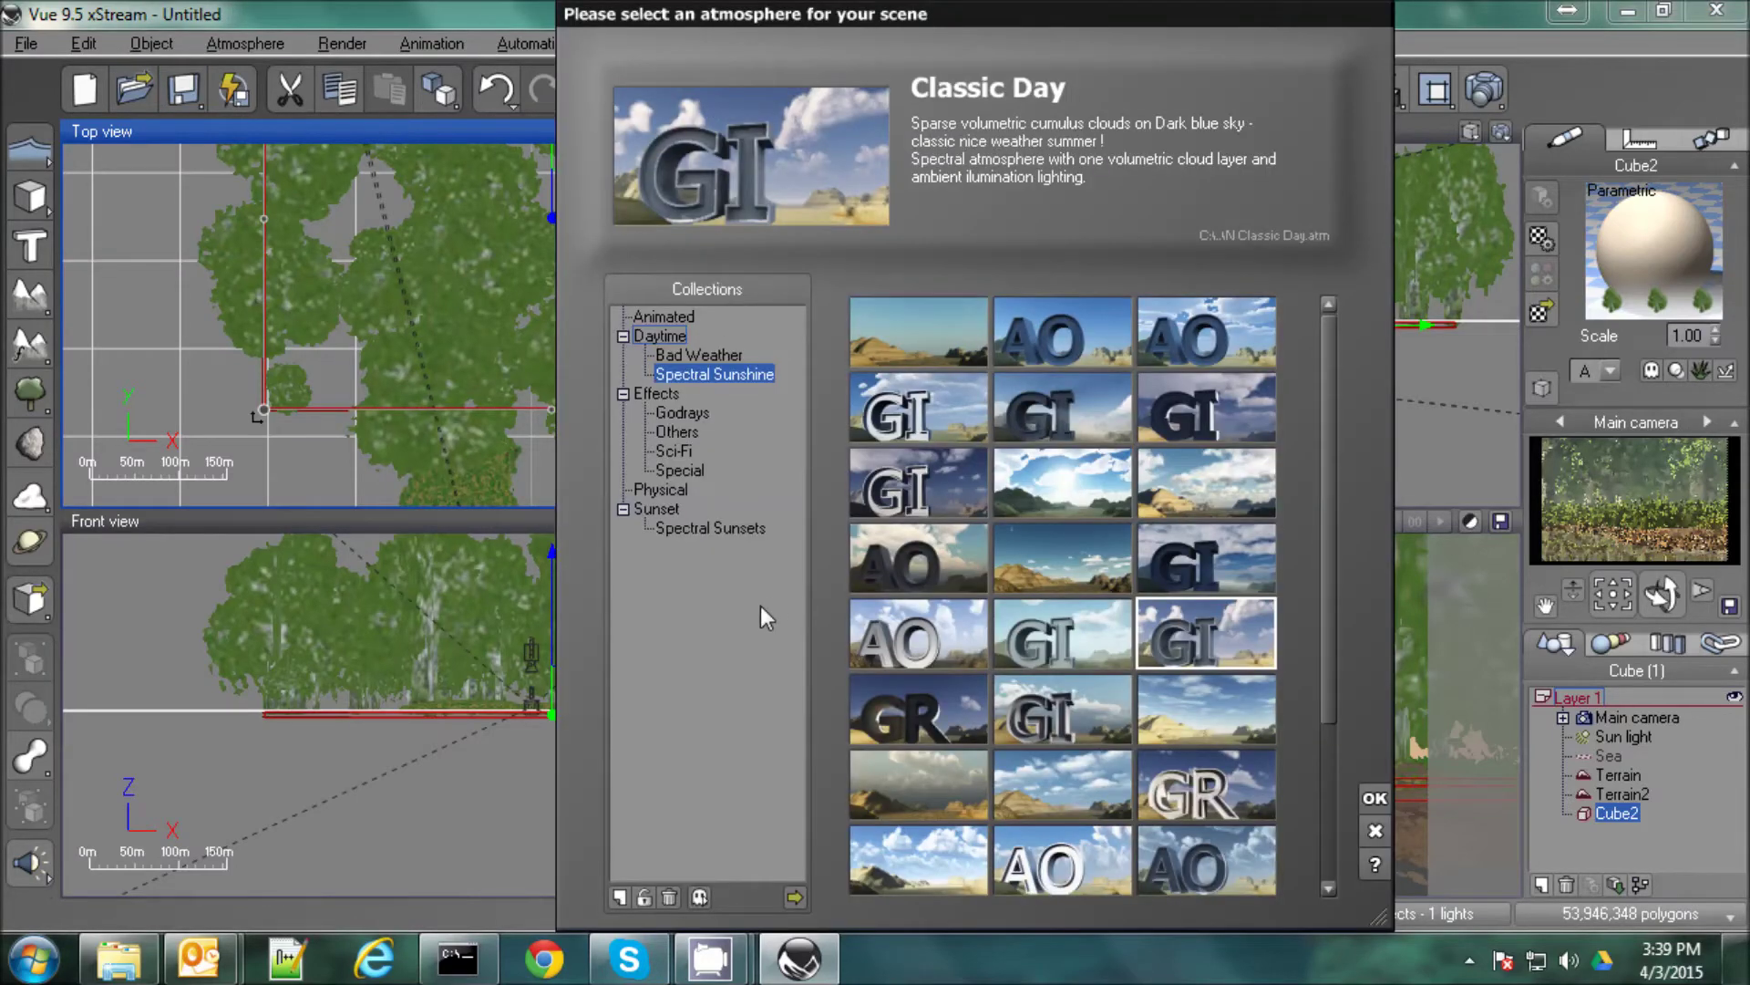
double_click(1206, 640)
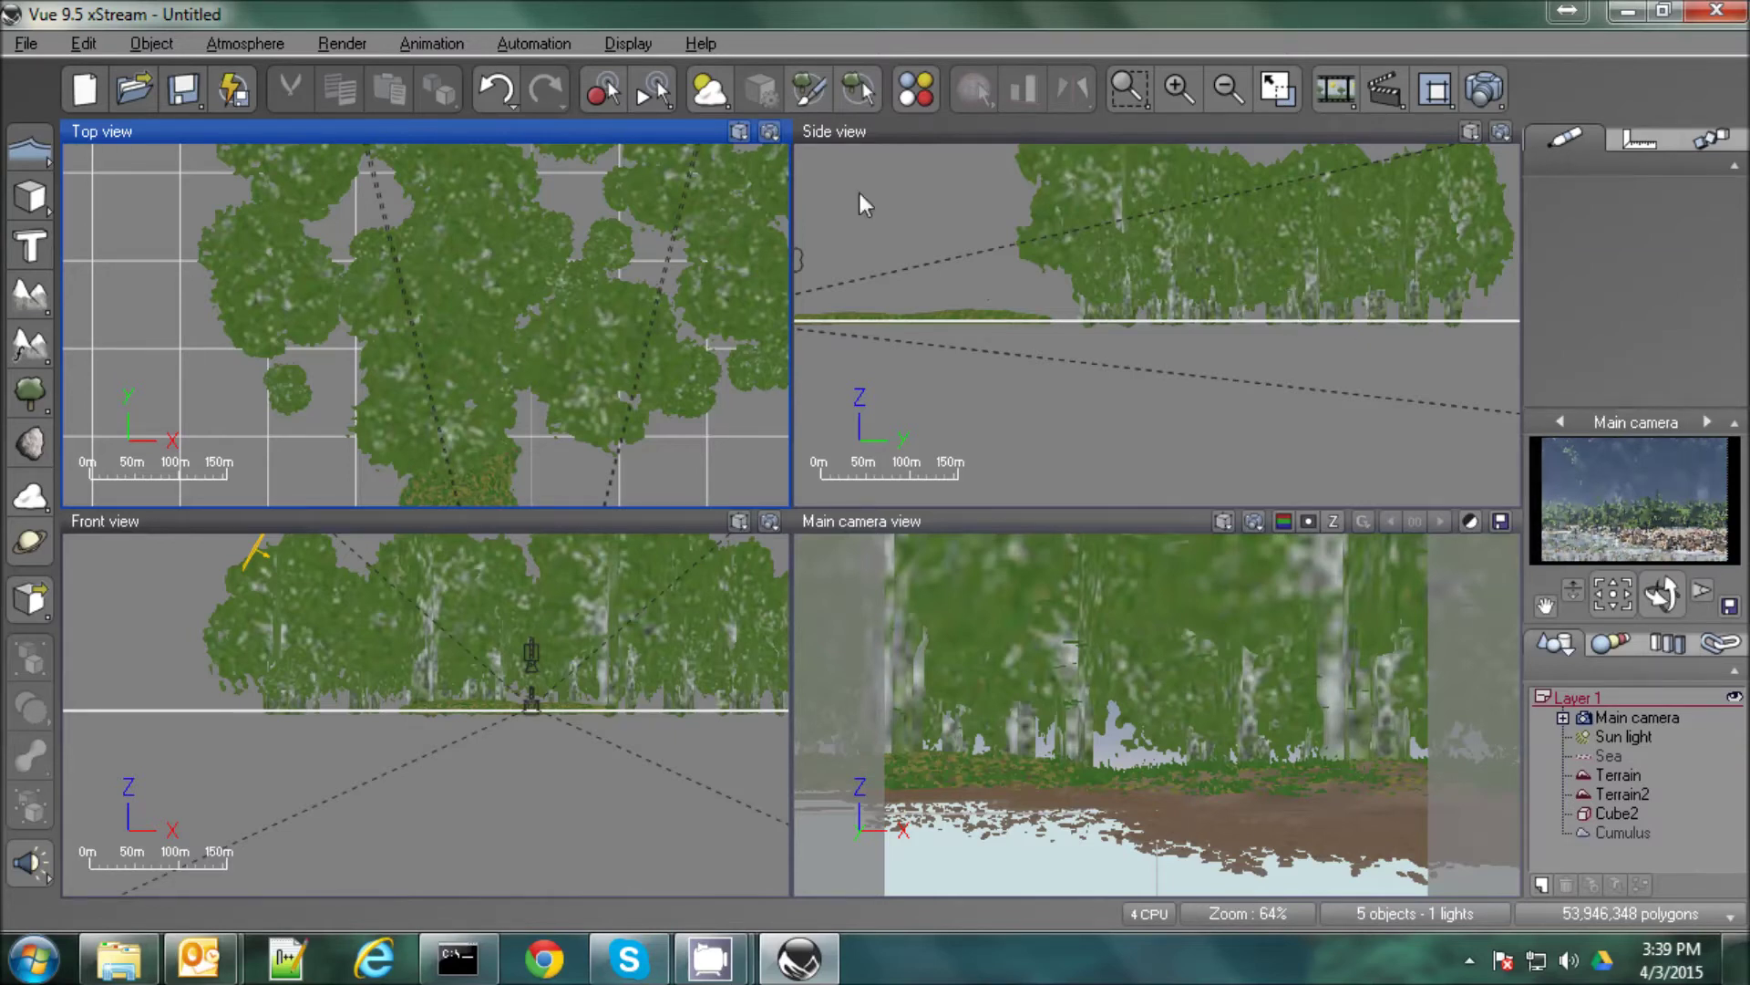
Load the Danger in the Air atmosphere from the Spectral Sunshine collection.
left_click(702, 93)
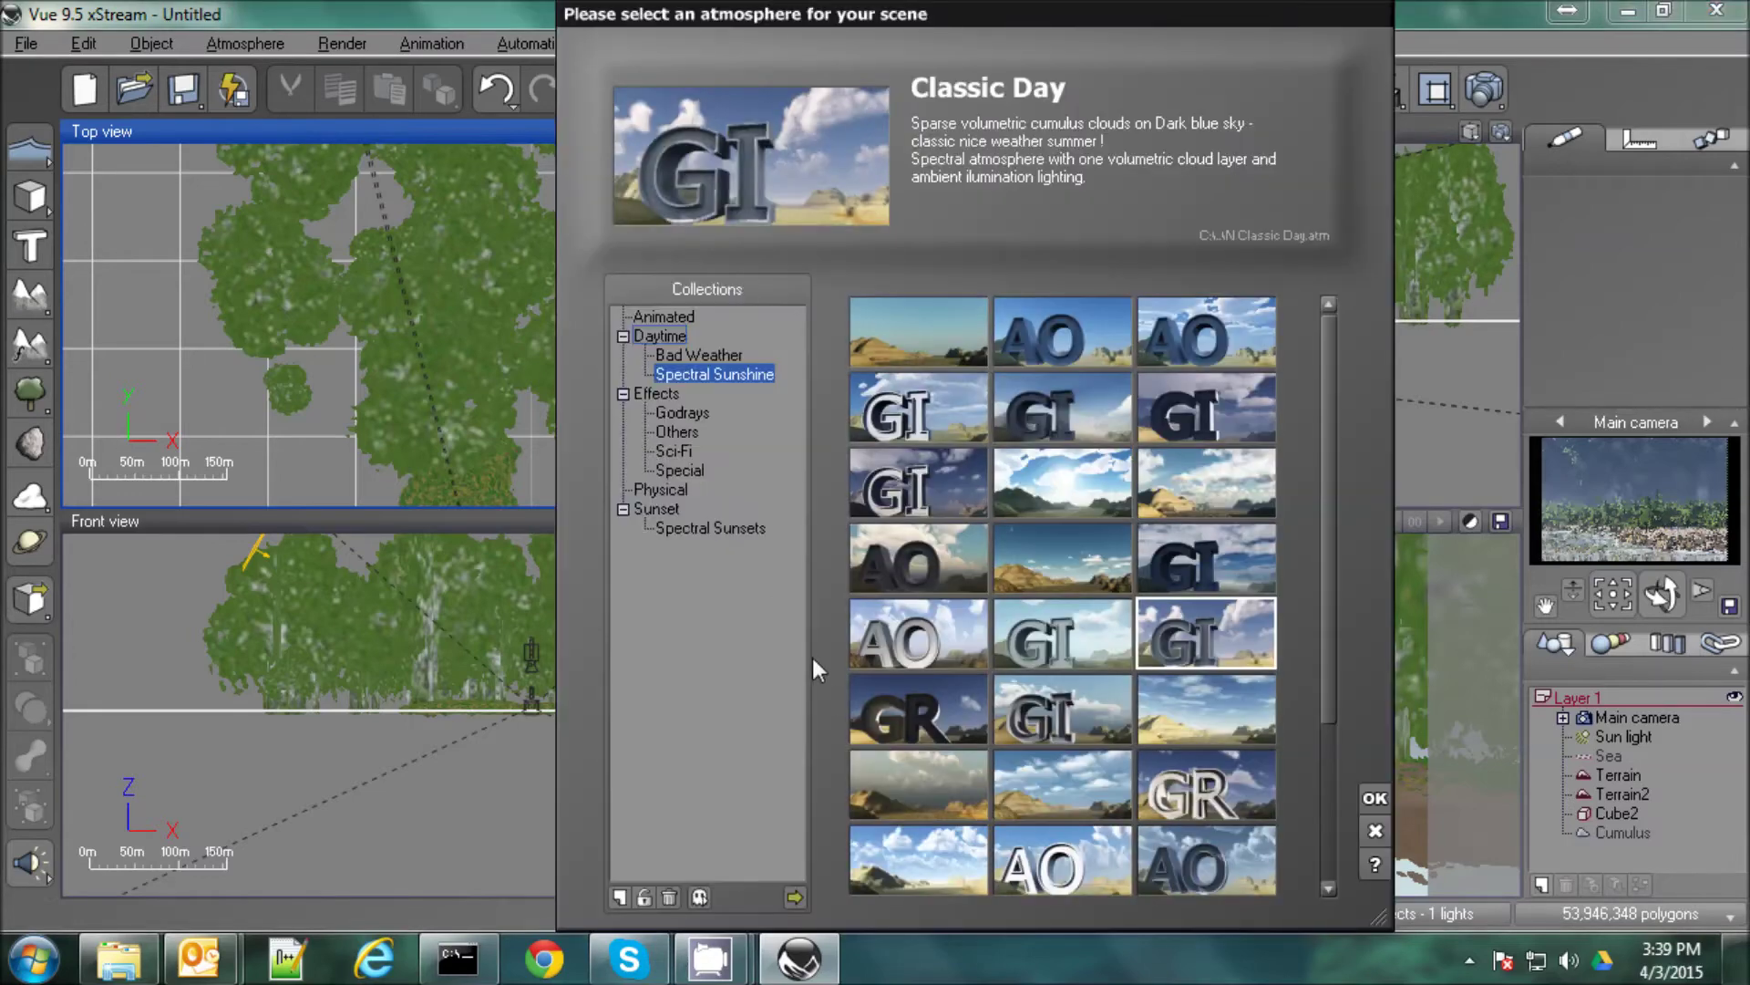
left_click(899, 707)
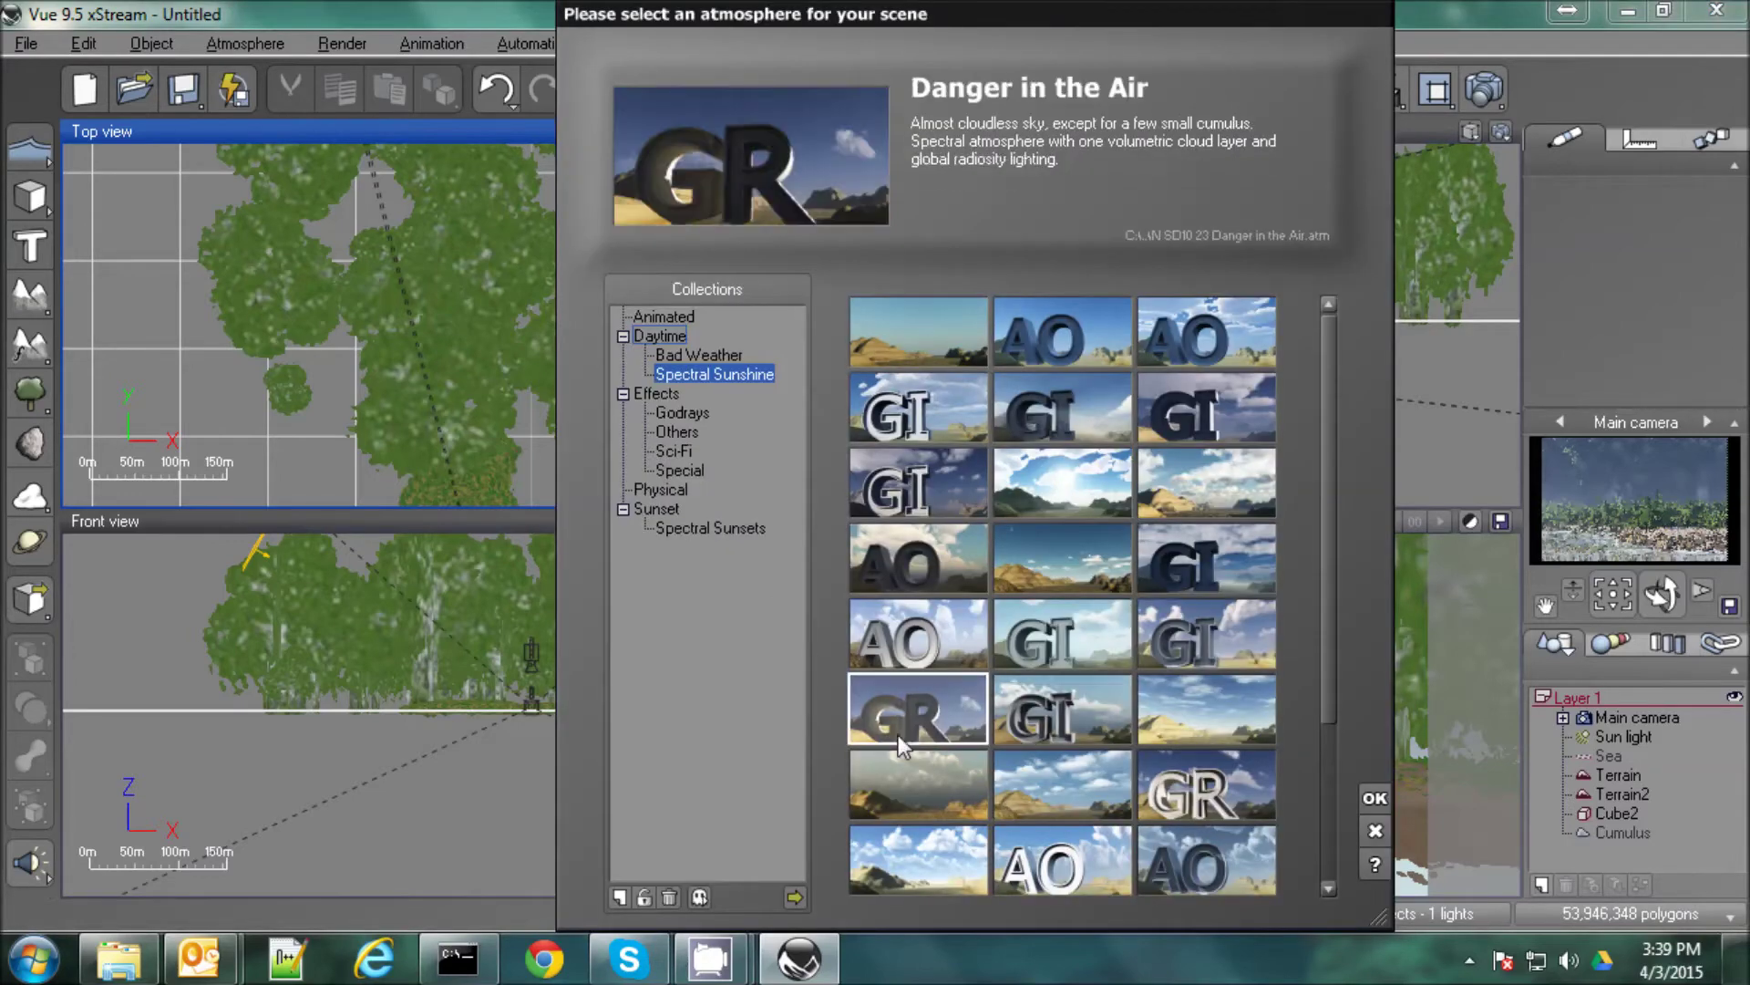
left_click(1375, 798)
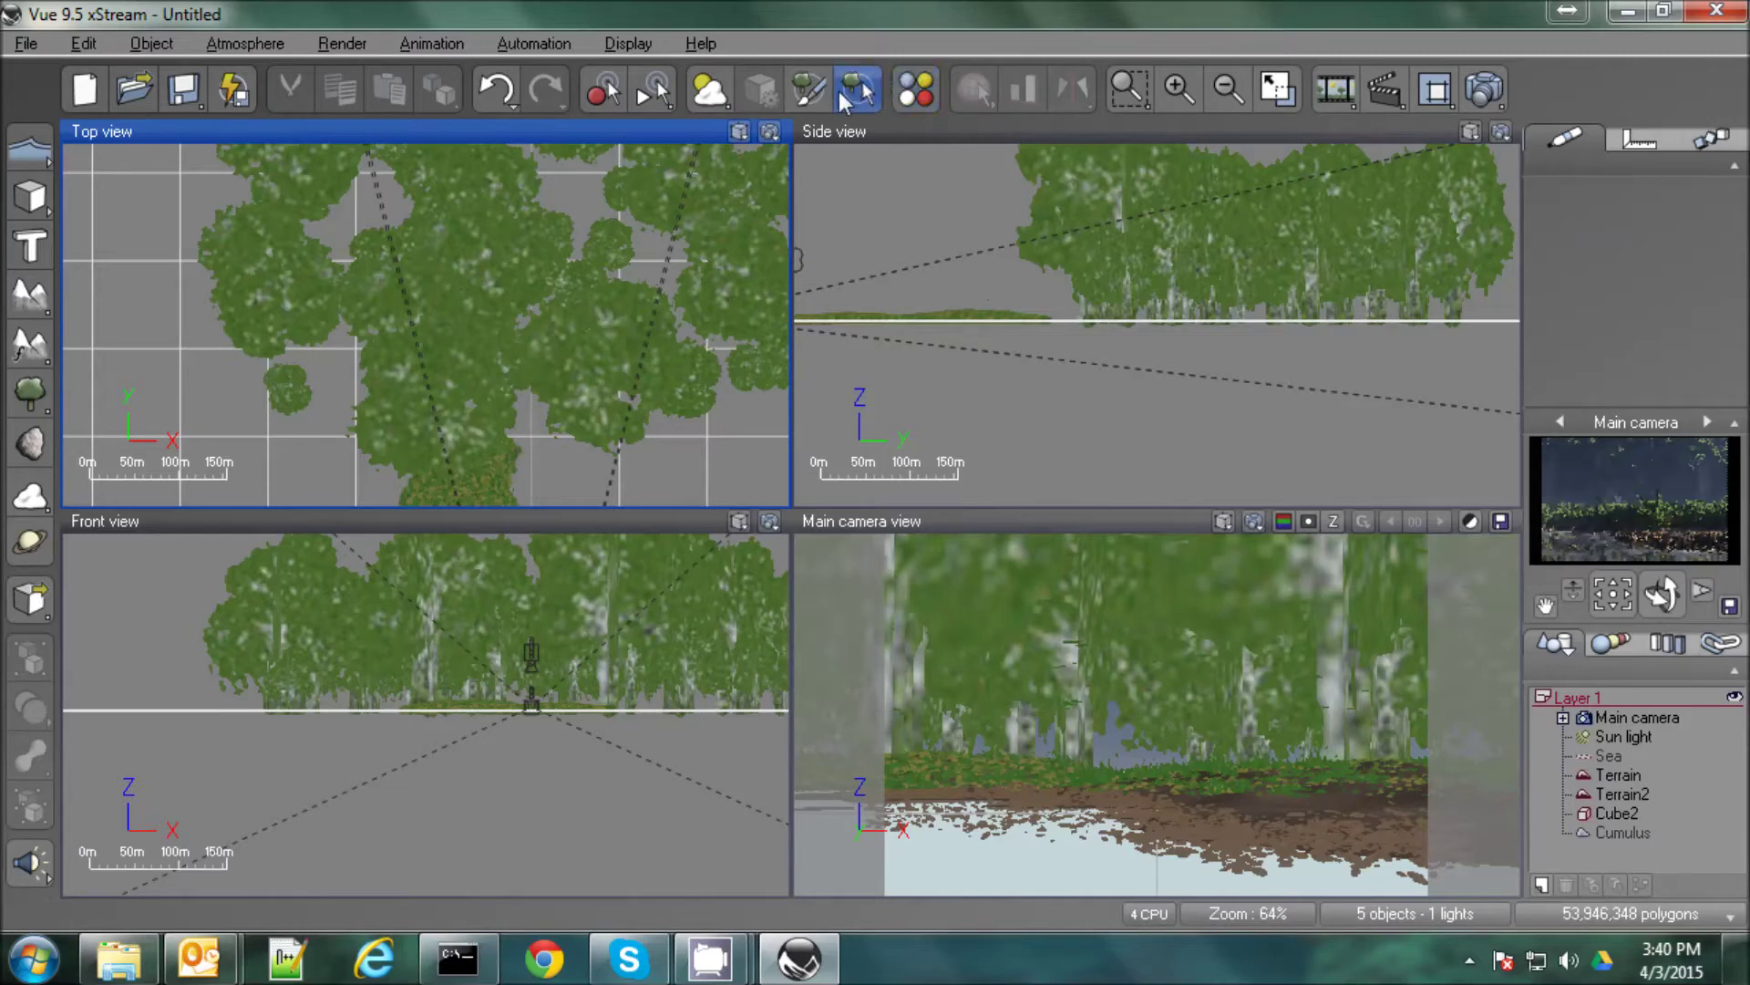
Load the Fair Weather atmosphere from the Spectral Sunshine collection.
left_click(709, 91)
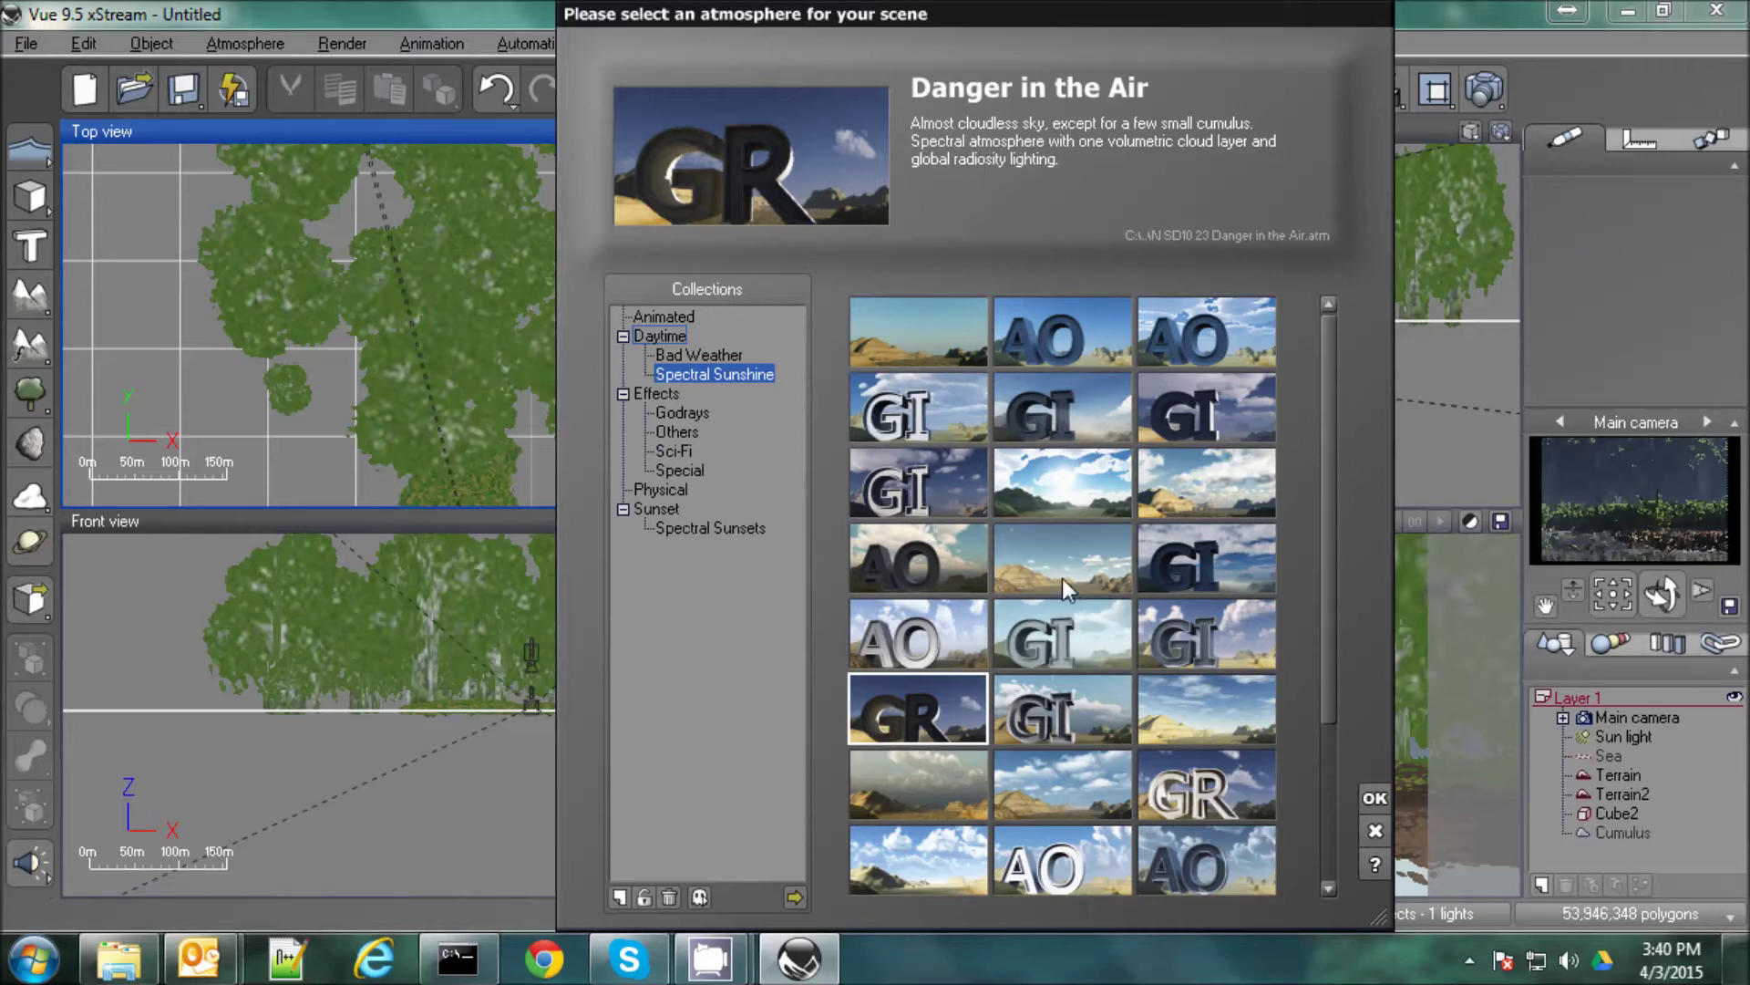
left_click(1203, 806)
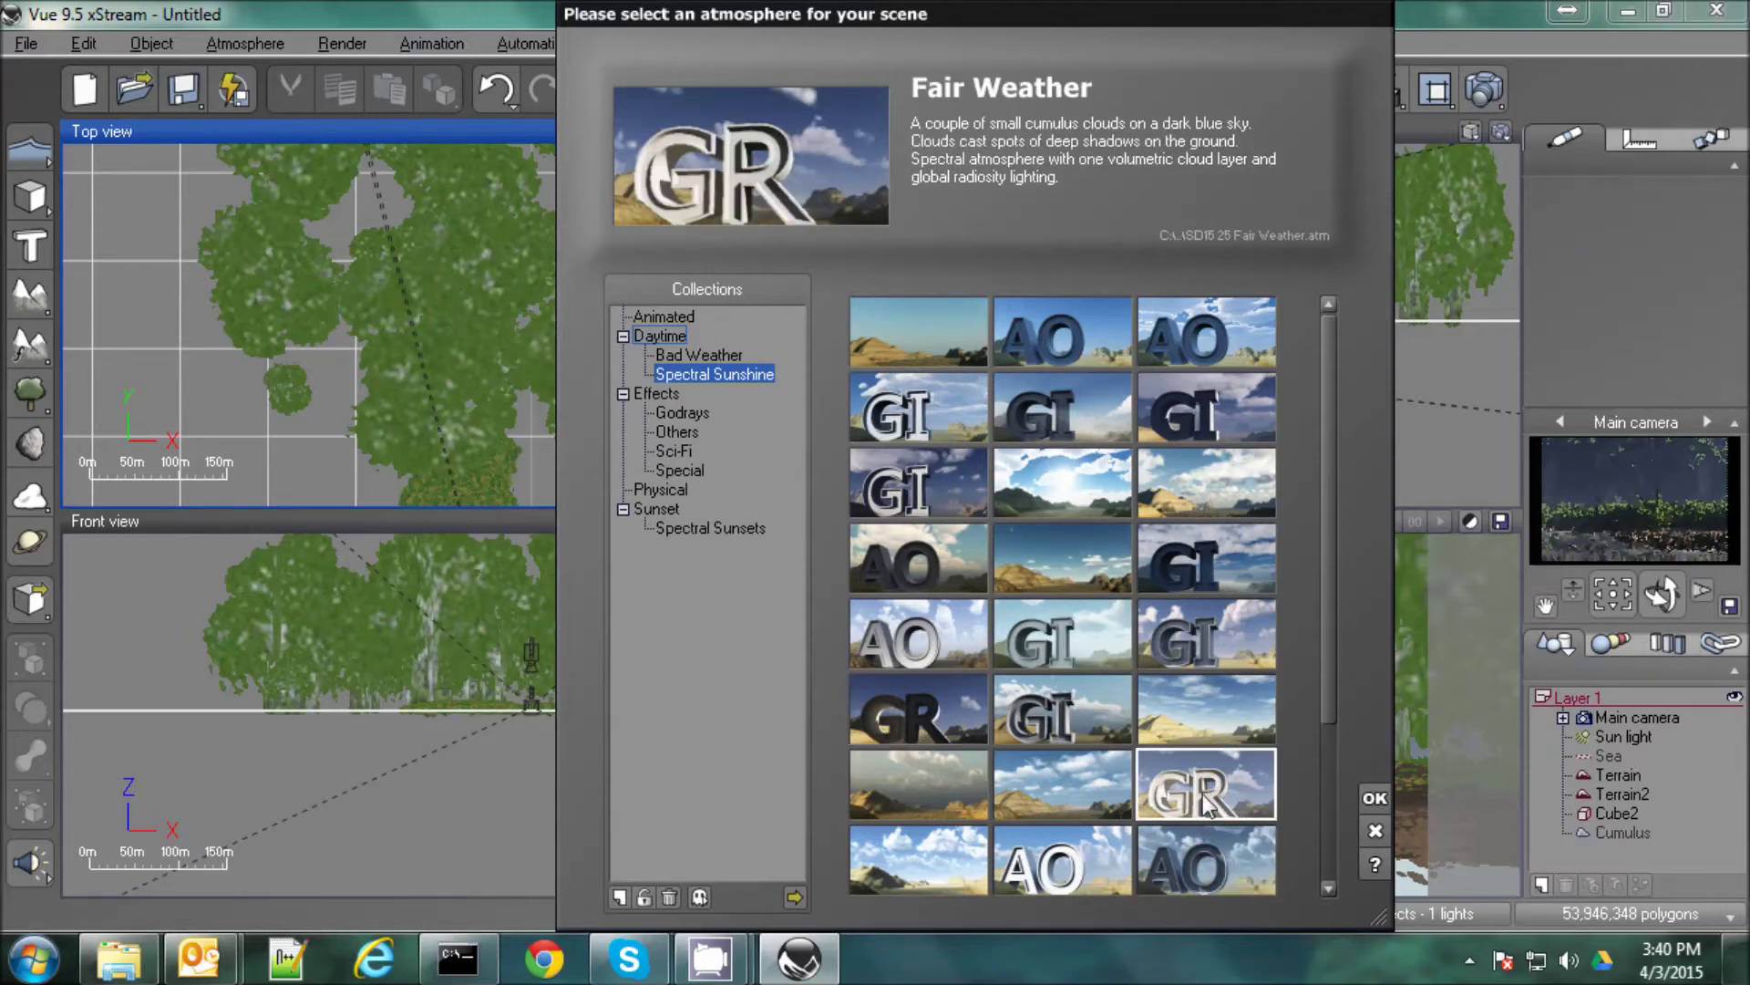
double_click(1200, 795)
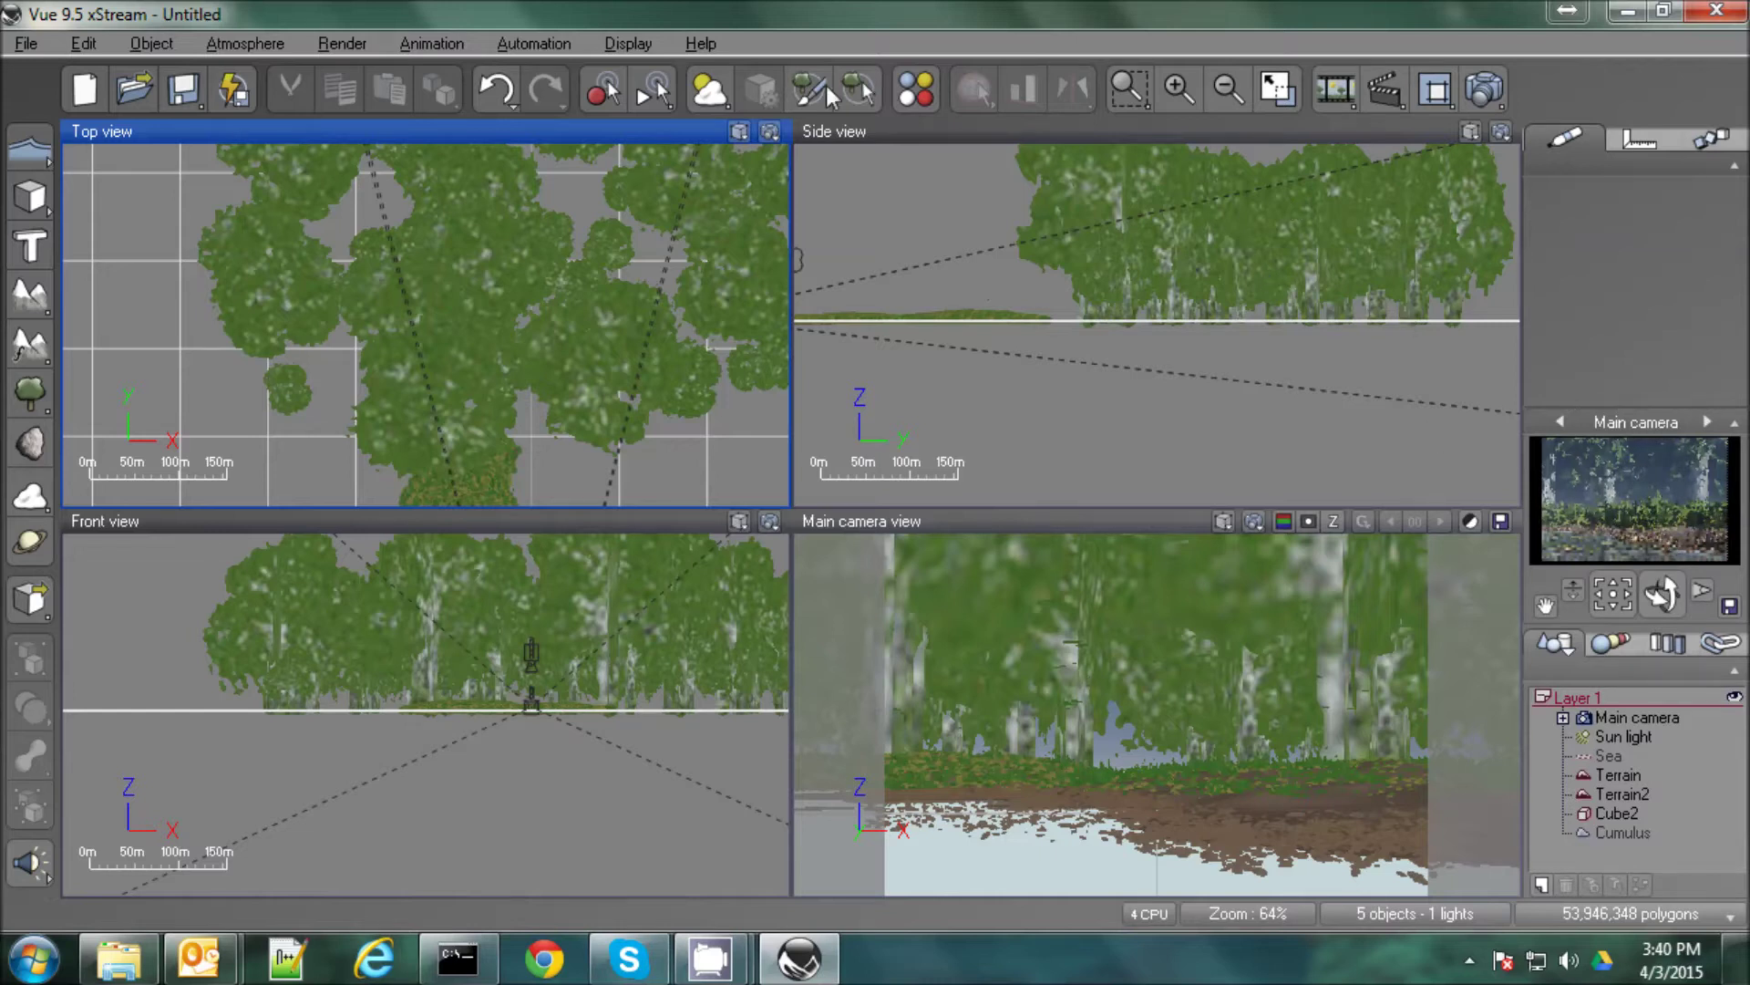
Set the Fair Weather atmosphere's aerial perspective to 10.00 and accept the atmosphere settings.
left_click(710, 89)
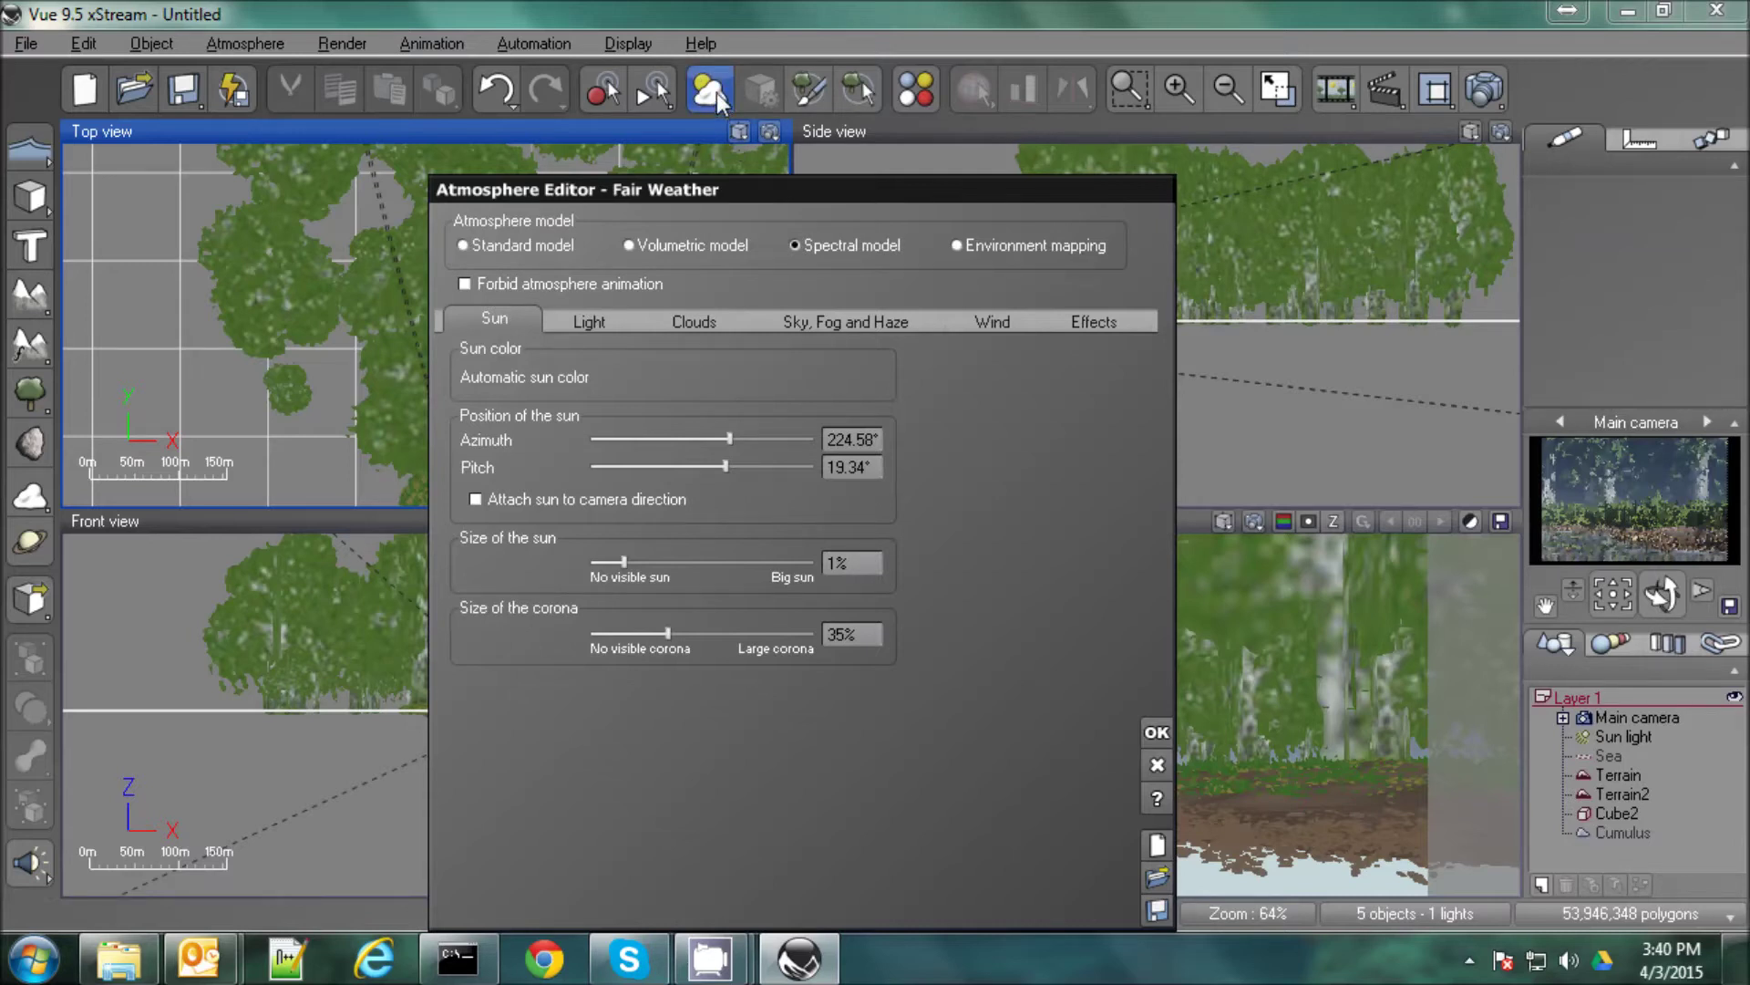
left_click(823, 324)
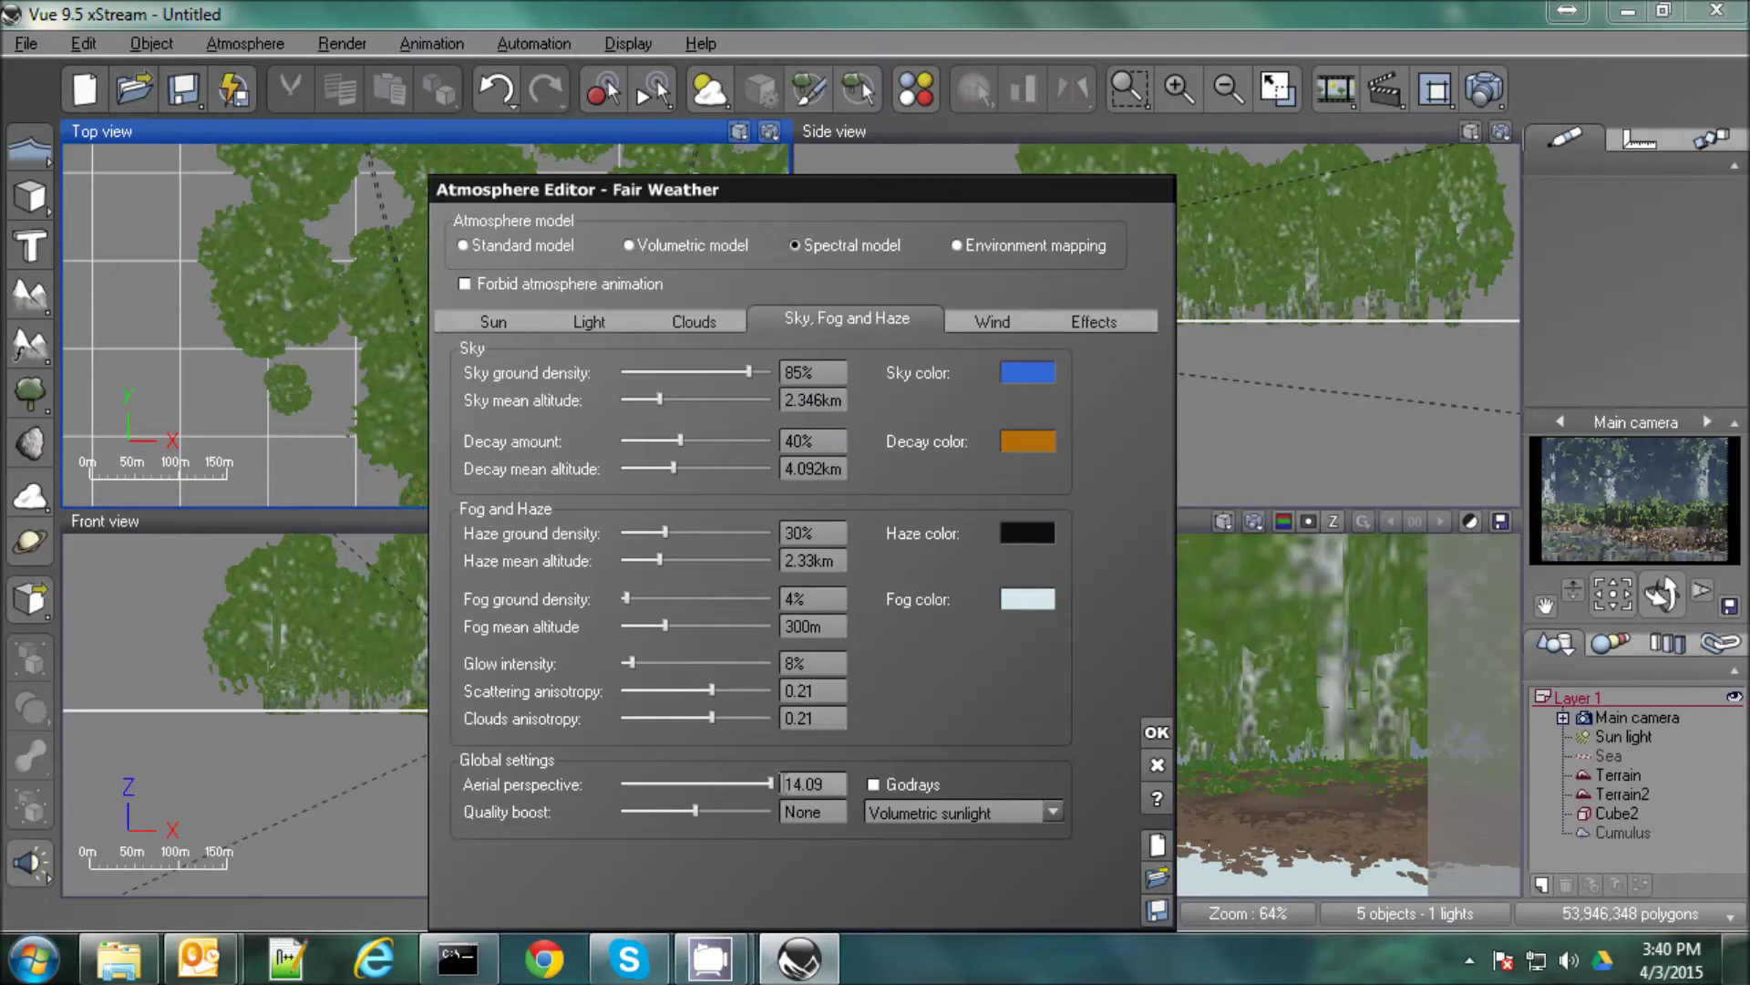
mouse_move(771, 784)
left_mouse_down()
mouse_move(713, 785)
mouse_move(736, 781)
left_mouse_up()
left_click(1659, 515)
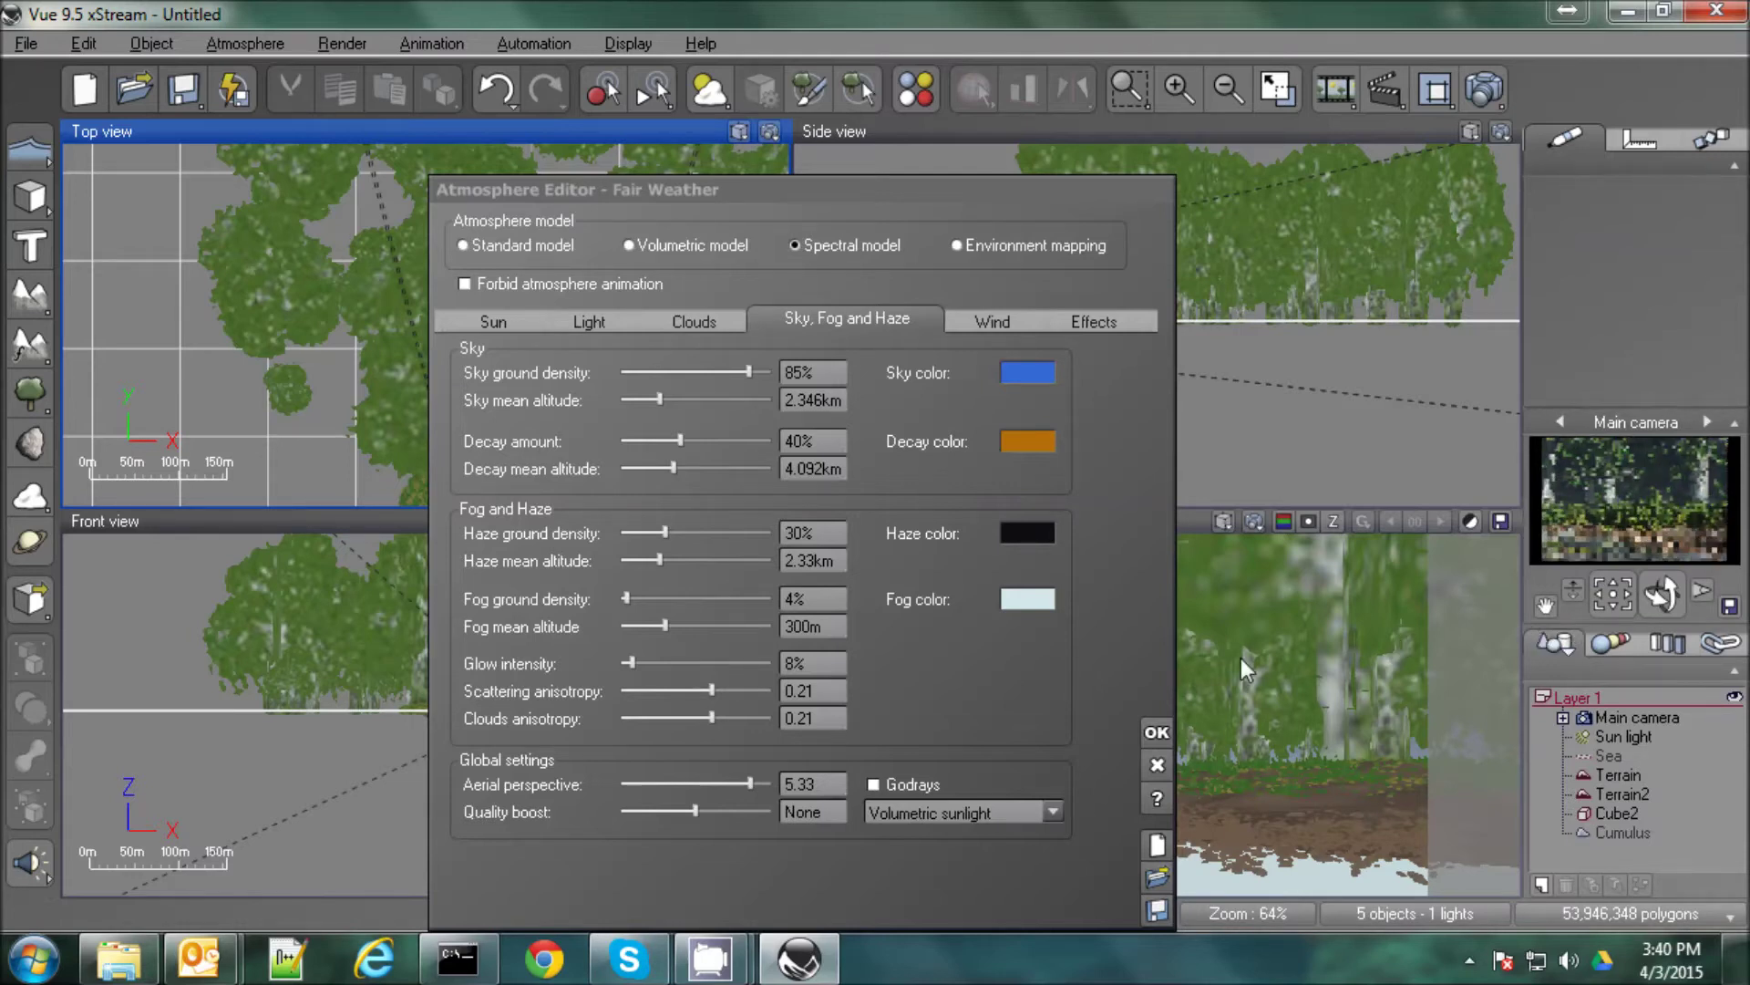
left_click(751, 784)
left_click_drag(756, 784, 755, 783)
left_click(1575, 491)
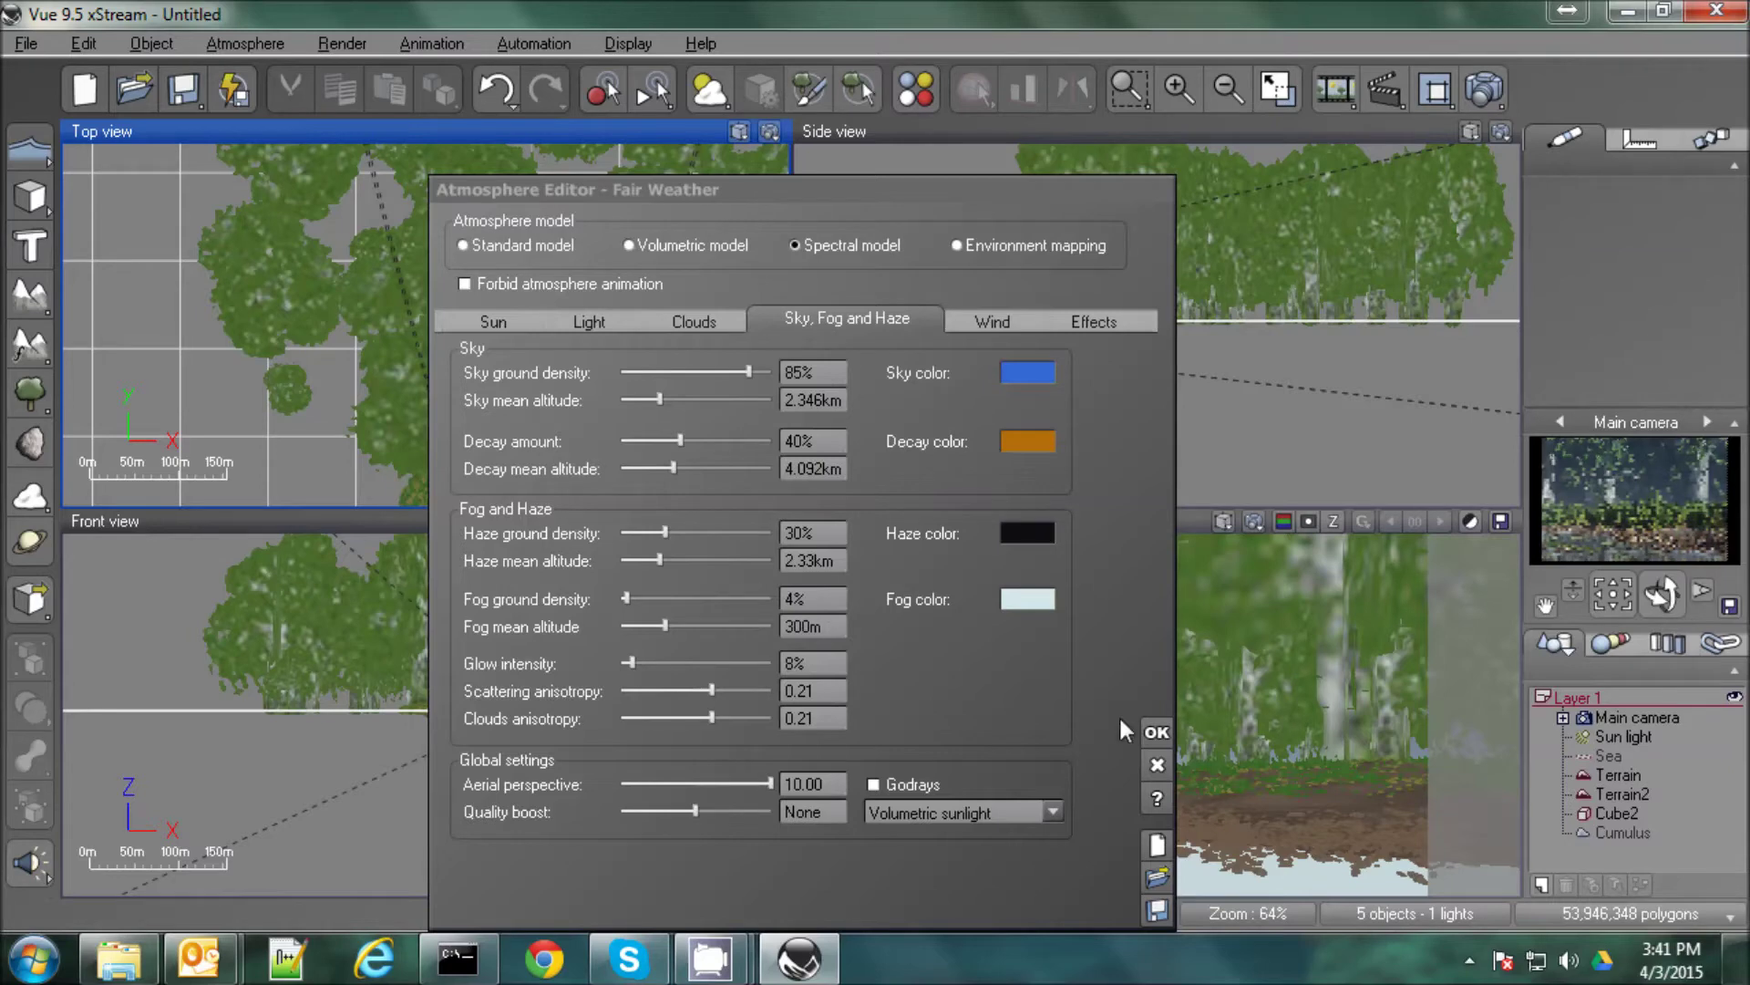
left_click(1155, 735)
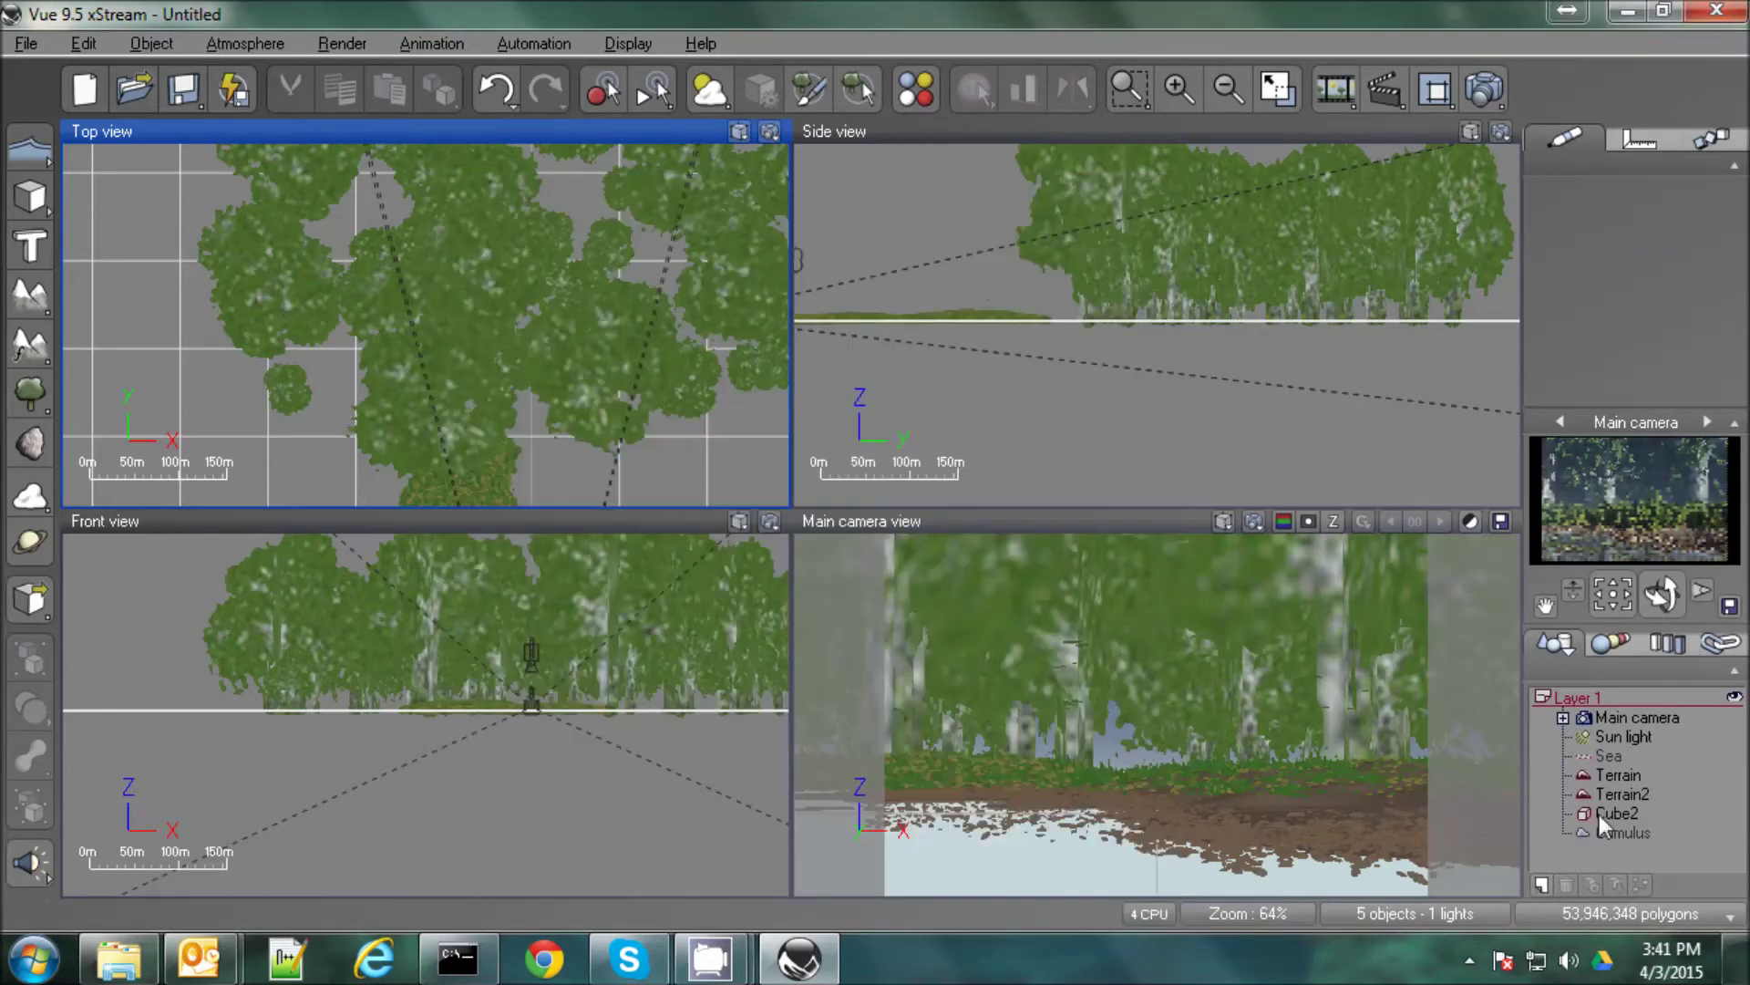
Set the sun light's softness to 3.00°.
left_click(1624, 735)
left_click(1694, 263)
type("3")
key("Return")
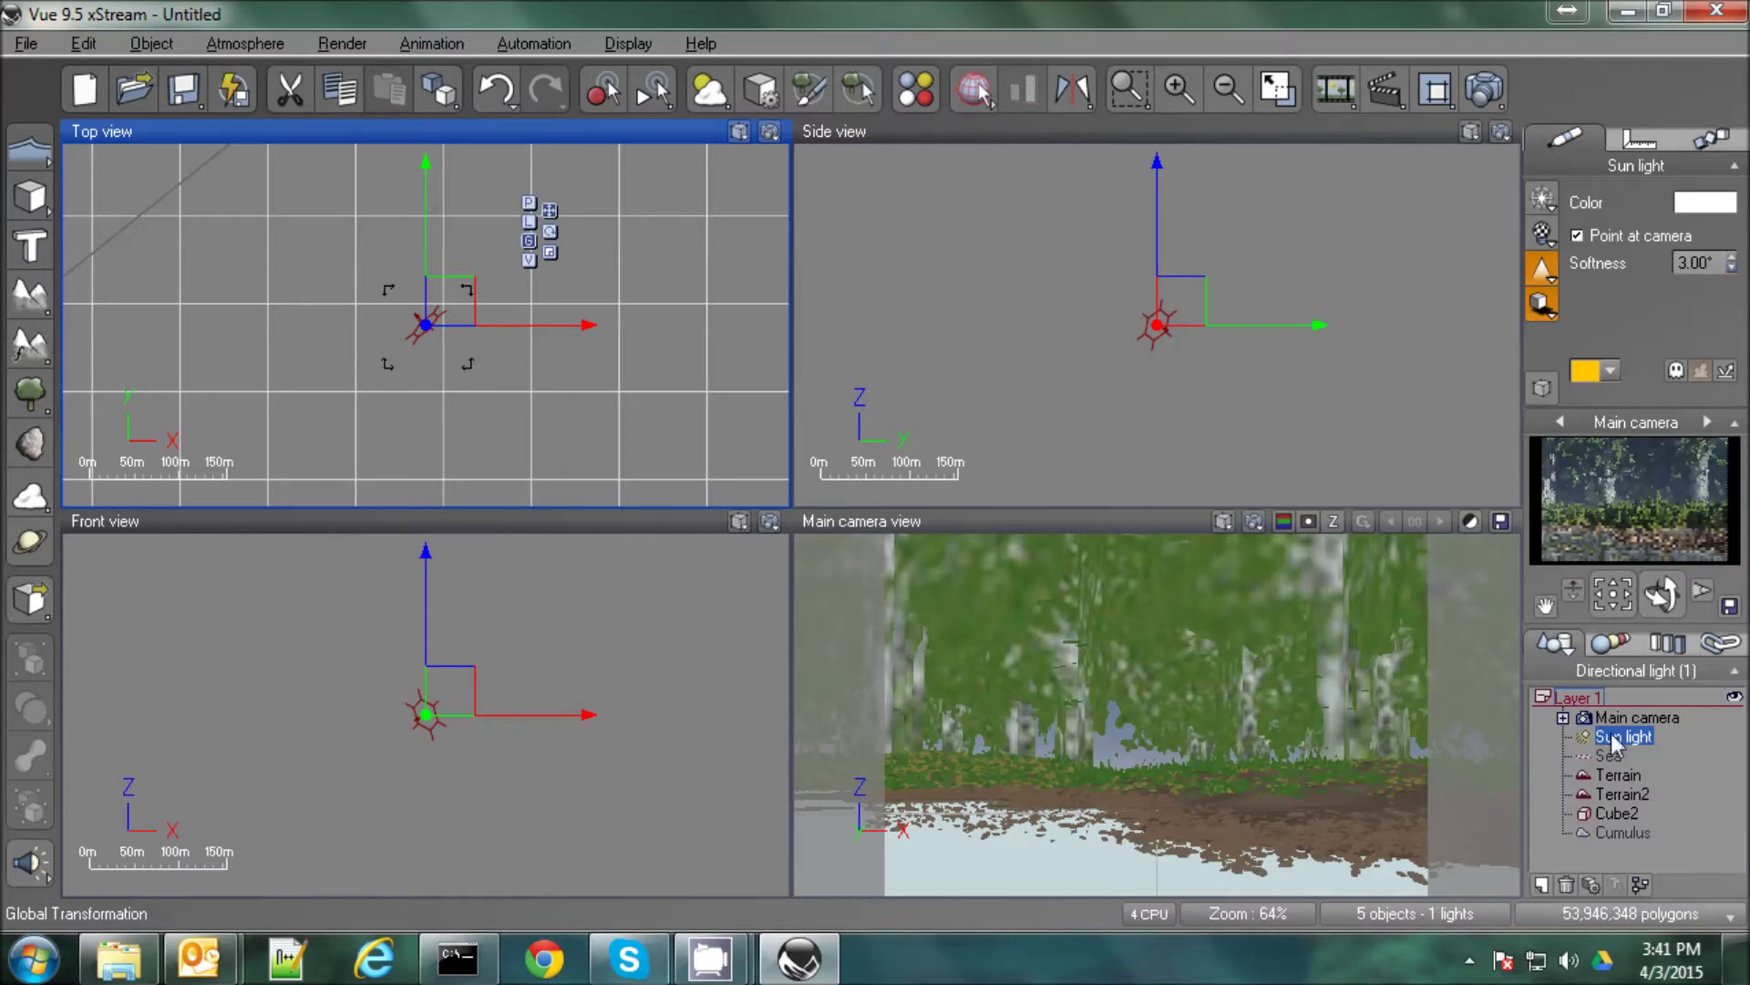
Set the sun light's shadow density to 85% and accept the light settings.
double_click(1611, 735)
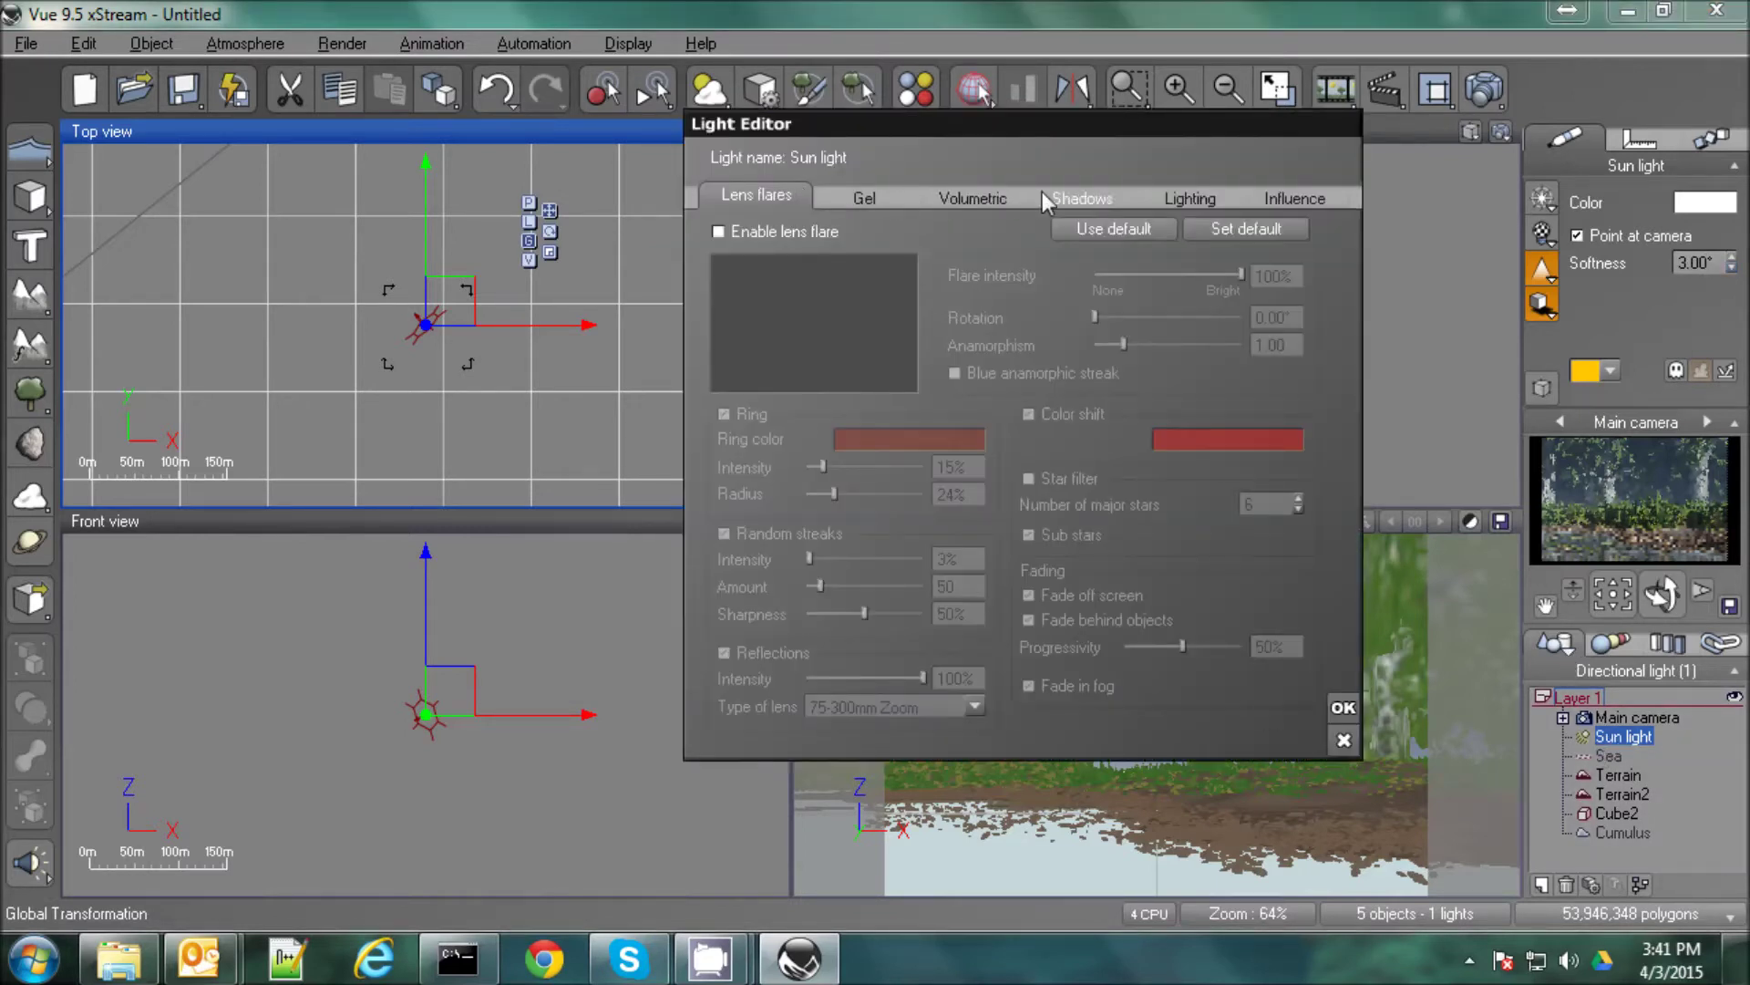
left_click(1042, 193)
left_click_drag(1006, 287, 965, 288)
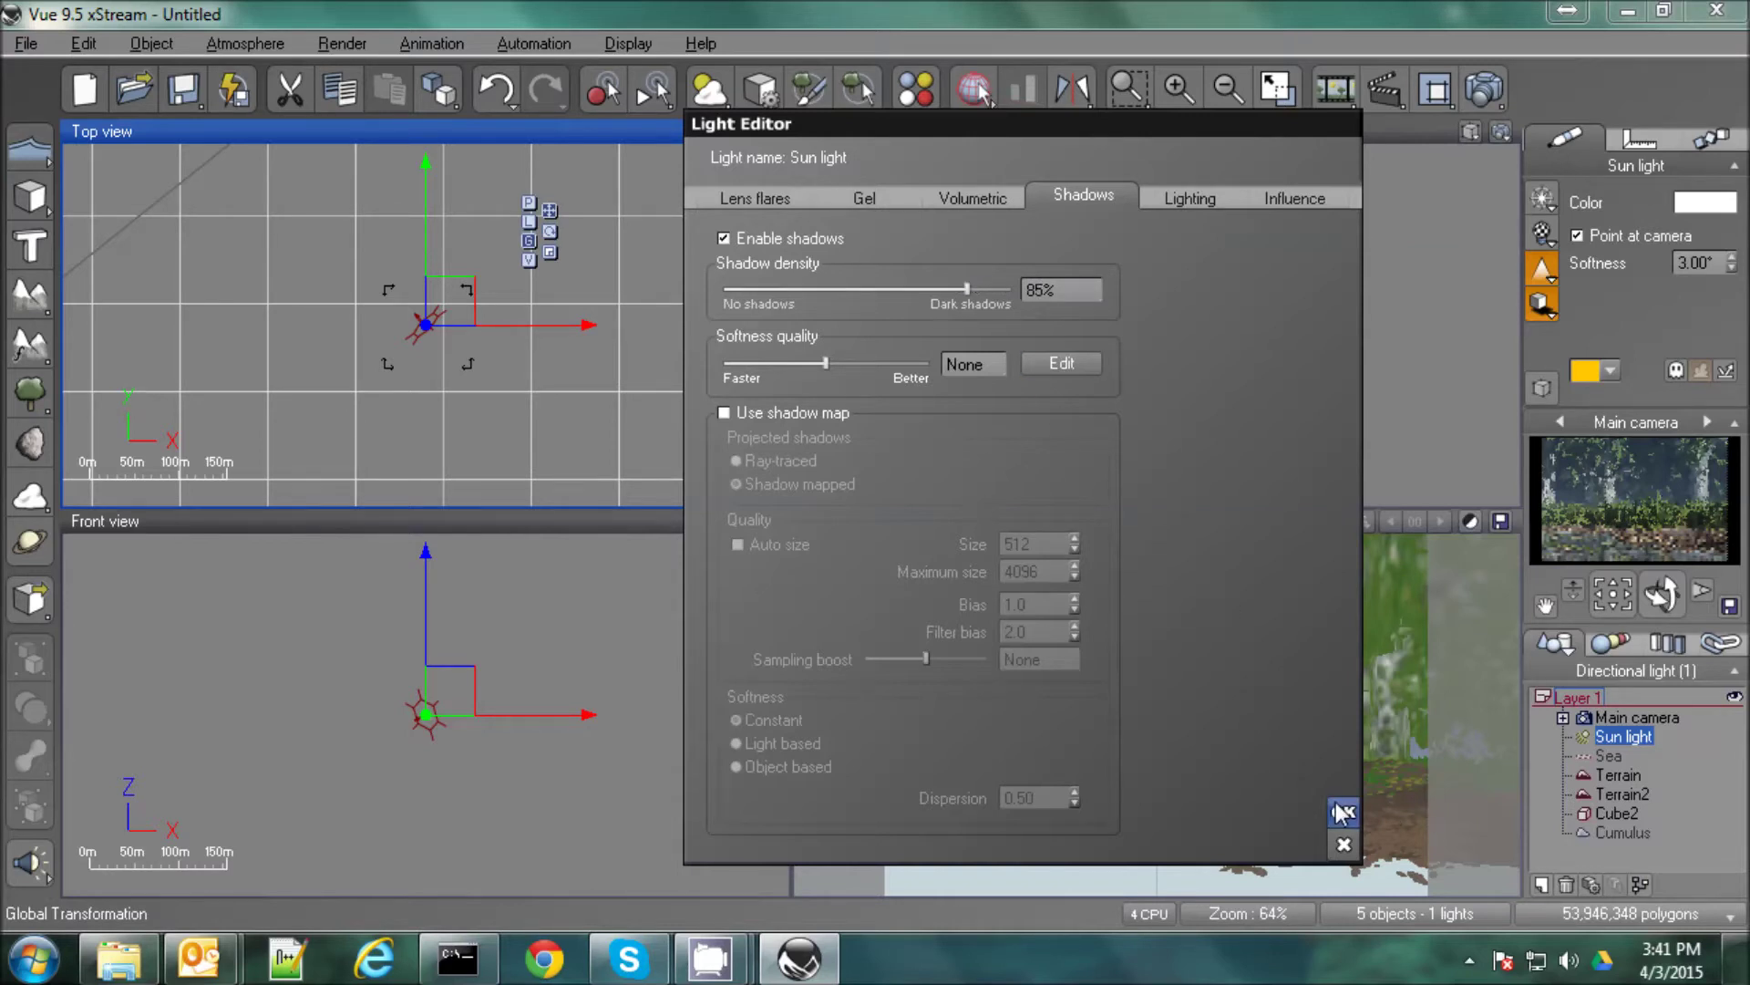
left_click_drag(826, 358, 843, 357)
left_click(1343, 811)
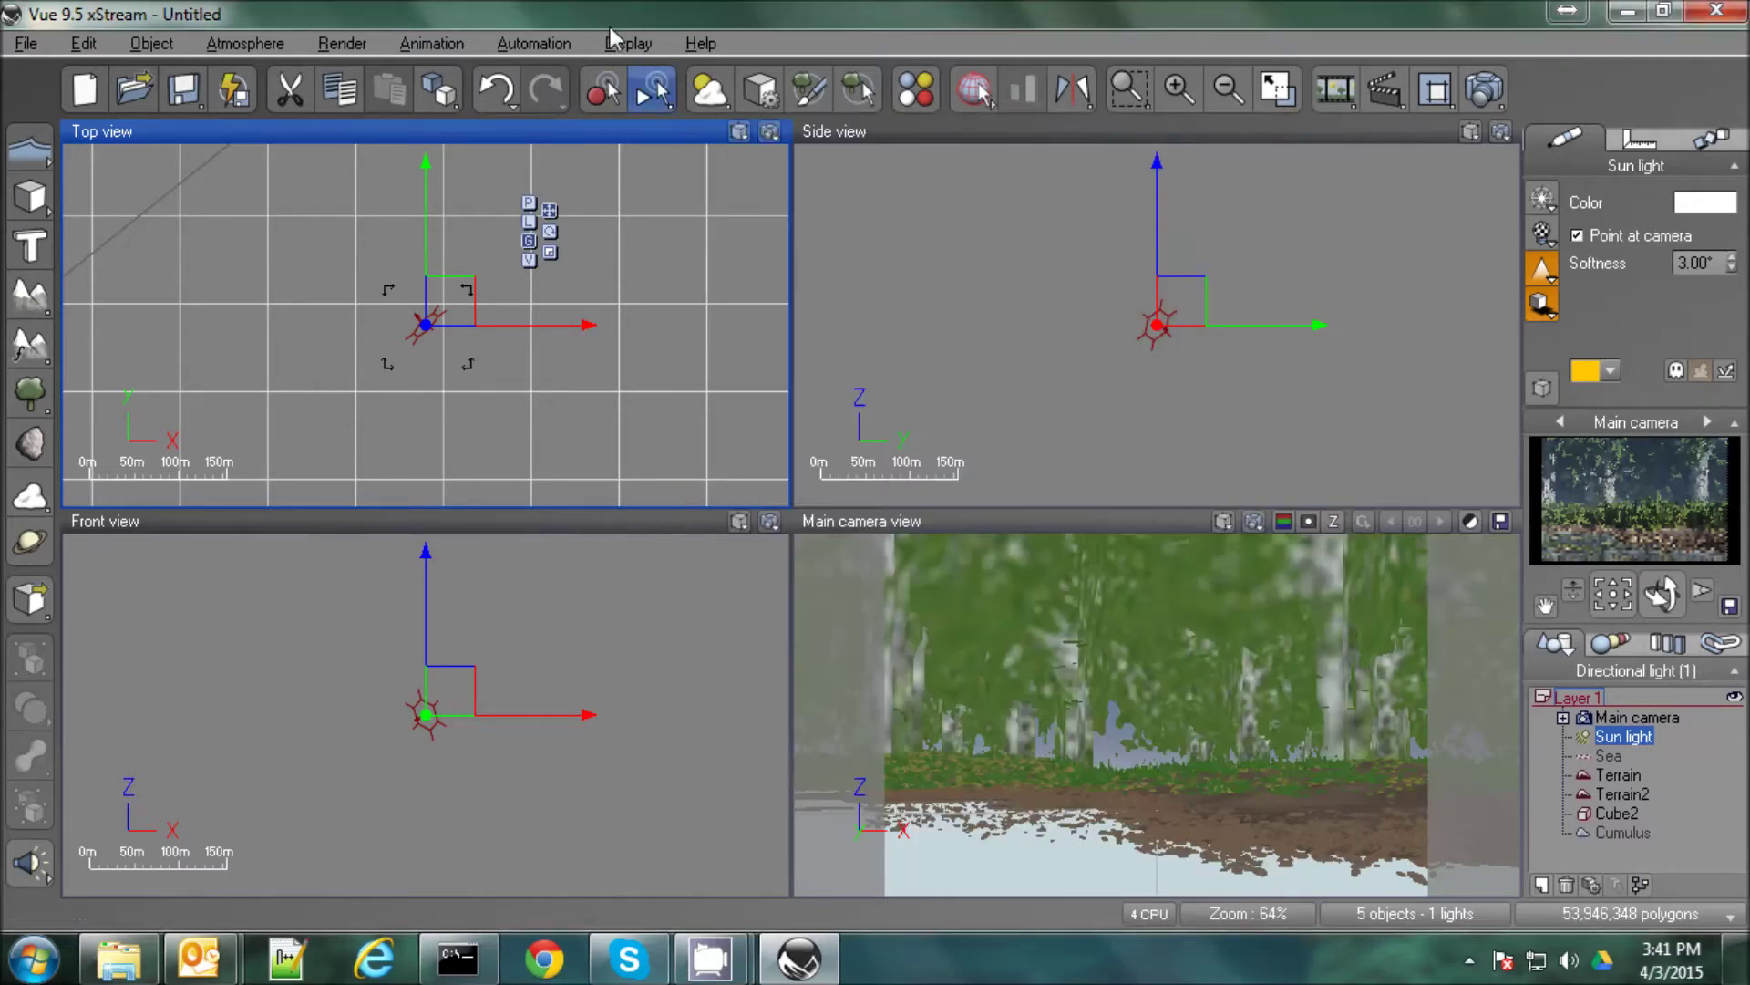
Set the quality boost of the atmosphere's global radiosity lighting to -1.0 and accept the atmosphere settings.
left_click(710, 88)
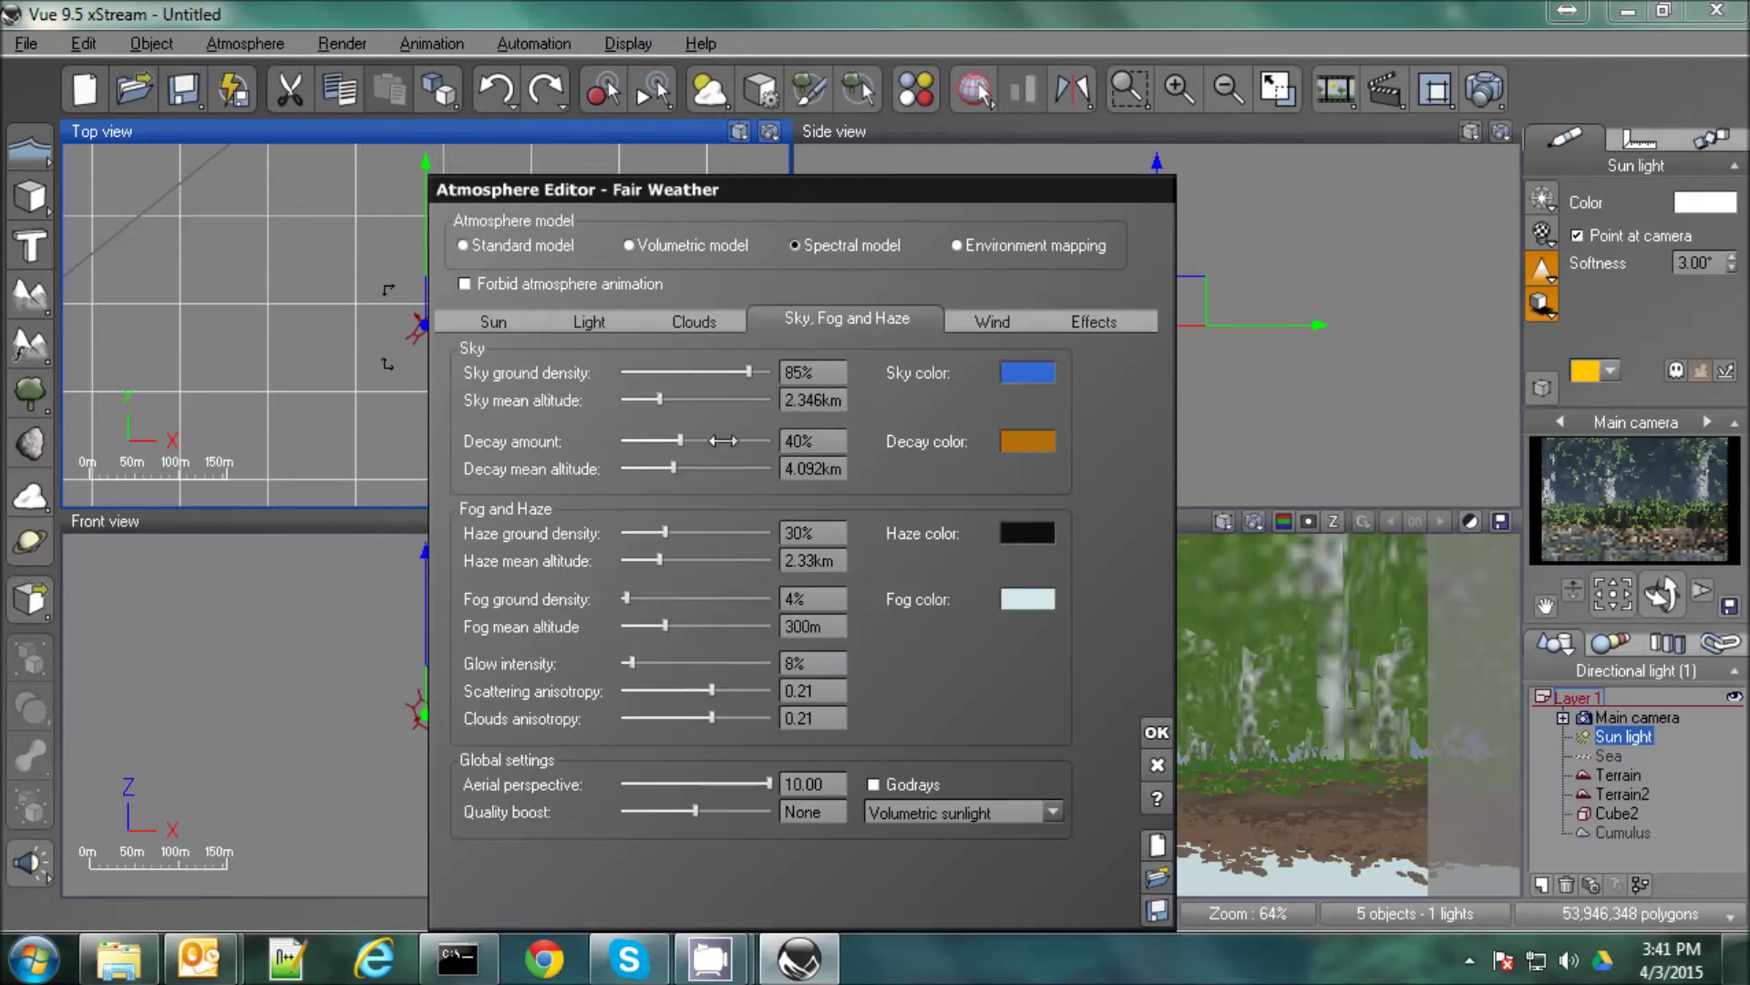
left_click(488, 325)
left_click(594, 325)
left_click_drag(925, 513, 900, 515)
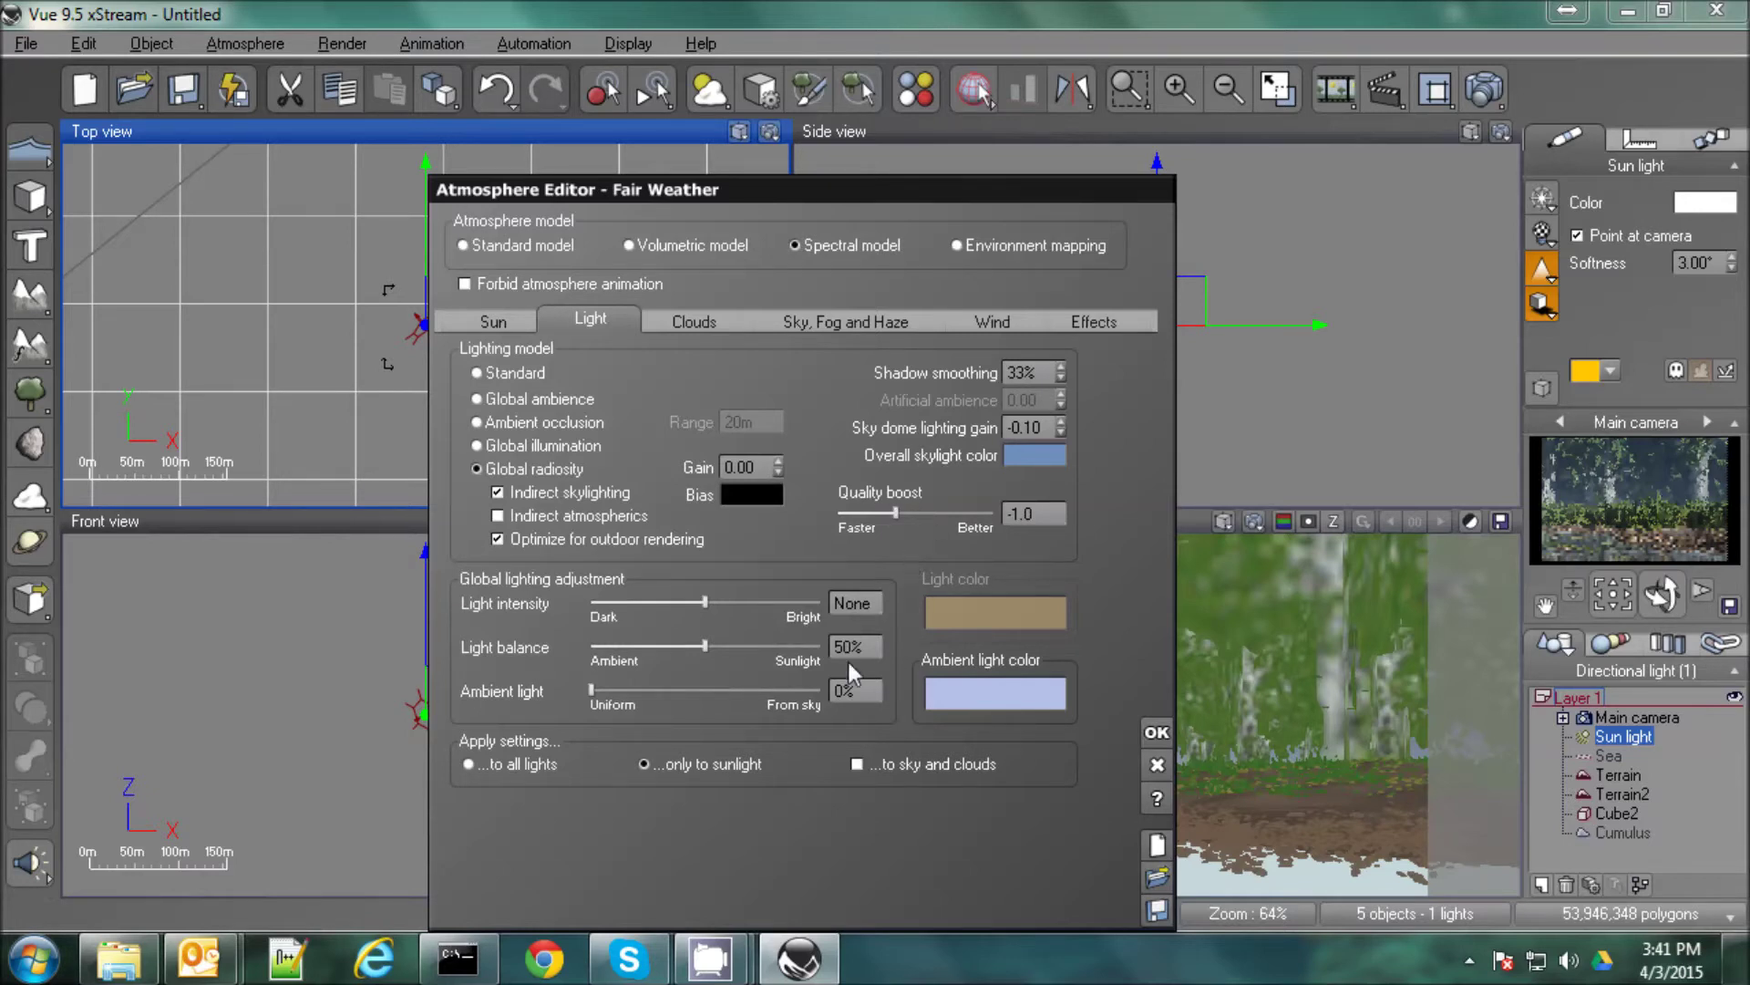
key("Return")
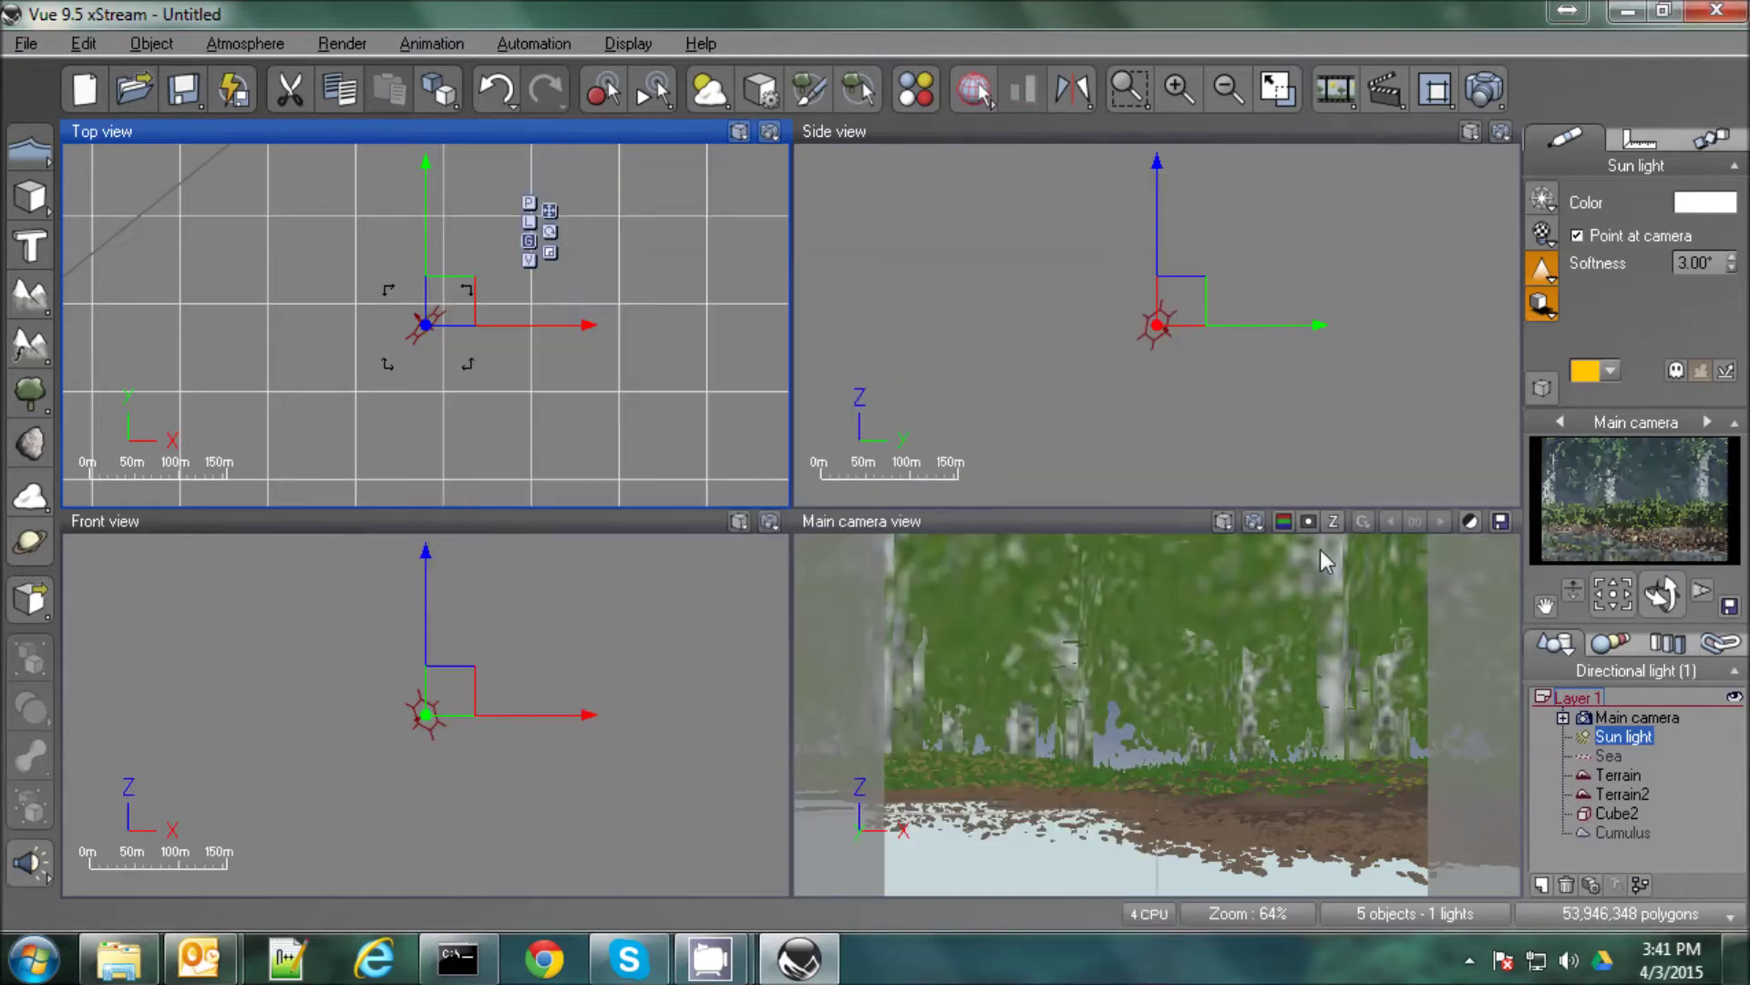
Maximize the main camera view and preview the scene's render in it.
left_click(1088, 539)
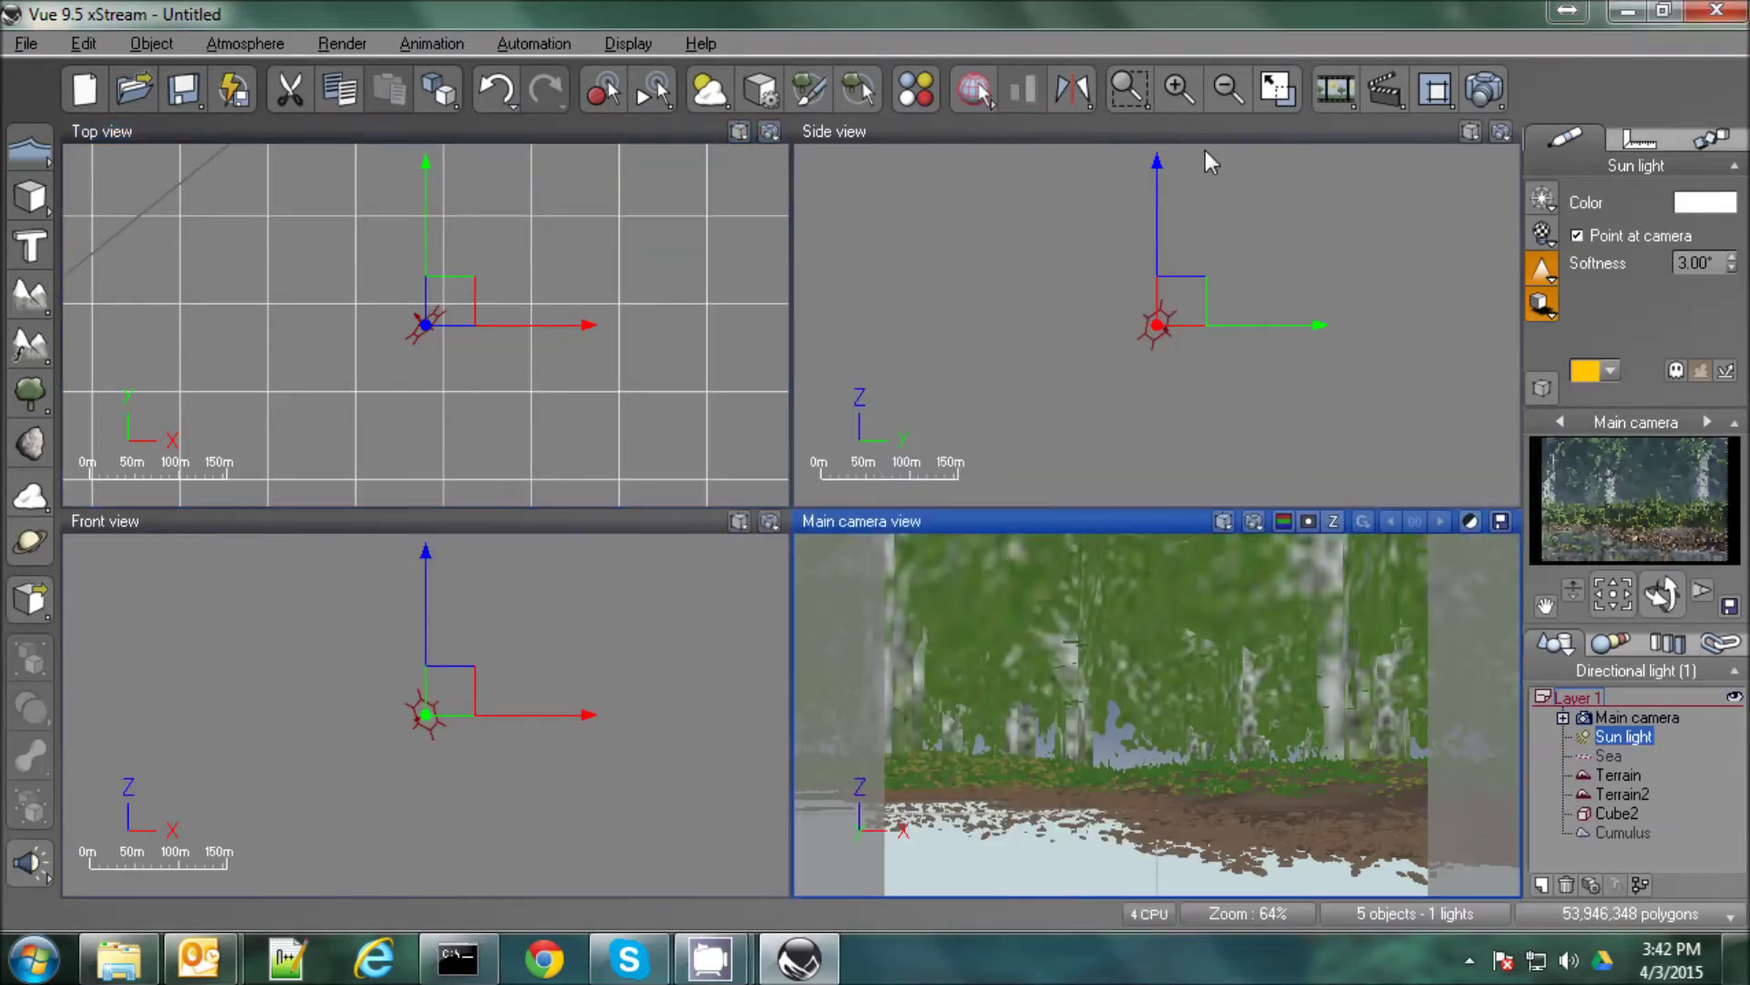
left_click(1277, 89)
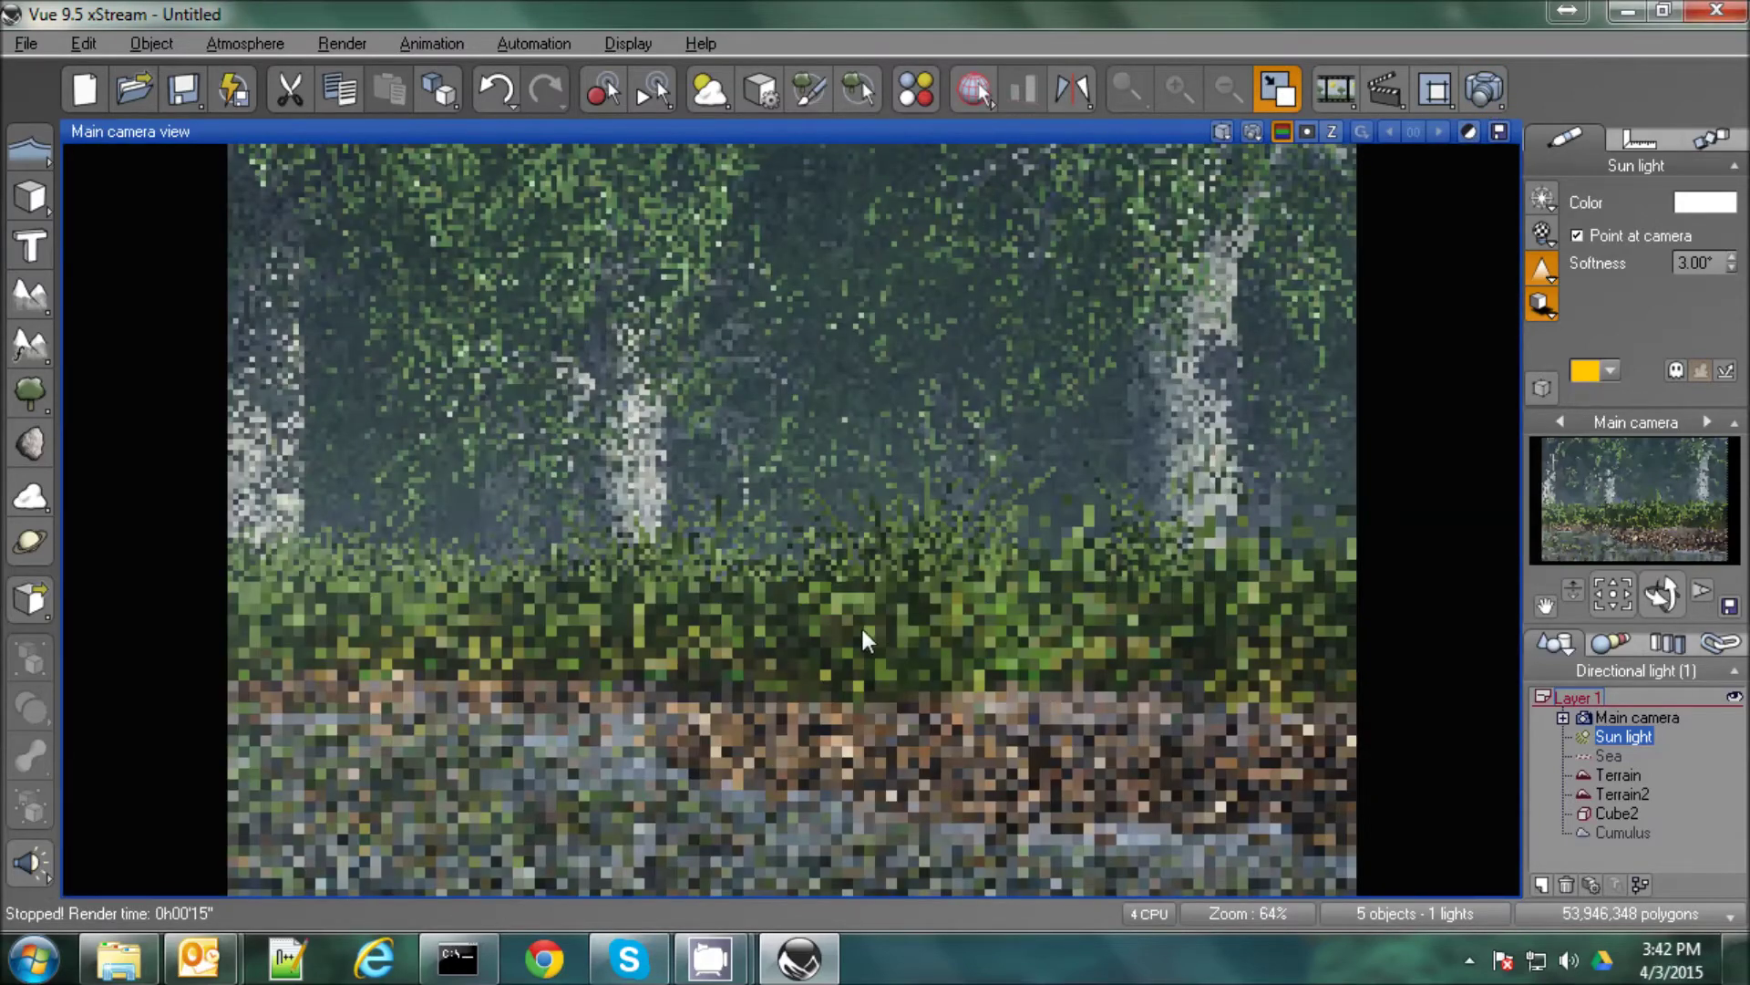
Open the first terrain's WetStonyBeach material and show the color settings of its Long Grass EcoSystem layer, Mountain 10.
left_click(1618, 775)
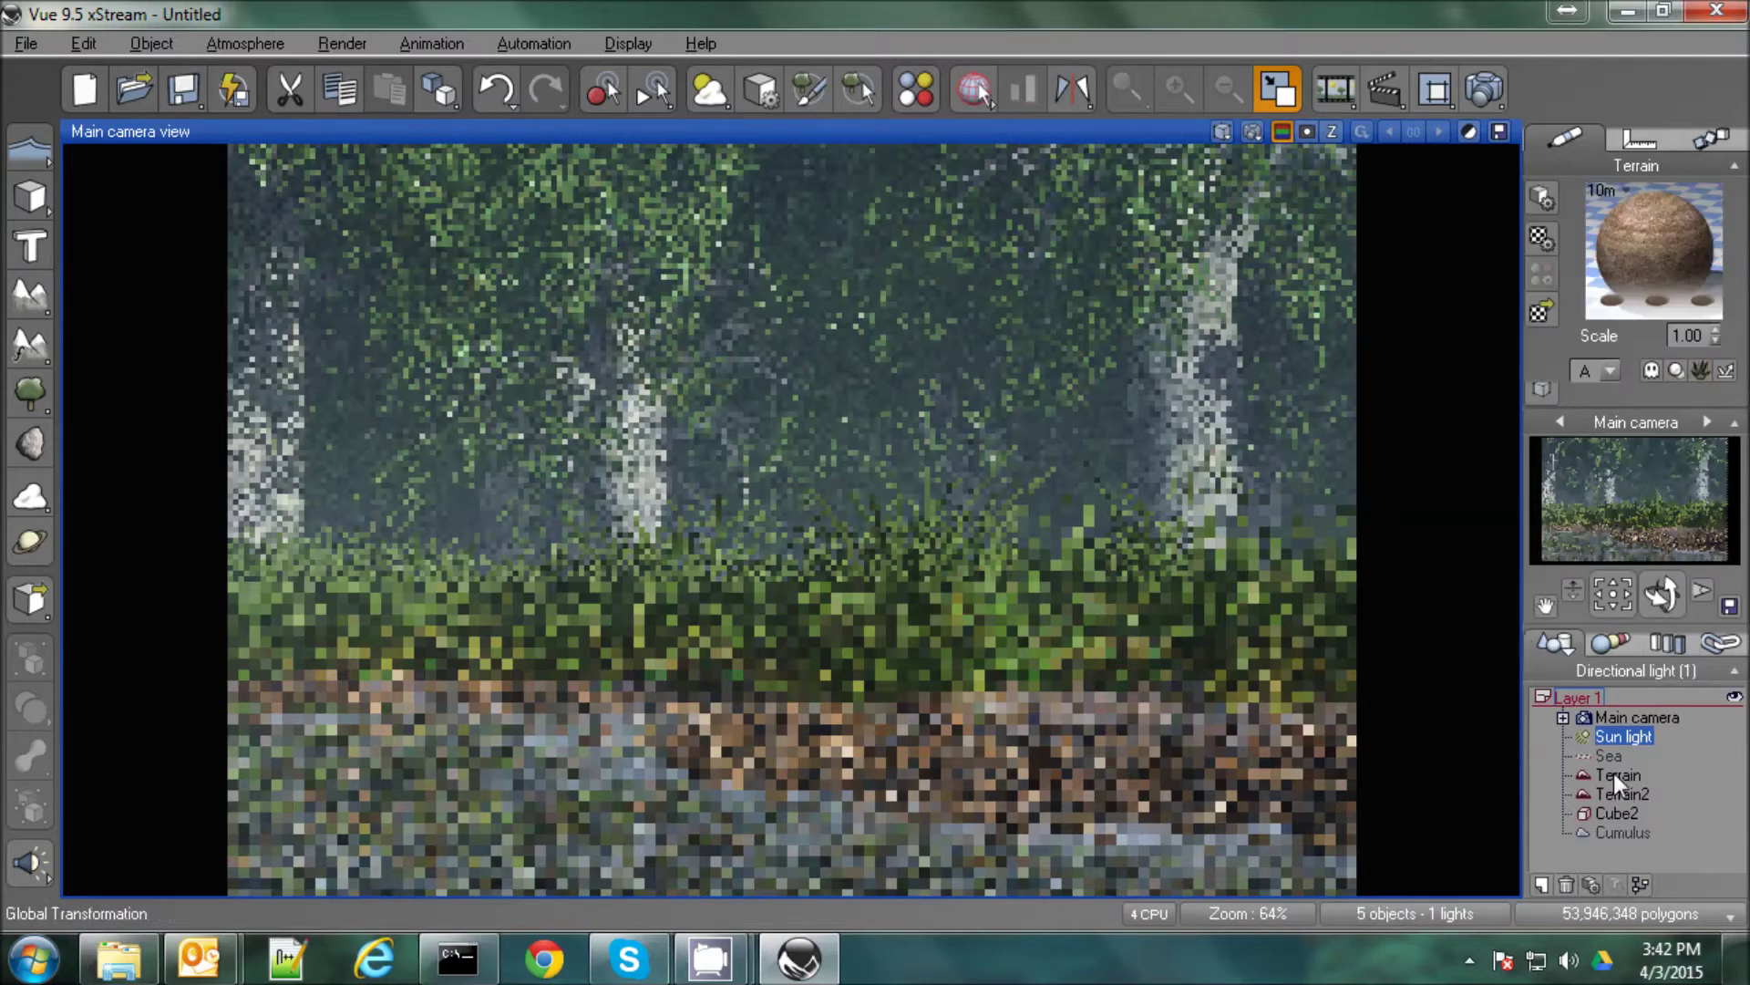
double_click(1645, 242)
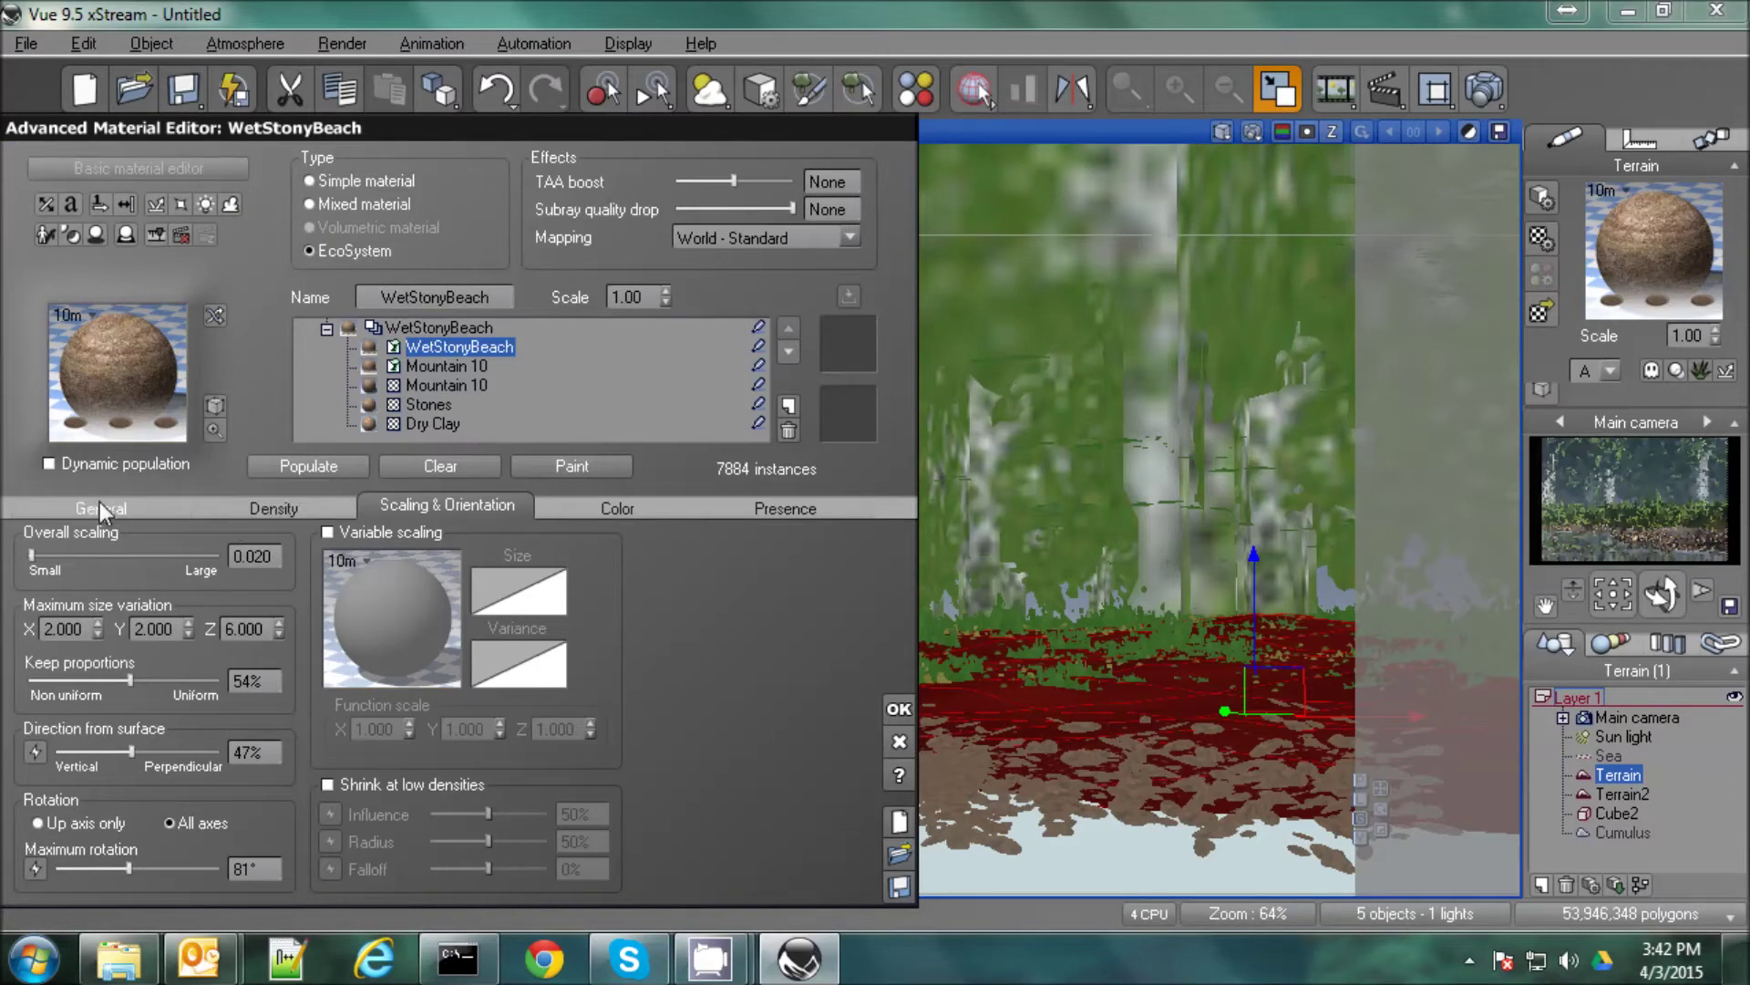
left_click(415, 365)
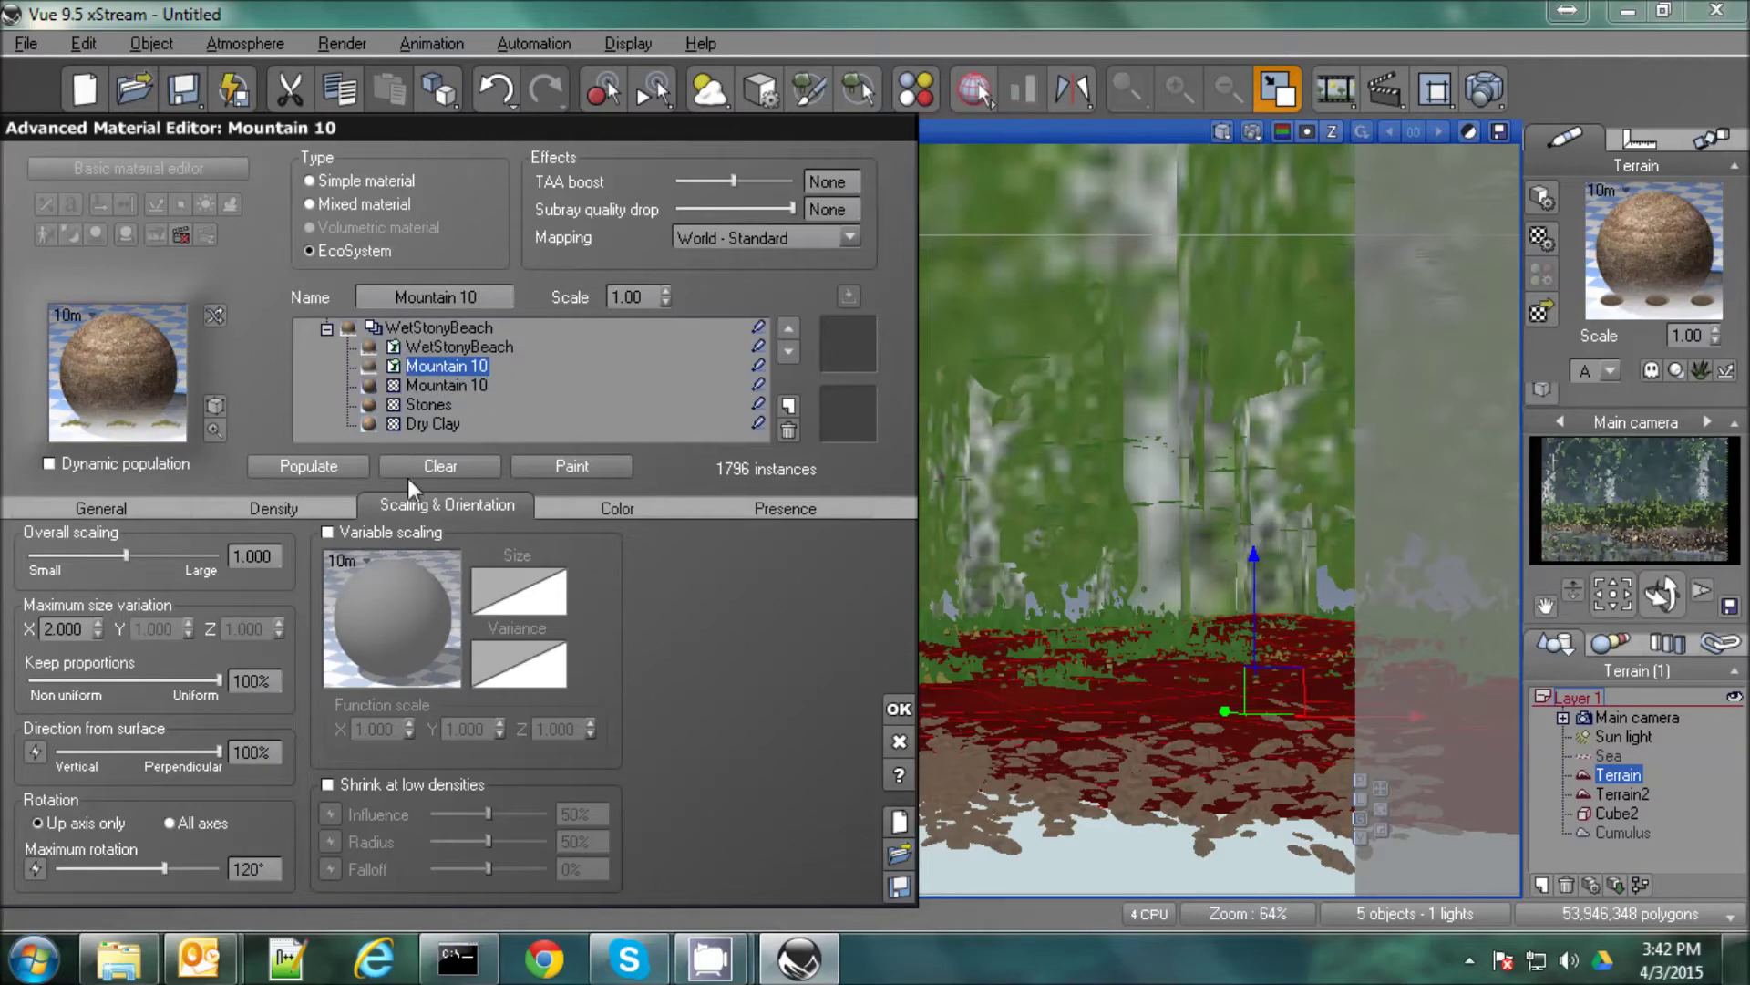
left_click(98, 510)
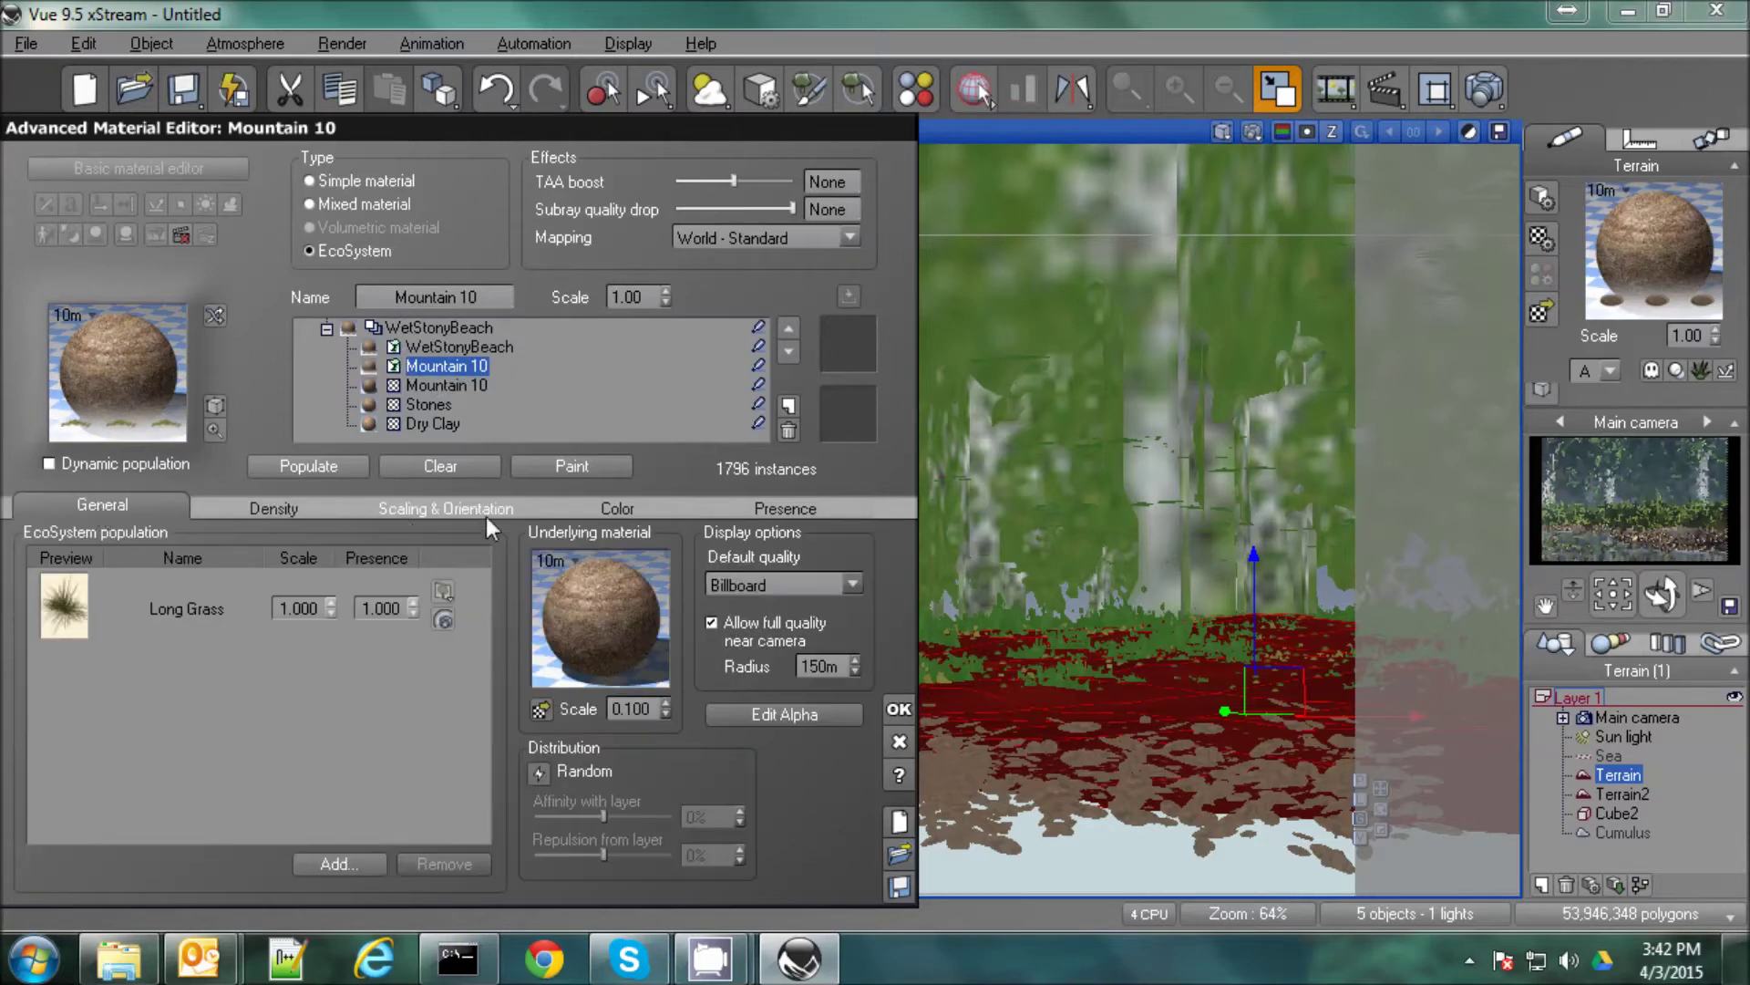
left_click(599, 512)
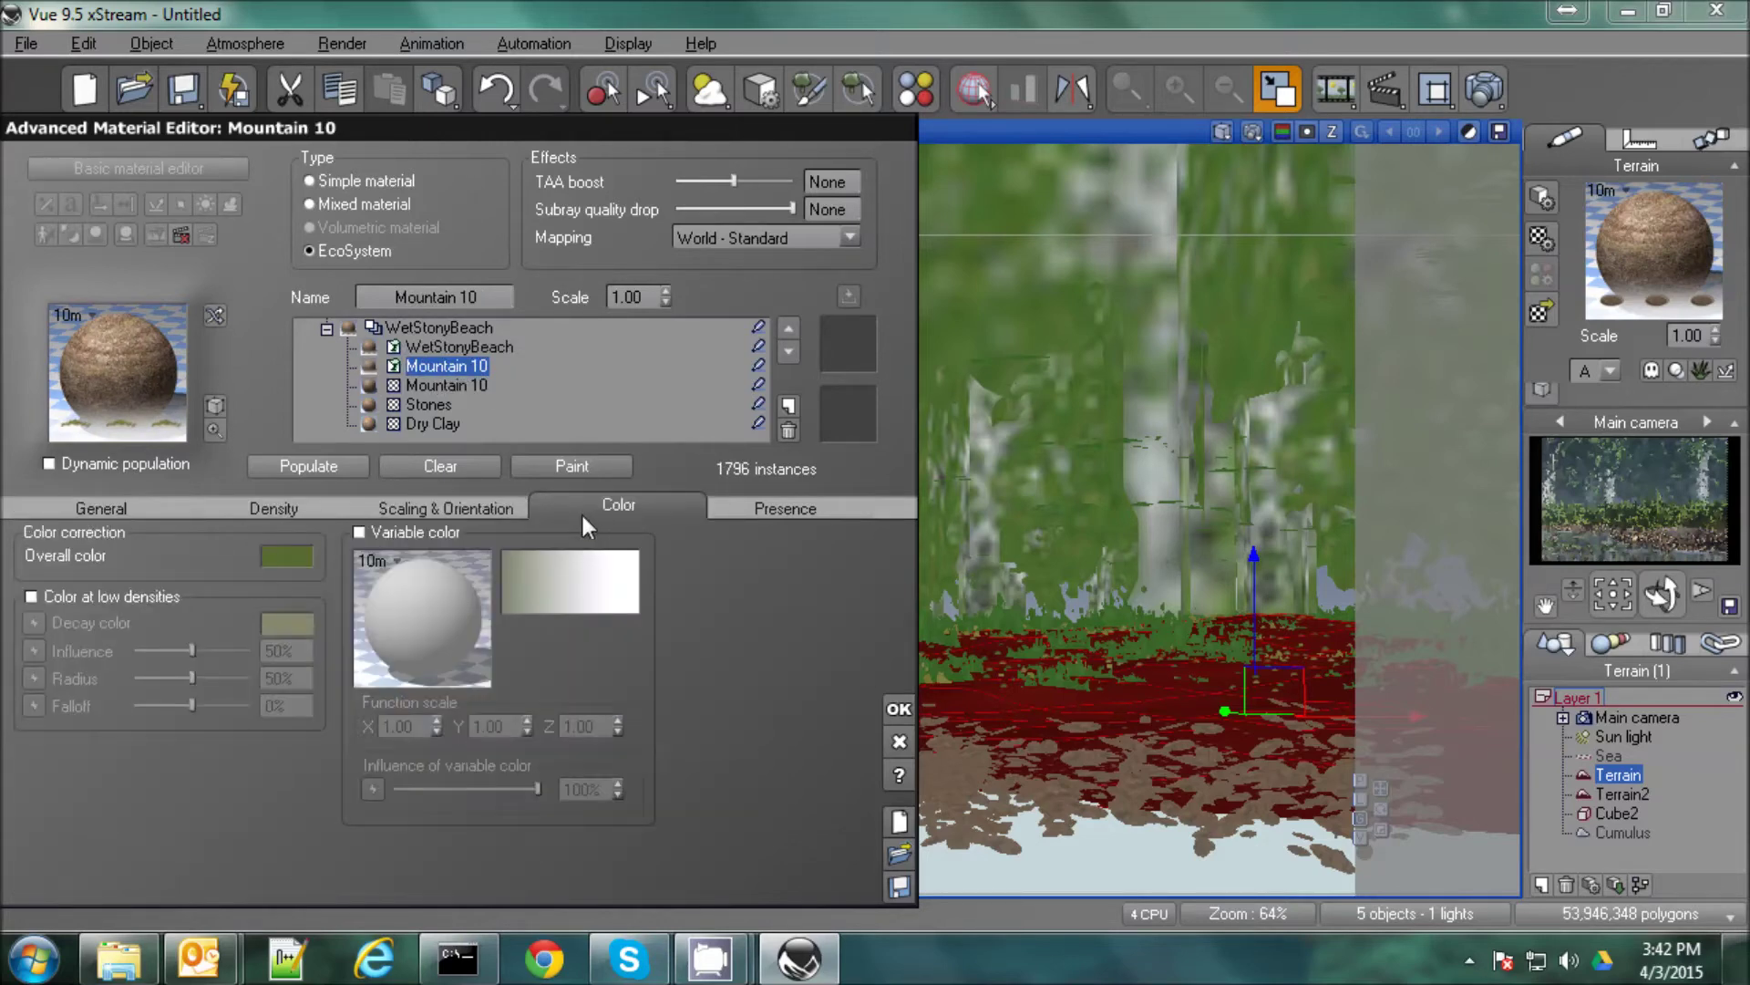
Set the grass layer's overall color to a muted yellow-brown (red 132, green 121, blue 70) and repopulate the layer.
left_click(287, 556)
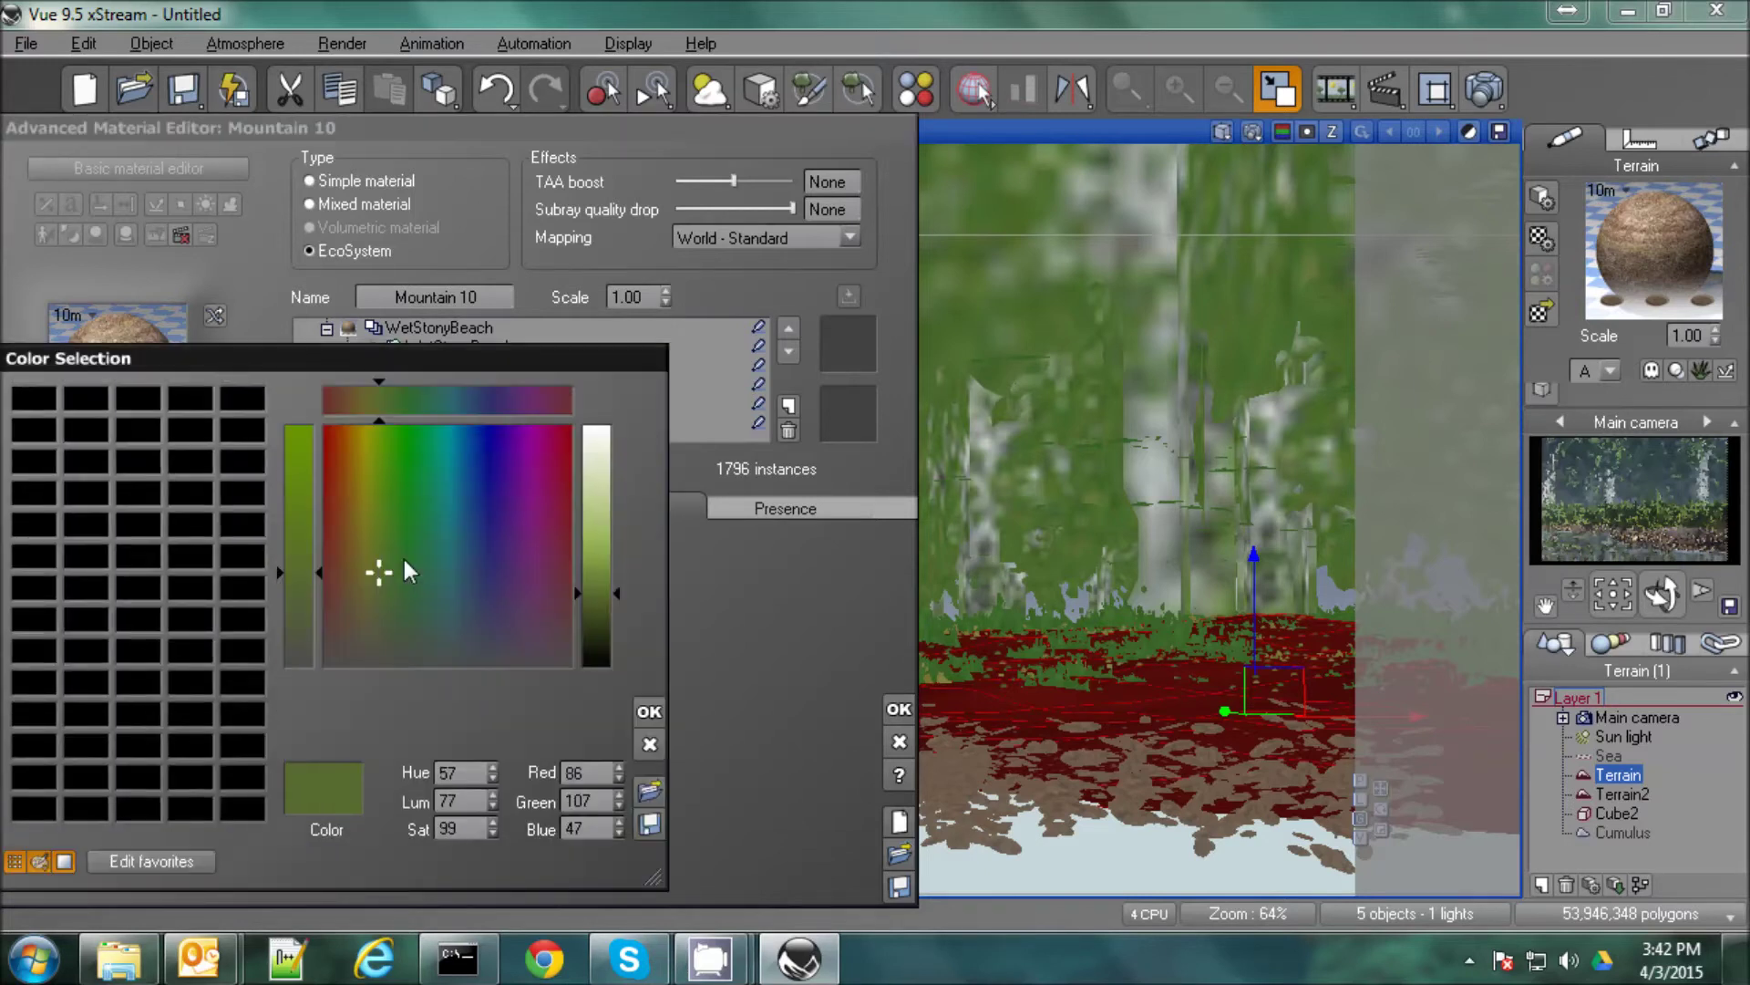
left_click(368, 563)
left_click_drag(368, 563, 358, 561)
left_click(602, 584)
left_click_drag(603, 583, 603, 571)
left_click_drag(294, 567, 292, 594)
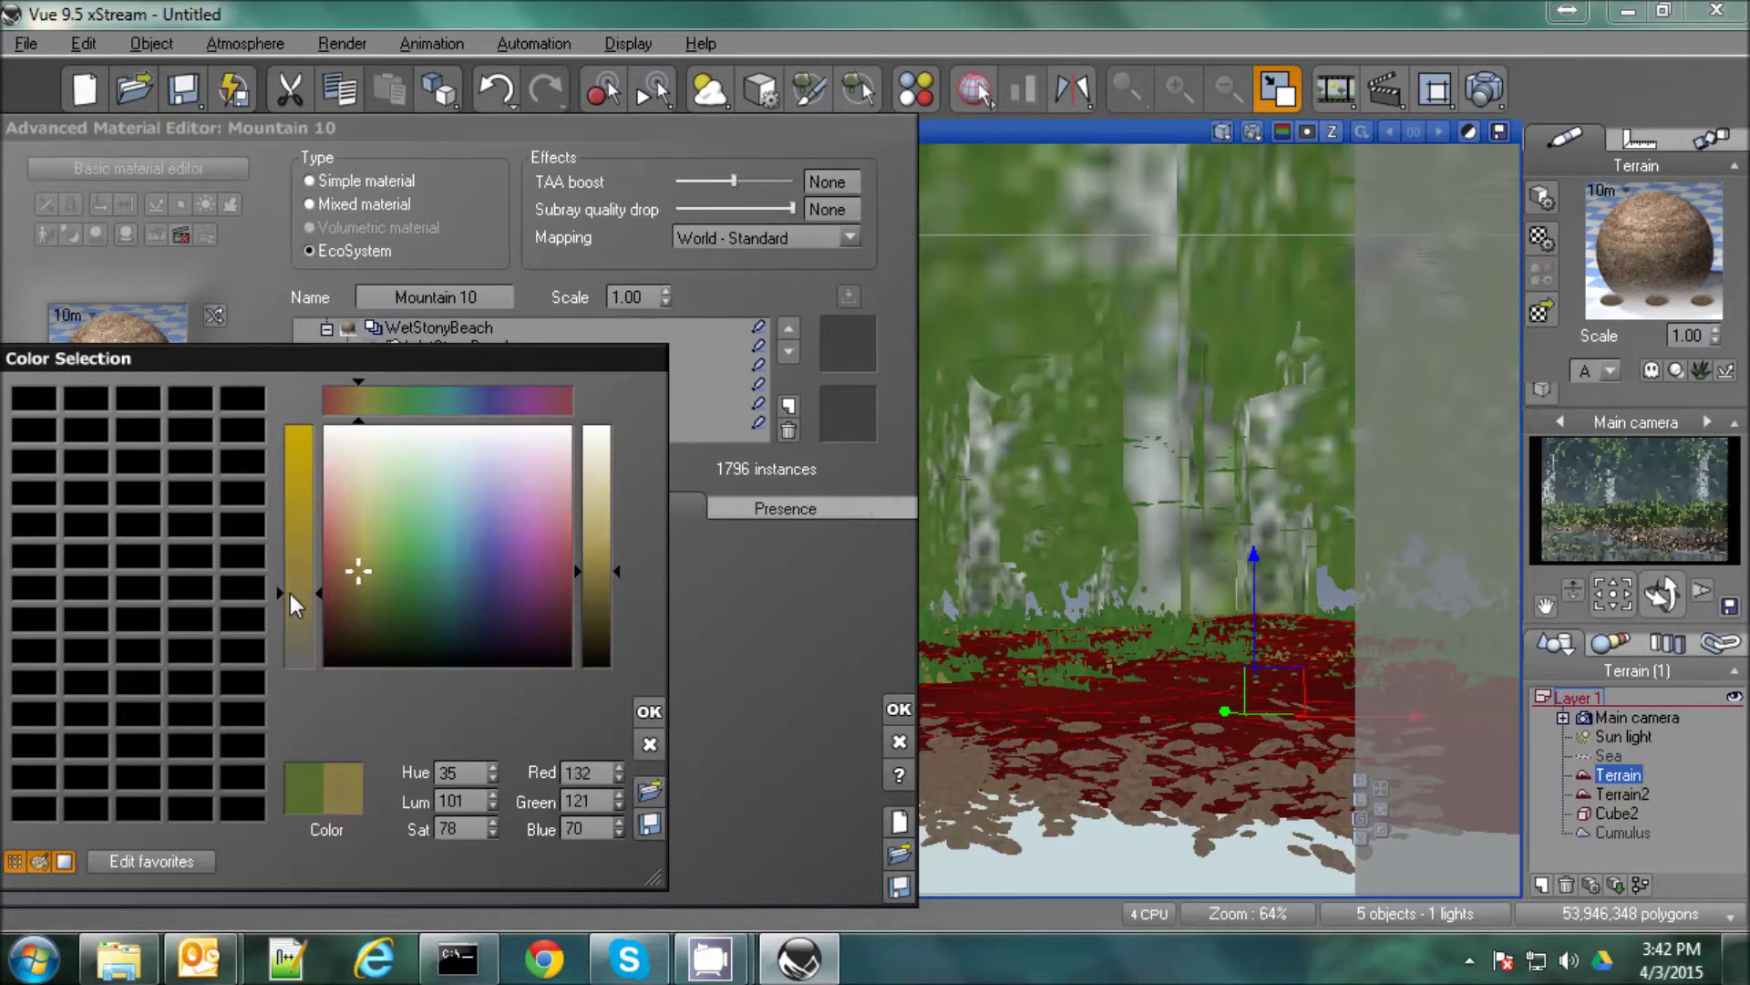
left_click(649, 711)
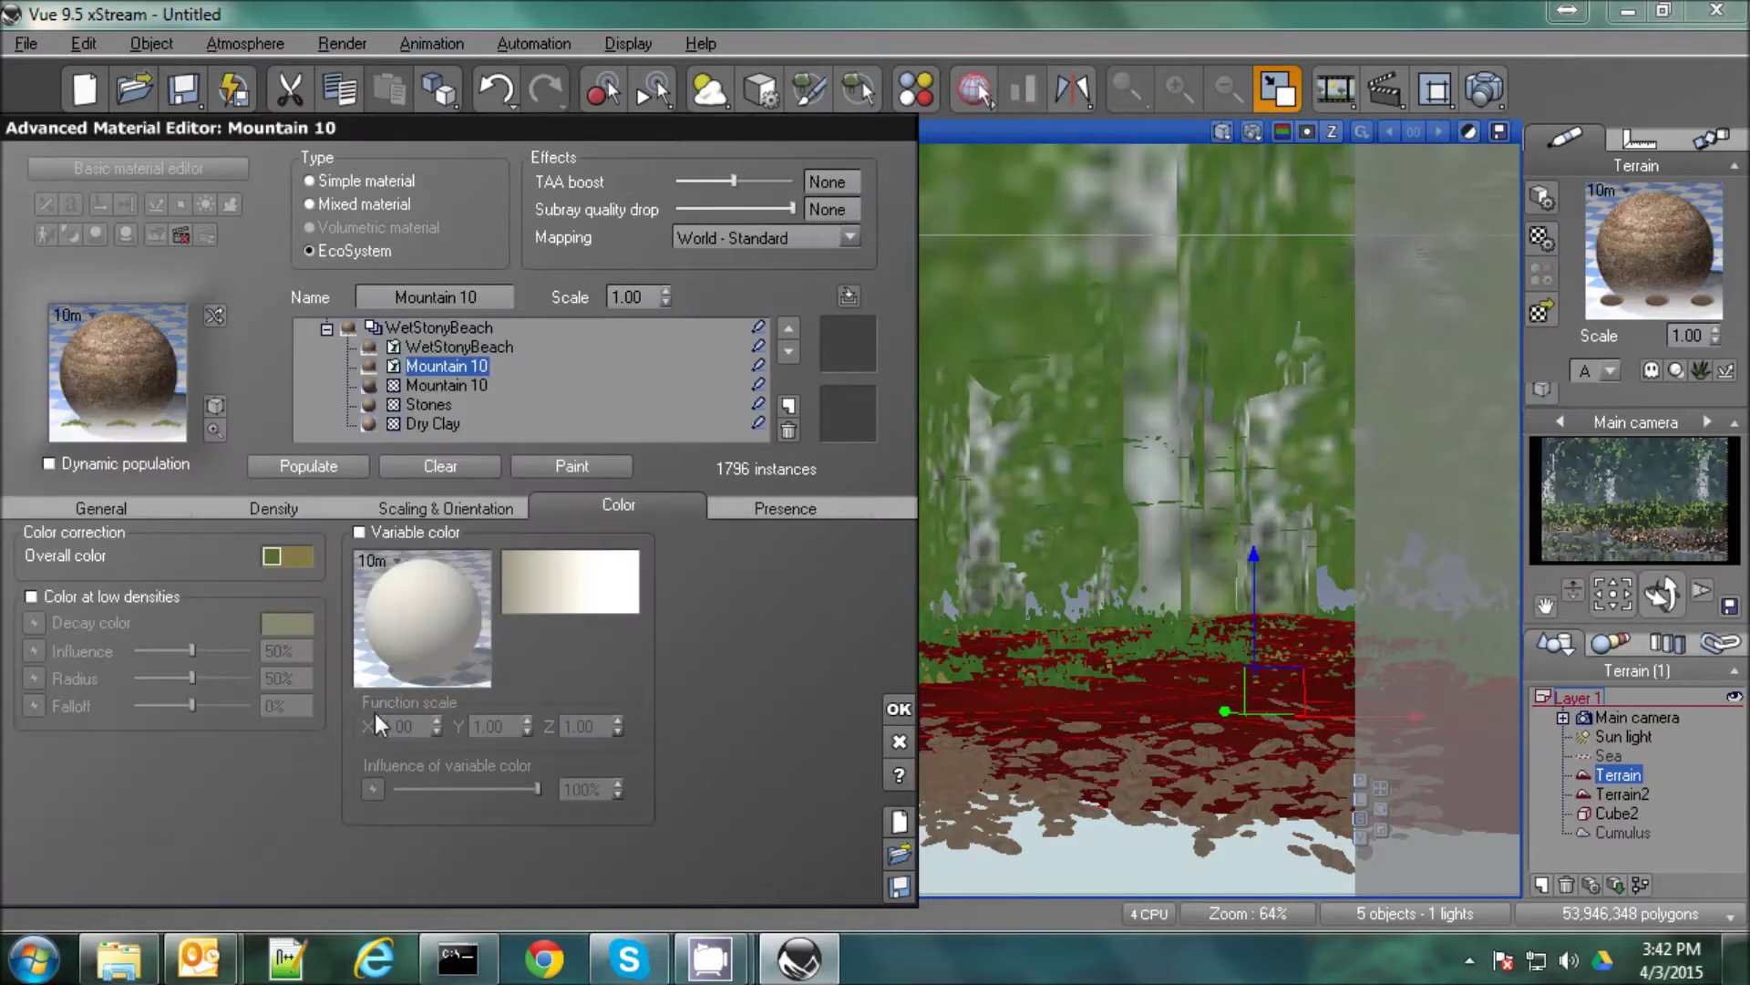
left_click(331, 470)
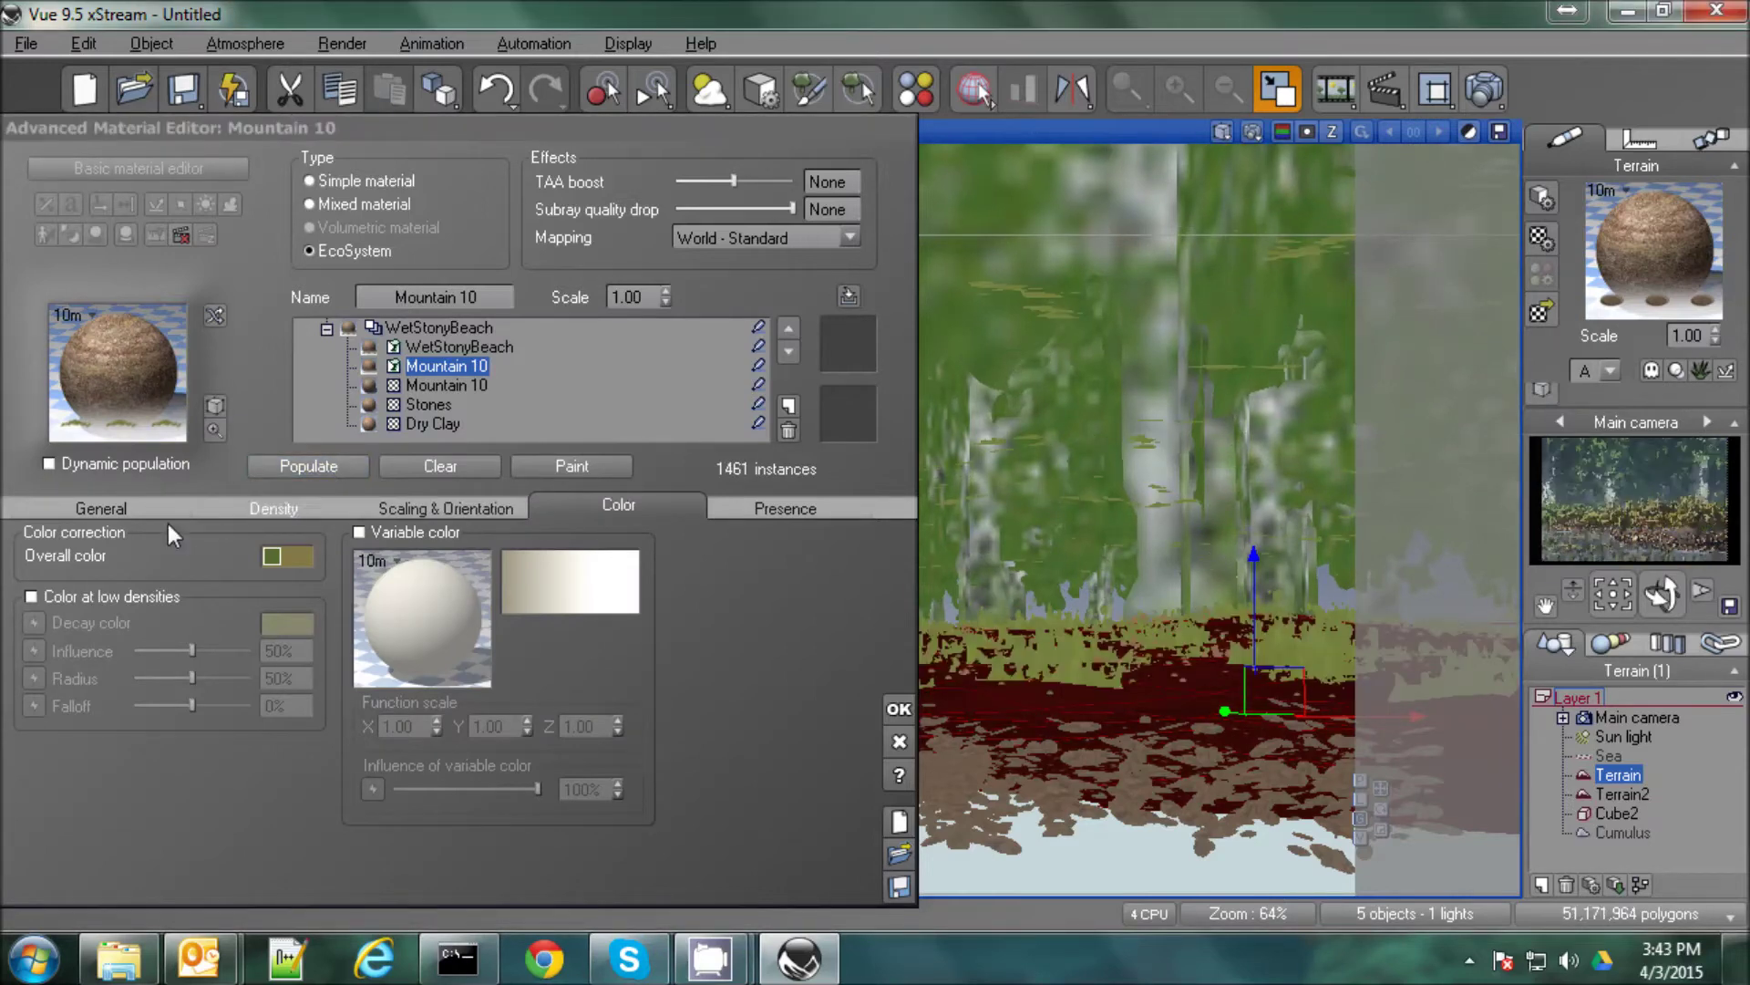
Shift the grass layer's overall color to a lighter orange-brown and repopulate the layer.
left_click(288, 557)
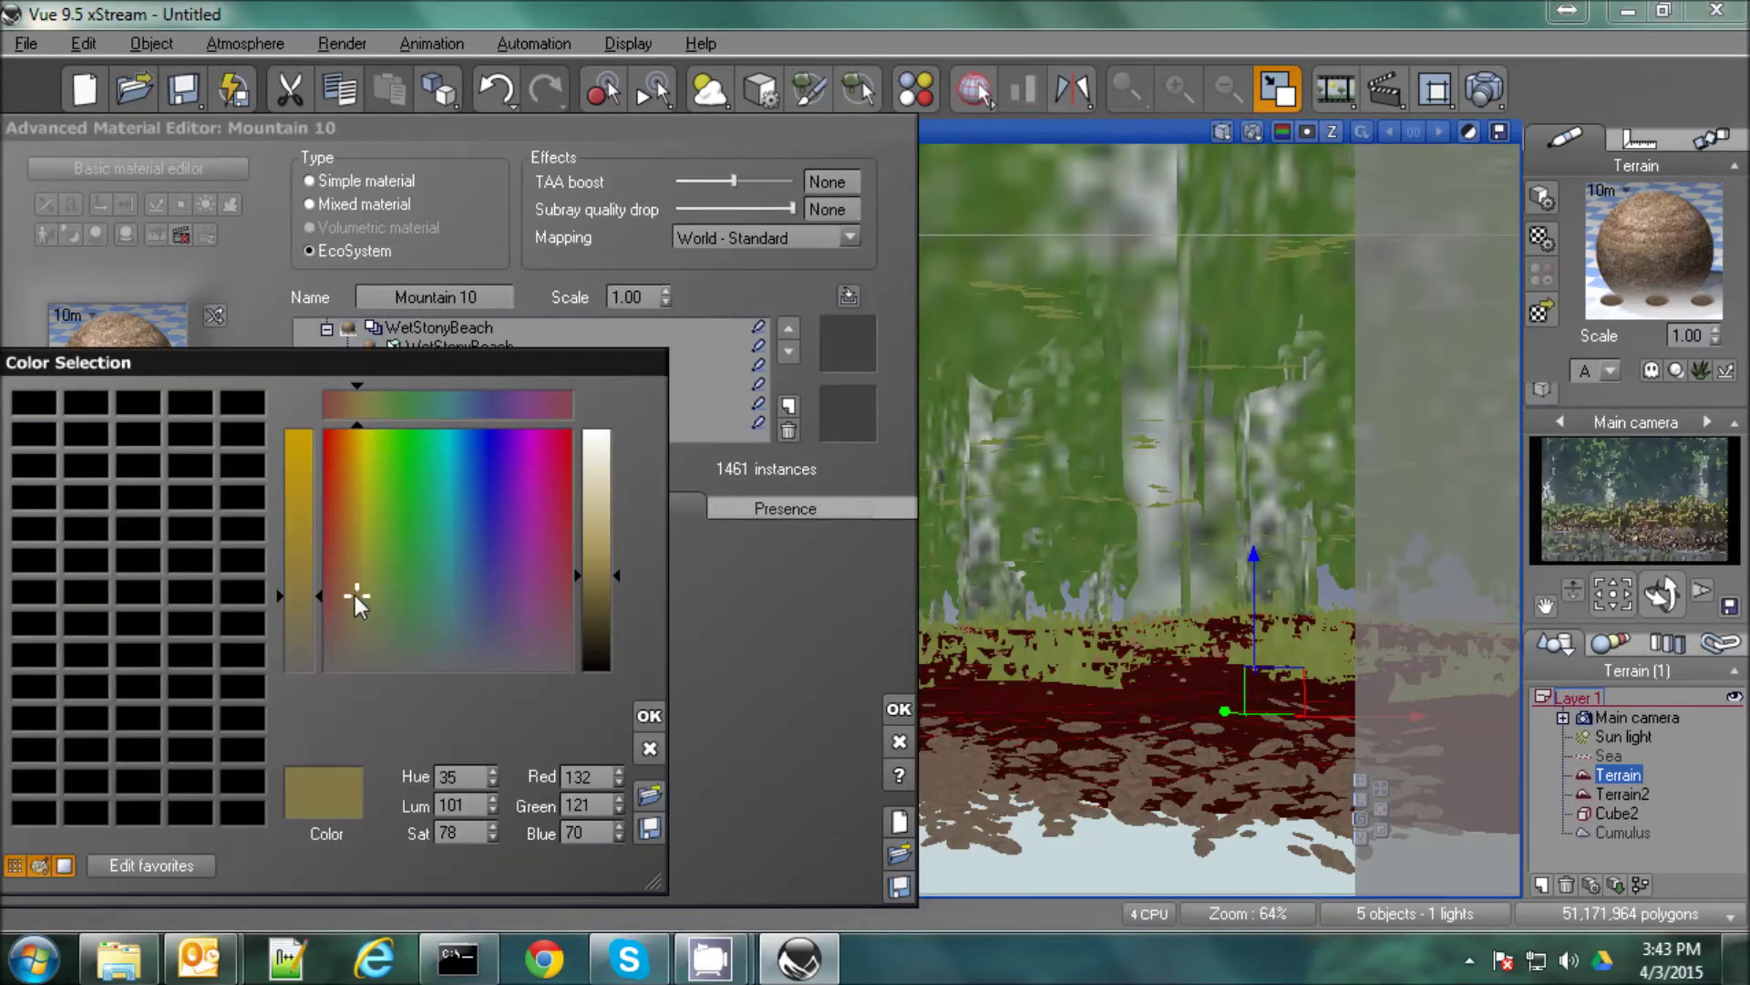
left_click_drag(355, 597, 351, 596)
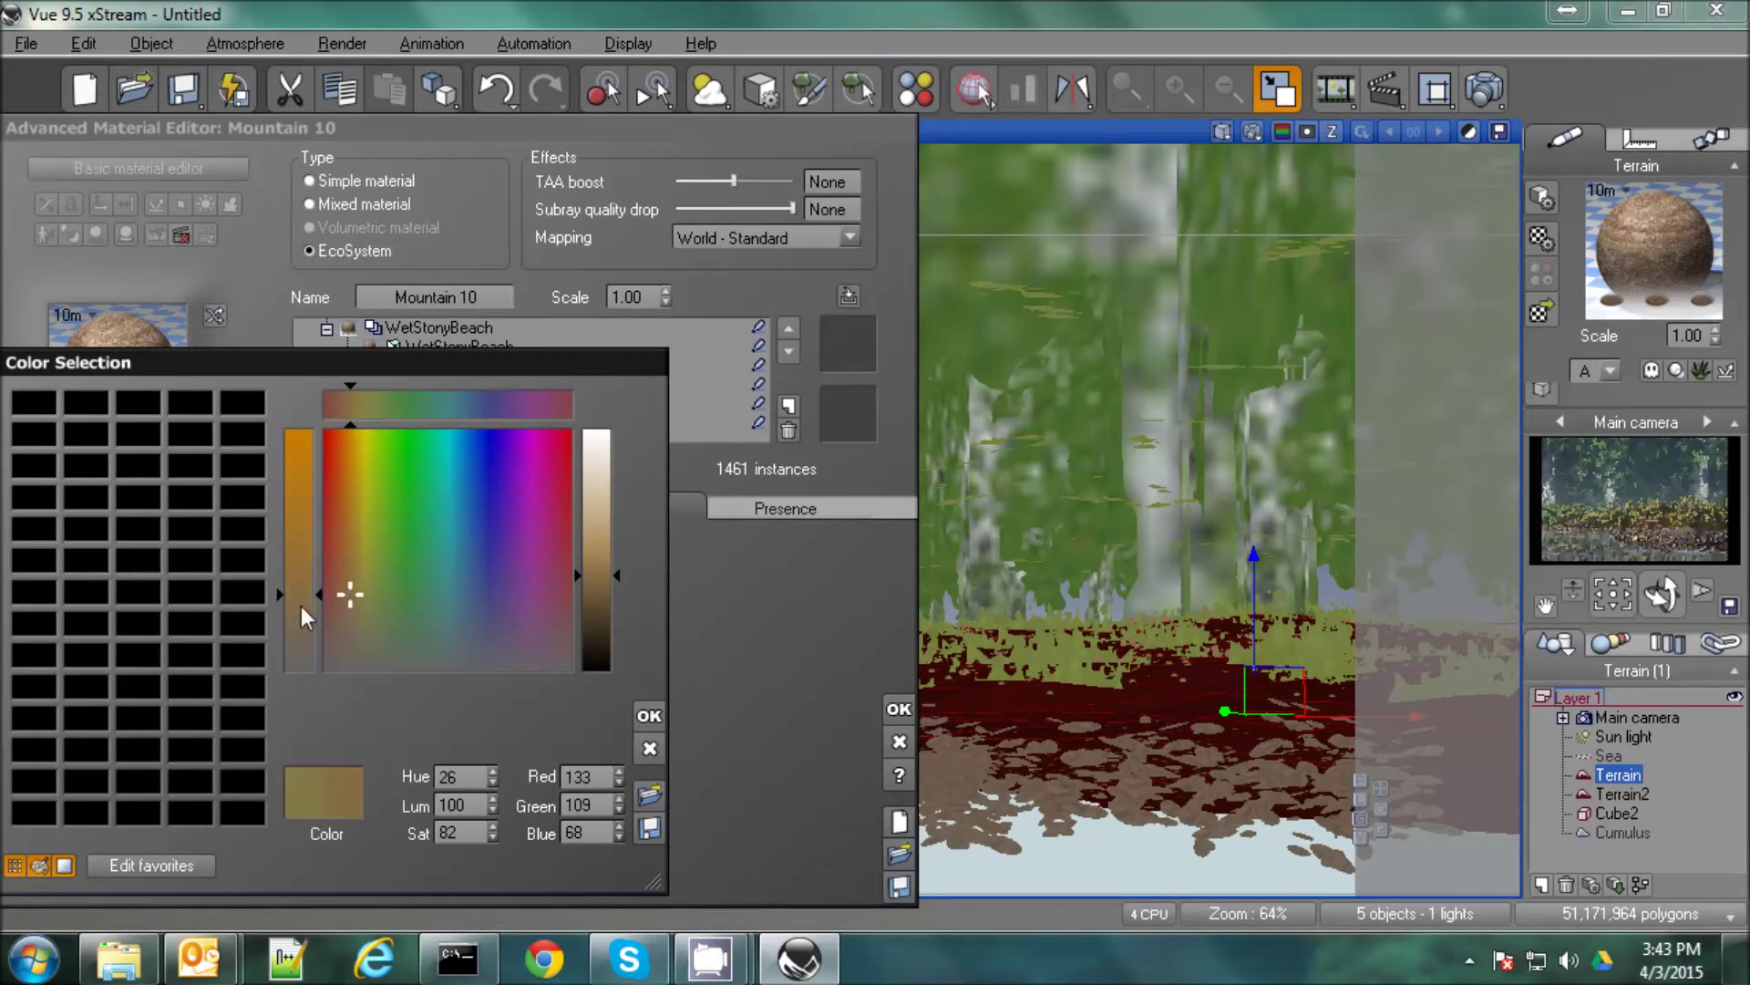
mouse_move(599, 574)
left_mouse_down()
mouse_move(600, 542)
mouse_move(587, 556)
left_mouse_up()
left_click(646, 715)
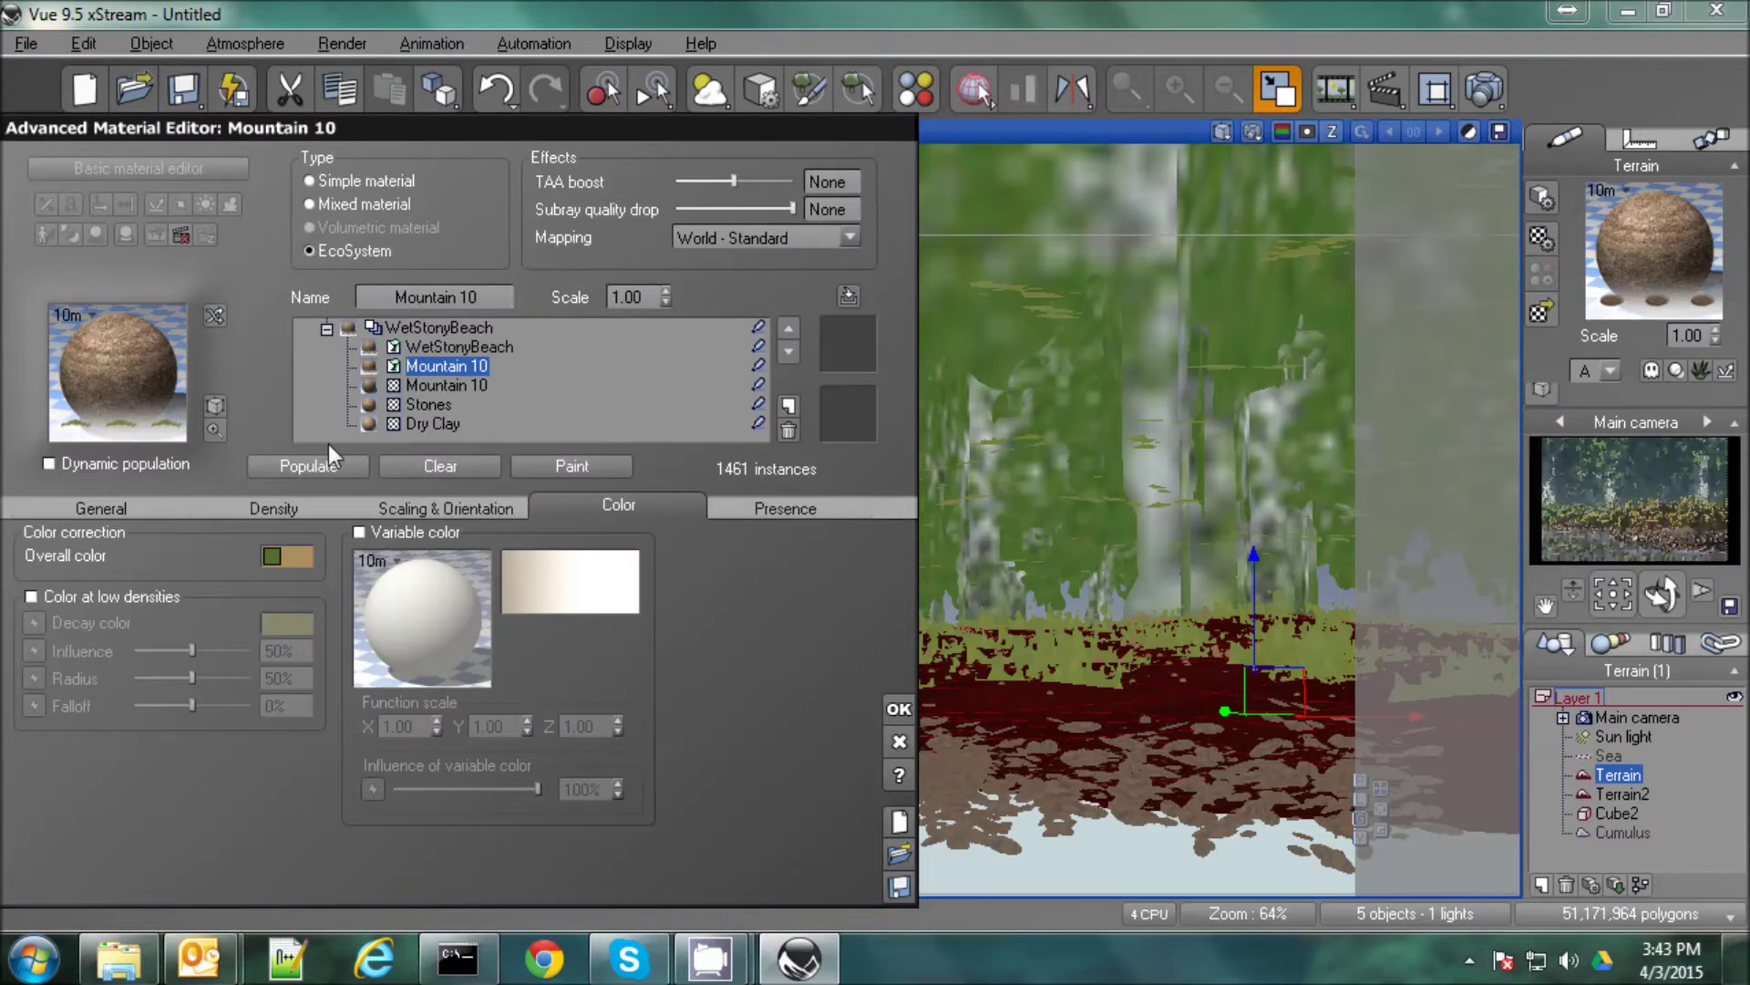
left_click(308, 466)
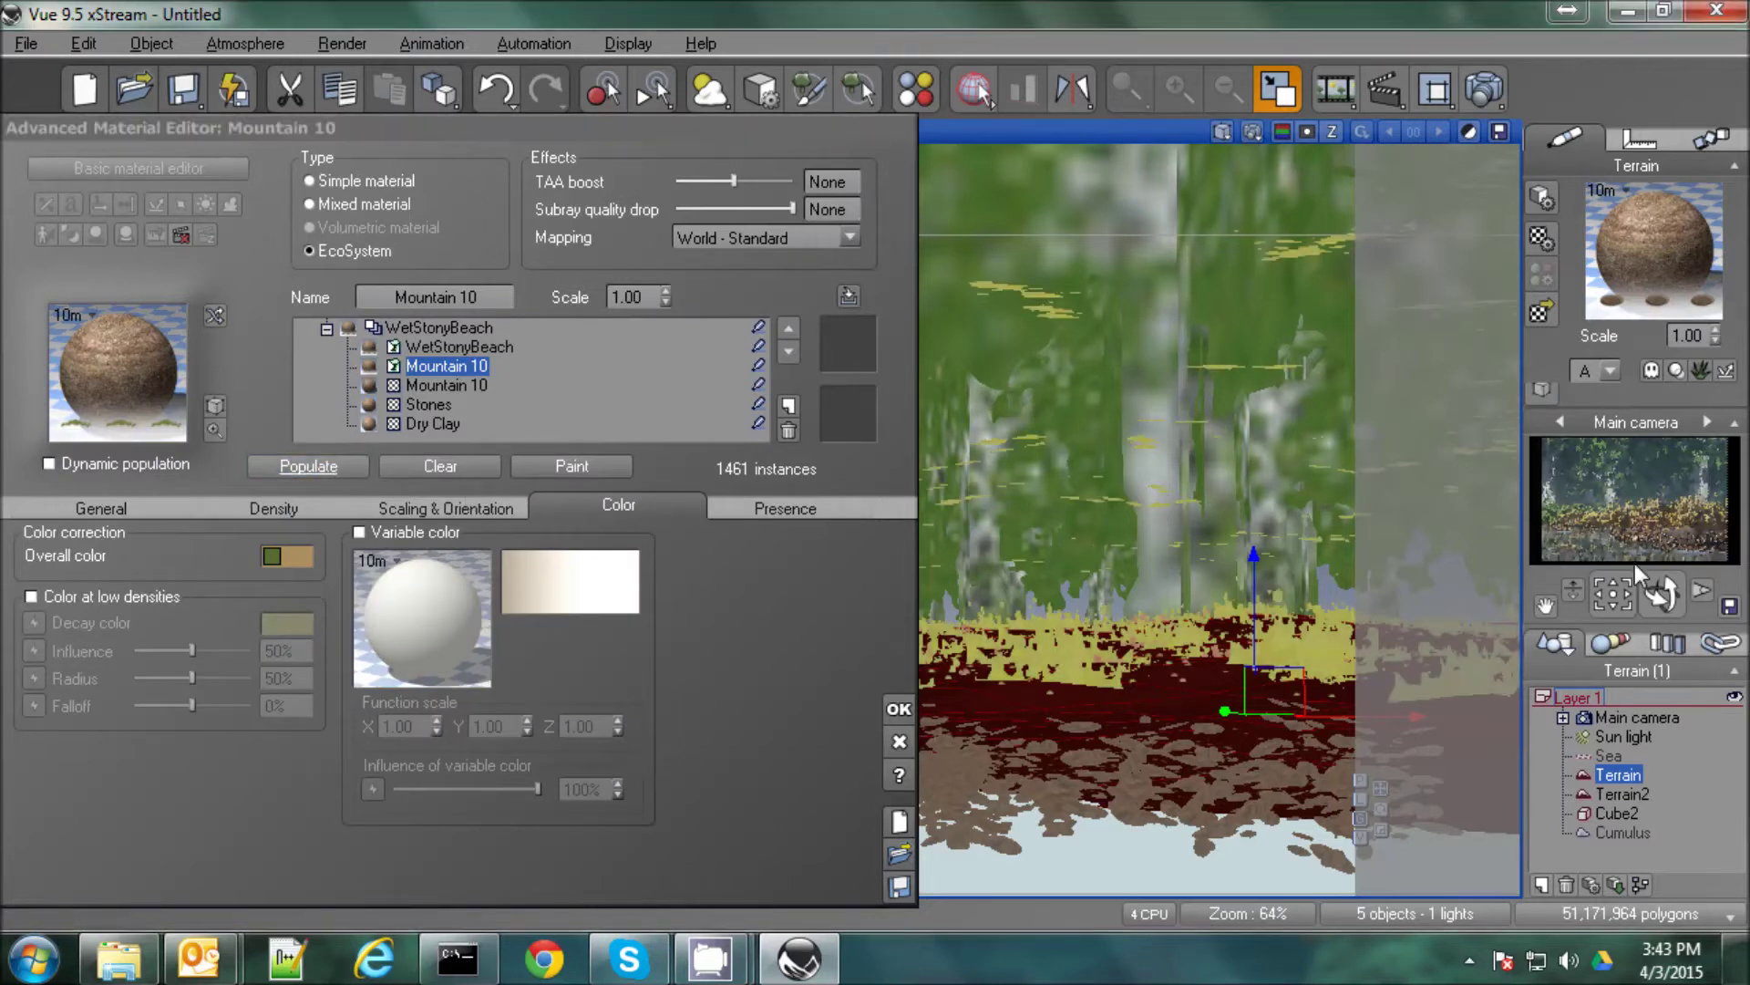
Copy the overall color of Terrain's Mountain 10 grass layer to the matching layer of Terrain2 and repopulate that layer.
right_click(306, 560)
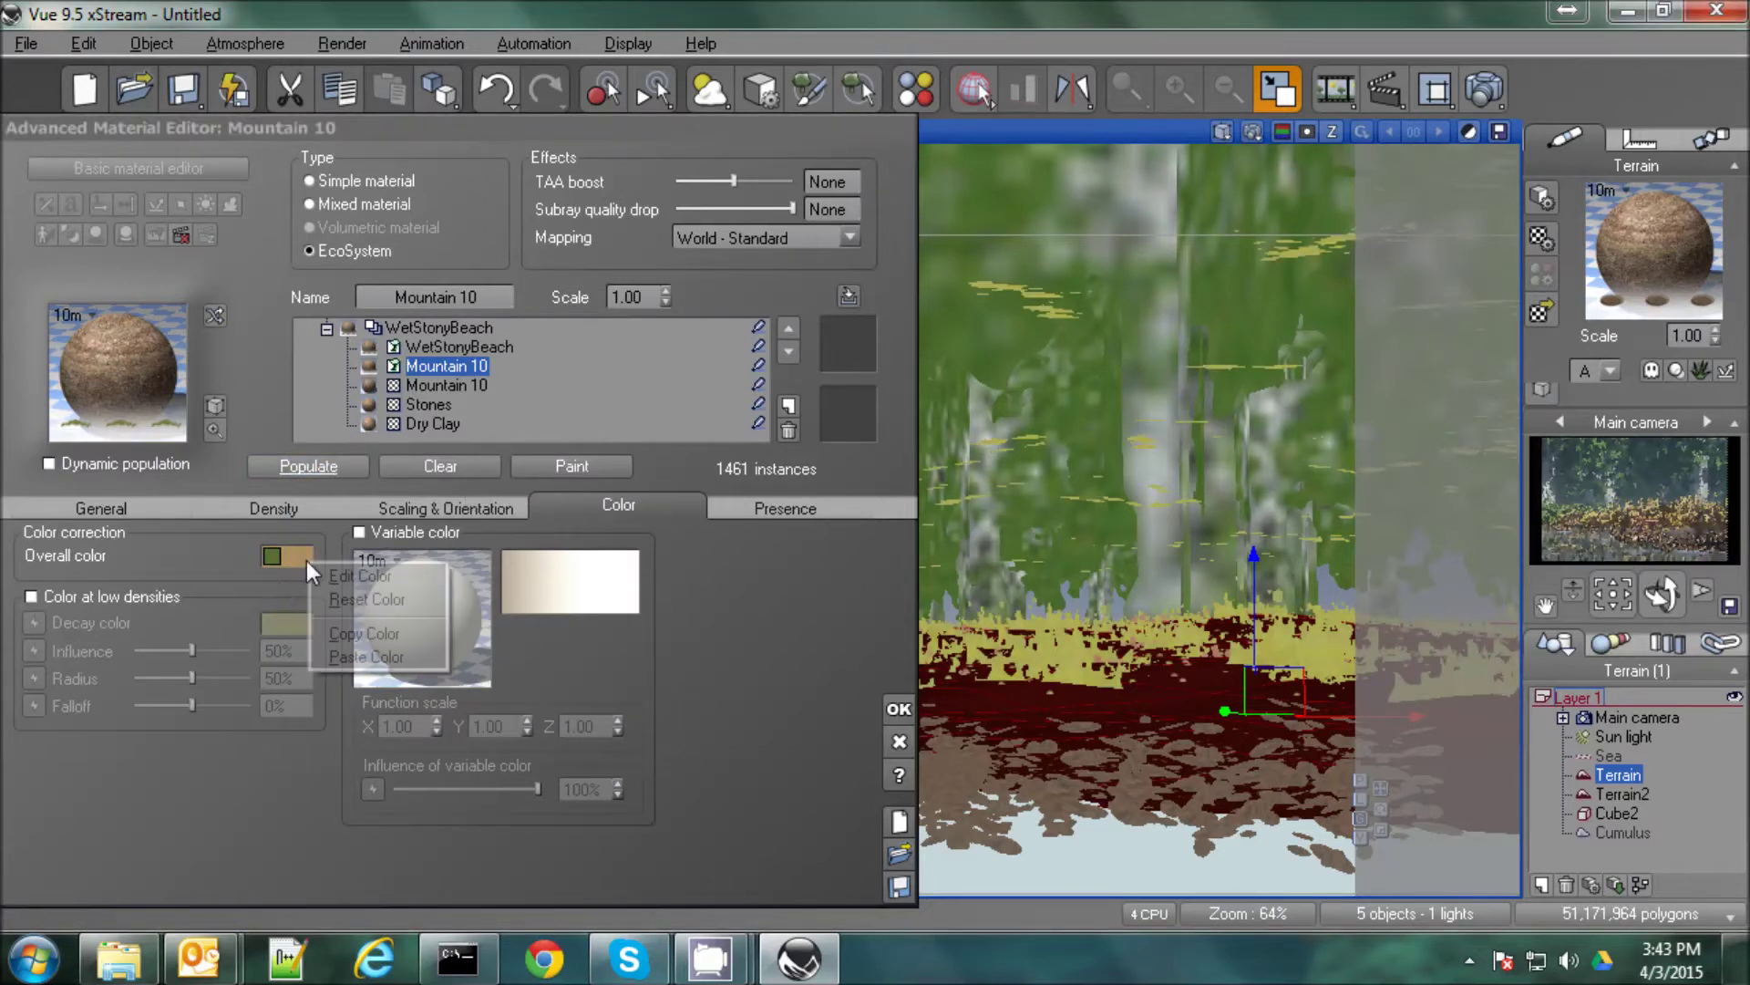
left_click(347, 632)
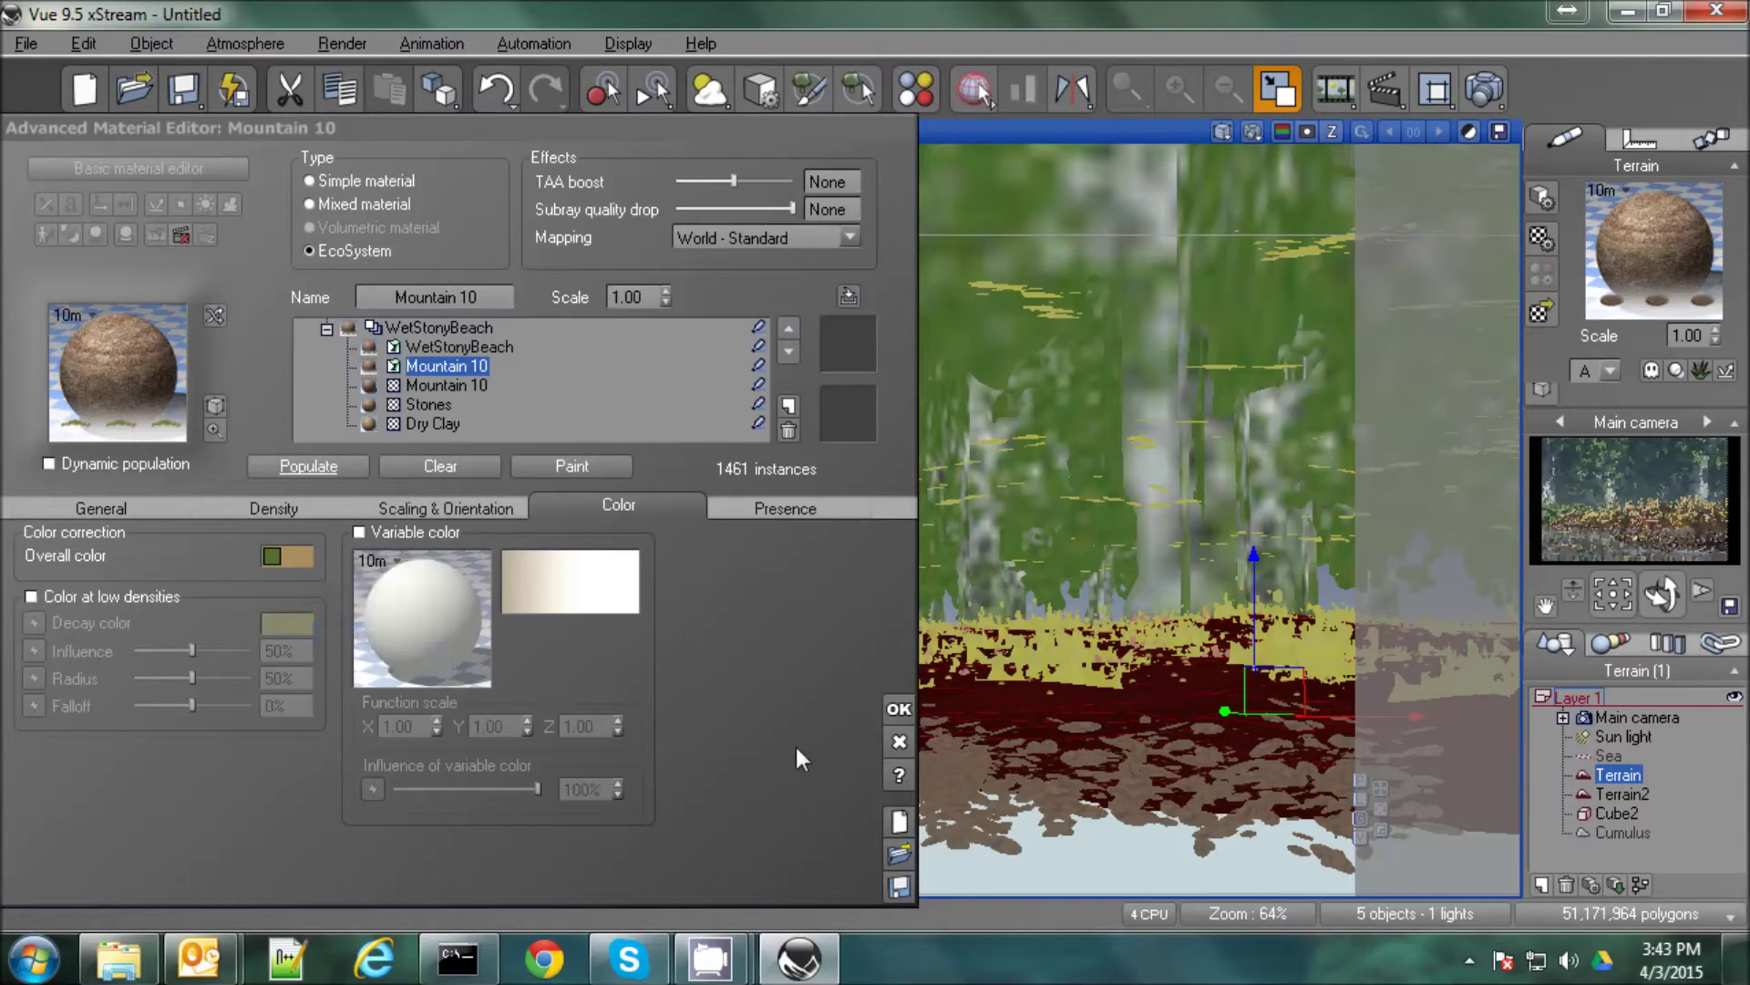
left_click(899, 711)
left_click(1622, 793)
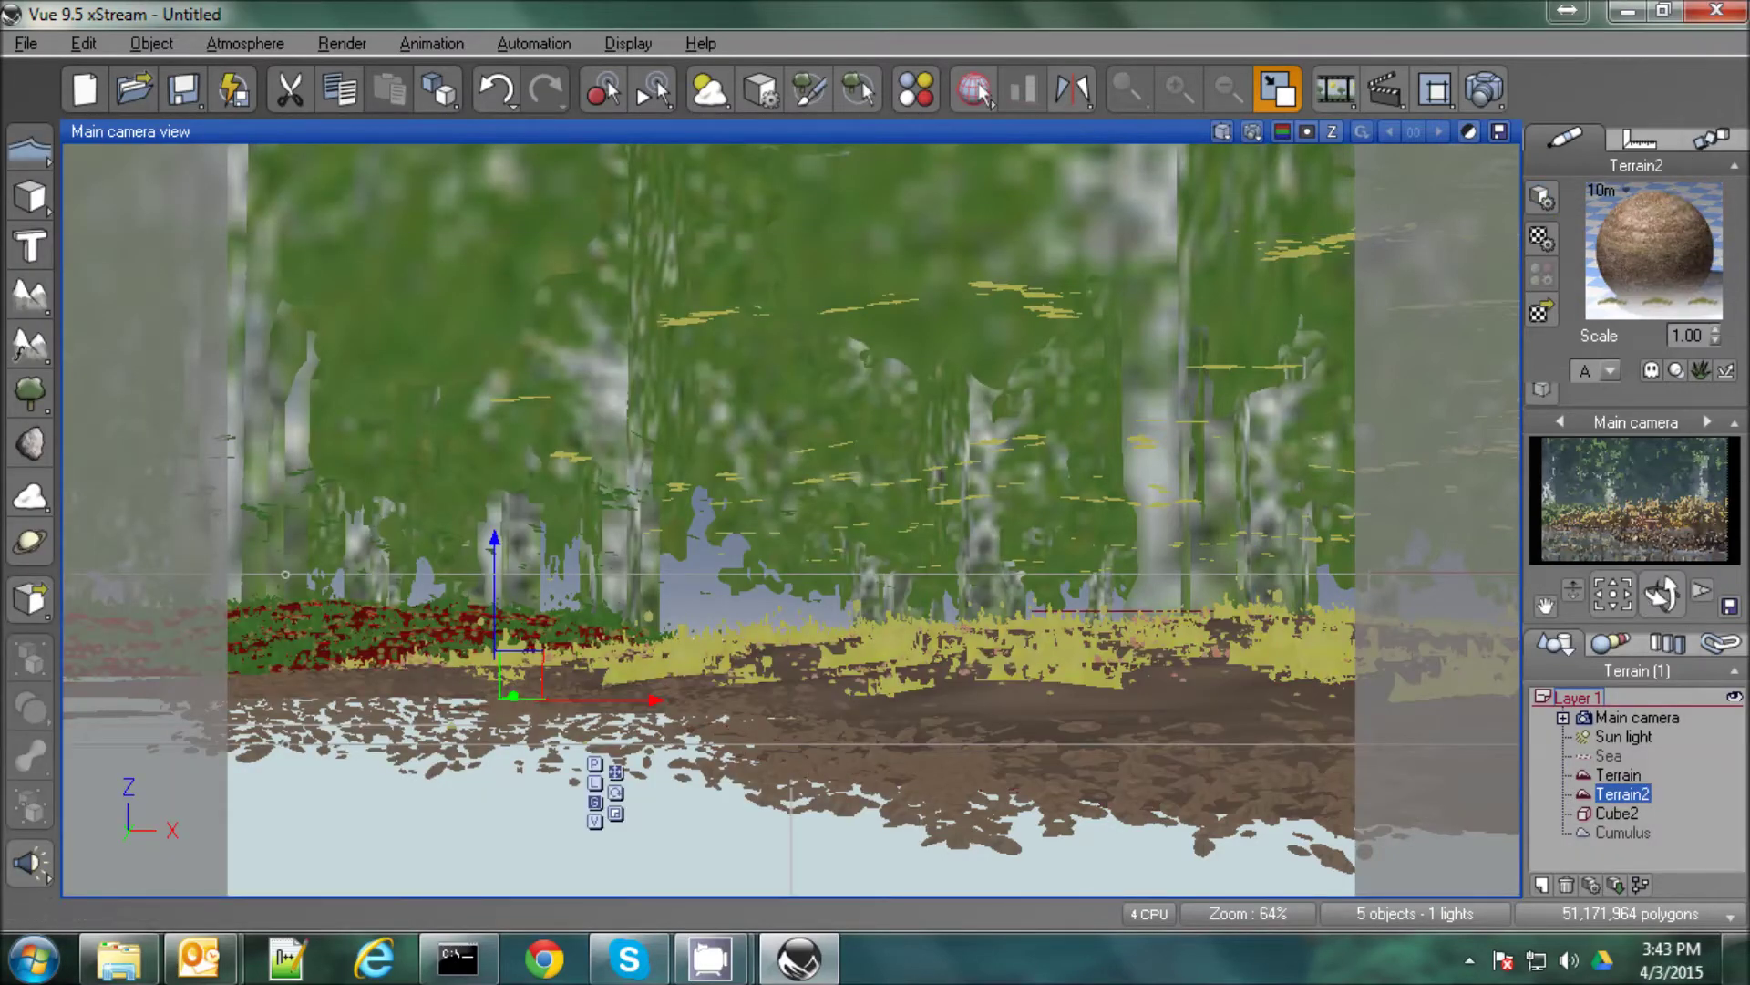
double_click(1632, 201)
right_click(286, 557)
left_click(333, 649)
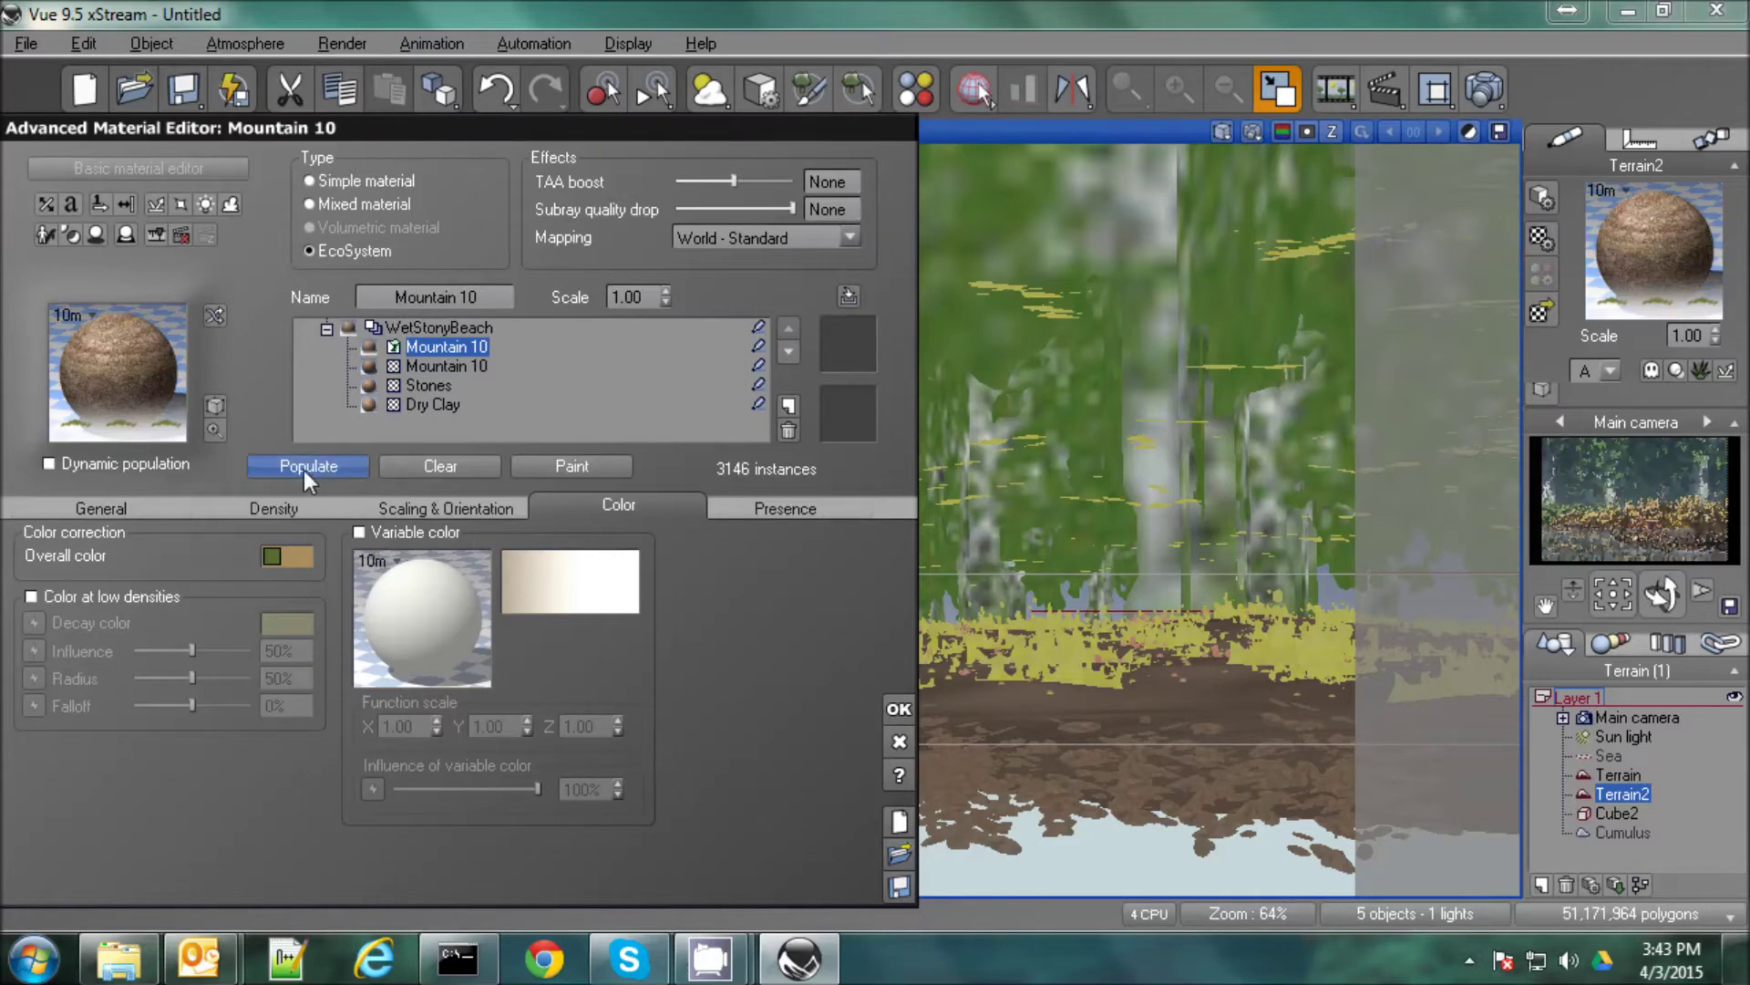
left_click(891, 711)
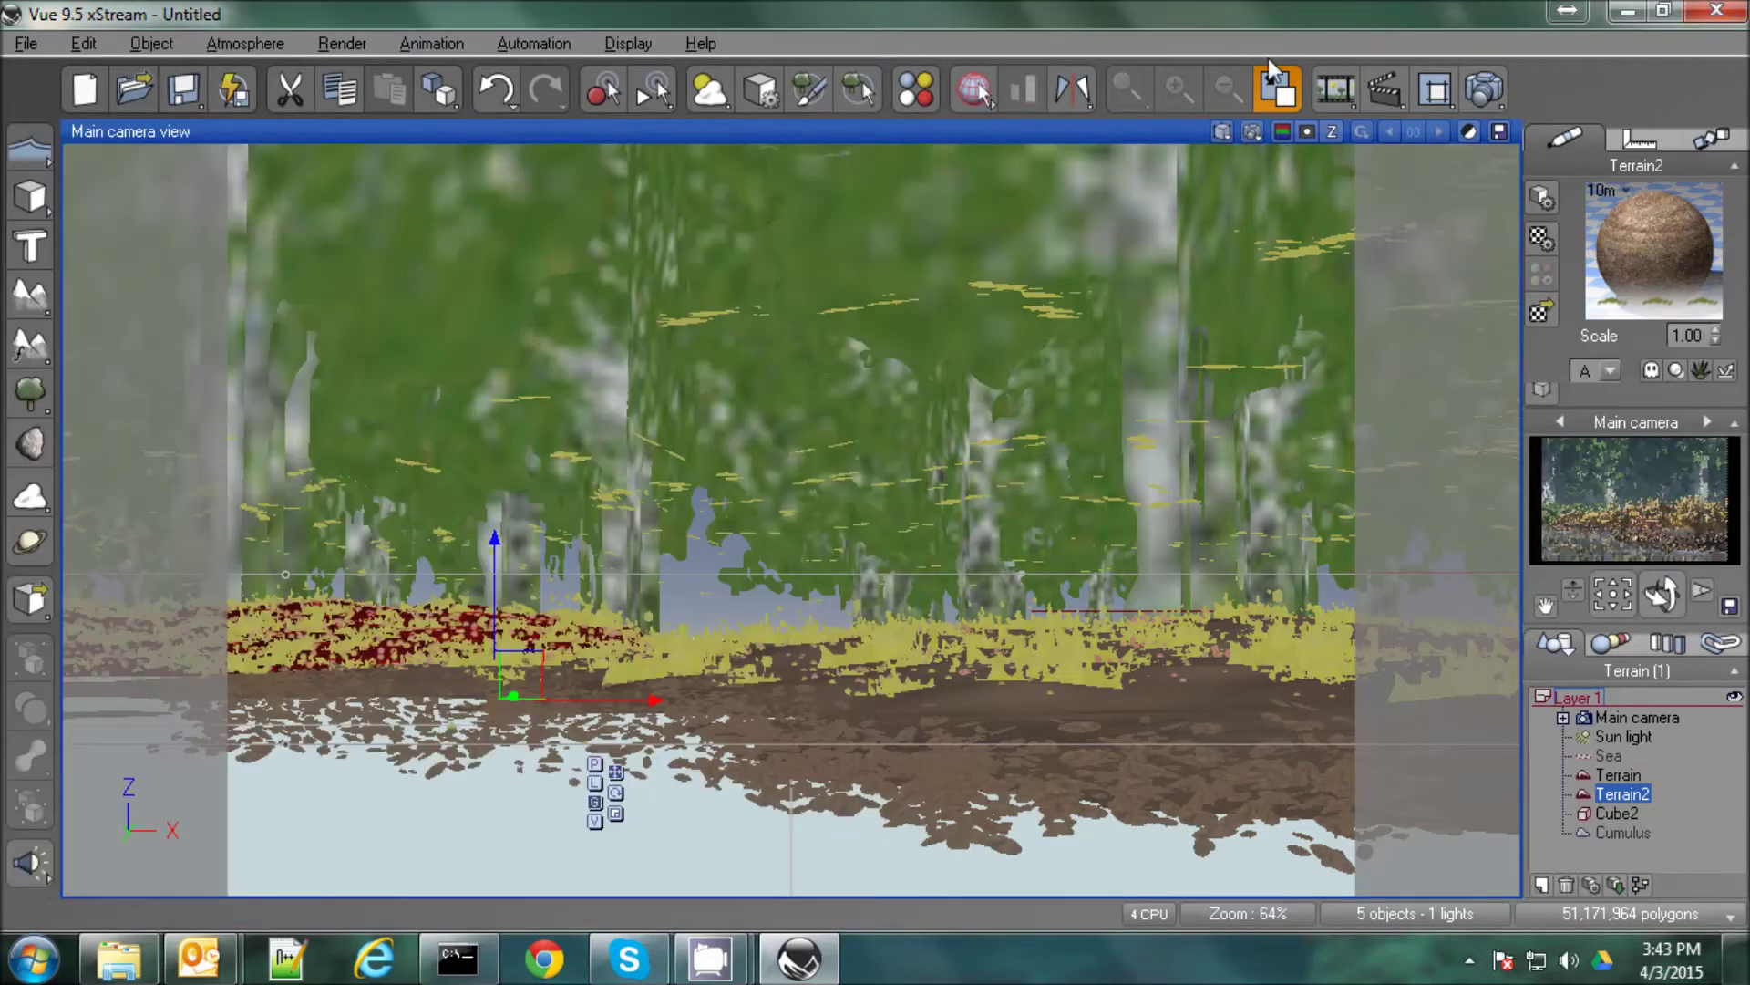
Render the main camera view and accept the post render options.
left_click(1470, 88)
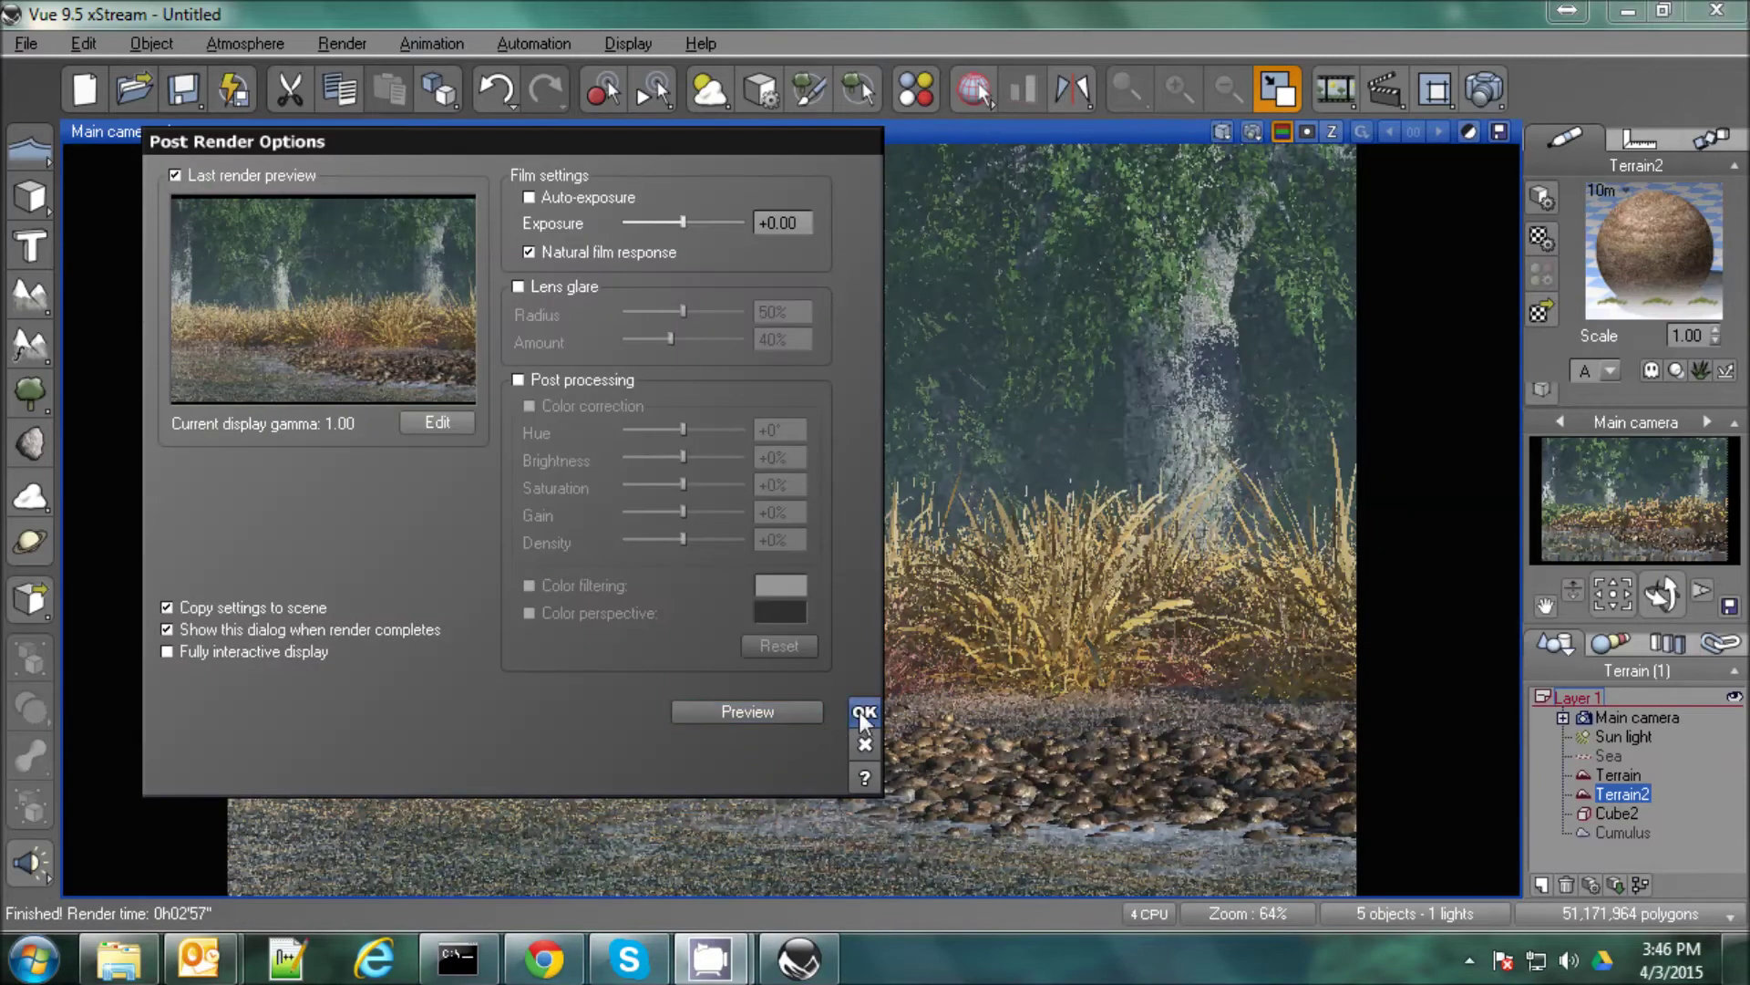
key("Return")
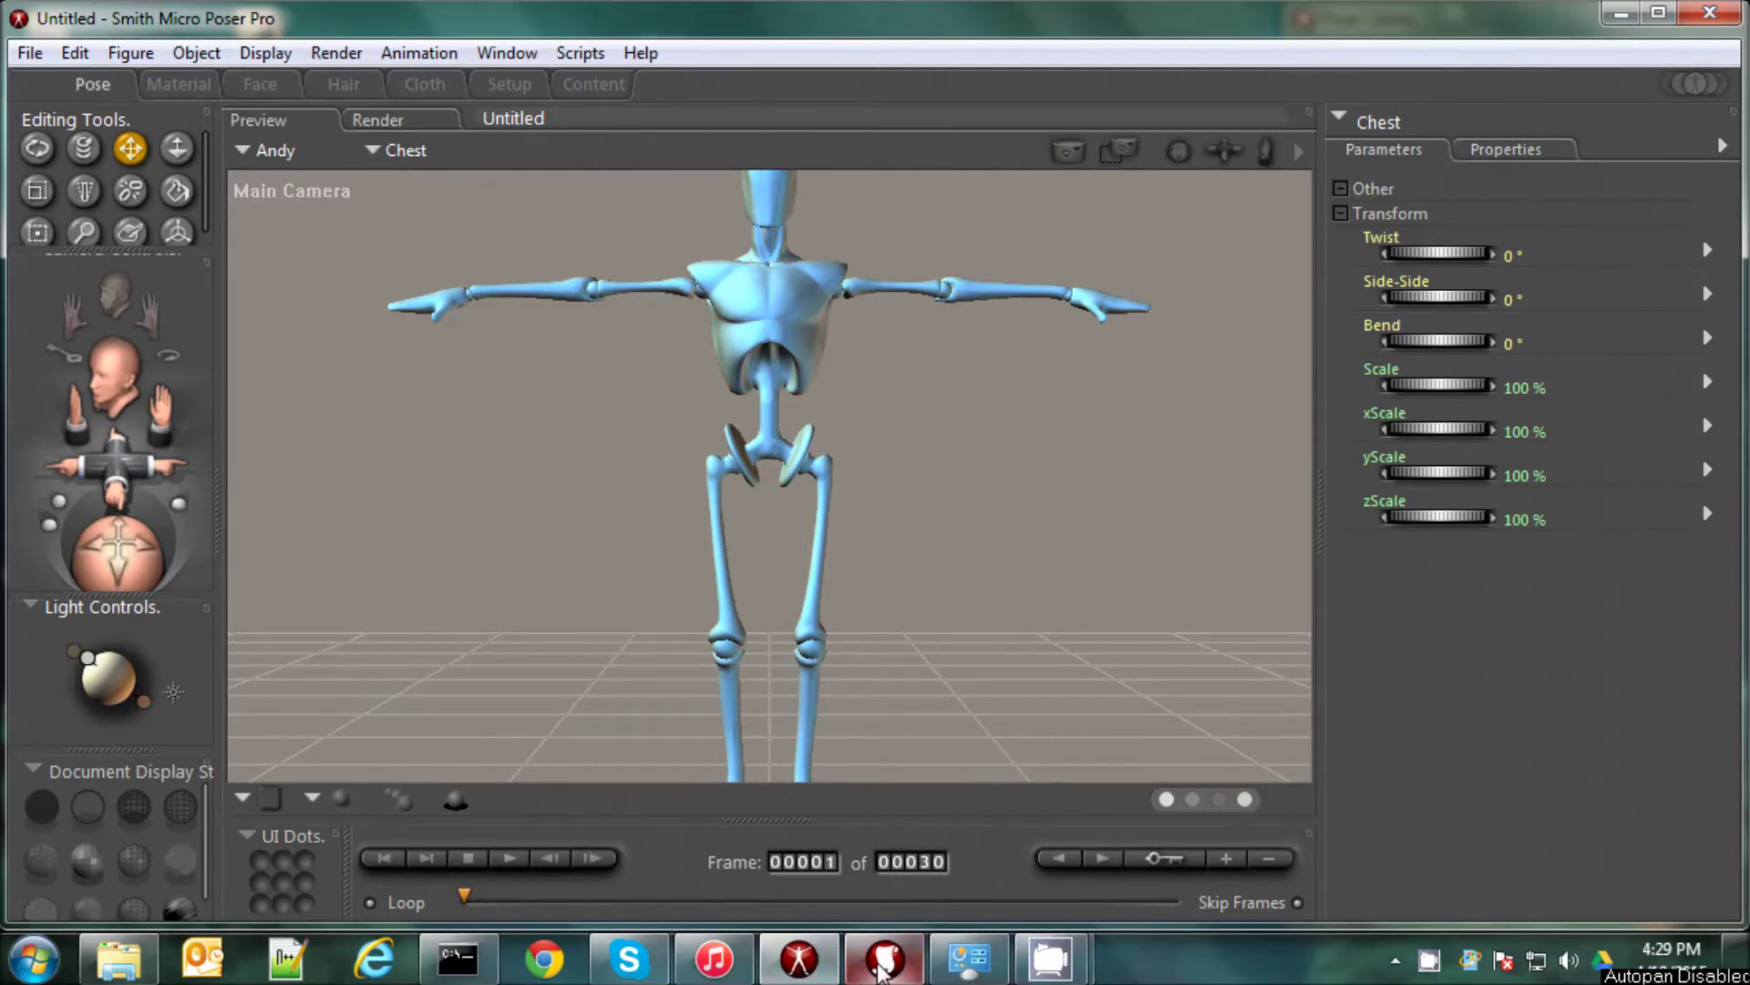
Switch to Poser Pro and delete the default Andy figure from the scene.
left_click(883, 966)
left_click(793, 474)
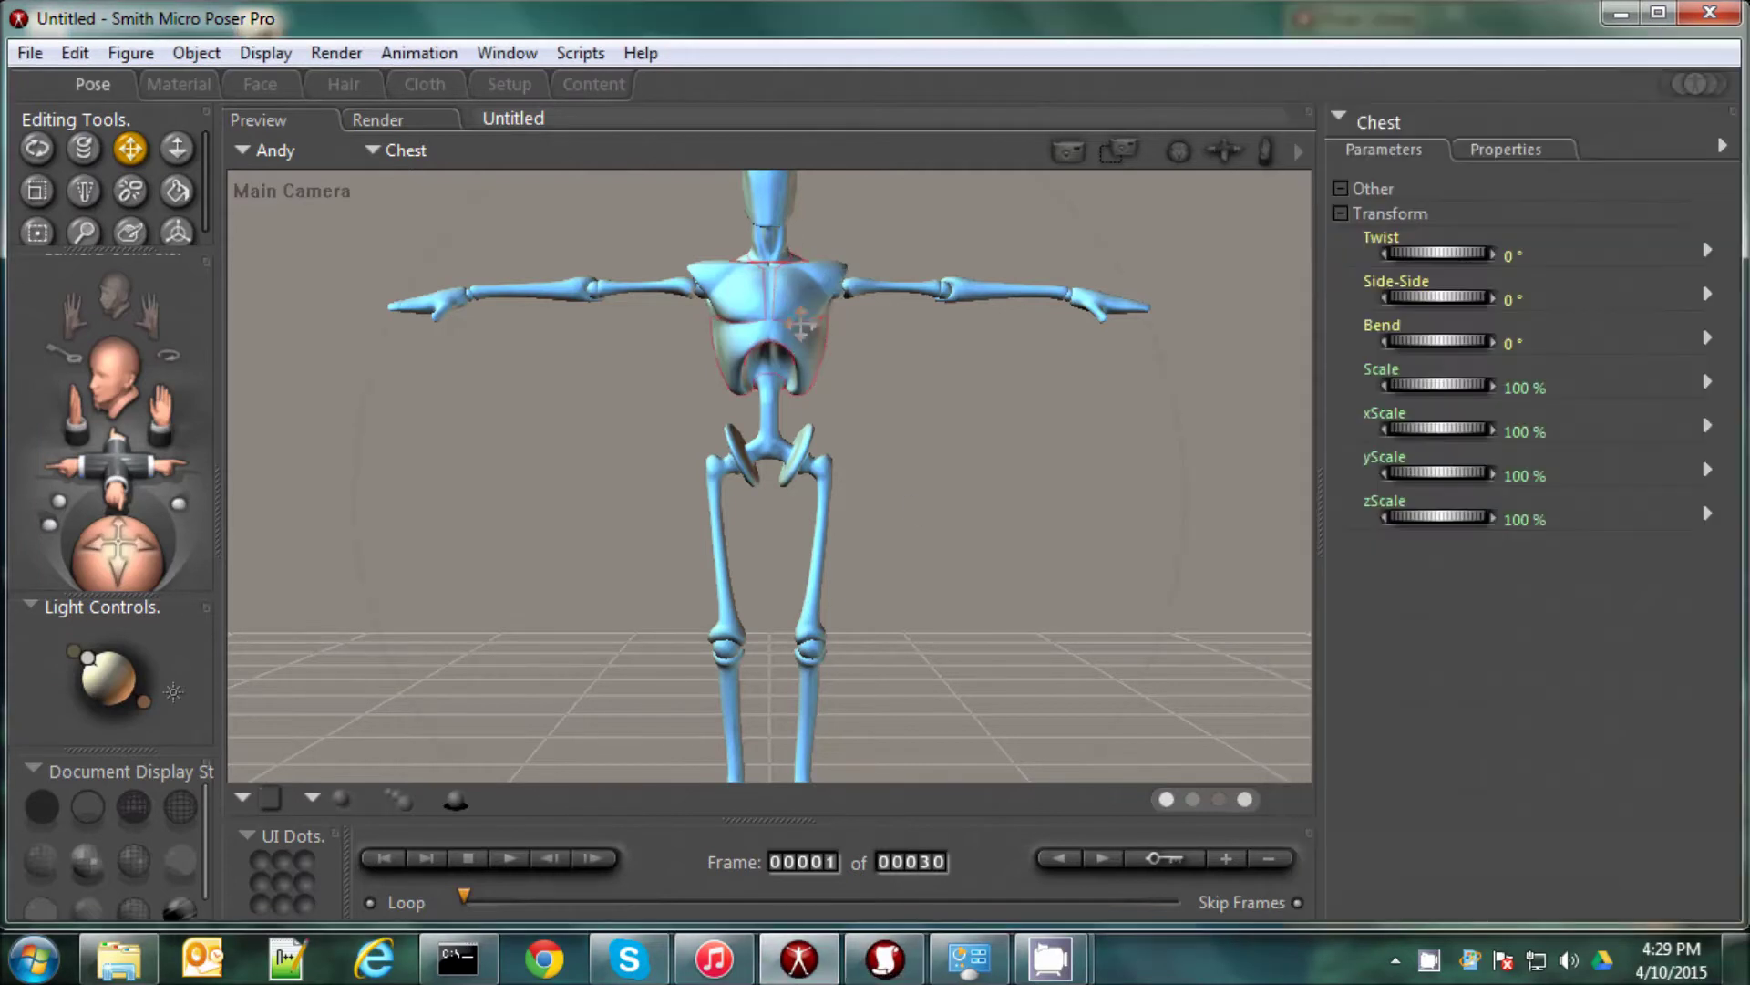
key("Delete")
key("Return")
Load the Millennium Dog figure from the DAZ Animals folder under Animals in the Poser 6 library.
left_click(884, 965)
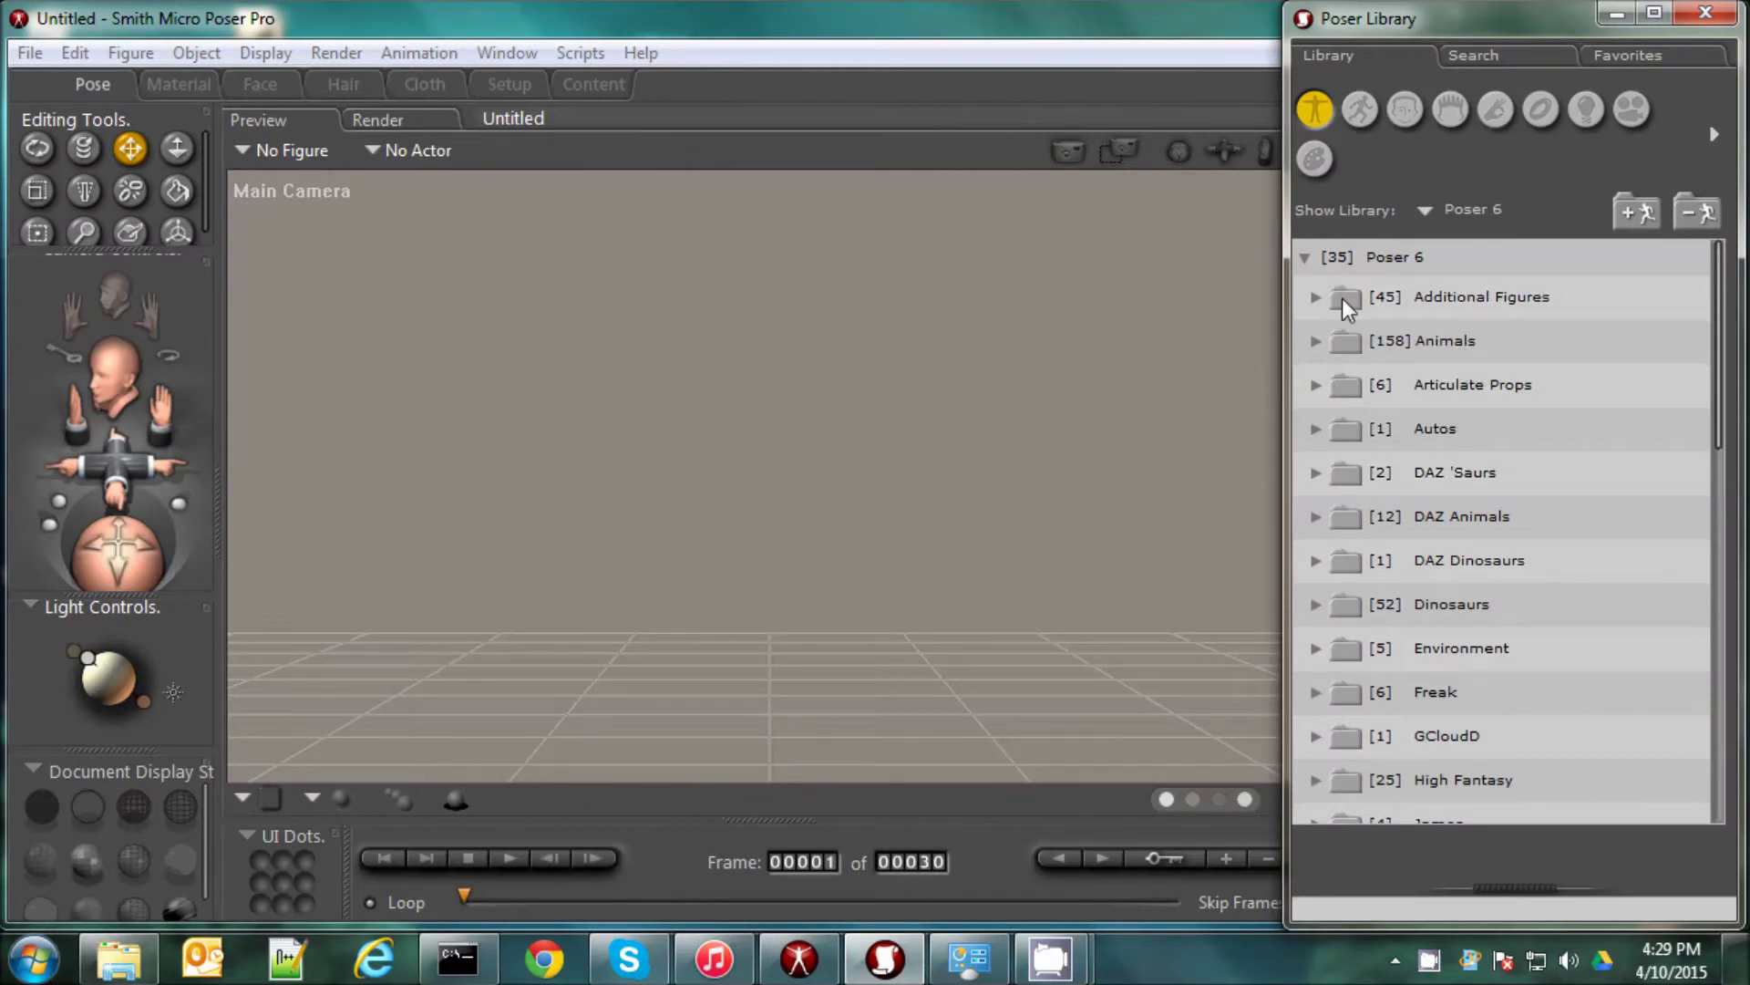
left_click(1316, 341)
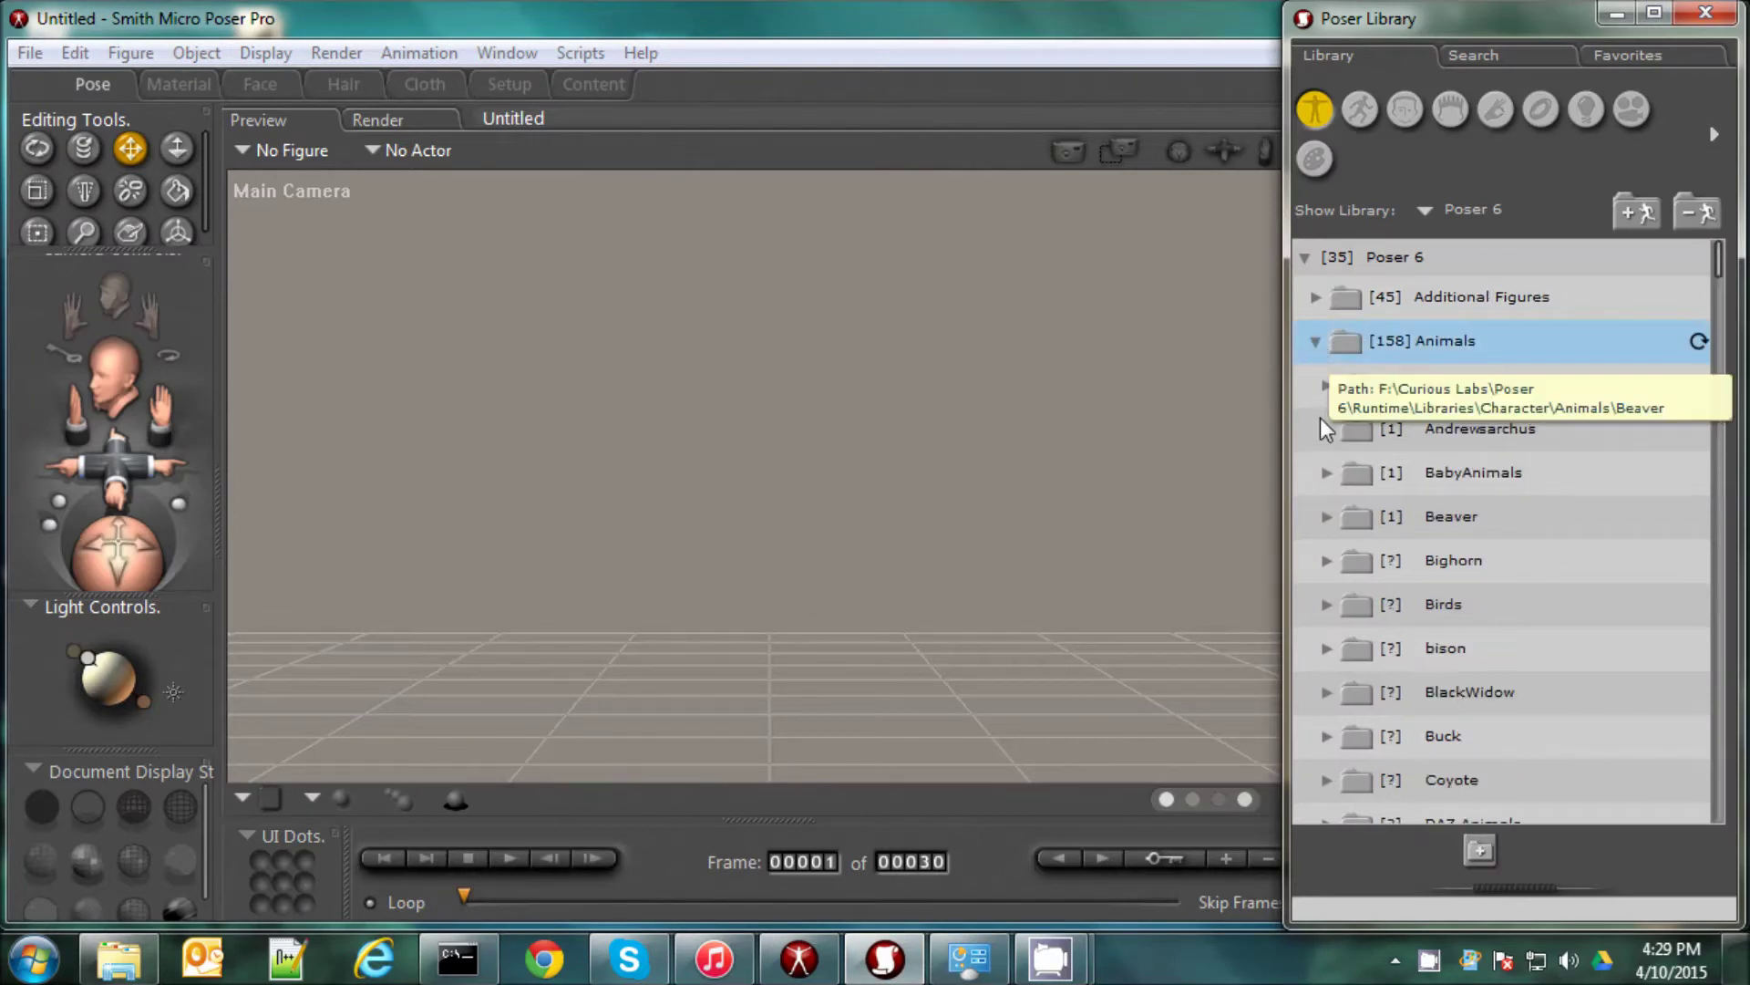
scroll(1336, 474, "down", 4)
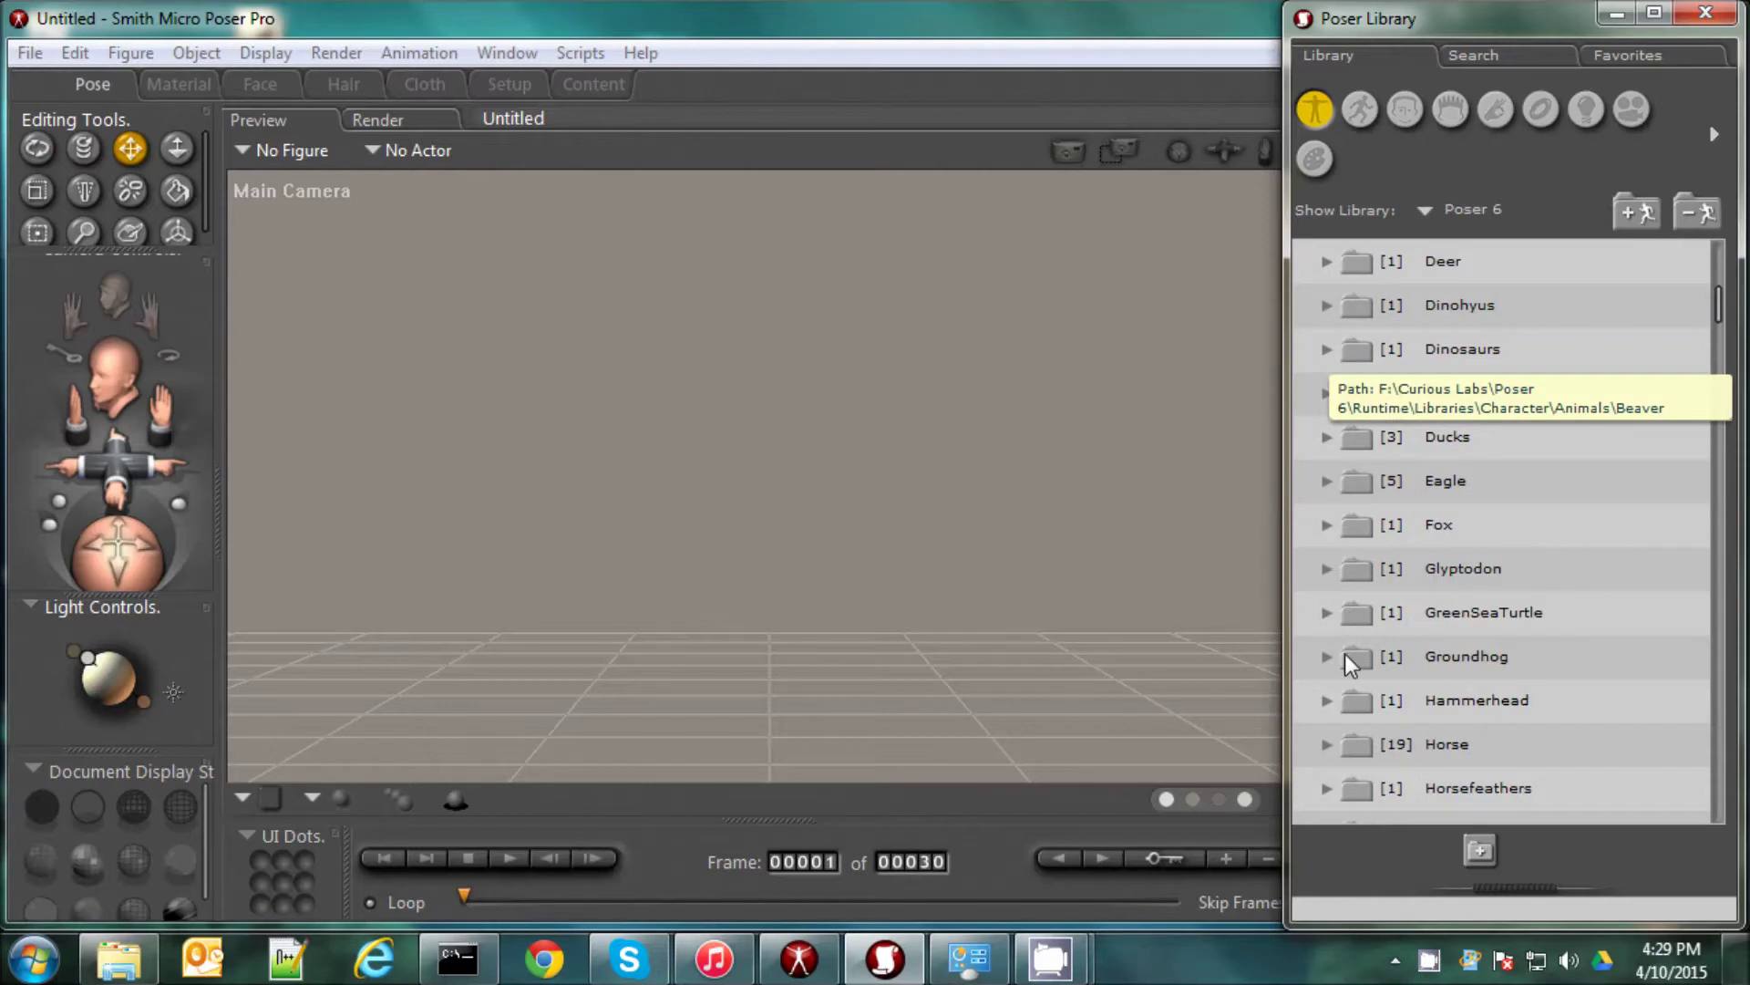
scroll(1344, 654, "down", 3)
scroll(1331, 678, "down", 3)
scroll(1327, 662, "up", 7)
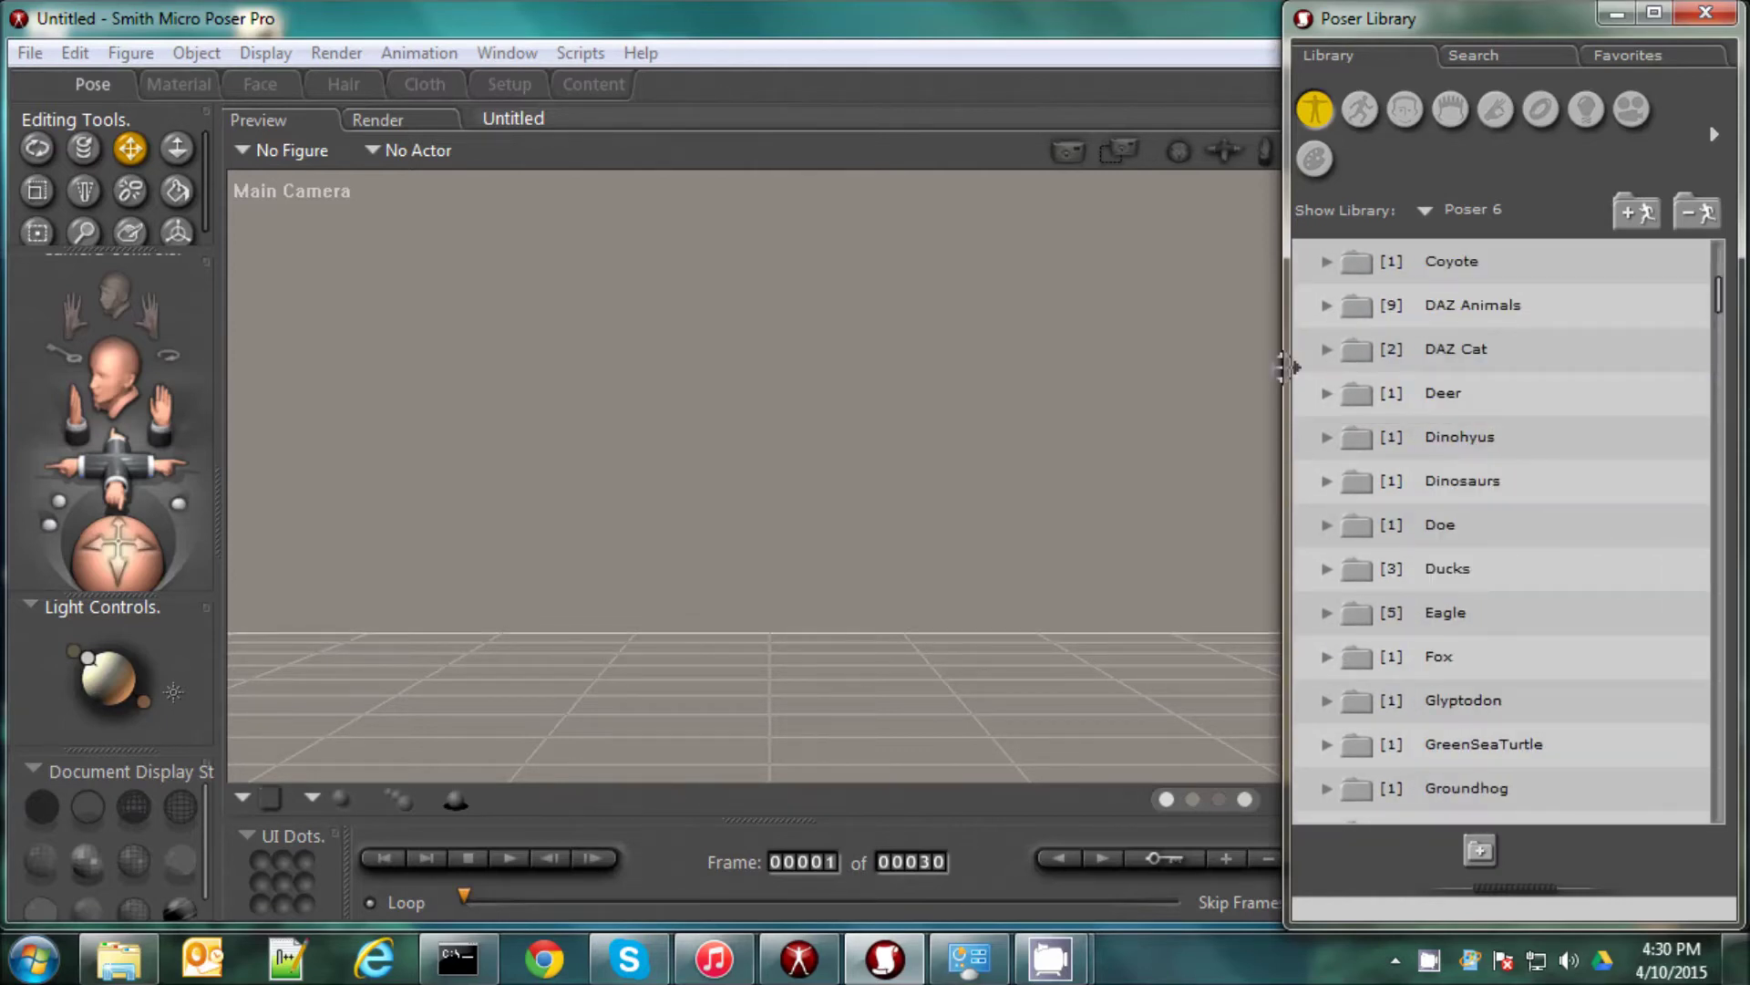
left_click(1325, 306)
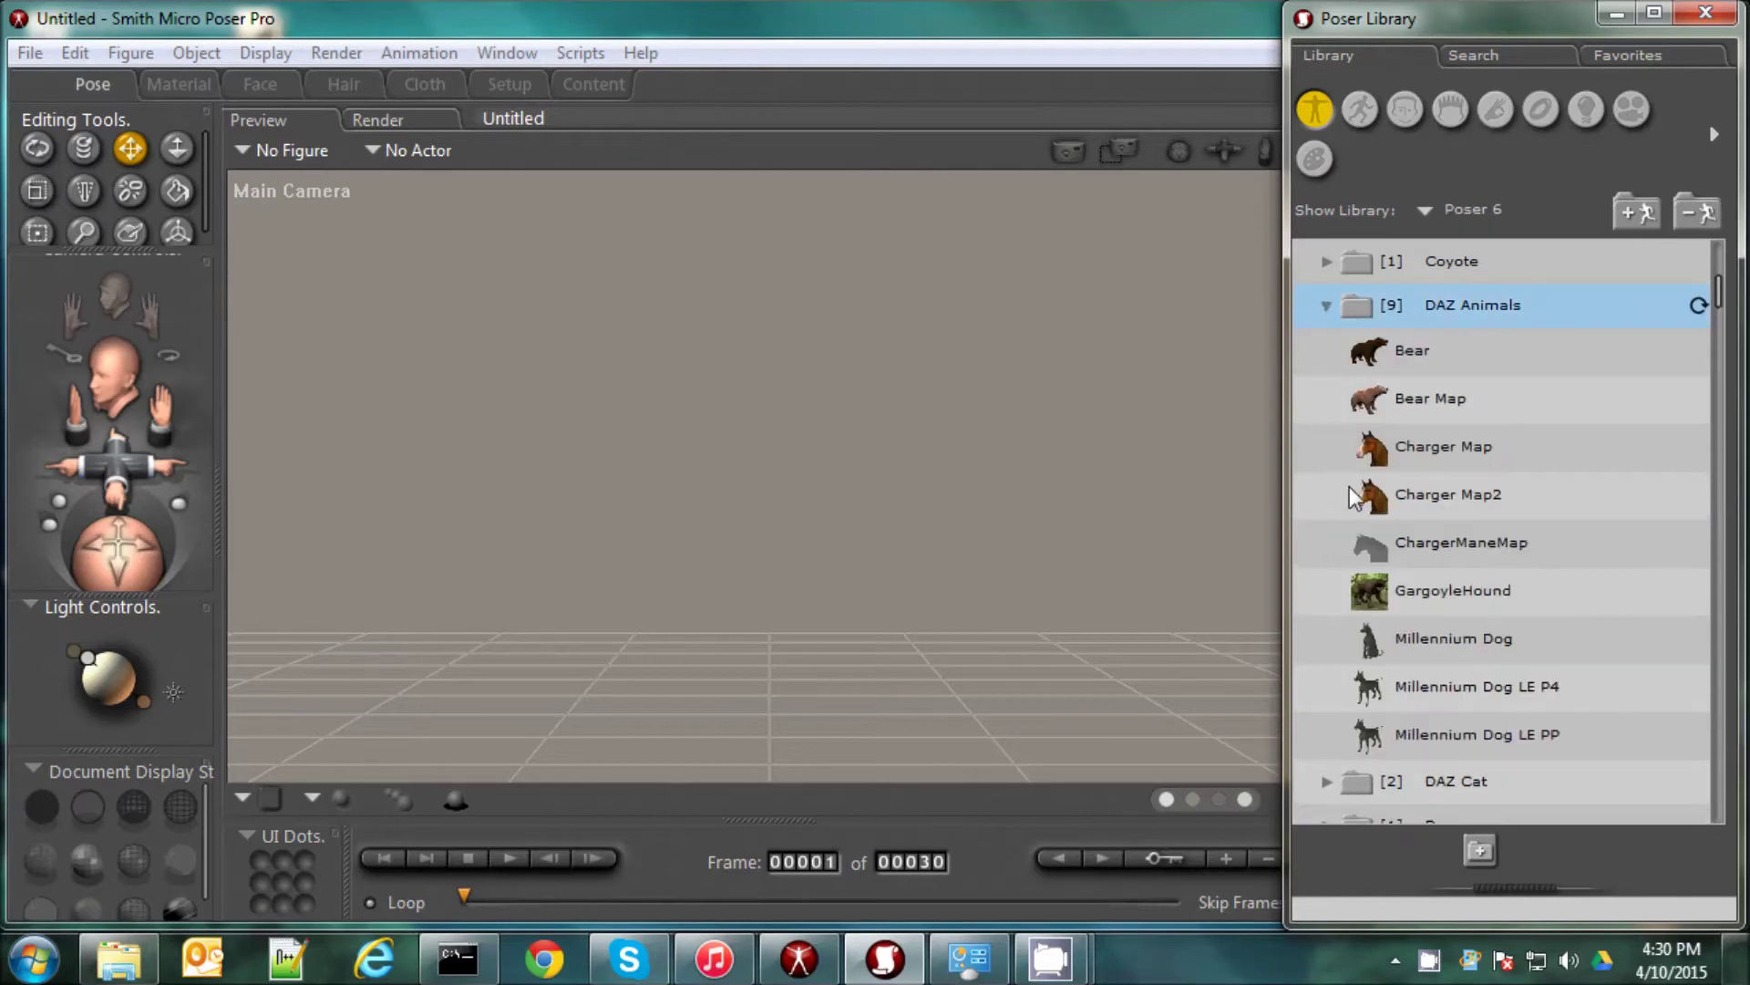
left_click(1406, 637)
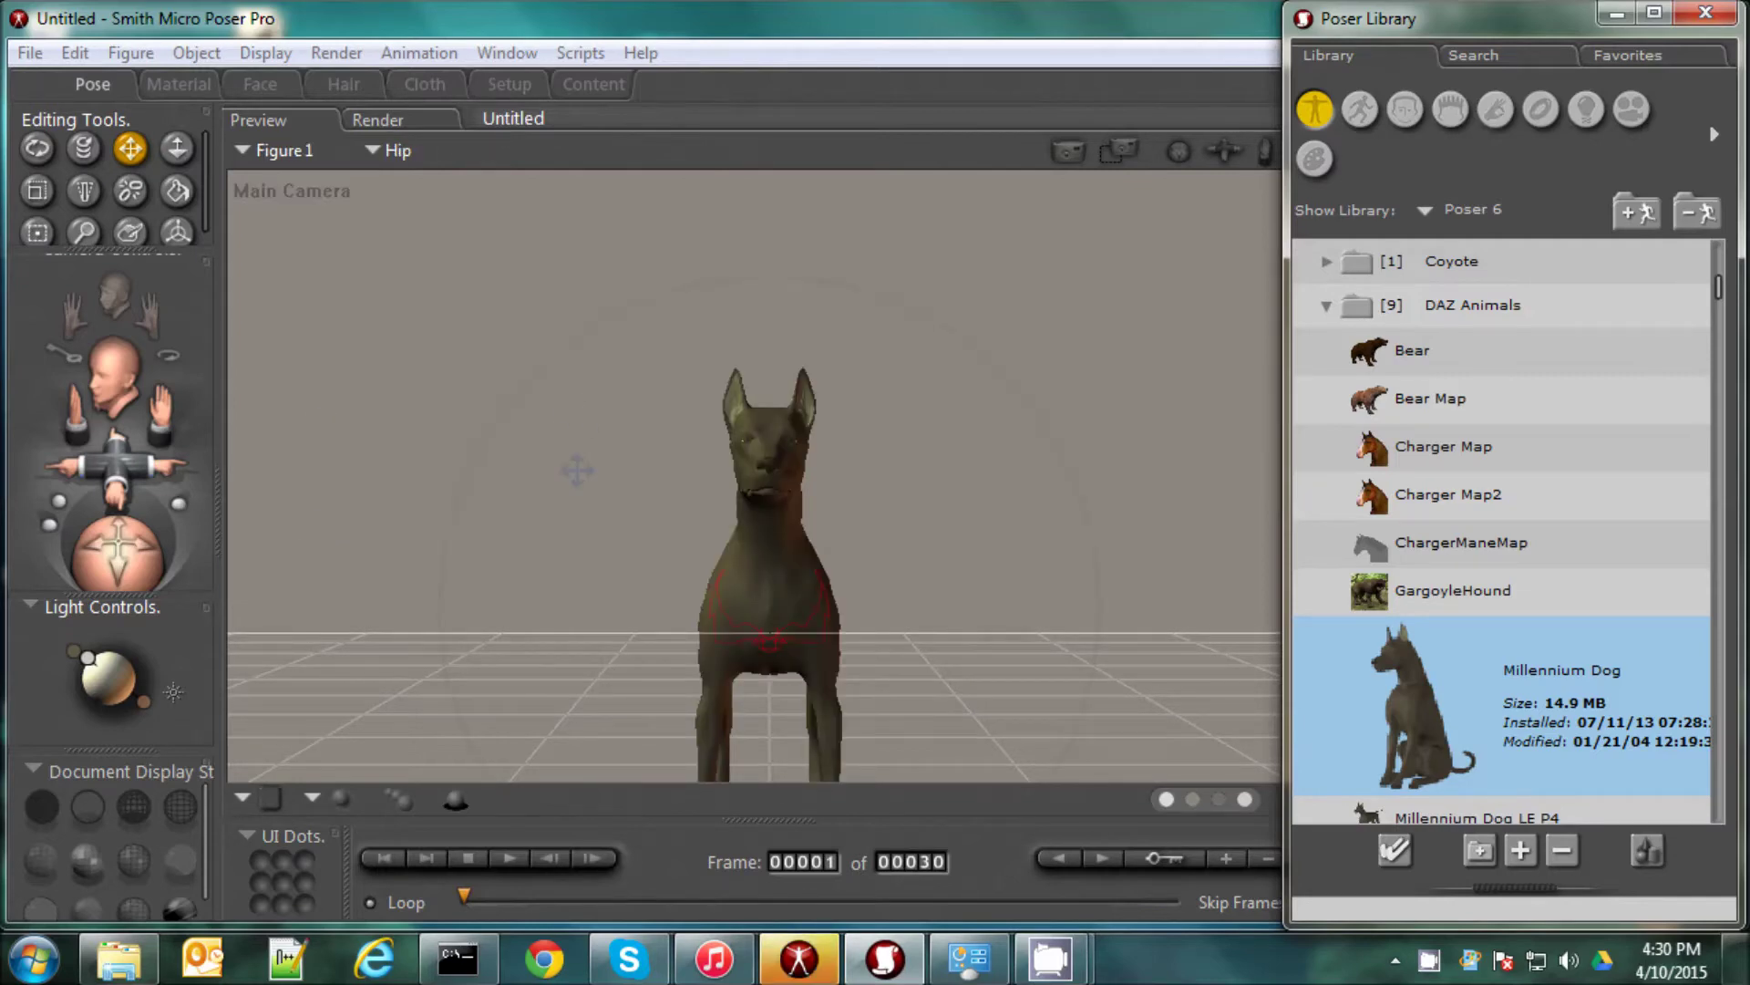
Set the Hound morph on the dog's Body to 1.
mouse_move(99, 560)
left_mouse_down()
mouse_move(117, 553)
mouse_move(102, 545)
left_mouse_up()
mouse_move(163, 409)
left_mouse_down()
mouse_move(185, 381)
mouse_move(162, 409)
left_mouse_up()
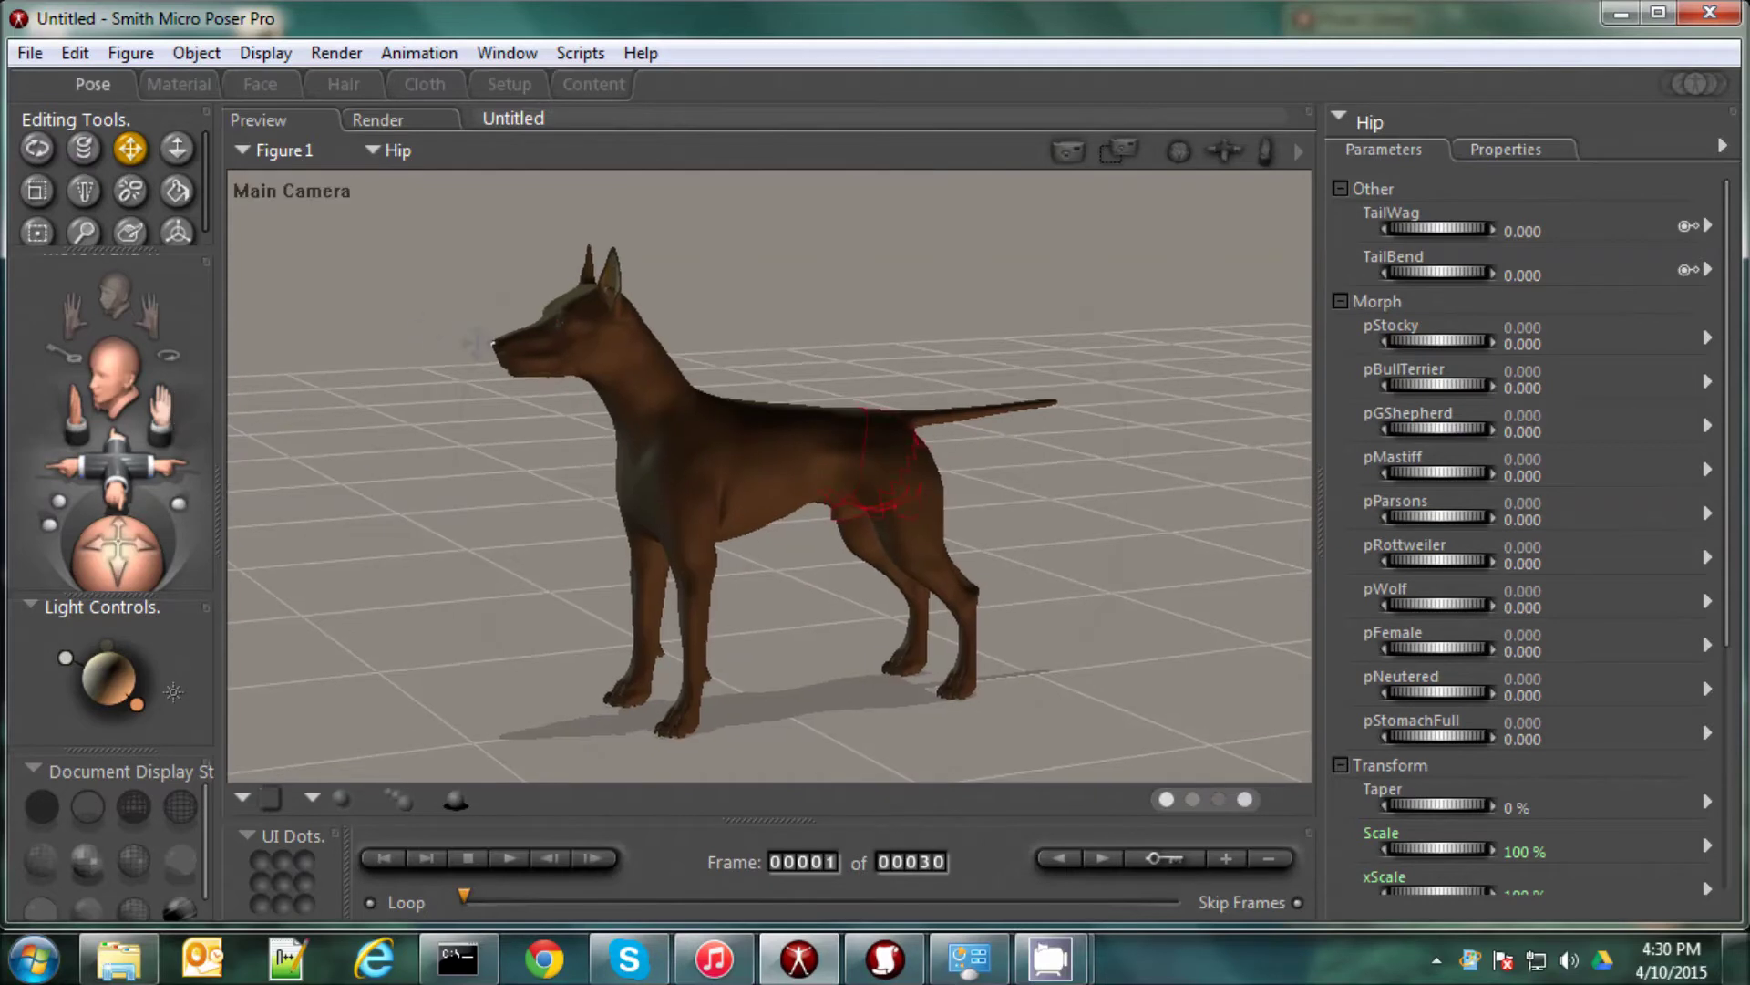
left_click(394, 152)
left_click(441, 187)
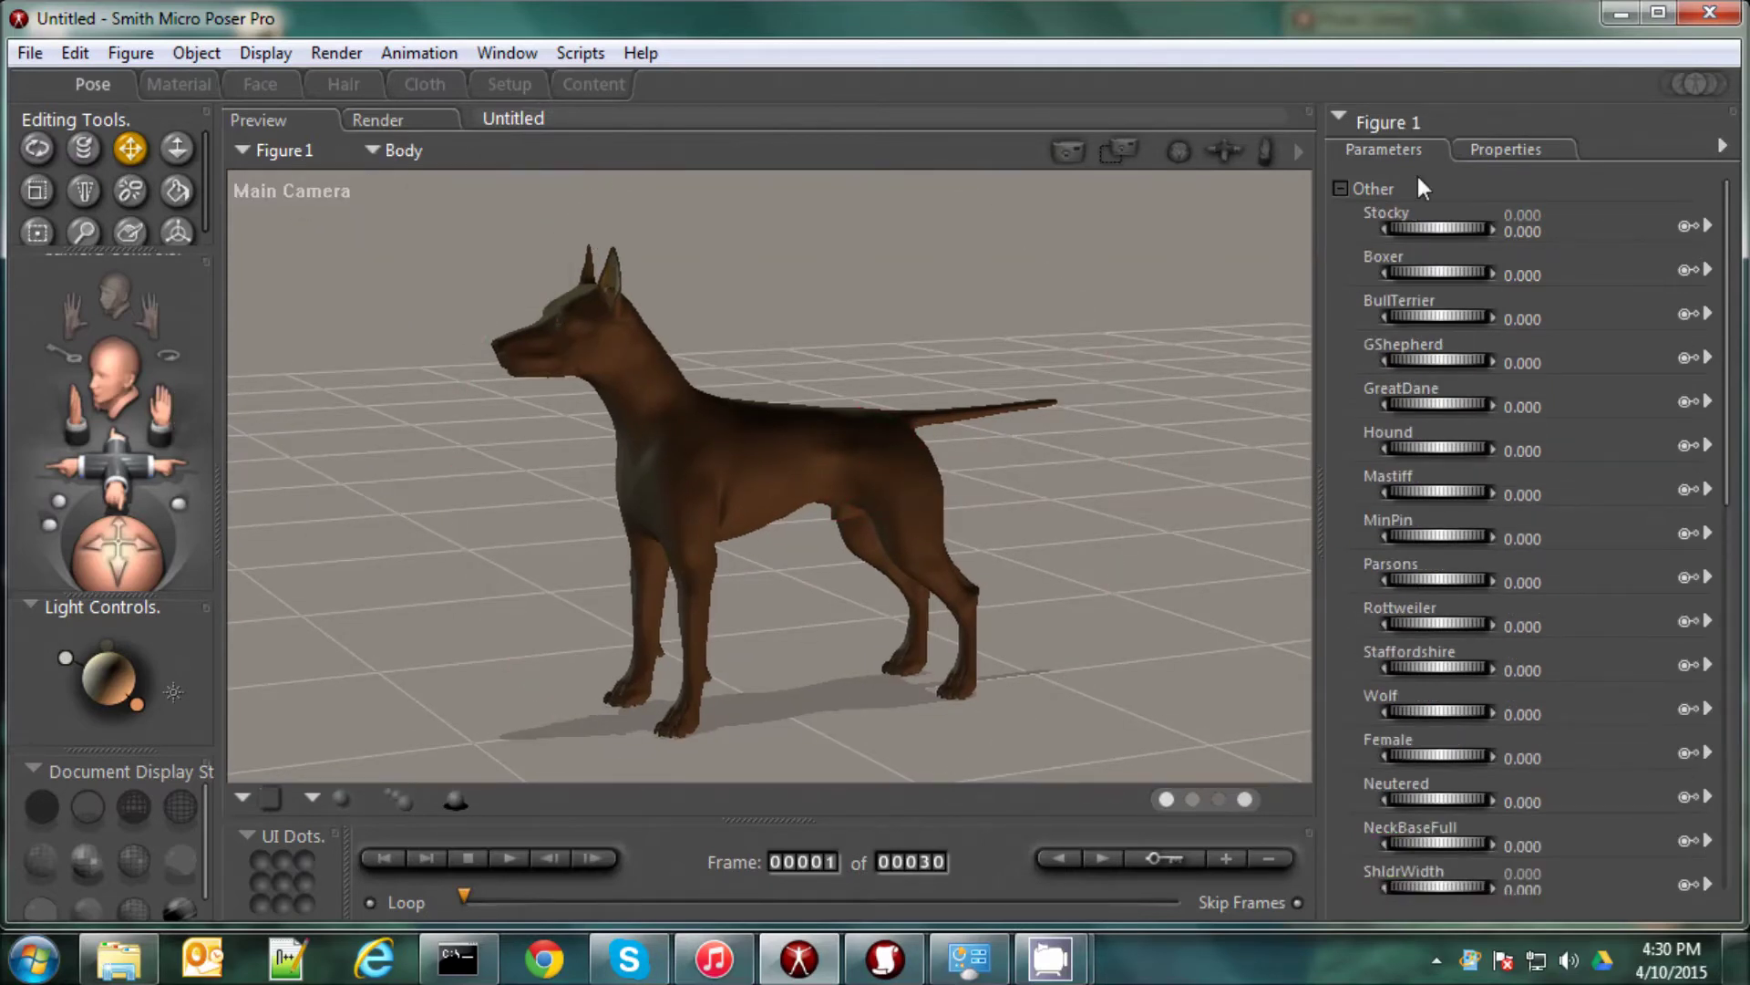
left_click(1515, 447)
type("1")
key("Return")
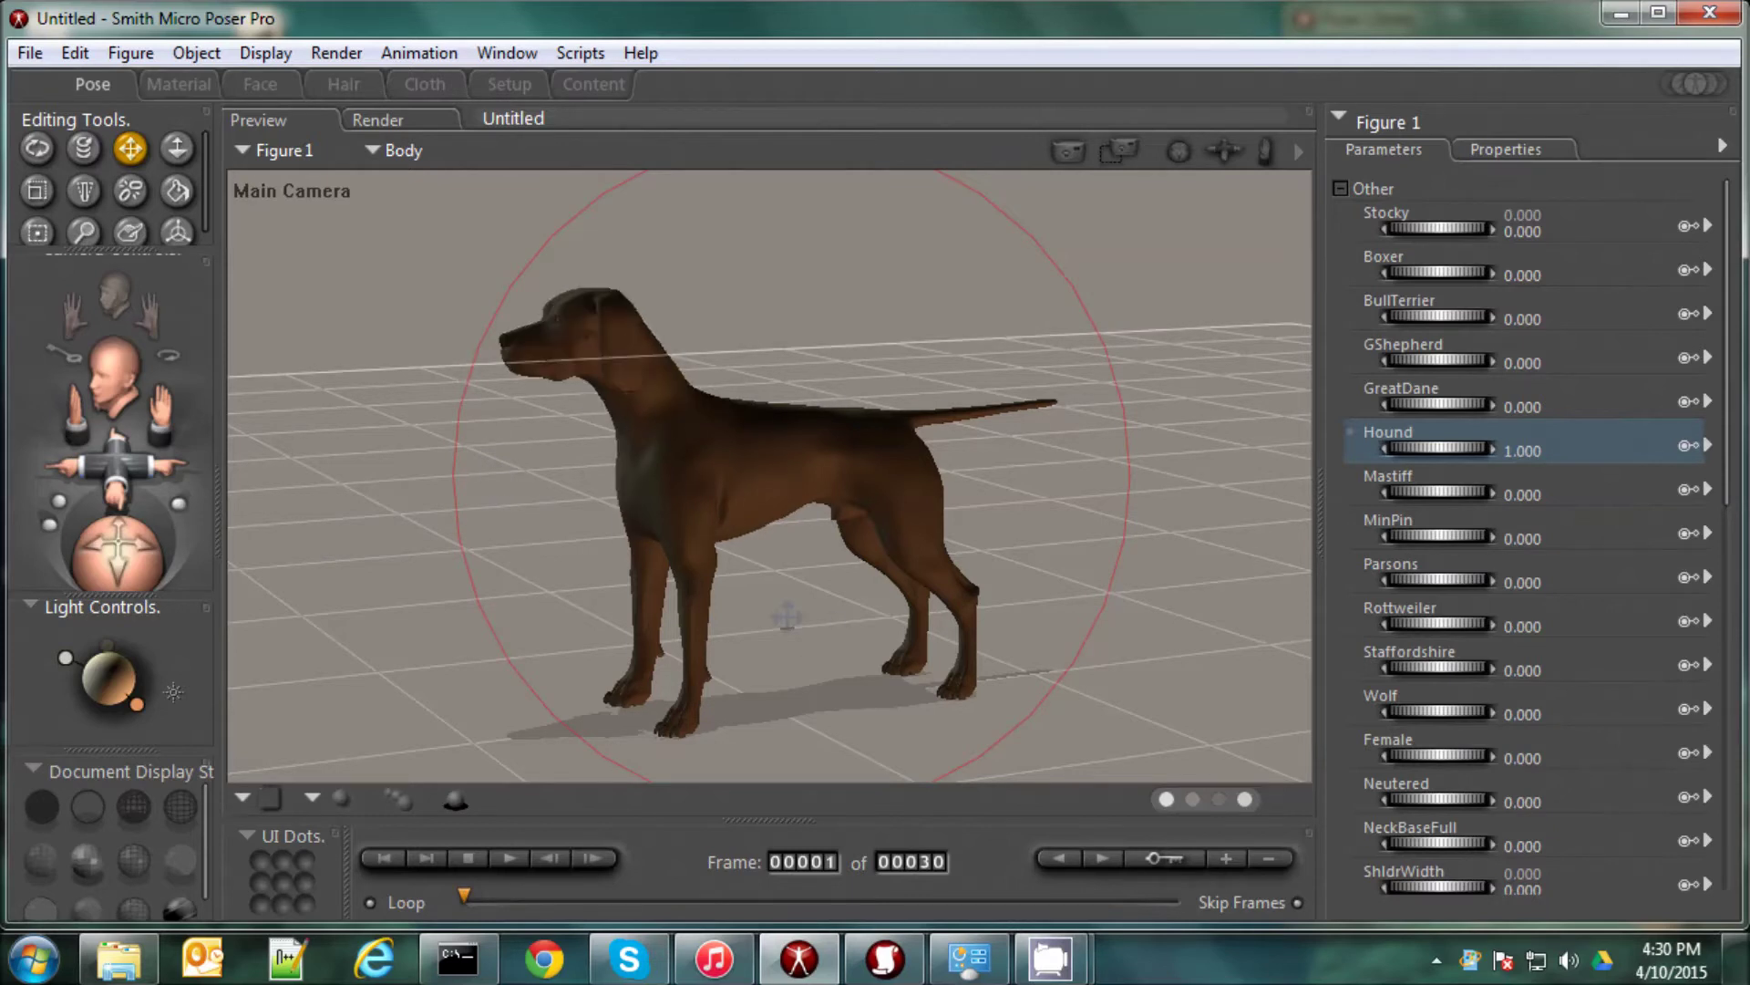
Apply the MATGermanShorthair material pose from the MAT Mil Dog folder of the Animals poses to the dog.
left_click(882, 959)
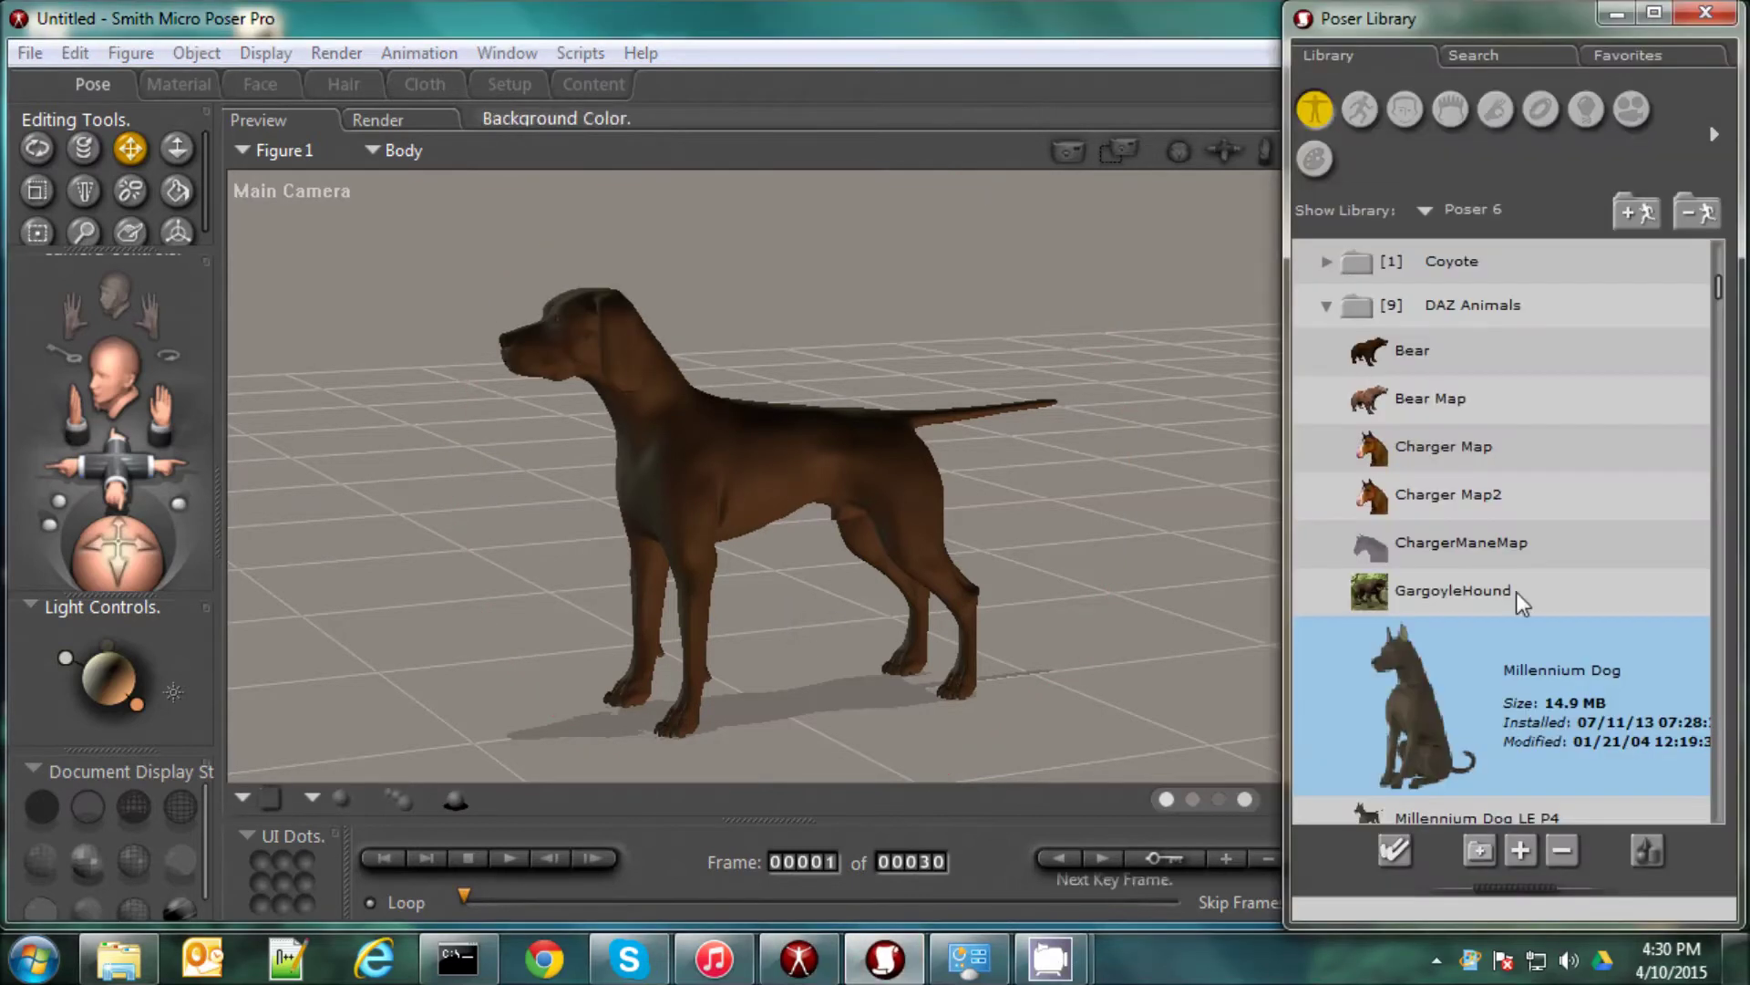
left_click(1359, 109)
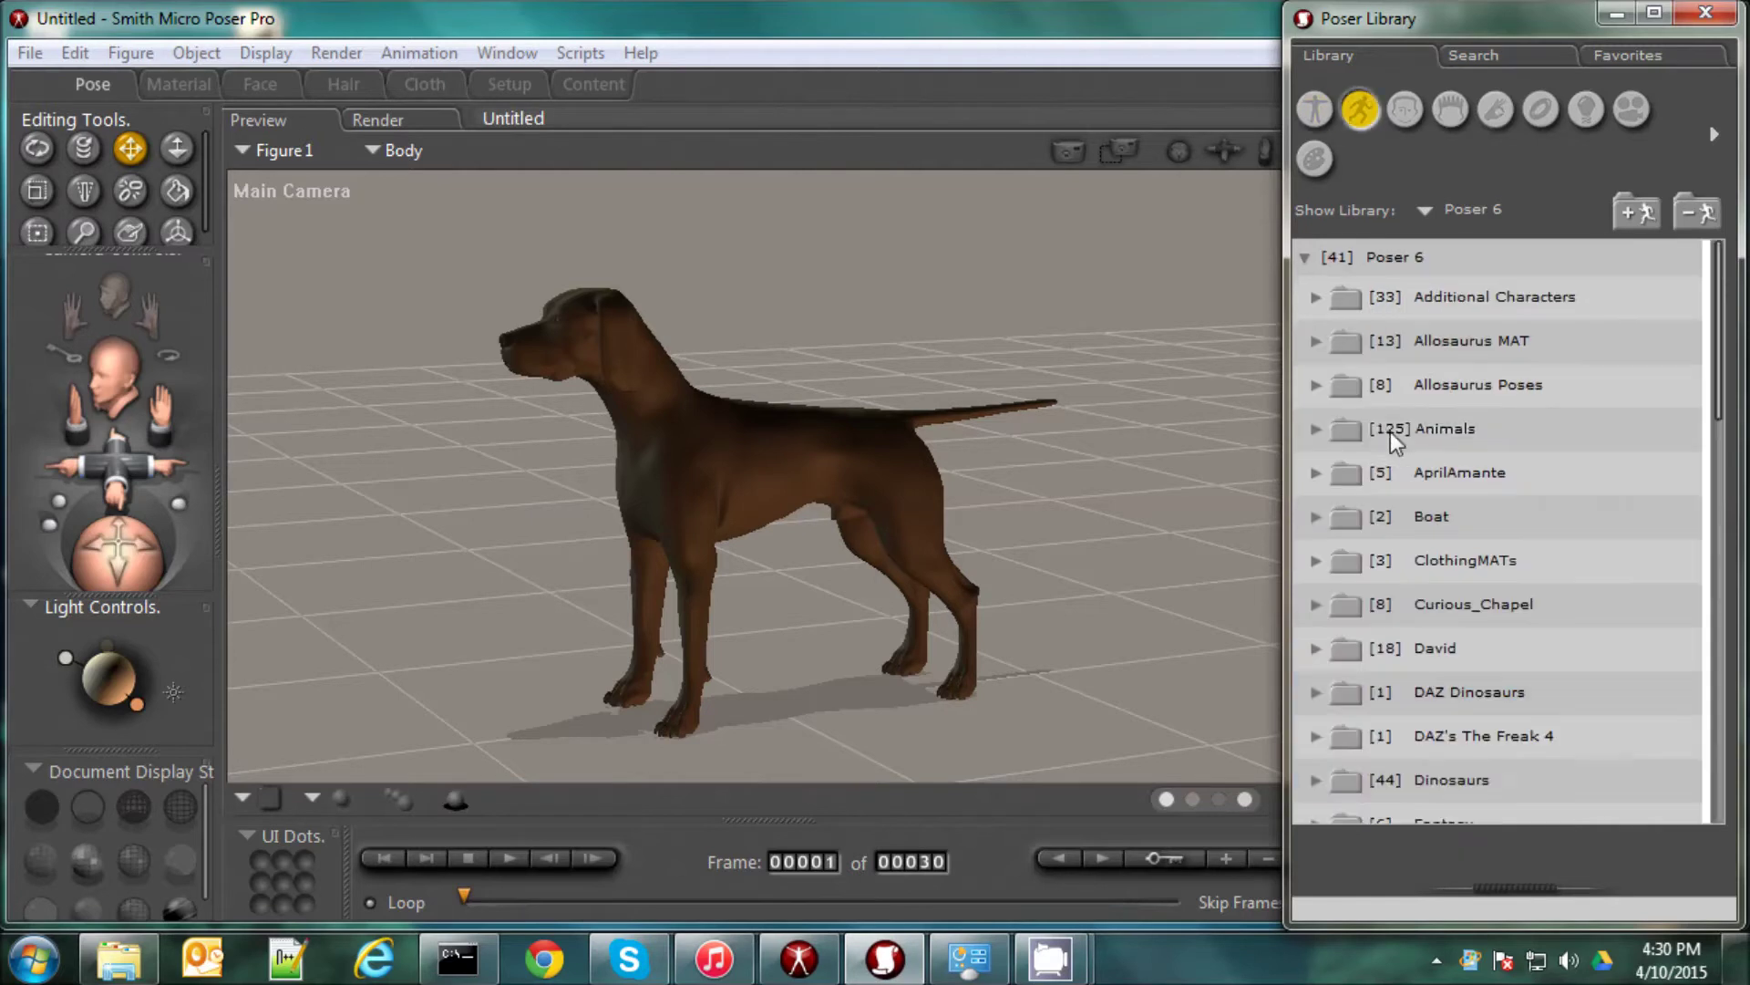
scroll(1358, 547, "down", 9)
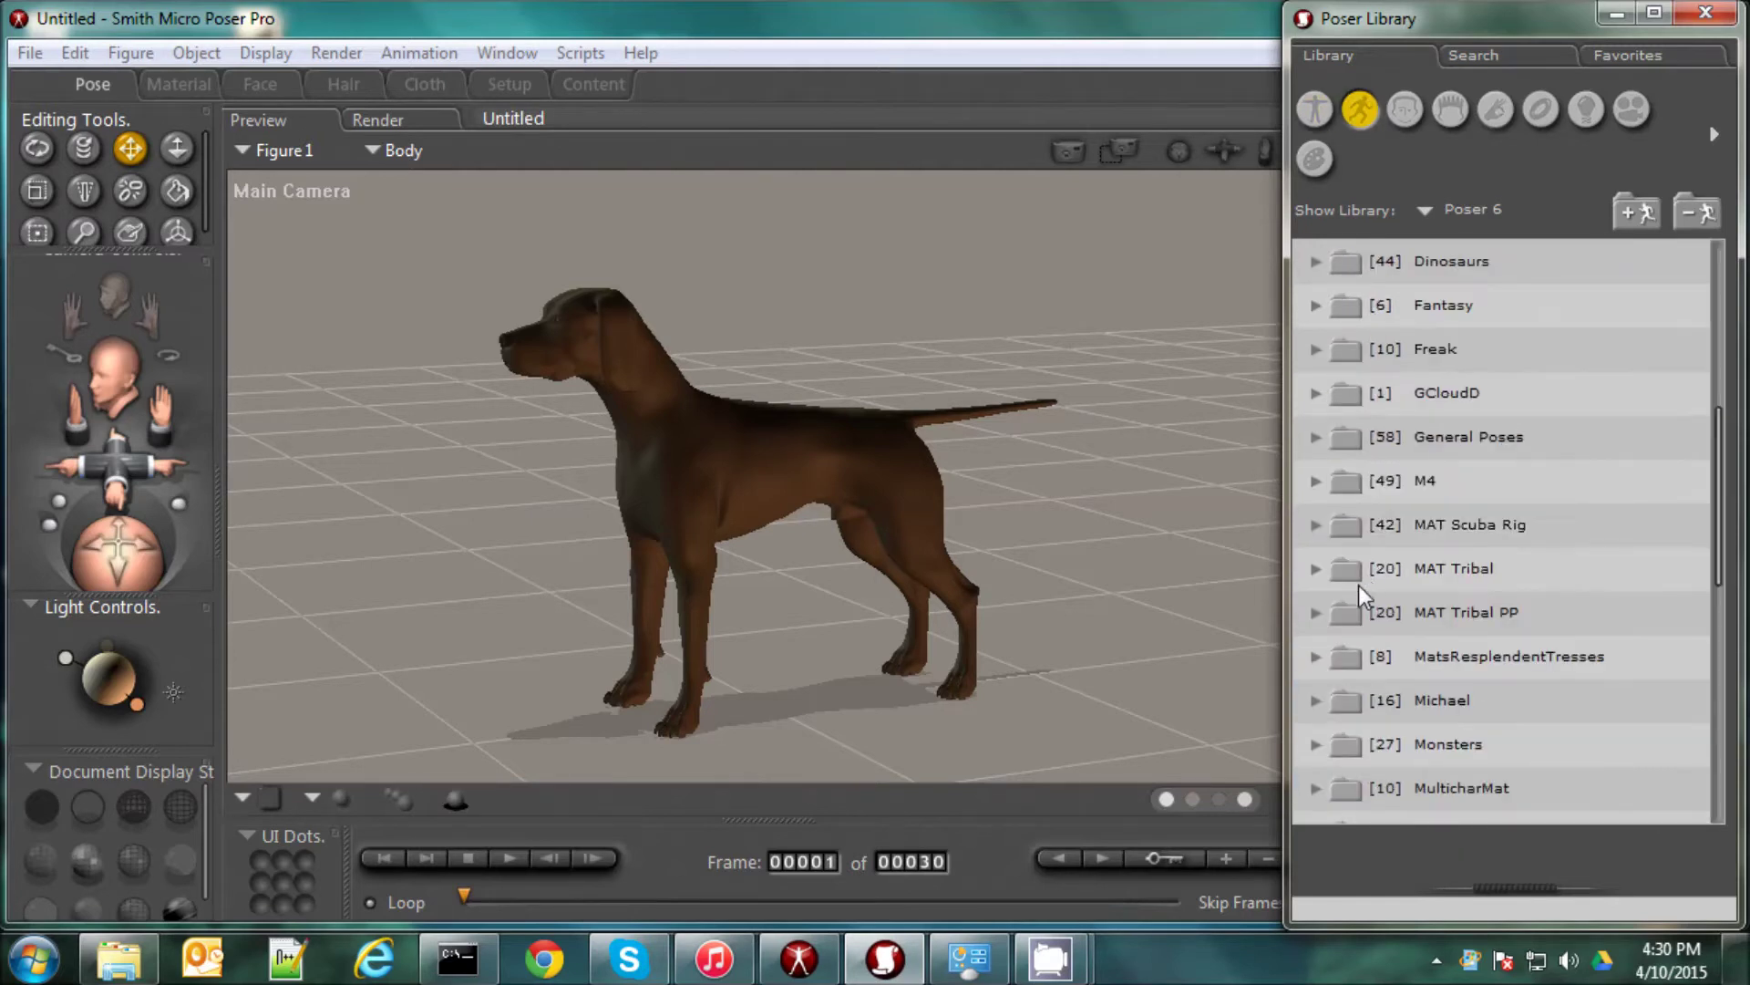
scroll(1341, 617, "up", 9)
left_click(1315, 430)
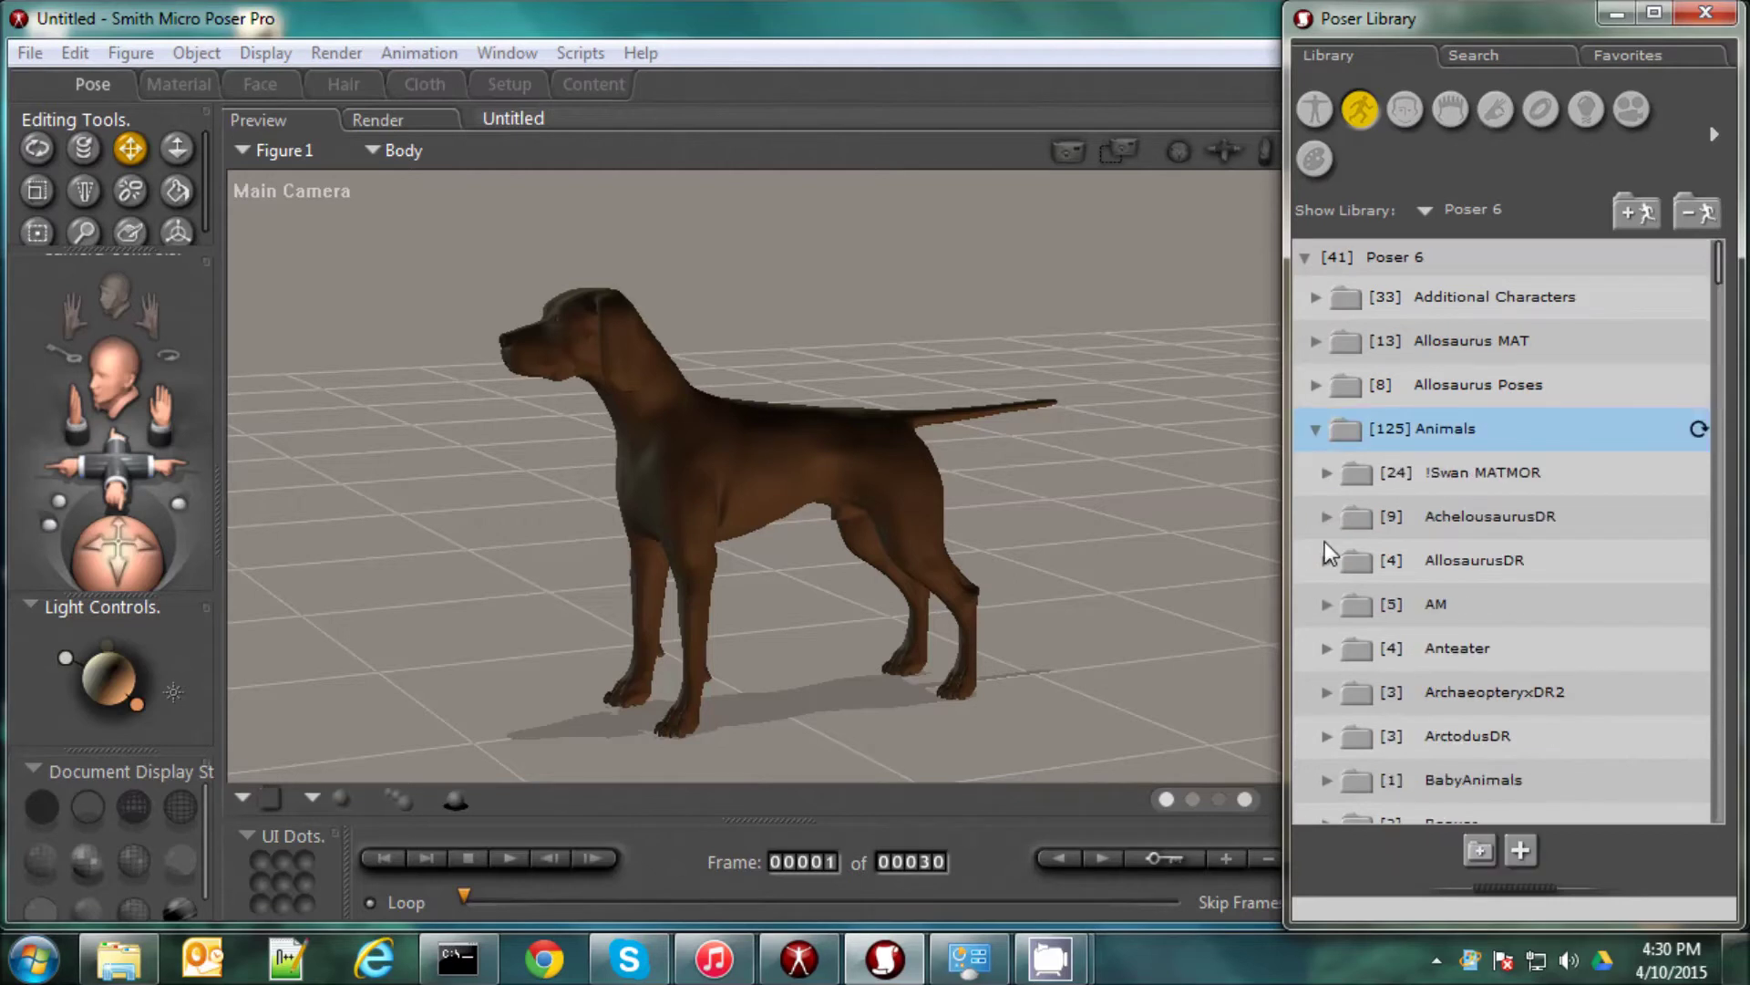
scroll(1327, 556, "down", 4)
scroll(1327, 571, "down", 3)
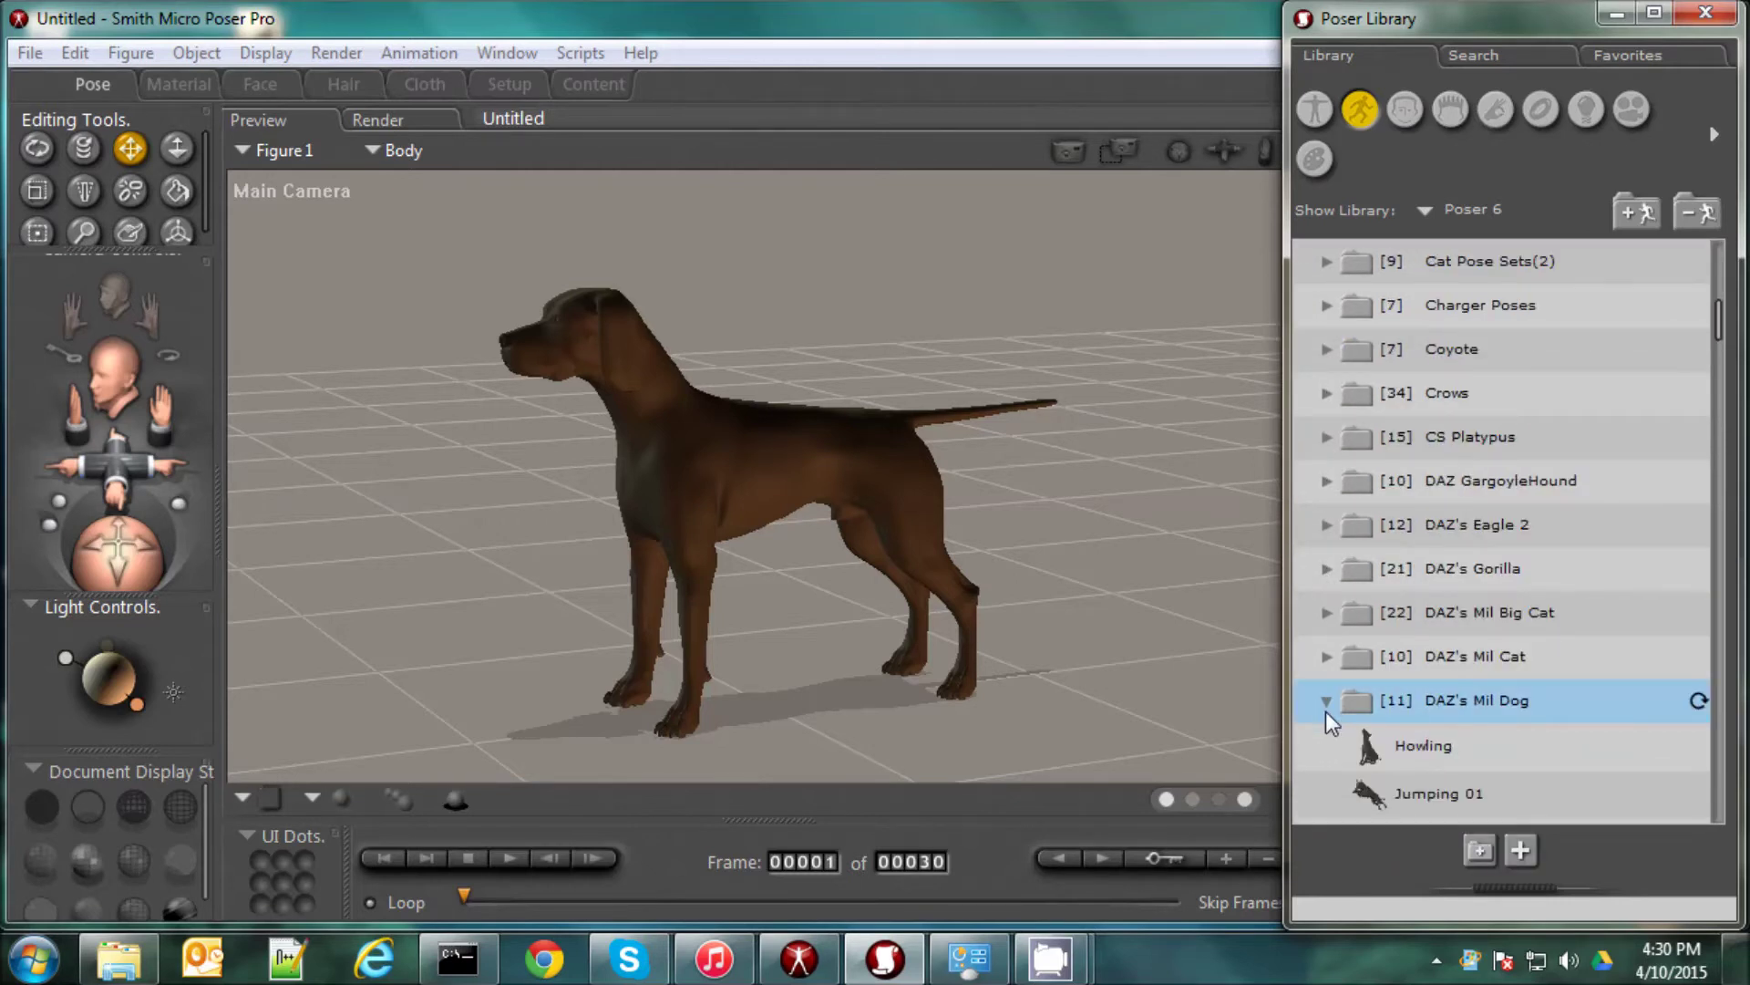
scroll(1326, 711, "down", 15)
scroll(1326, 707, "down", 8)
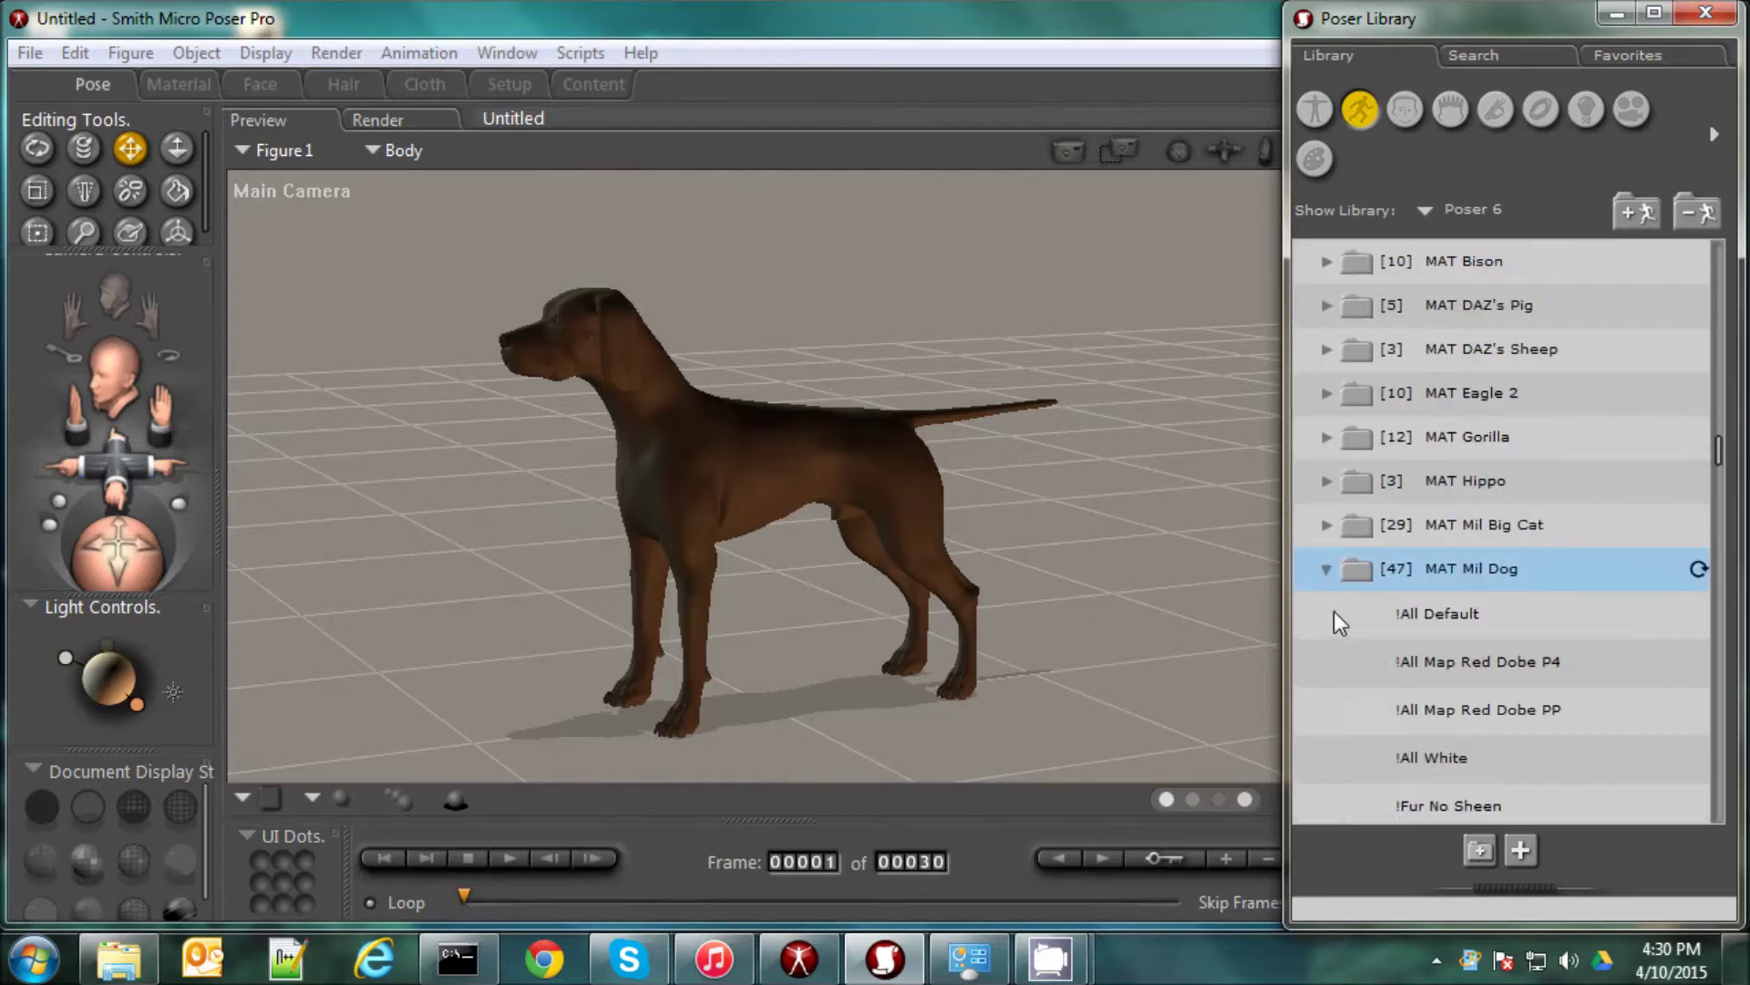
scroll(1340, 622, "down", 5)
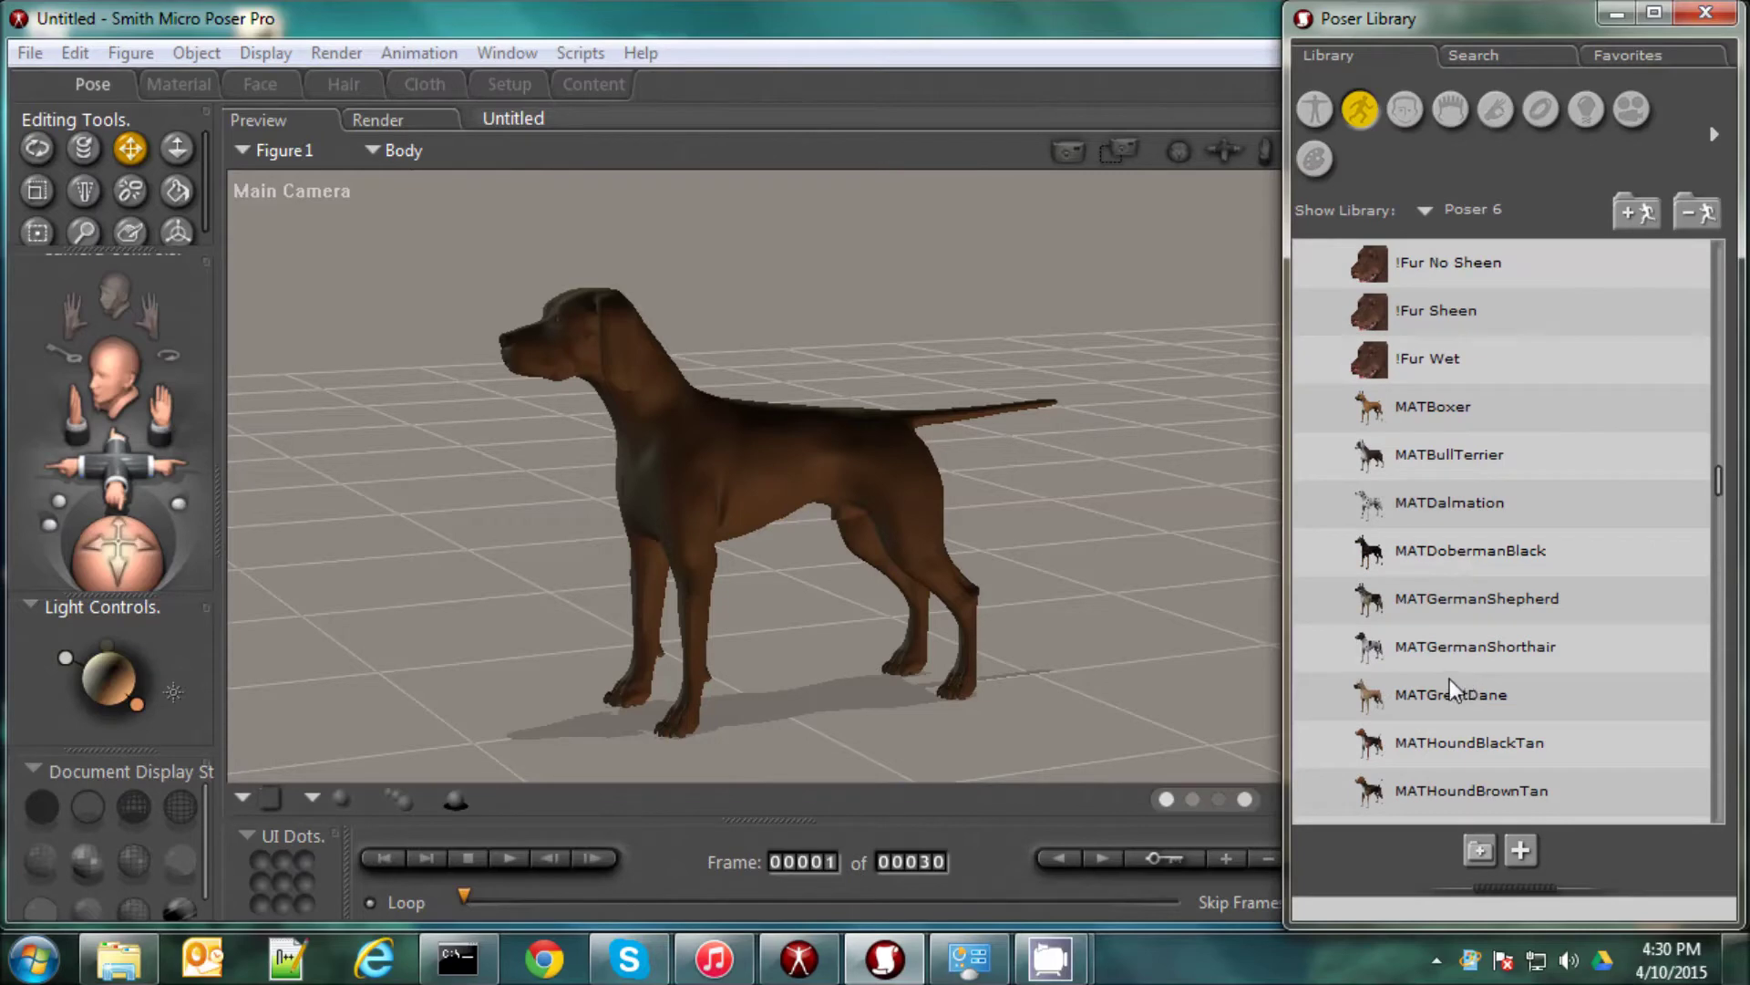
double_click(1447, 646)
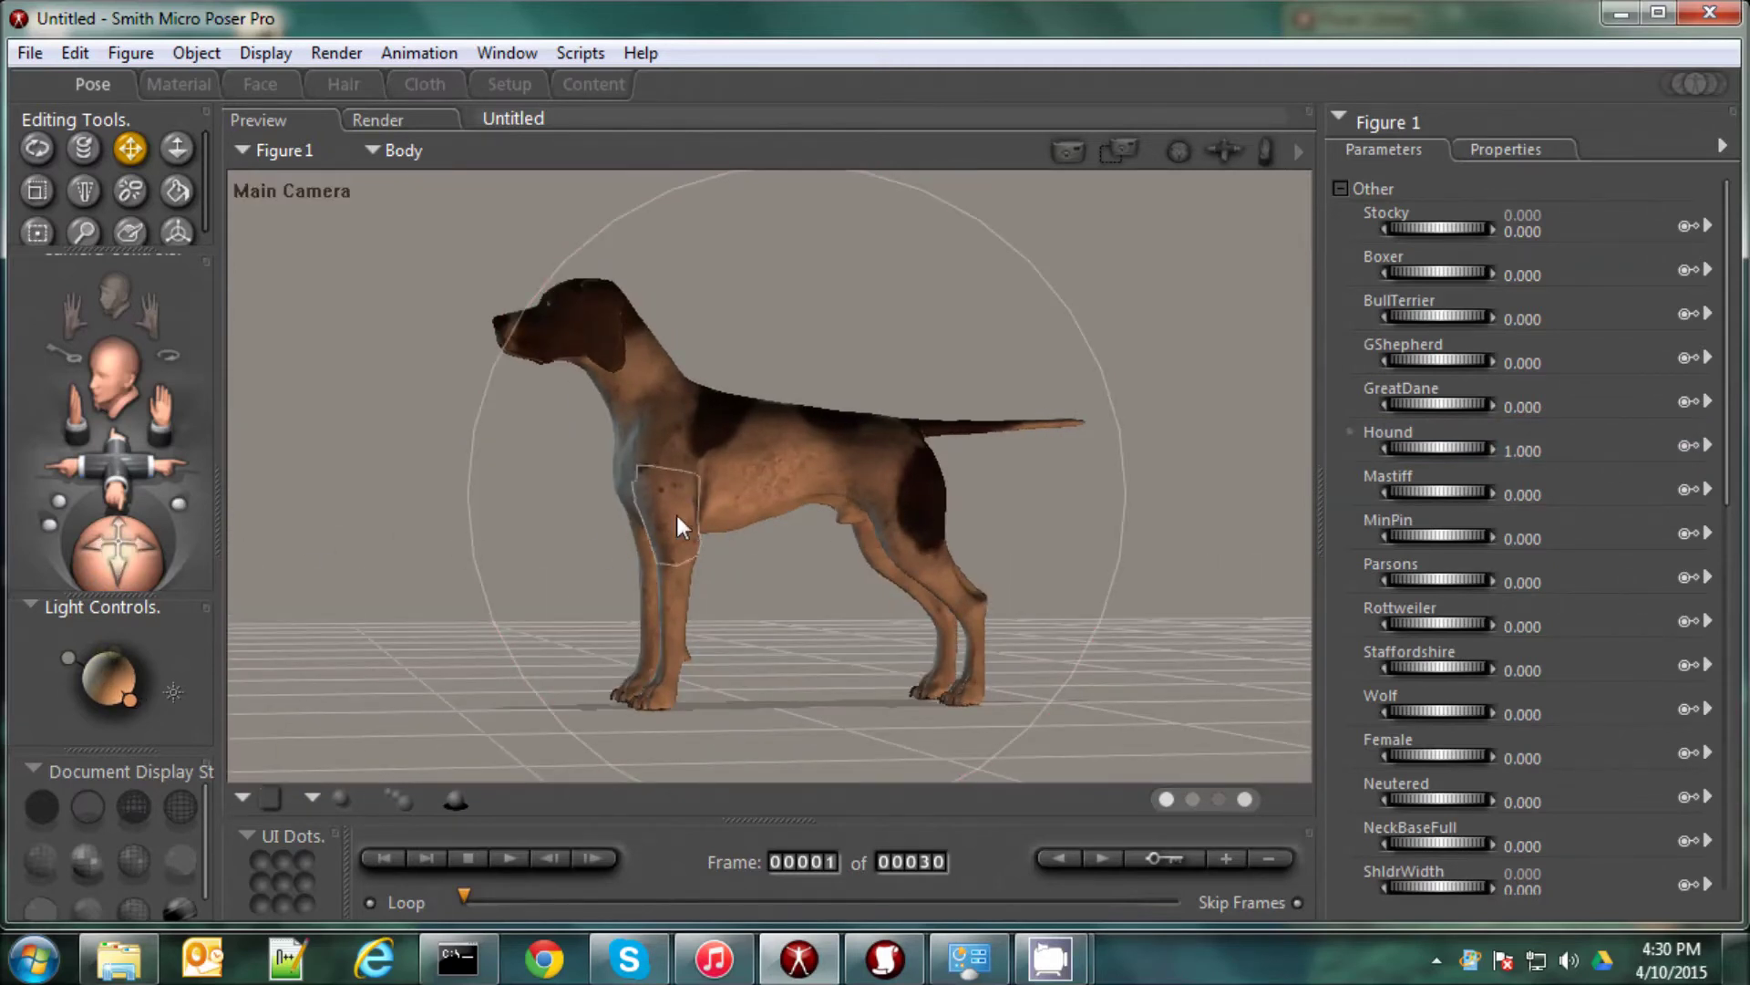
Pose the dog's left foreleg farther back and adjust the chest and forelegs with the Rotate tool.
left_click_drag(681, 527, 705, 674)
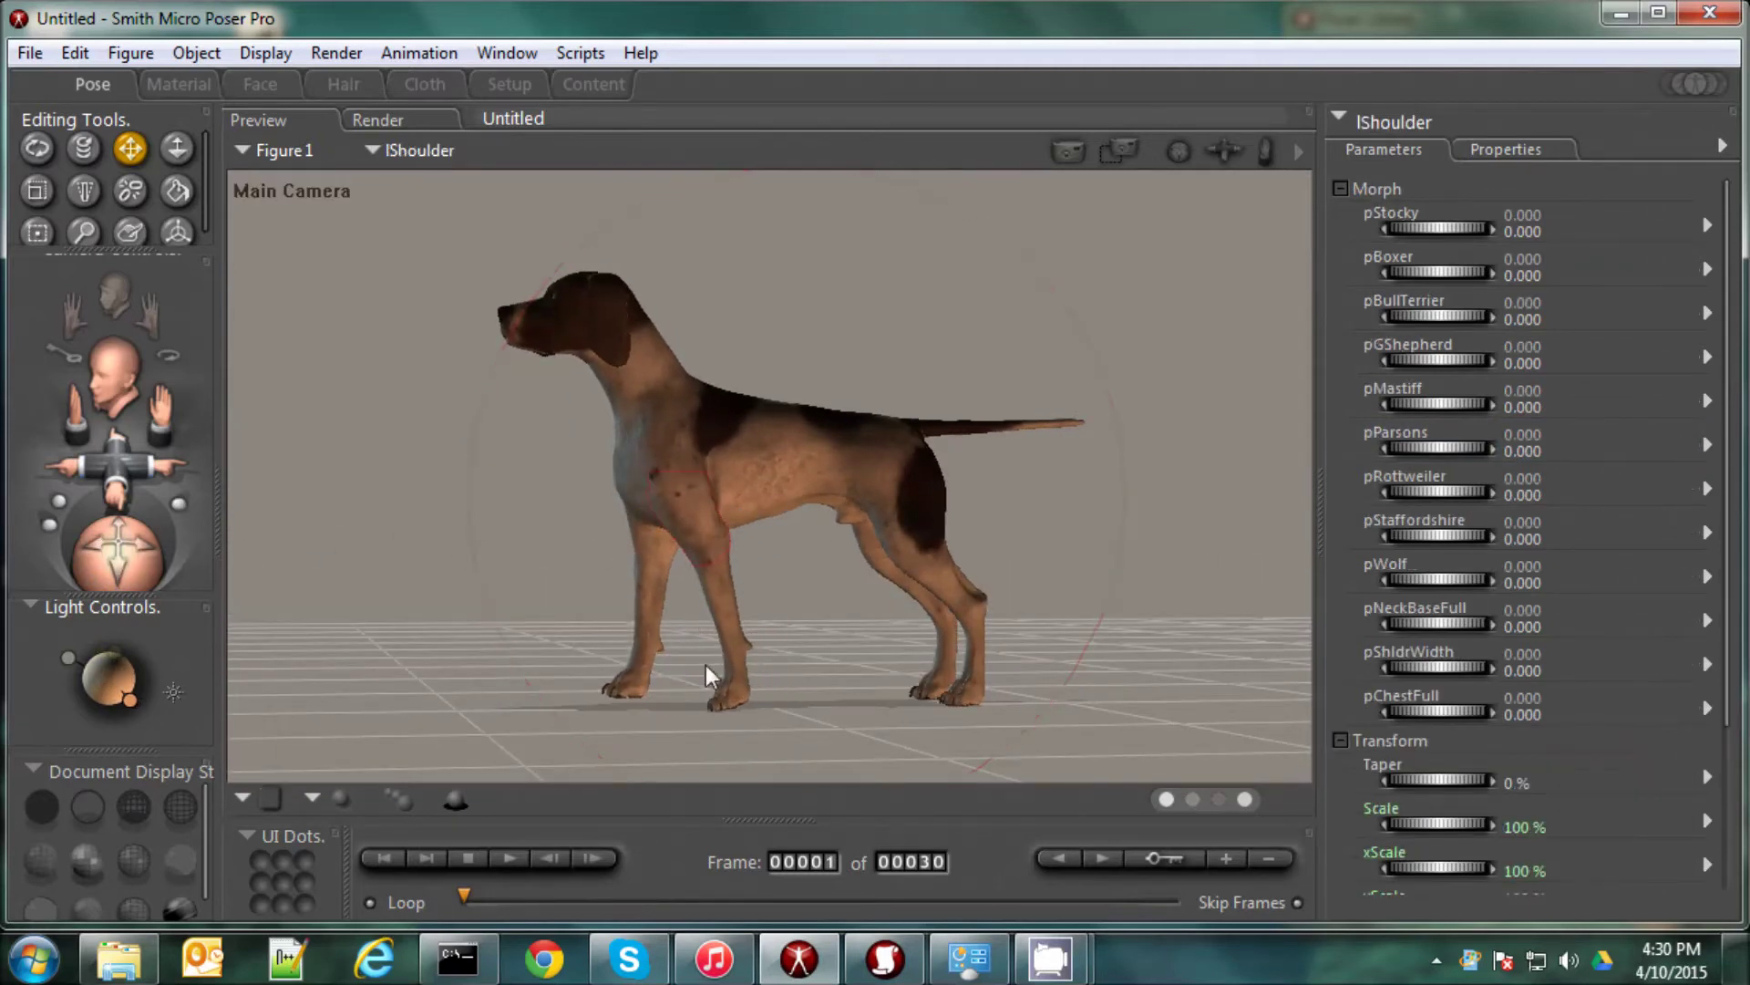
left_click(720, 692)
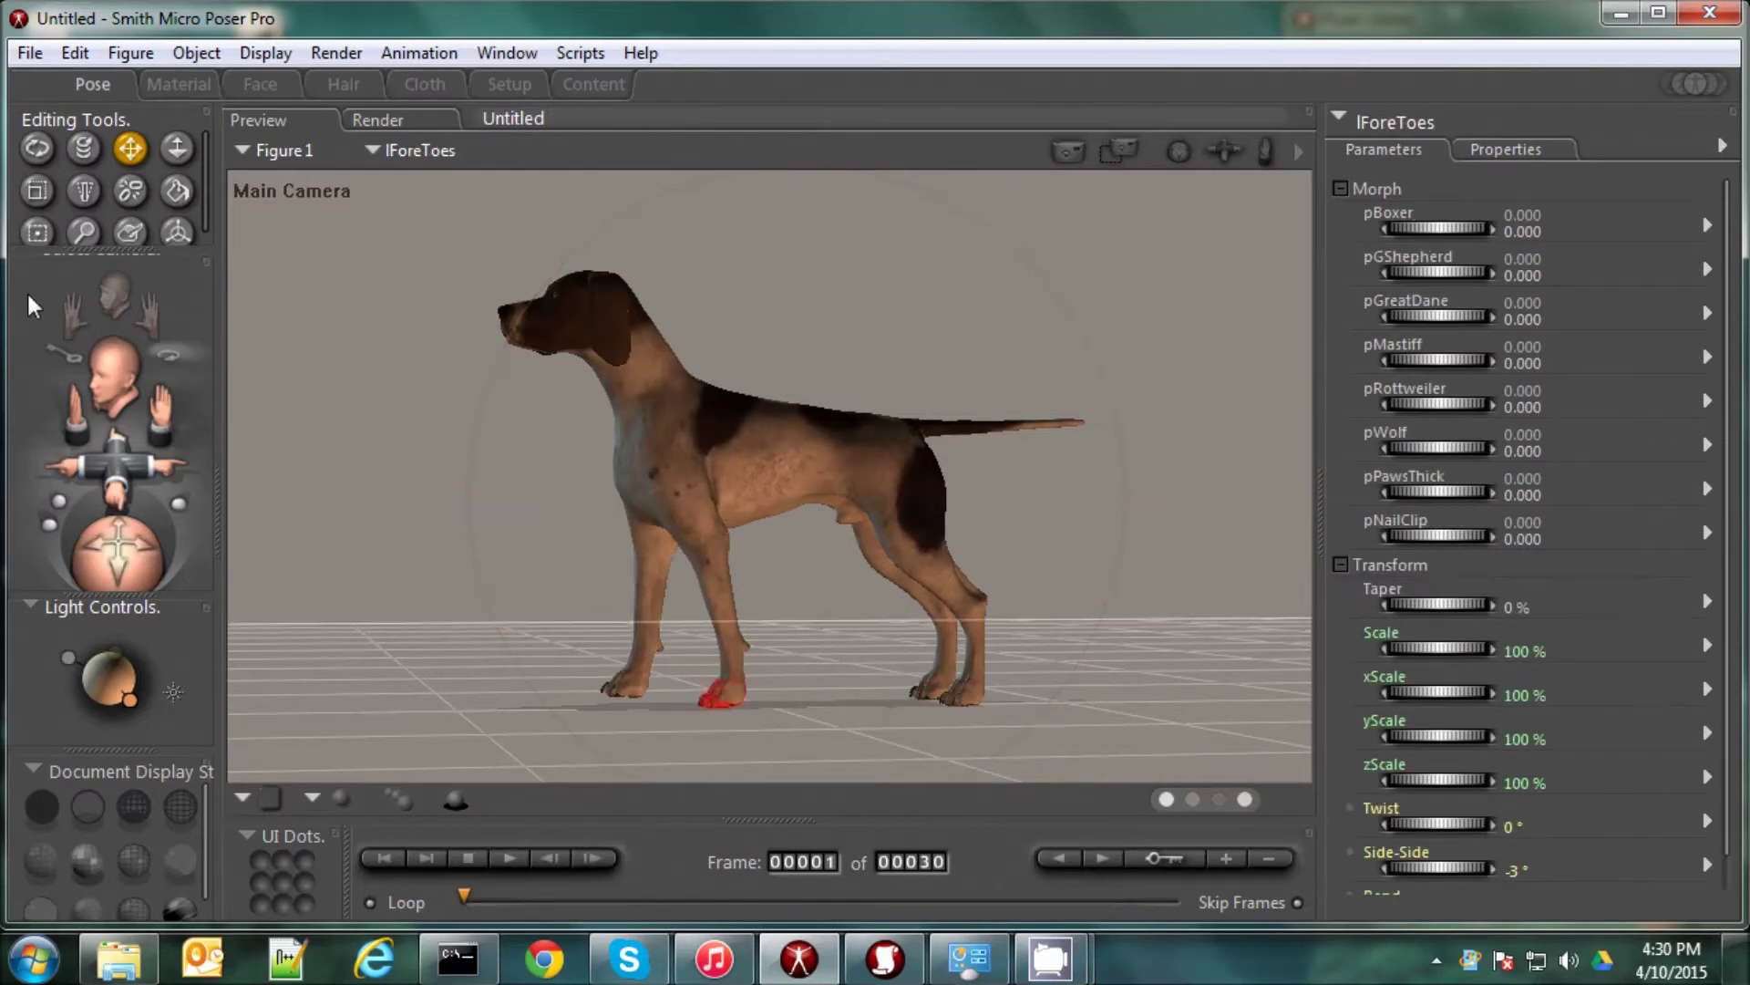
left_click(37, 148)
left_click_drag(641, 519, 665, 527)
mouse_move(704, 388)
left_mouse_down()
mouse_move(709, 413)
mouse_move(718, 402)
left_mouse_up()
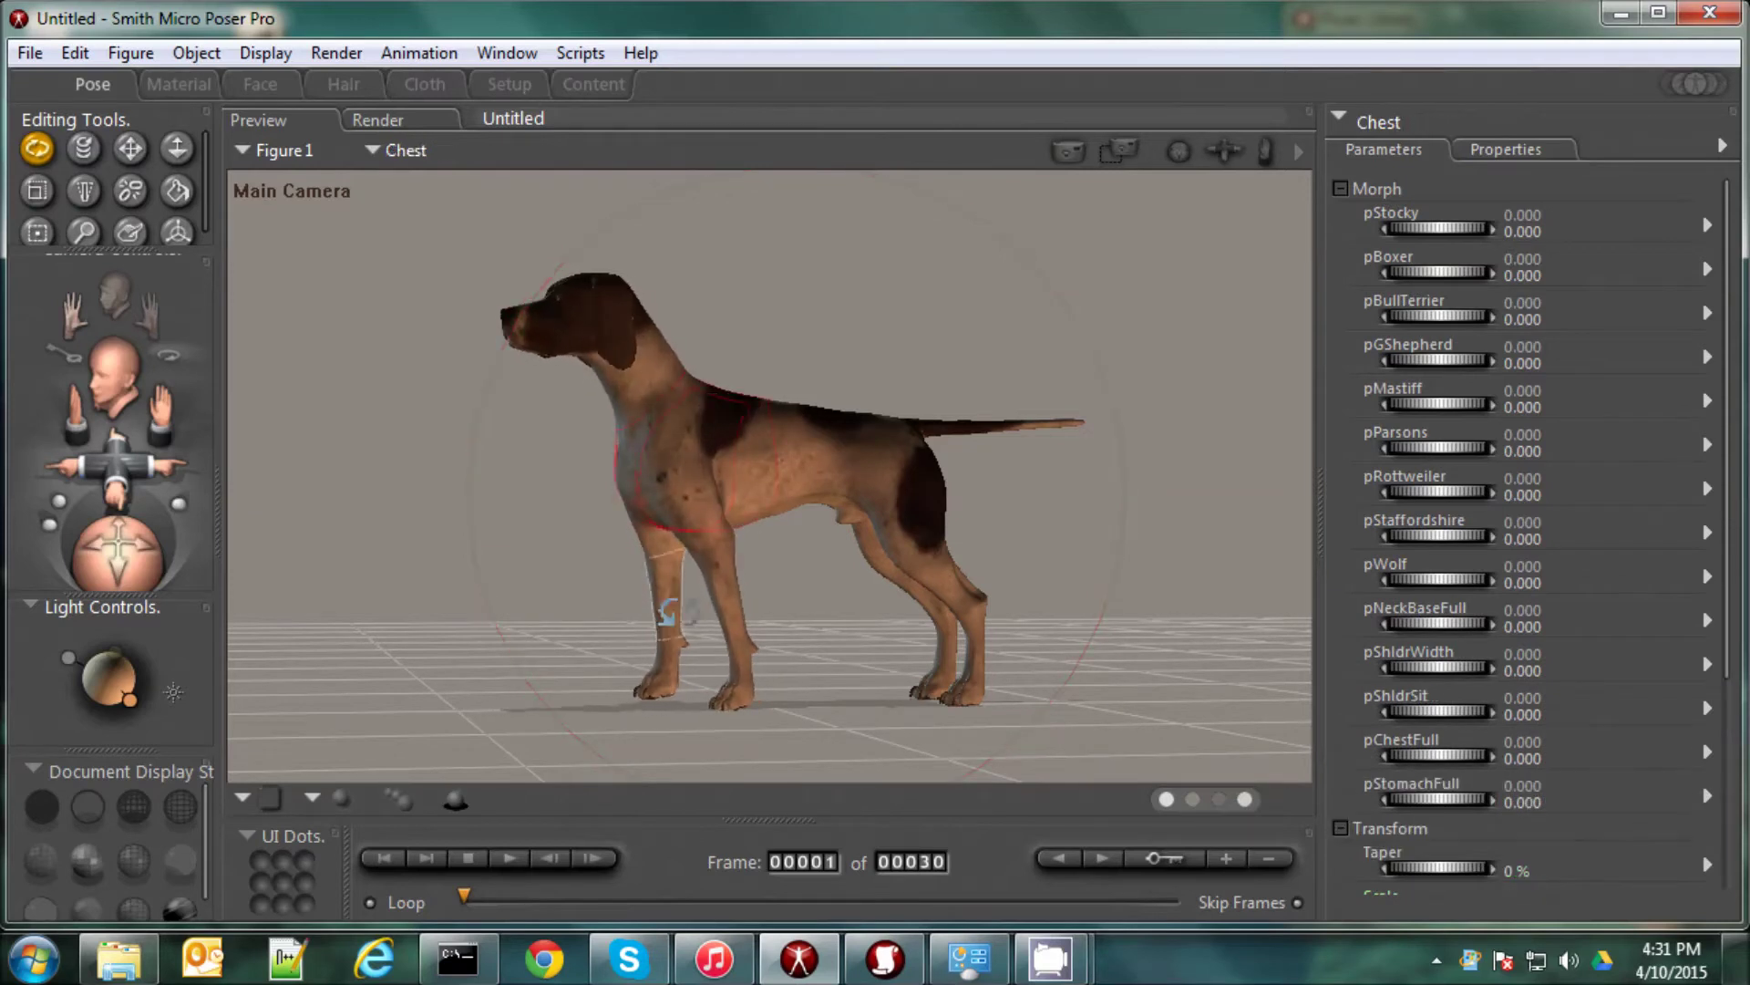
Rotate the dog's right shoulder to bring the foreleg inward and its right haunch to swing the hind leg forward.
middle_click_drag(668, 610, 686, 529)
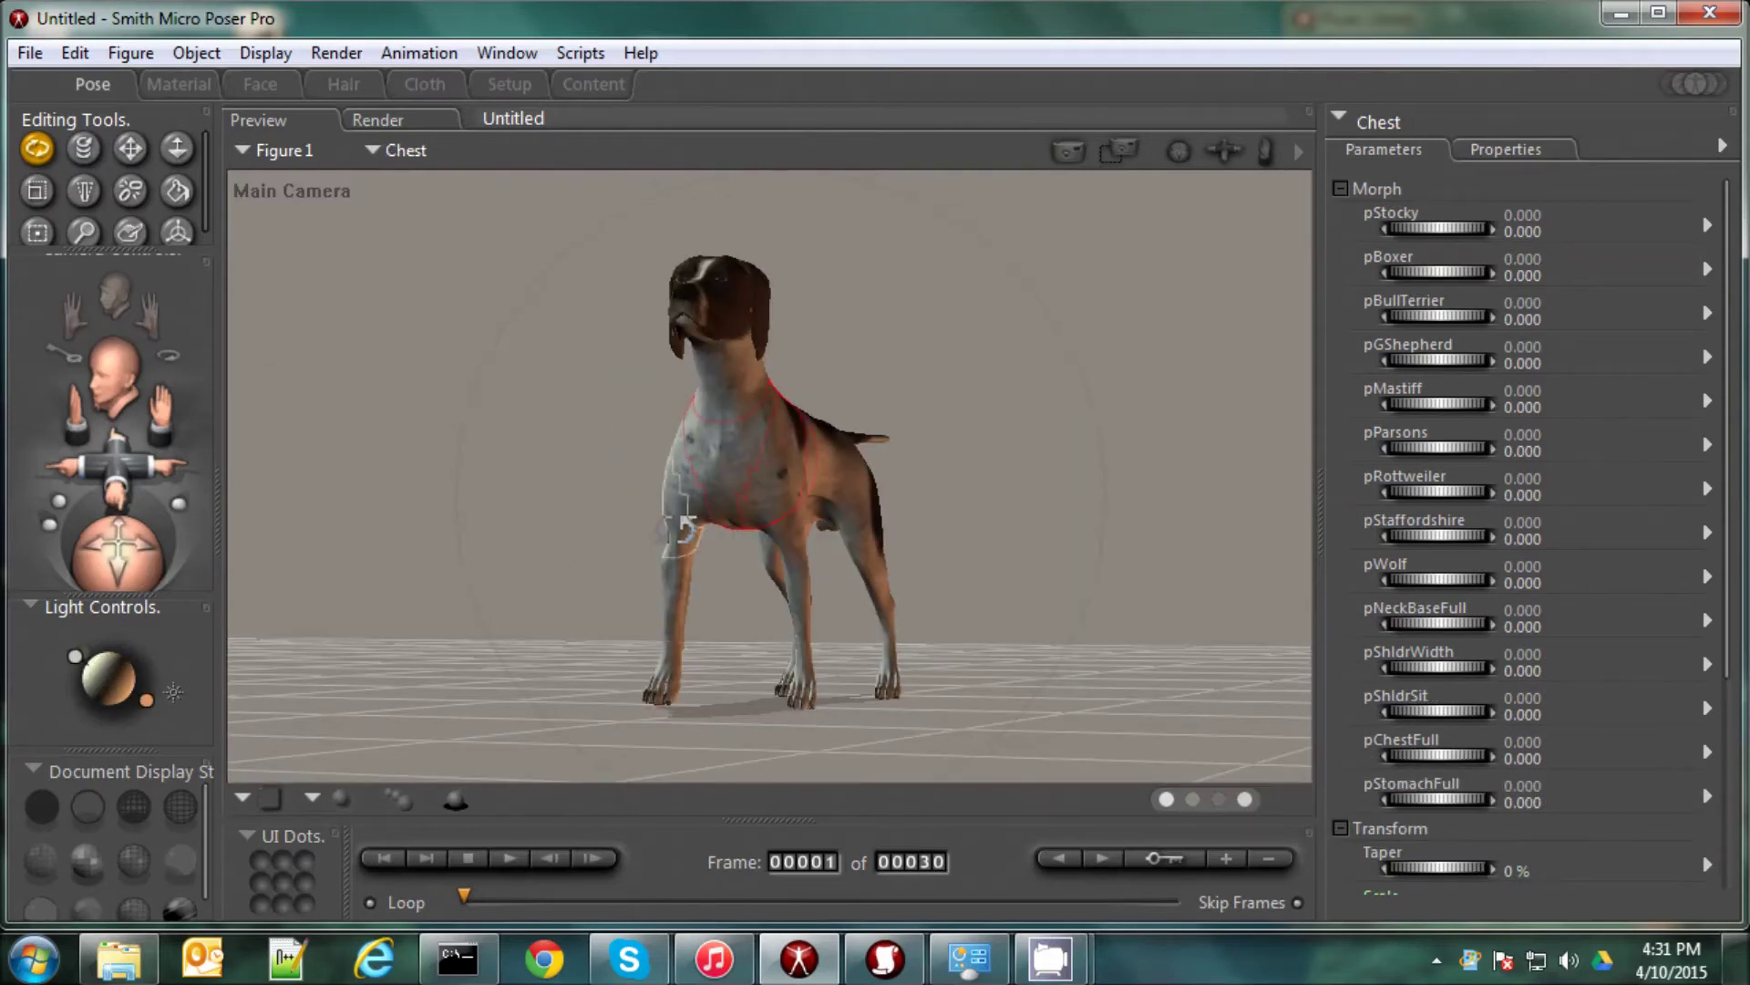
left_click(695, 521)
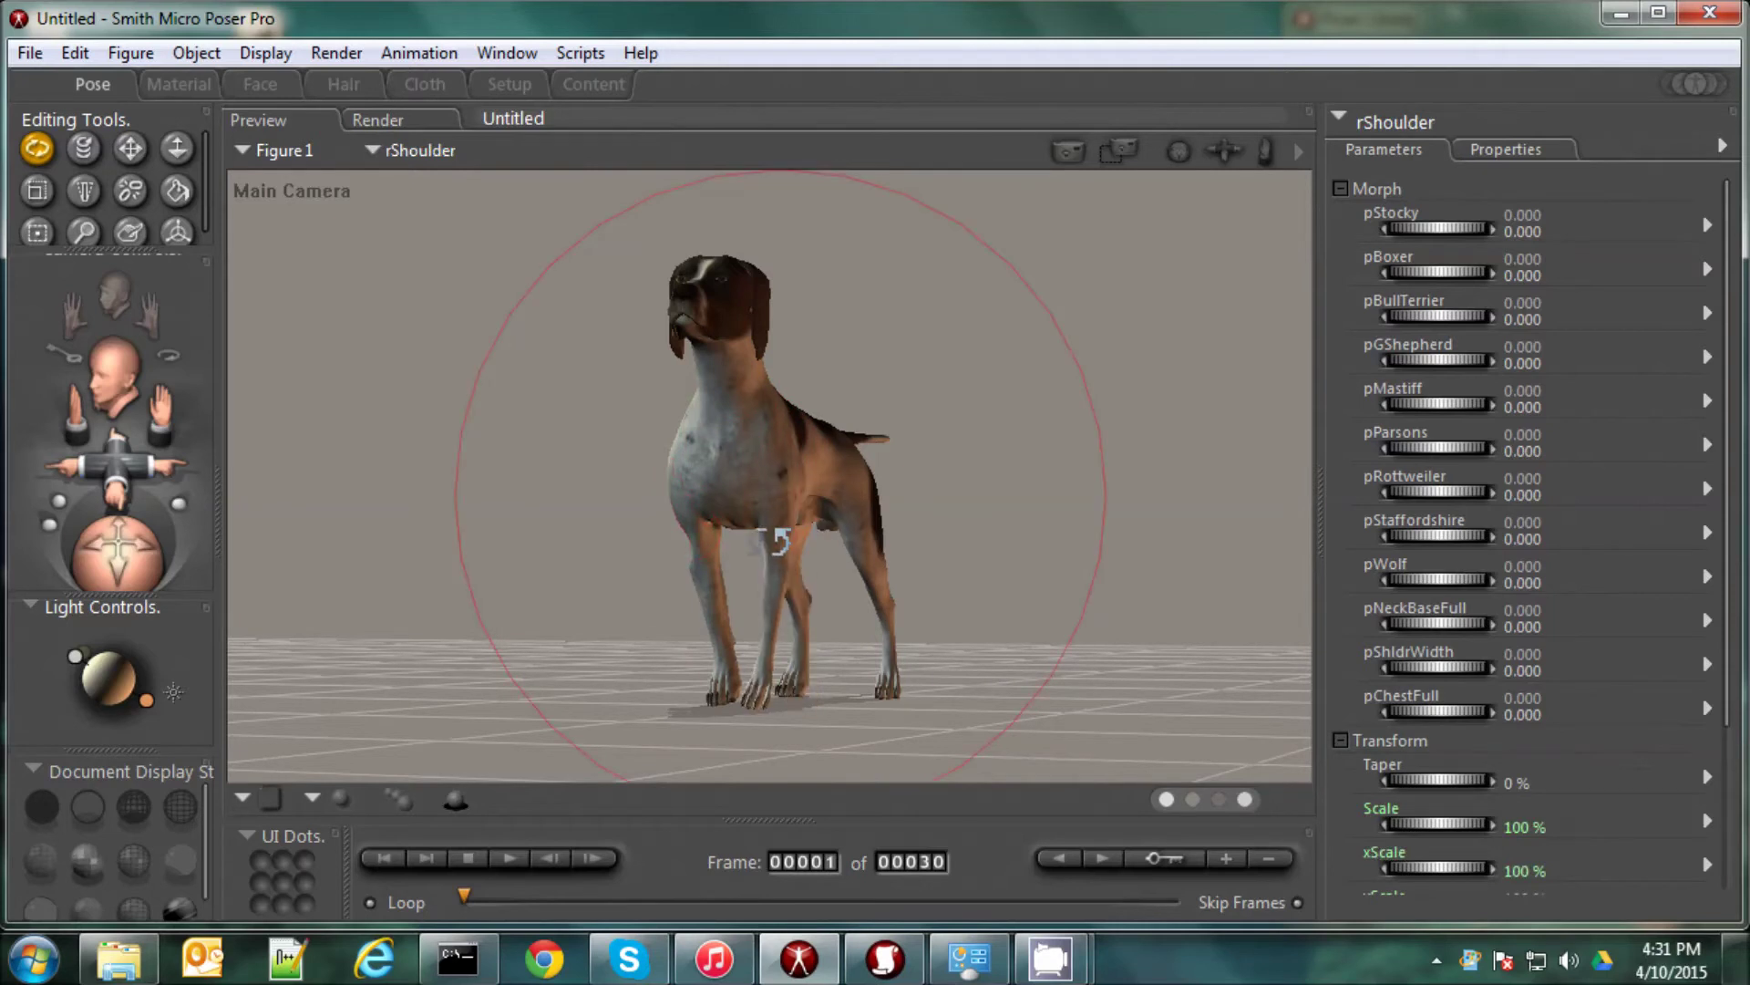
left_click(760, 697)
middle_click_drag(692, 529, 898, 532)
left_click_drag(905, 532, 817, 609)
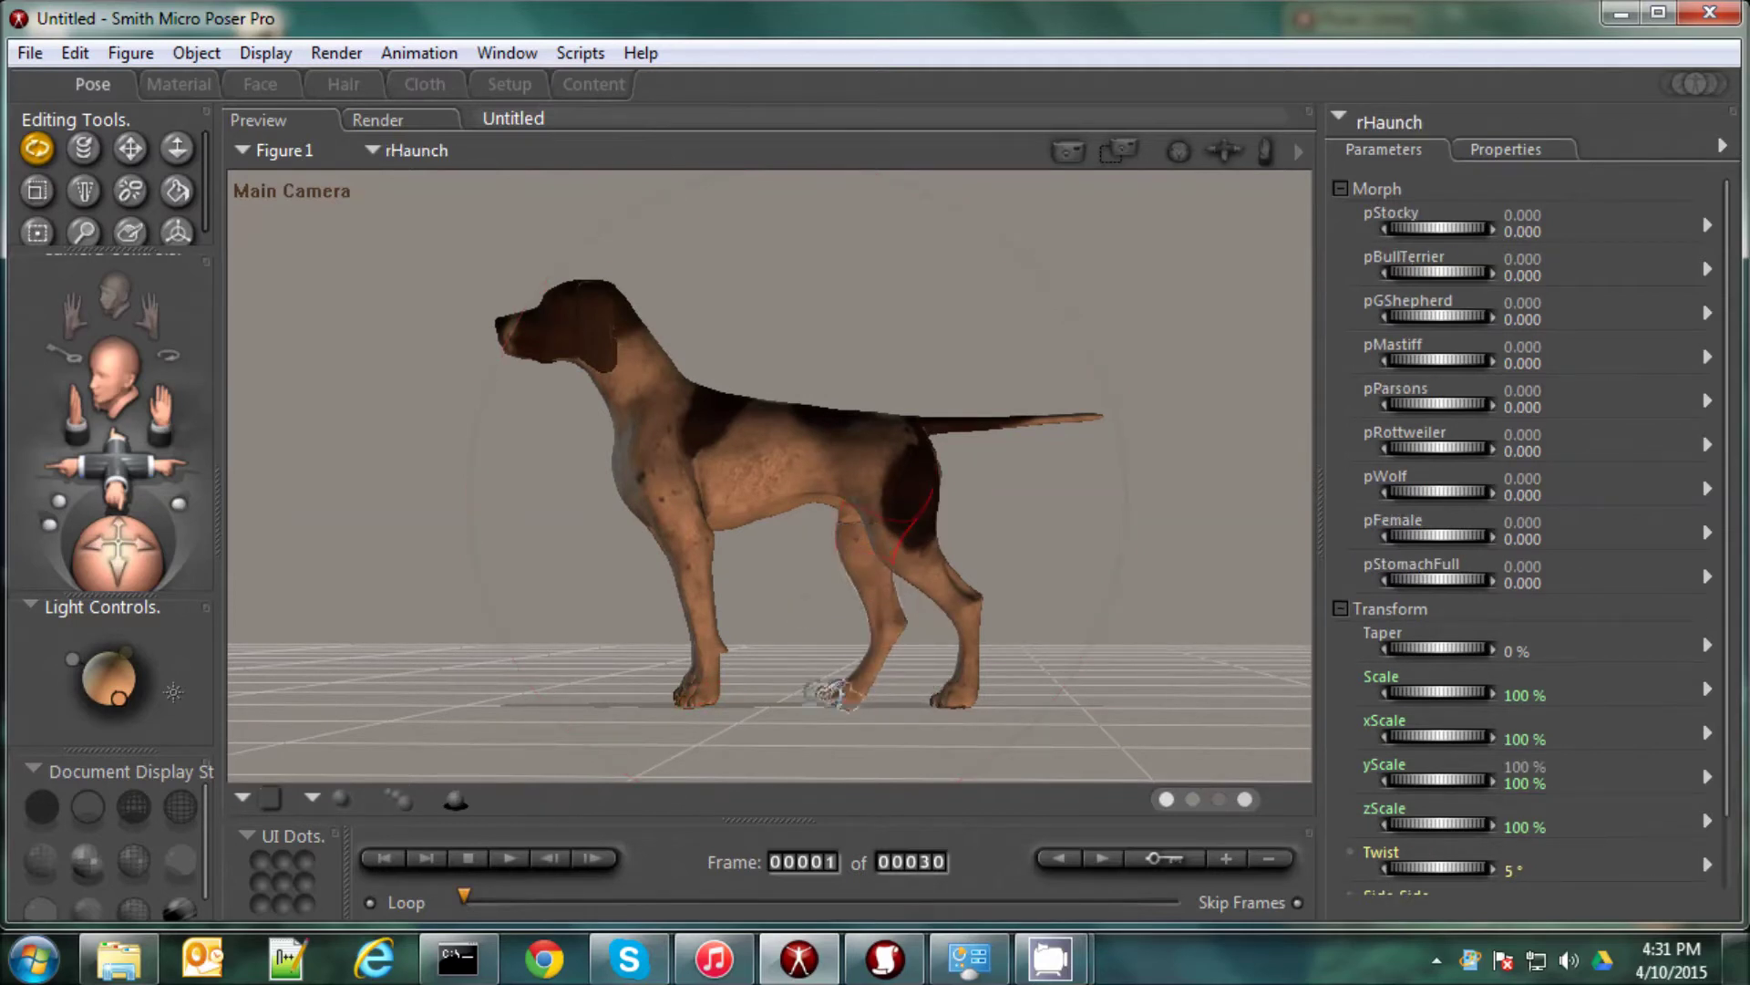
left_click(832, 702)
Set TailBend to -5.720 and rotate the dog's tail segments downward toward the tip.
left_click(923, 439)
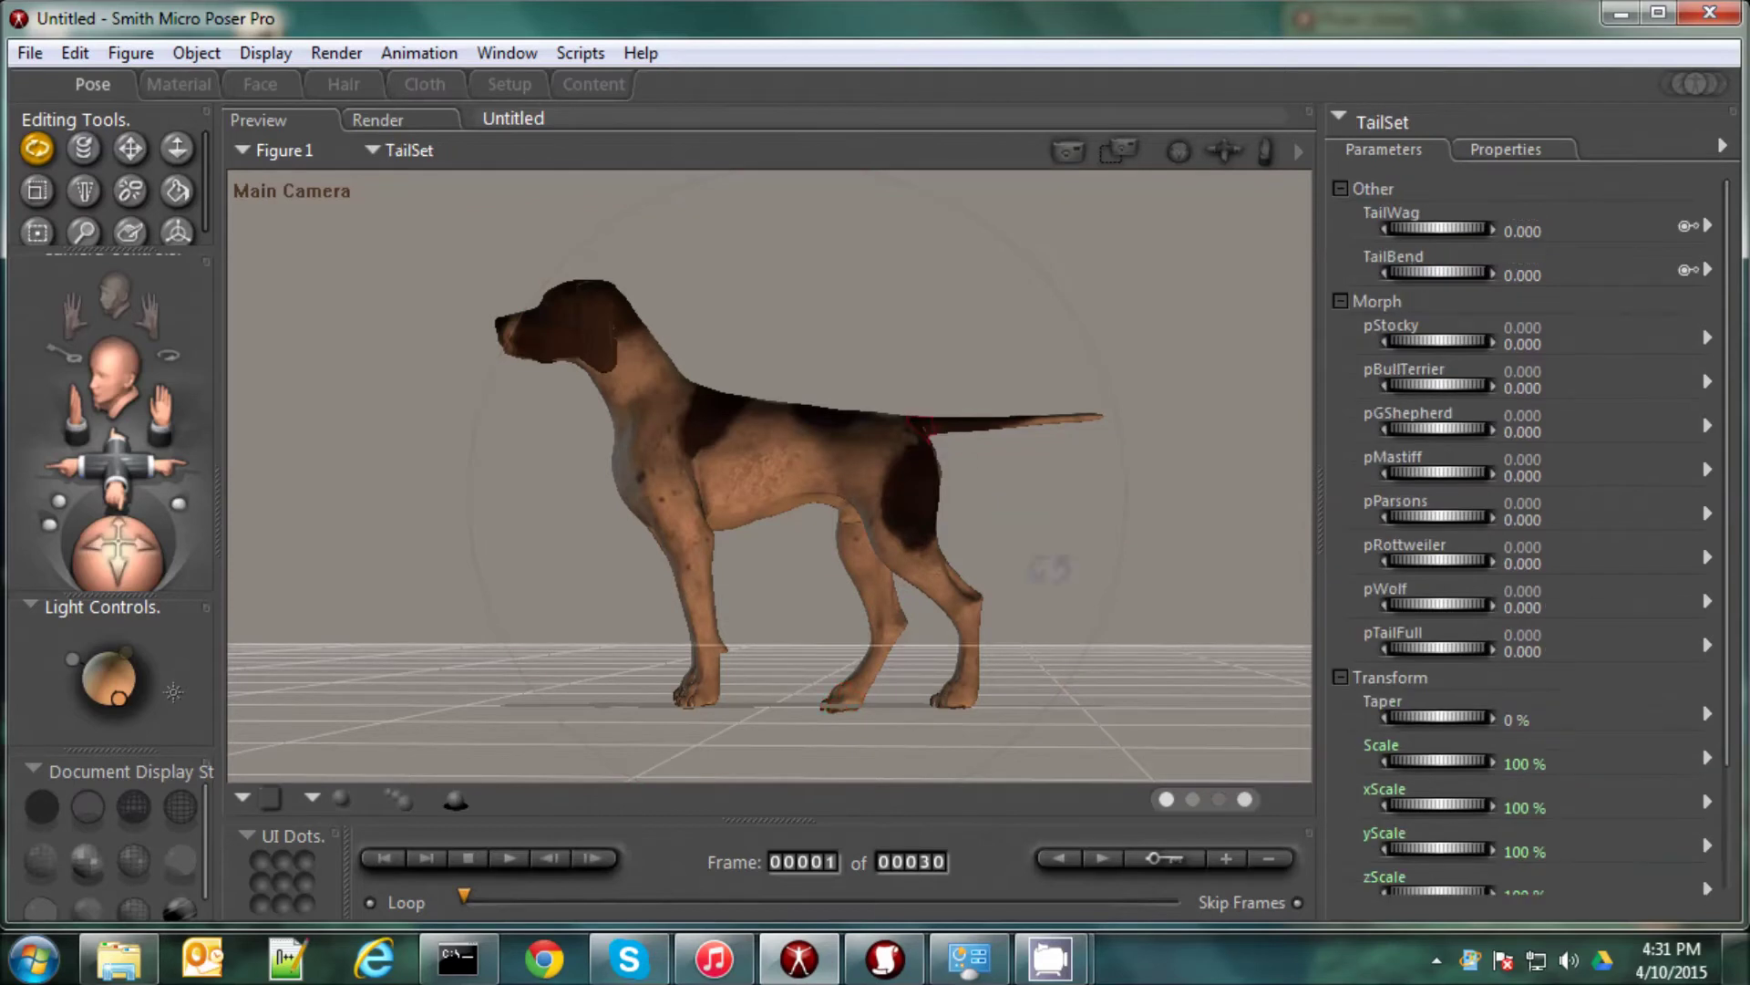
mouse_move(1436, 270)
left_mouse_down()
mouse_move(1452, 275)
mouse_move(1327, 284)
mouse_move(1458, 275)
left_mouse_up()
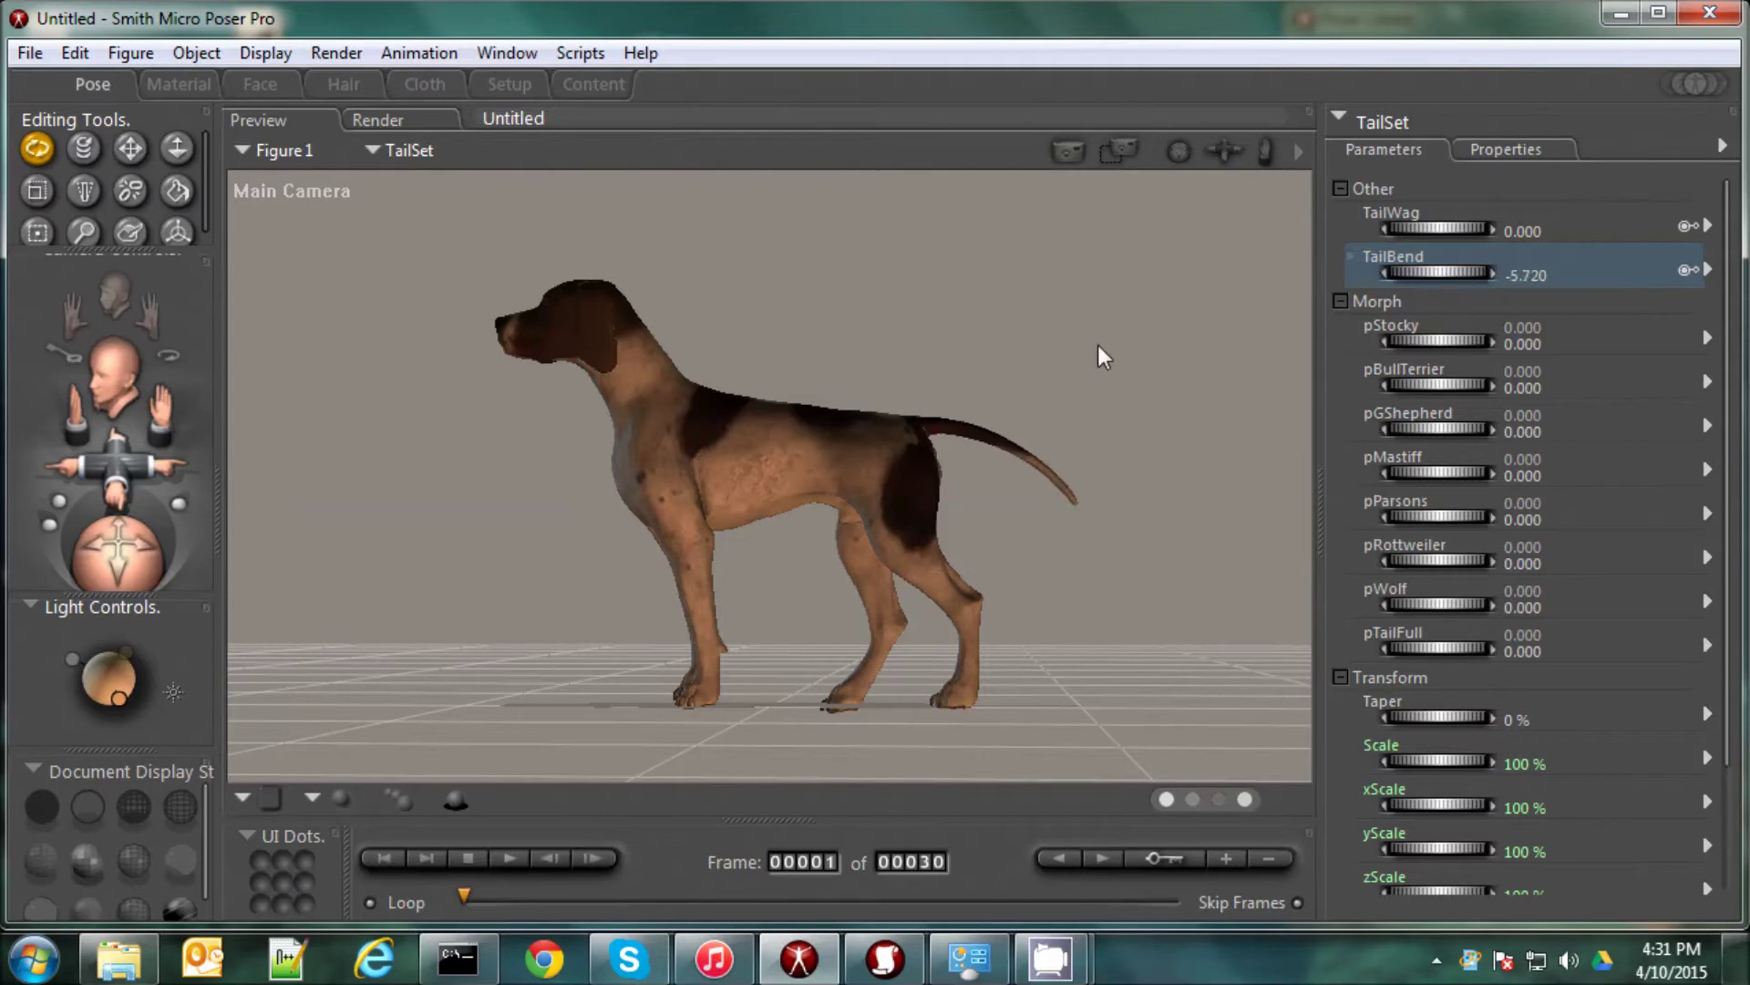
left_click_drag(938, 438, 1065, 523)
left_click(1086, 535)
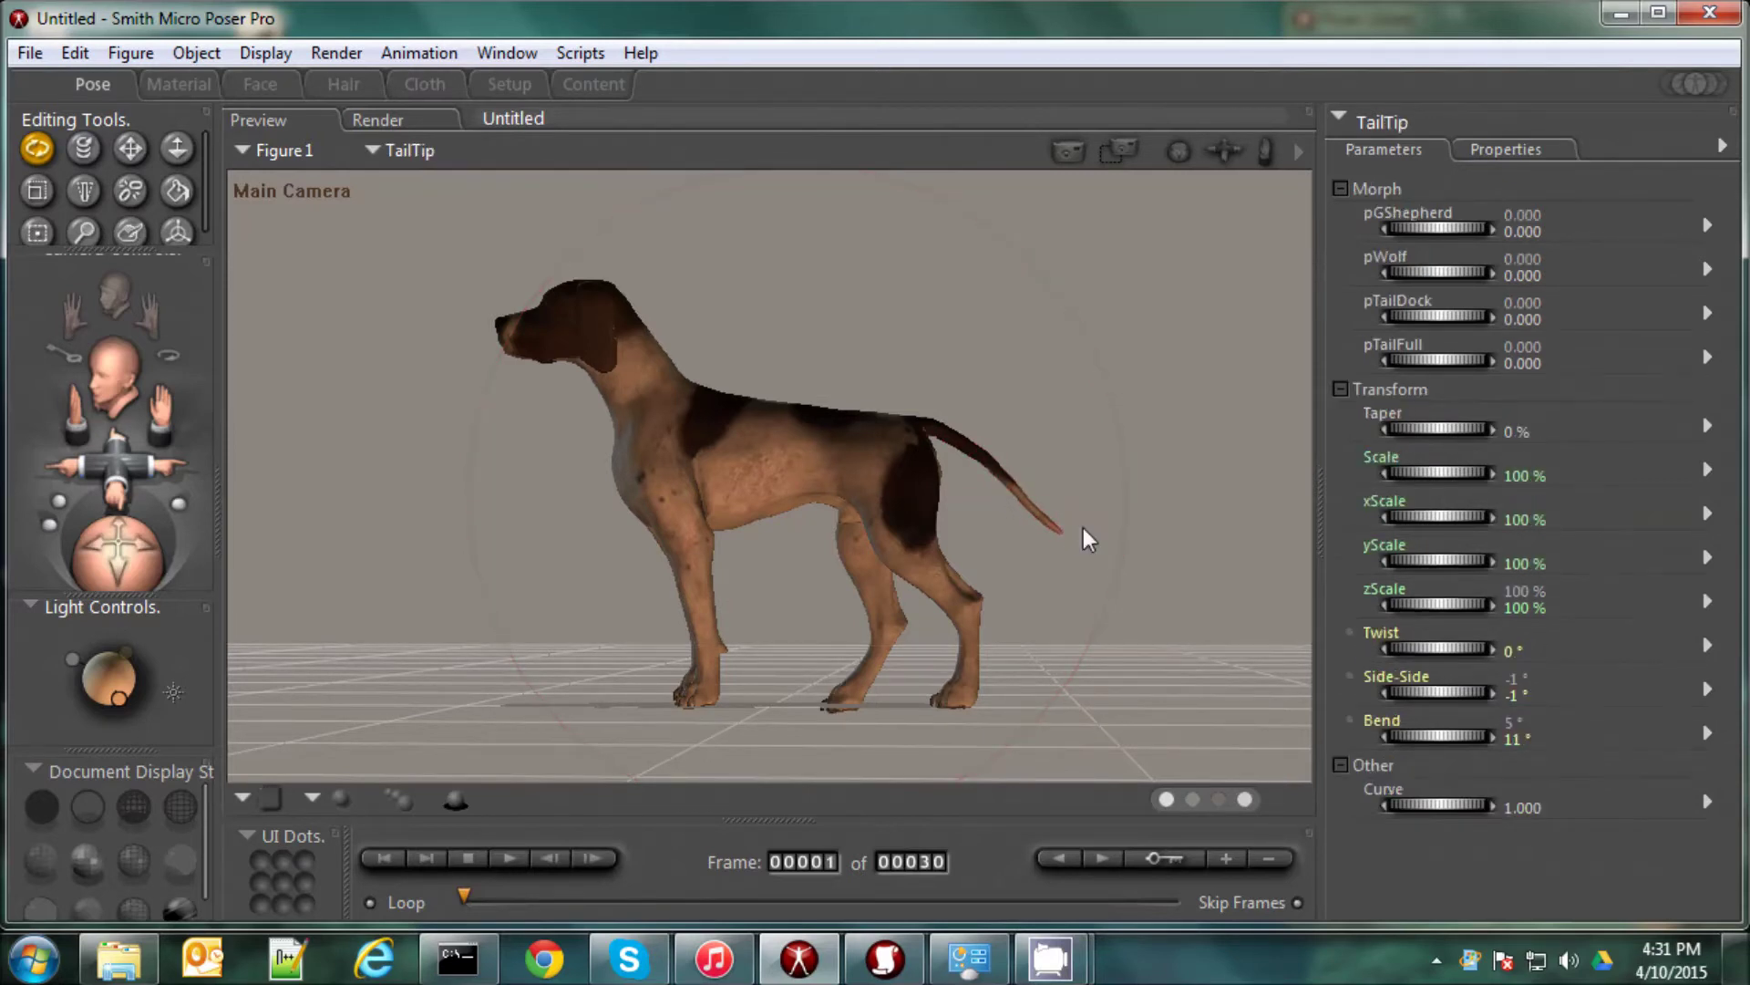
left_click(1098, 535)
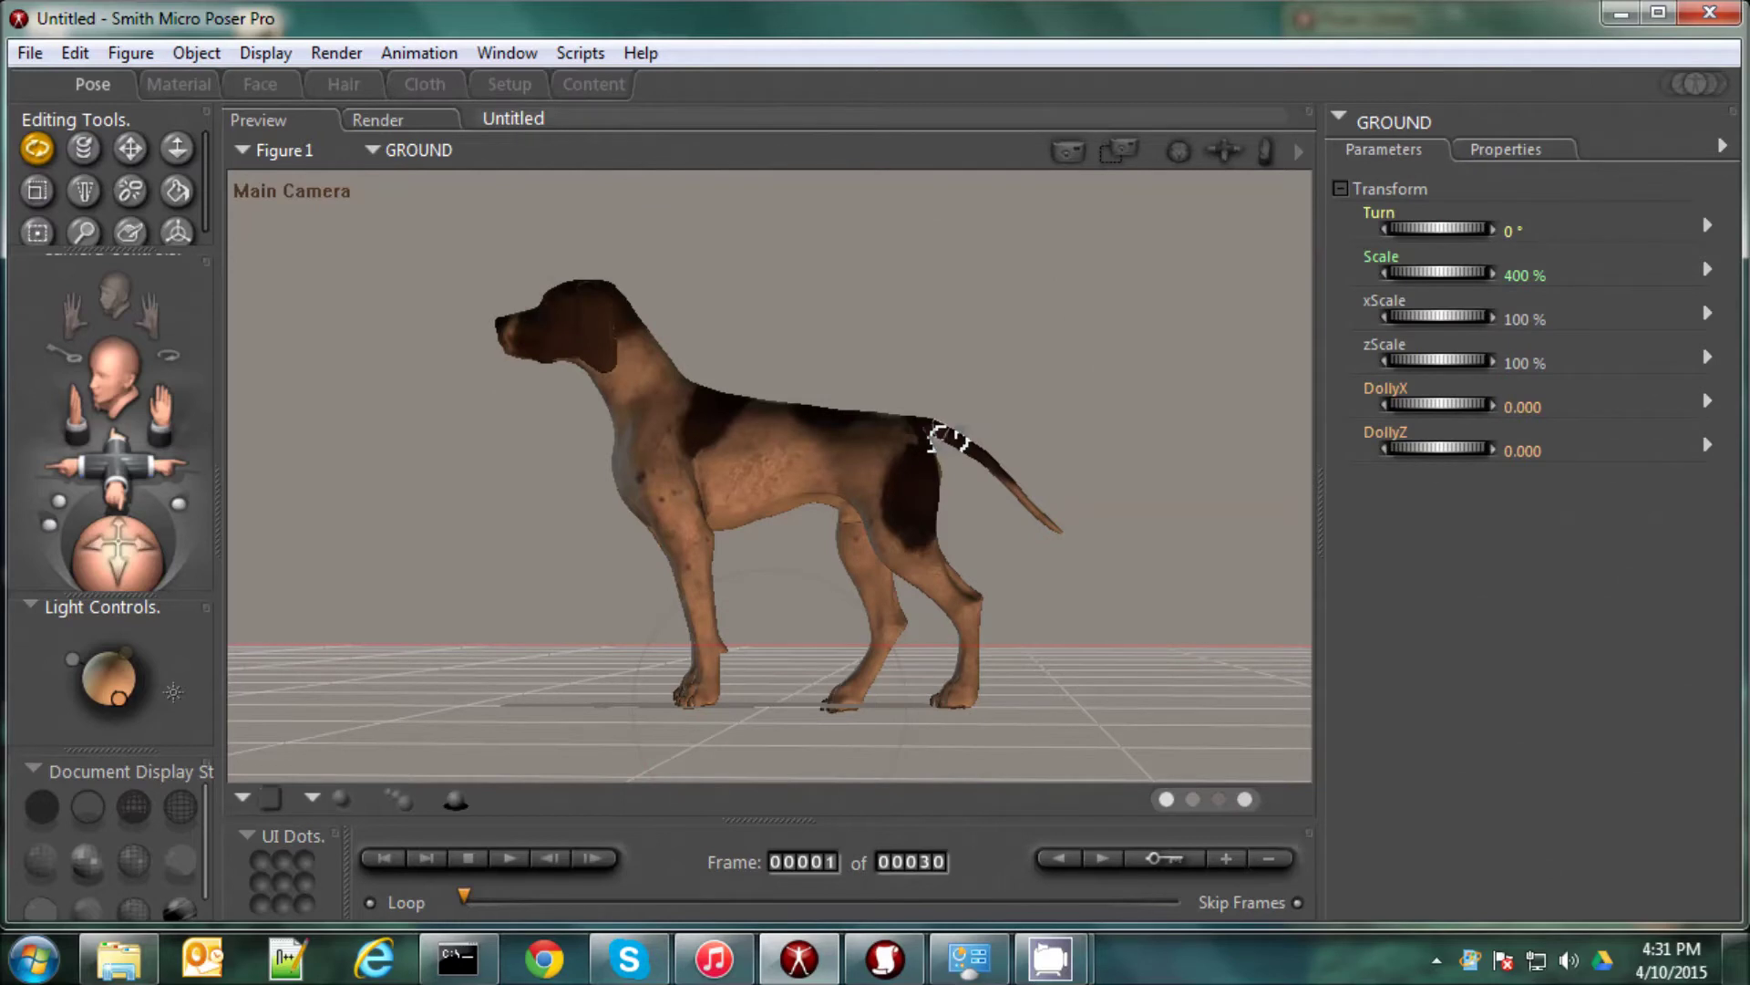
Rotate the dog's neck base slightly so the head shifts back toward the body.
left_click(934, 440)
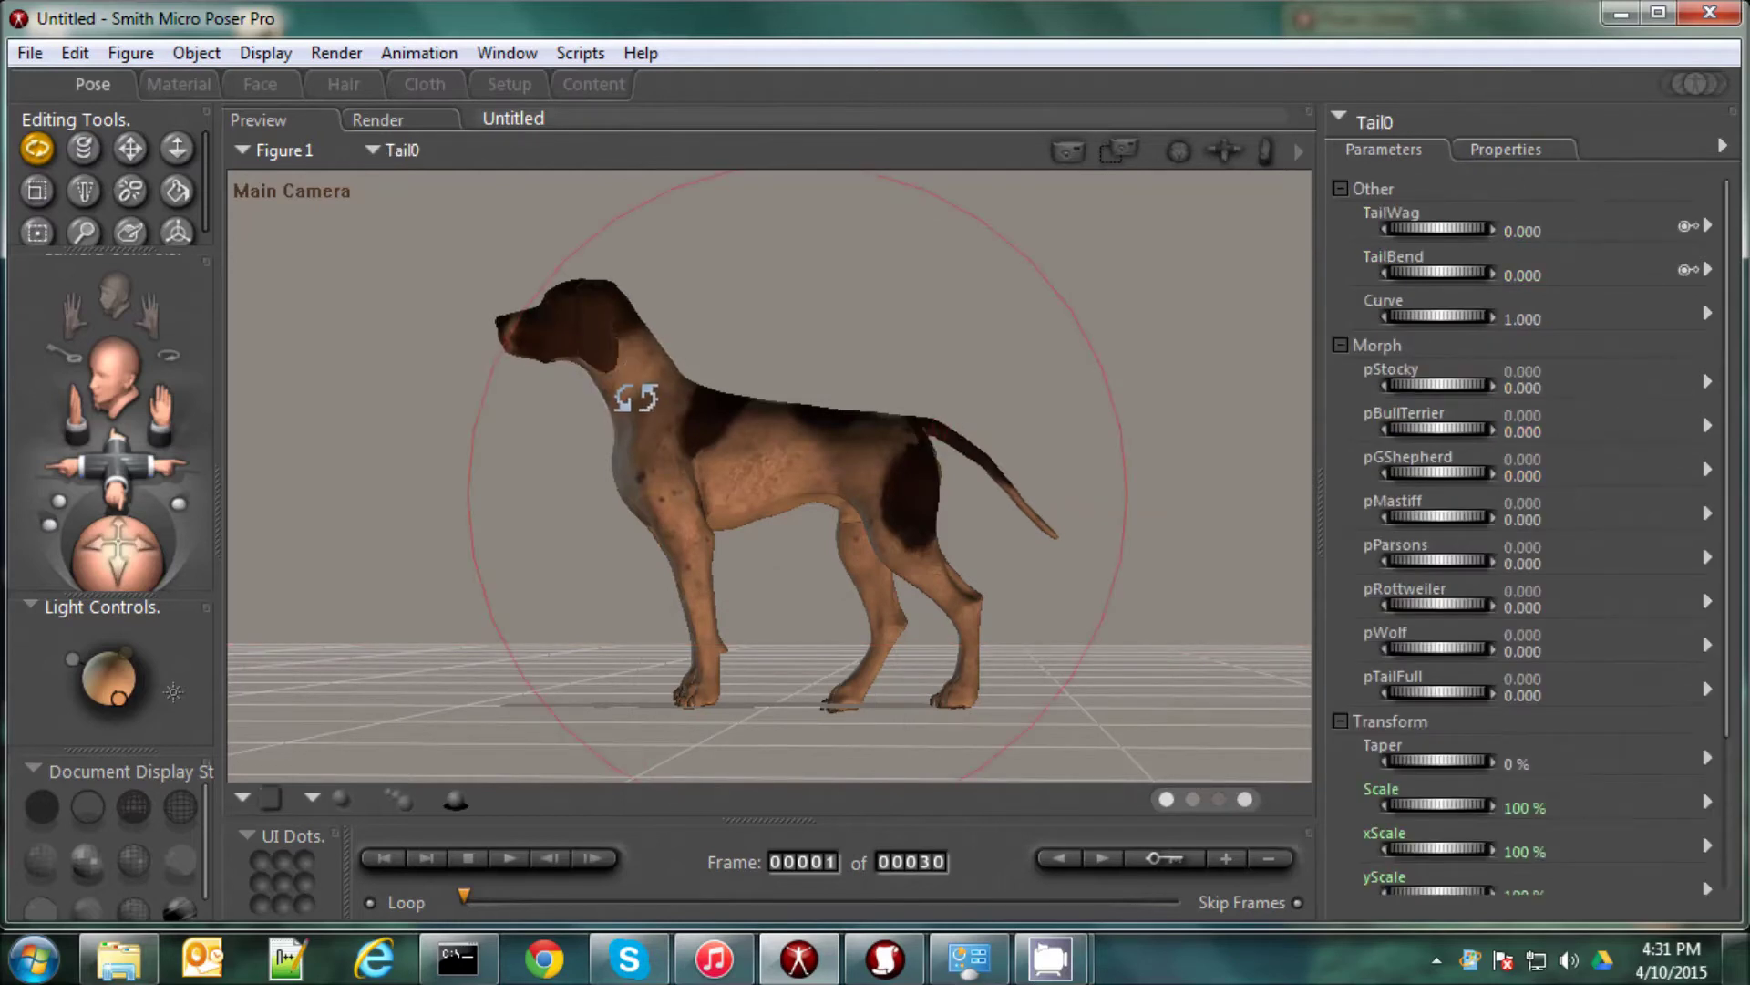
left_click(629, 399)
left_click_drag(544, 362, 611, 330)
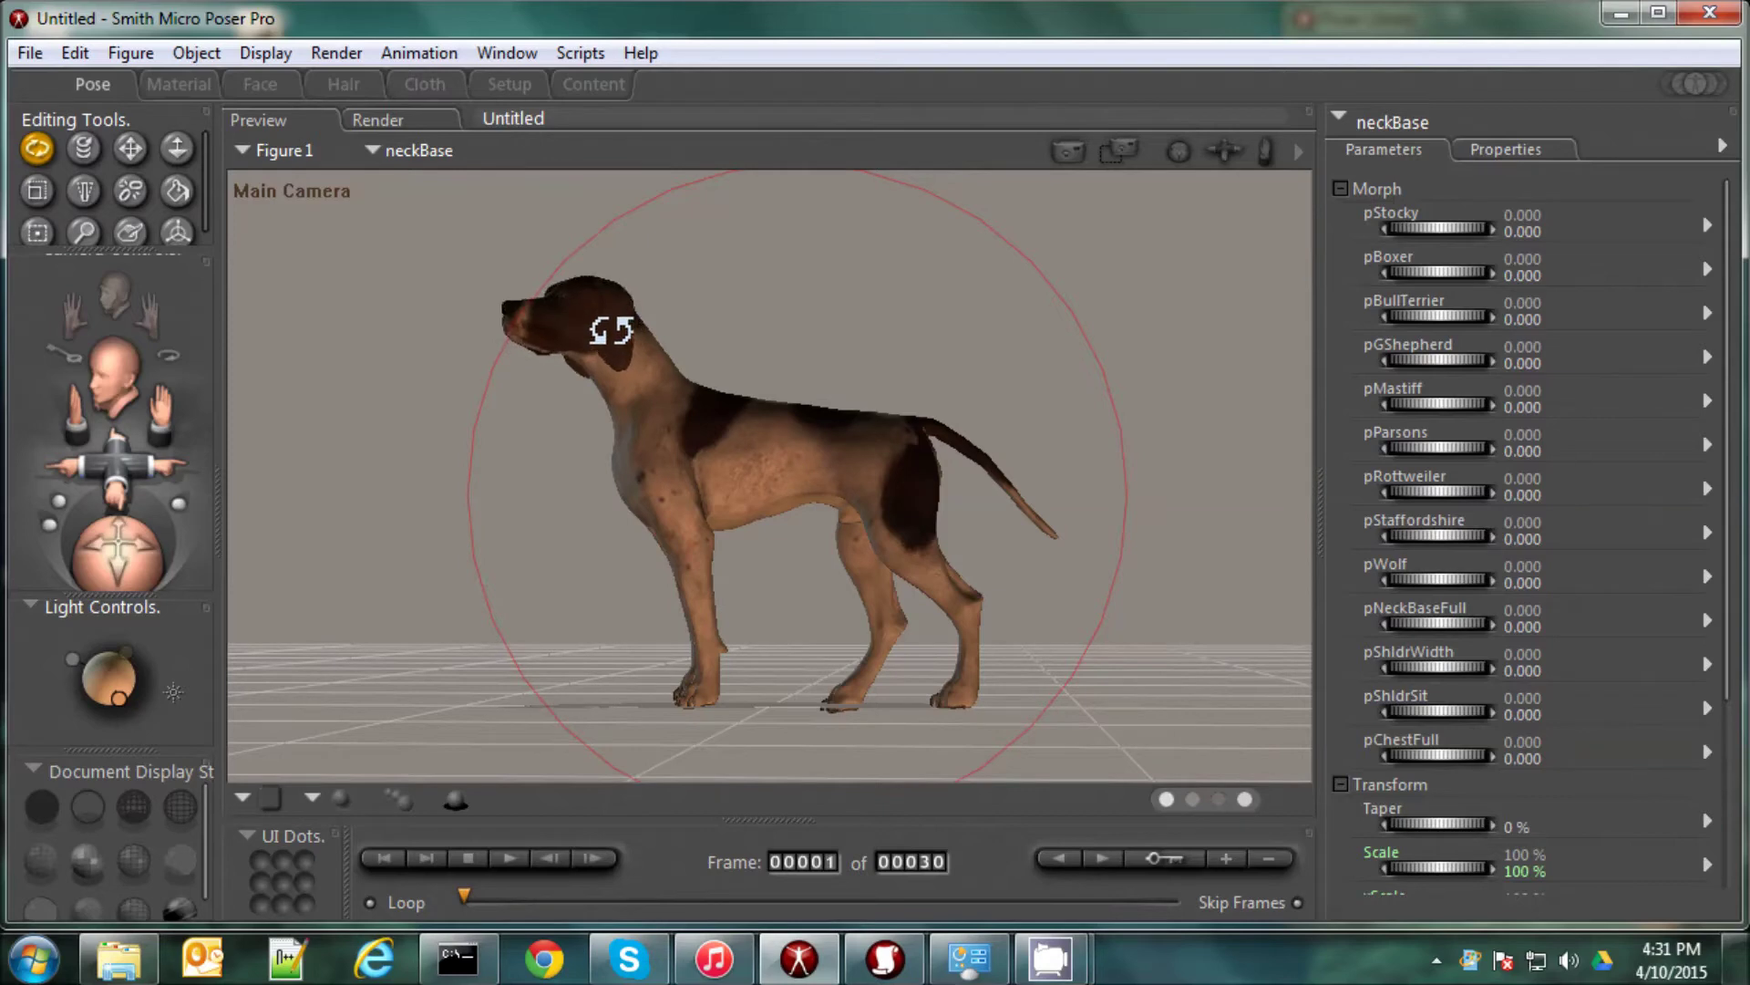
left_click(611, 330)
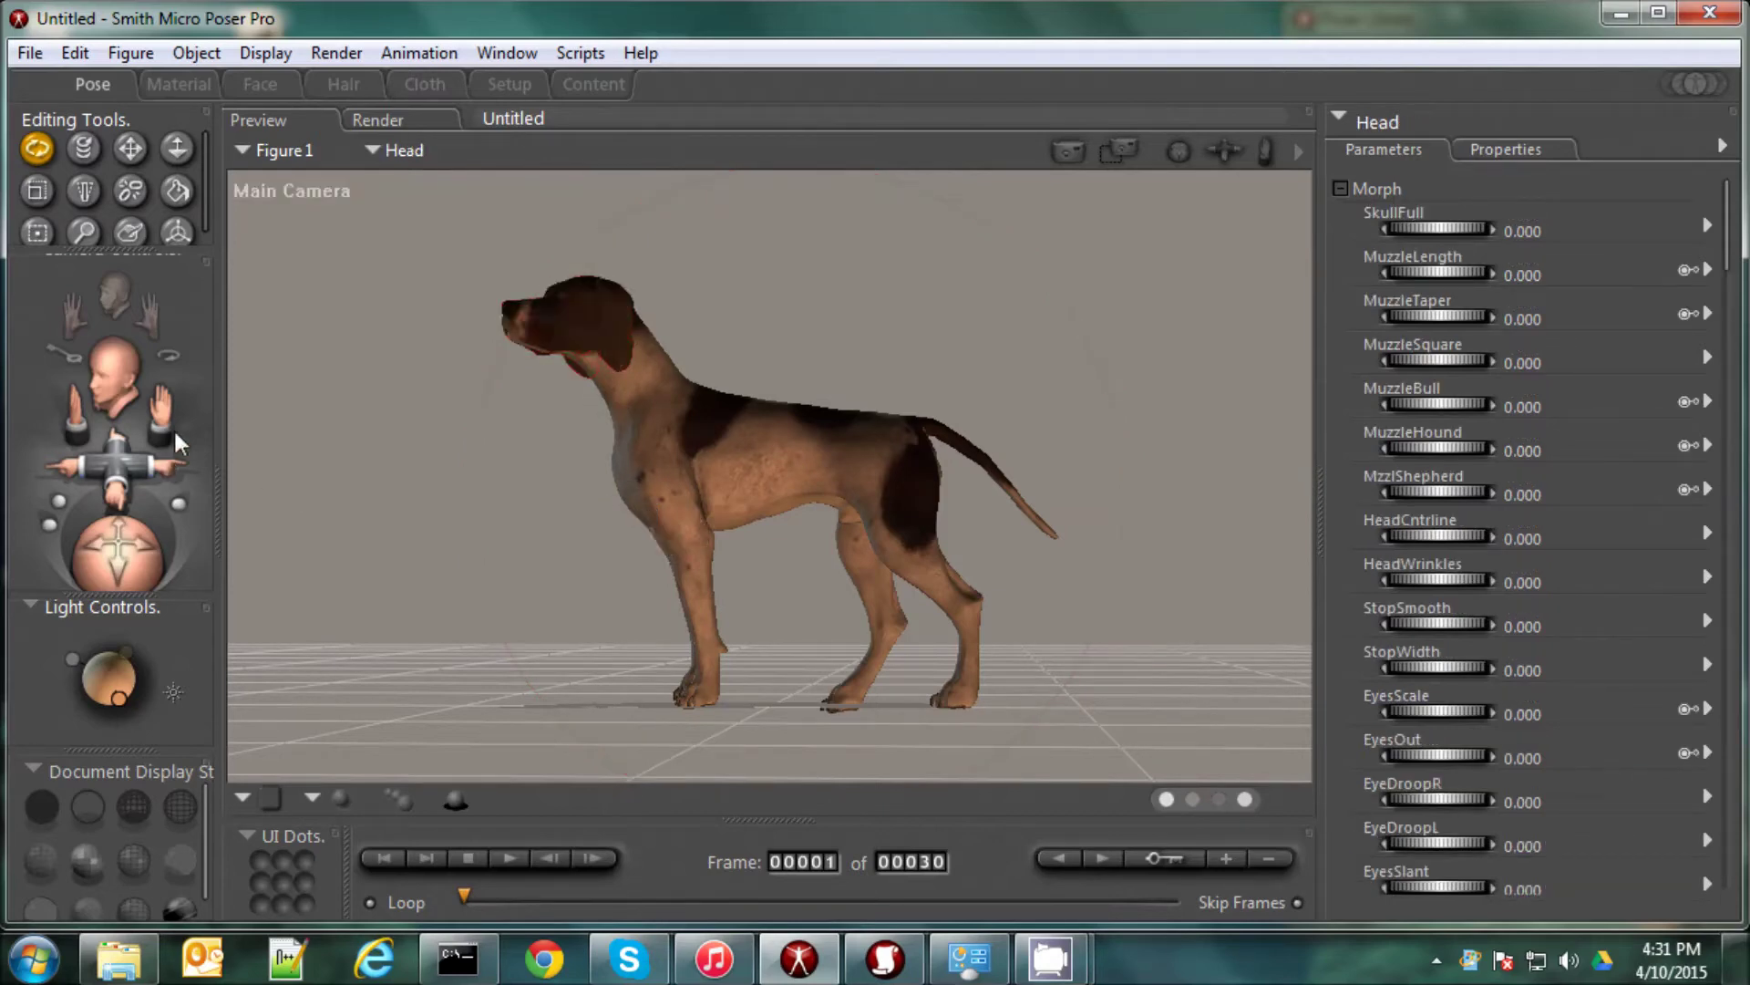
Set the pFemale morph of the dog's hip to 1.
mouse_move(100, 584)
left_mouse_down()
mouse_move(137, 575)
mouse_move(111, 560)
left_mouse_up()
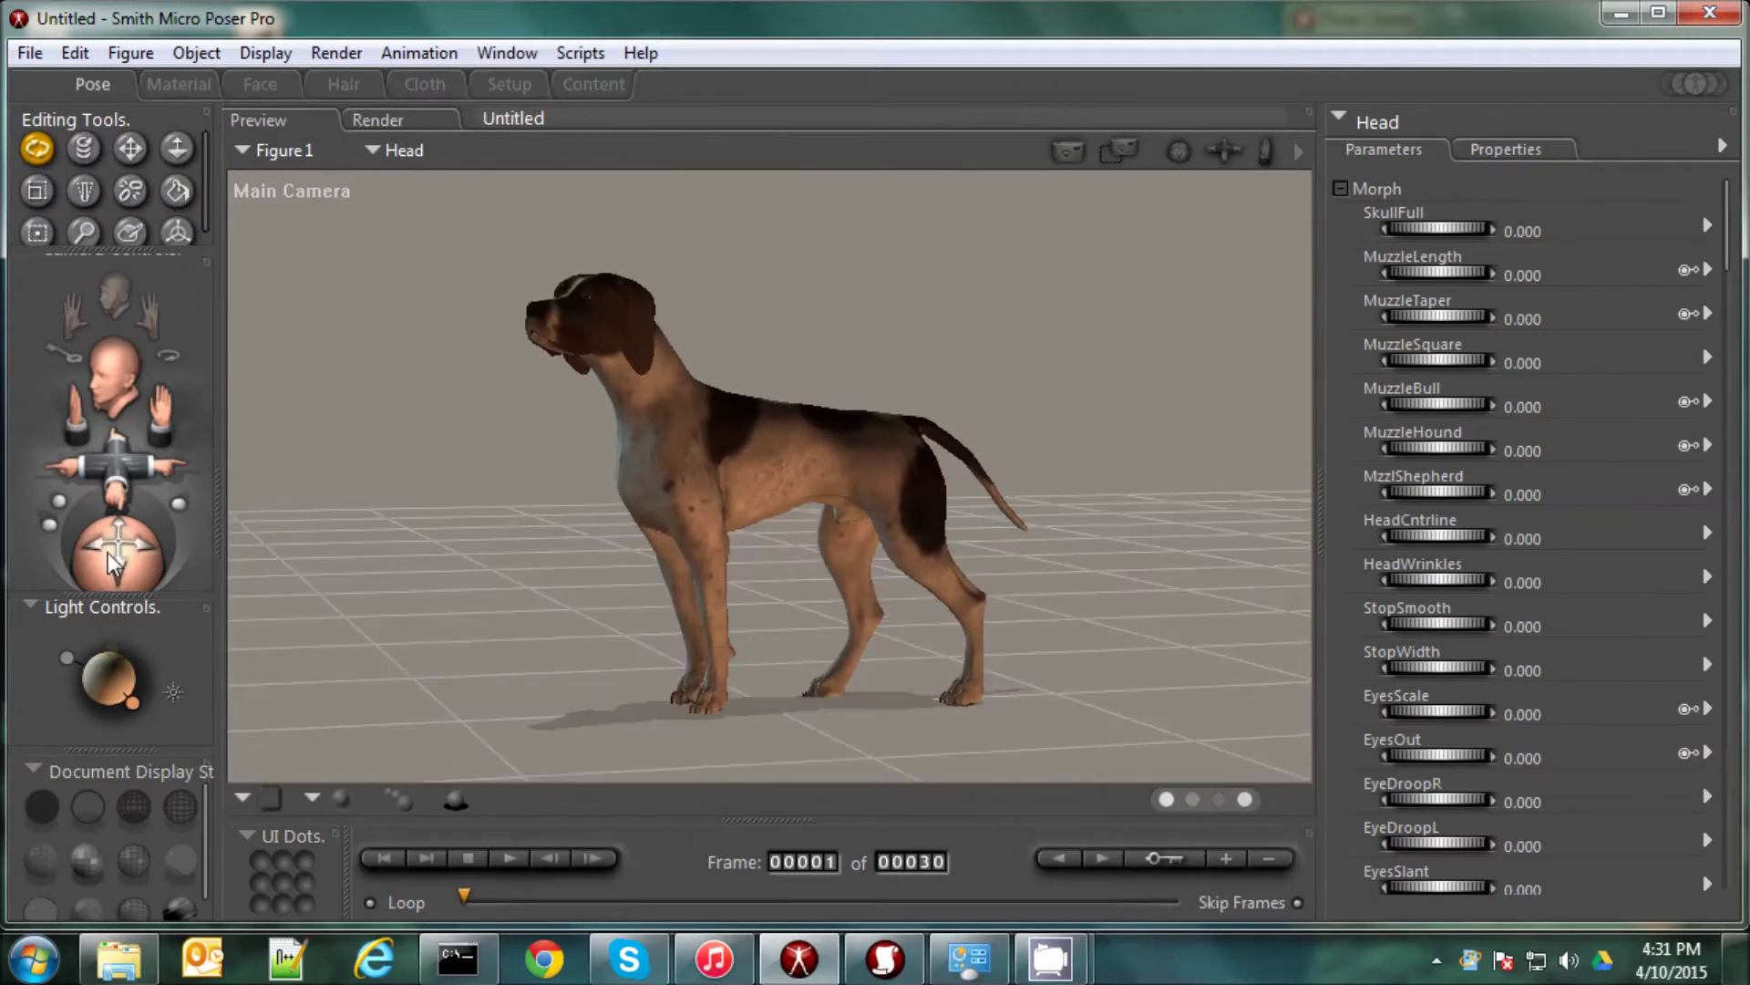
left_click(864, 470)
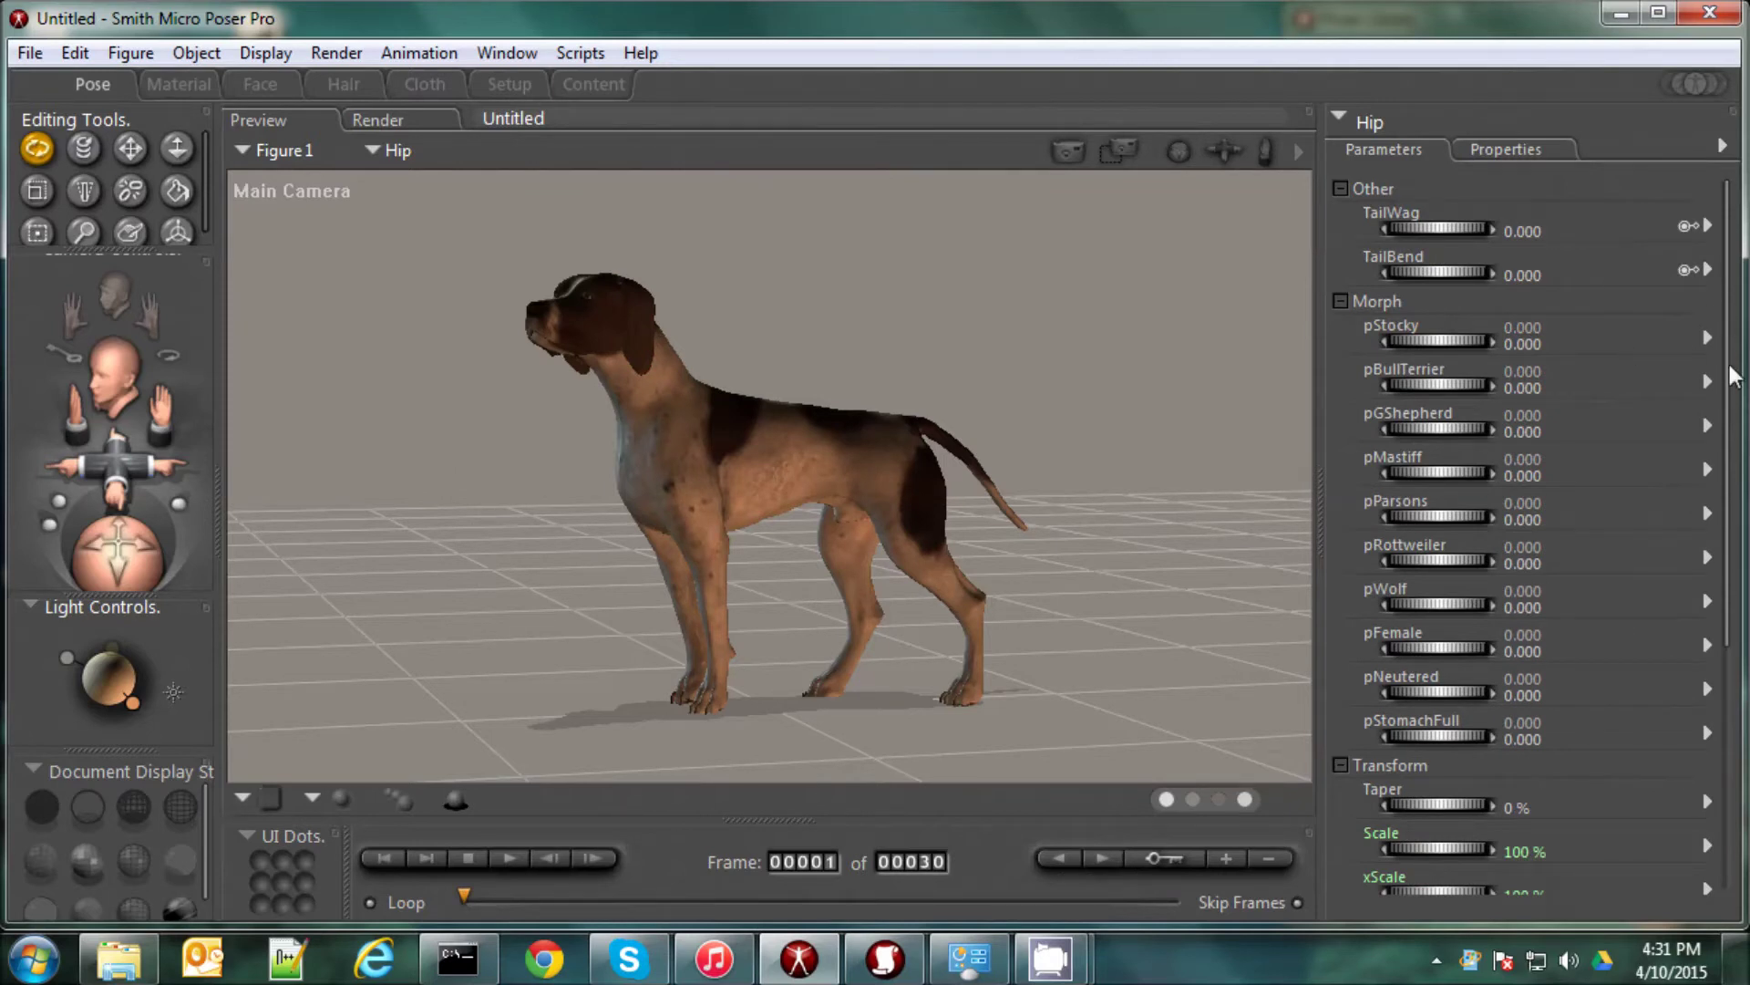
left_click(1520, 651)
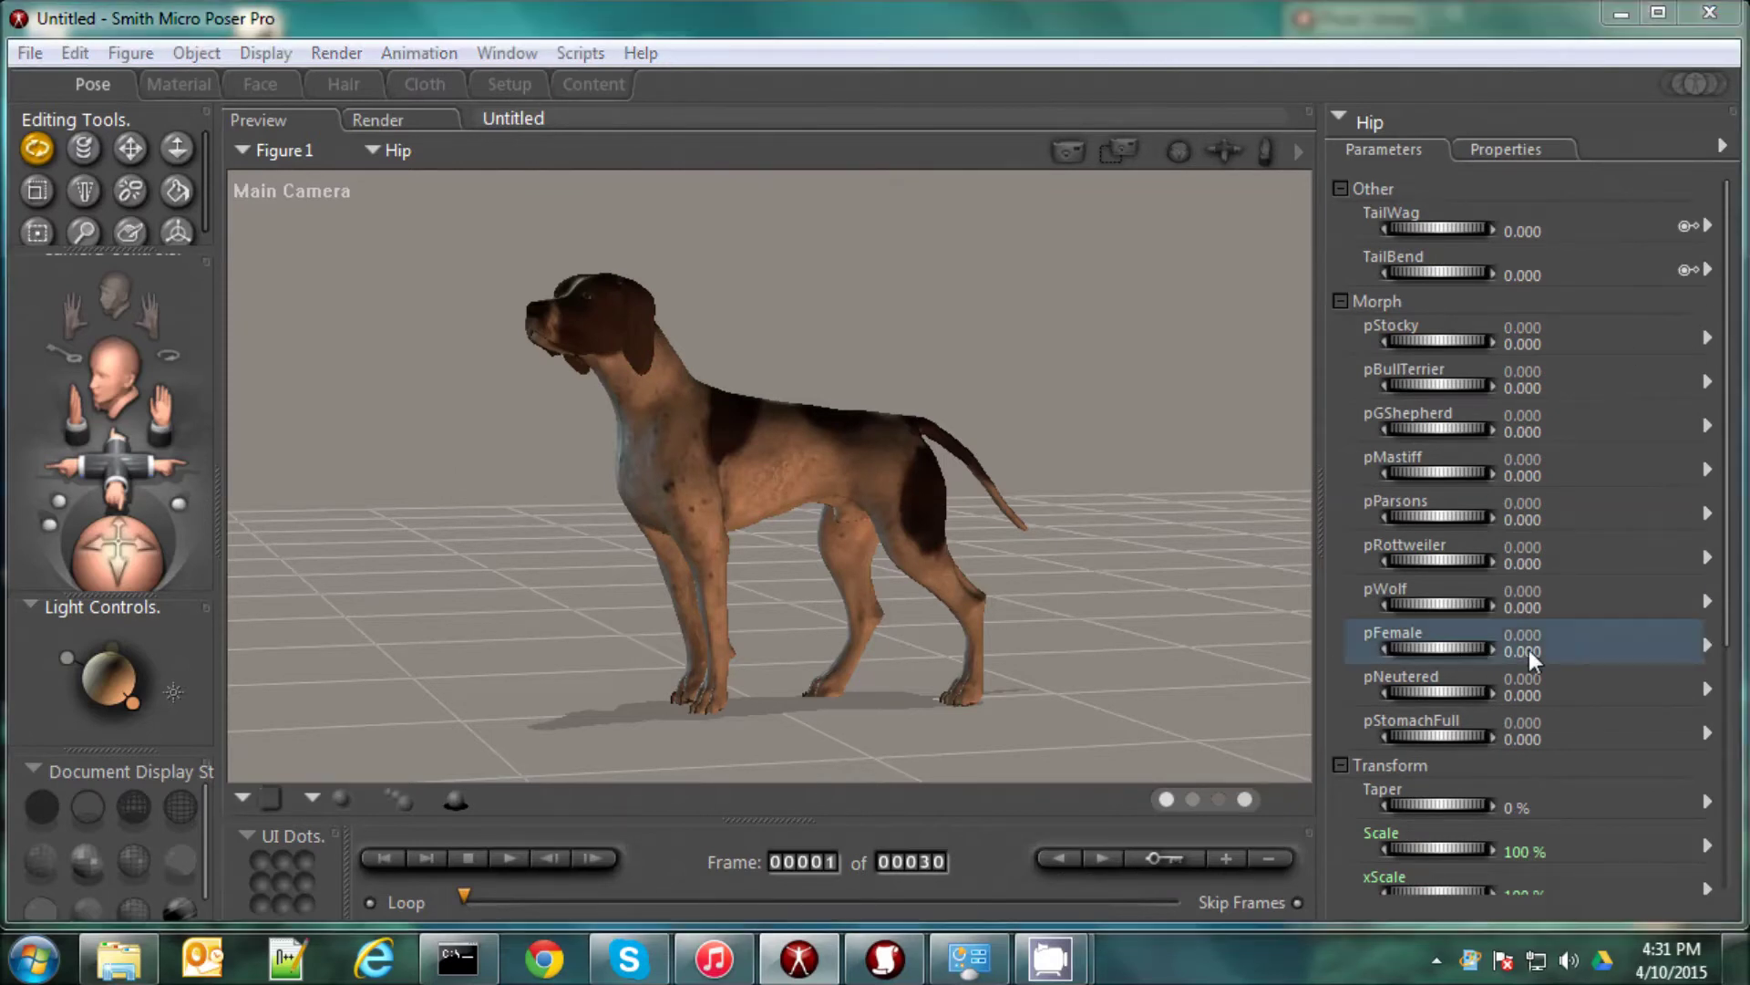
type("1")
key("Return")
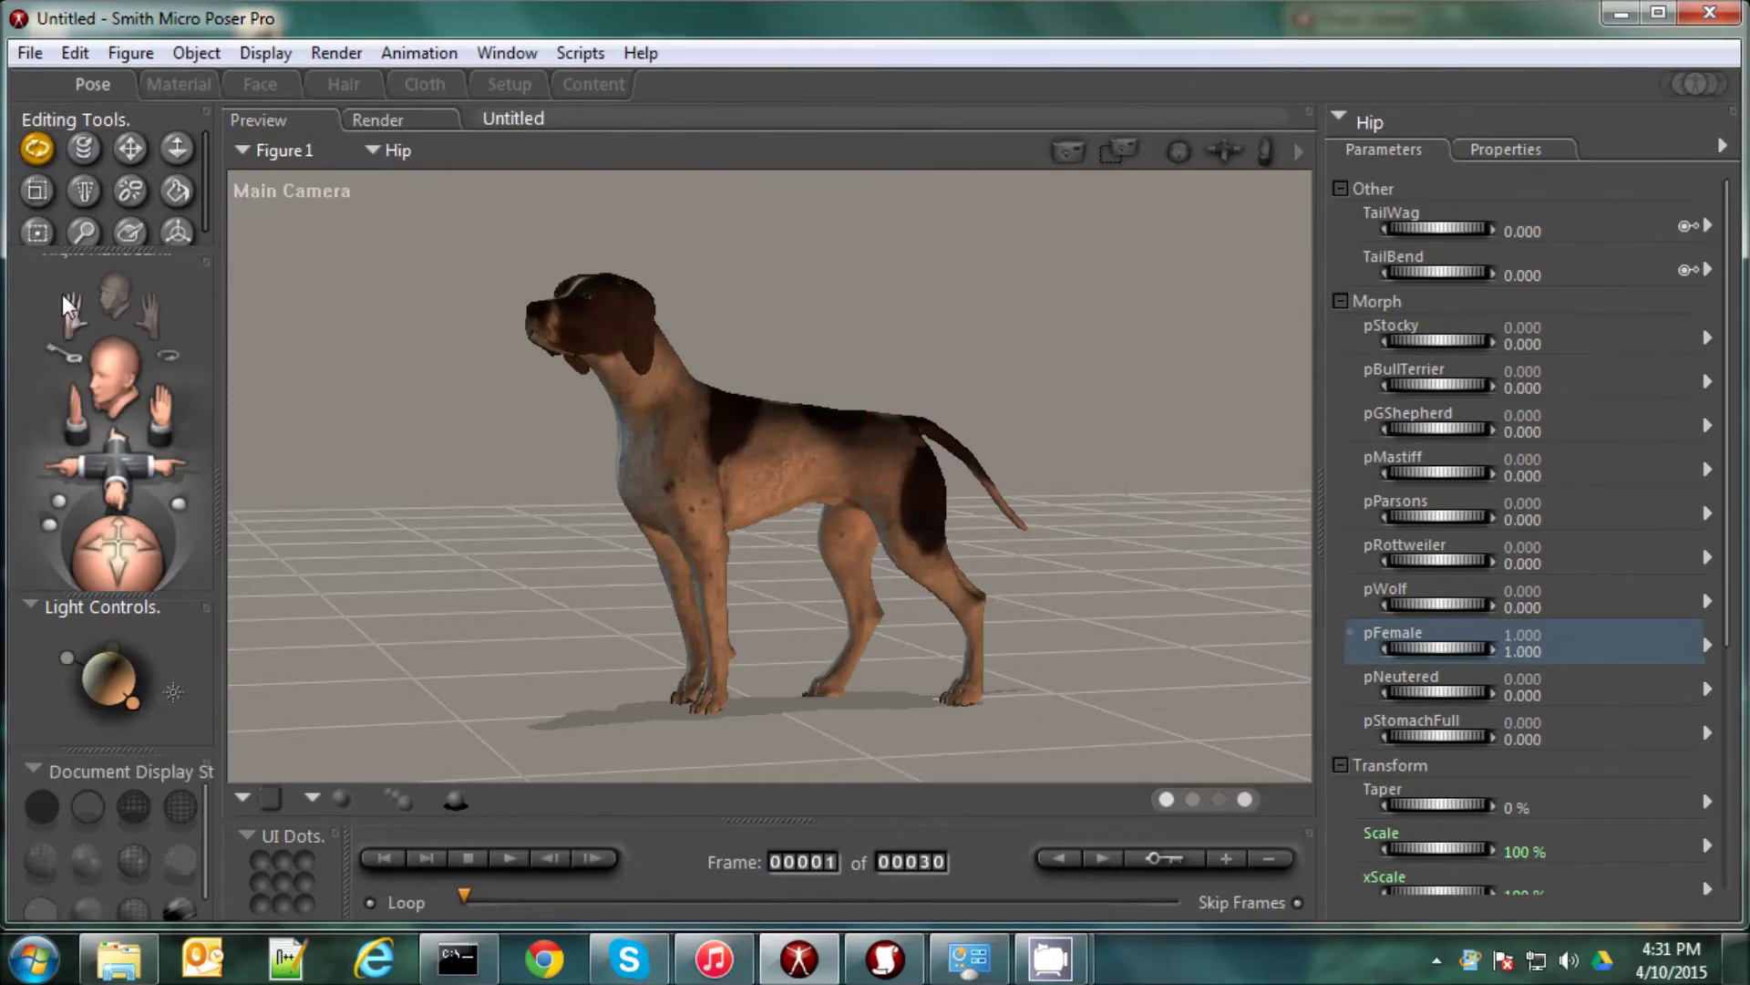
Save the Poser scene to the Desktop as huntingdog.
left_click(31, 56)
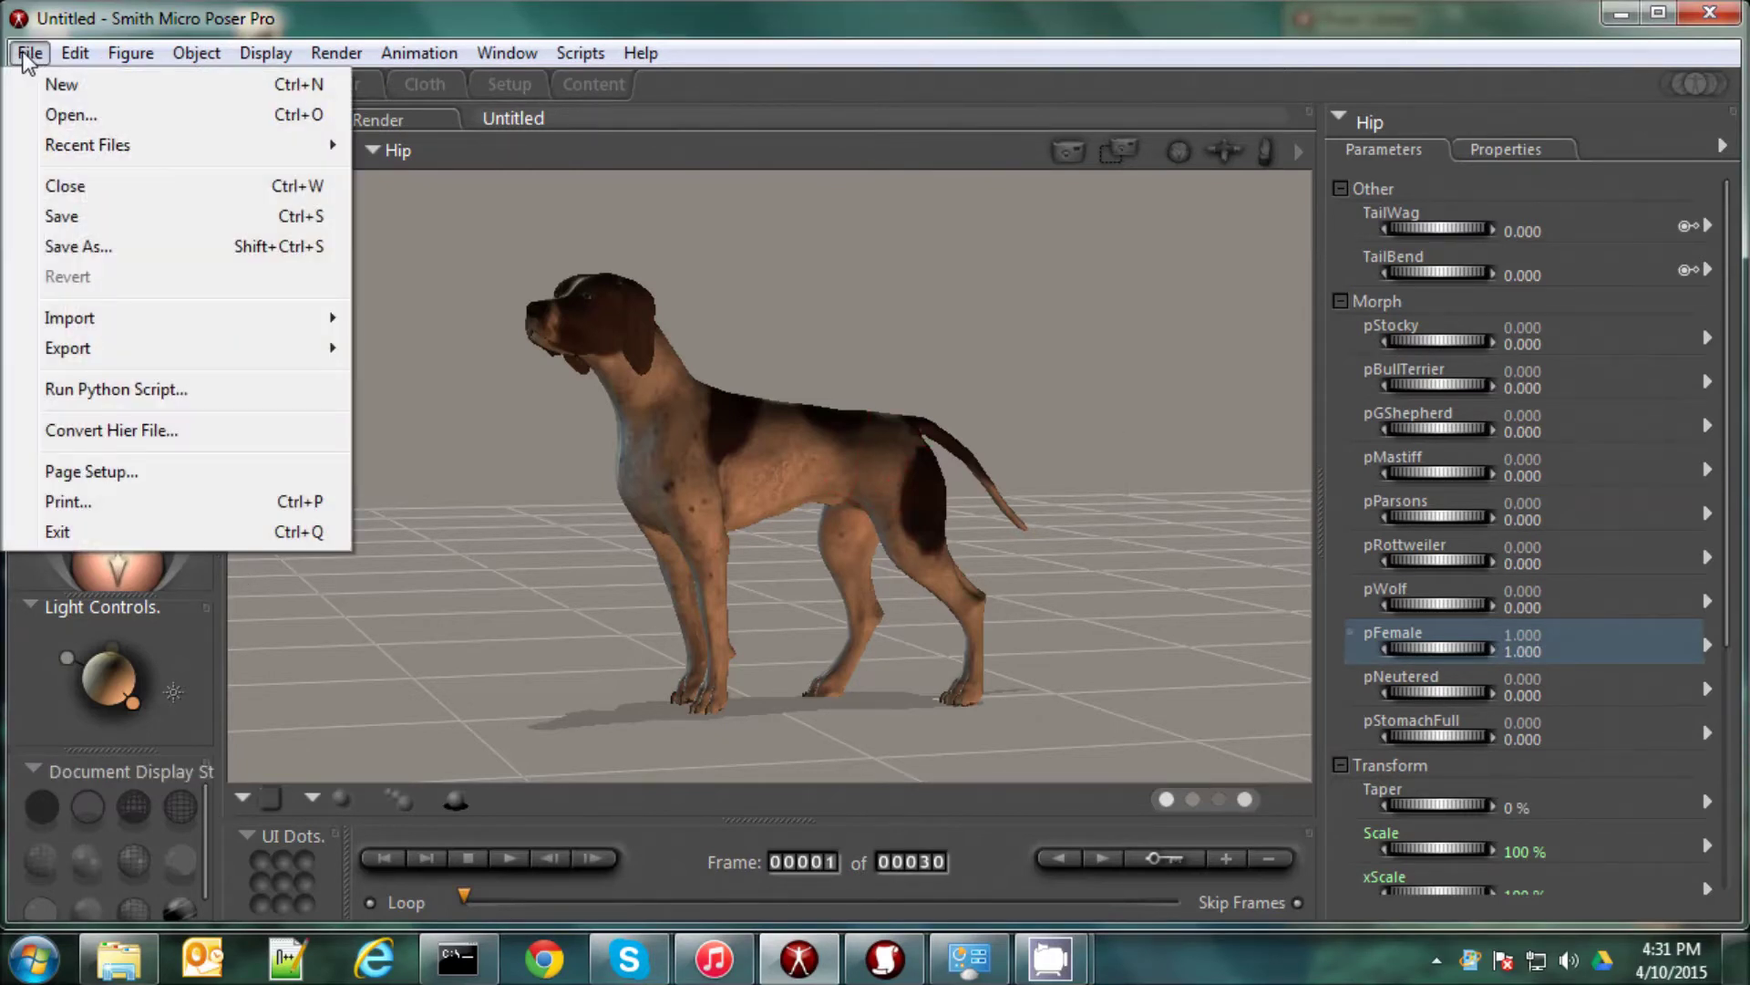
left_click(68, 246)
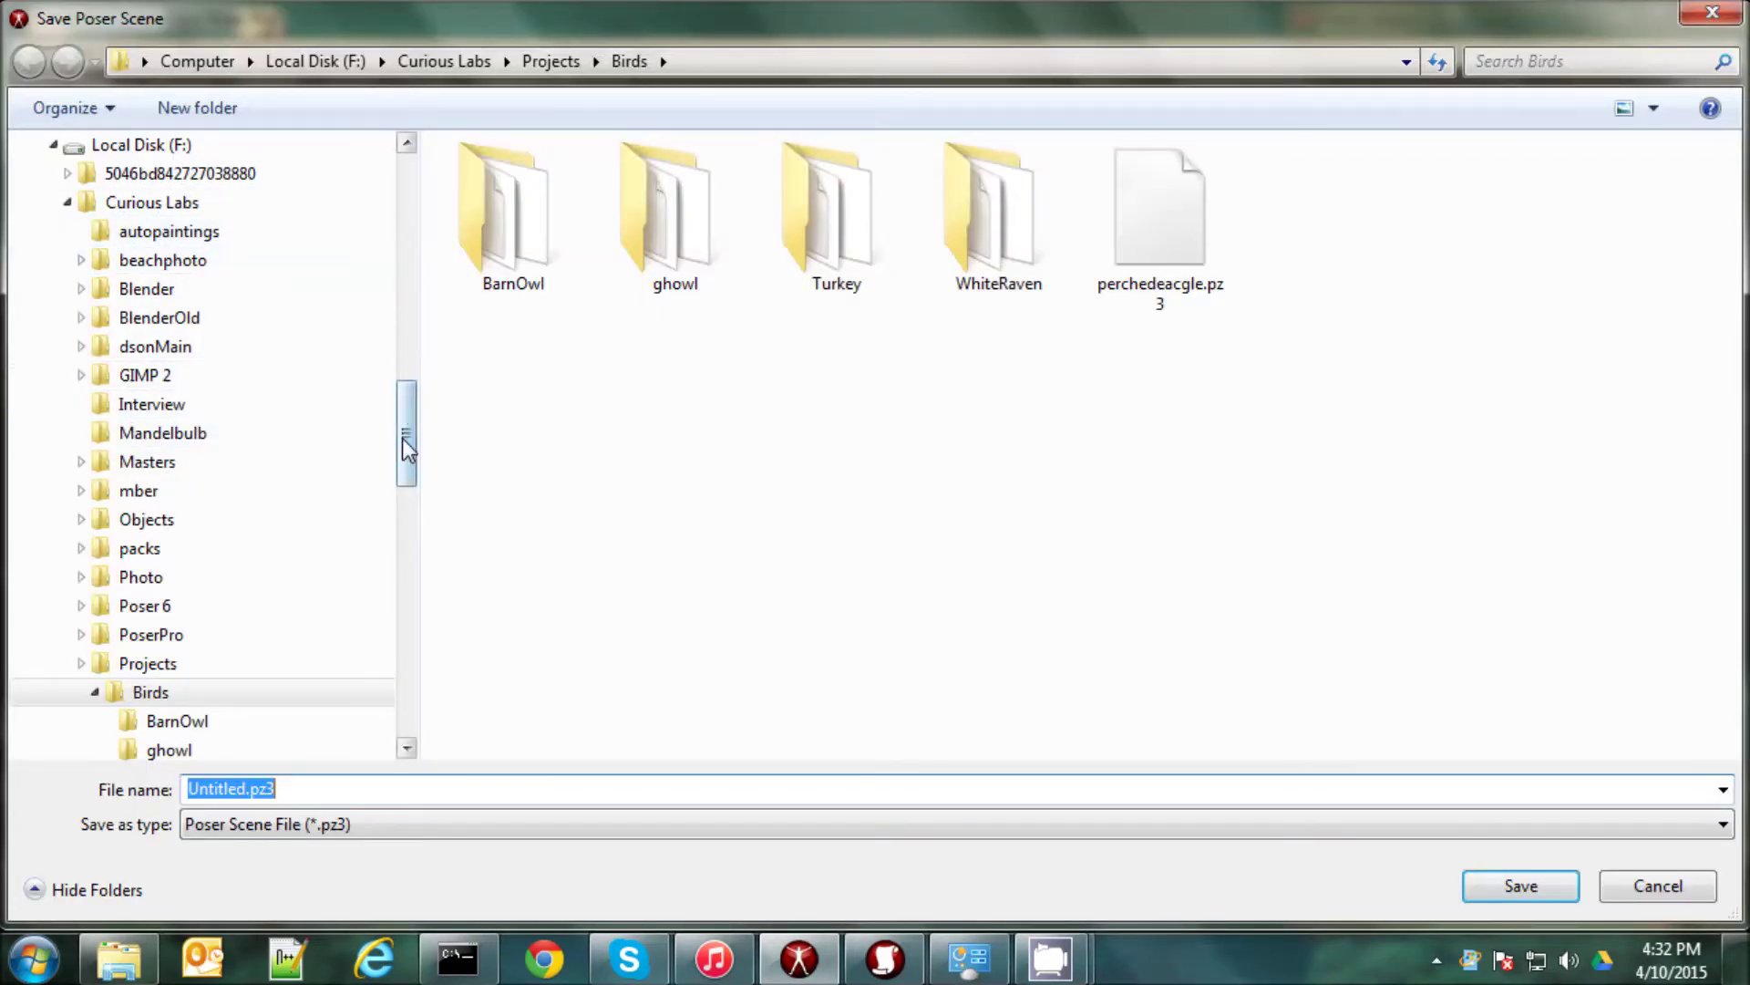
left_click_drag(408, 447, 407, 219)
left_click(137, 186)
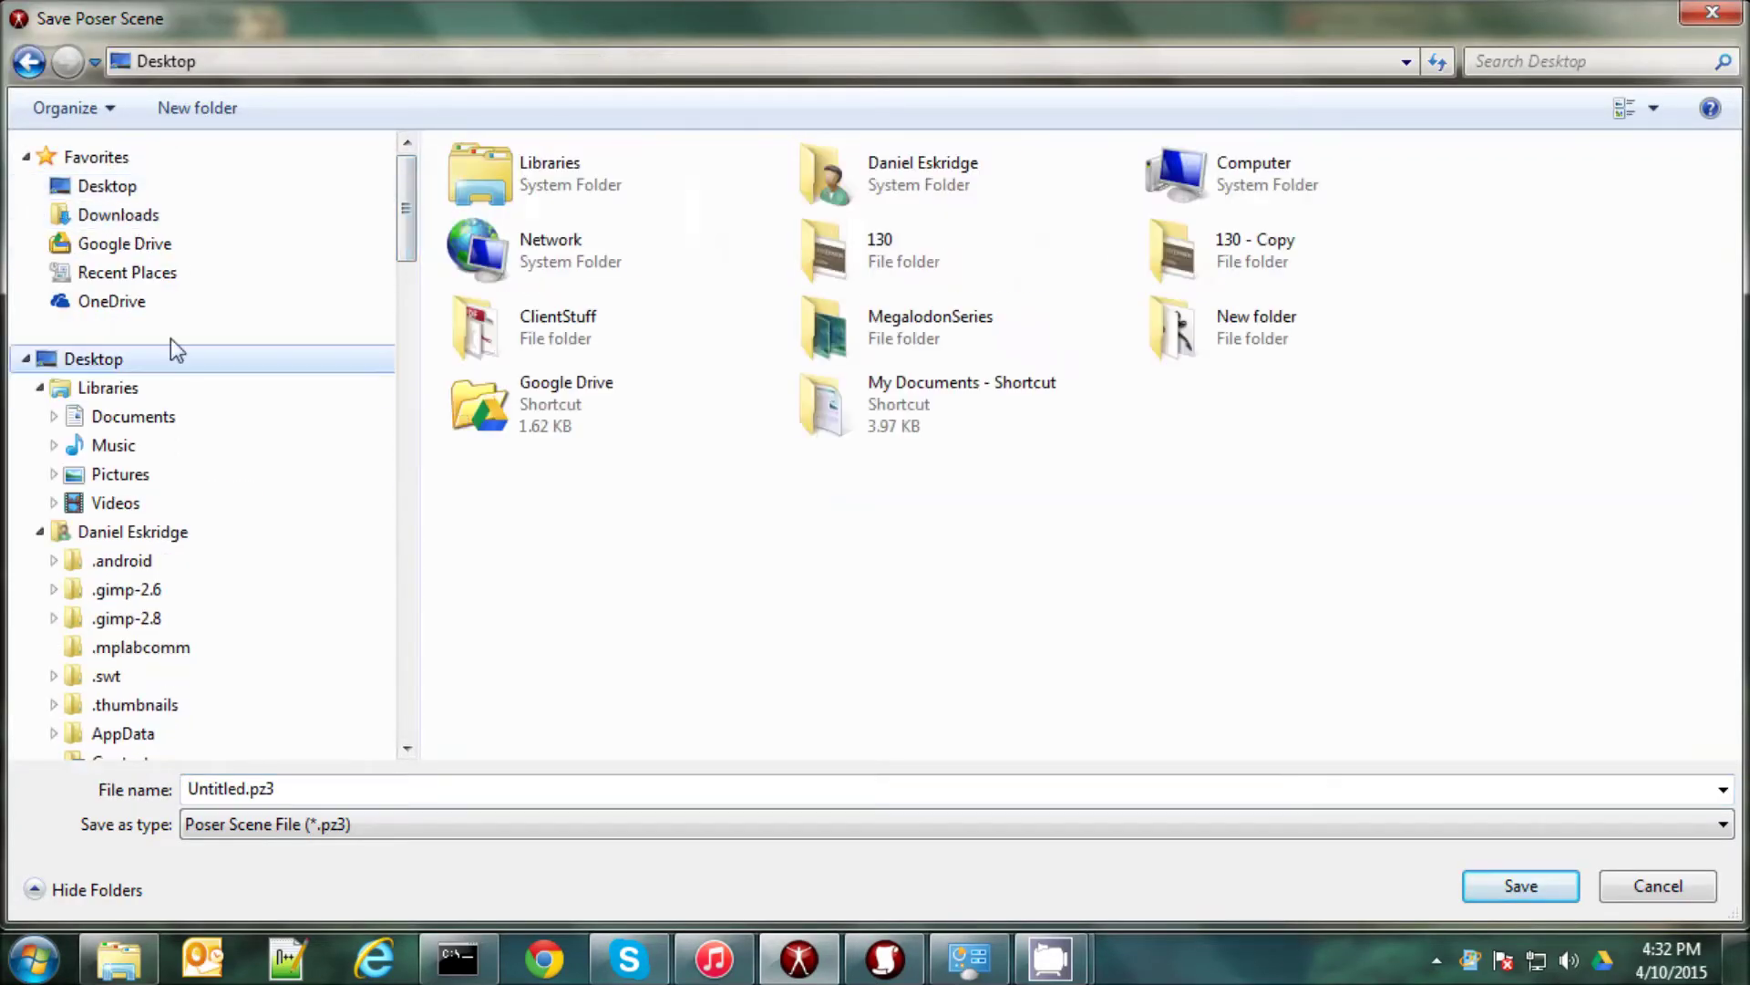
left_click(223, 787)
type("huntingdog")
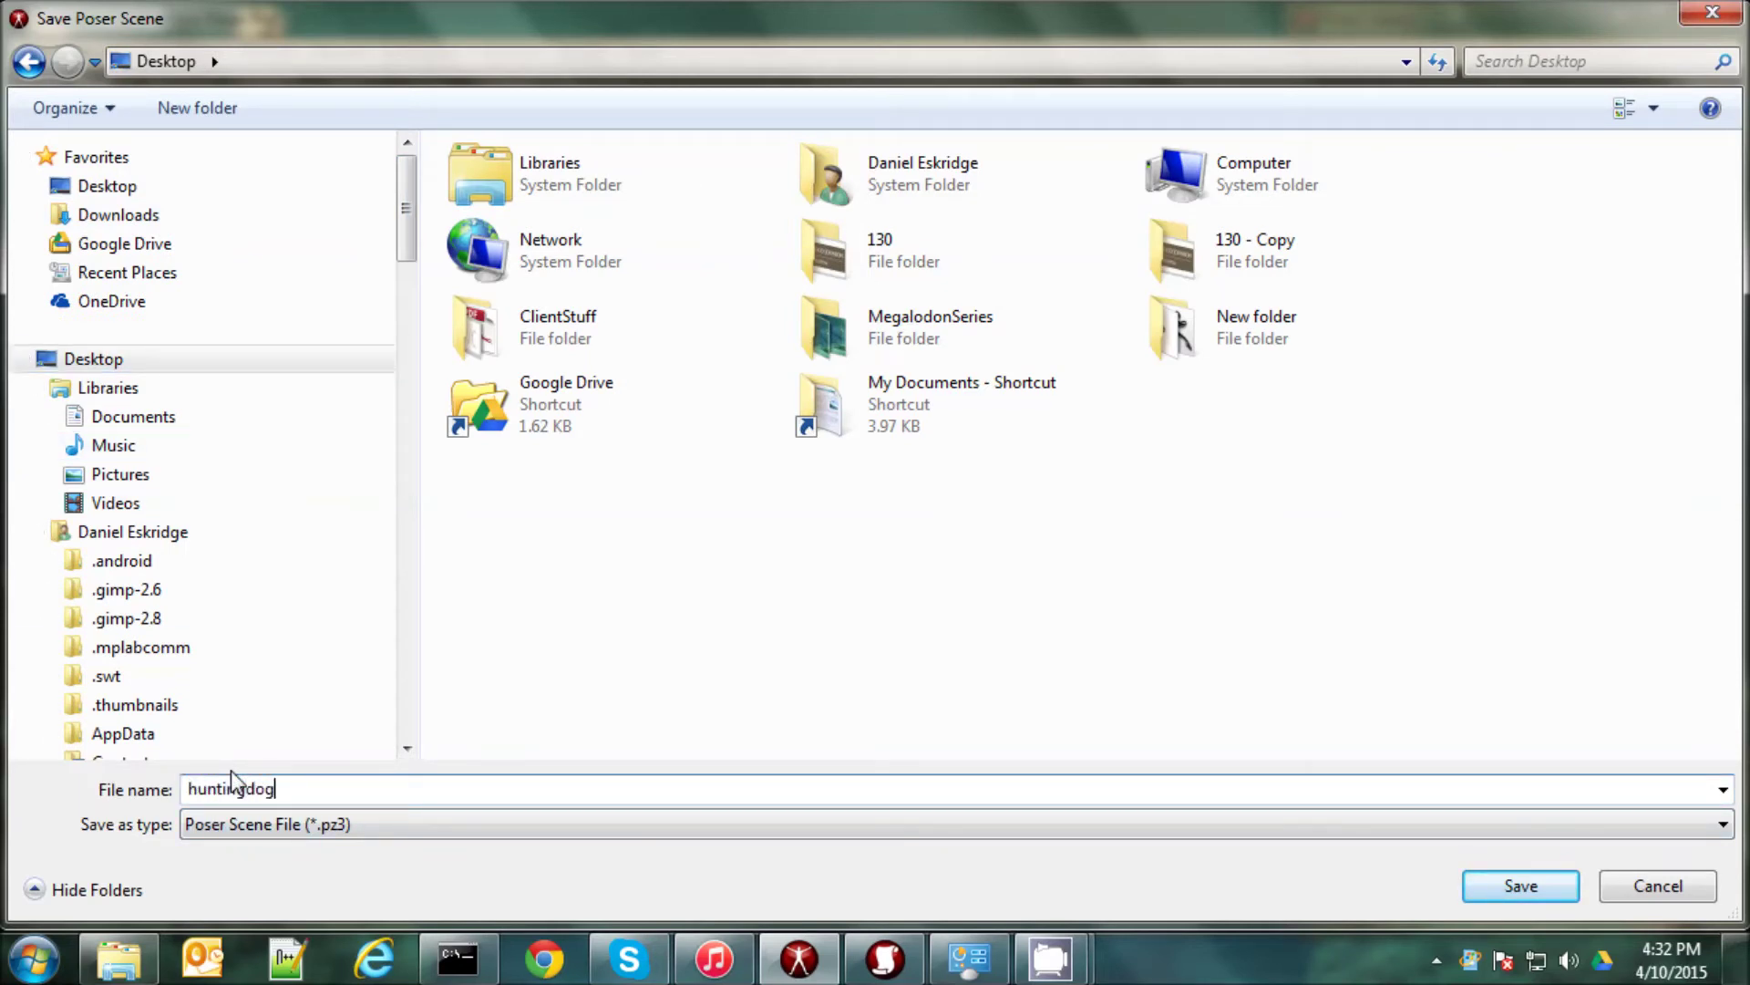
key("Return")
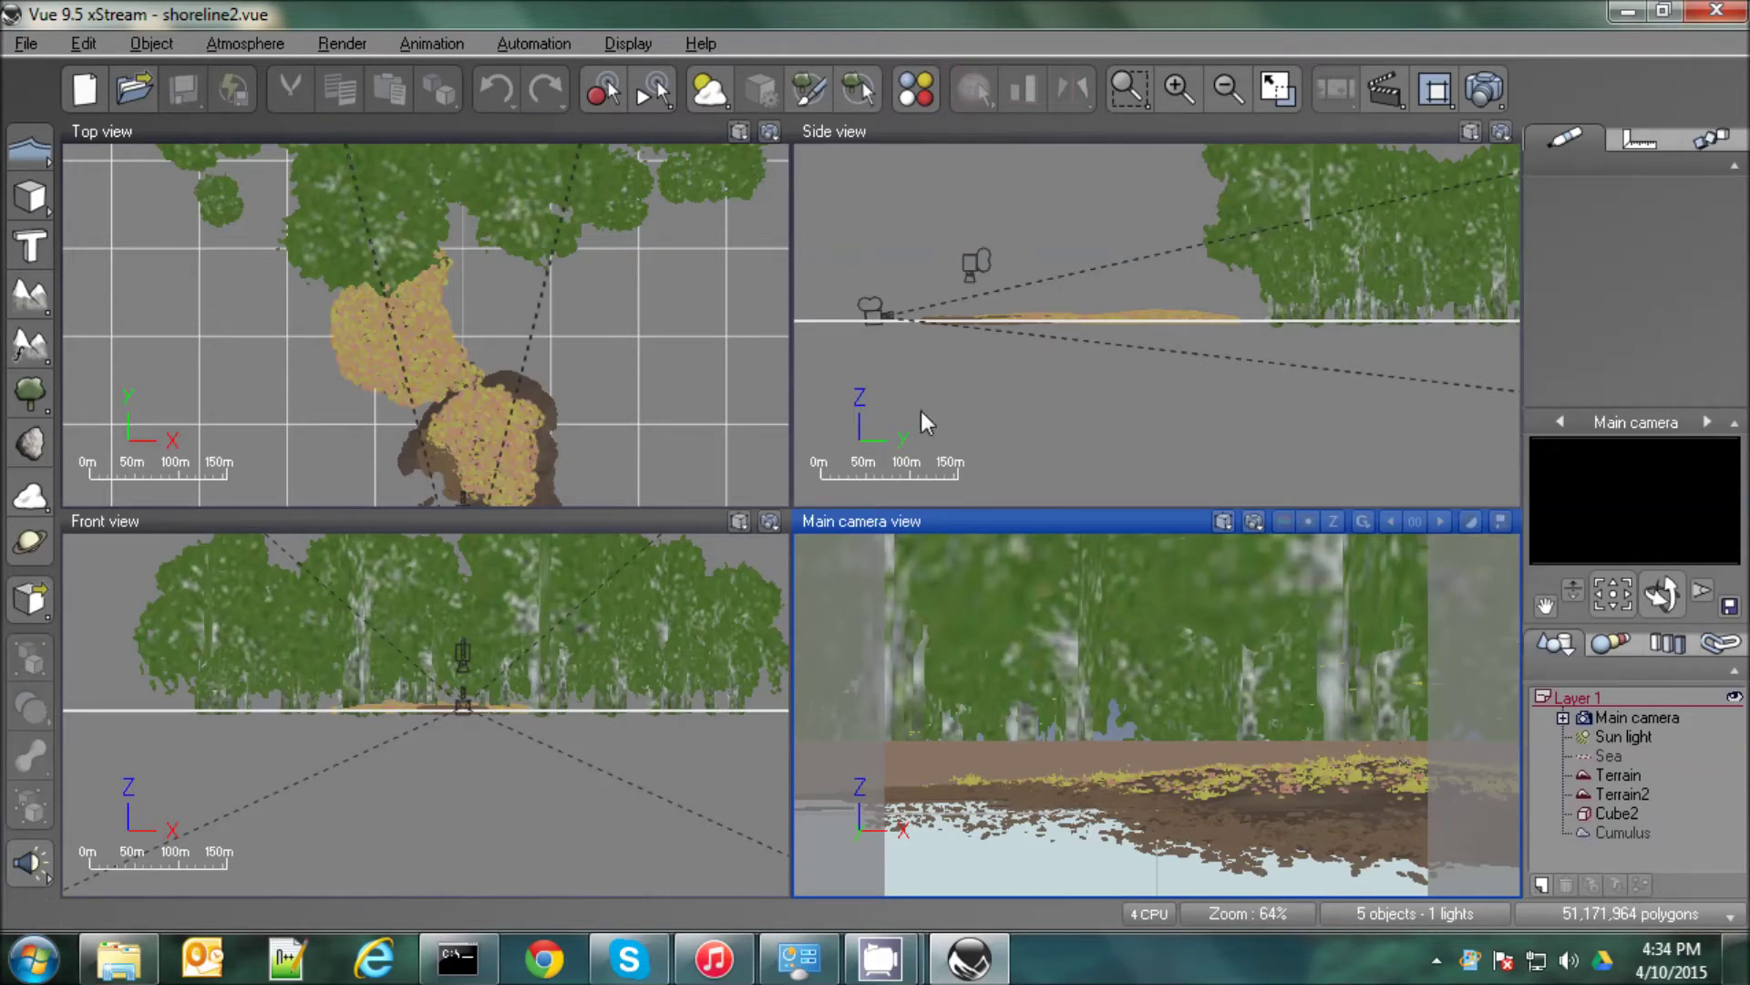
In the Vue shoreline2 scene, add a new layer, move the Cube2 forest object into it and hide the layer.
left_click(1541, 884)
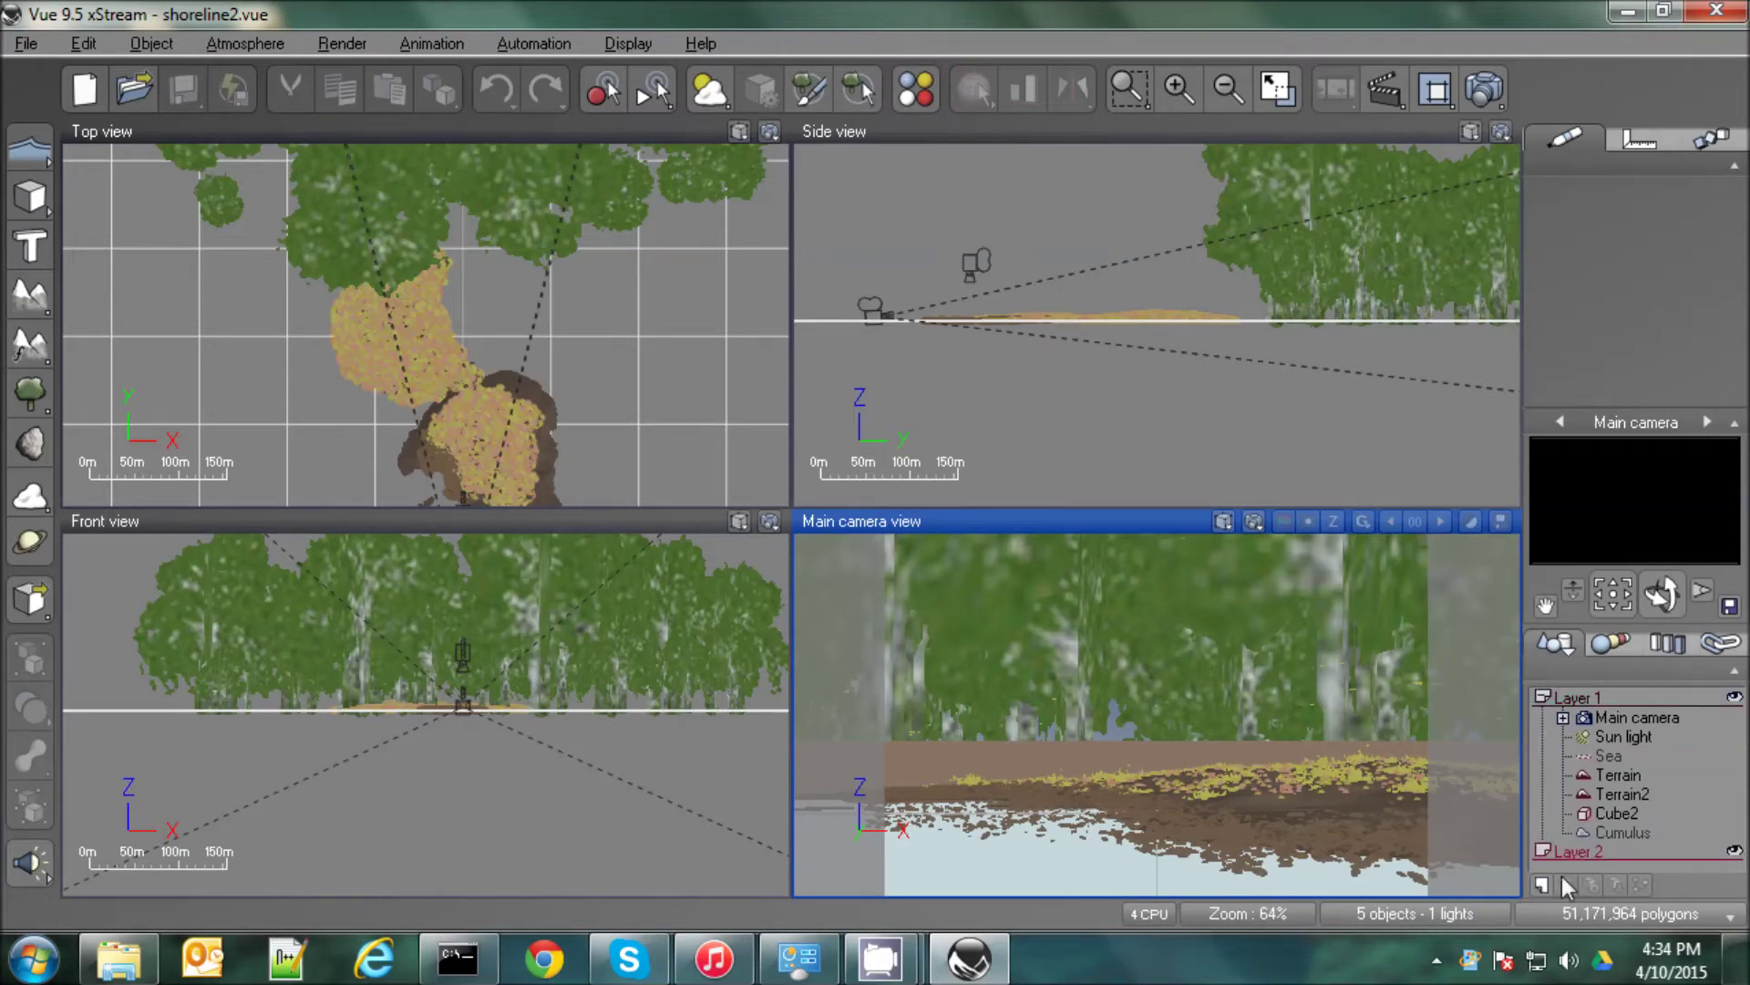
left_click(1616, 813)
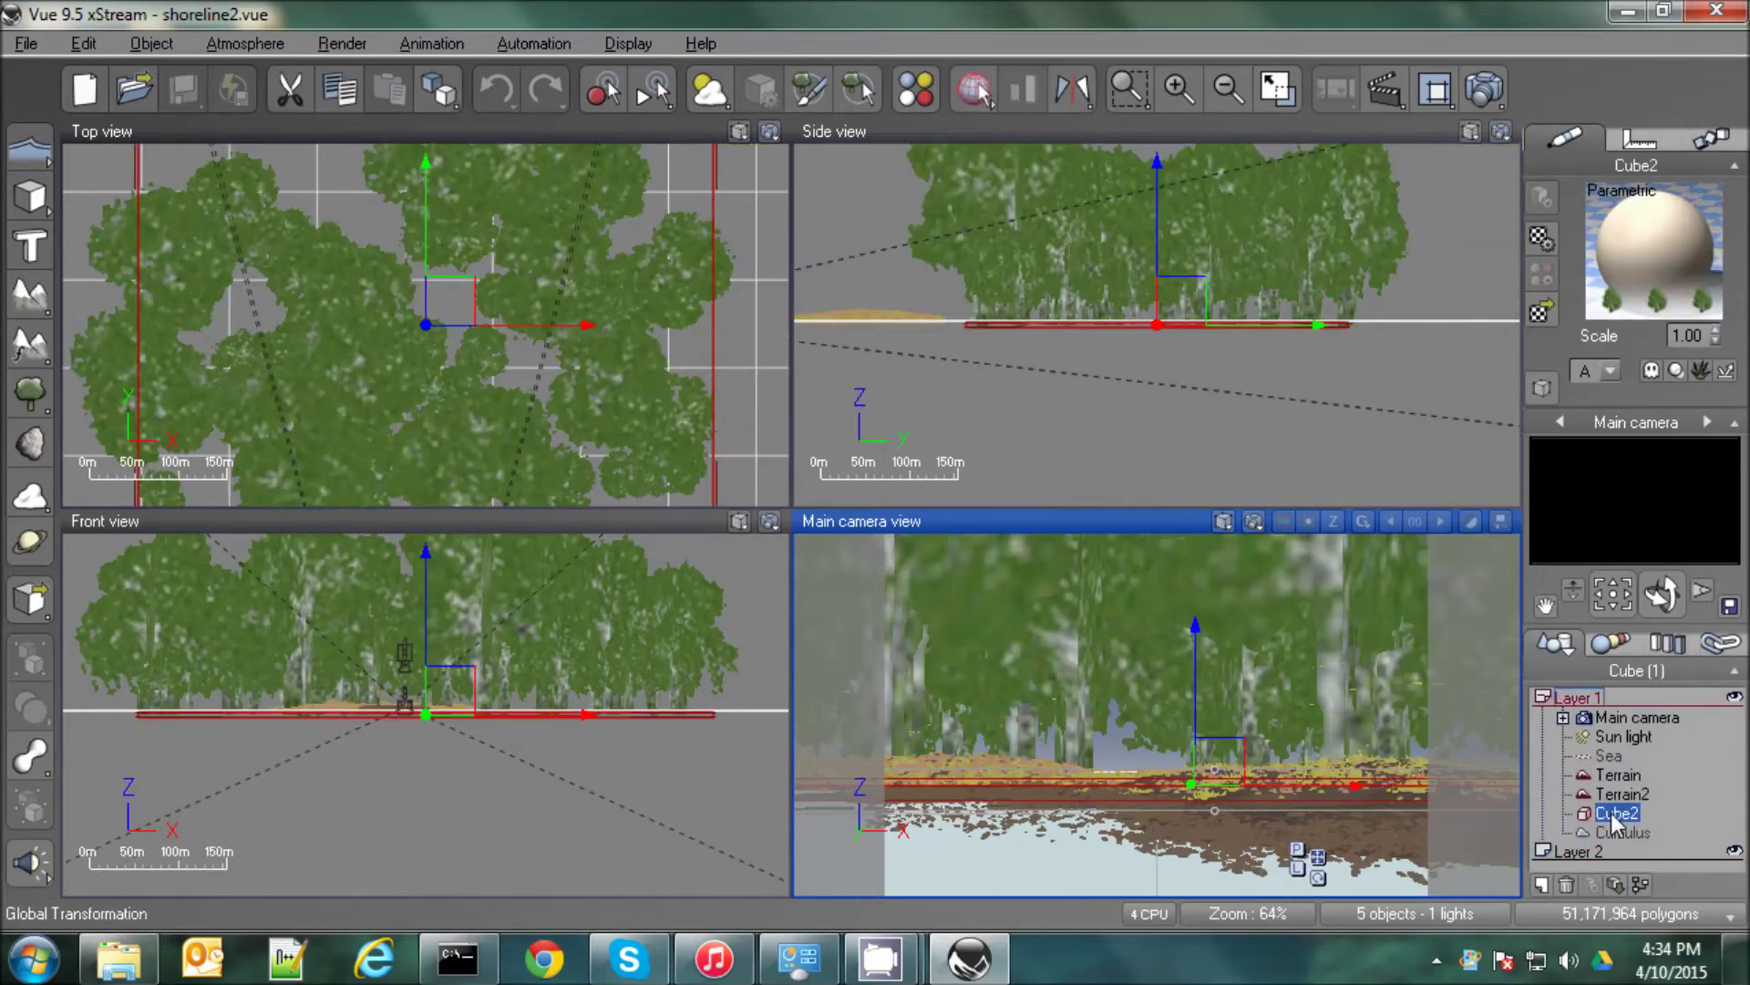
left_click_drag(1609, 828, 1584, 851)
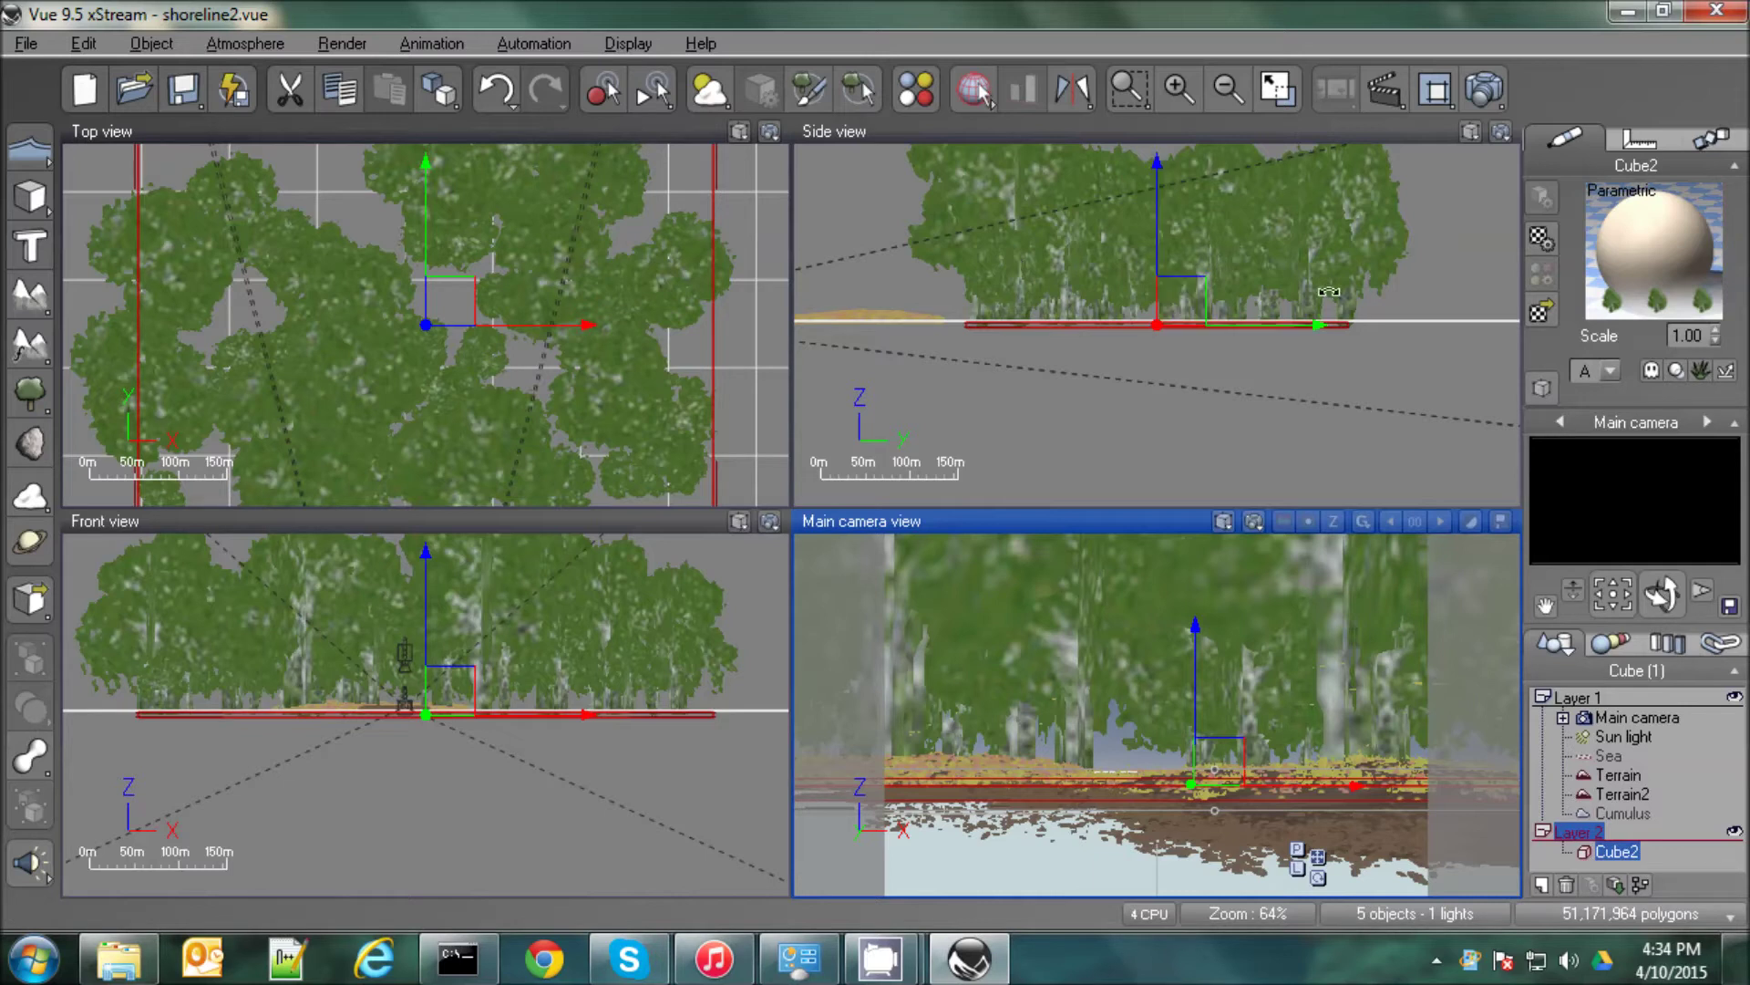
left_click(1733, 832)
Move Terrain2 and the Cumulus cloud layer into the hidden Layer 2.
left_click(1625, 793)
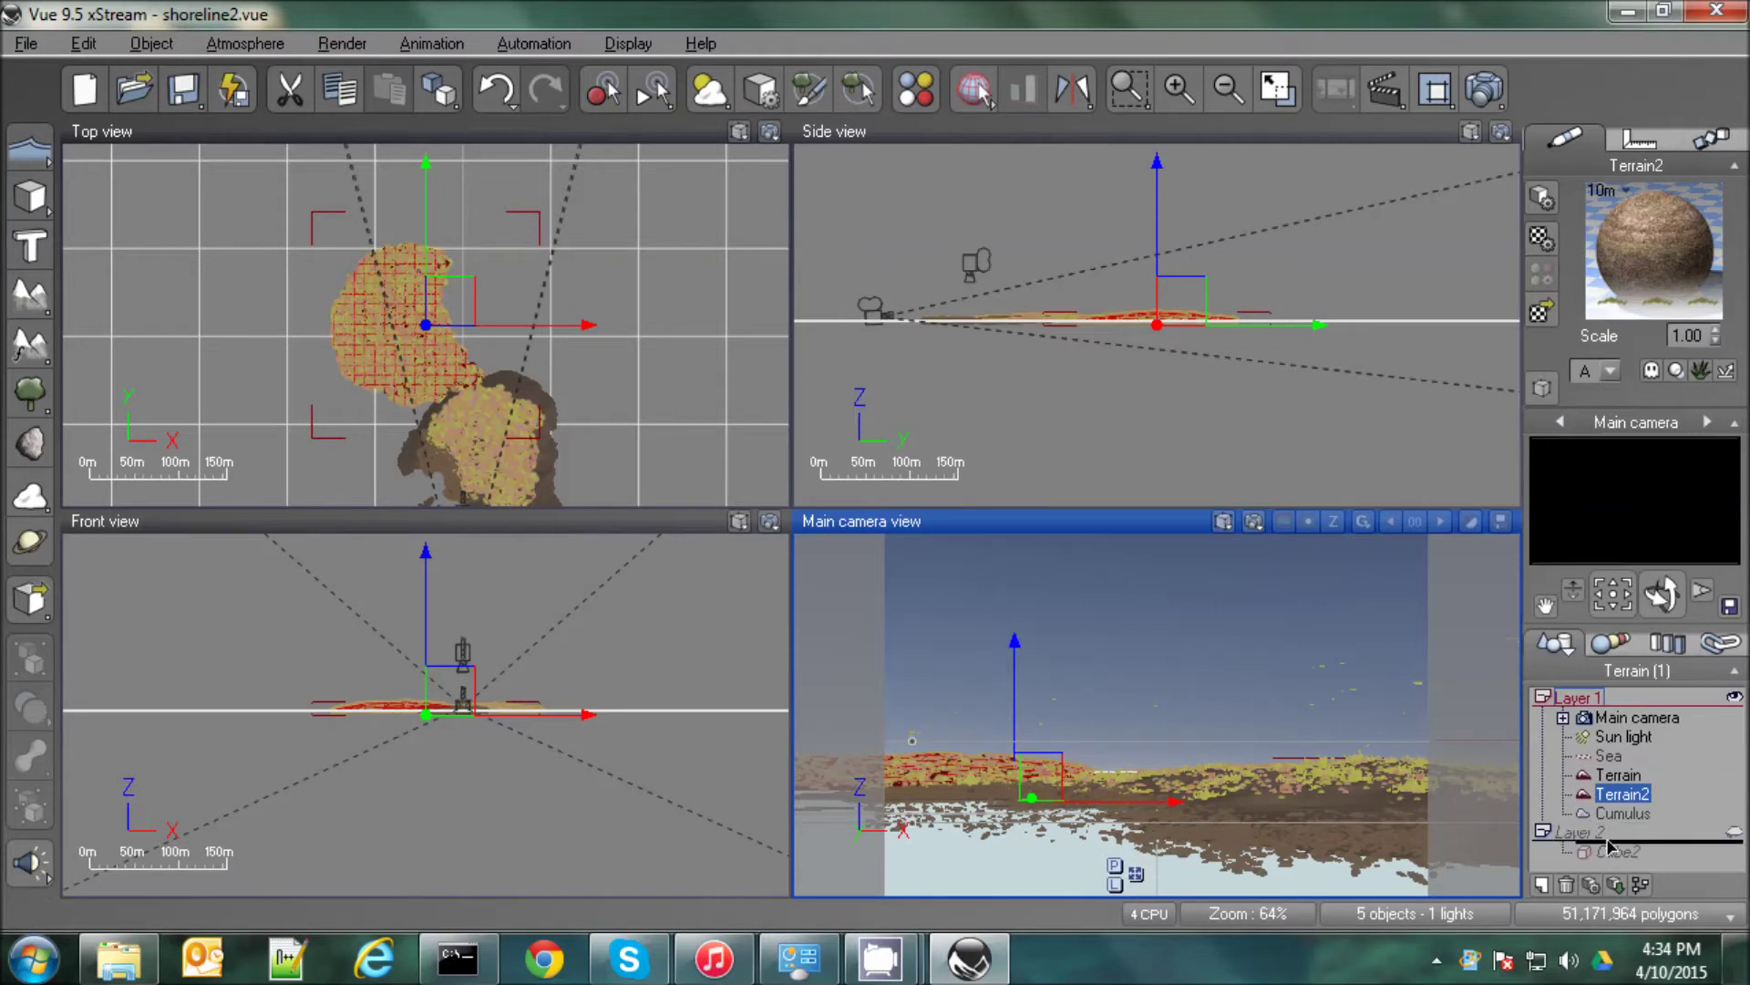
left_click_drag(1624, 793, 1577, 831)
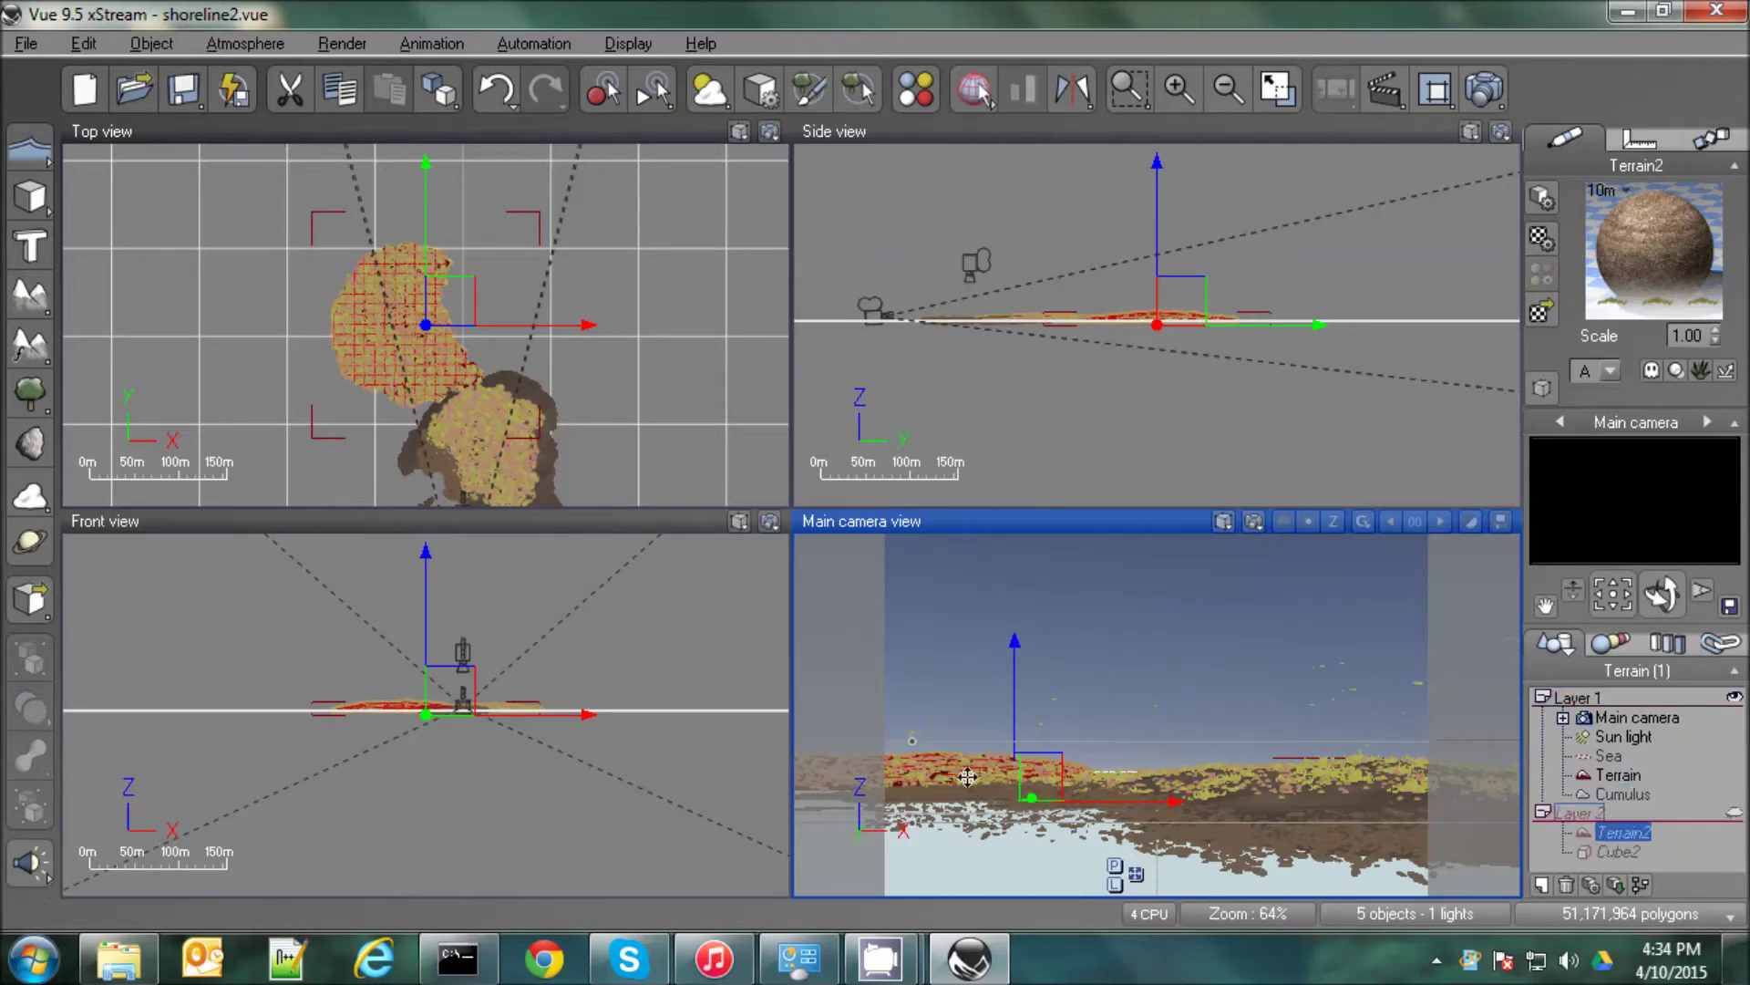
left_click(1639, 797)
left_click_drag(1623, 800, 1628, 835)
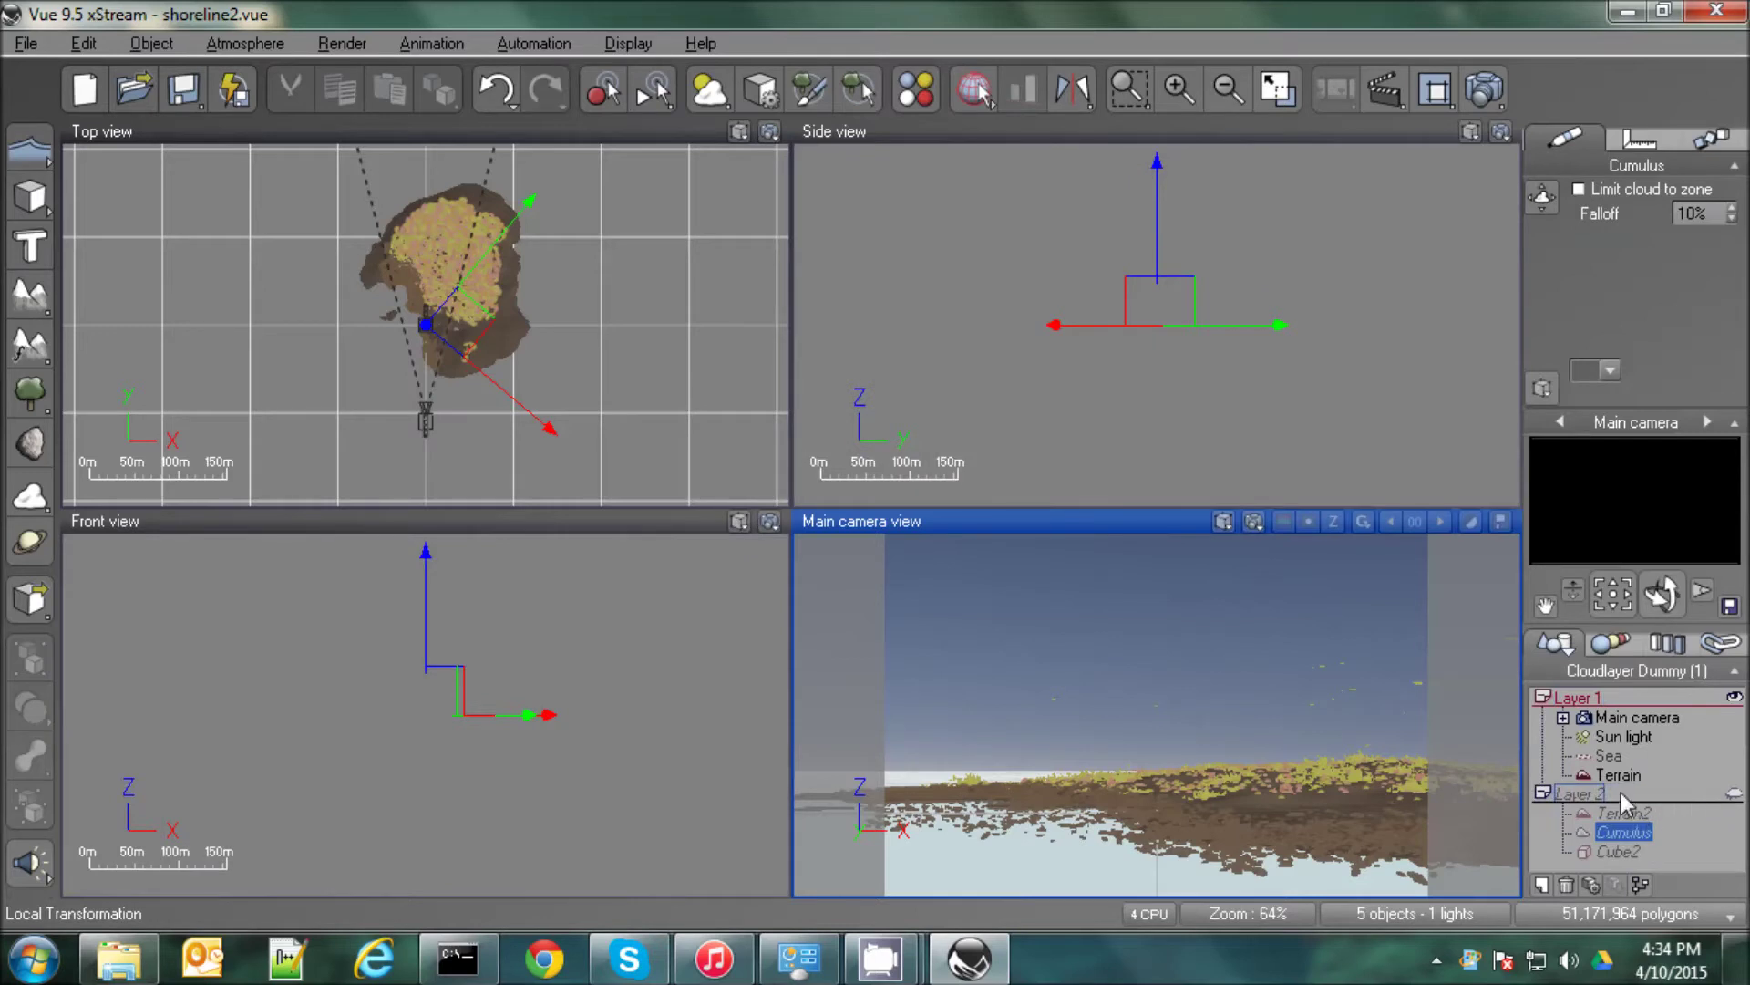
With Terrain's layer active, load huntingdog.pz3 from the Desktop as a new object.
left_click(1605, 778)
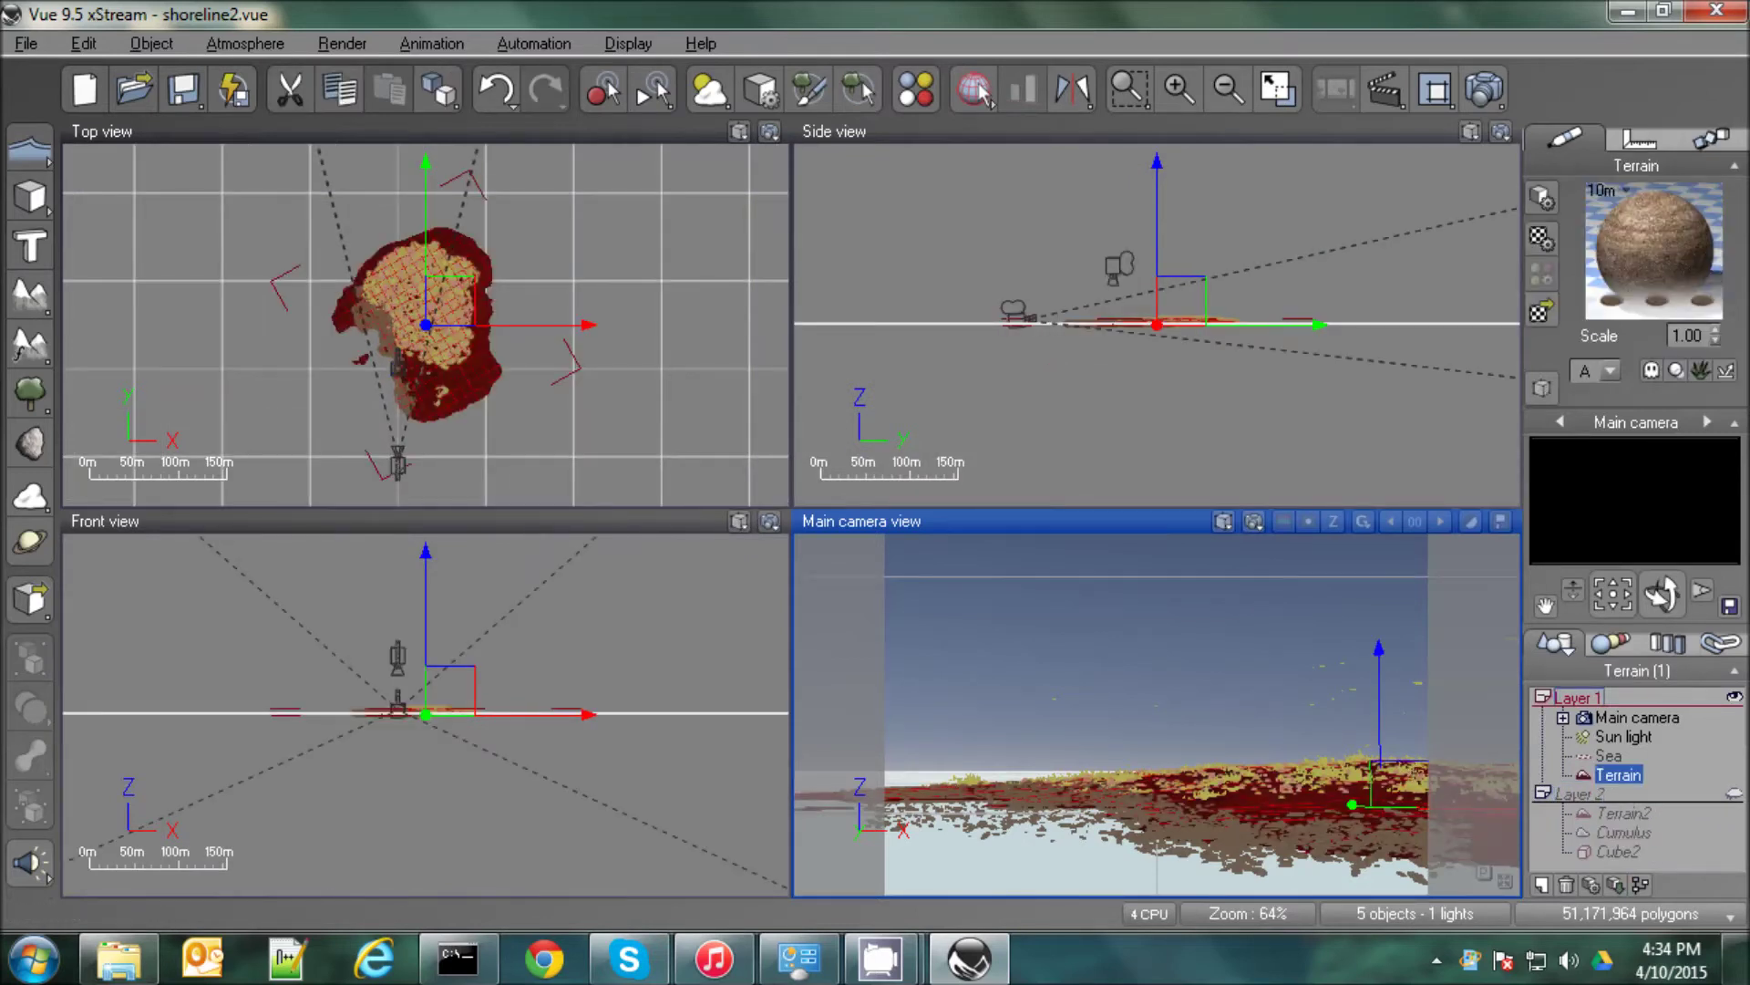
left_click(25, 617)
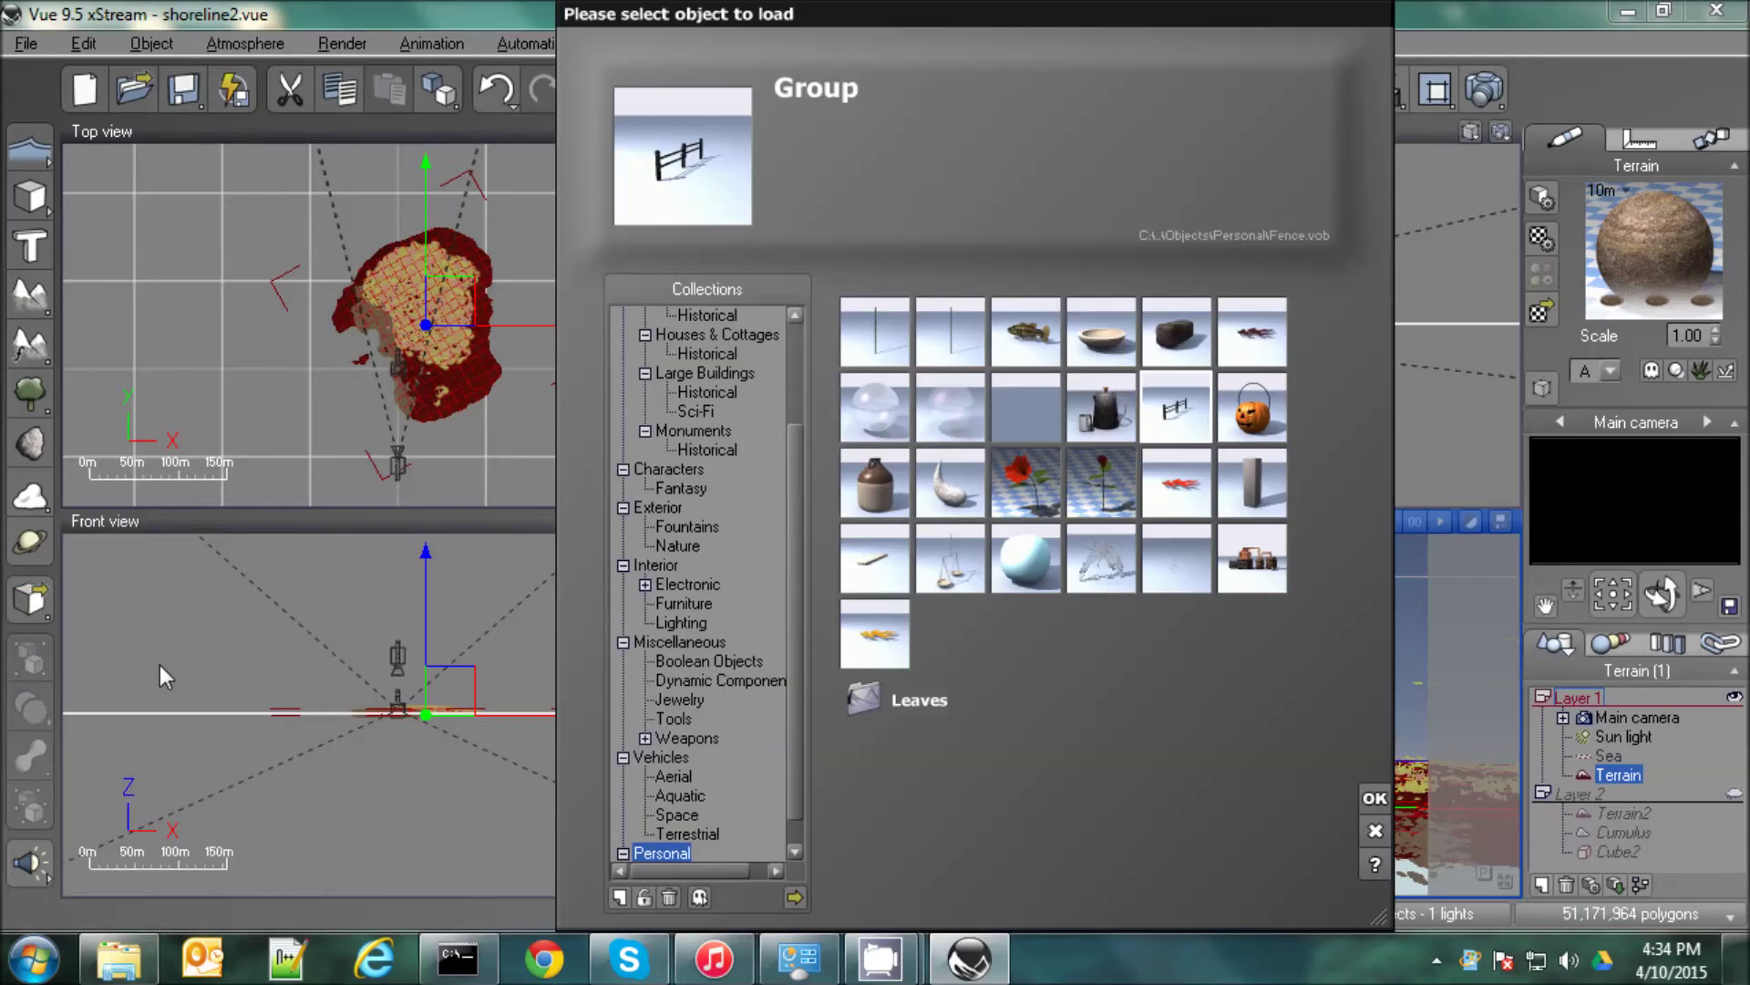
left_click(795, 899)
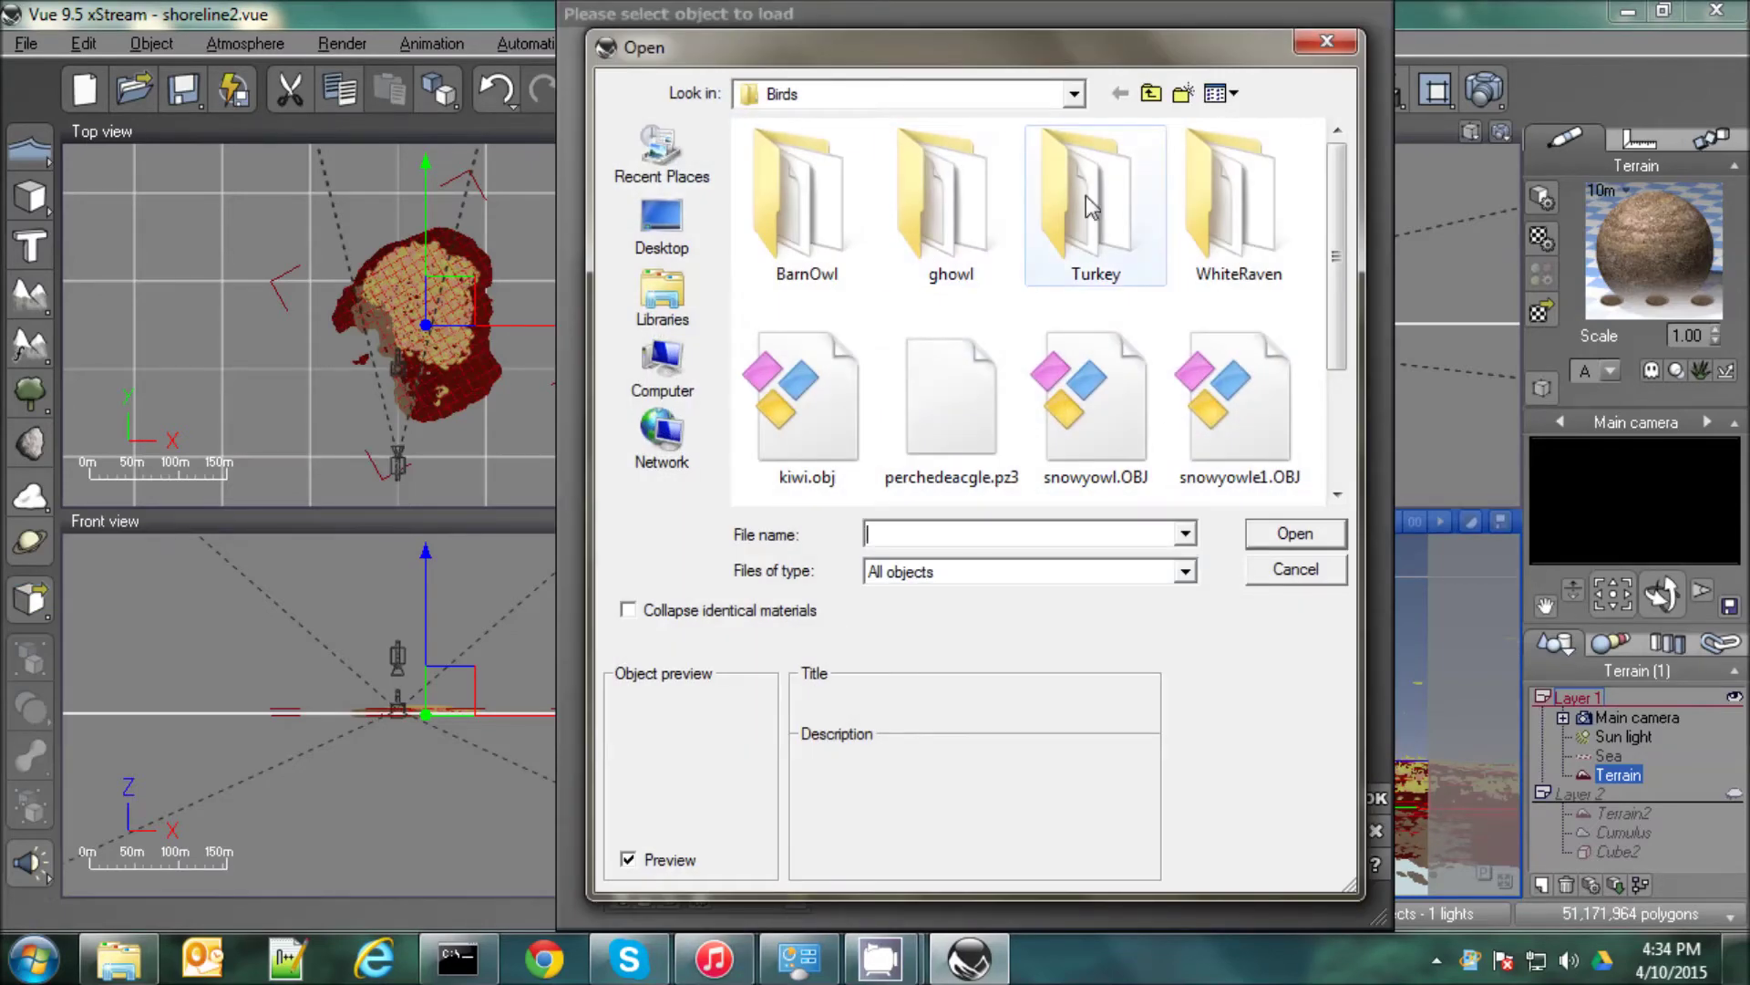
left_click(1150, 93)
left_click(1151, 93)
left_click(1151, 93)
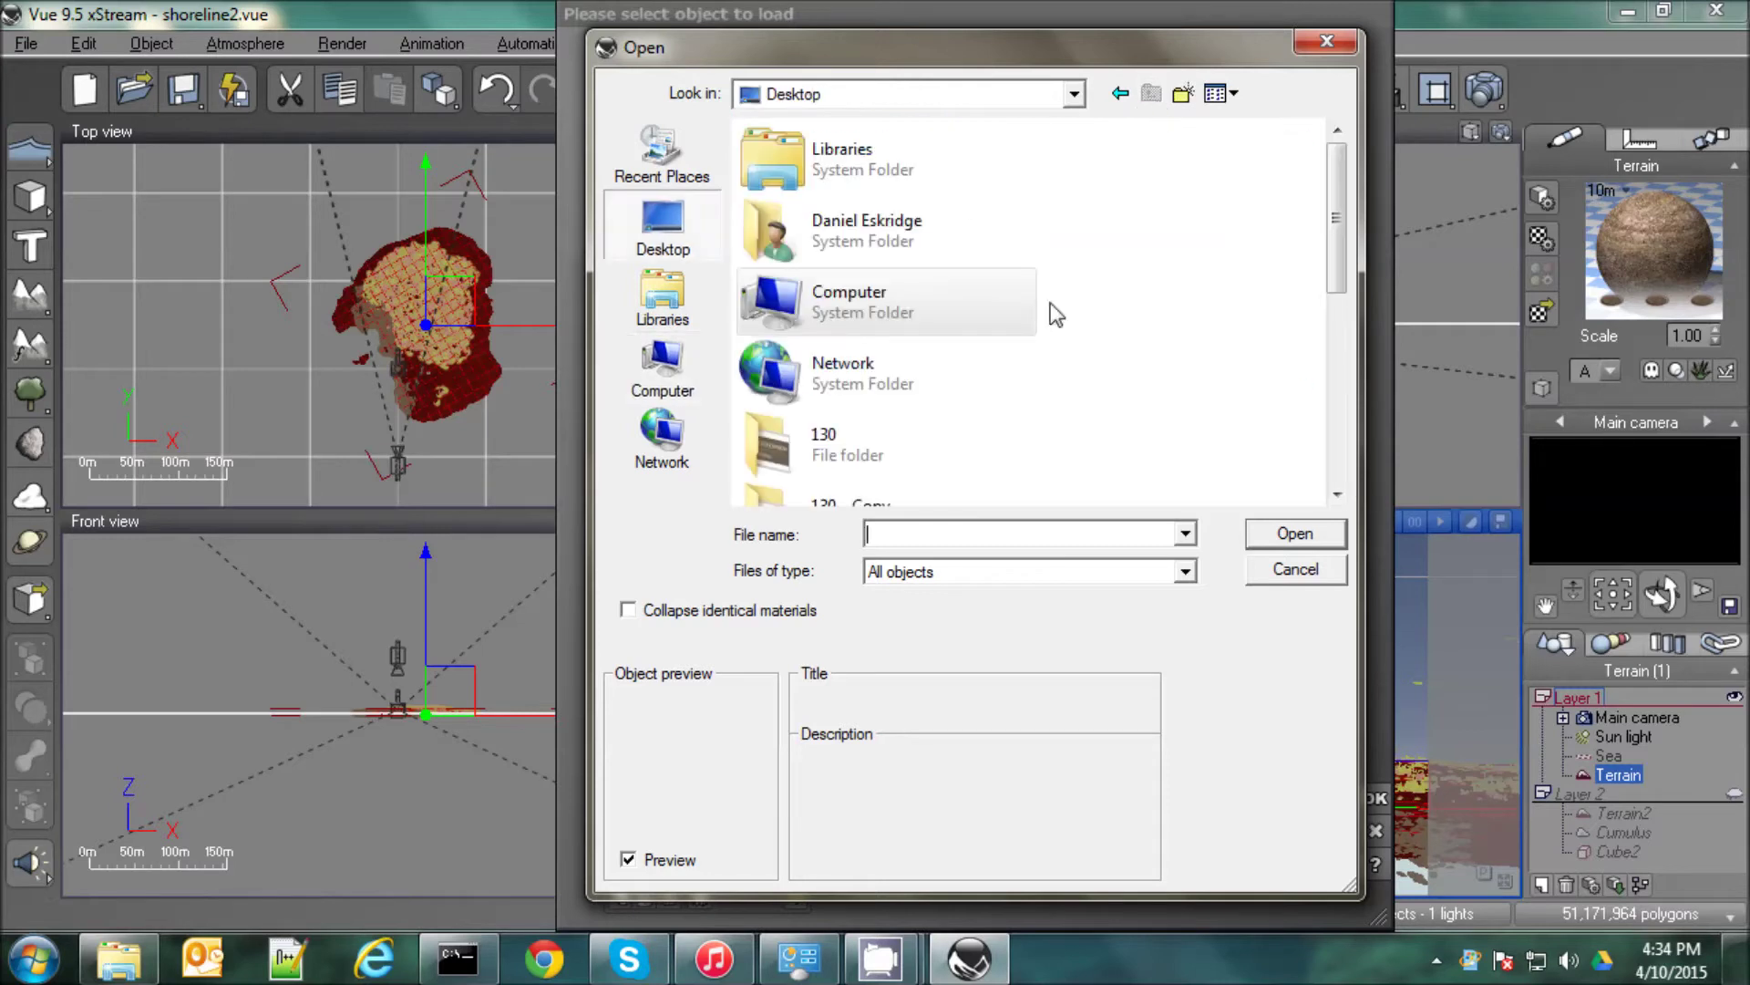
scroll(880, 451, "down", 5)
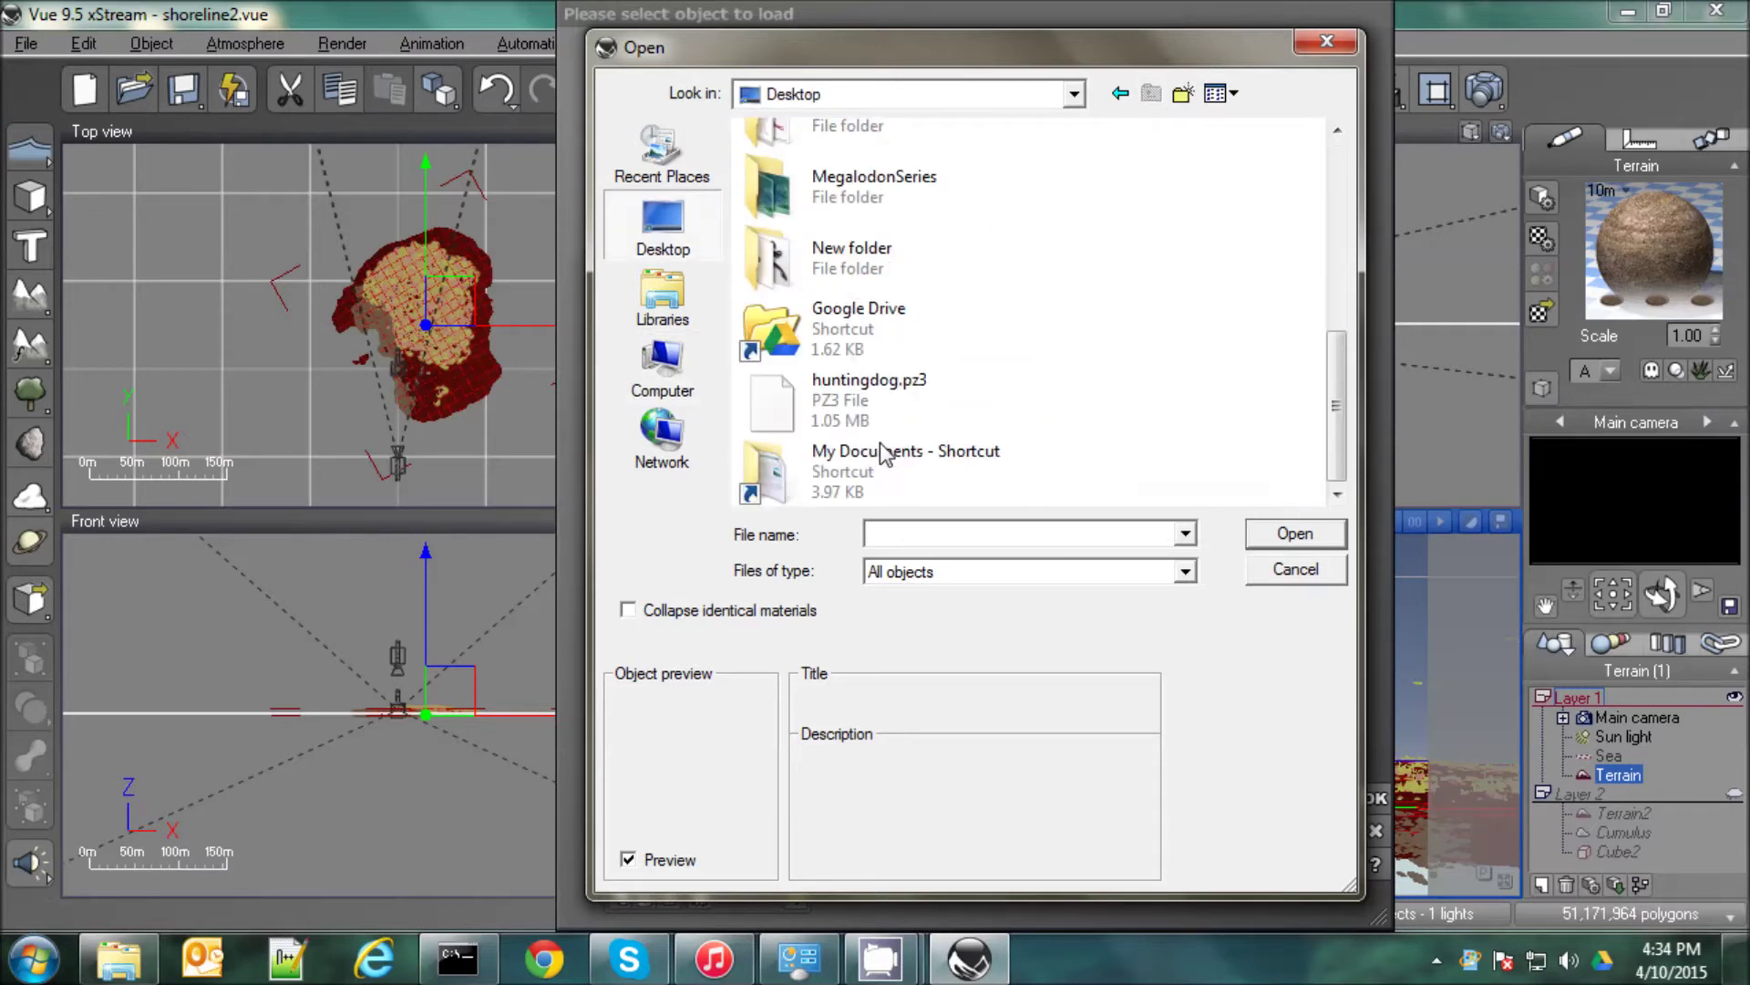
left_click(857, 420)
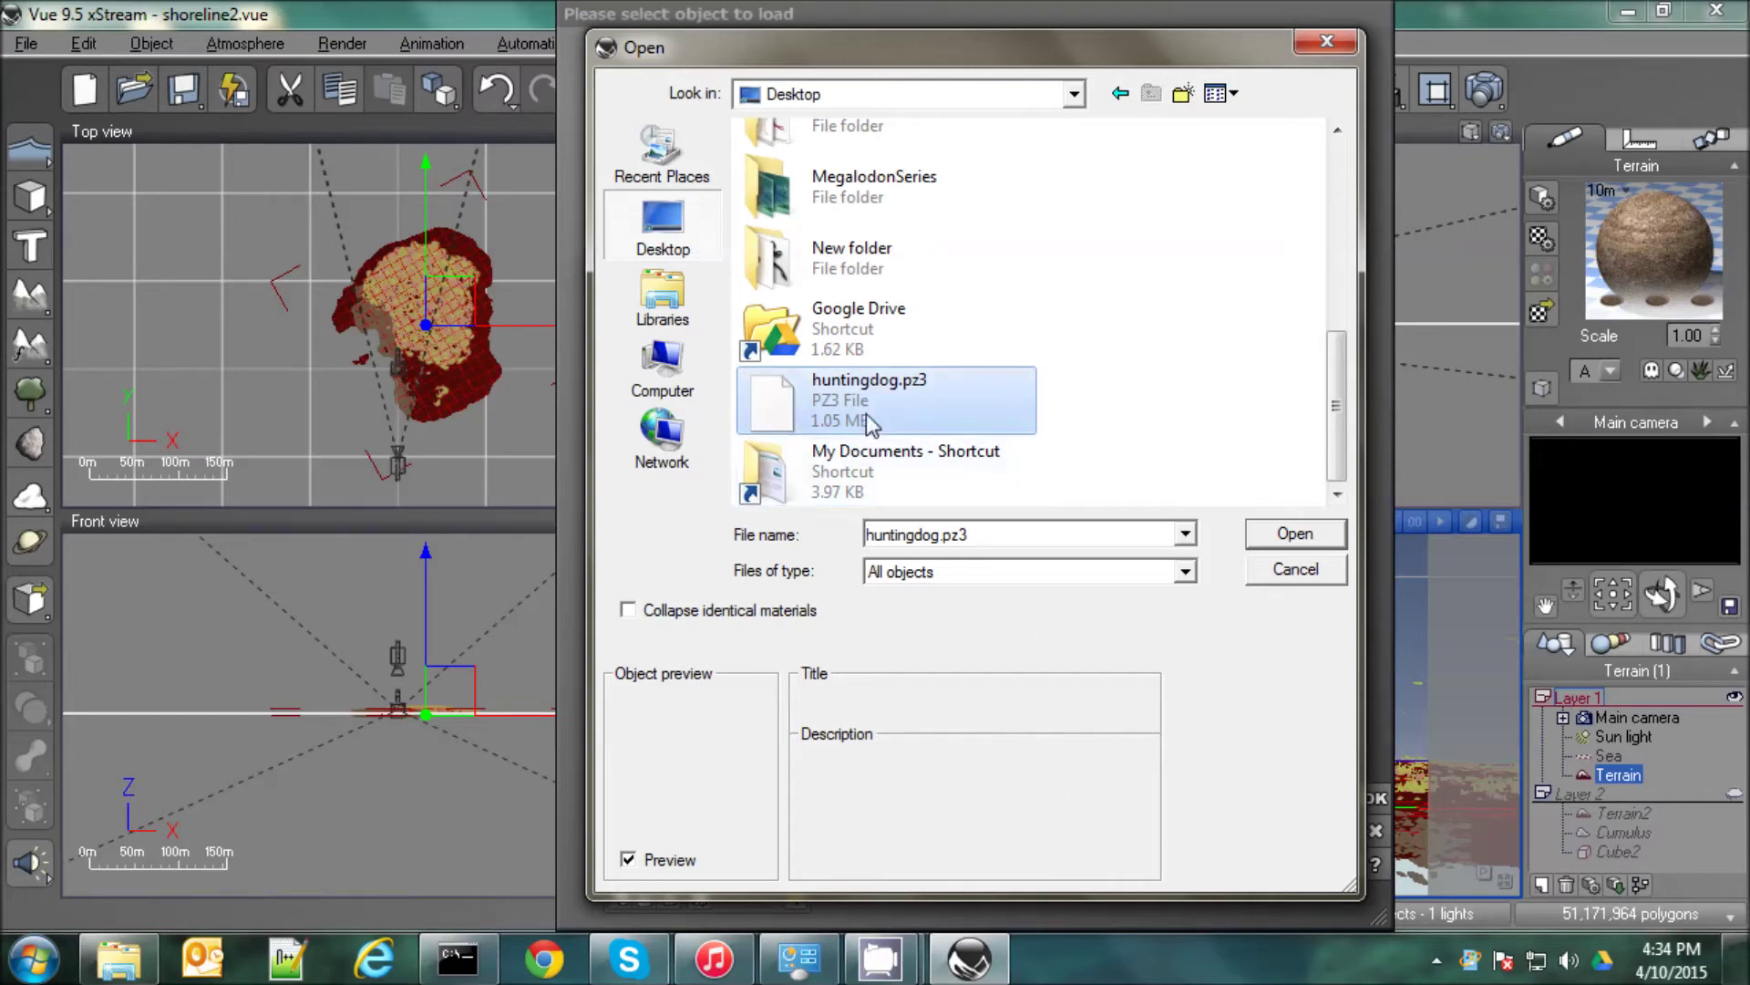
left_click(1296, 537)
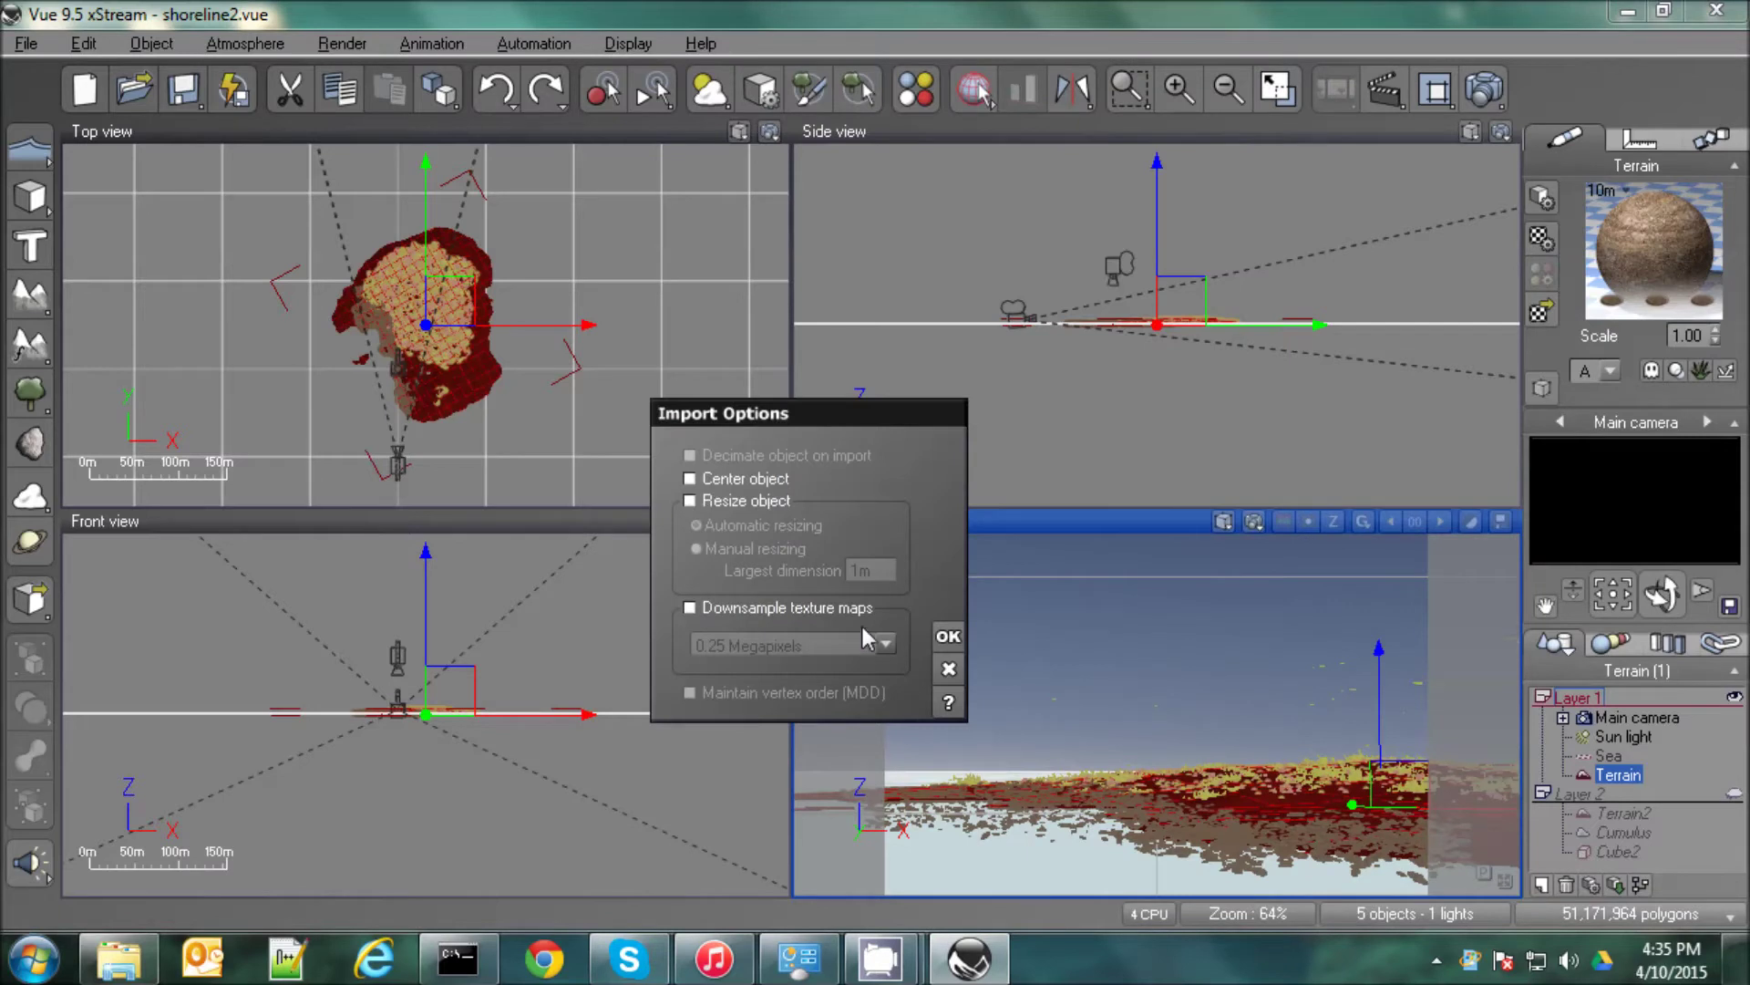
Import the dog without resizing, skip locating the missing infLite.obj, and import only single frame 0 of the Poser animation.
left_click(948, 638)
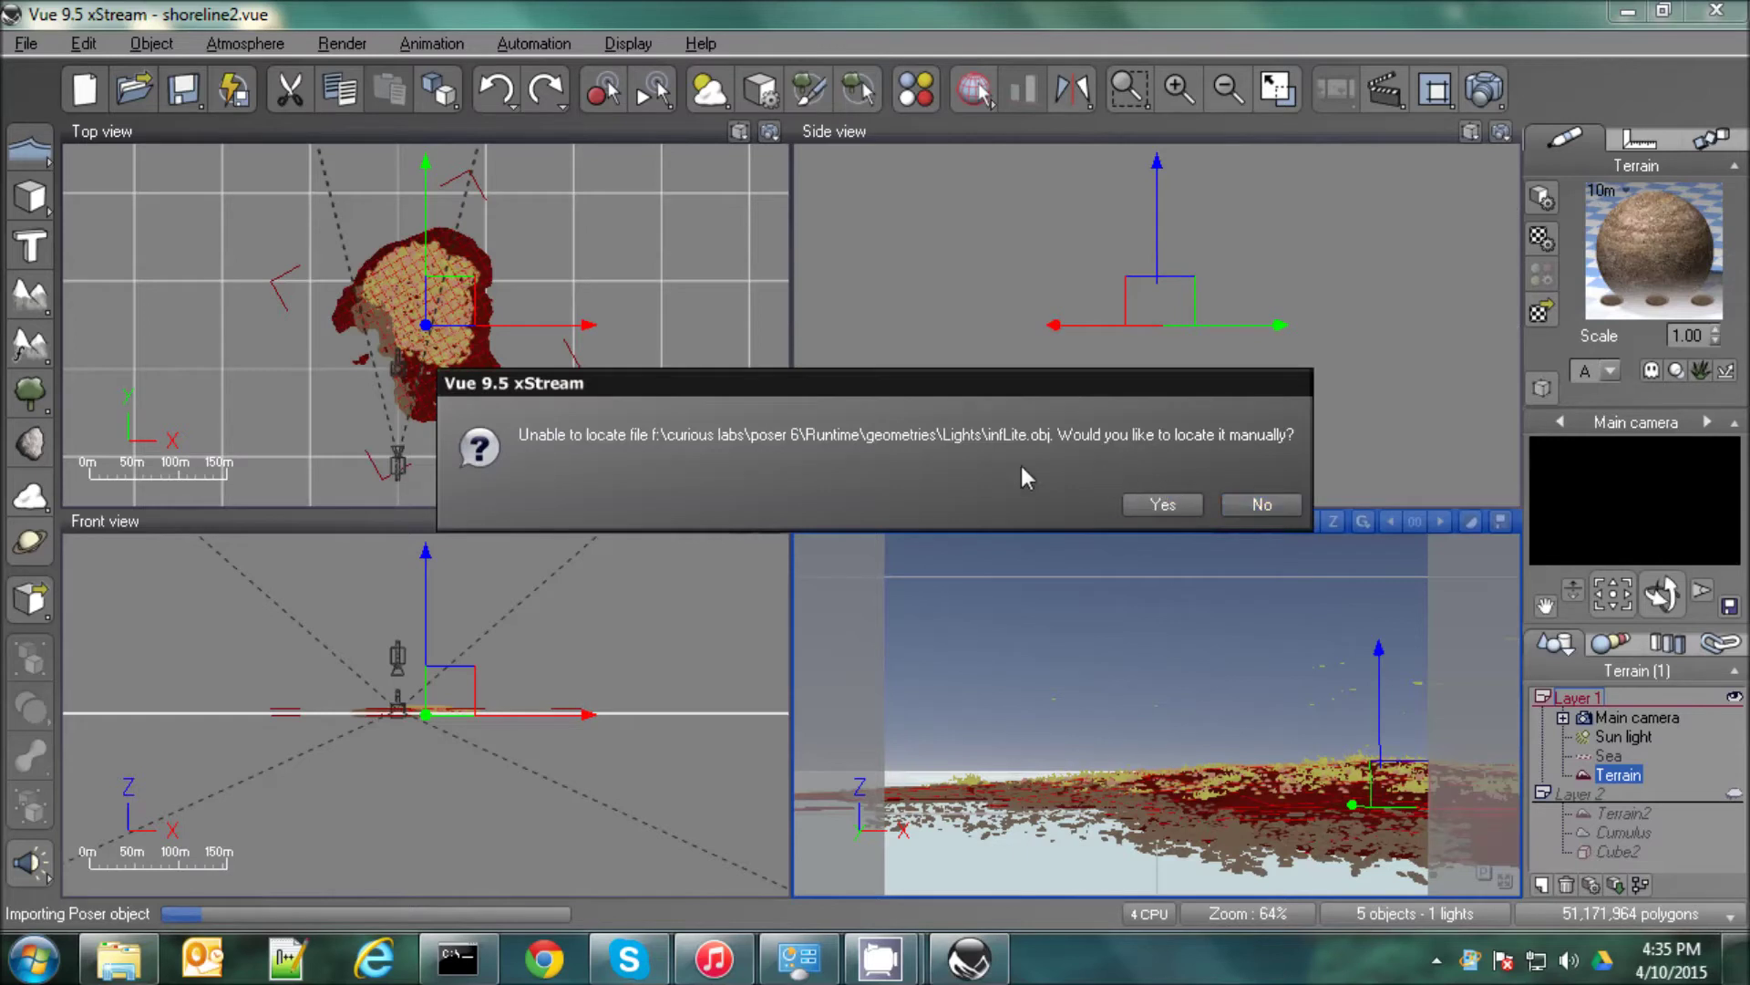
left_click(1267, 514)
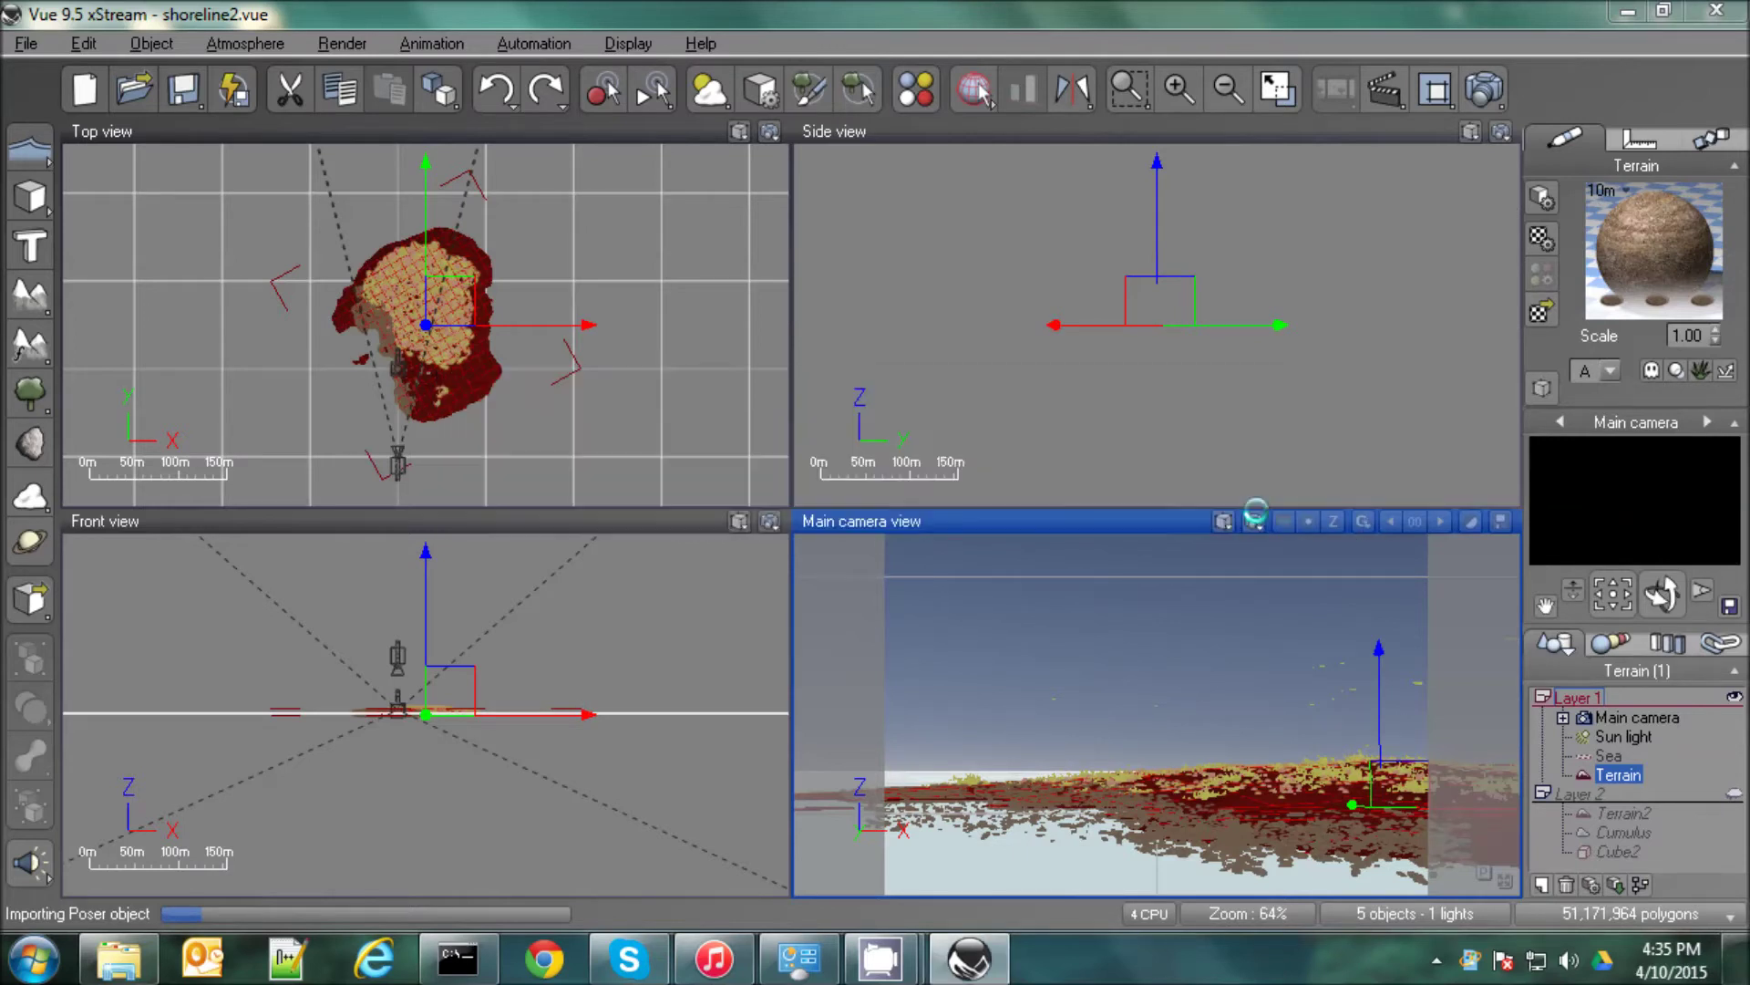
mouse_move(901, 972)
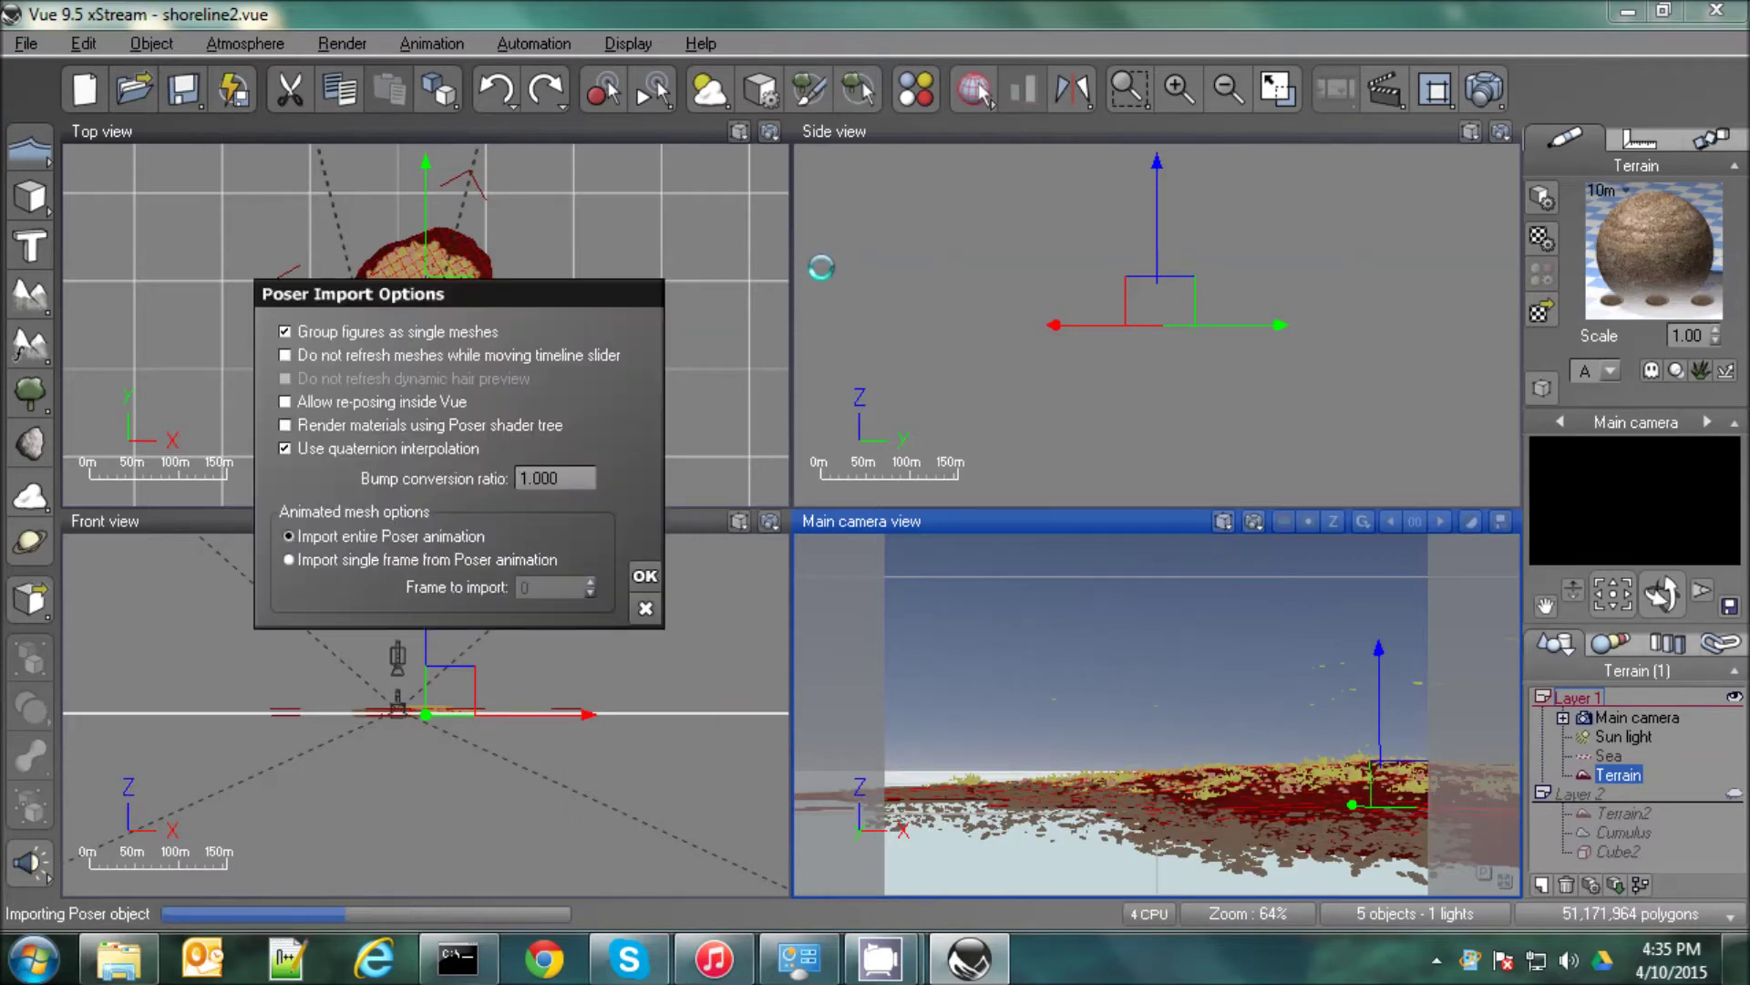
left_click(349, 565)
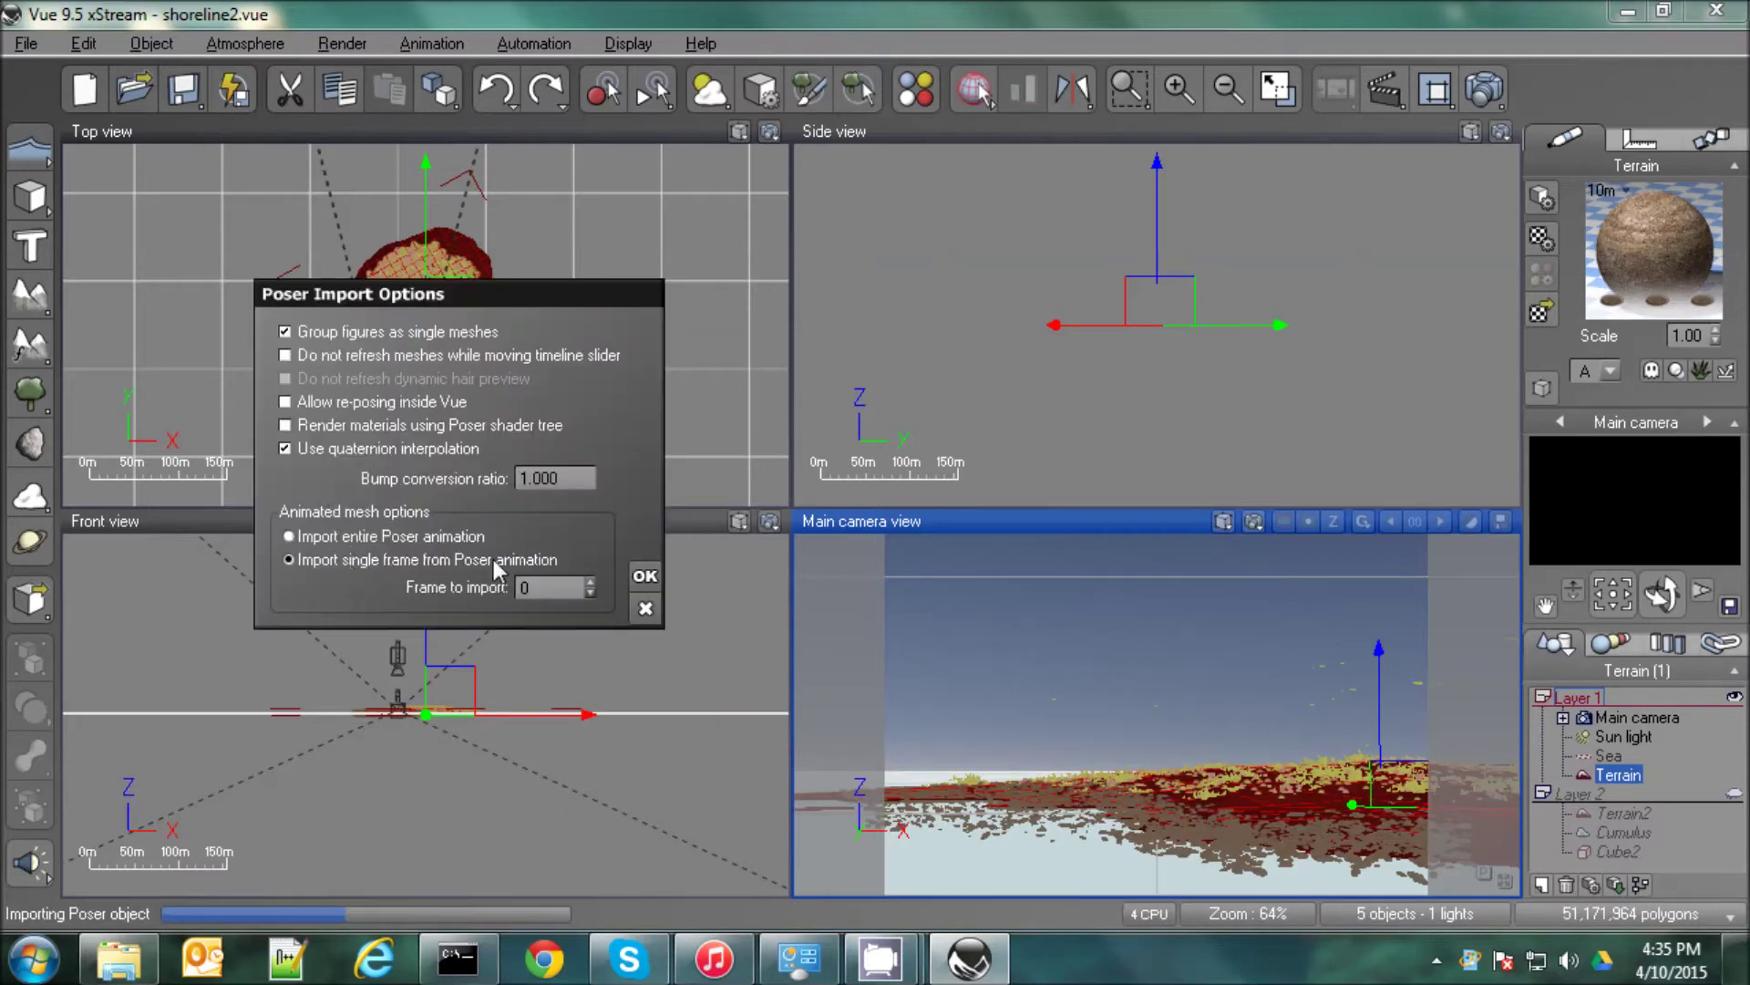
left_click(554, 586)
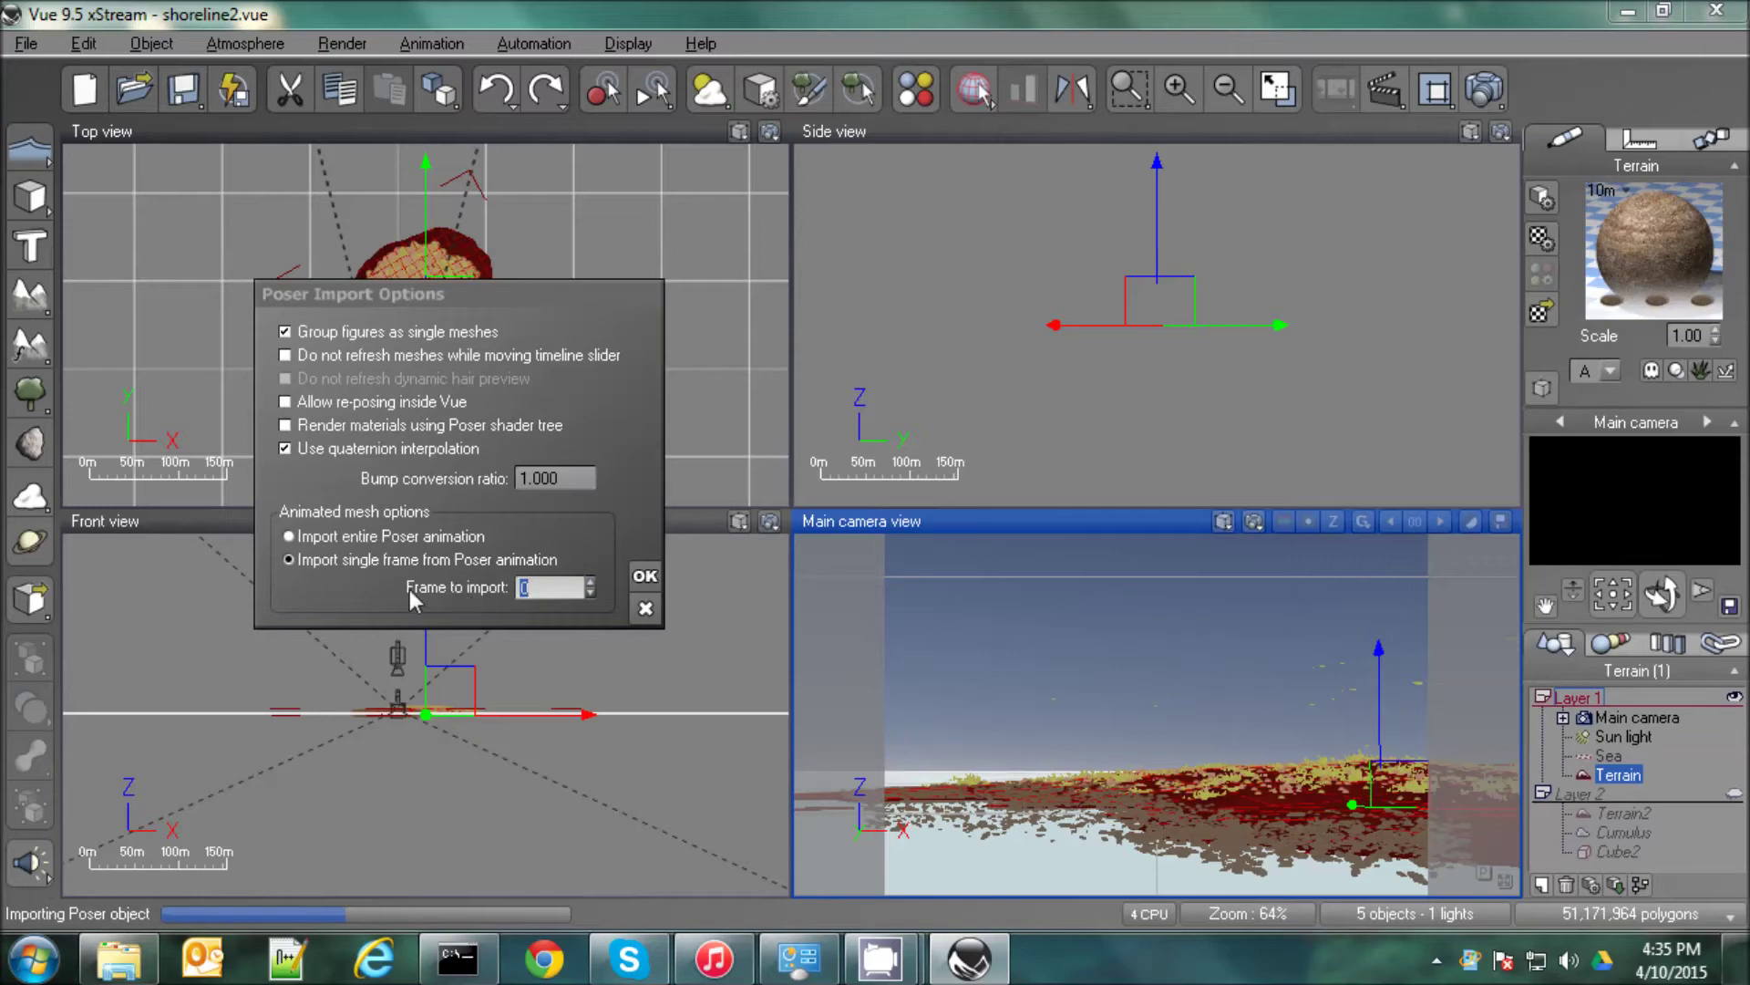
left_click(645, 576)
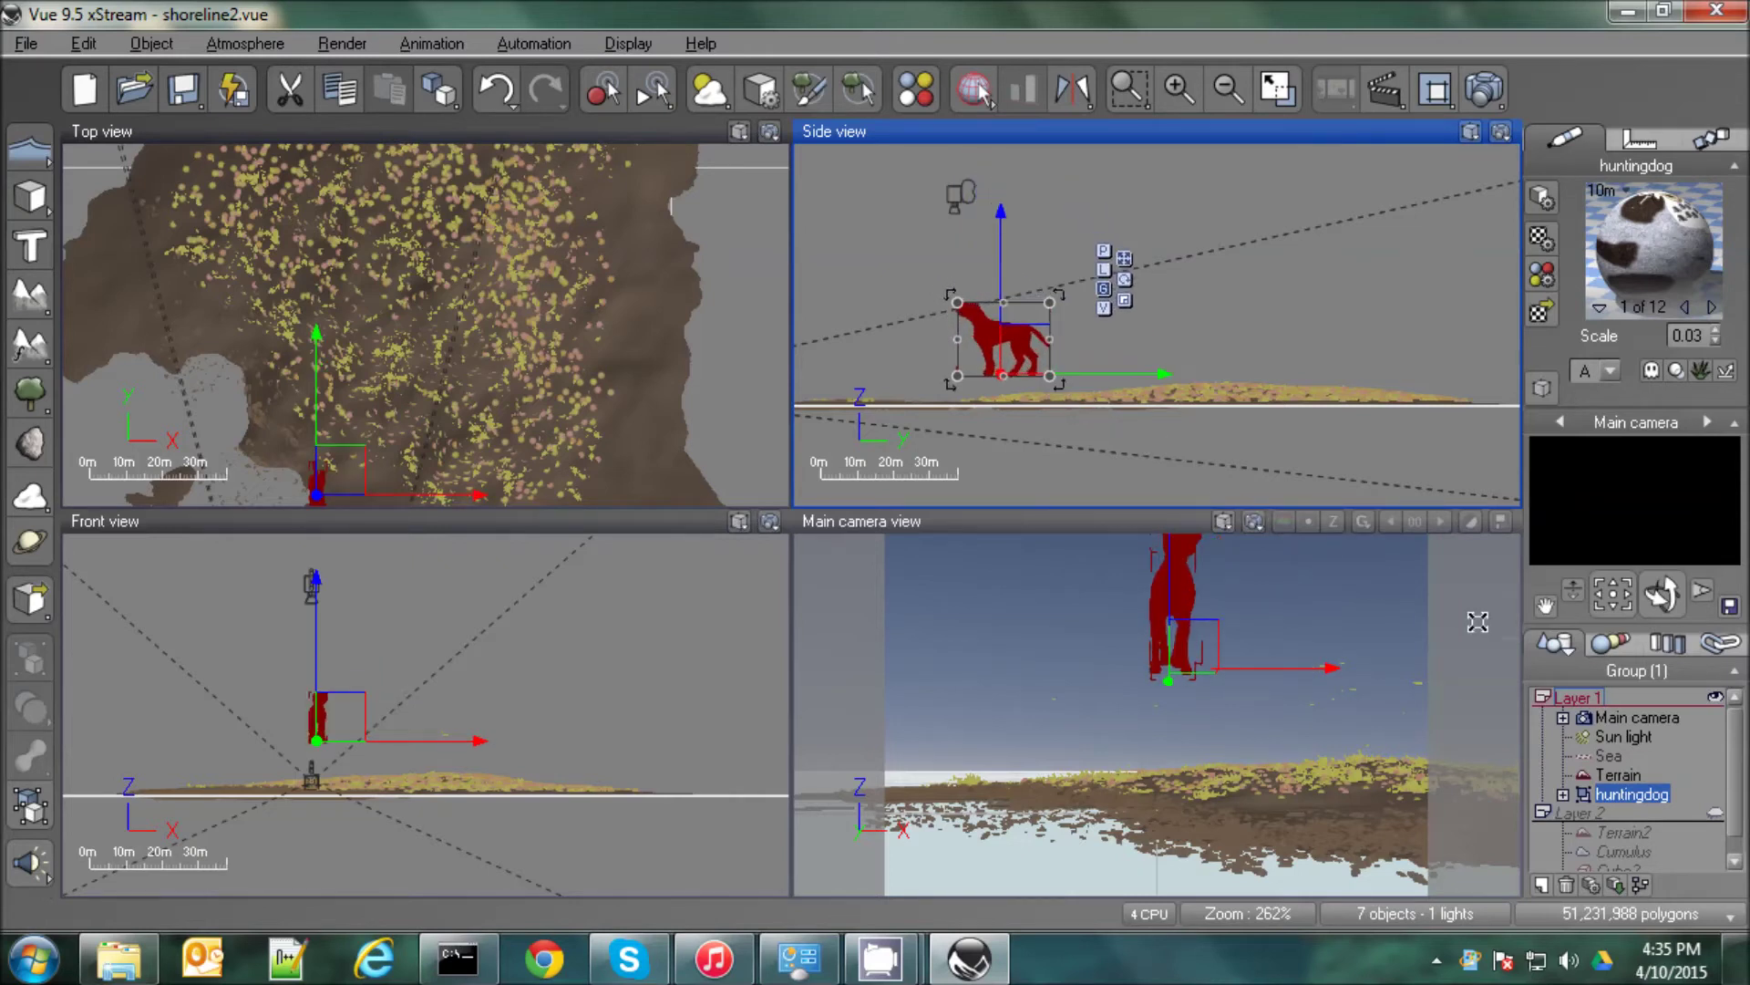
Move the dog farther from the camera over the terrain and turn it side-on to the main camera.
left_click_drag(1028, 348, 1240, 345)
left_click(342, 301)
left_click_drag(357, 315, 252, 320)
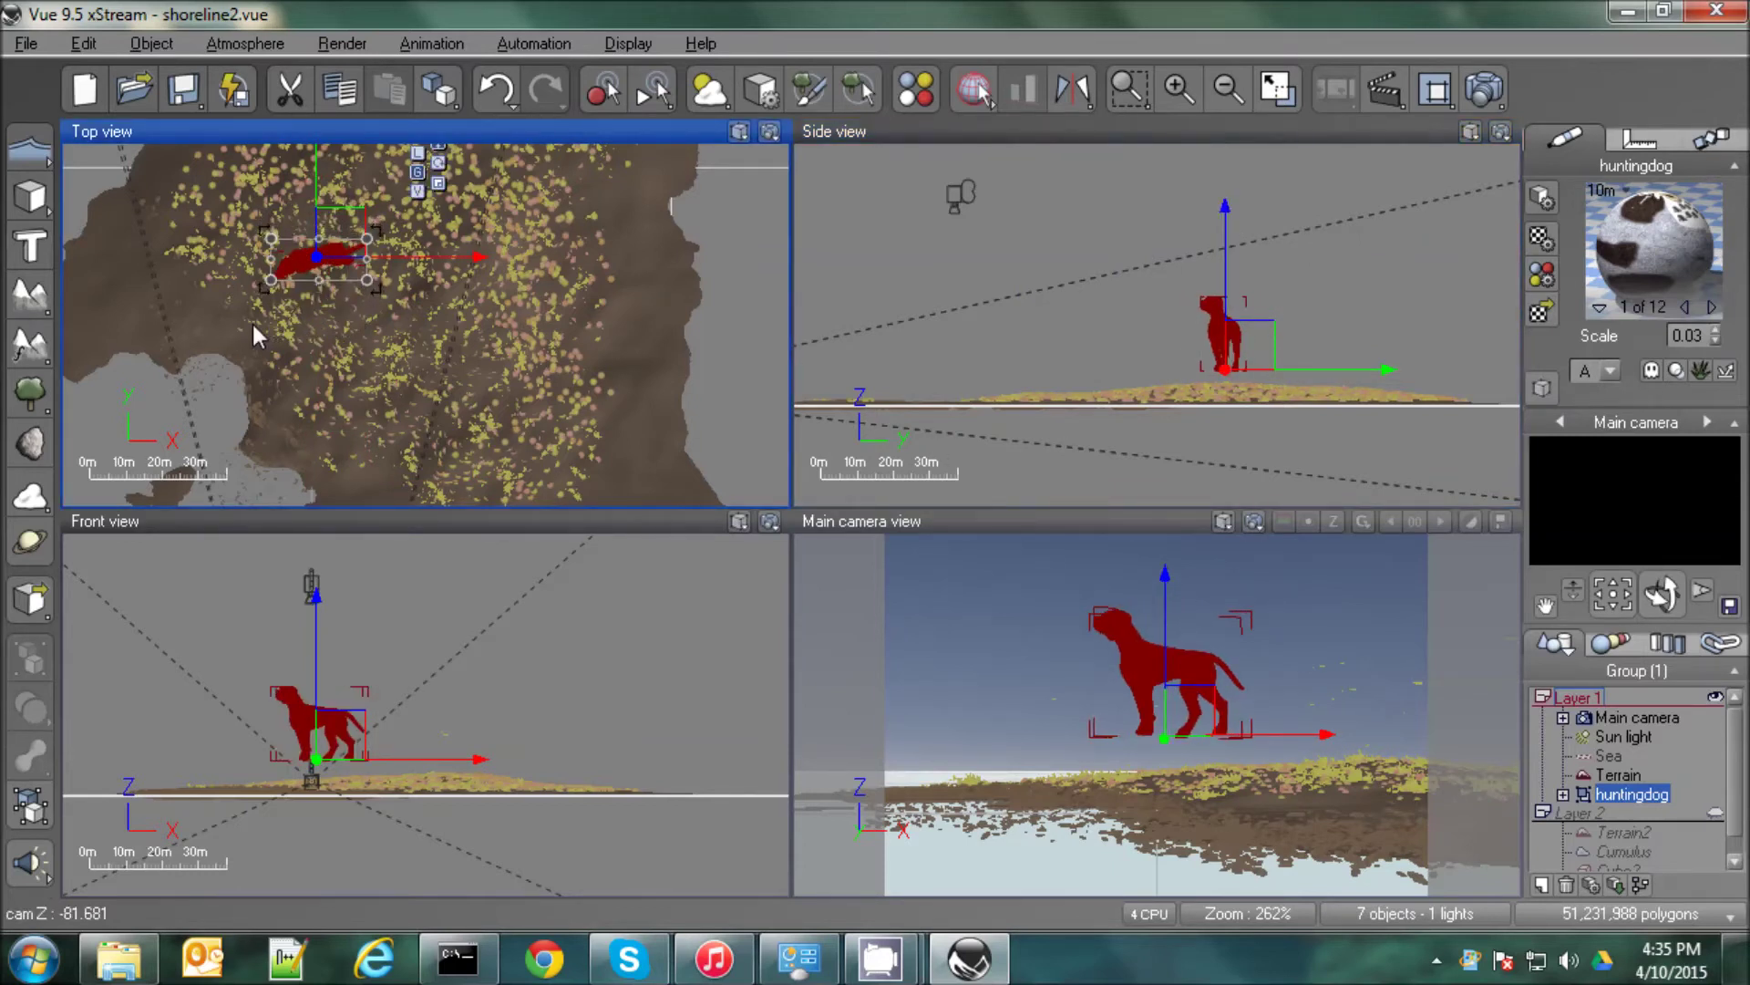
Shift the dog toward the right of the camera frame, lower it onto the grassy terrain and enlarge it.
left_click_drag(1176, 670, 1287, 714)
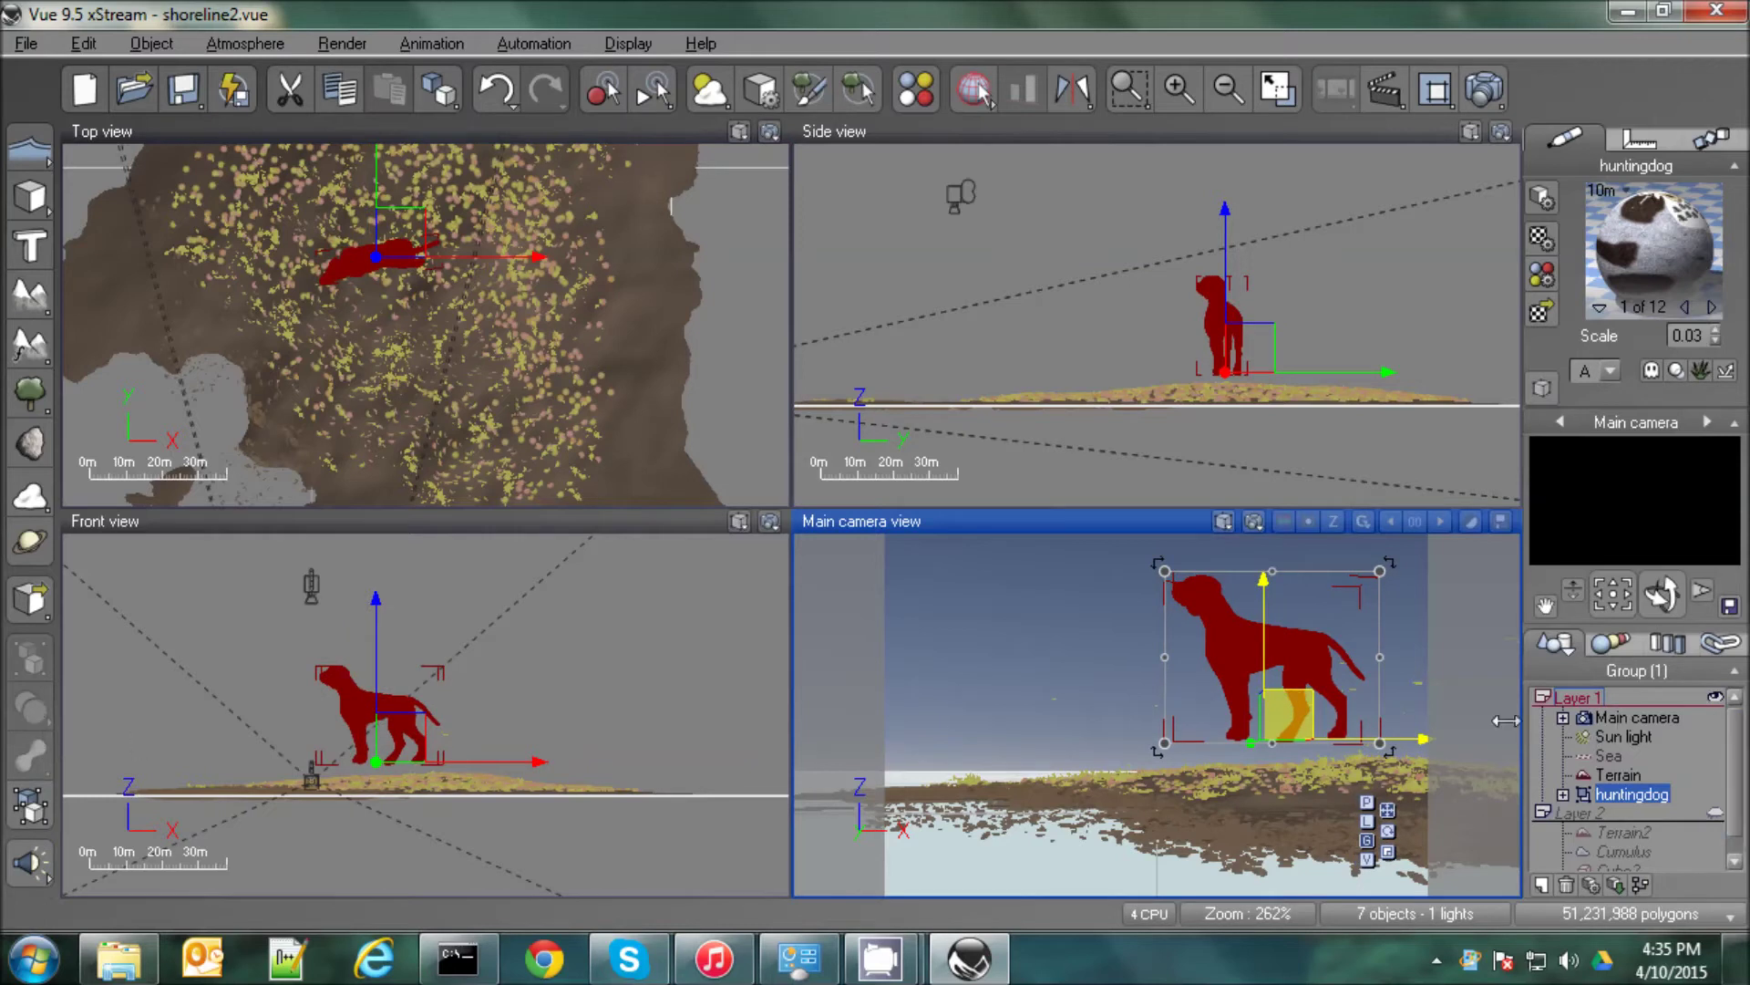
left_click_drag(1296, 735, 1310, 765)
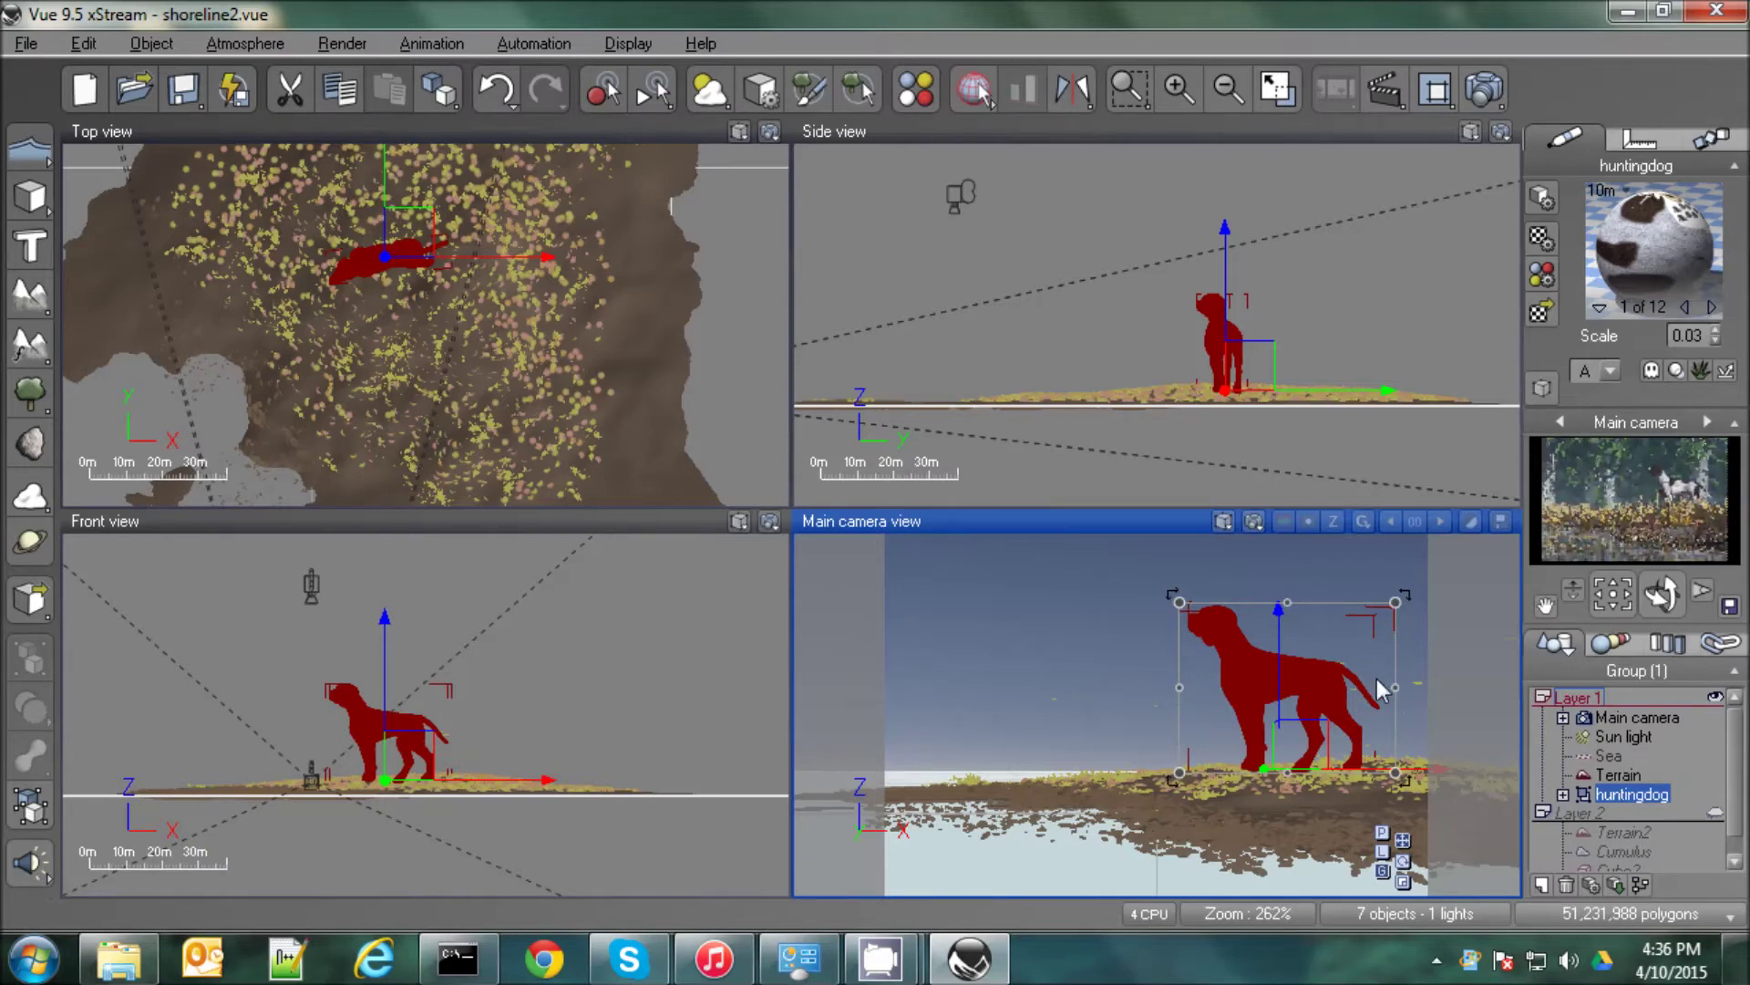
left_click_drag(1178, 600, 1105, 540)
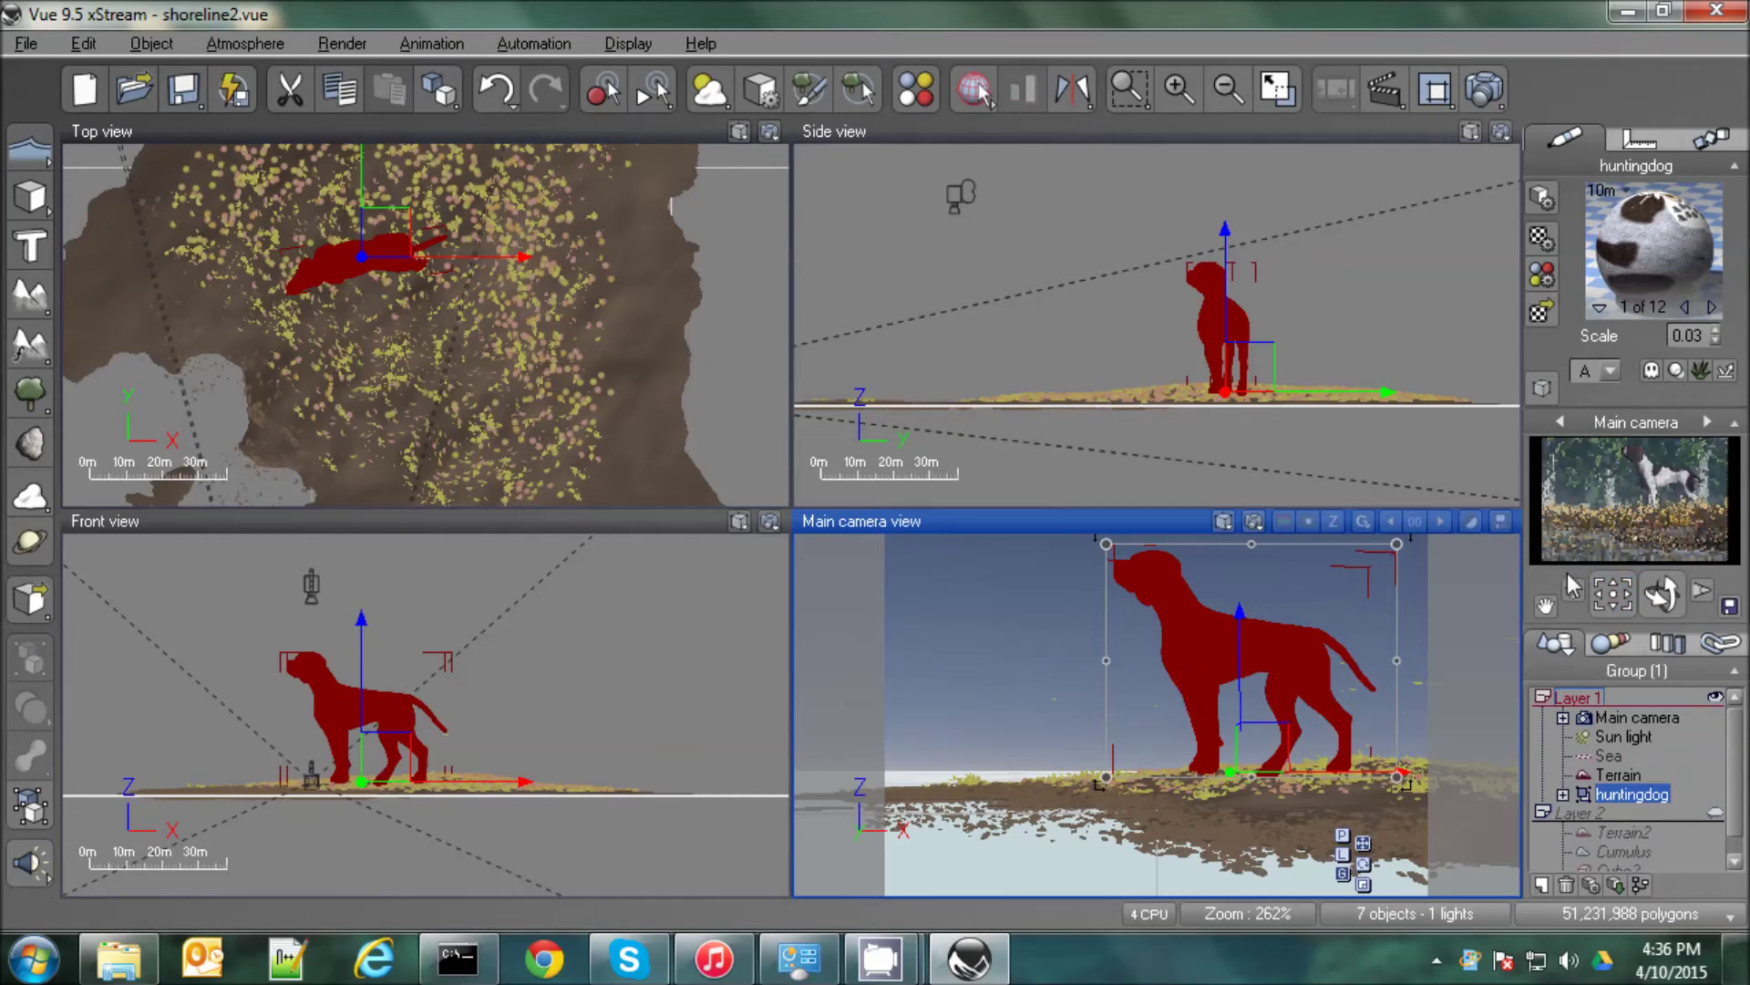
Raise the main camera to a height of about 4.39 m.
left_click(1619, 720)
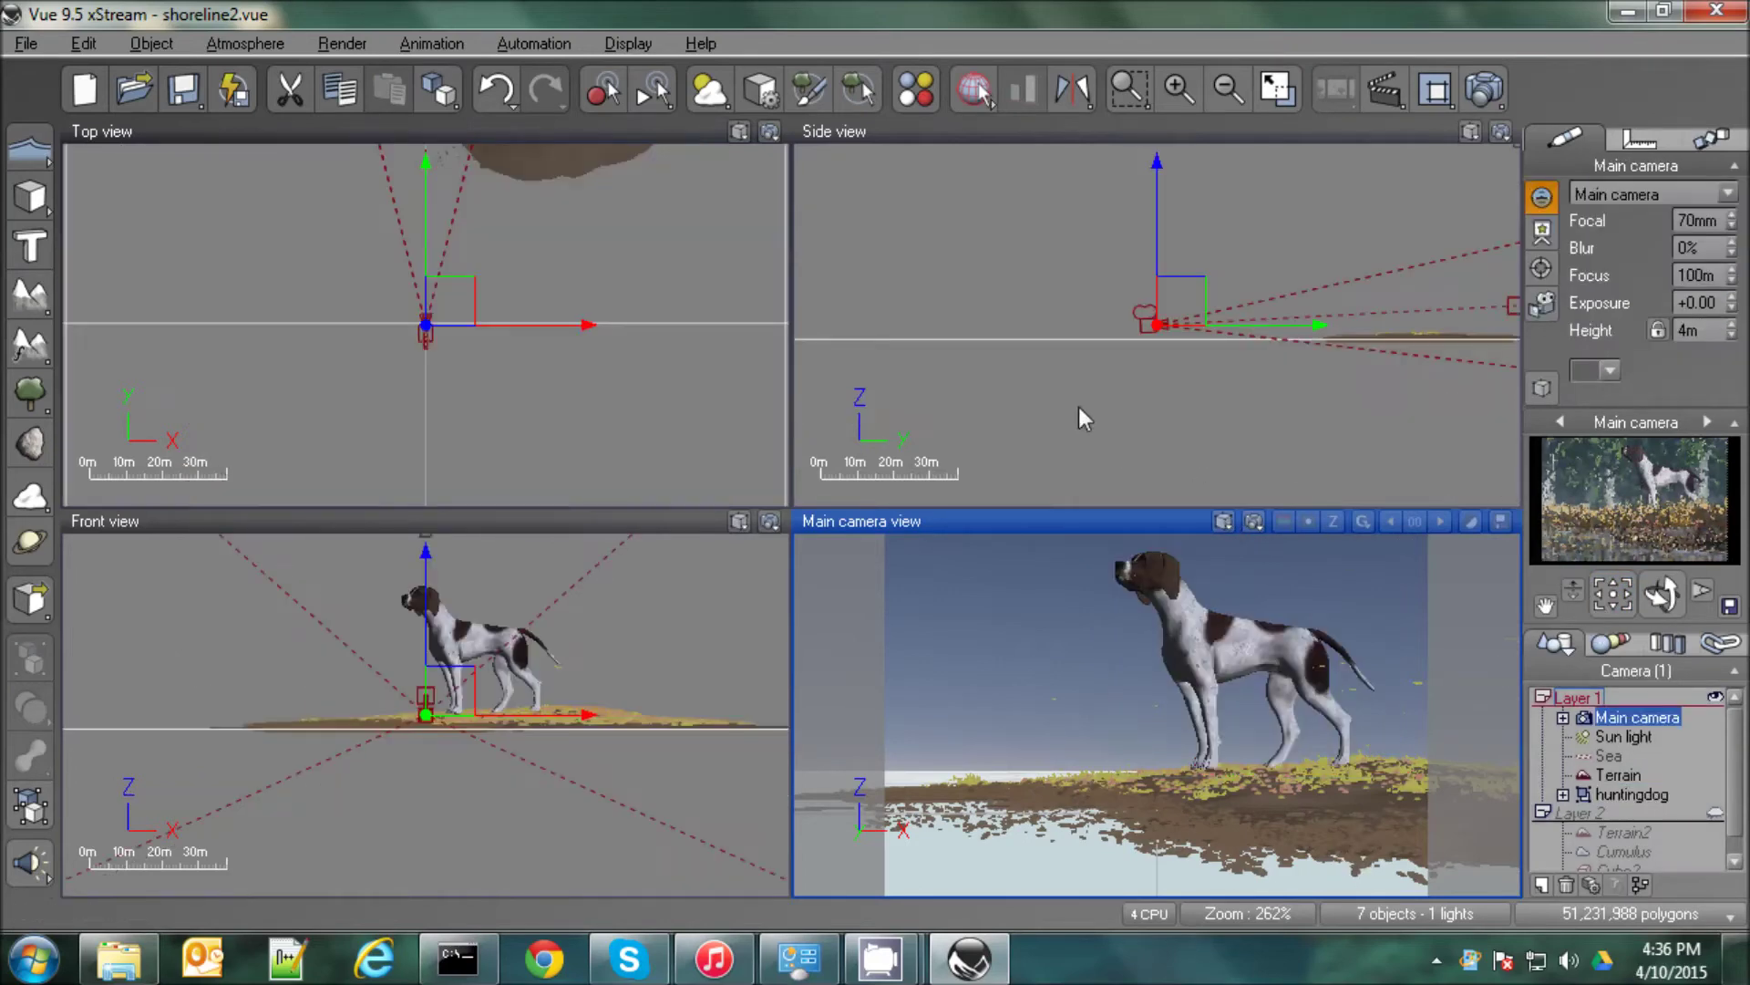
left_click(1205, 356)
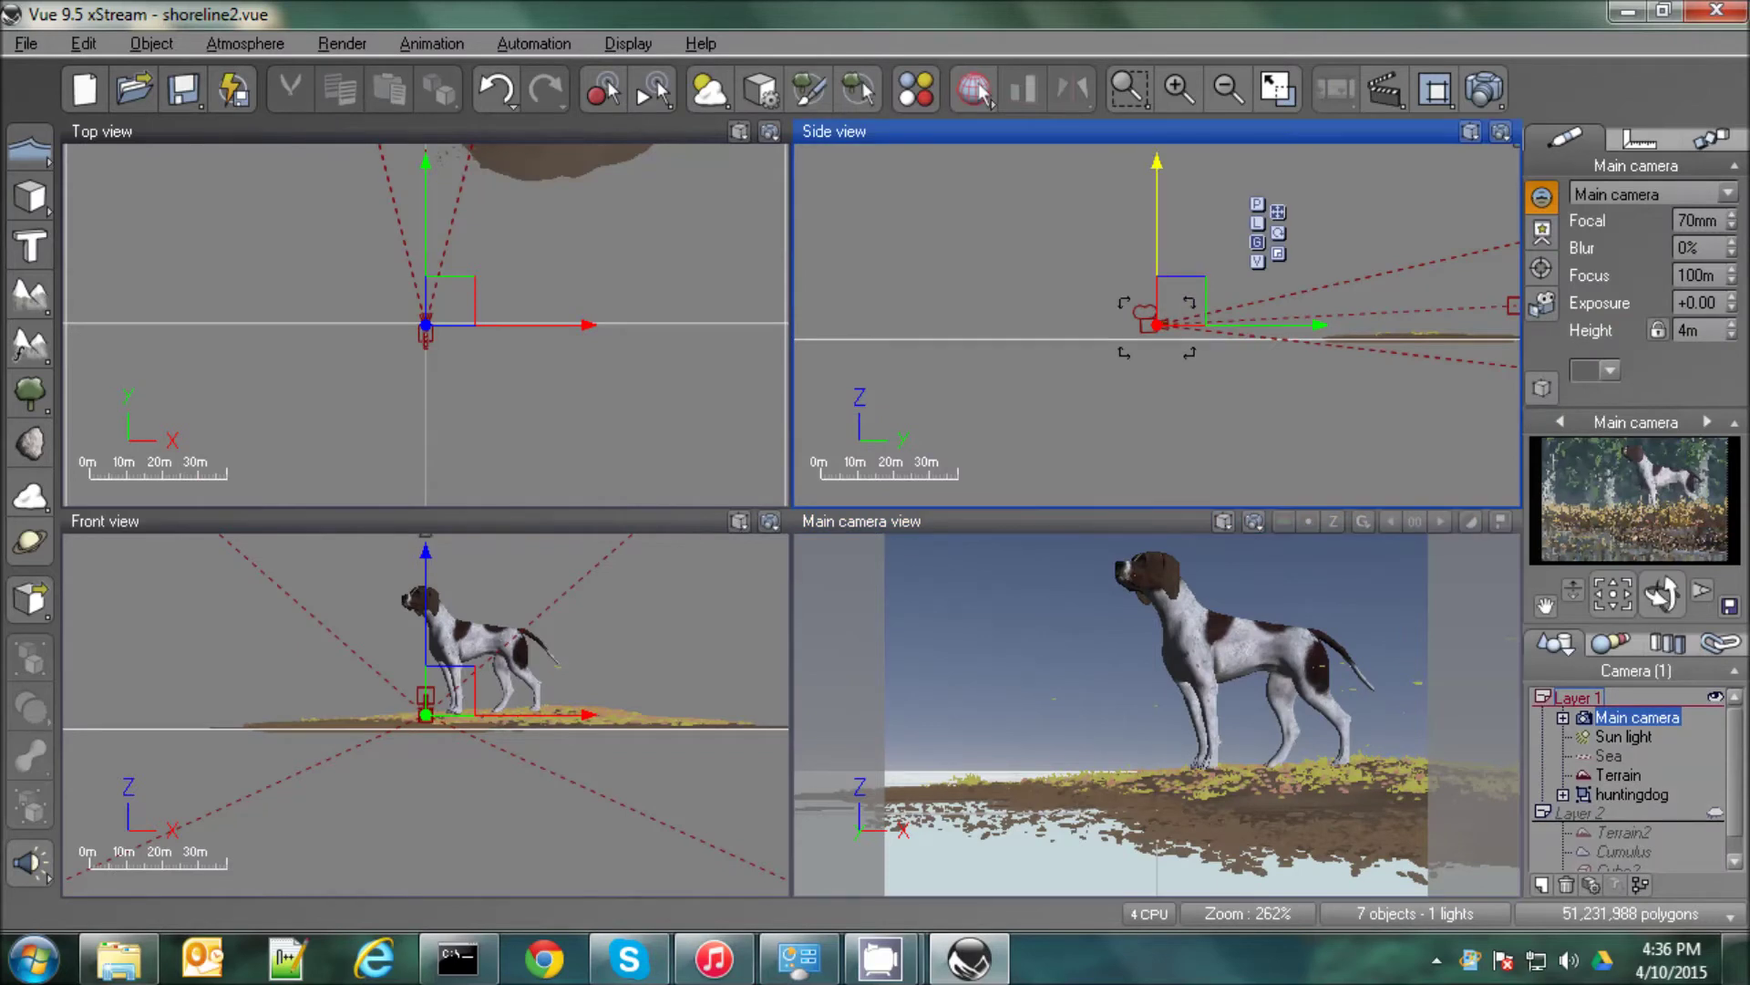
left_click_drag(1157, 262, 1155, 253)
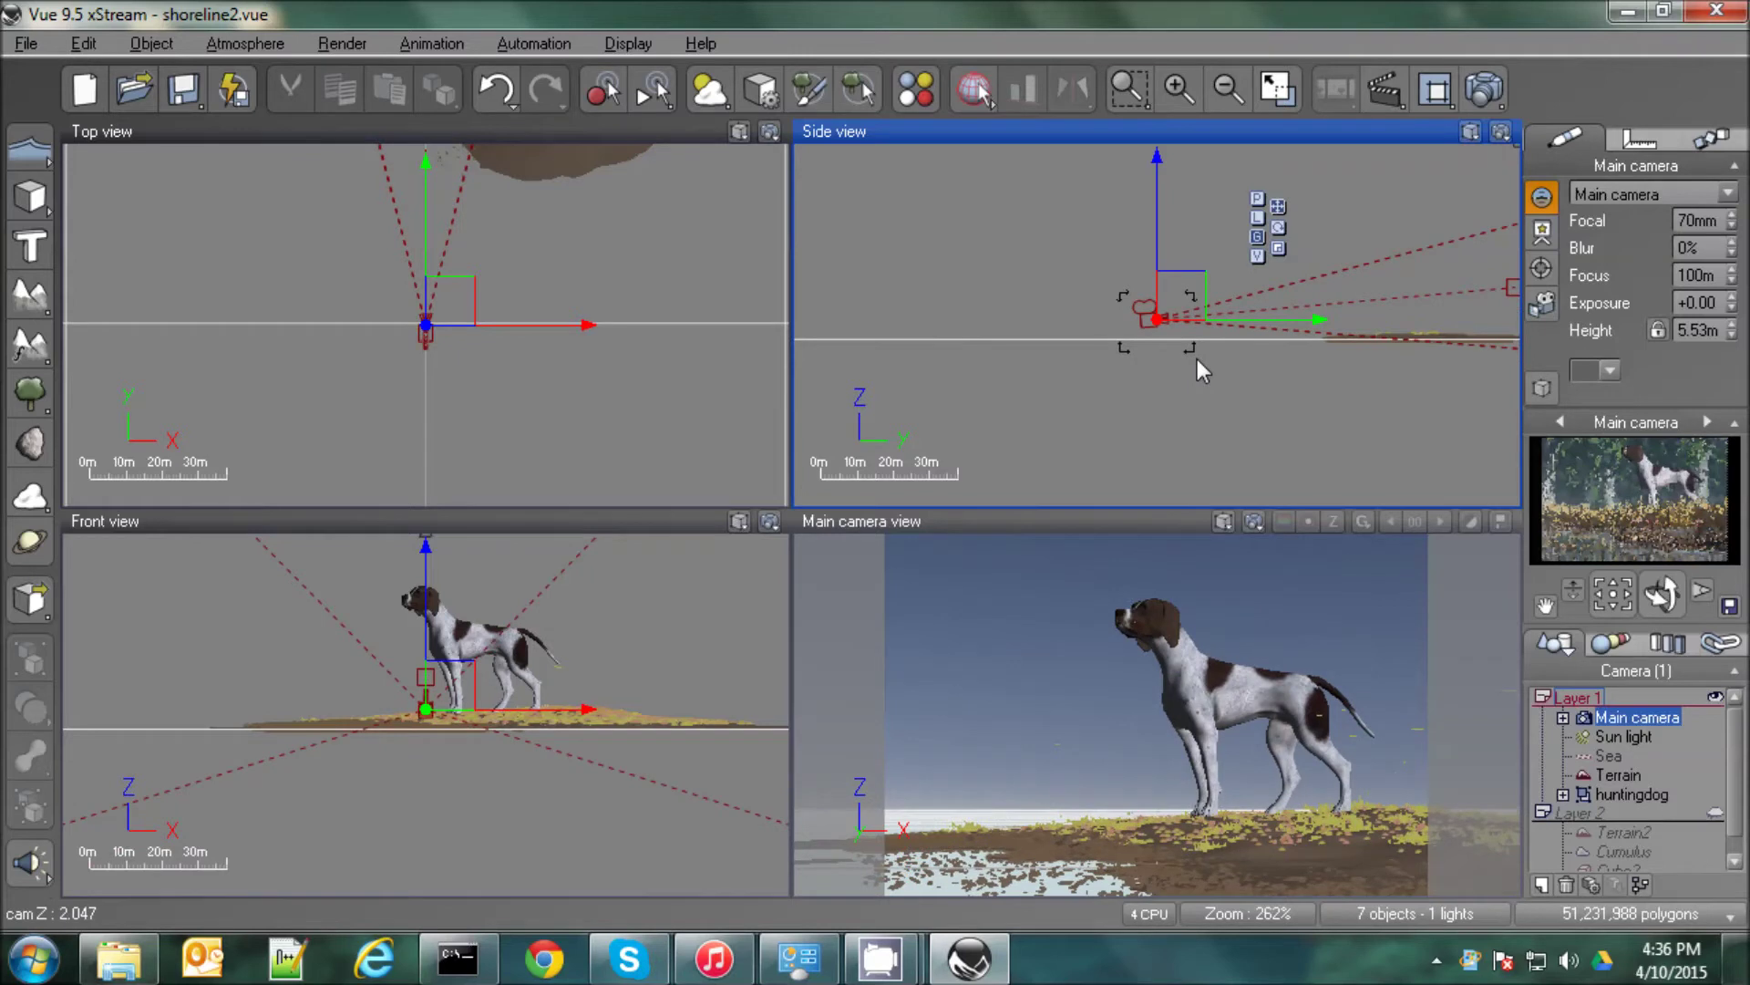
left_click_drag(1176, 315, 1175, 320)
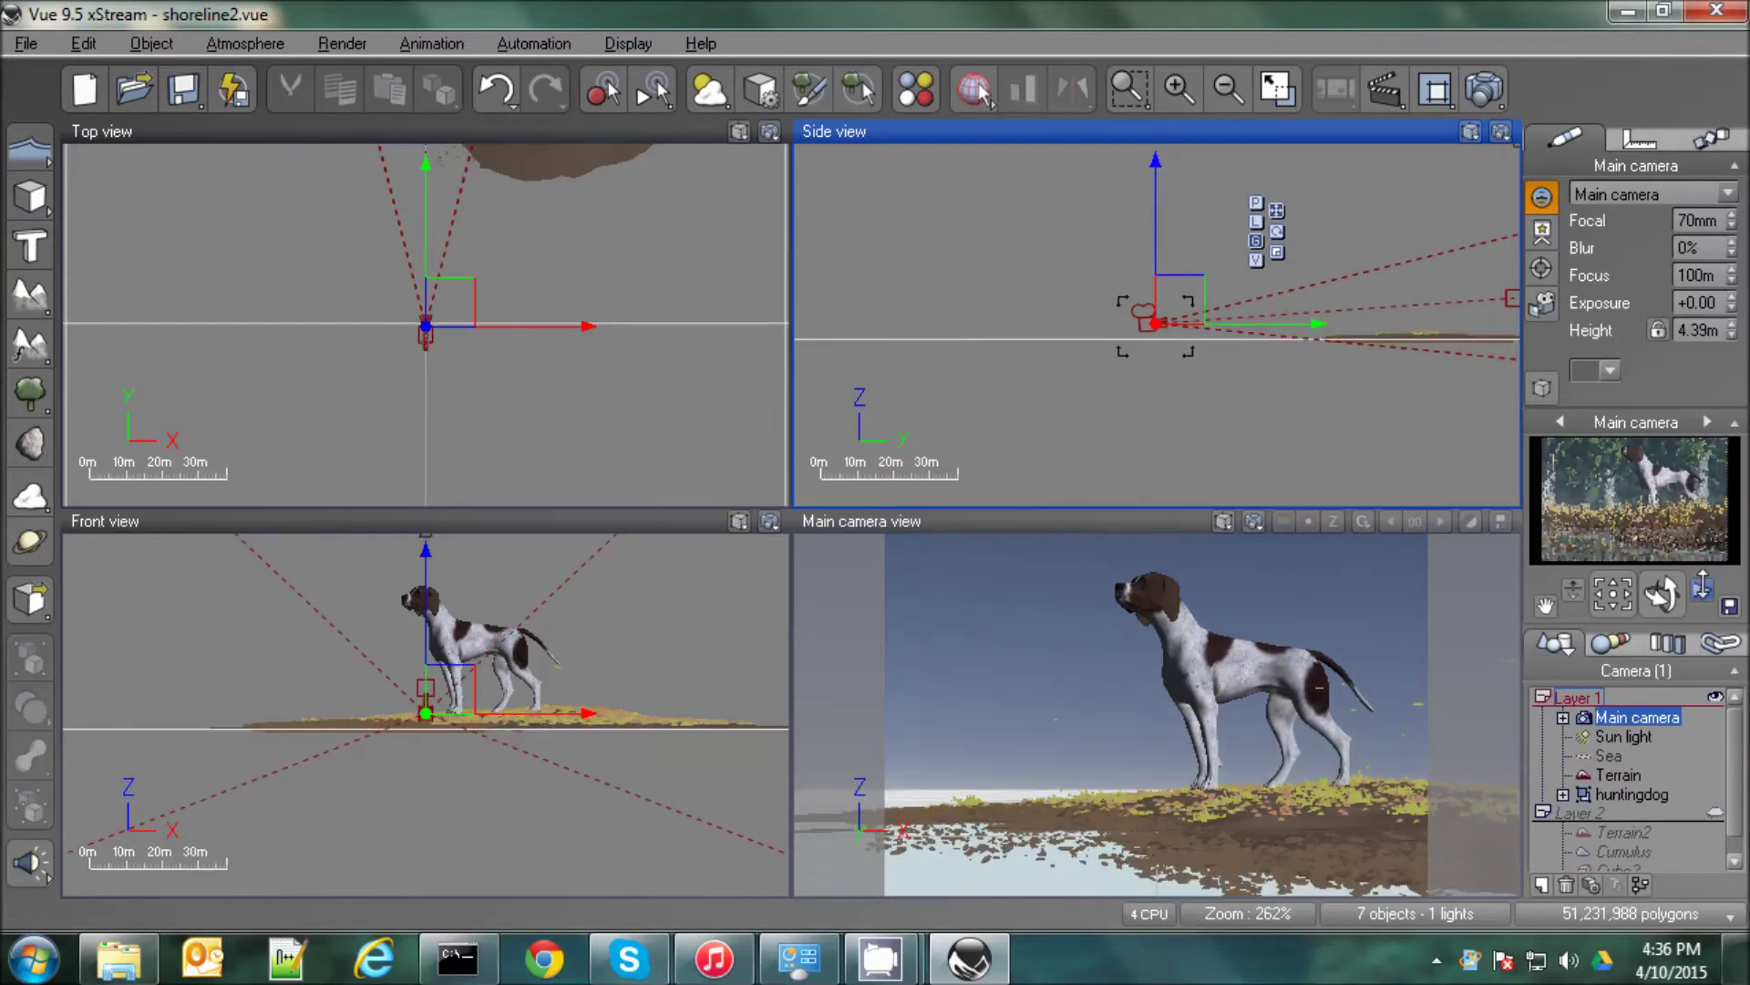
Maximize the main camera view, render the whole scene in it and accept the post-render options.
left_click(1045, 527)
left_click(1288, 95)
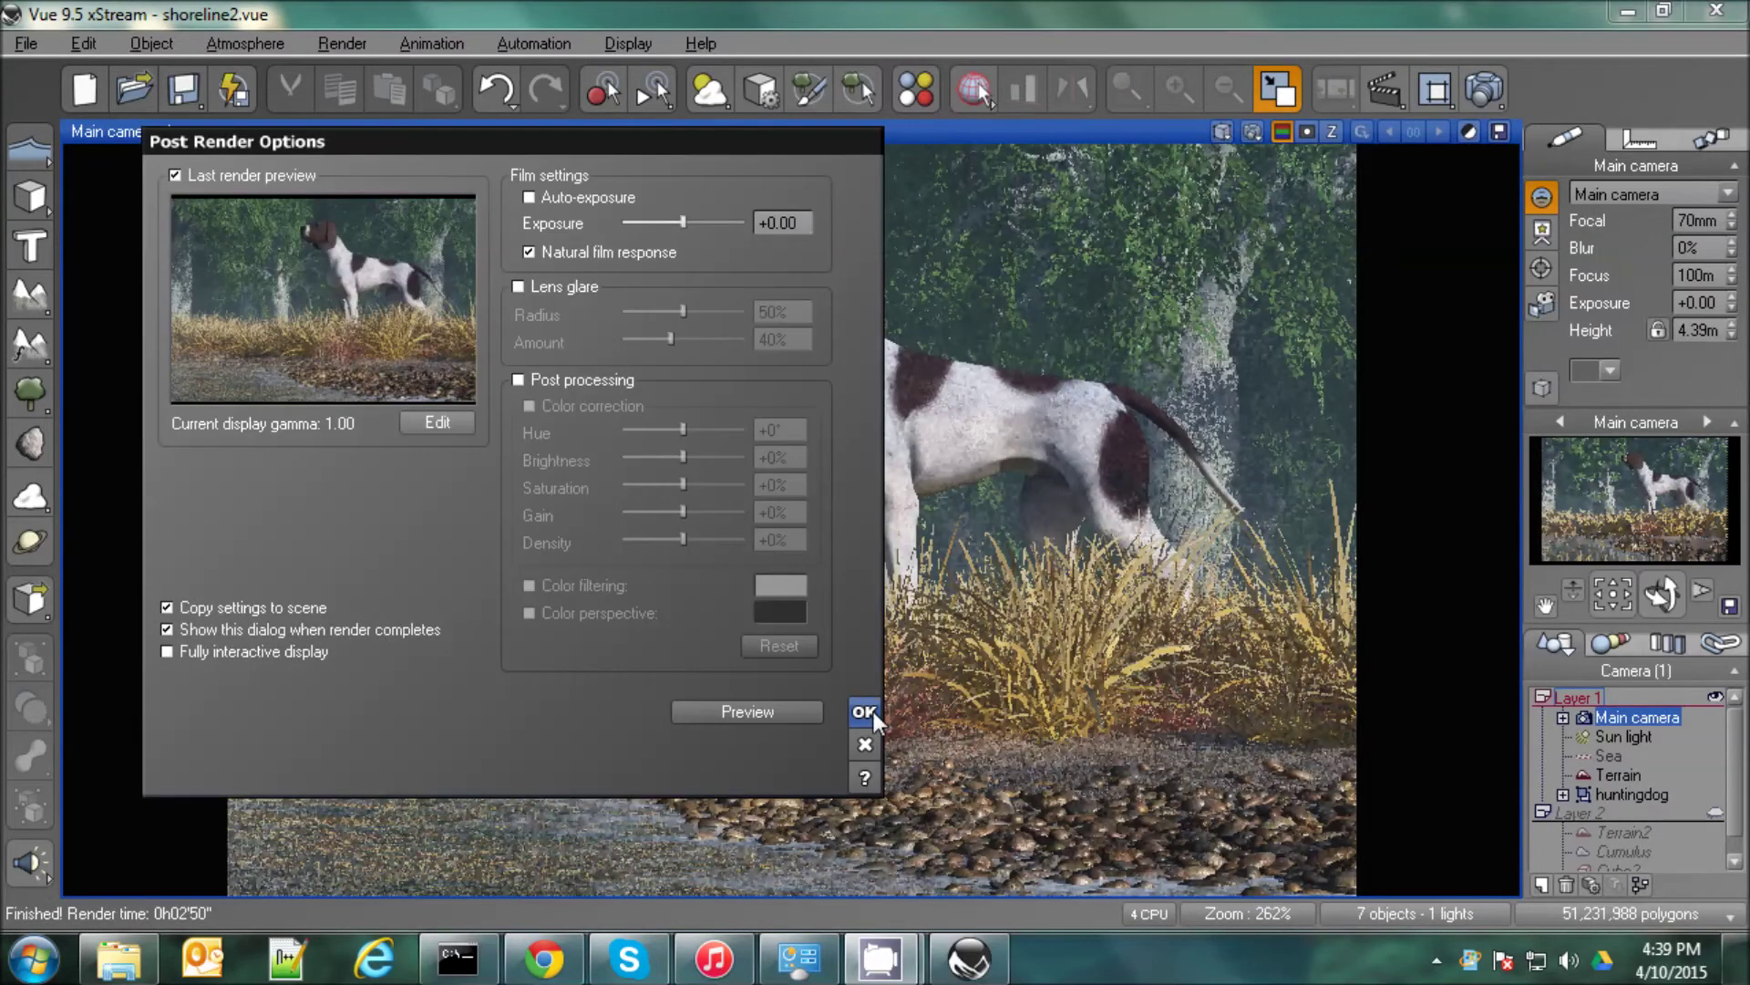
left_click(867, 712)
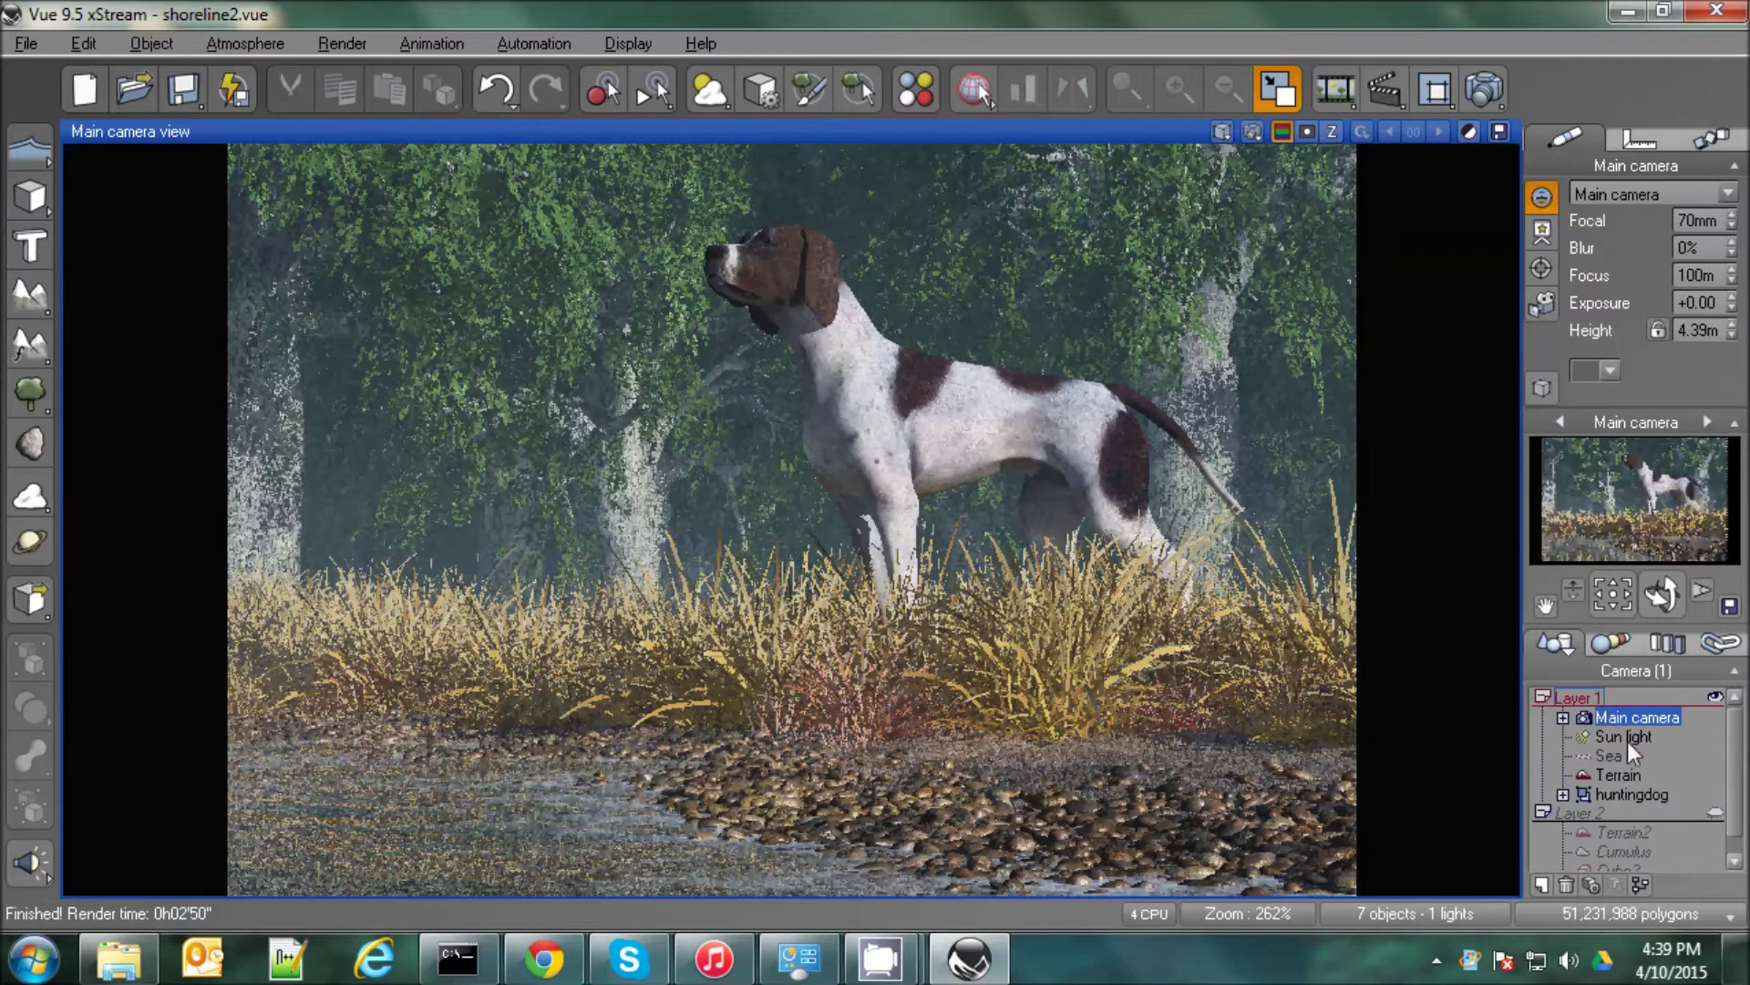
Open the EcoSystem Painter in single-instance mode for the Long Grass layer (Mountain 10) of the Terrain material, keeping the terrain visible.
left_click(1618, 775)
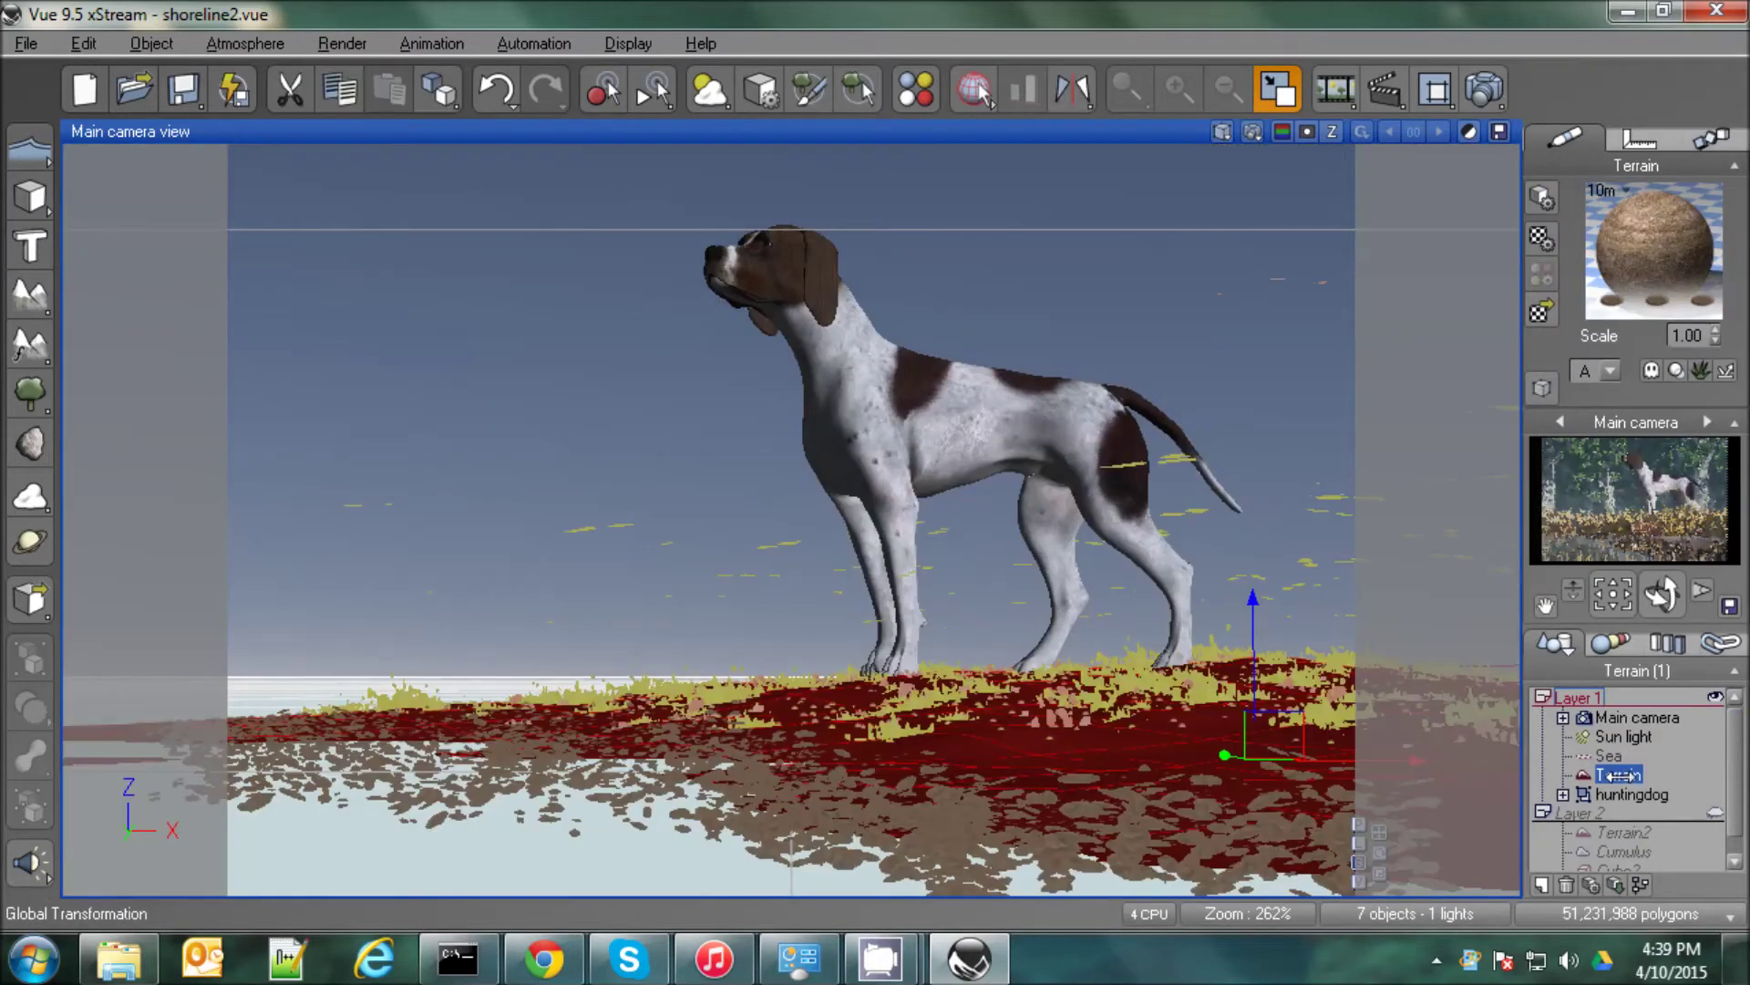
double_click(1641, 254)
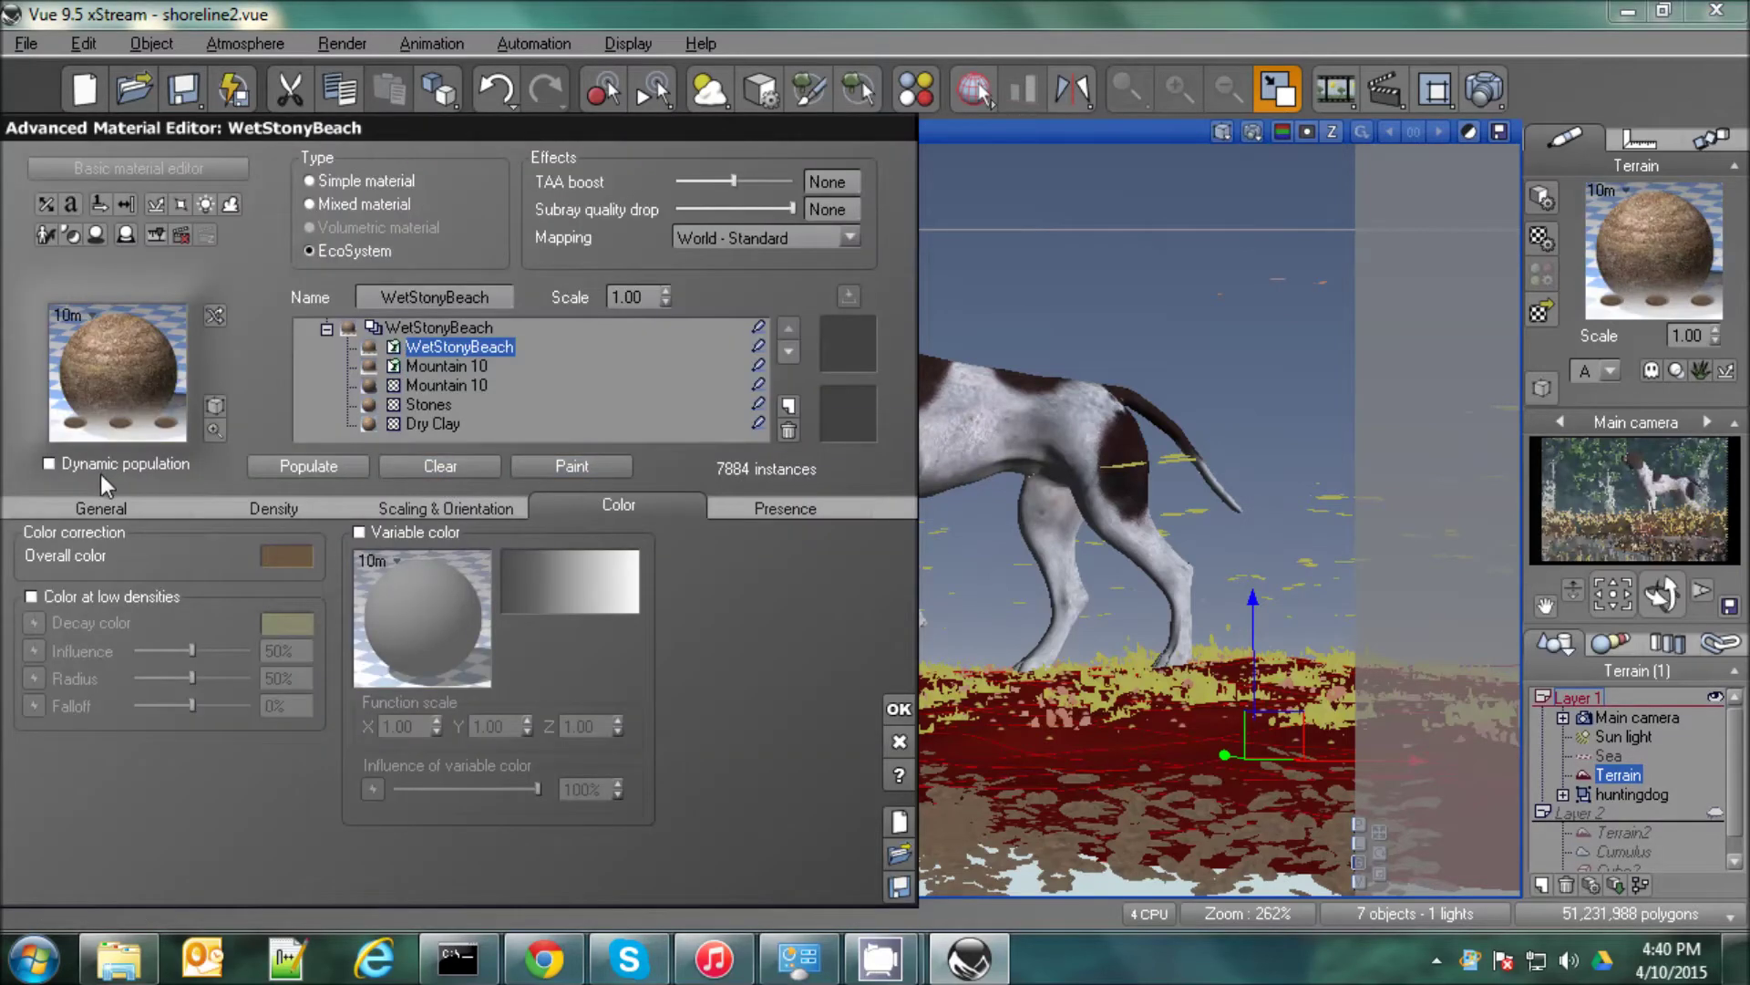
left_click(101, 507)
left_click(447, 365)
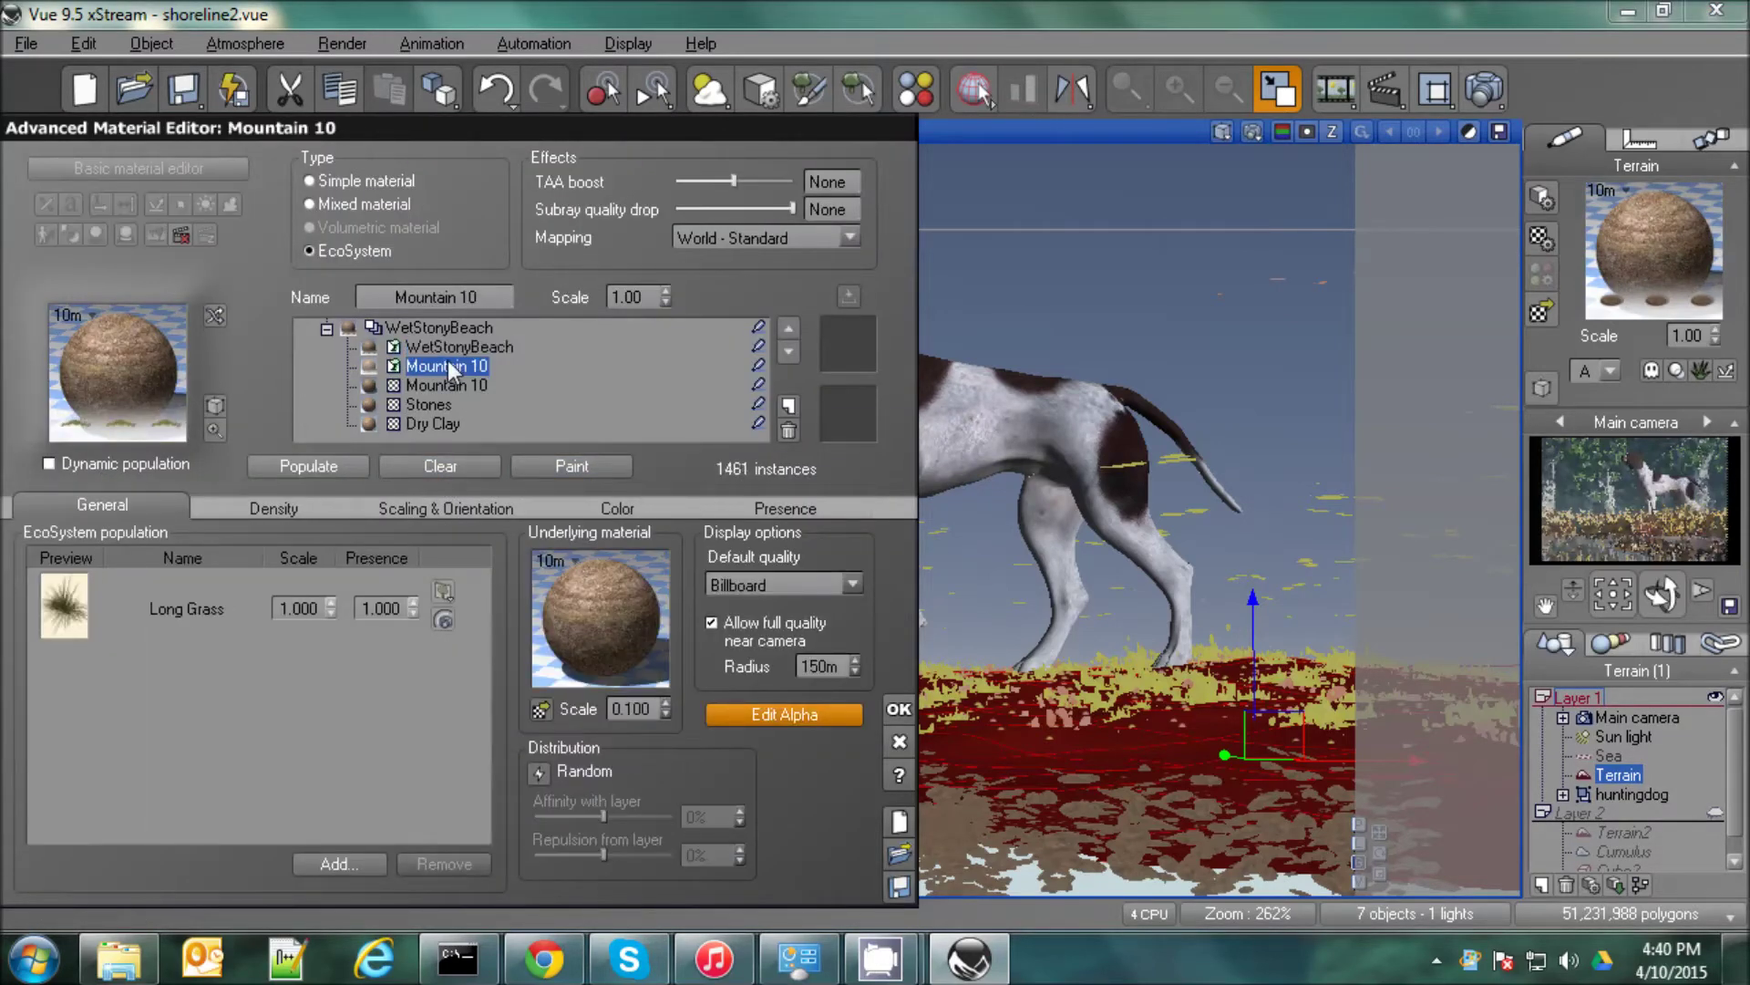
left_click(618, 507)
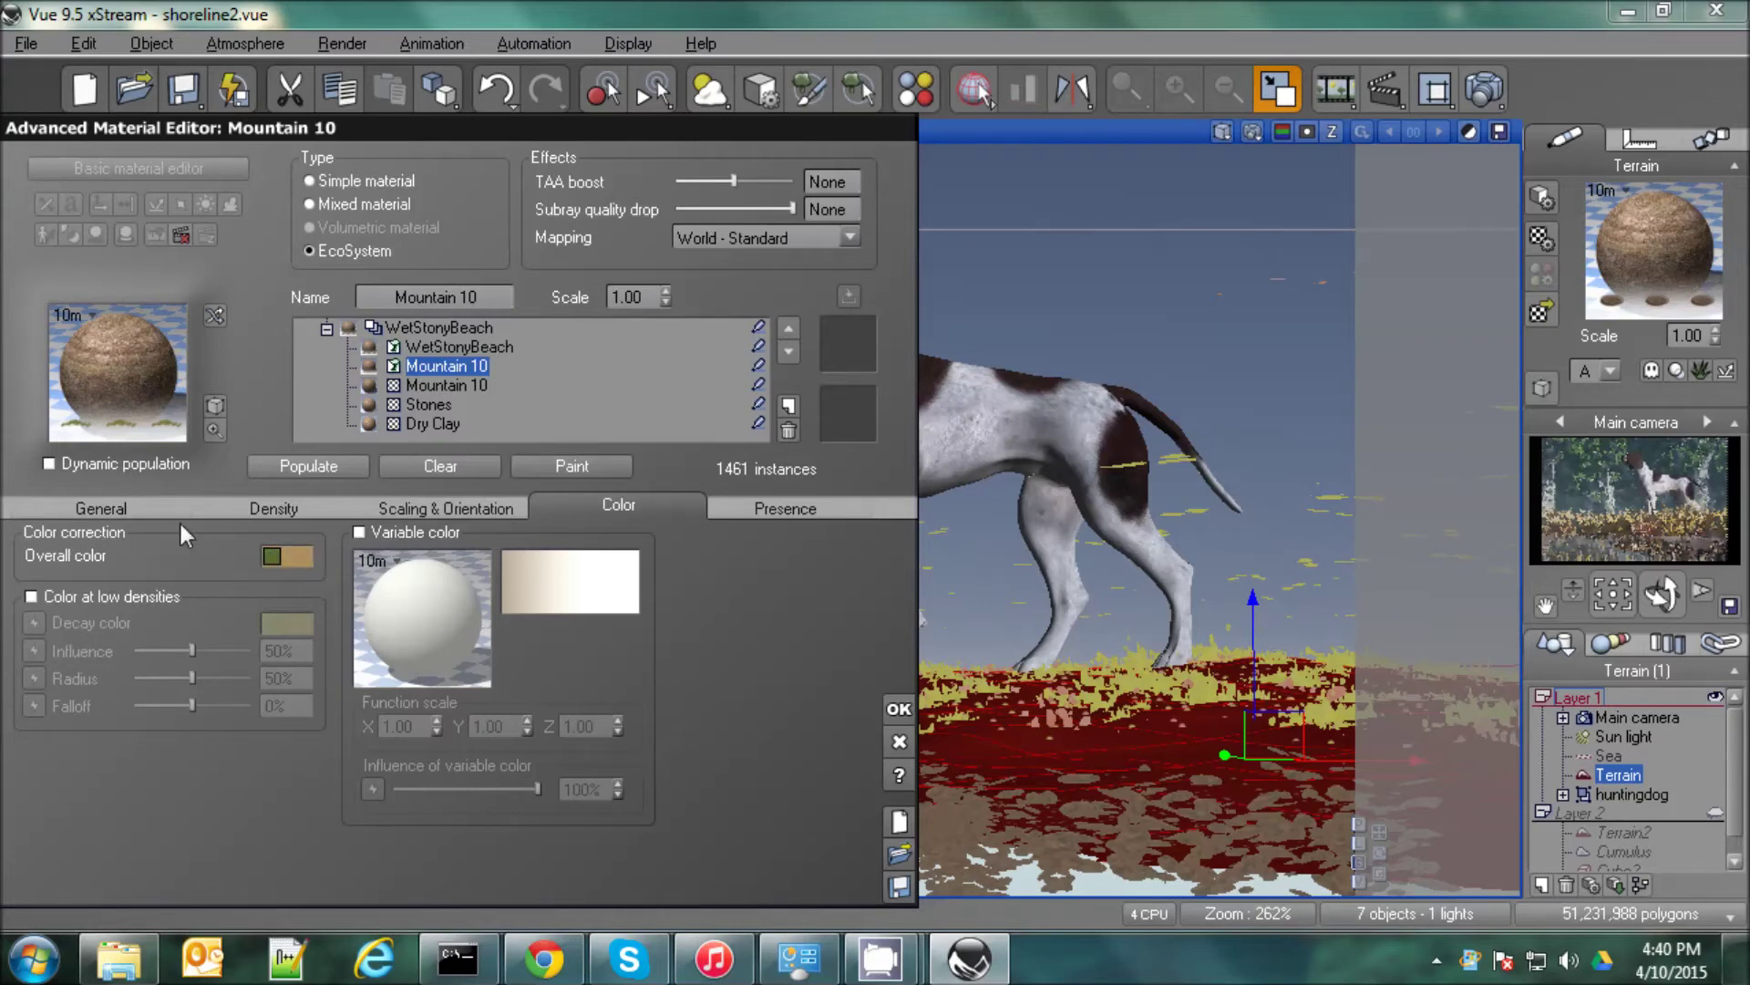
left_click(589, 466)
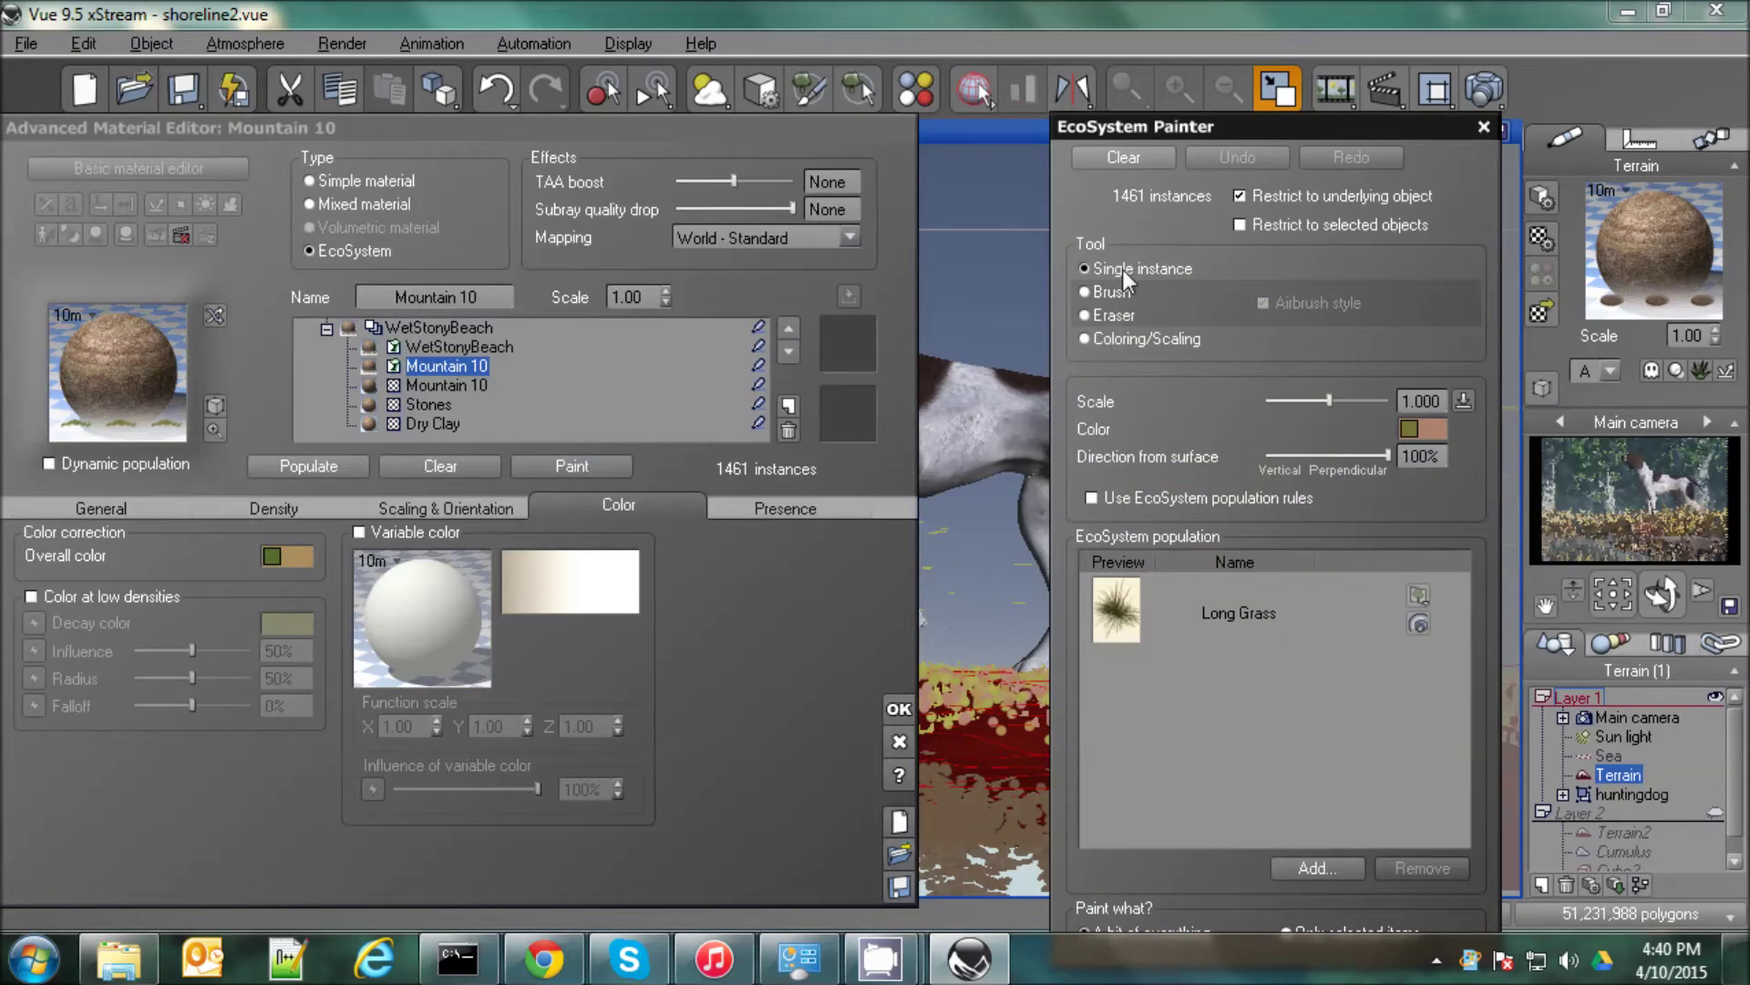
left_click_drag(1318, 130, 307, 139)
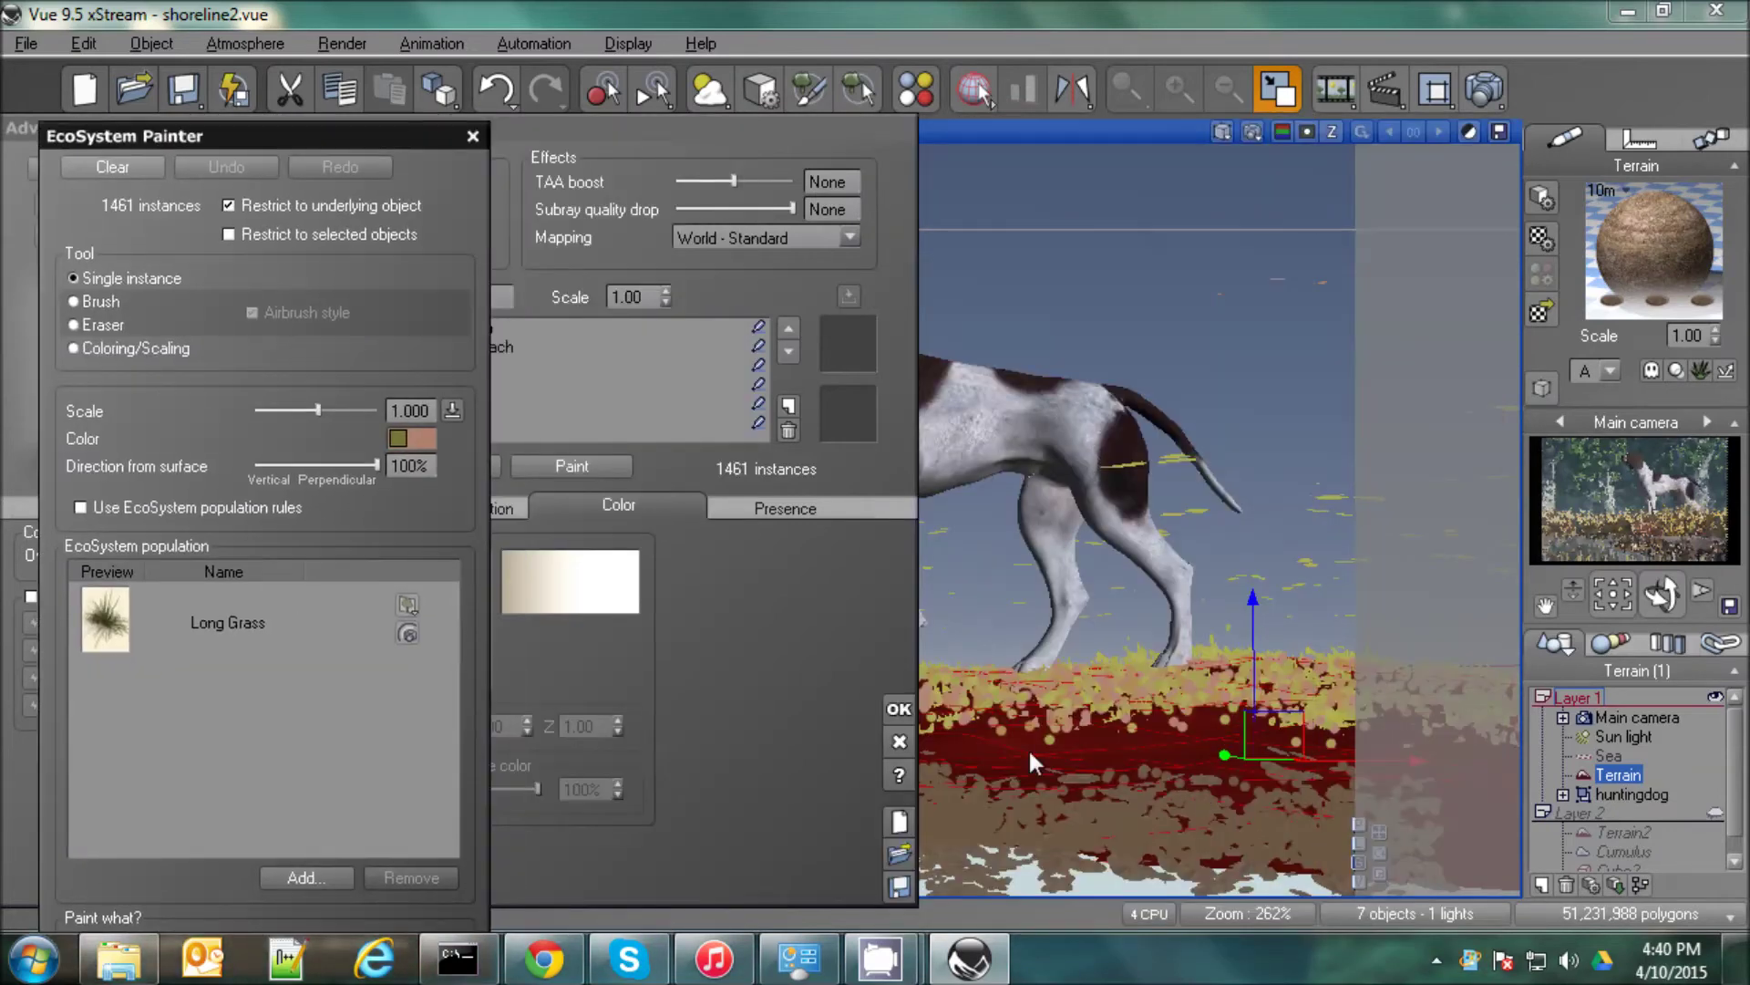
Place single Long Grass instances across the terrain slope below the dog's hindquarters, undoing the last placement.
left_click(1000, 756)
left_click(1119, 758)
left_click(1107, 733)
left_click(1166, 766)
left_click(1159, 733)
left_click(1181, 755)
left_click(1200, 730)
left_click(1203, 720)
left_click(1217, 764)
left_click(1249, 738)
left_click(1281, 755)
left_click(1336, 754)
left_click(1338, 747)
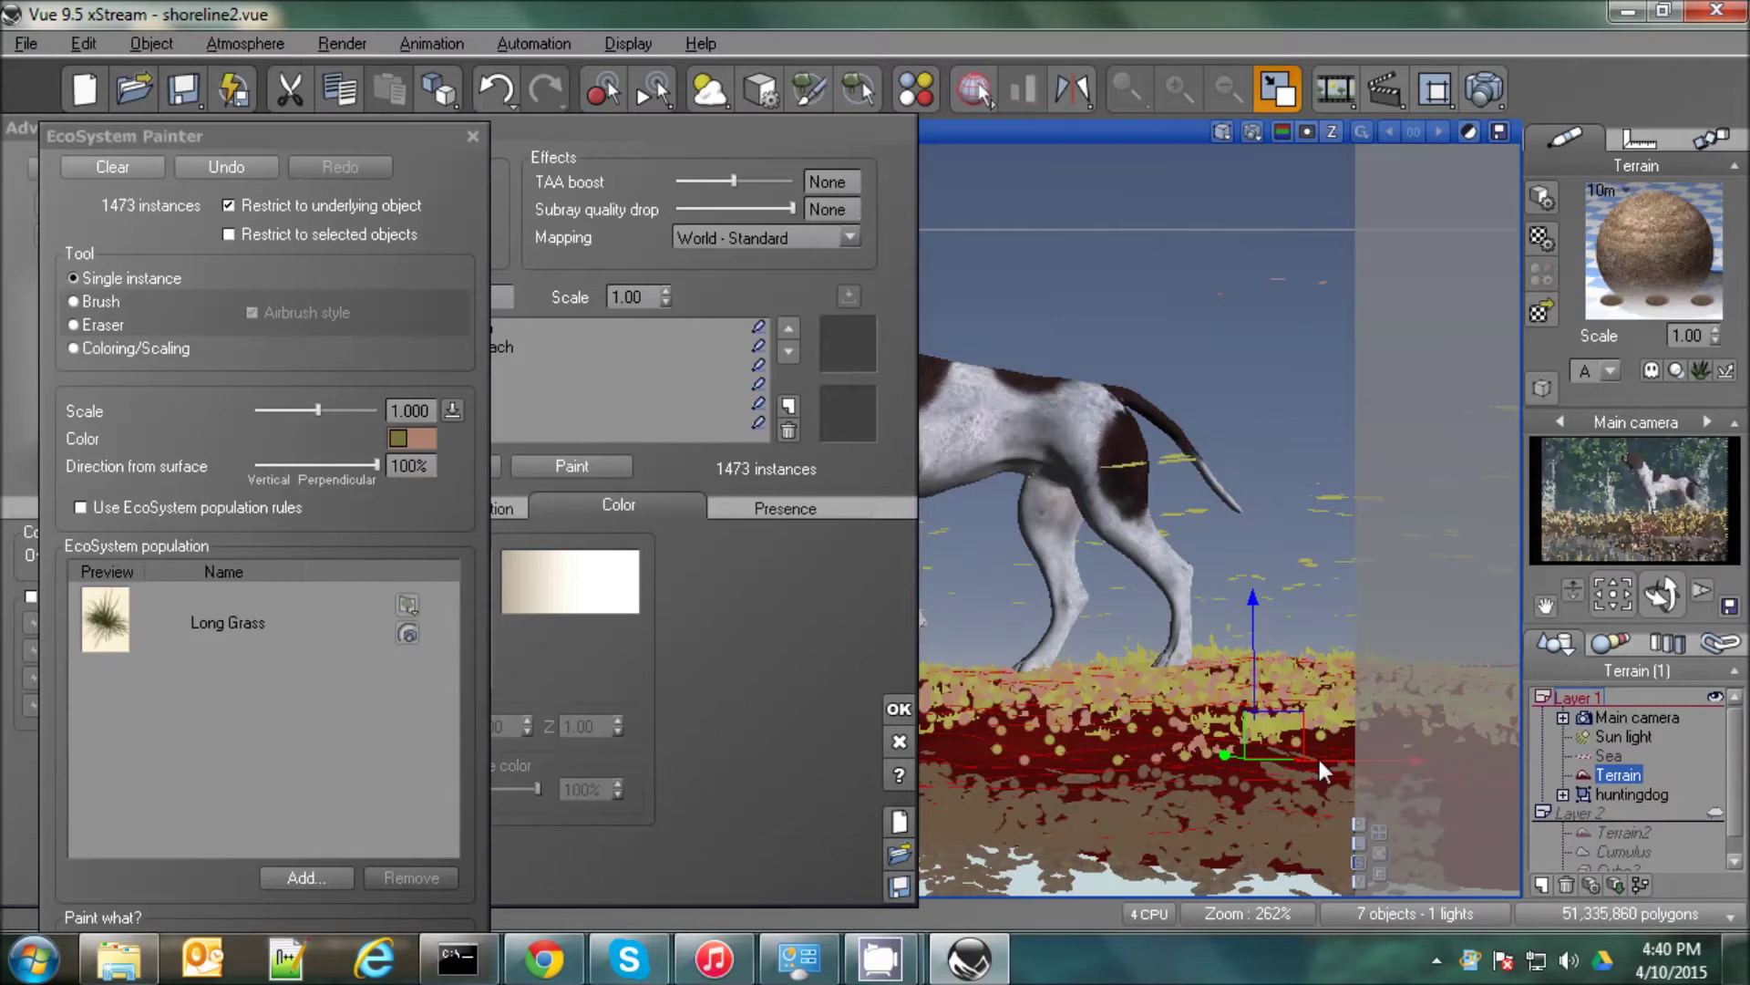
key("ctrl+z")
Add more single Long Grass instances to the slope below the dog's belly and hind legs, and close the painter and material editor.
left_click(1043, 760)
left_click(954, 736)
left_click(975, 736)
left_click(975, 736)
left_click(1085, 747)
left_click(1103, 740)
left_click(1114, 734)
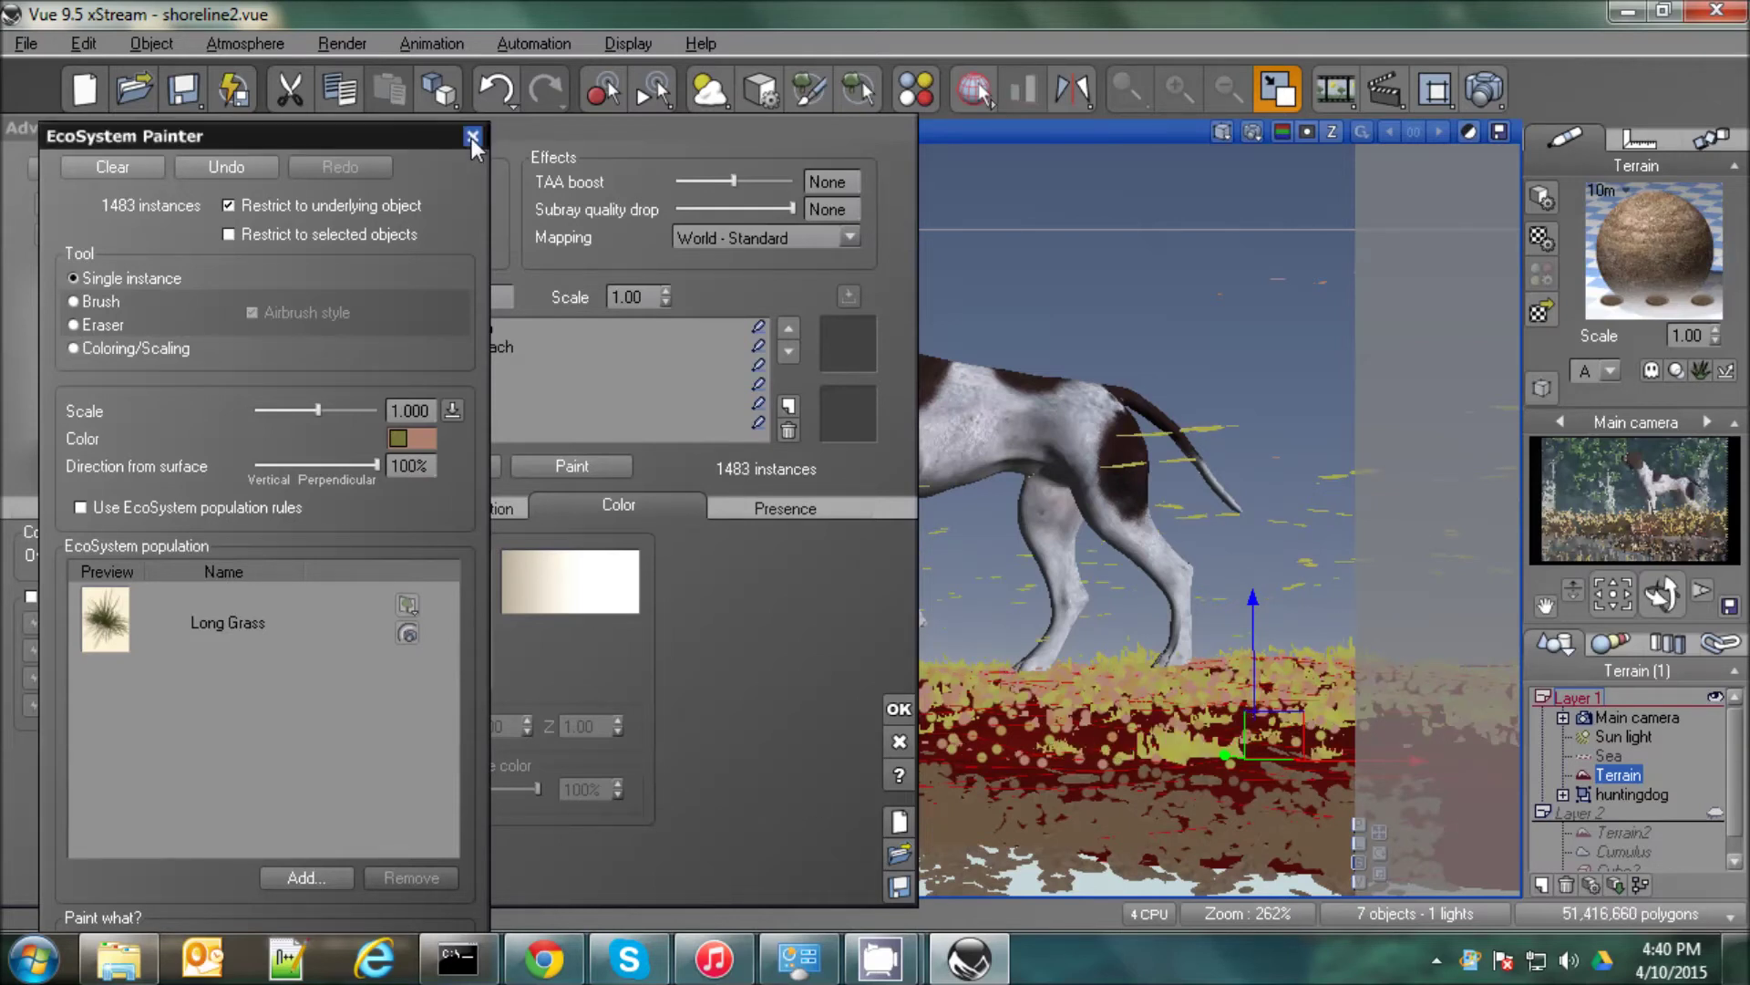
left_click(472, 139)
left_click(899, 741)
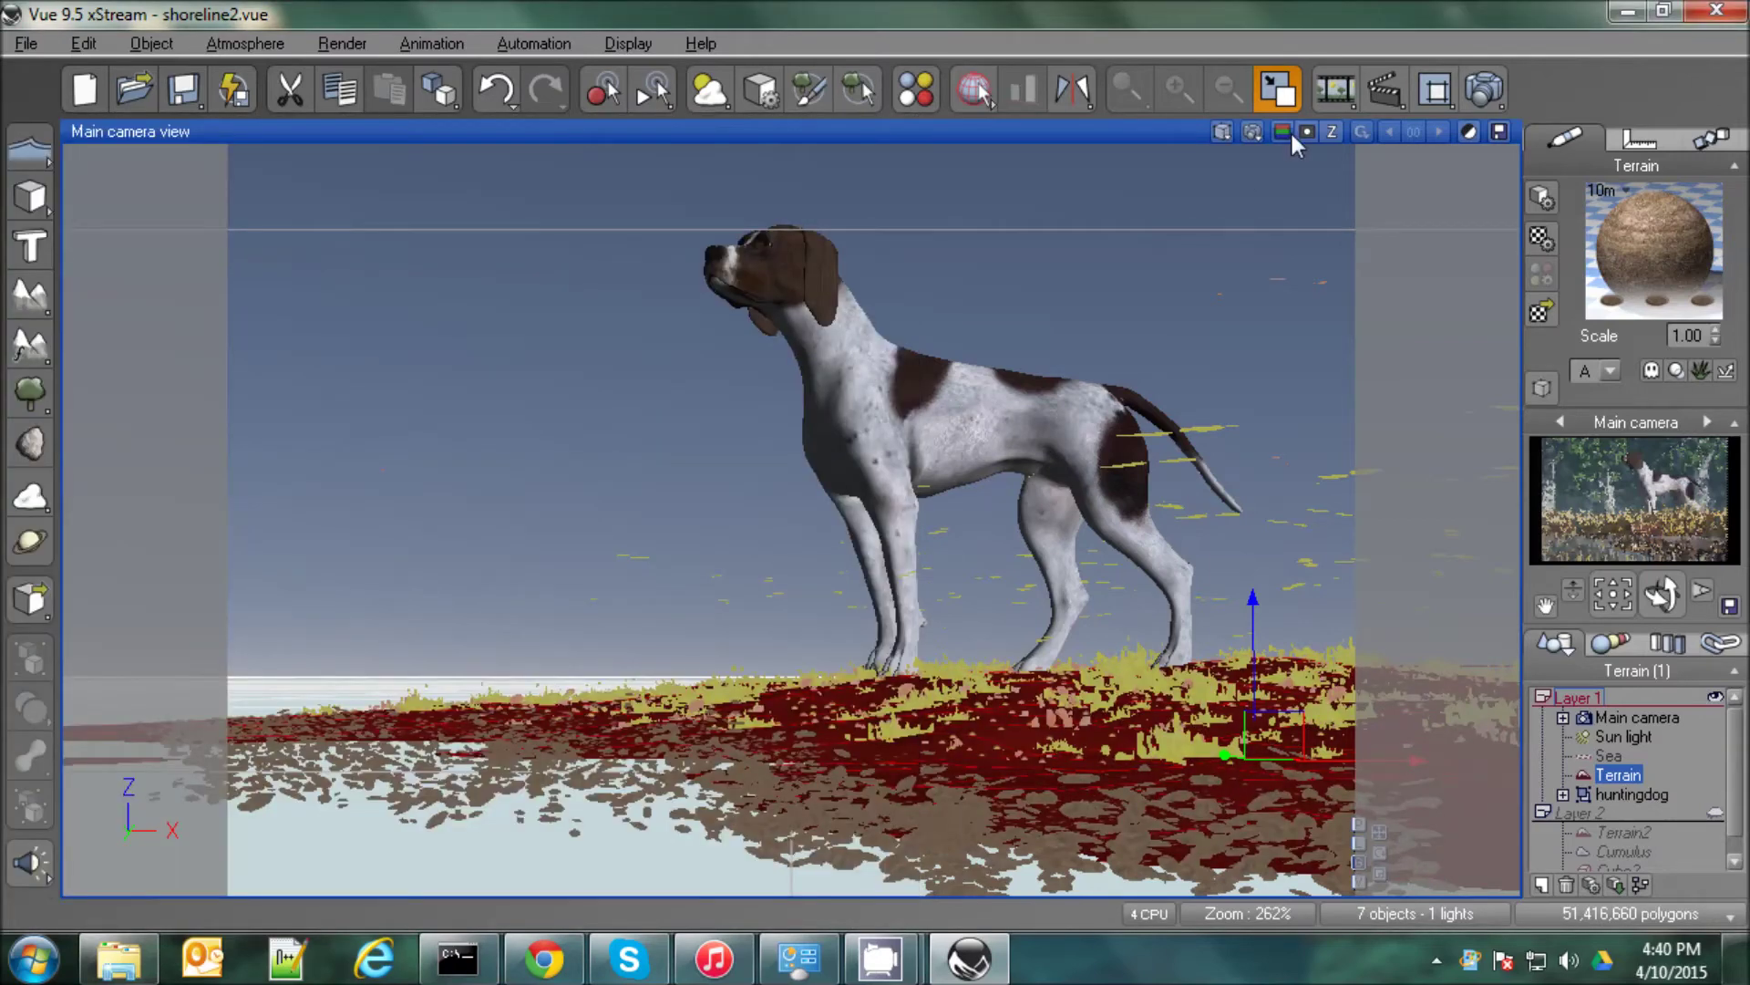
Render only a wide rectangular region covering the grass edge and stones below the dog, and accept the post-render options.
left_click(1435, 90)
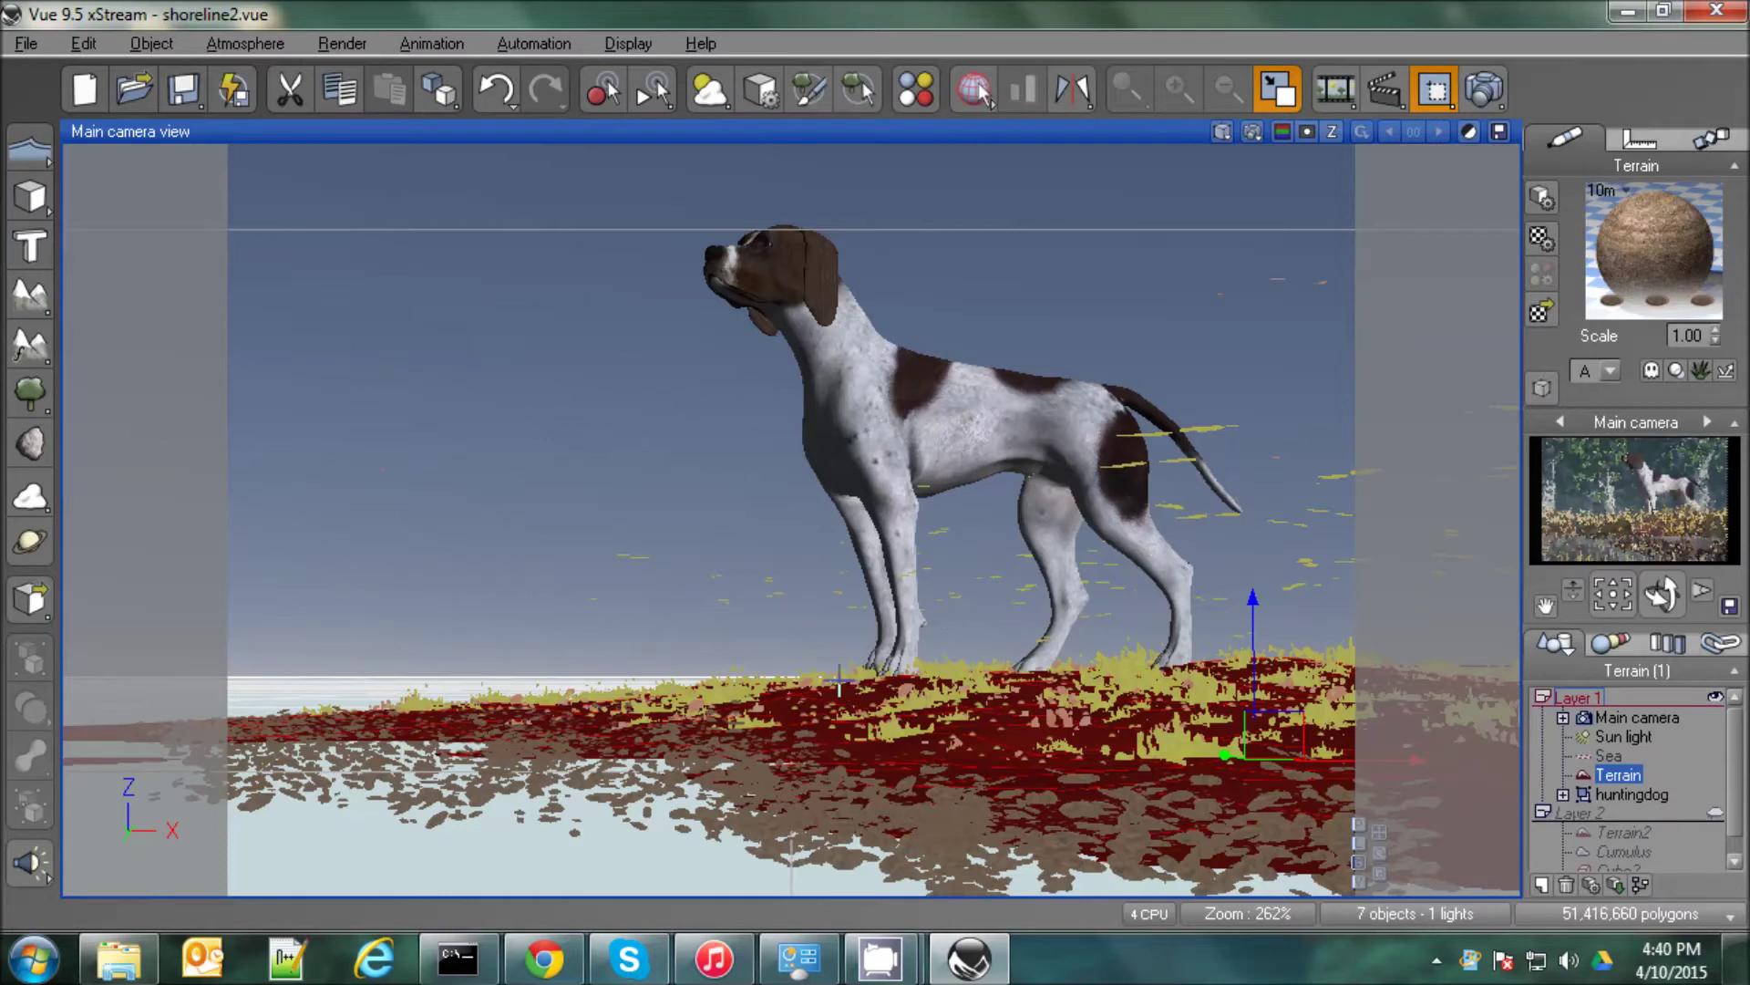
left_click_drag(840, 689, 1354, 812)
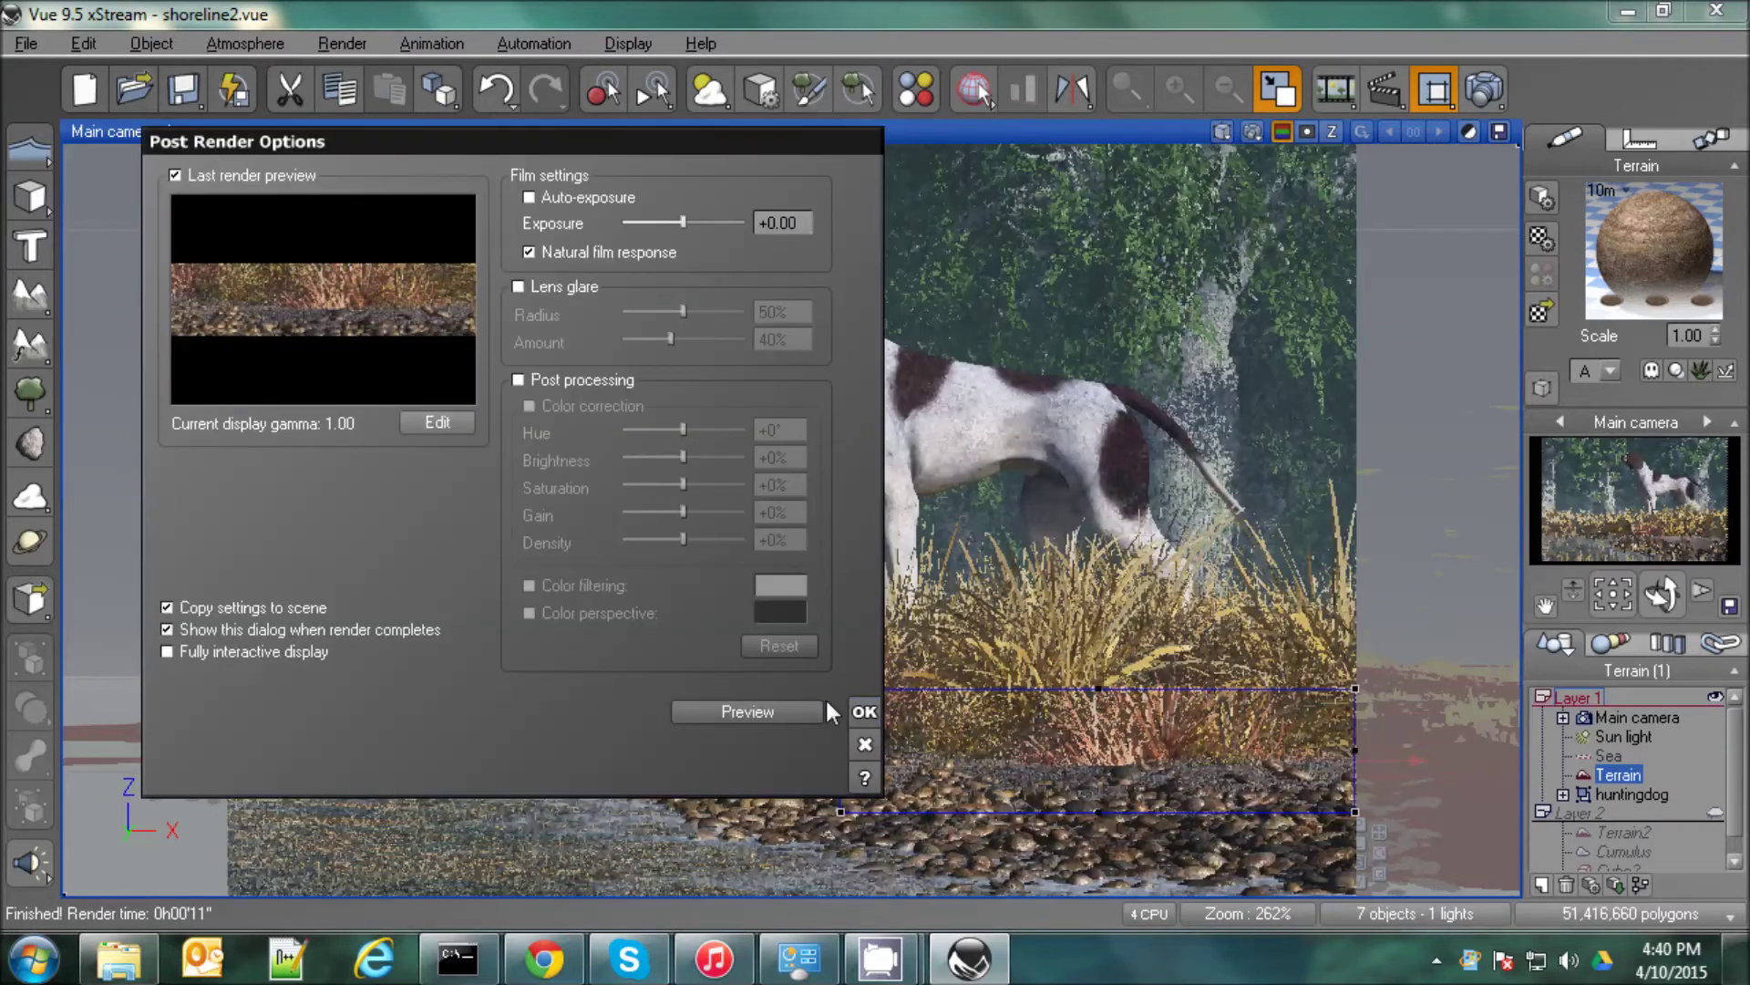
left_click(864, 711)
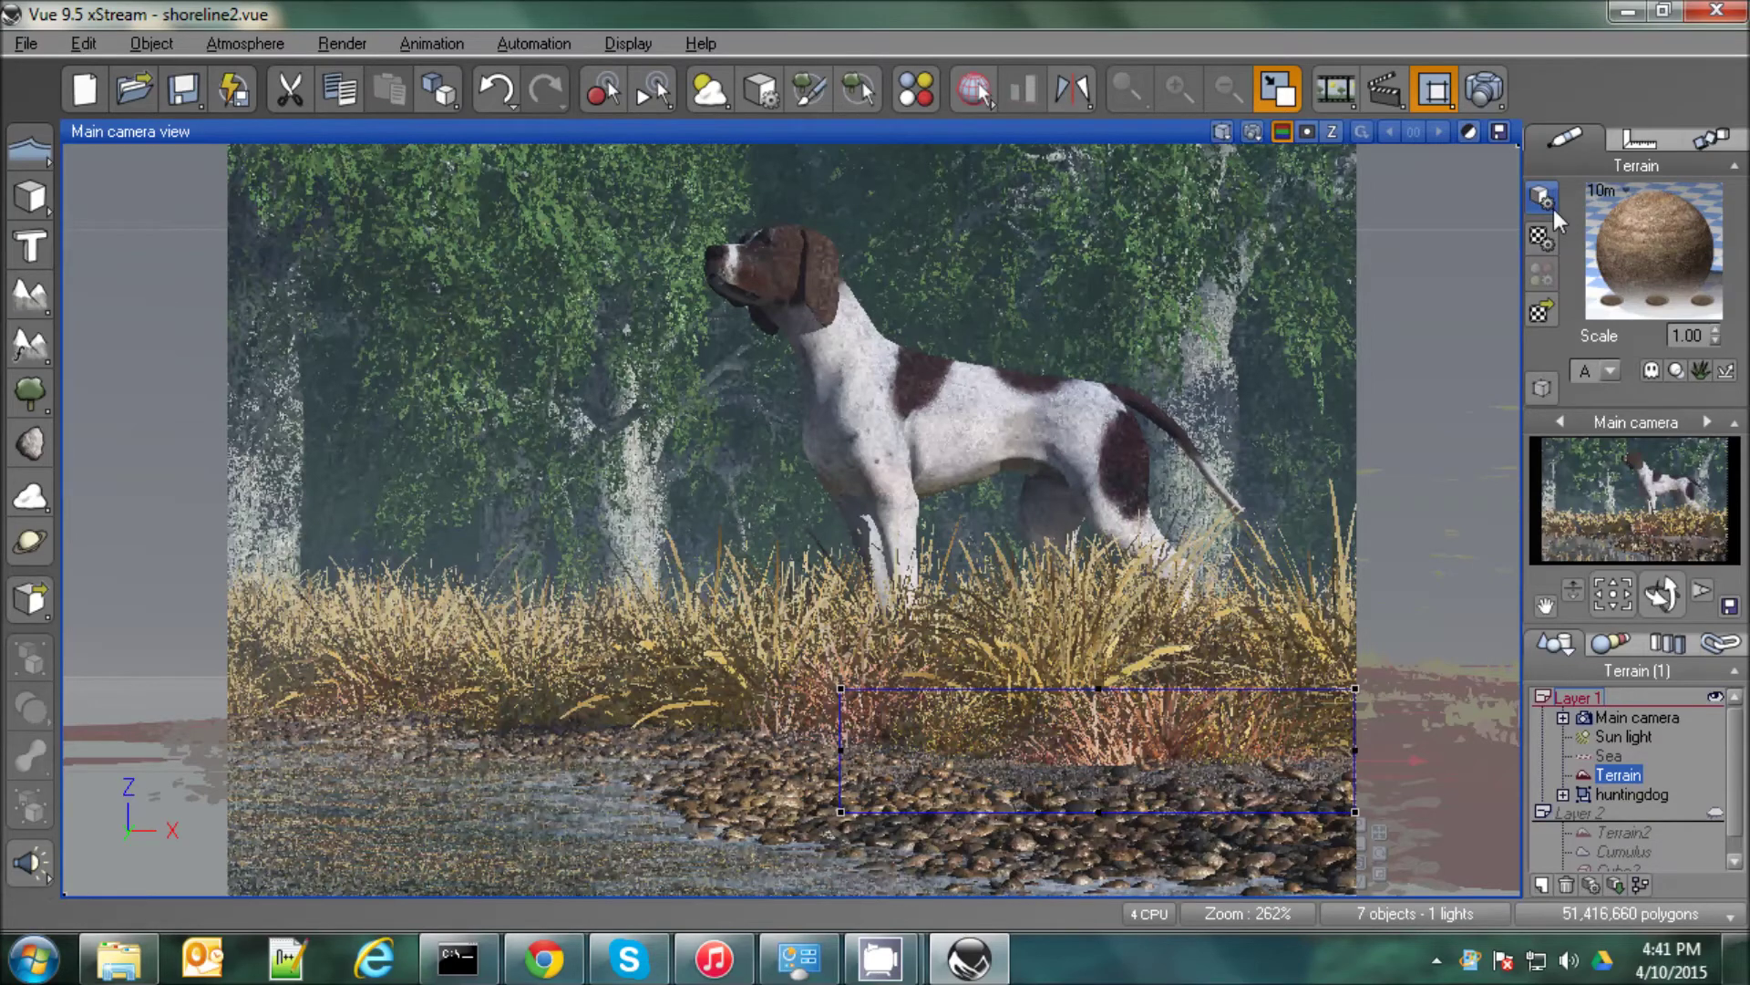
Reopen the EcoSystem Painter for the Terrain material's Mountain 10 Long Grass layer instead of the WetStonyBeach stones.
double_click(1640, 248)
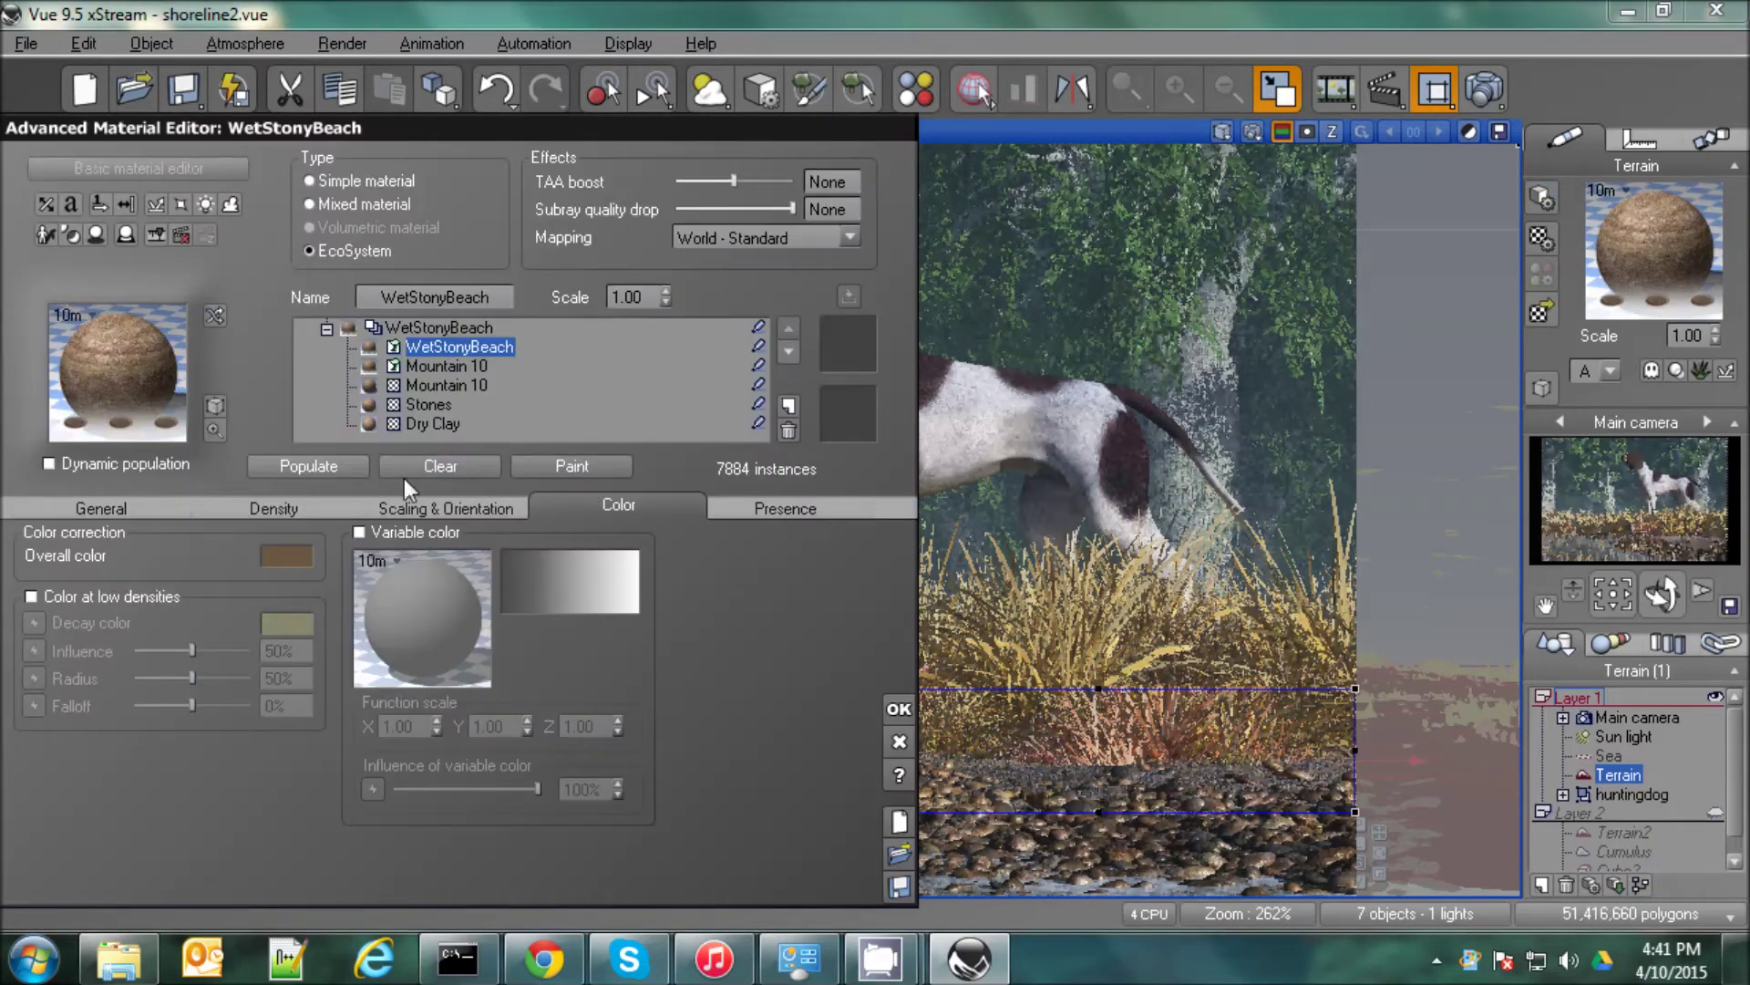
left_click(572, 466)
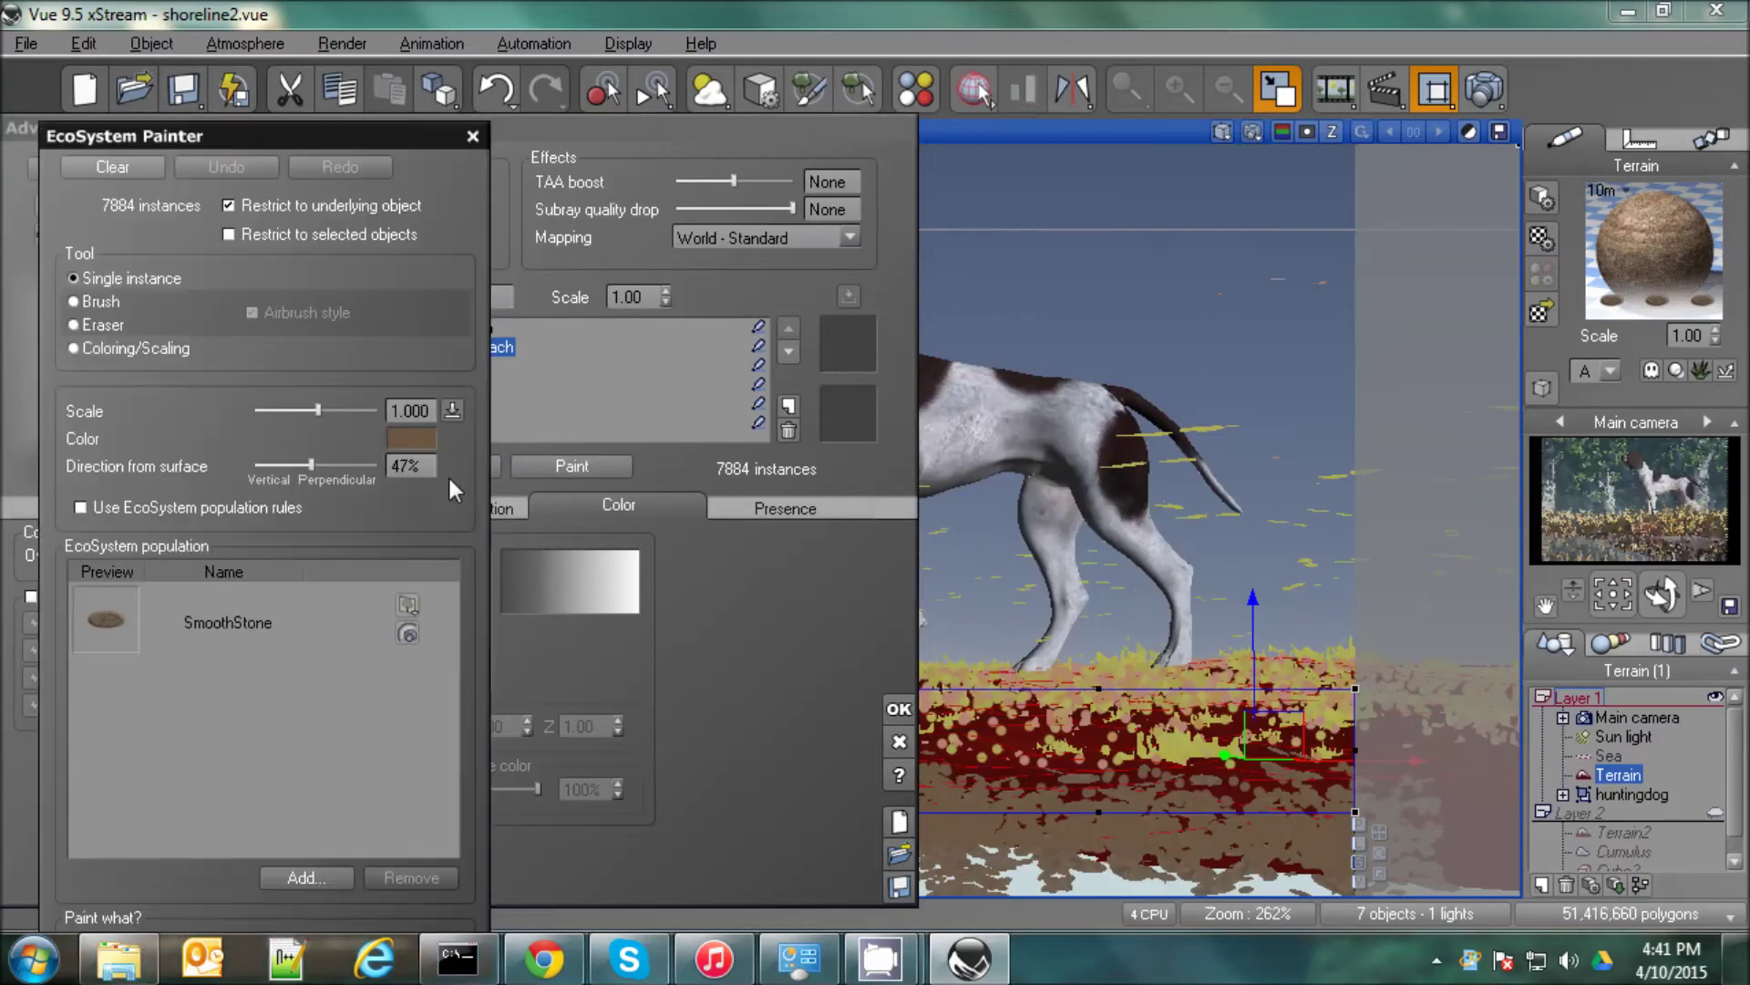
left_click(471, 137)
left_click(447, 365)
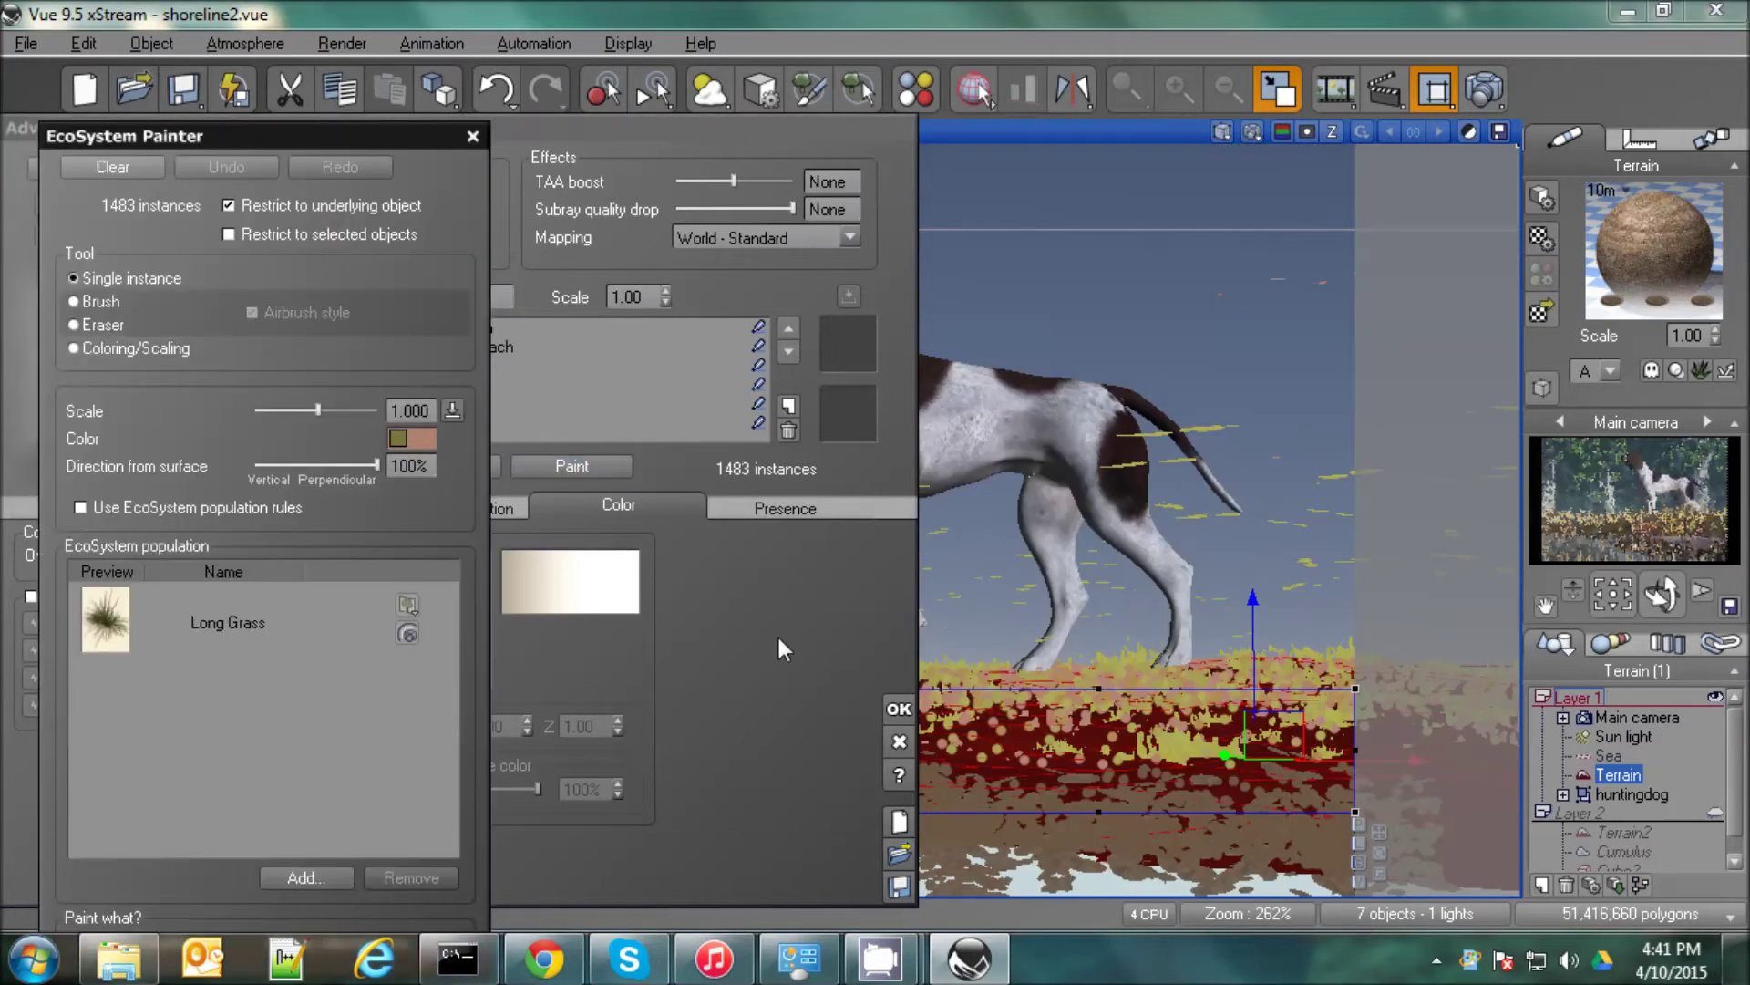
Place more single Long Grass instances lower on the slope near the stones within the render region, and close the material editor and painter.
left_click(1023, 795)
left_click(1030, 773)
left_click(1121, 789)
left_click(1094, 797)
left_click(1230, 807)
left_click(1238, 791)
left_click(1276, 782)
left_click(1316, 773)
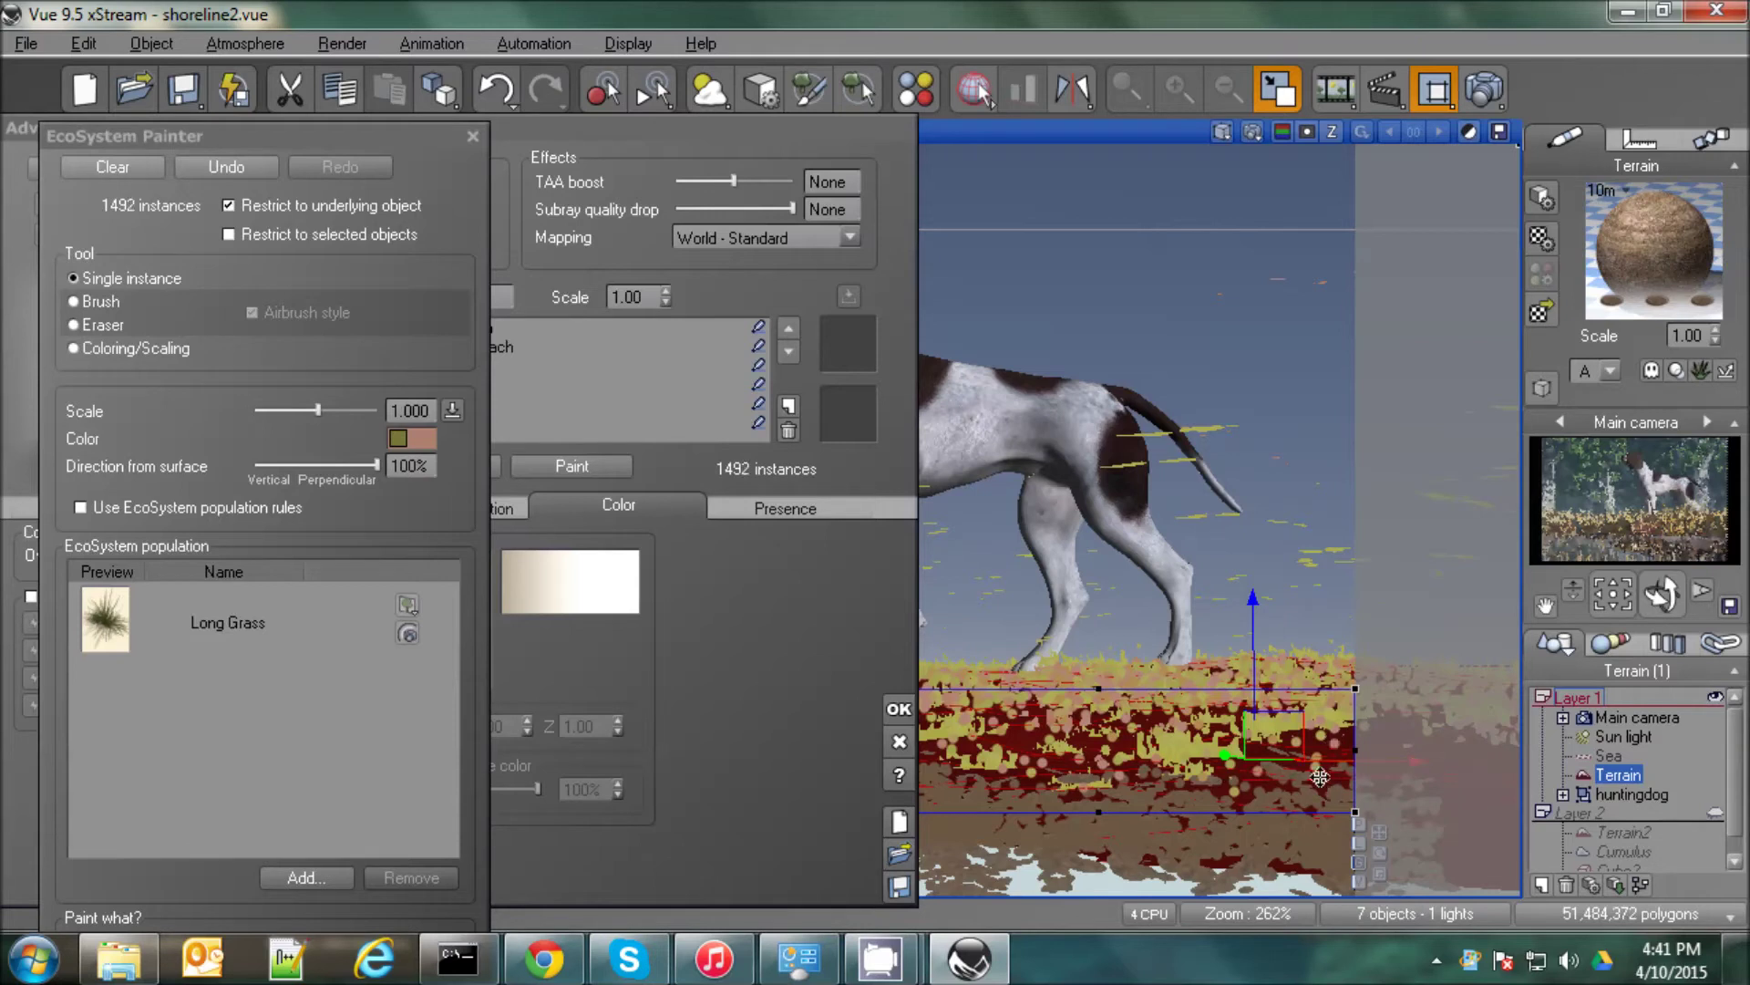
left_click(1024, 767)
left_click(992, 763)
left_click(938, 762)
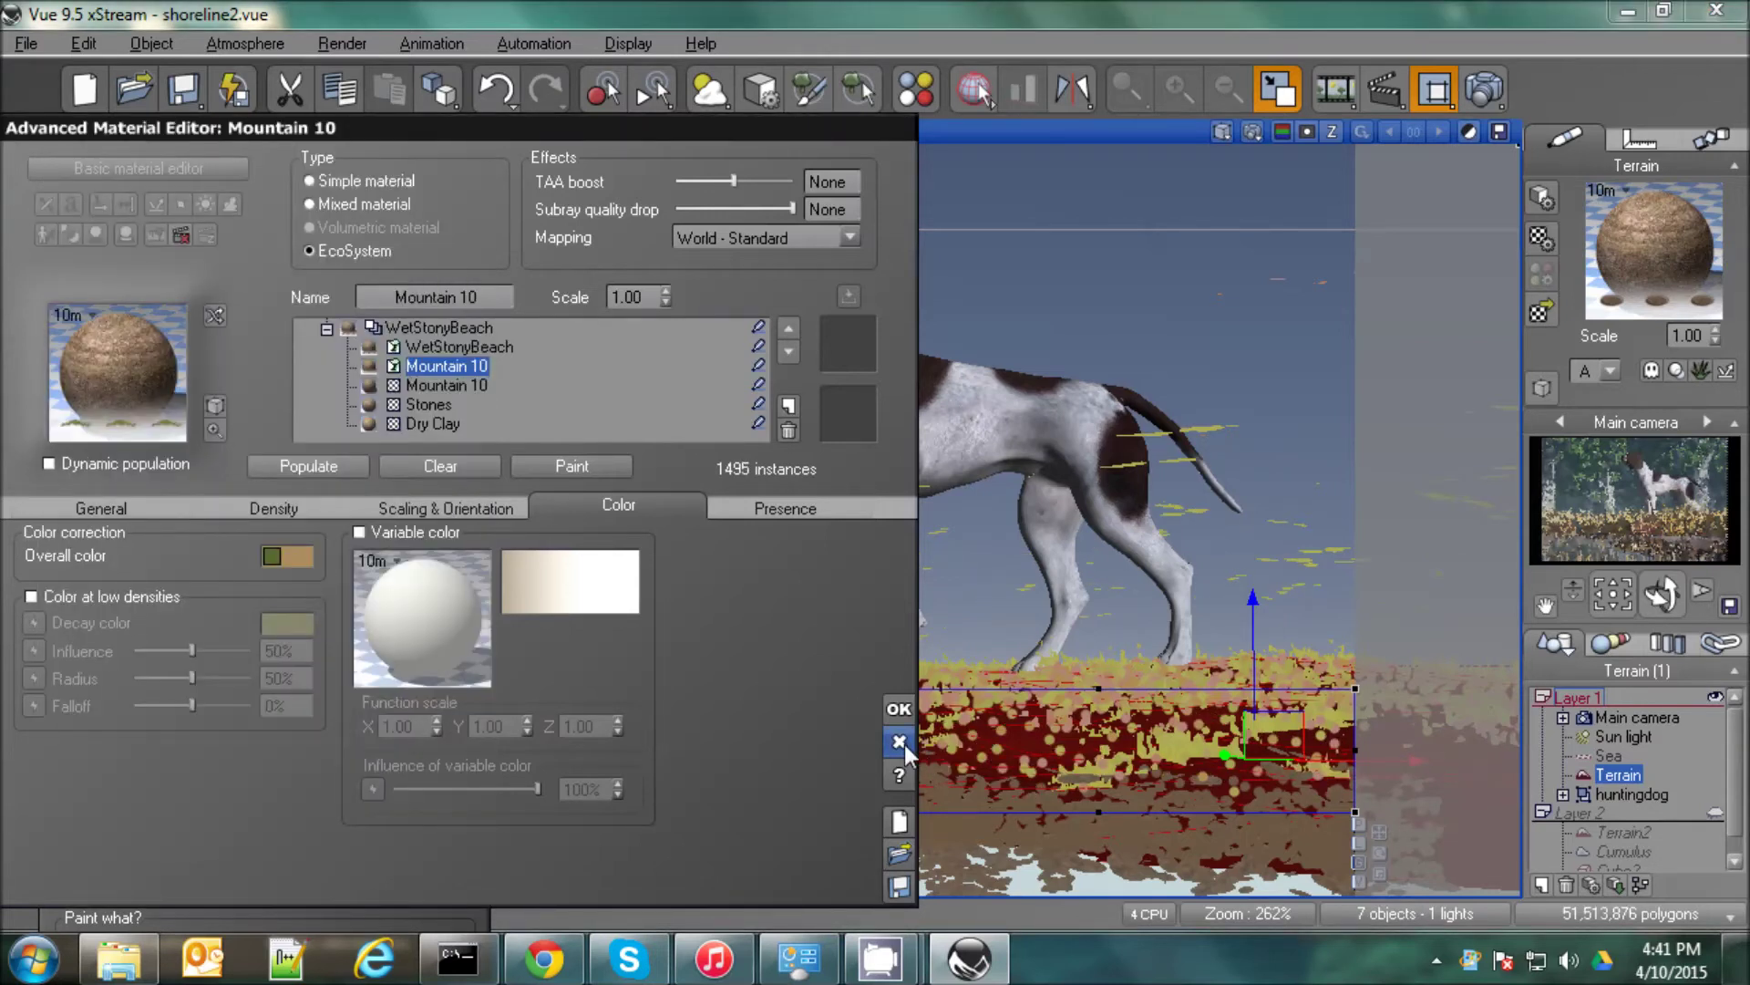
left_click(899, 741)
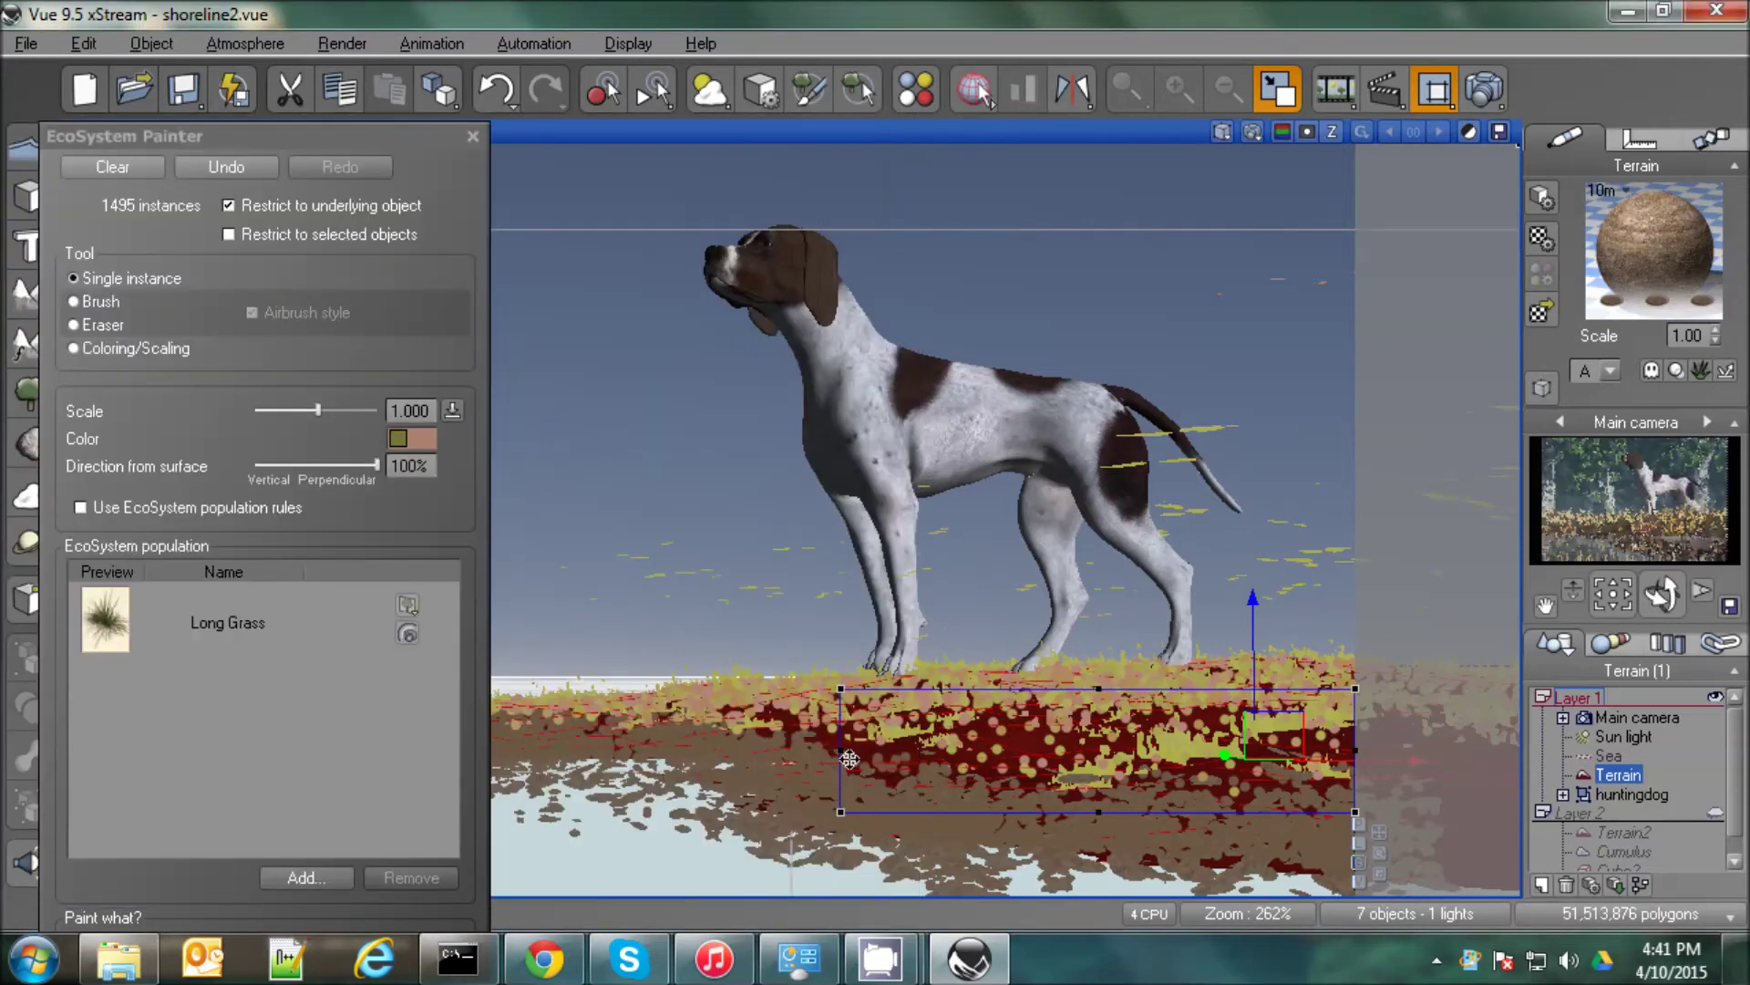
left_click(472, 136)
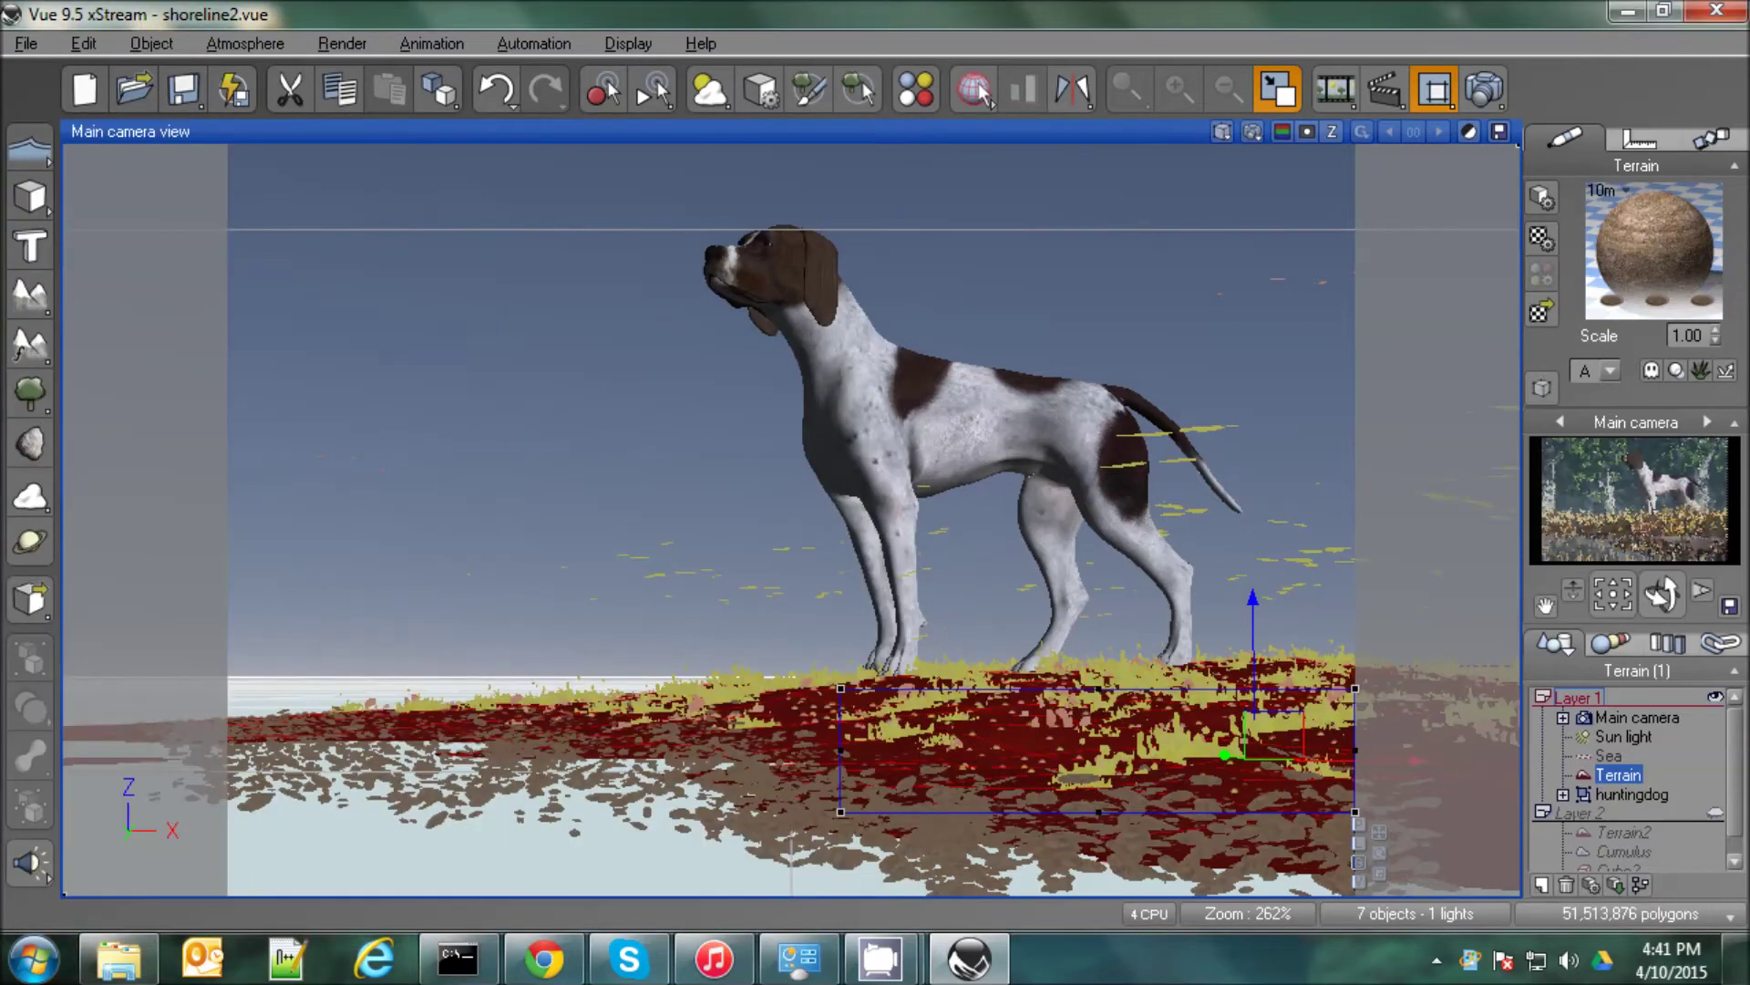
Render the selected region again, dismiss the post-render options and turn off region rendering.
left_click(1484, 89)
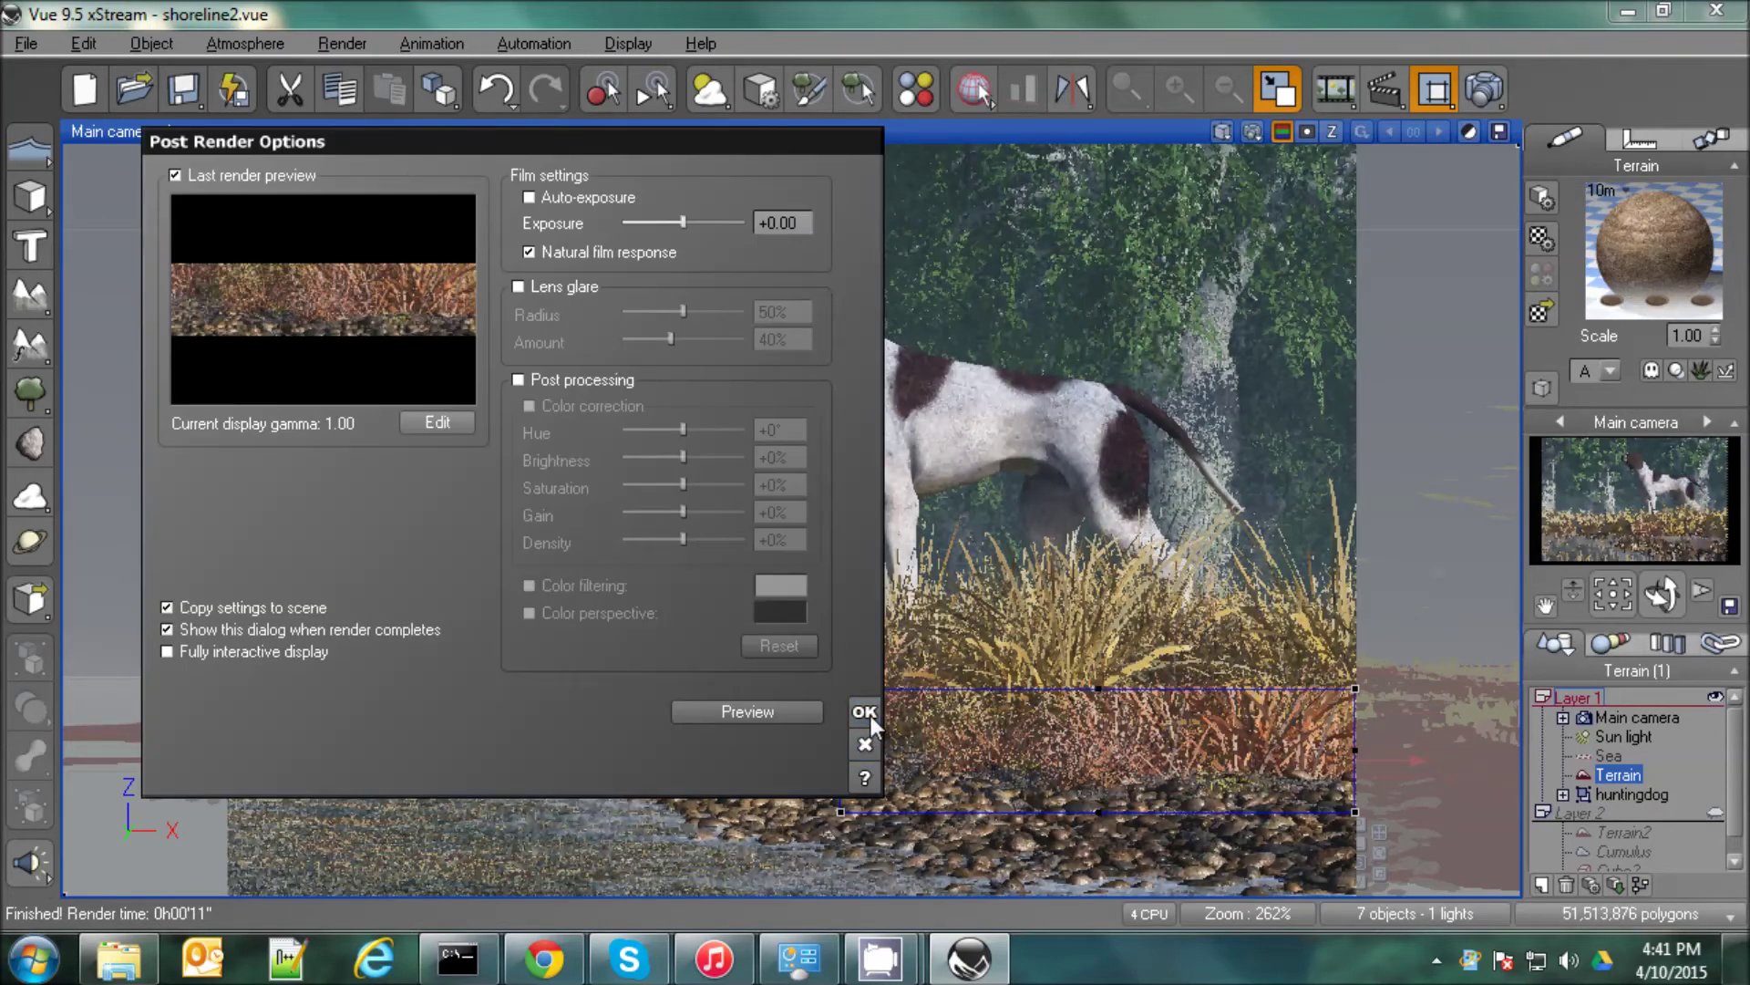
left_click(865, 744)
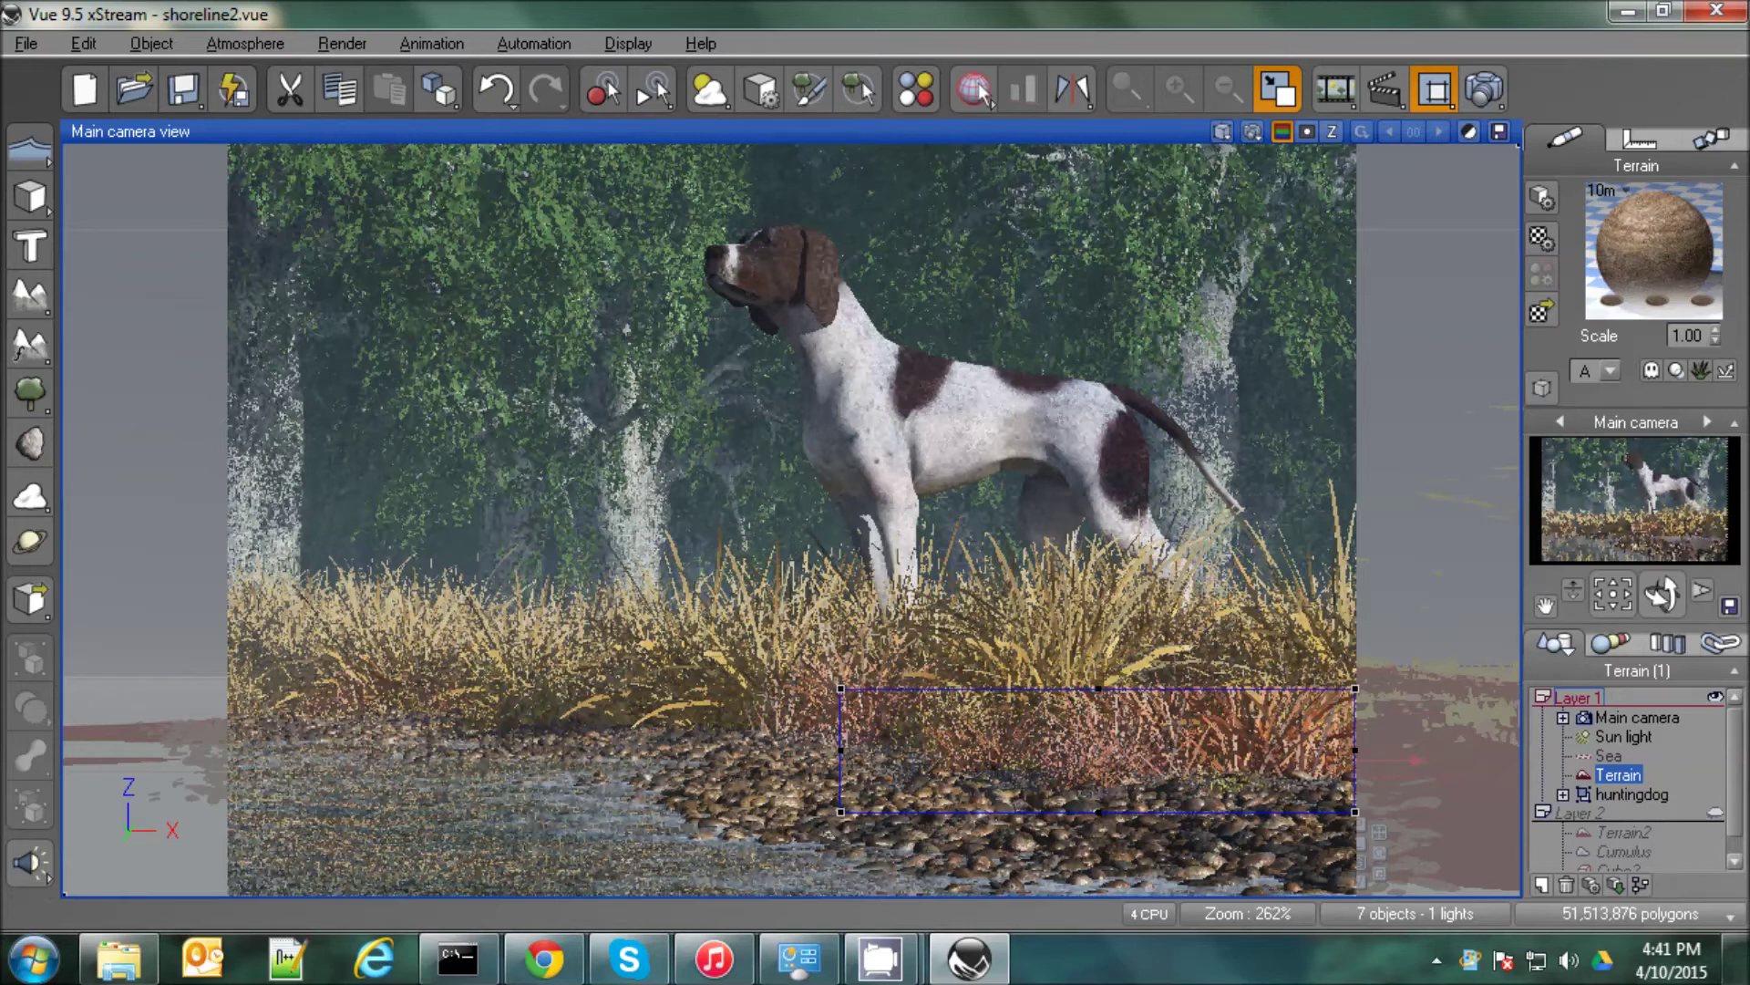
left_click(1436, 93)
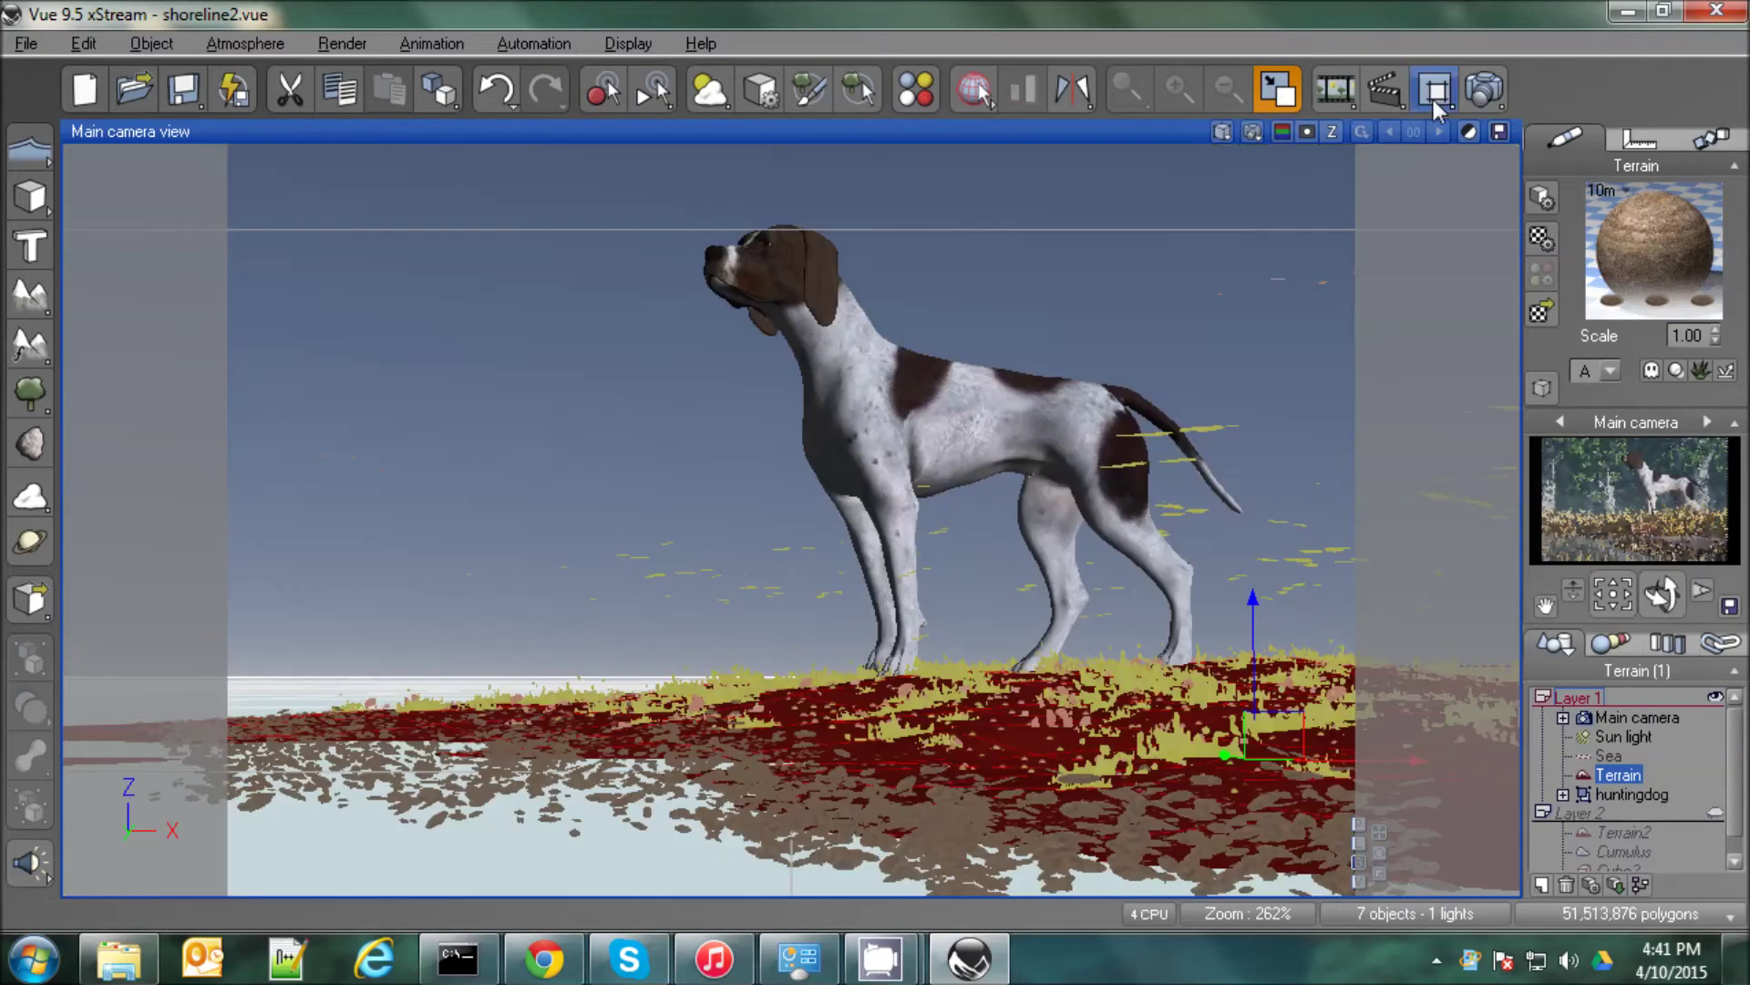
Set the render to Final quality, rendered to screen at 5200 x 3467 pixels, and start it.
left_click(1491, 98)
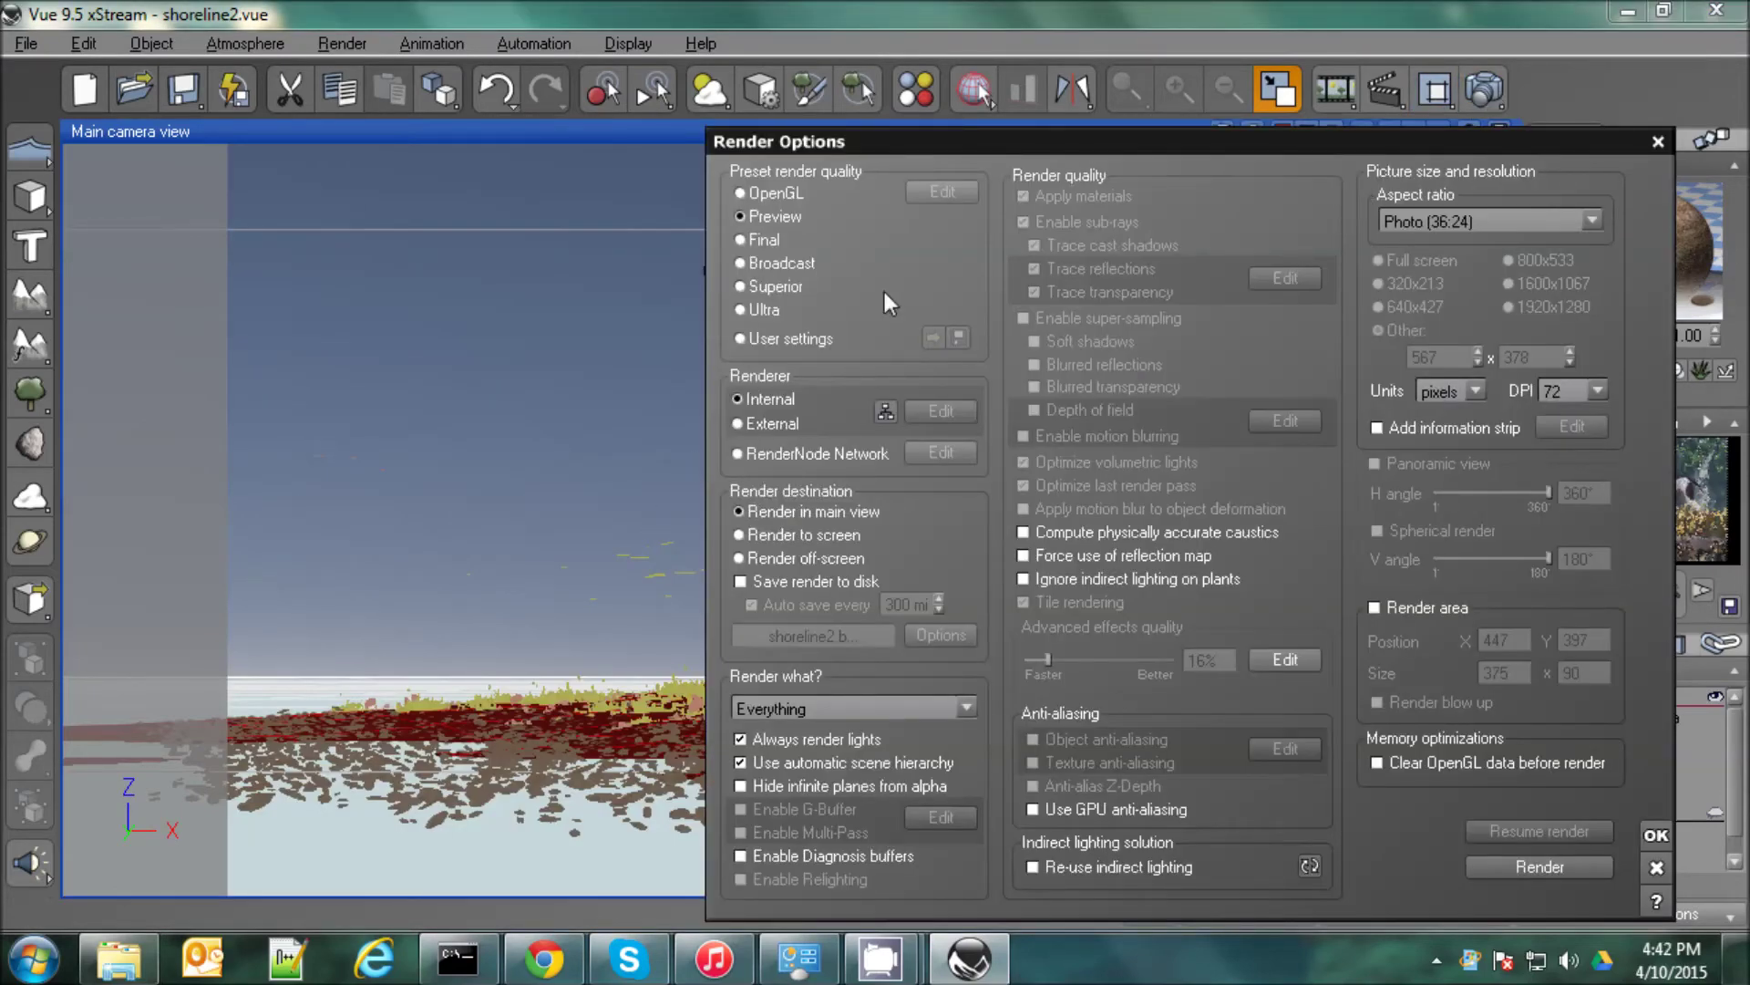
left_click(743, 240)
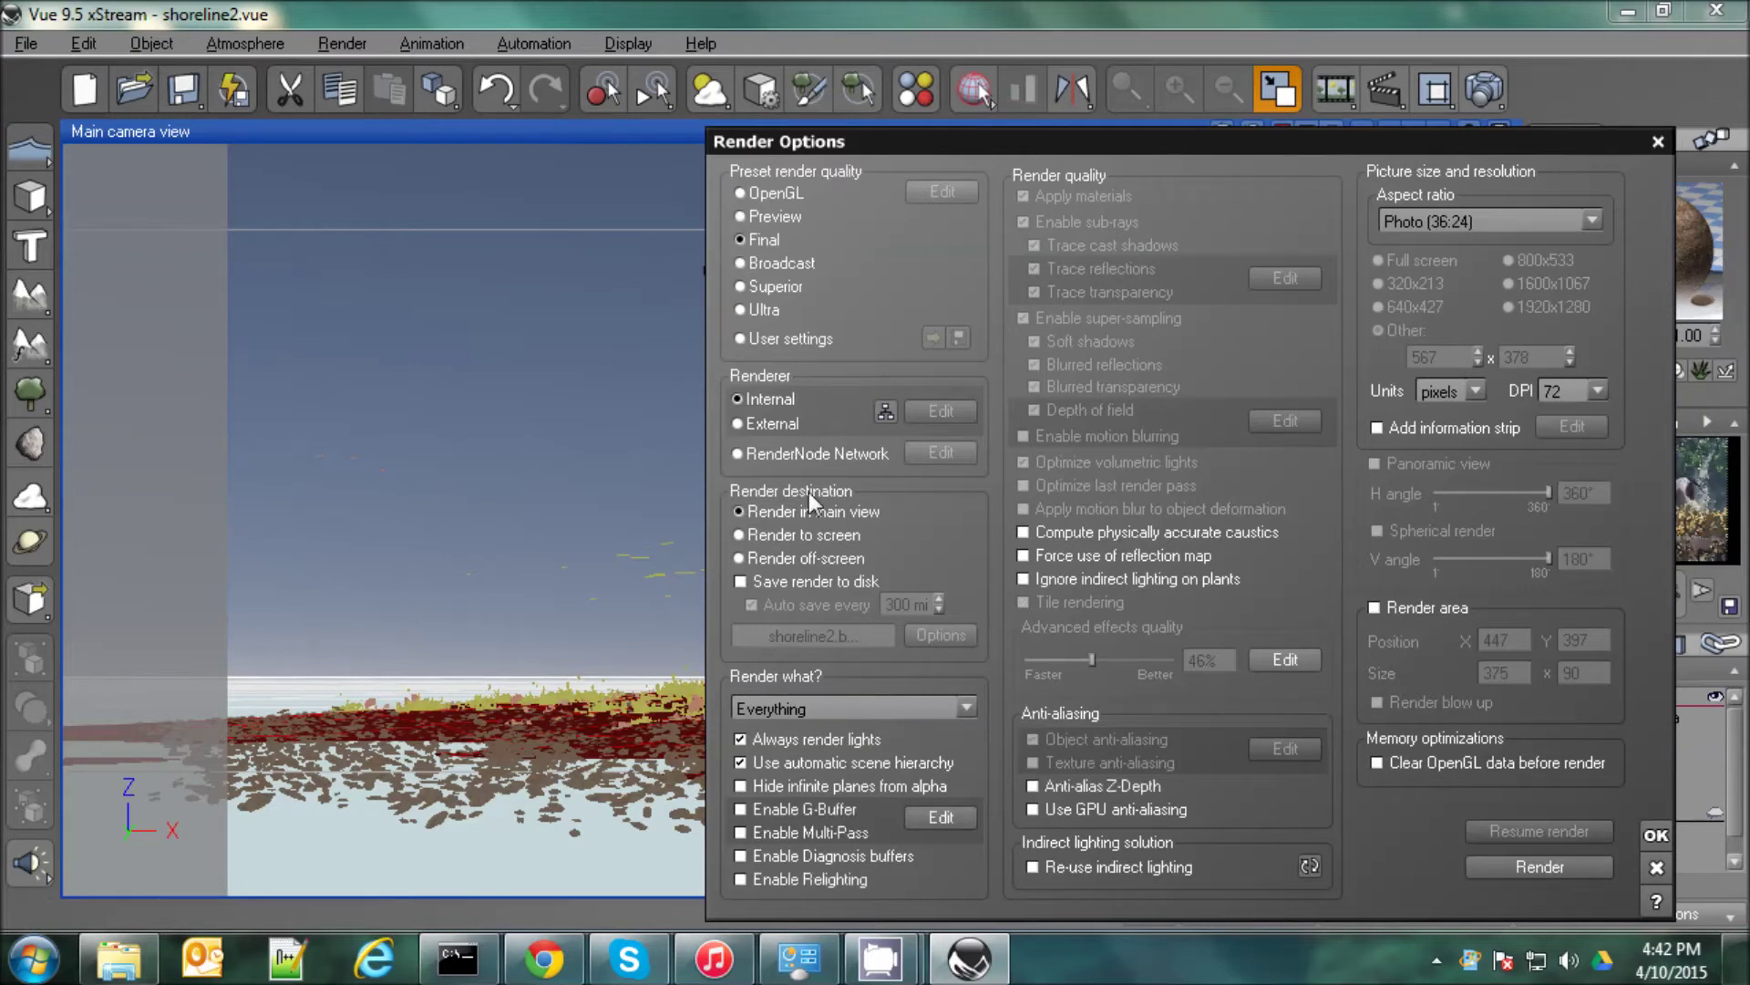
left_click(741, 536)
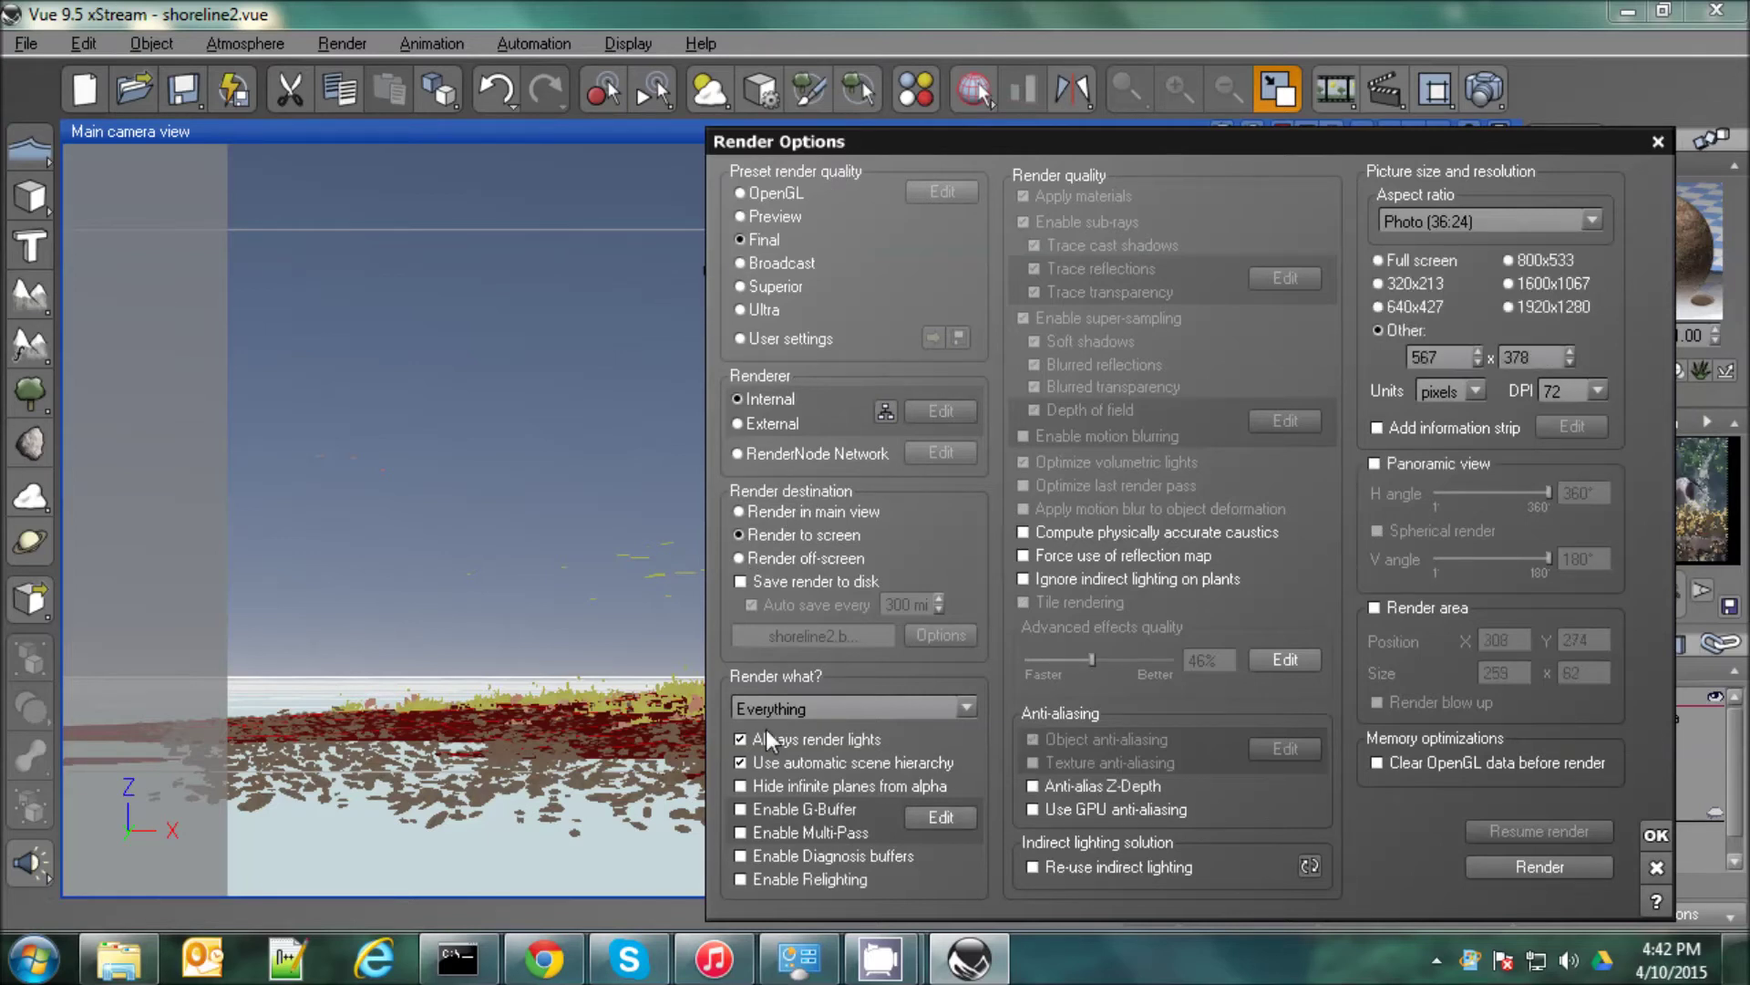
double_click(1433, 357)
type("5200")
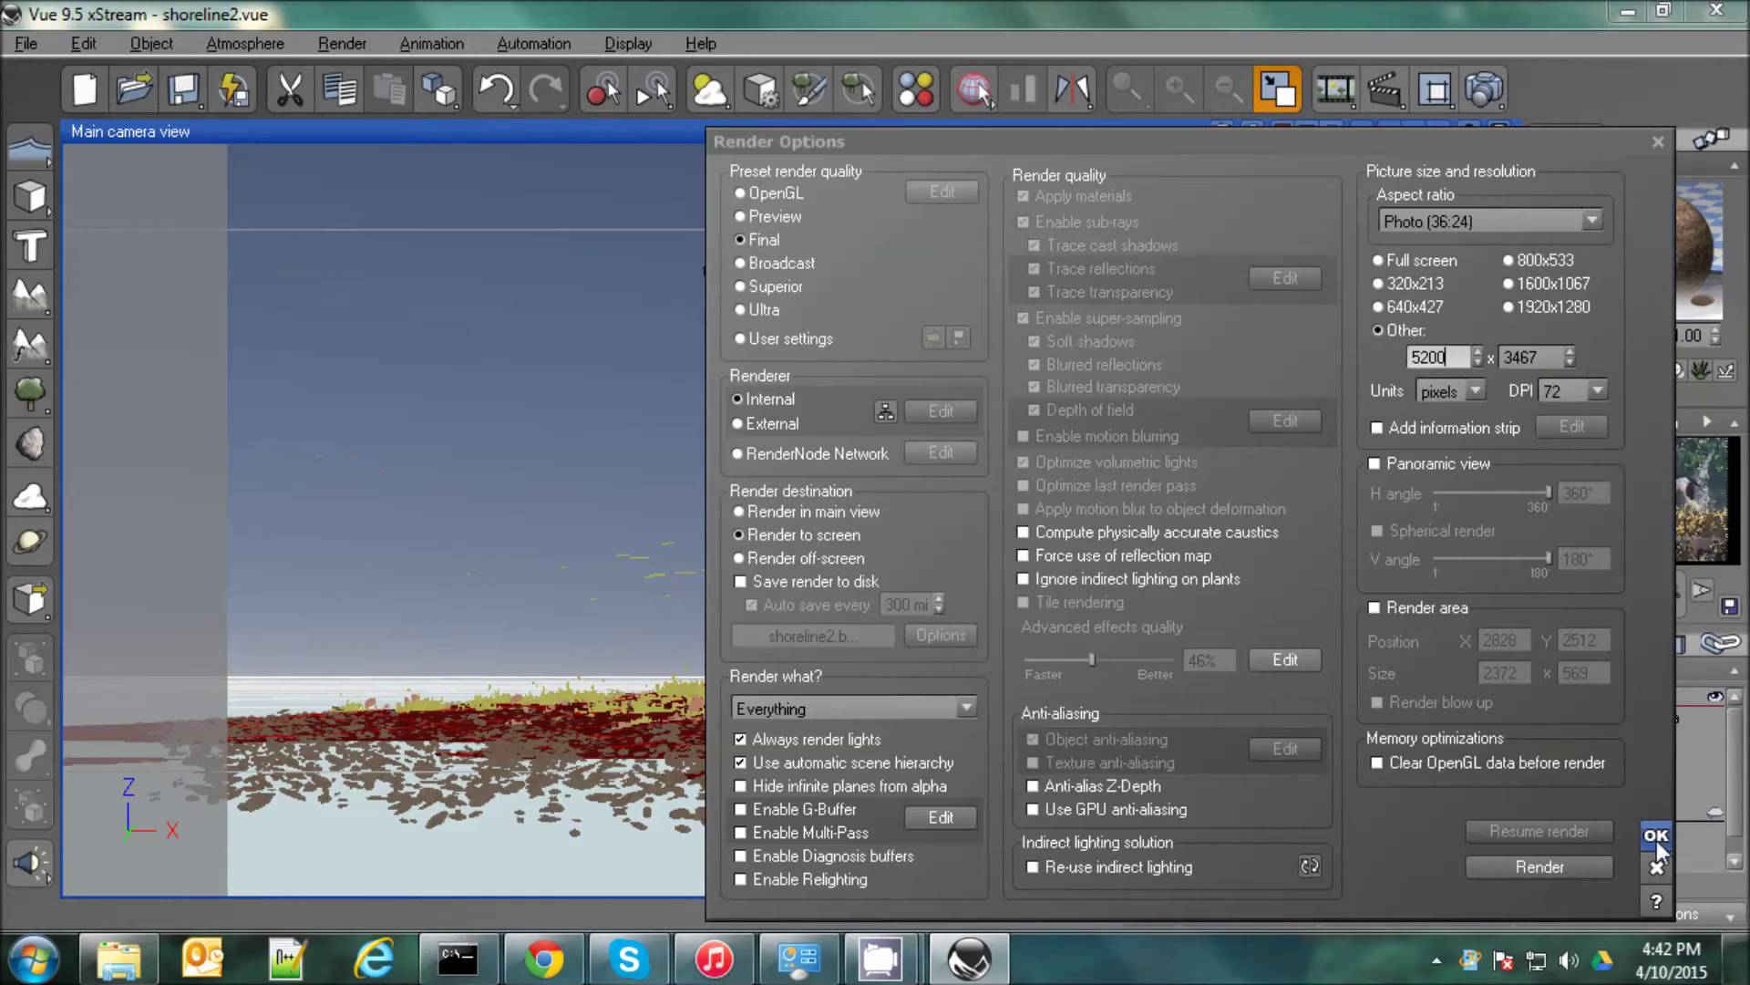
left_click(1540, 867)
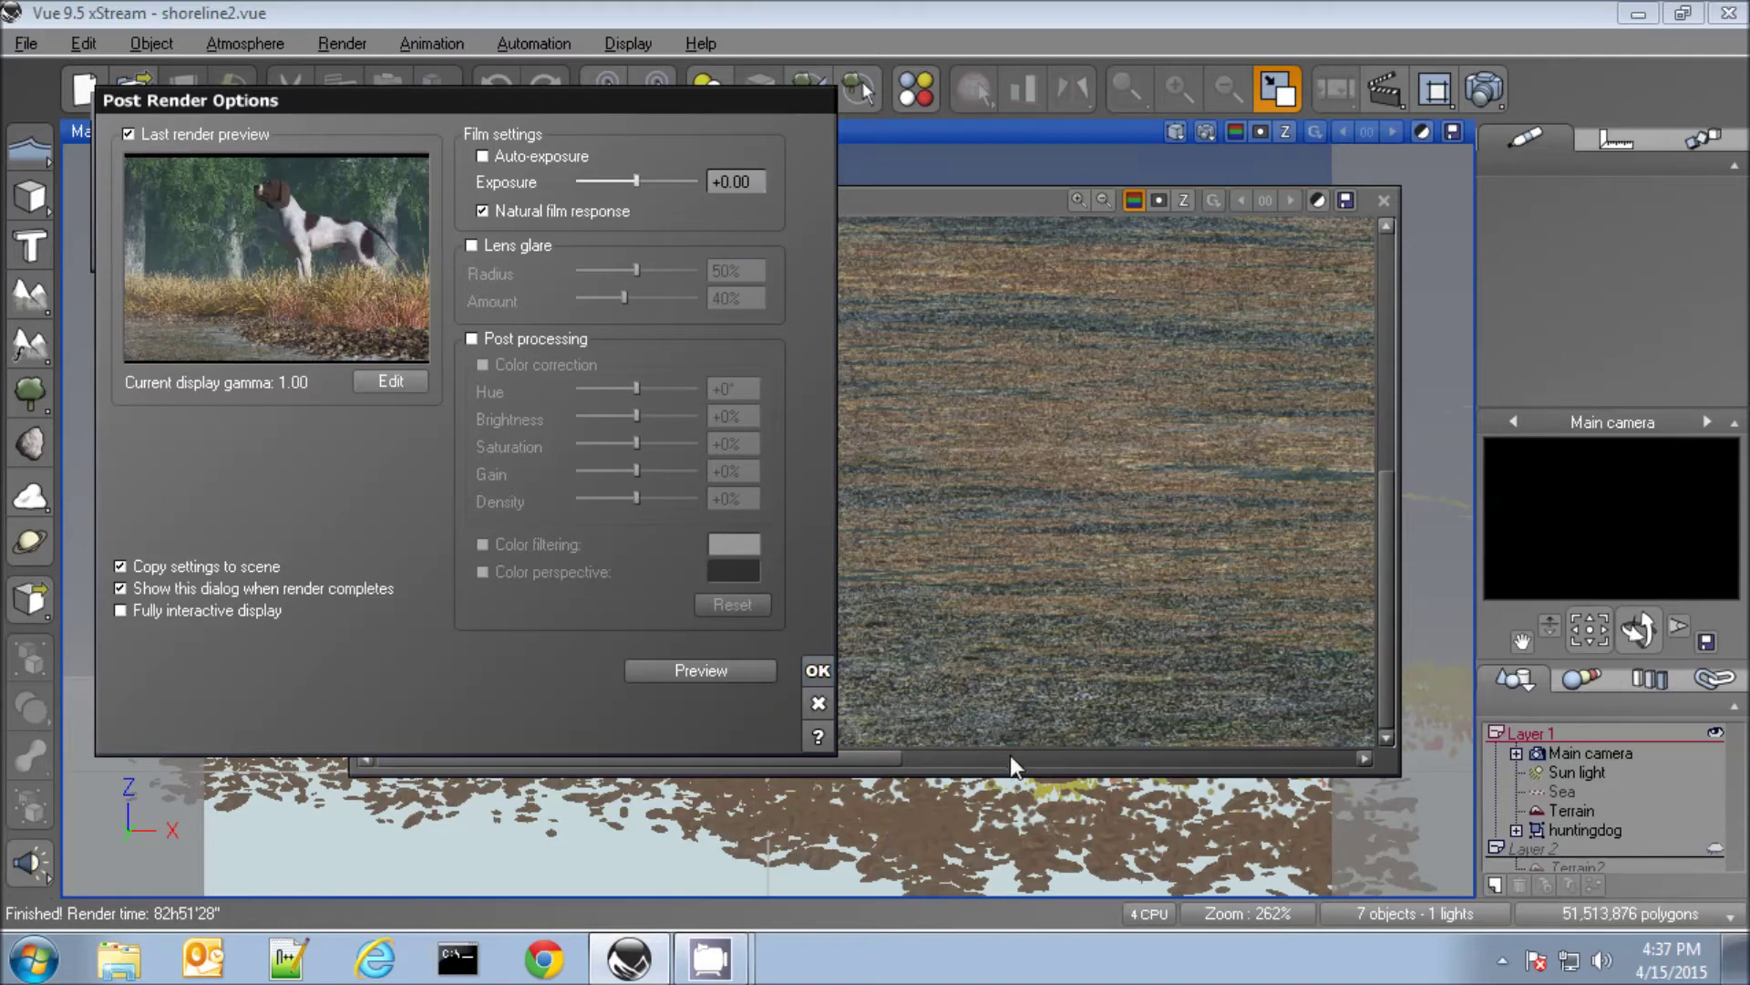
Dismiss the post-render options and save the finished color render to the desktop as shoreline2.bmp, overwriting the existing file.
key("Escape")
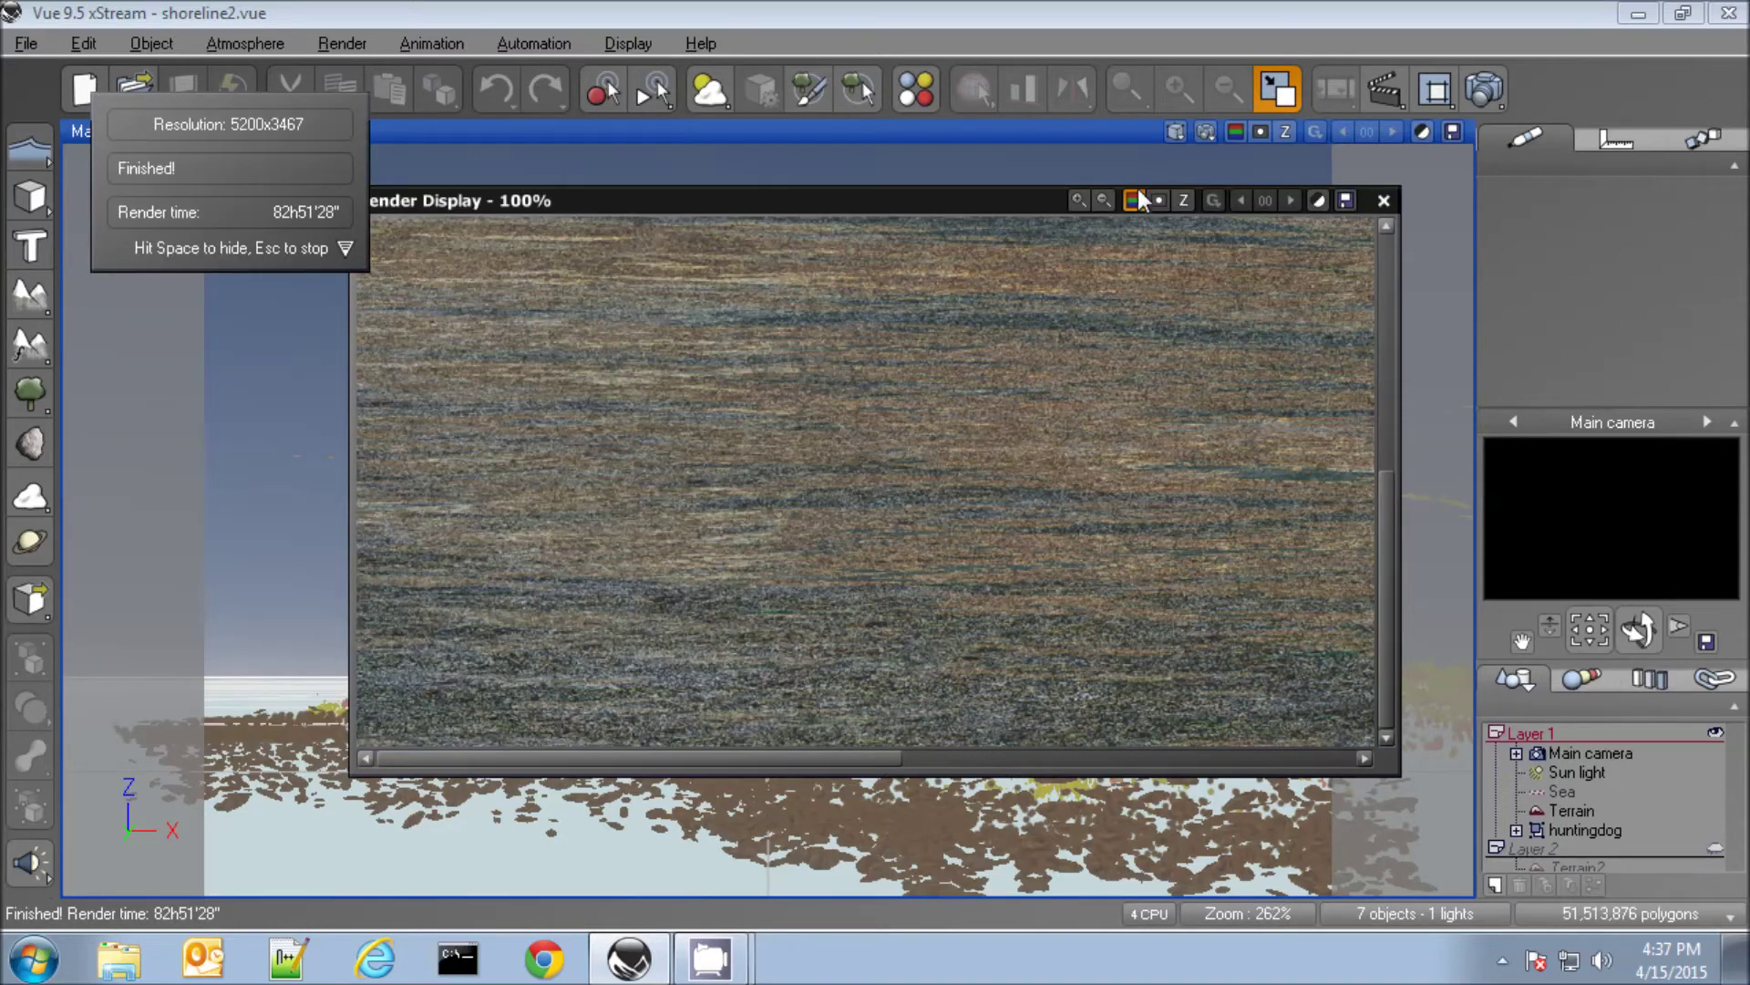
left_click(1348, 202)
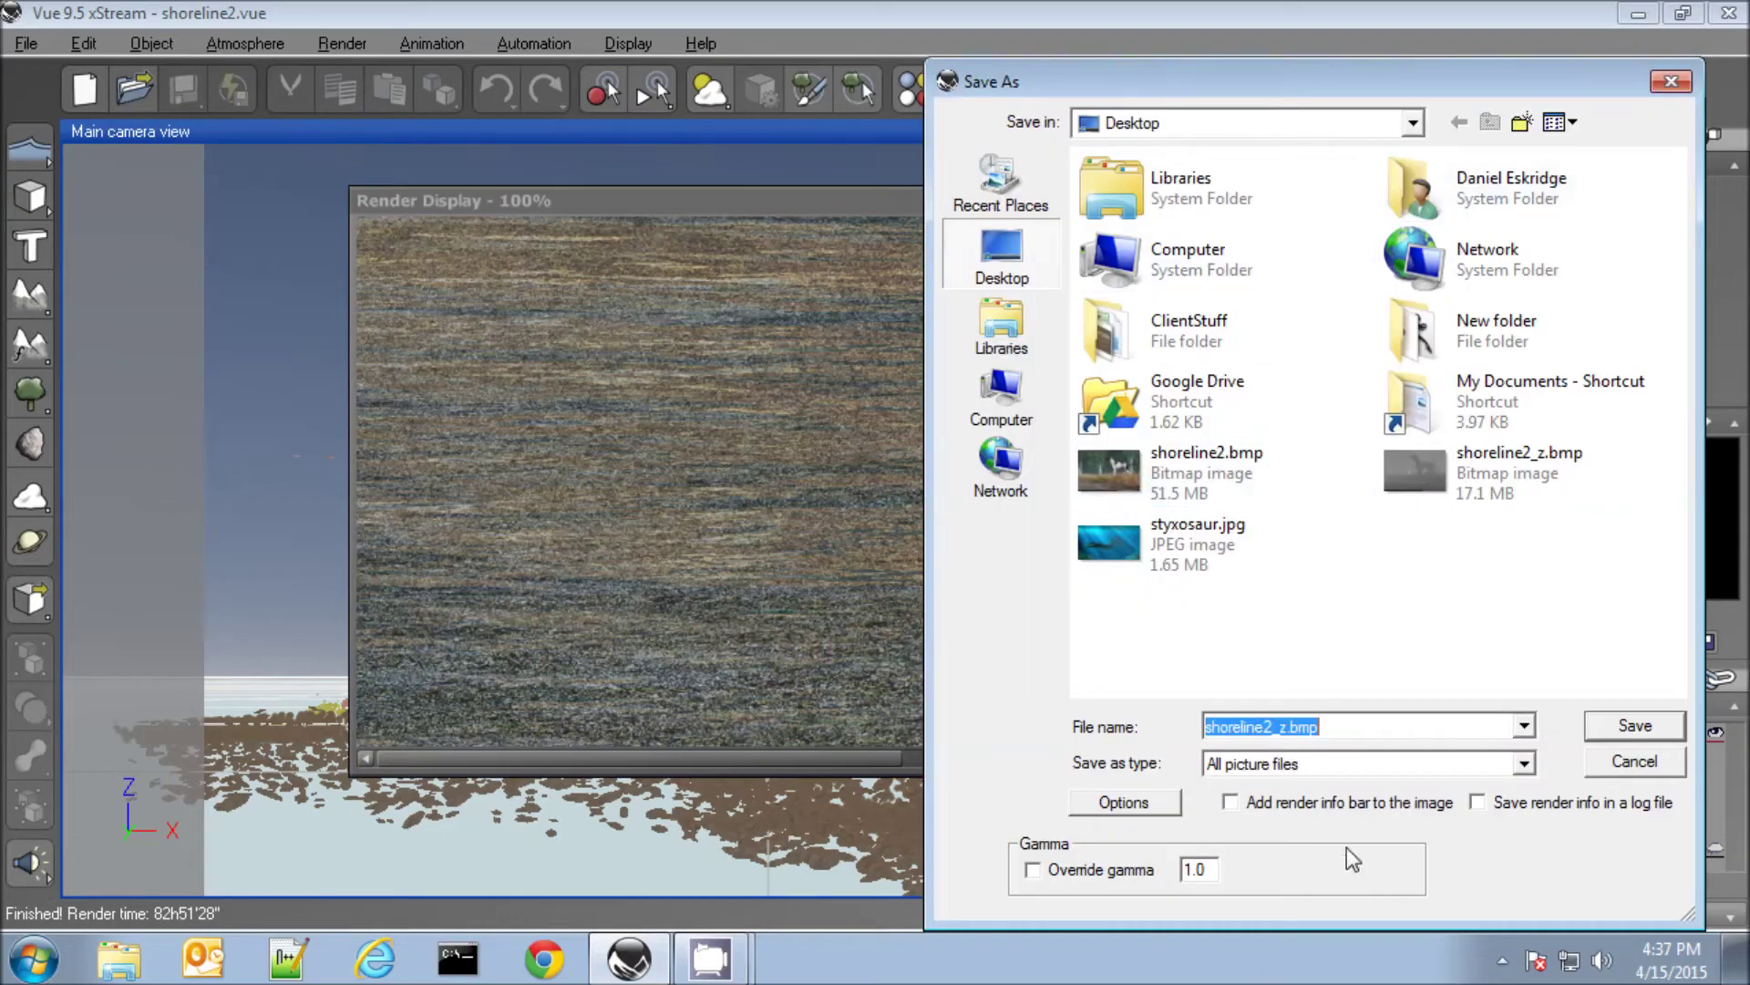
left_click(1212, 488)
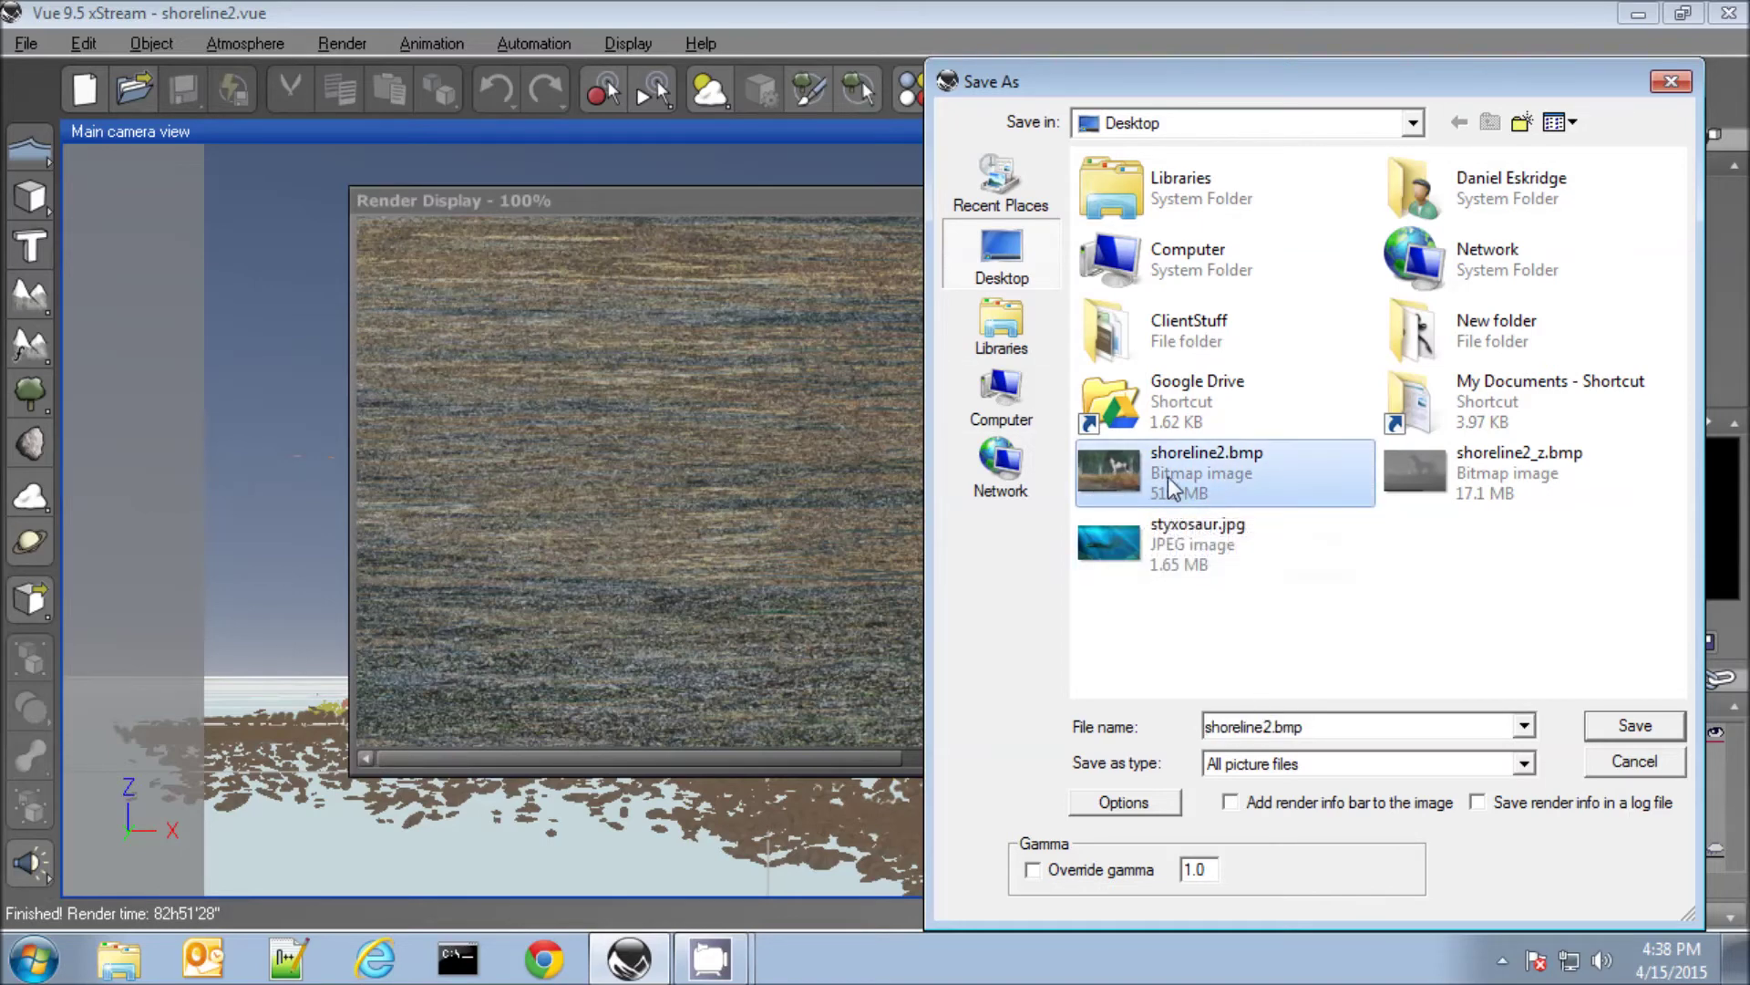
mouse_move(1168, 472)
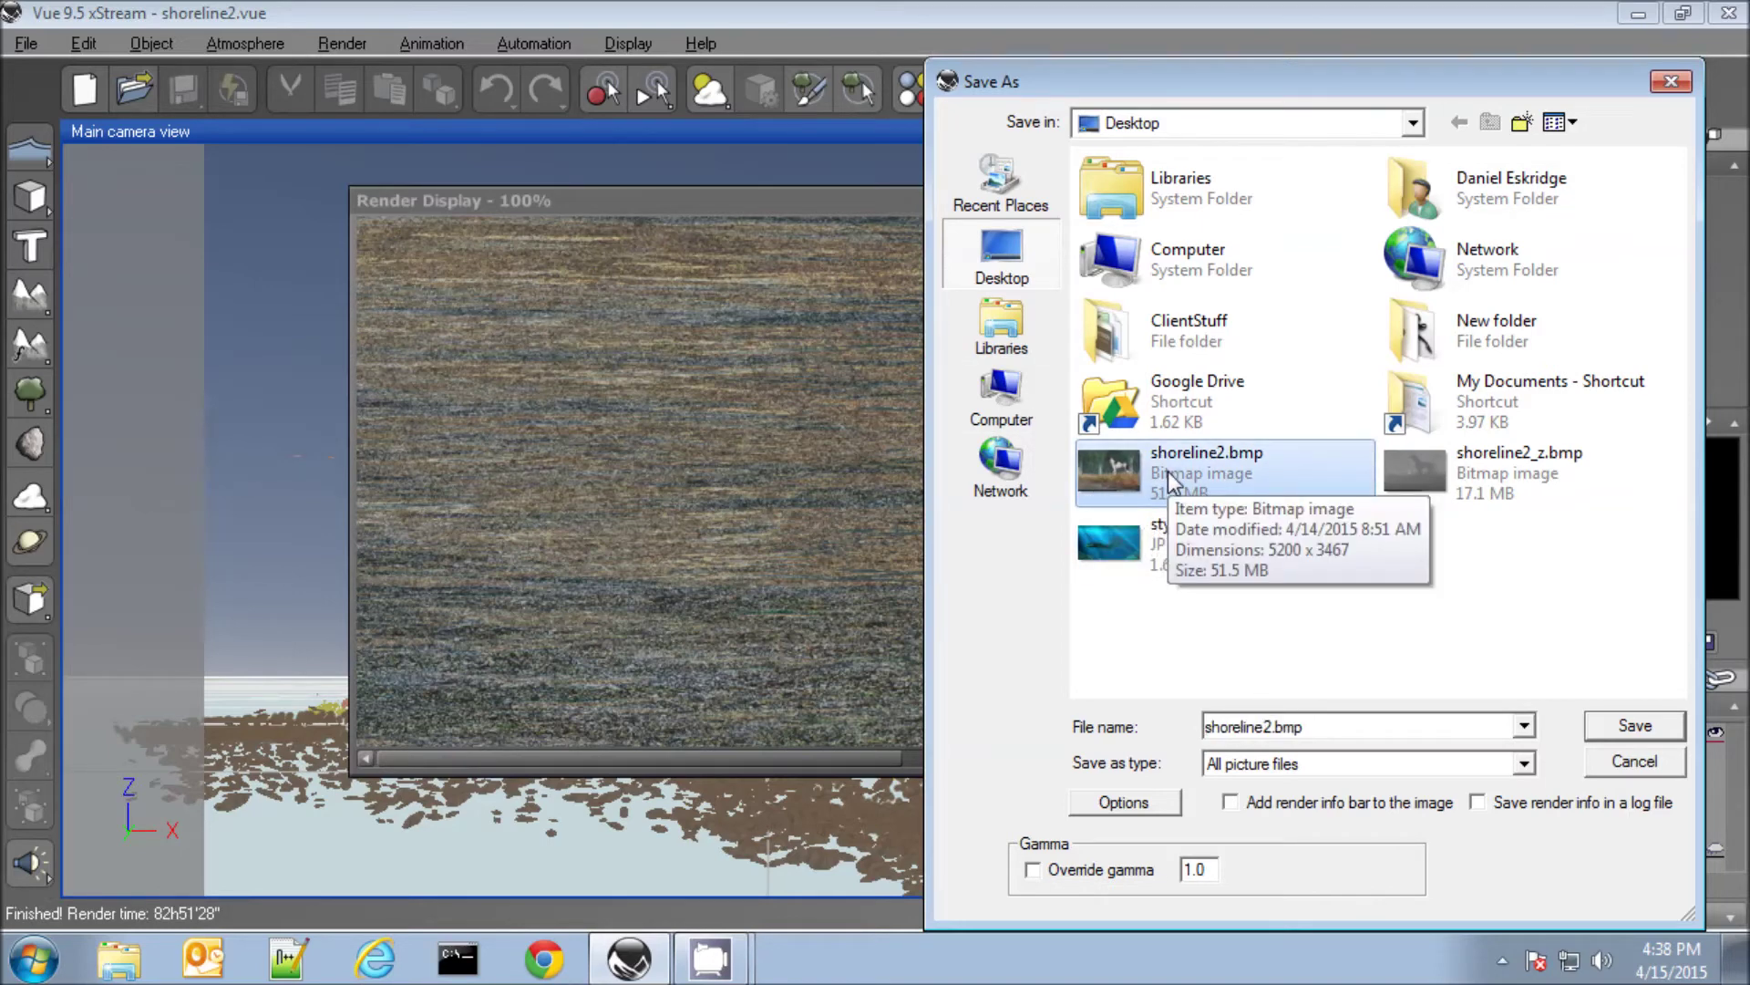
double_click(1192, 483)
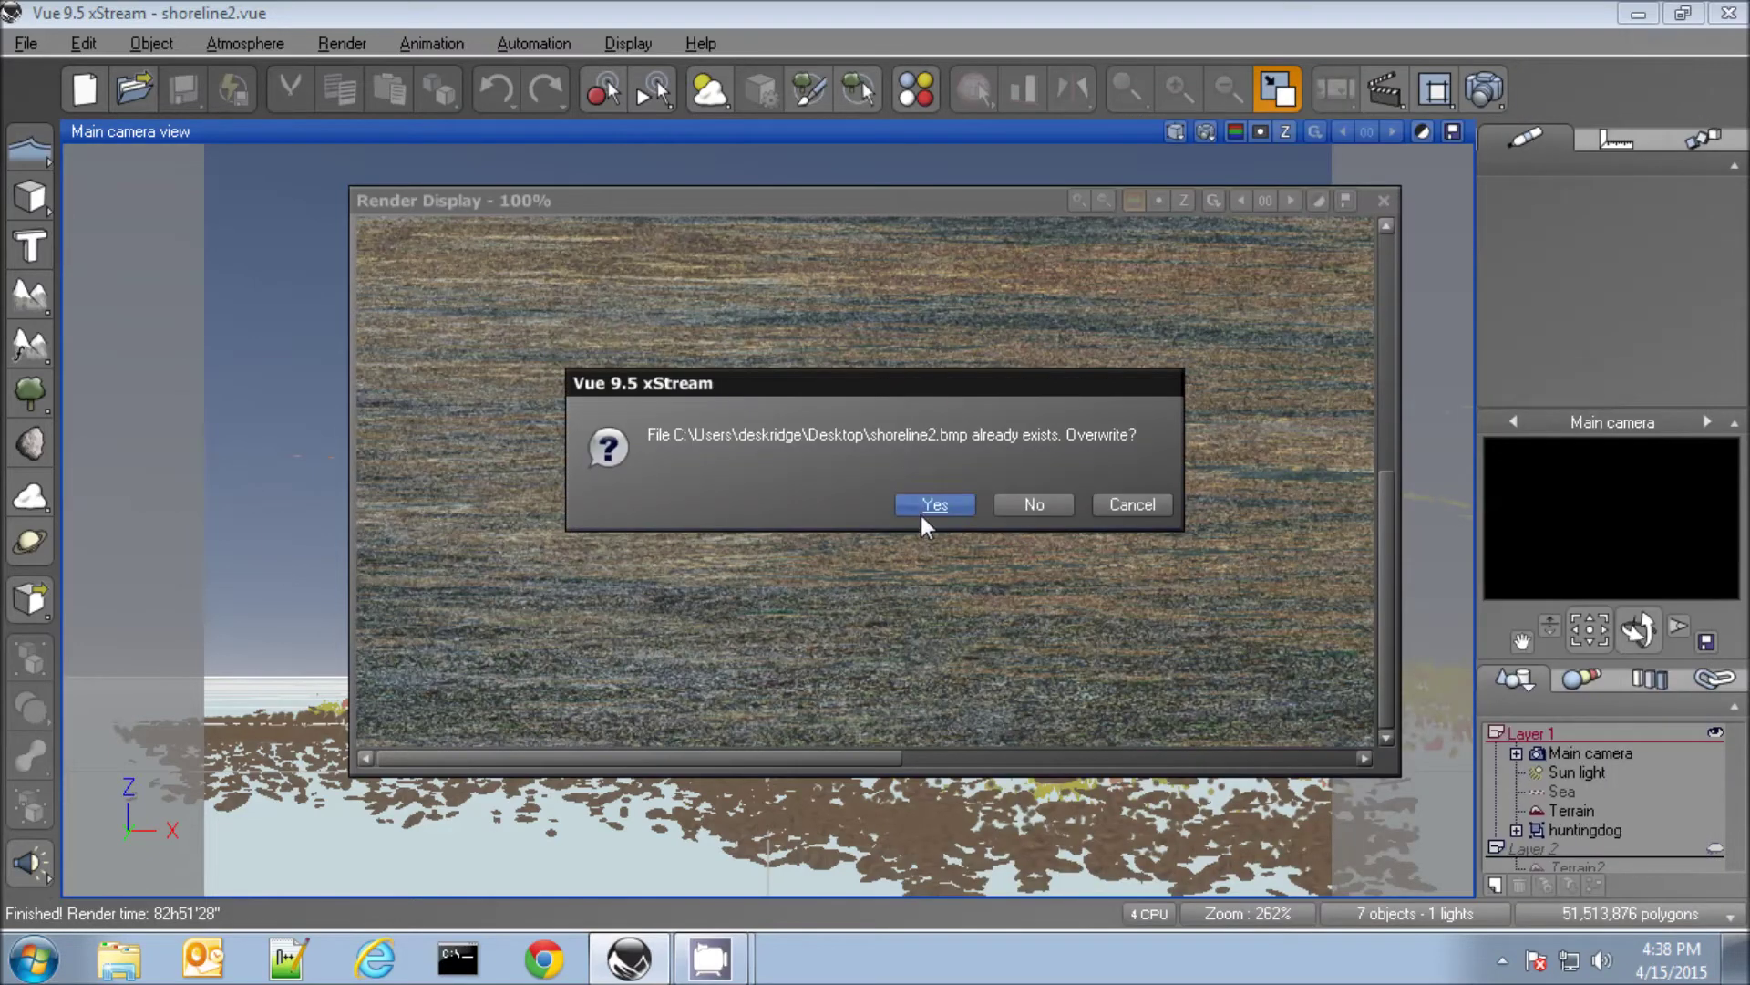
left_click(922, 509)
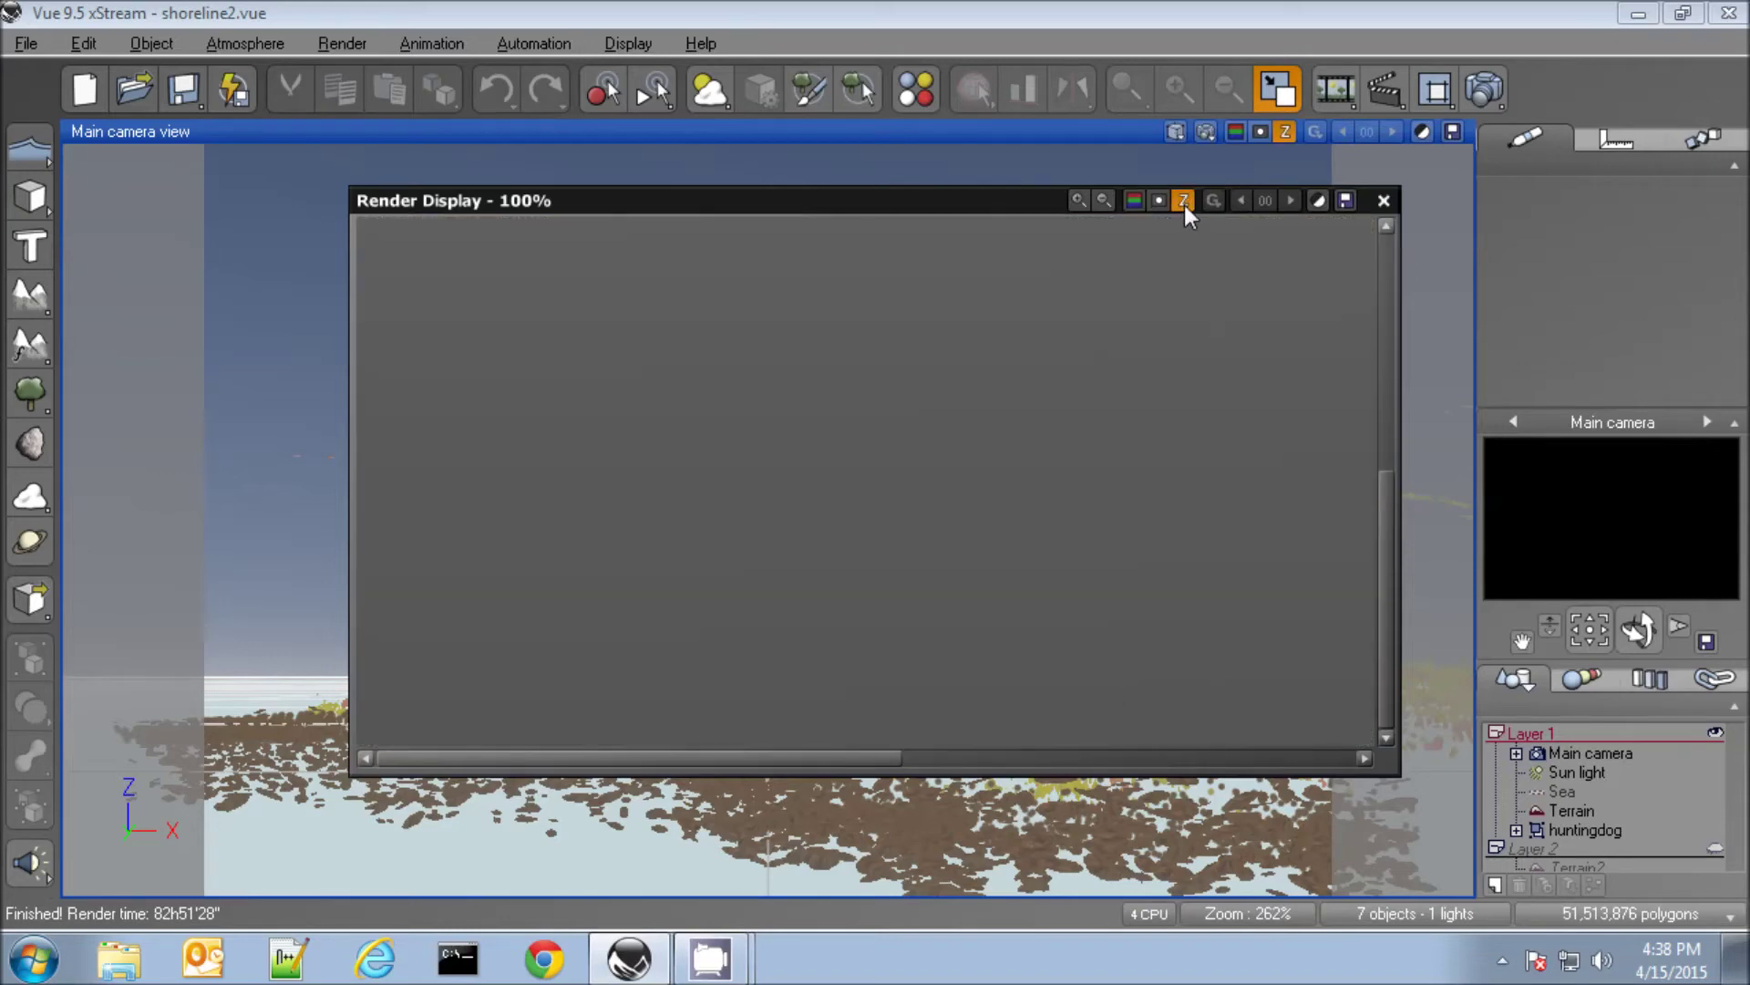
Display the render's depth channel and save it to the desktop as shoreline2_z.bmp, overwriting the existing file.
left_click_drag(1387, 649, 1386, 547)
left_click_drag(822, 759, 964, 770)
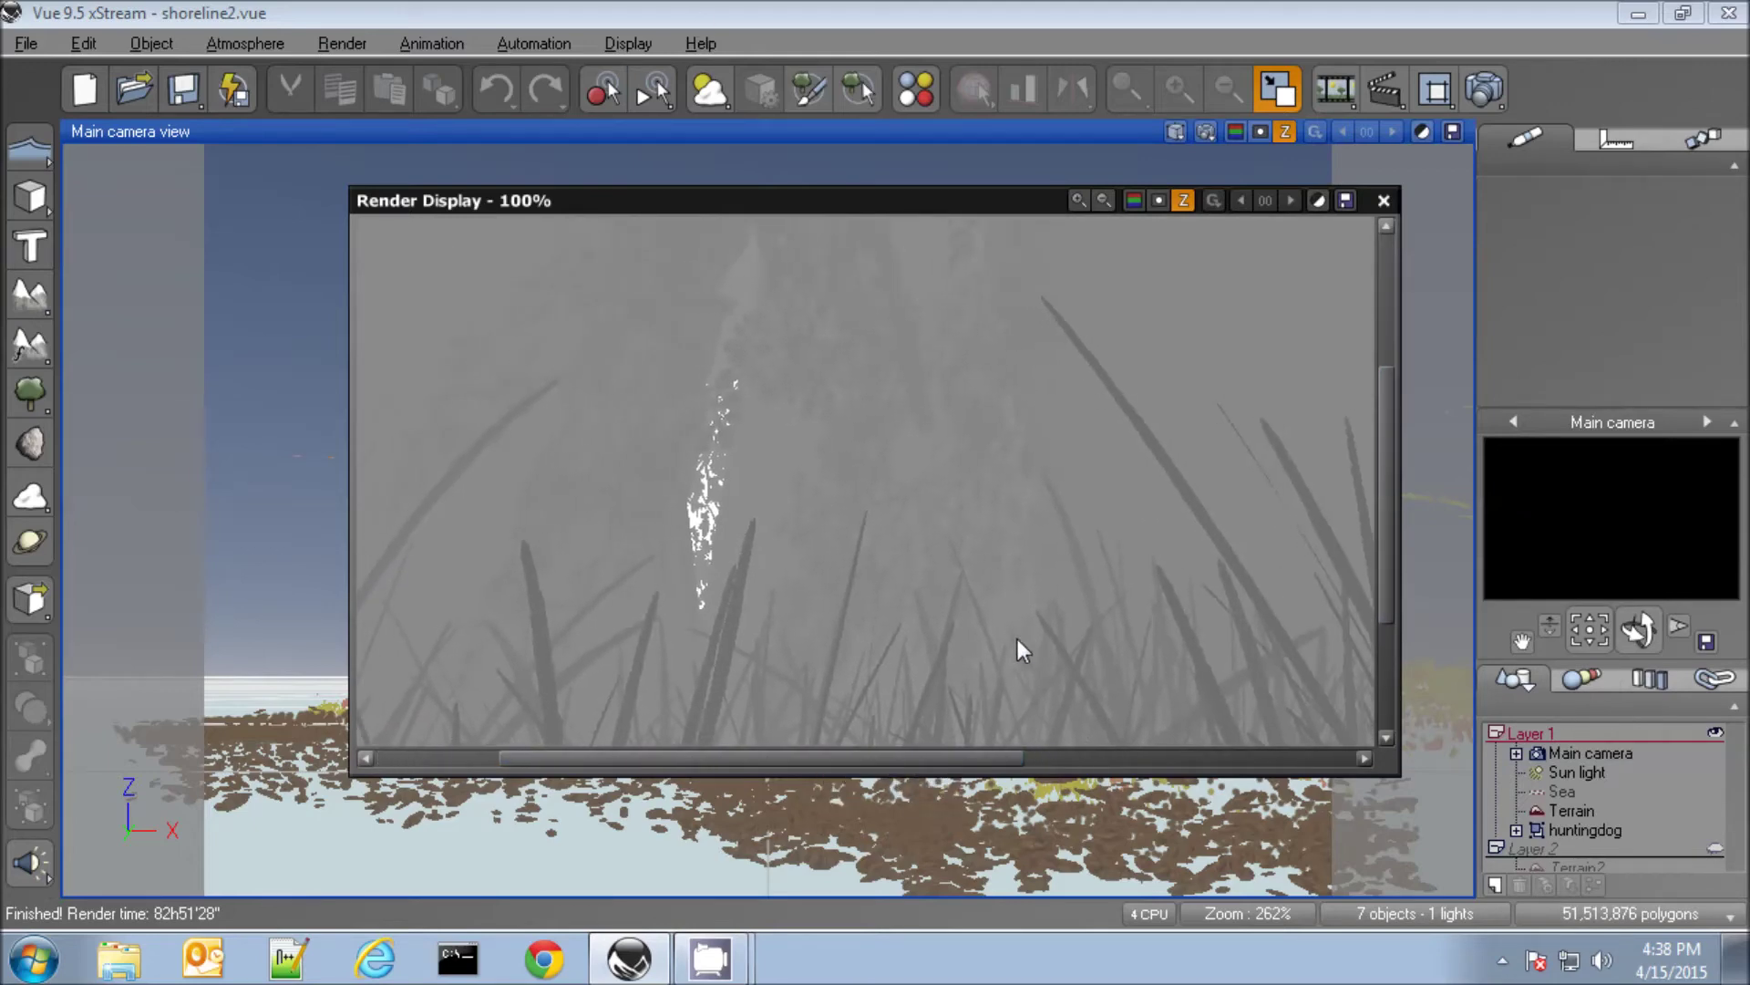
left_click(1104, 203)
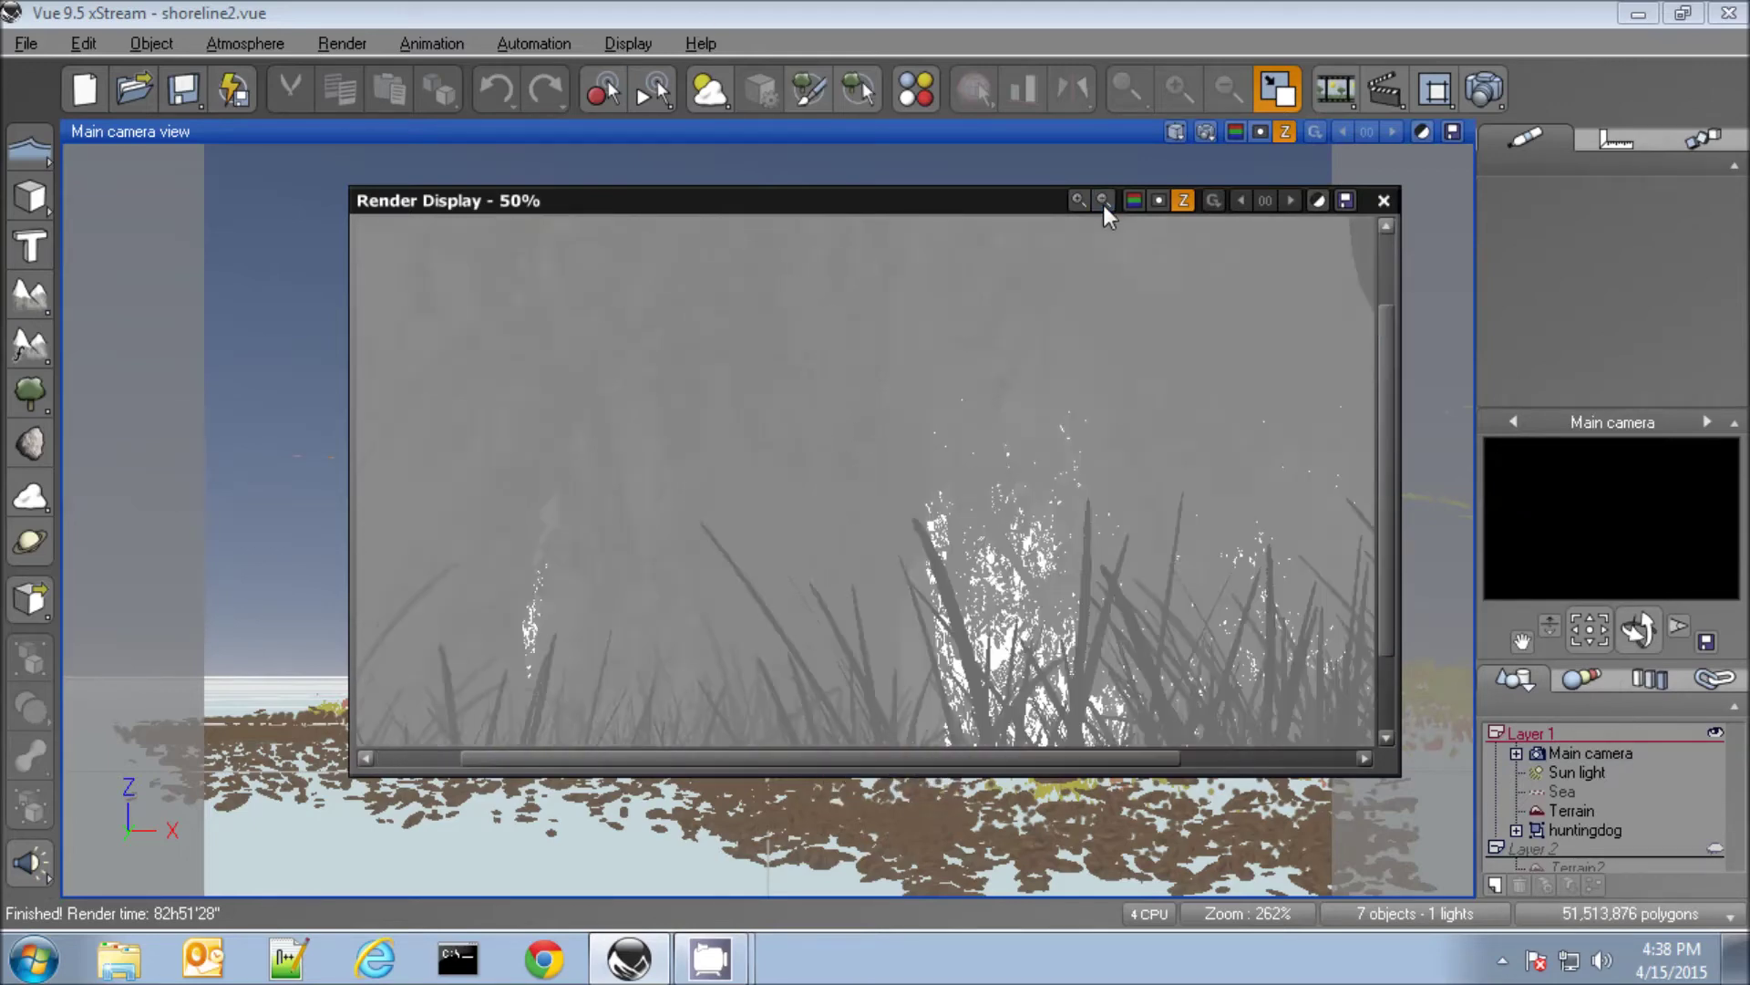
left_click(1103, 203)
left_click(1104, 203)
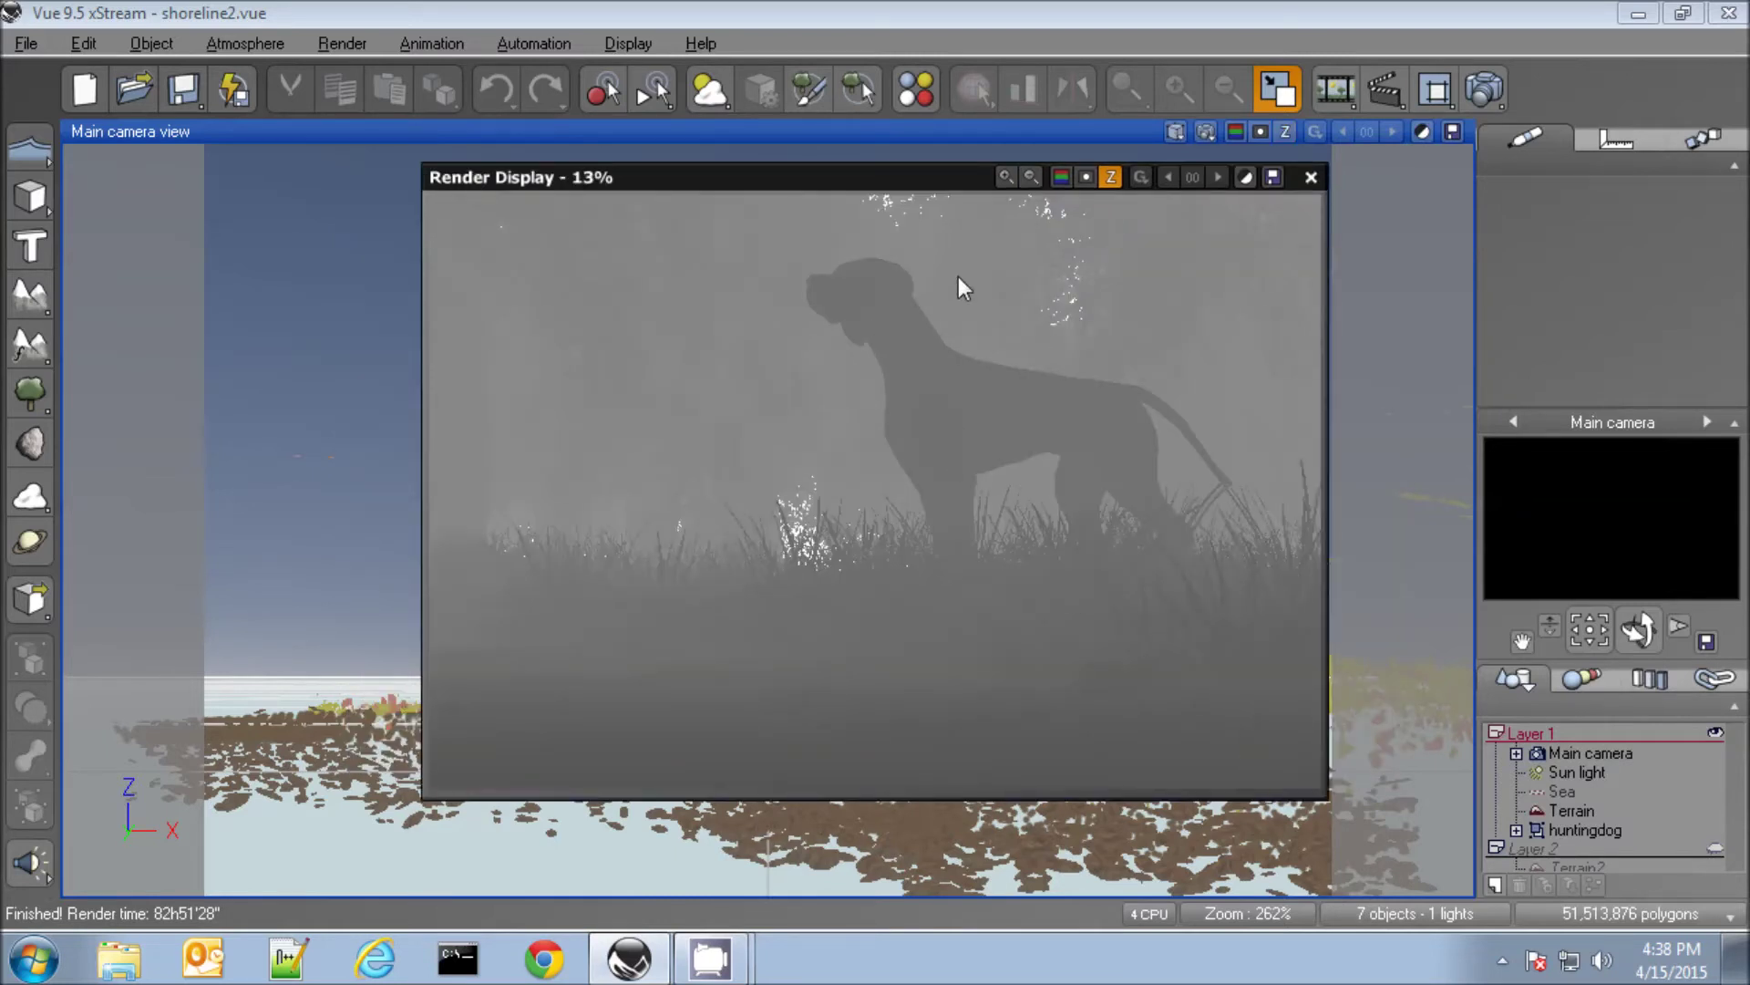
left_click(1272, 179)
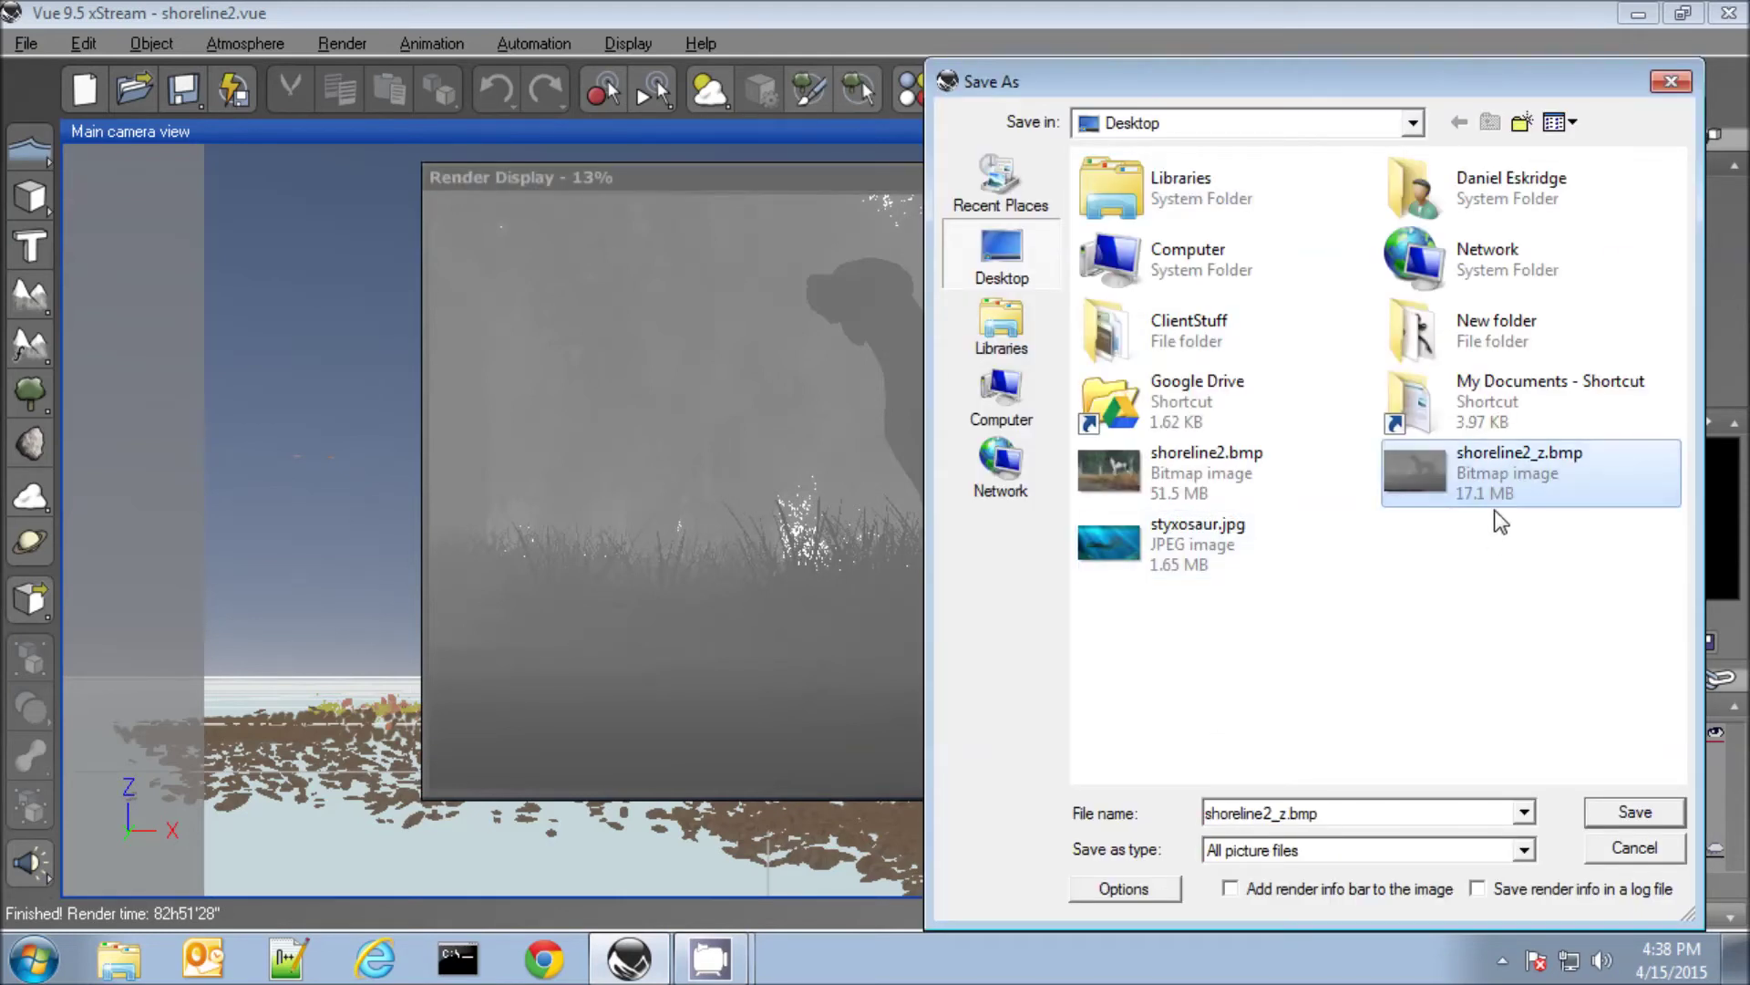
left_click(1467, 474)
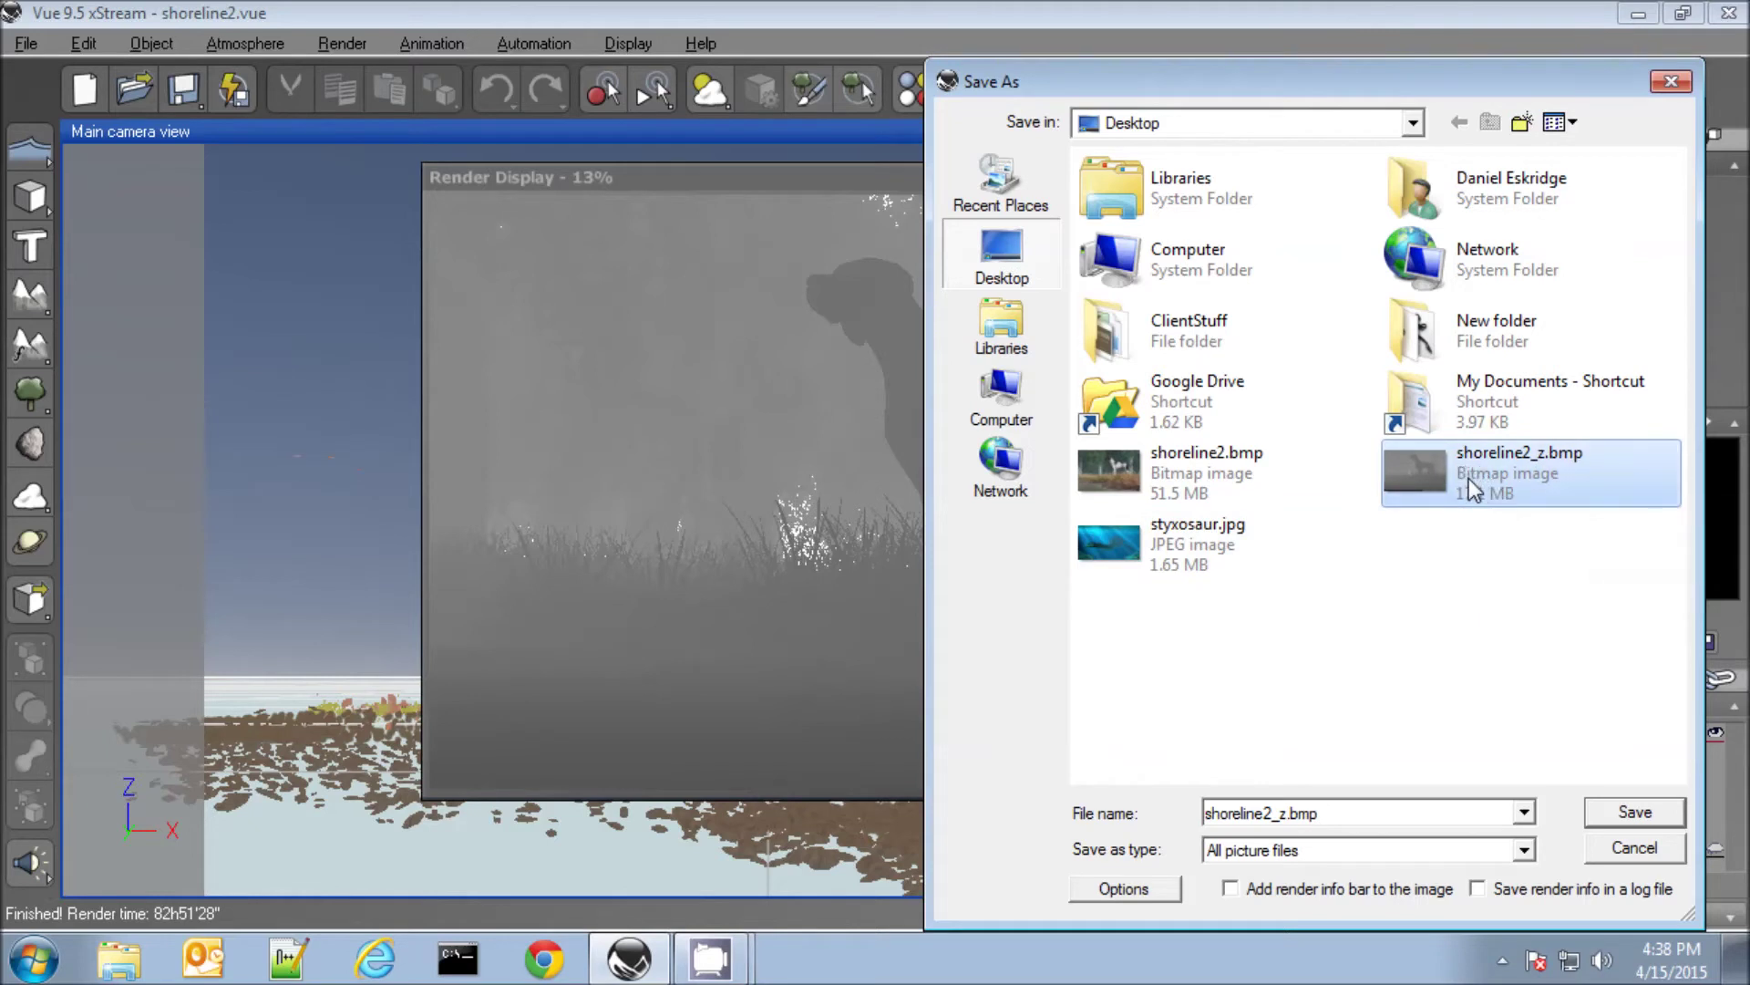
double_click(1472, 477)
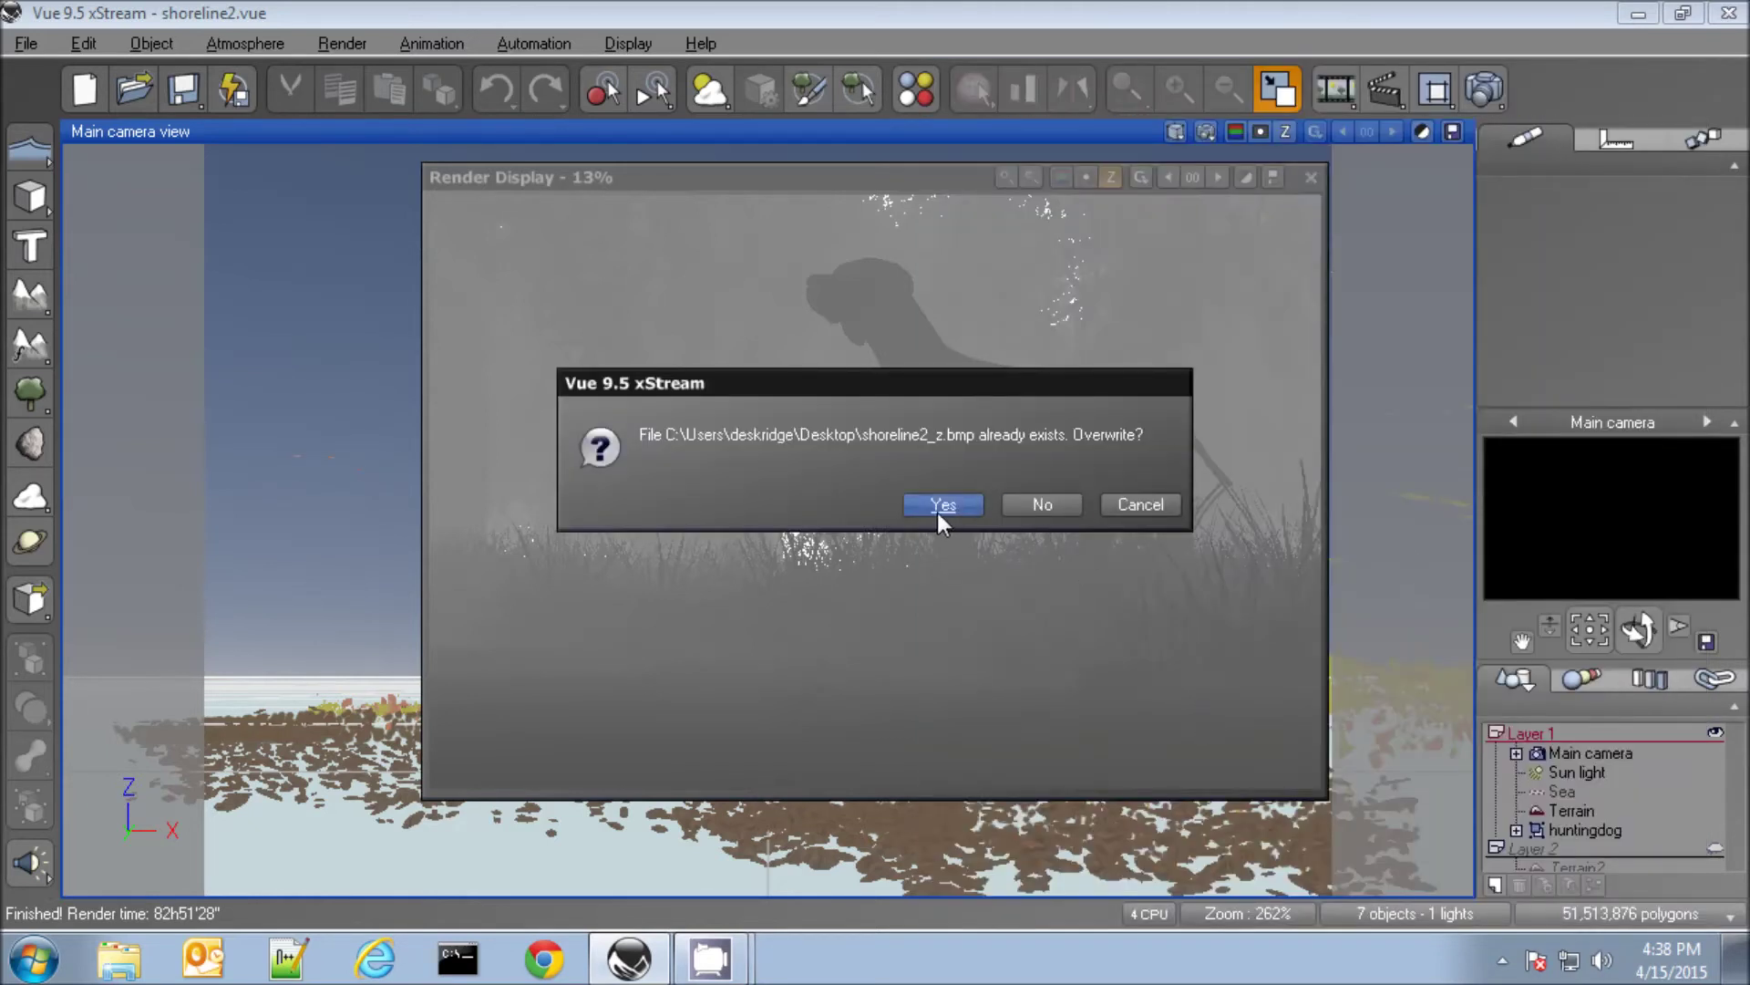
left_click(937, 510)
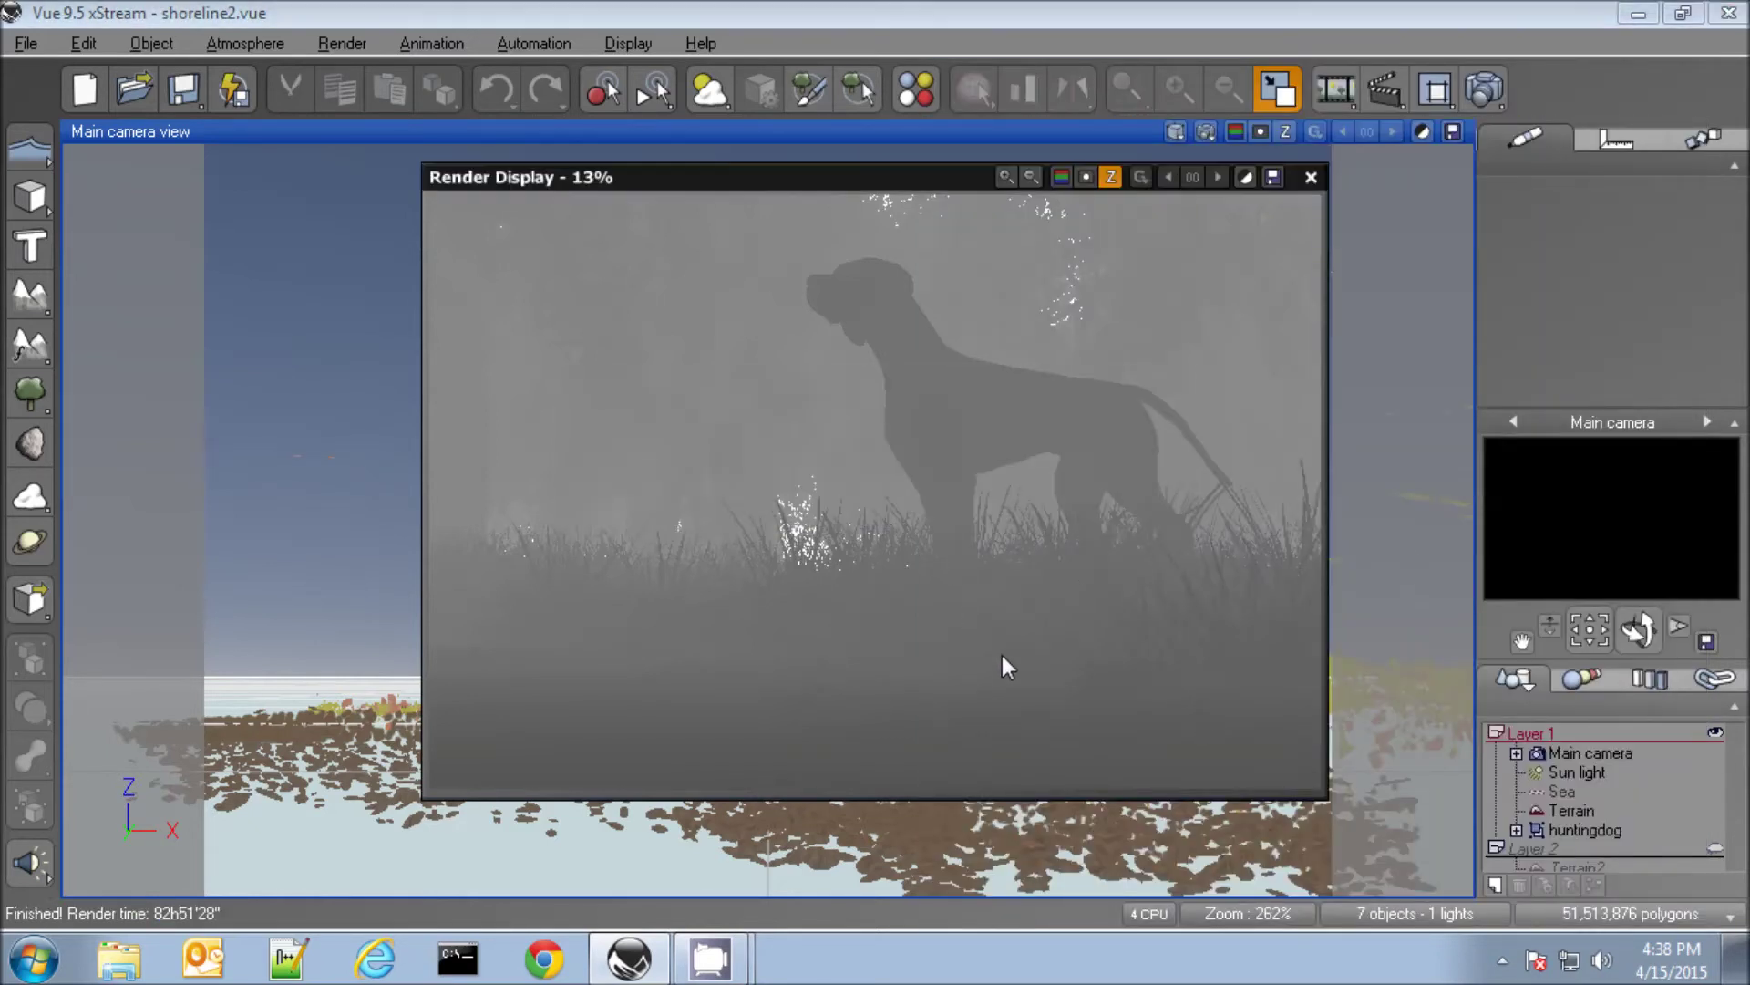
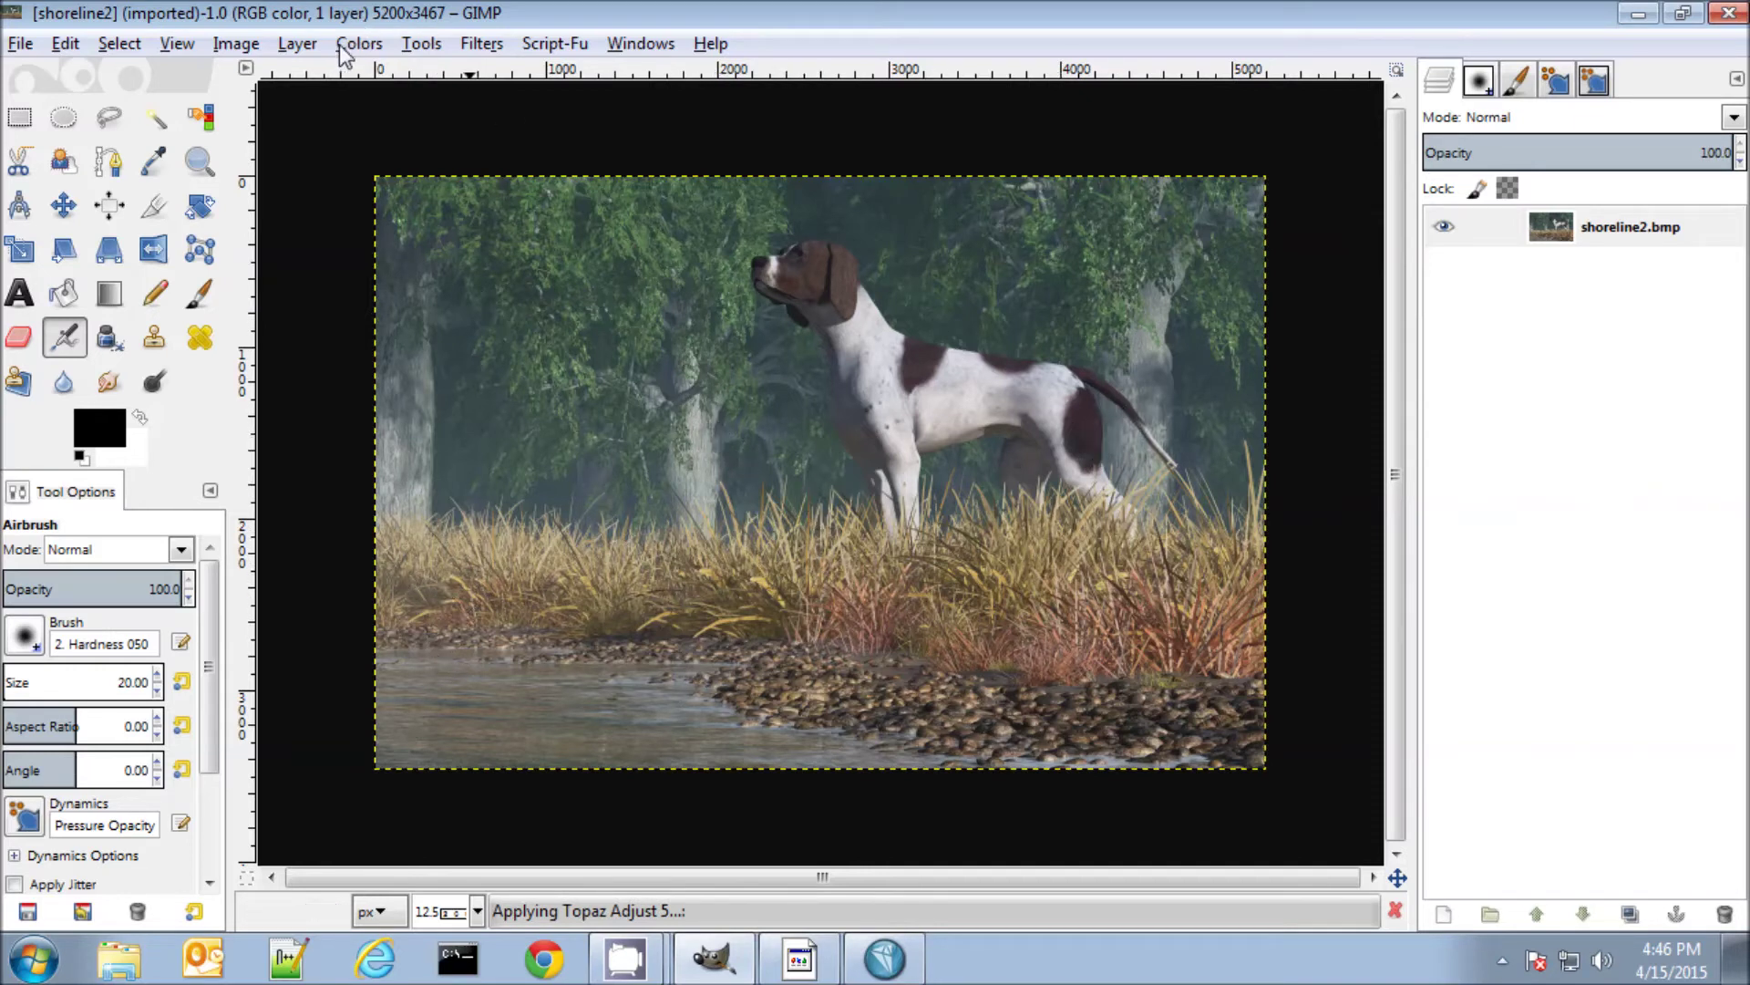
In GIMP, open the Topaz Adjust 5 filter on the shoreline2 image and choose the Vibrant Collection's Autumn preset.
left_click(417, 45)
mouse_move(474, 48)
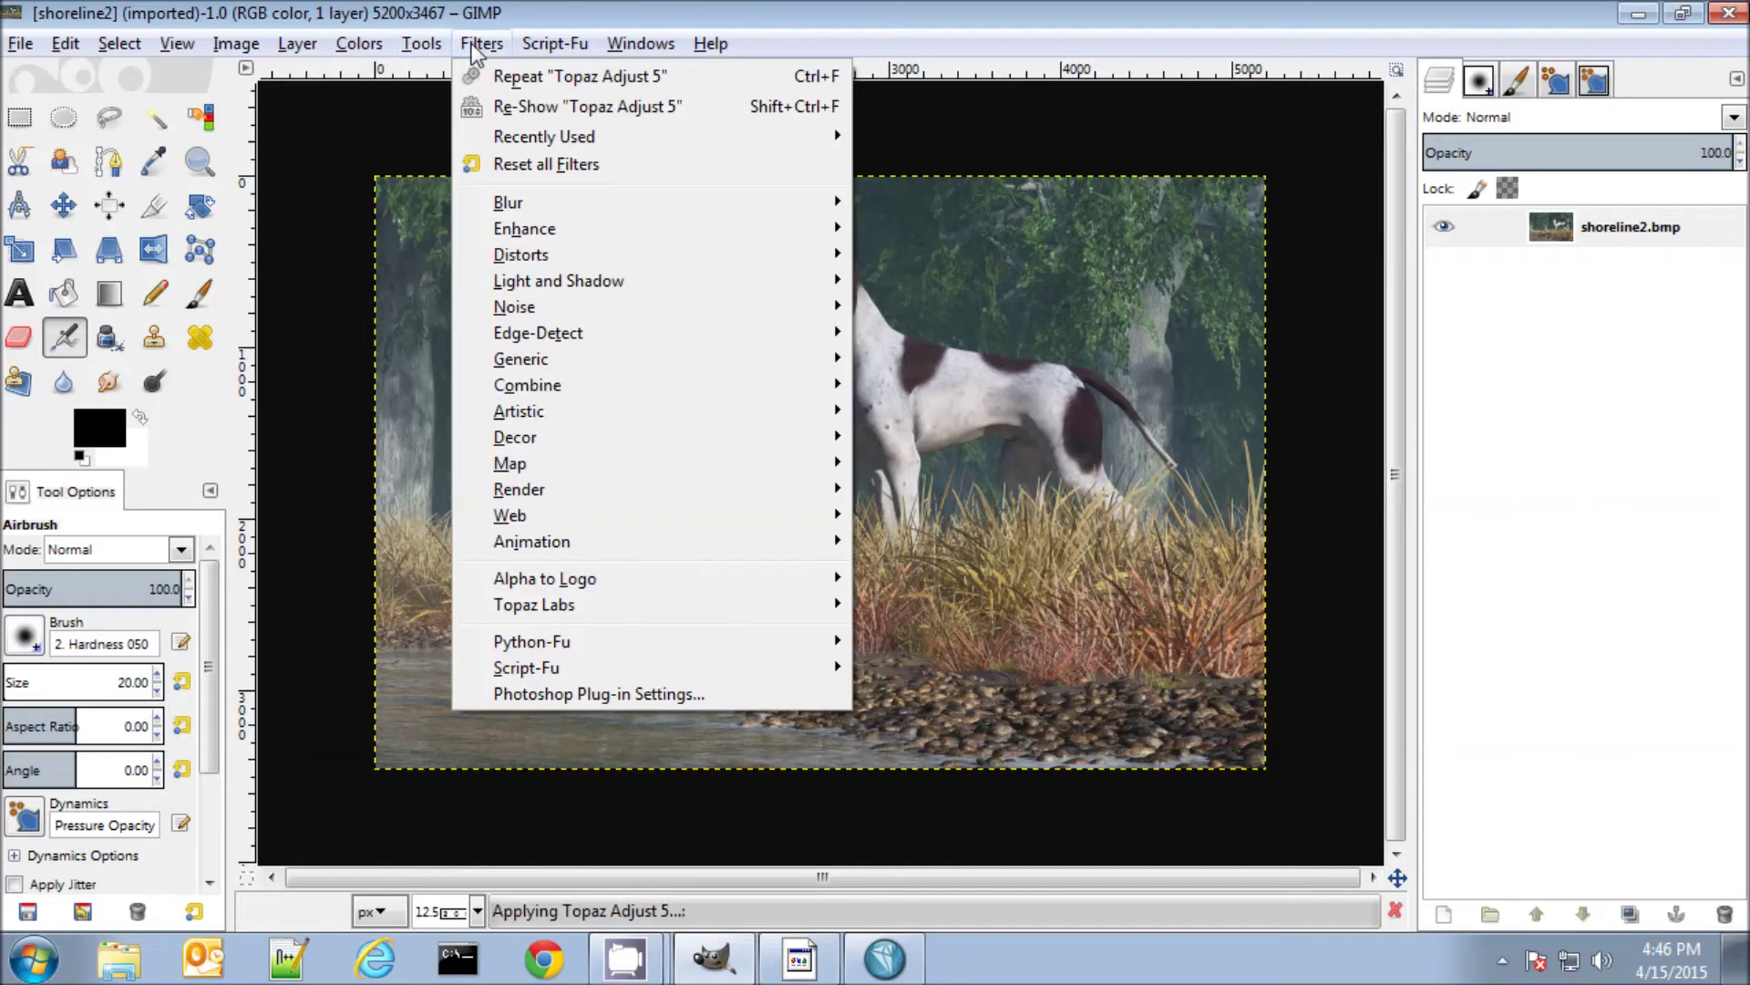
mouse_move(524, 609)
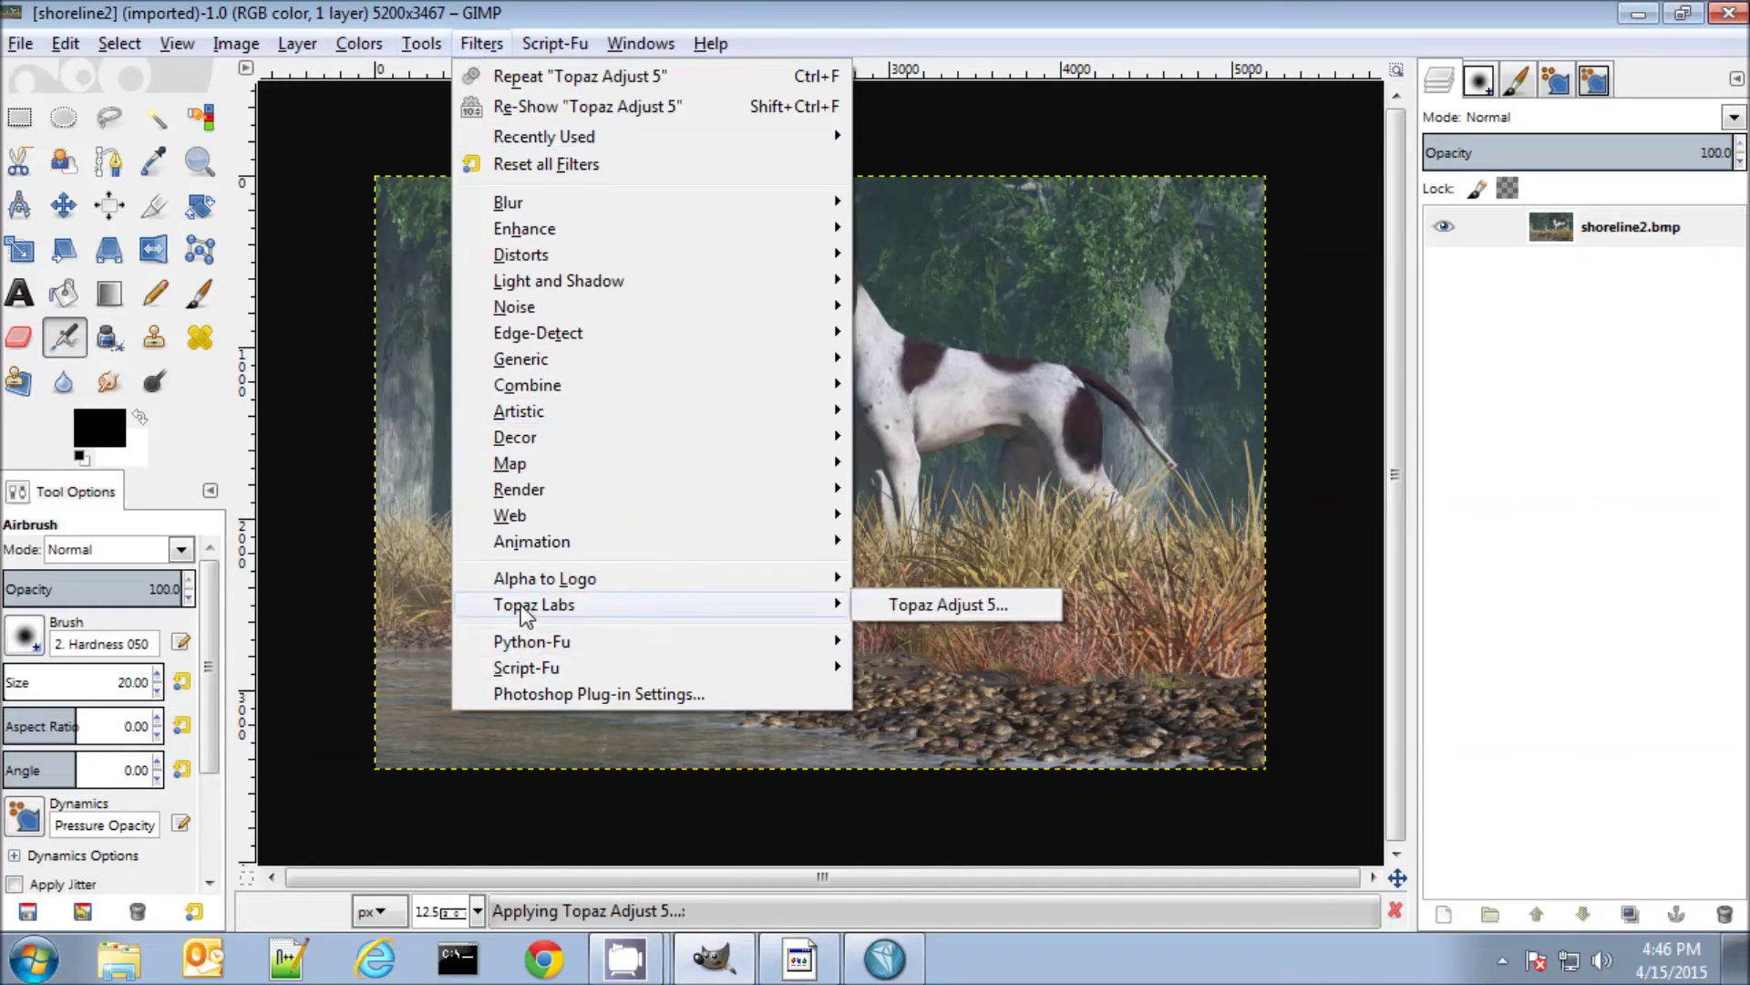
left_click(990, 617)
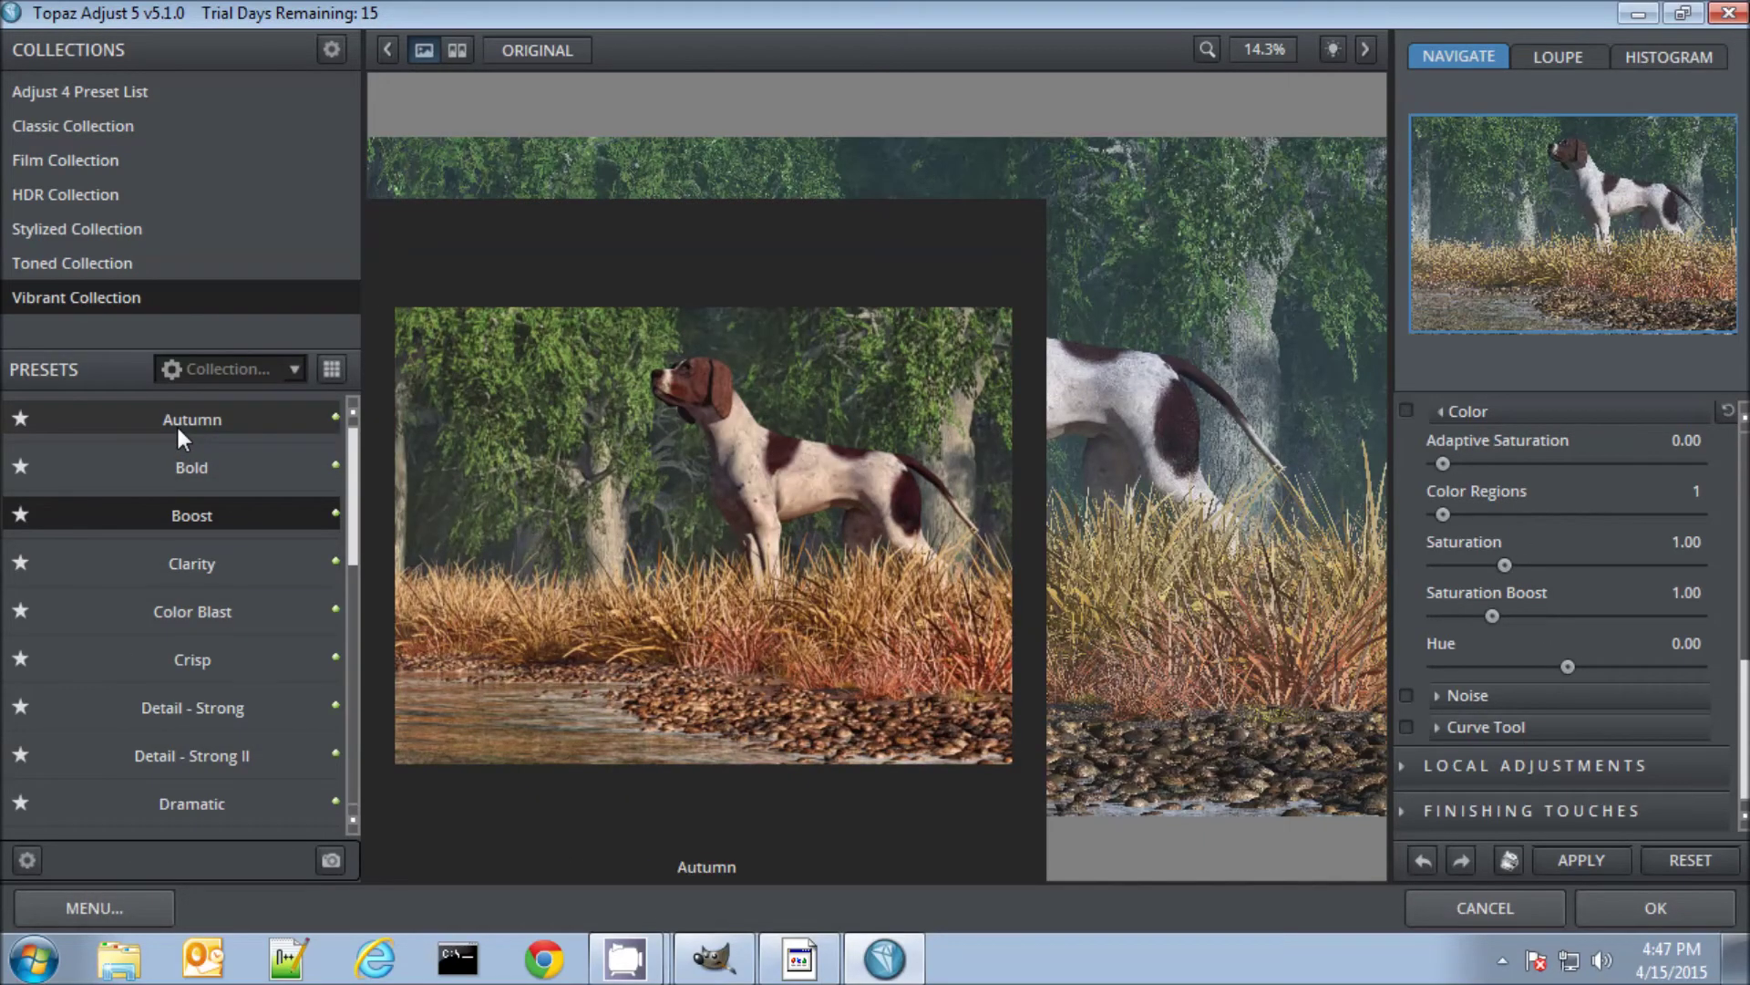
left_click(177, 423)
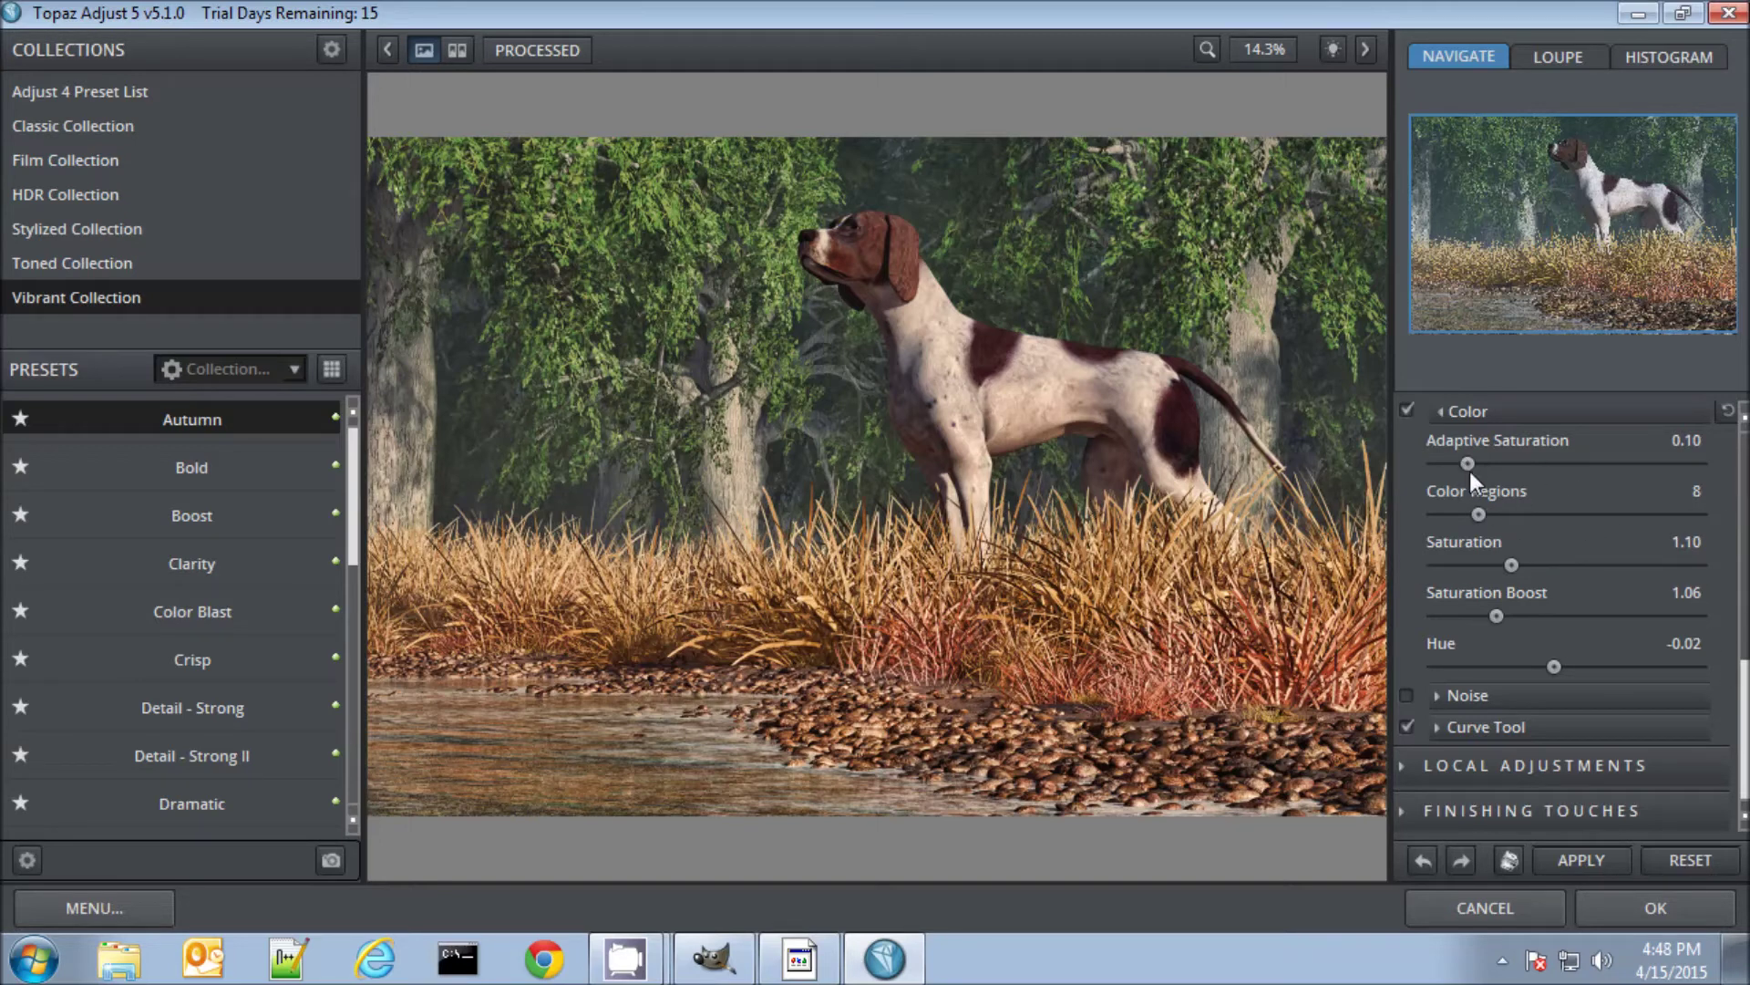
Set Adaptive Exposure to 0.42, apply the adjusted Autumn look and accept the result back into GIMP.
scroll(1469, 472, "up", 5)
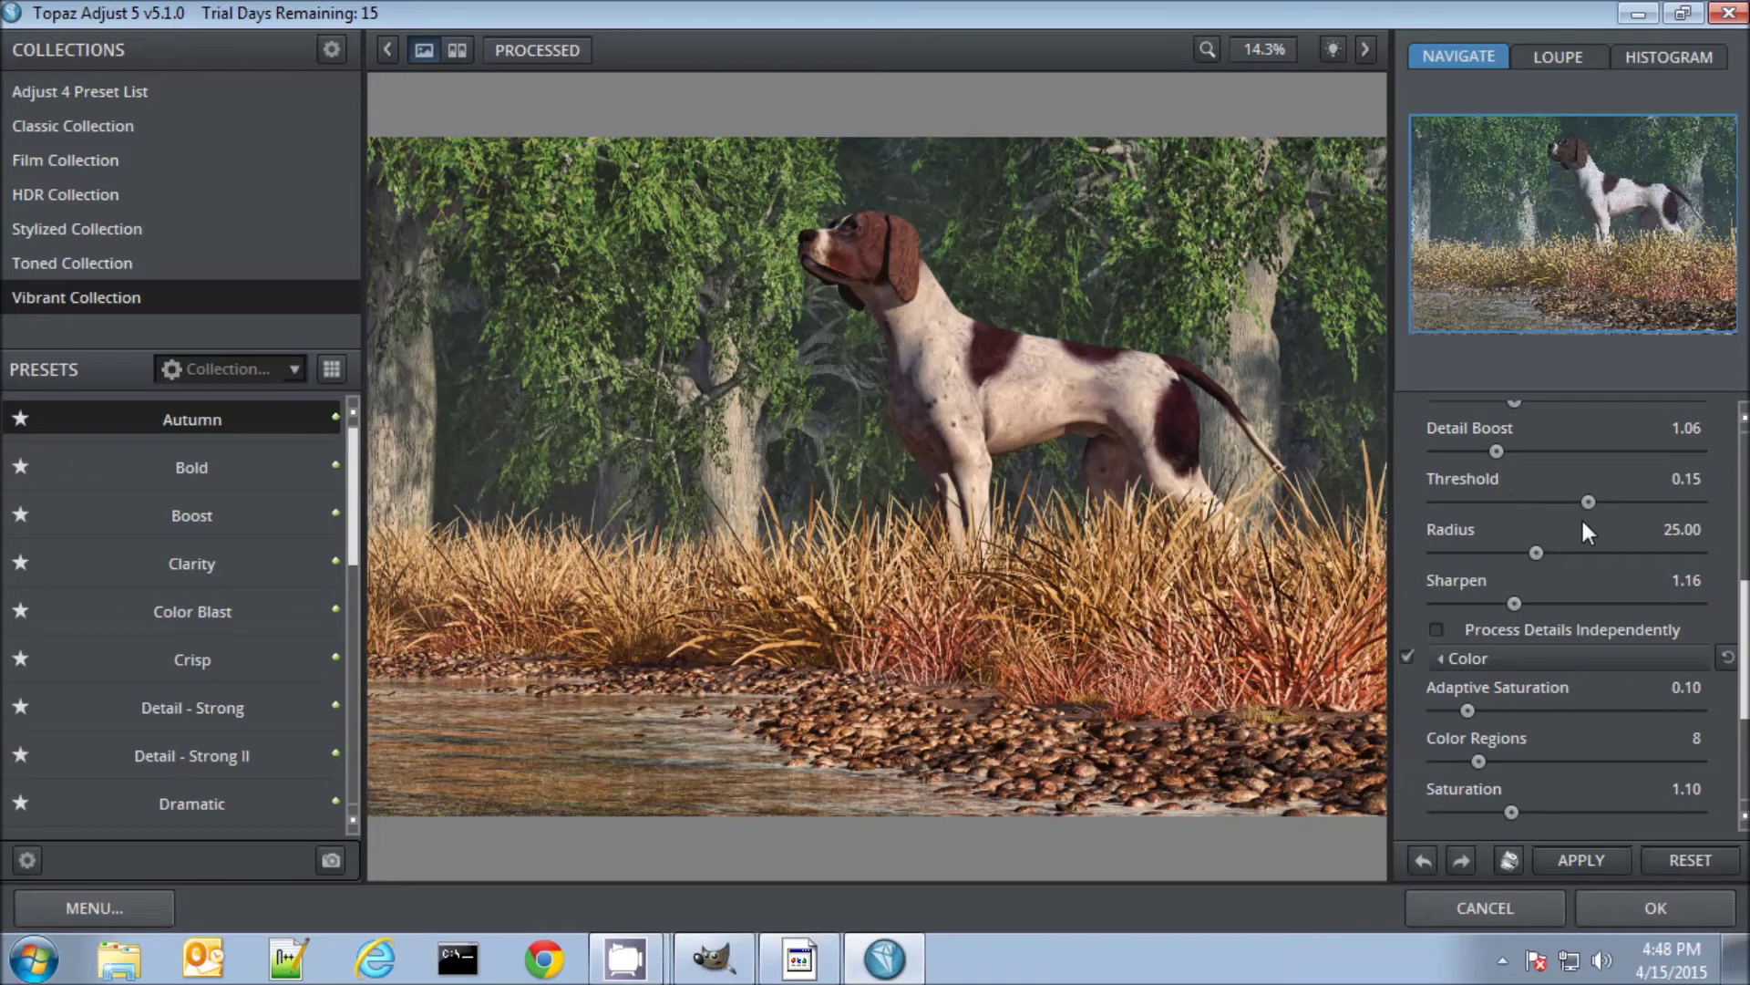
scroll(1584, 525, "up", 5)
mouse_move(1530, 468)
left_mouse_down()
mouse_move(1567, 474)
mouse_move(1545, 477)
left_mouse_up()
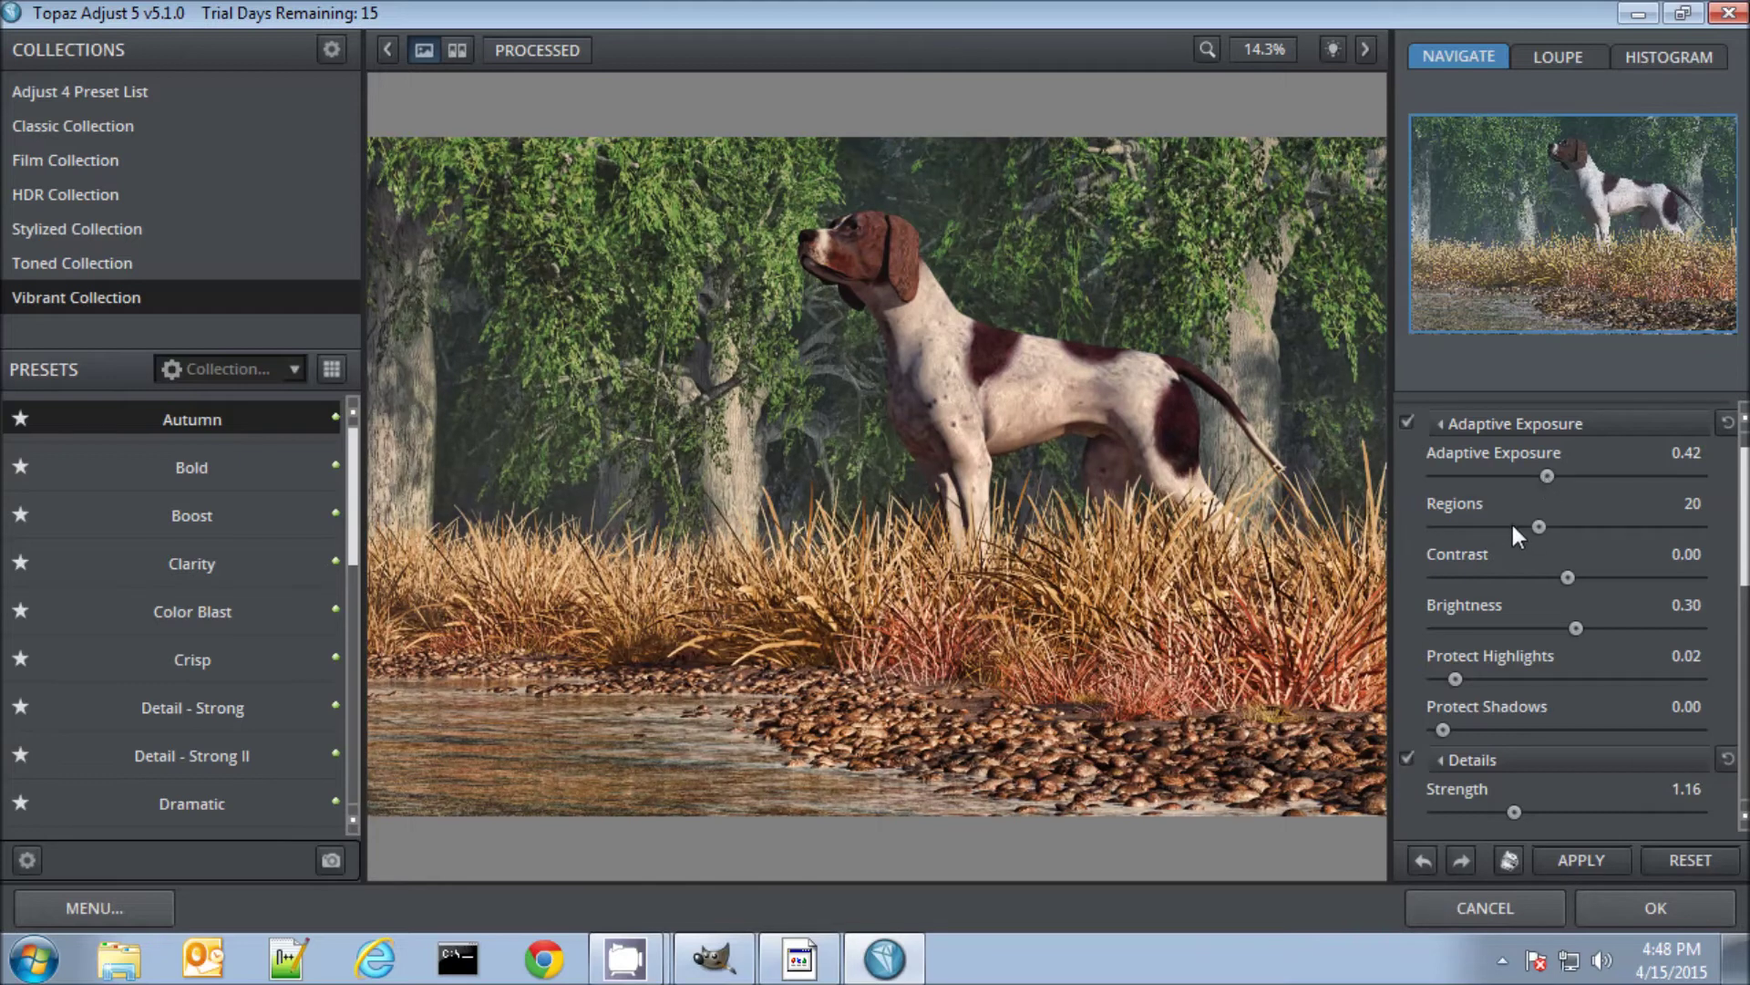
left_click_drag(1570, 577, 1515, 522)
left_click(1578, 860)
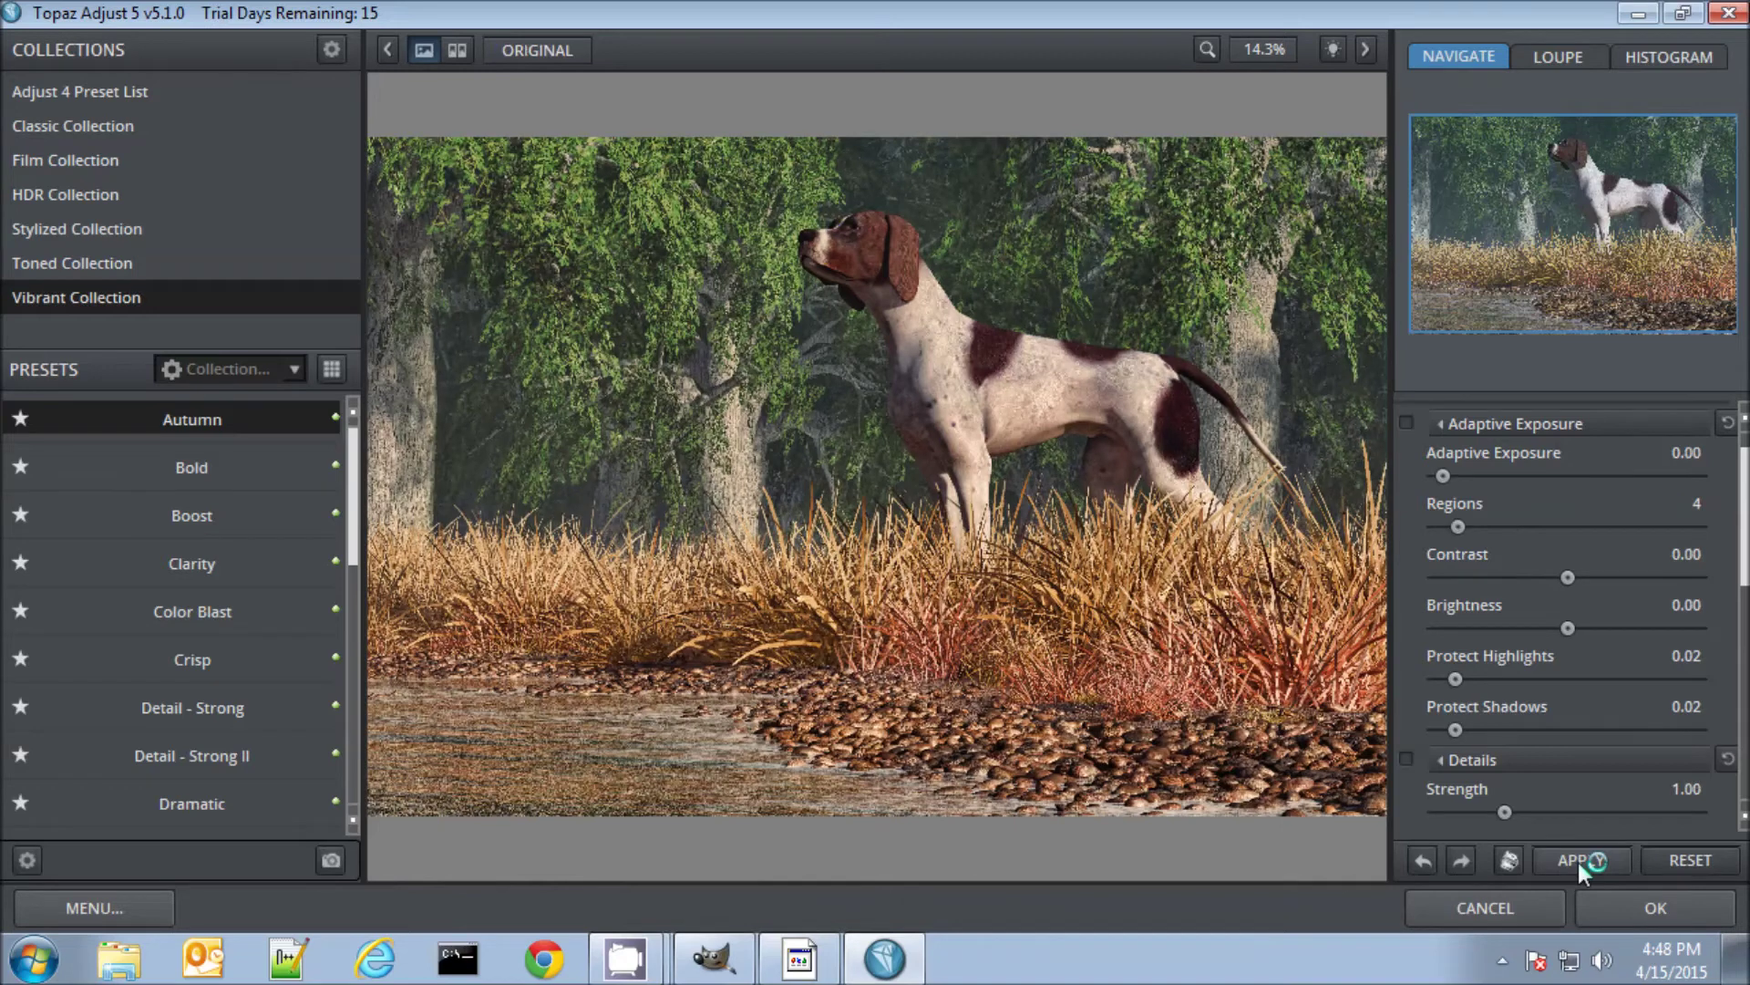
left_click(1626, 914)
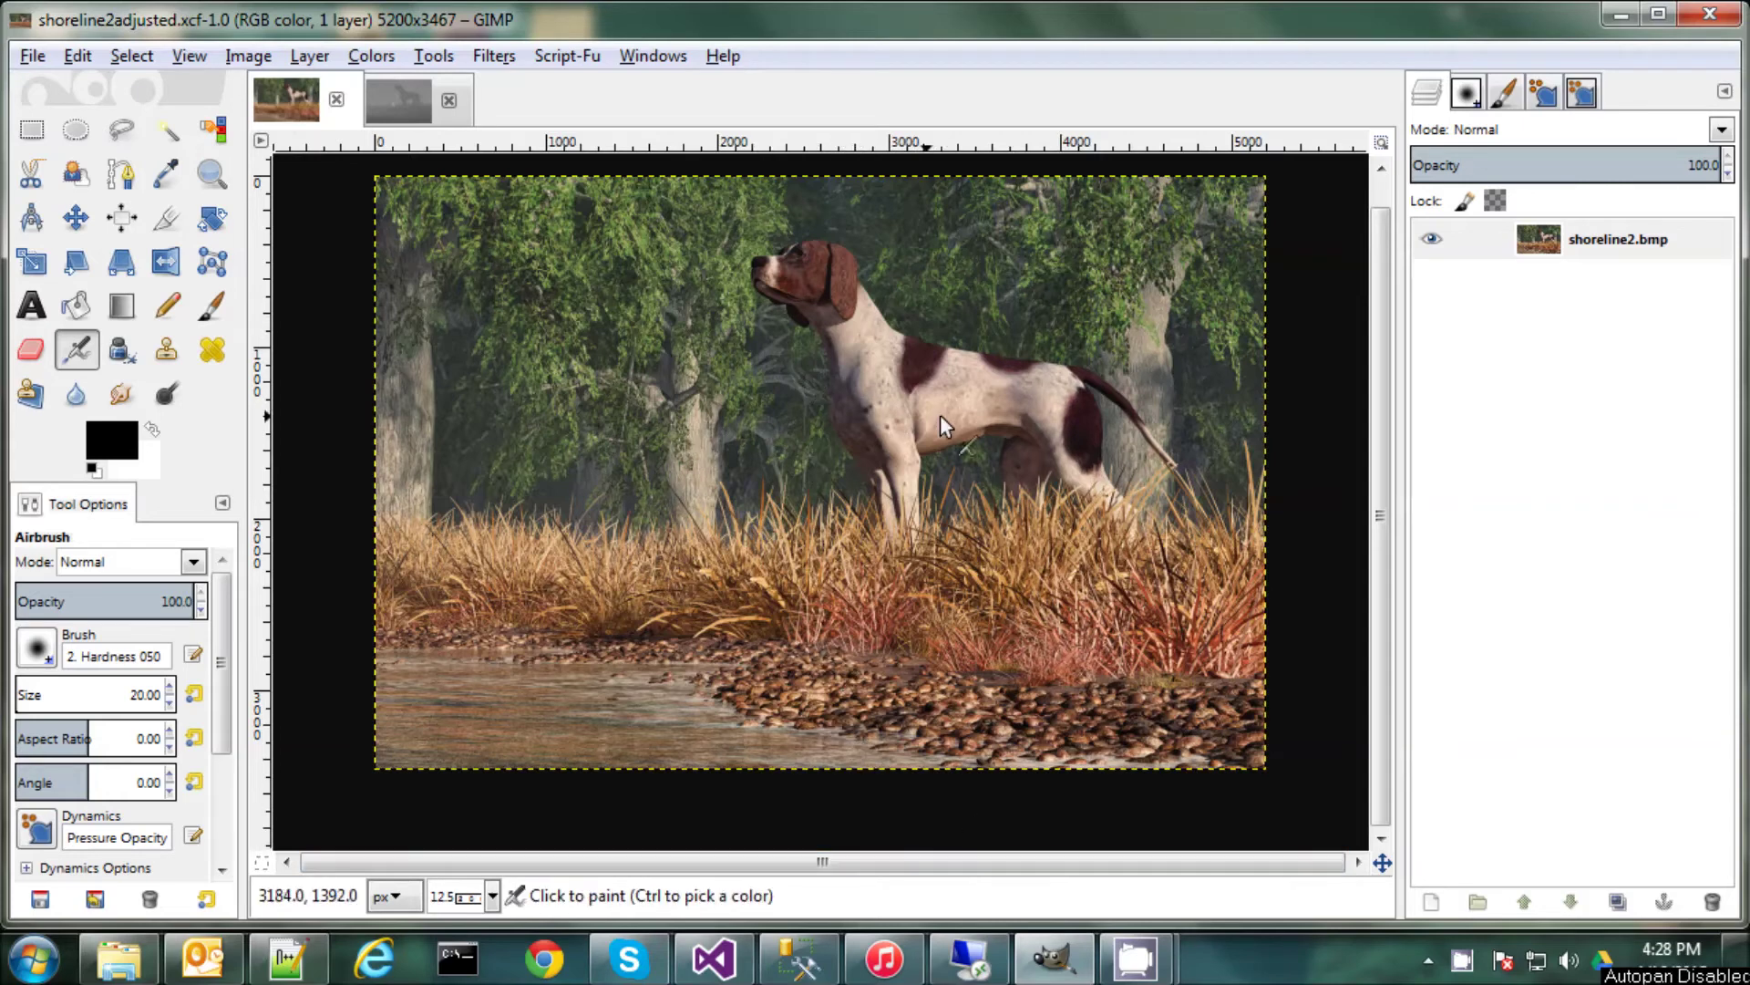
Open the recent file shoreline2.bmp, compare it with the adjusted image and close it again.
left_click(29, 58)
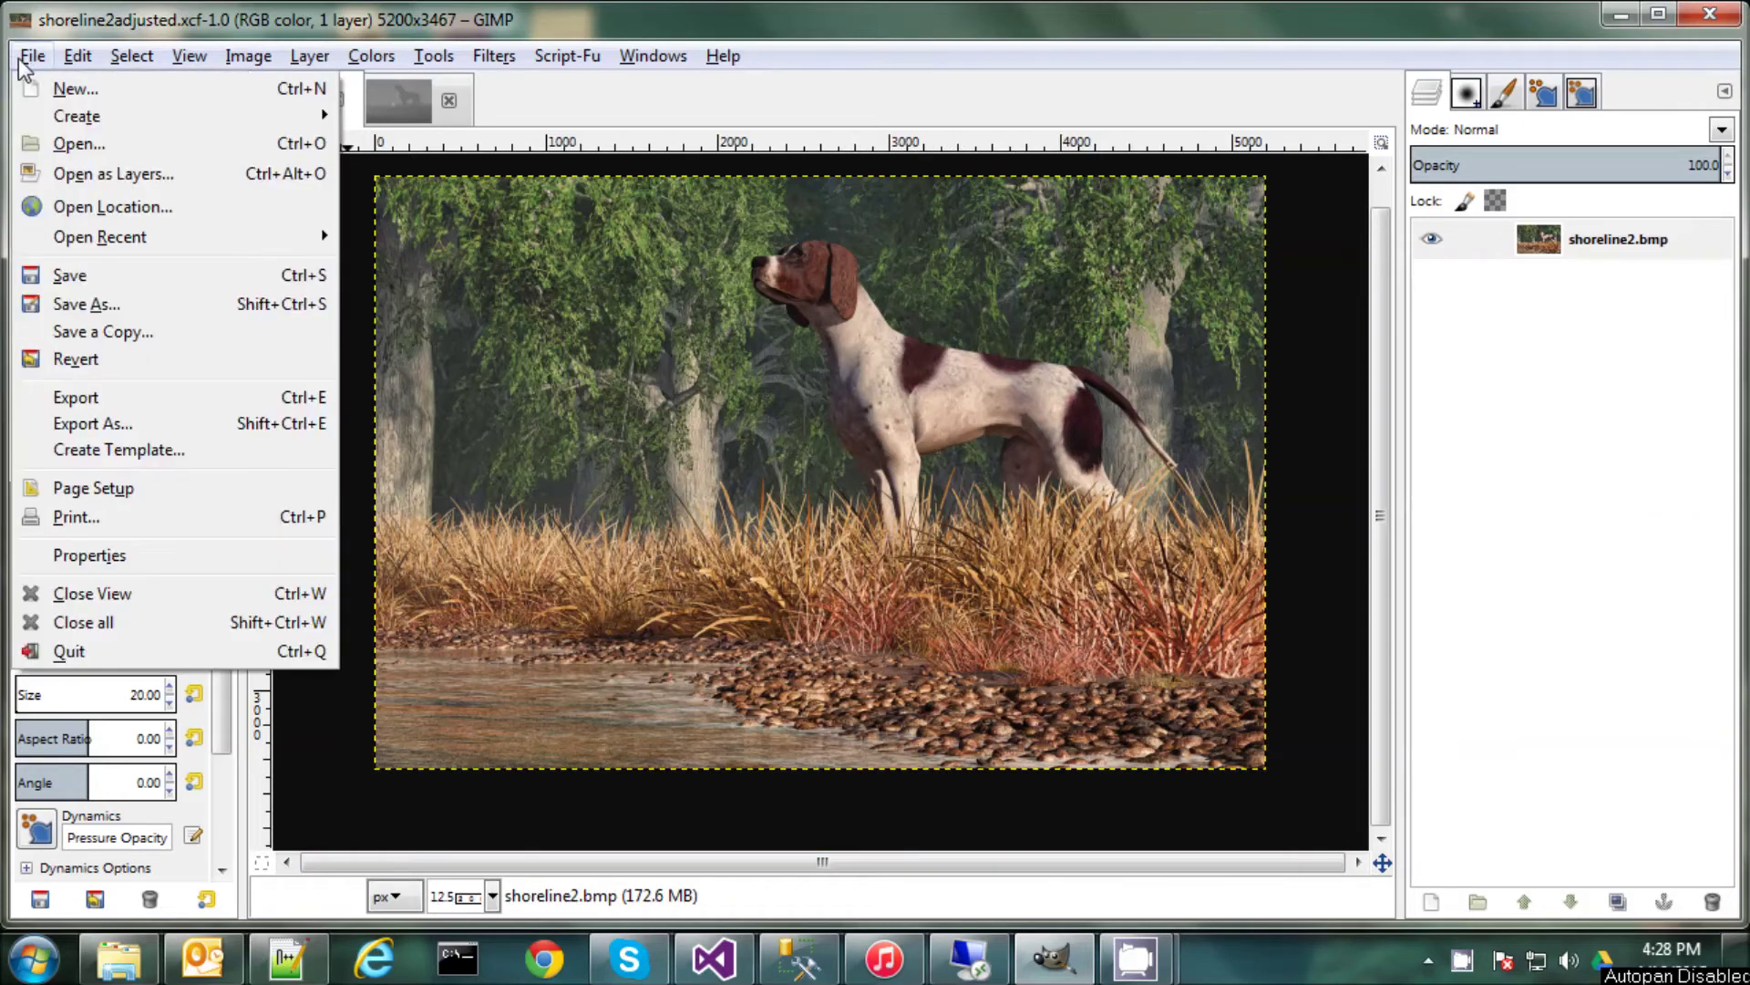
mouse_move(107, 238)
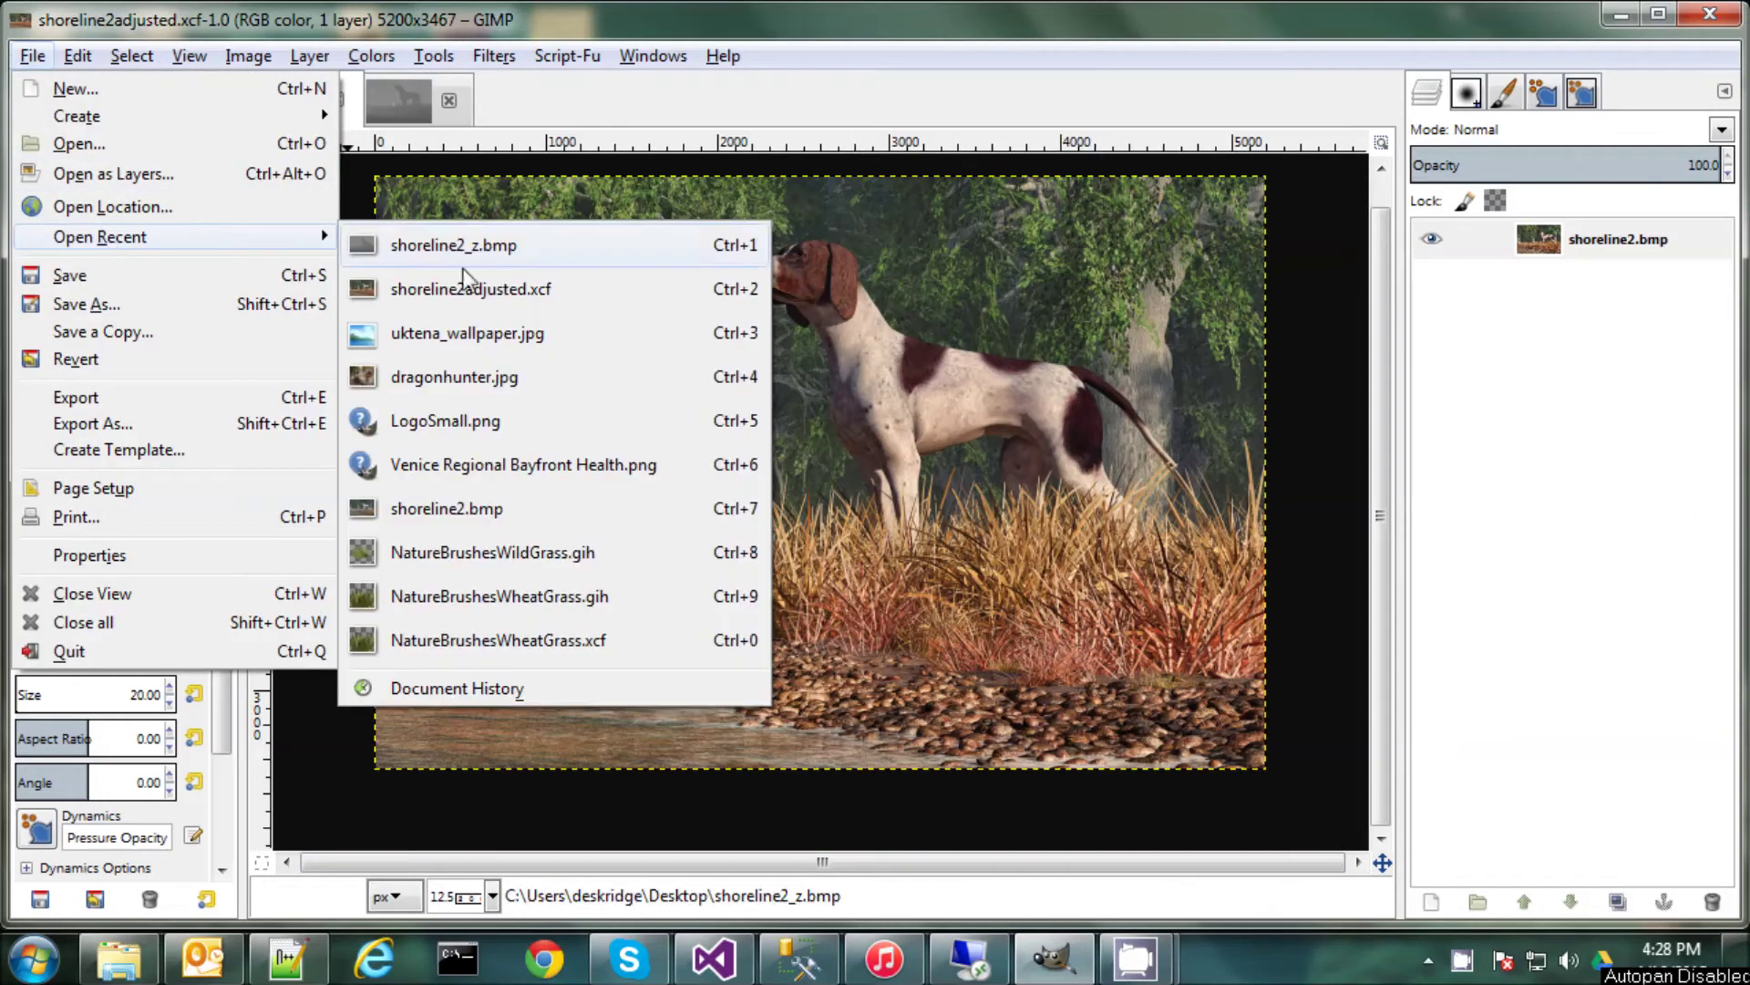
left_click(483, 508)
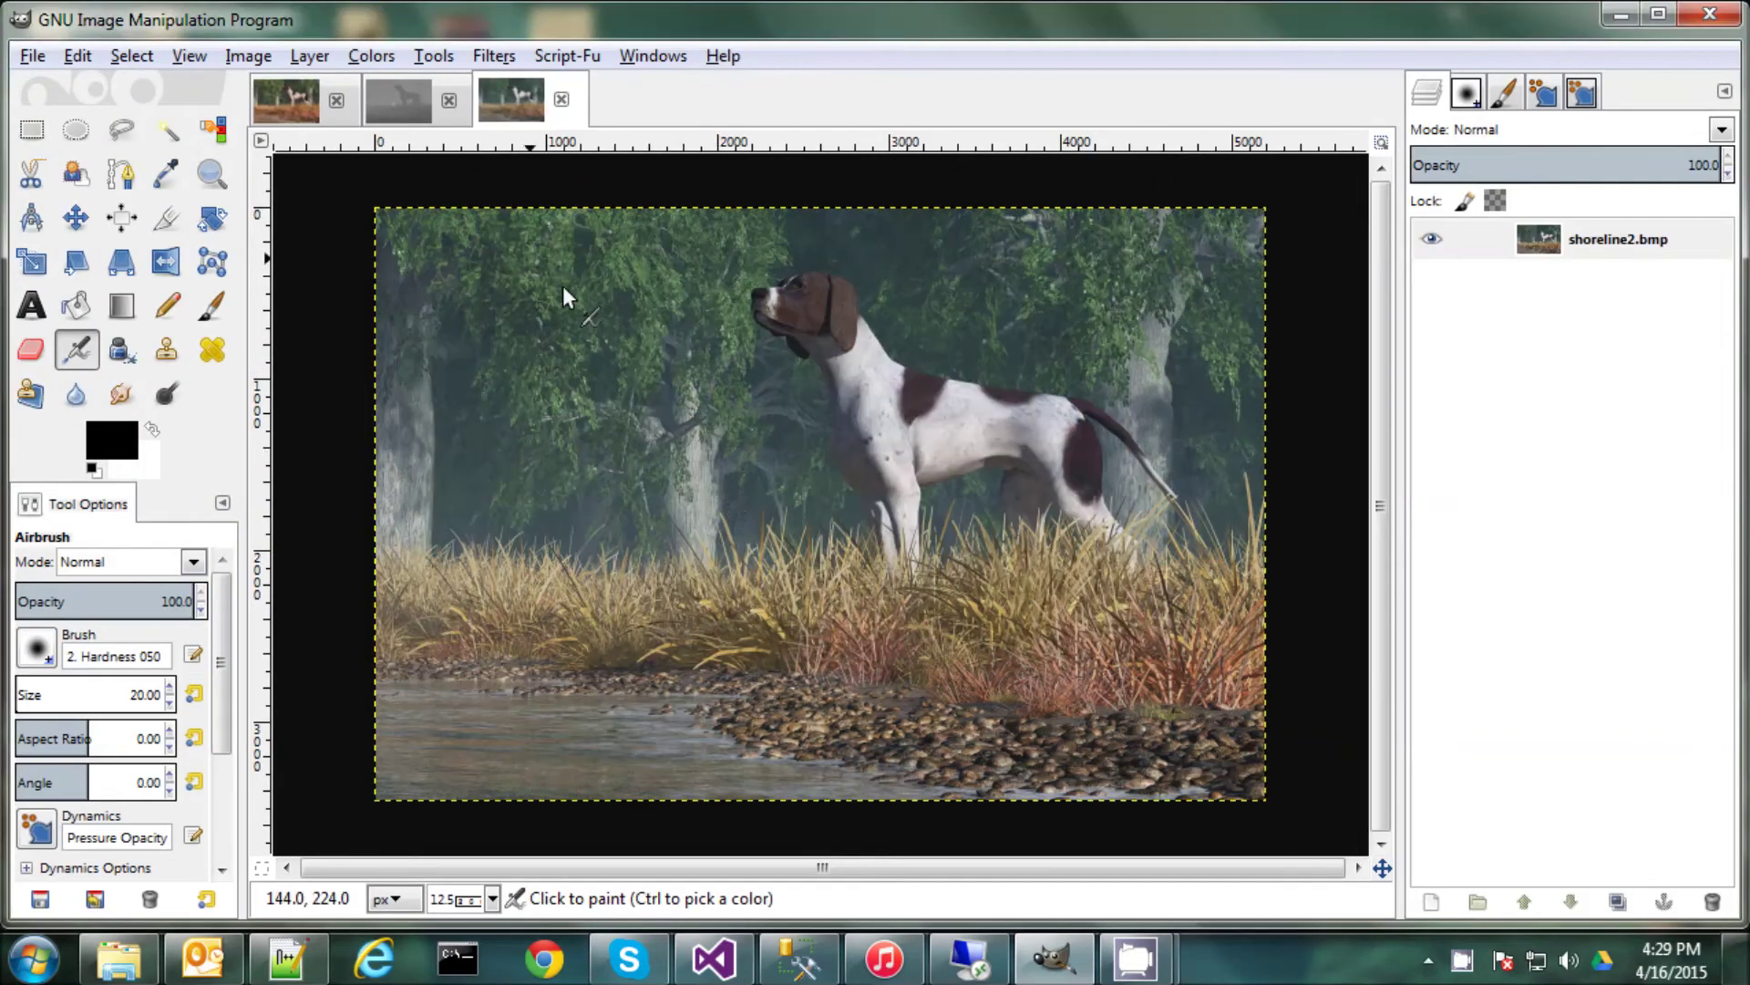
left_click(287, 100)
left_click(510, 100)
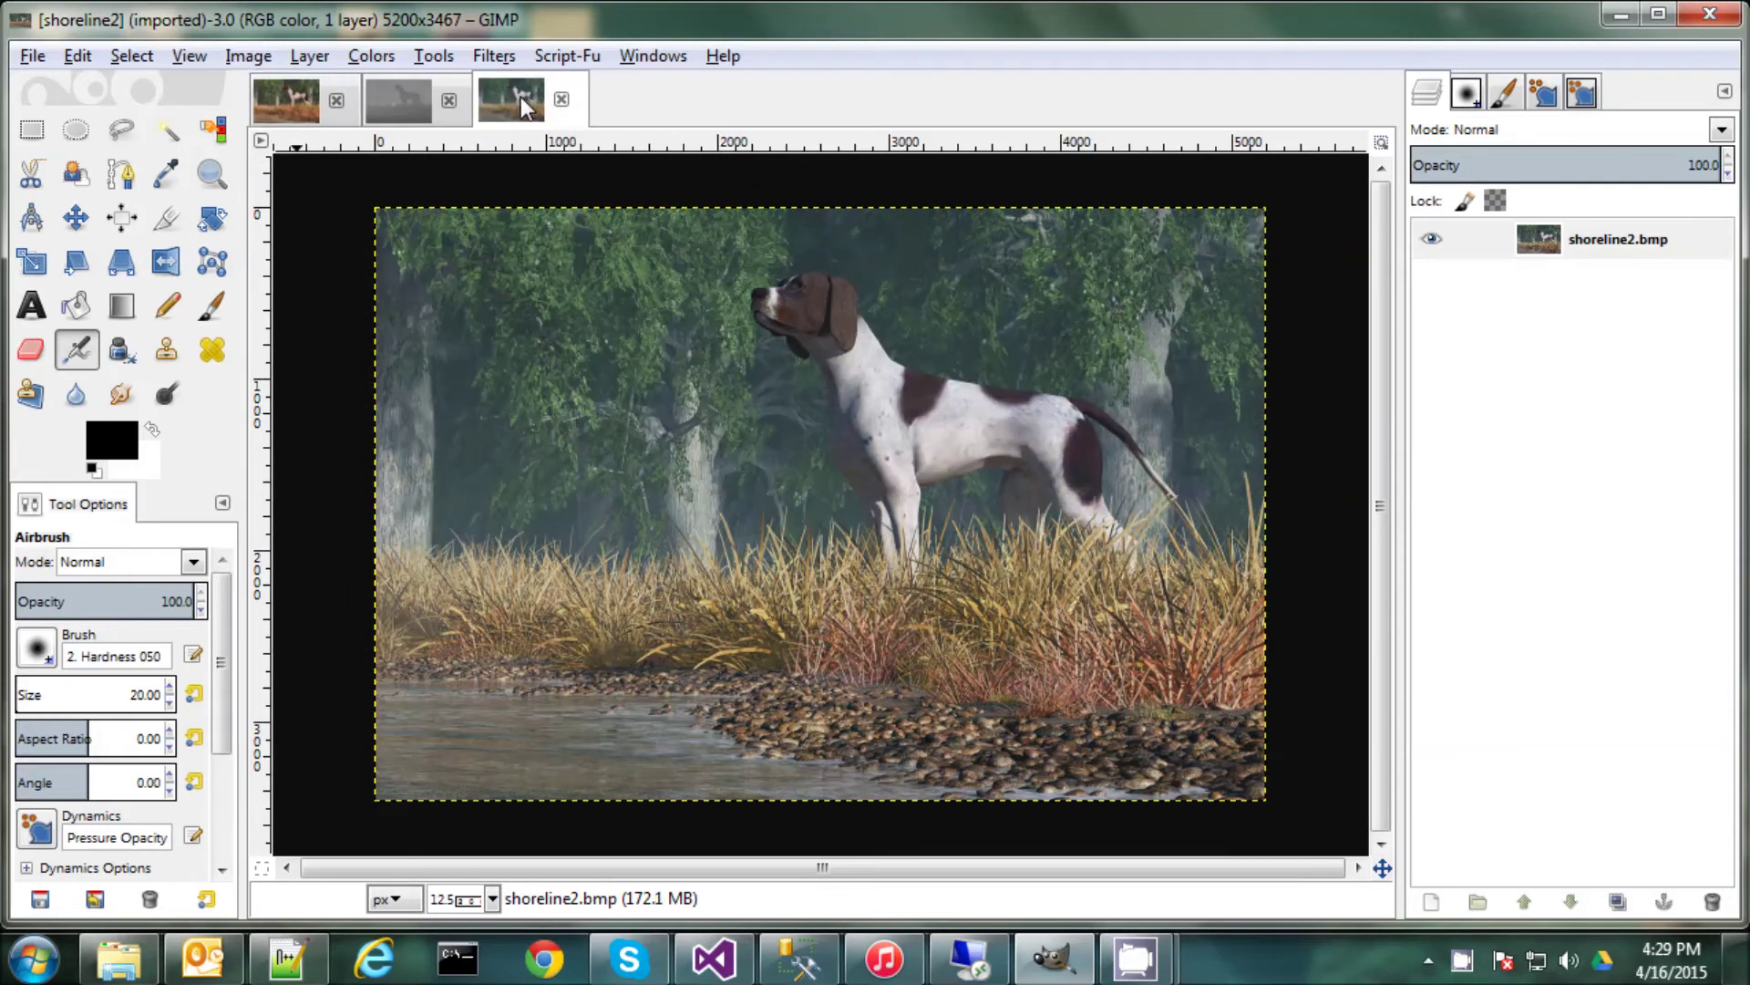
key("ctrl+w")
Select the whole adjusted image, then apply a Threshold of 131 to 255 to the shoreline2_z depth image.
key("ctrl+a")
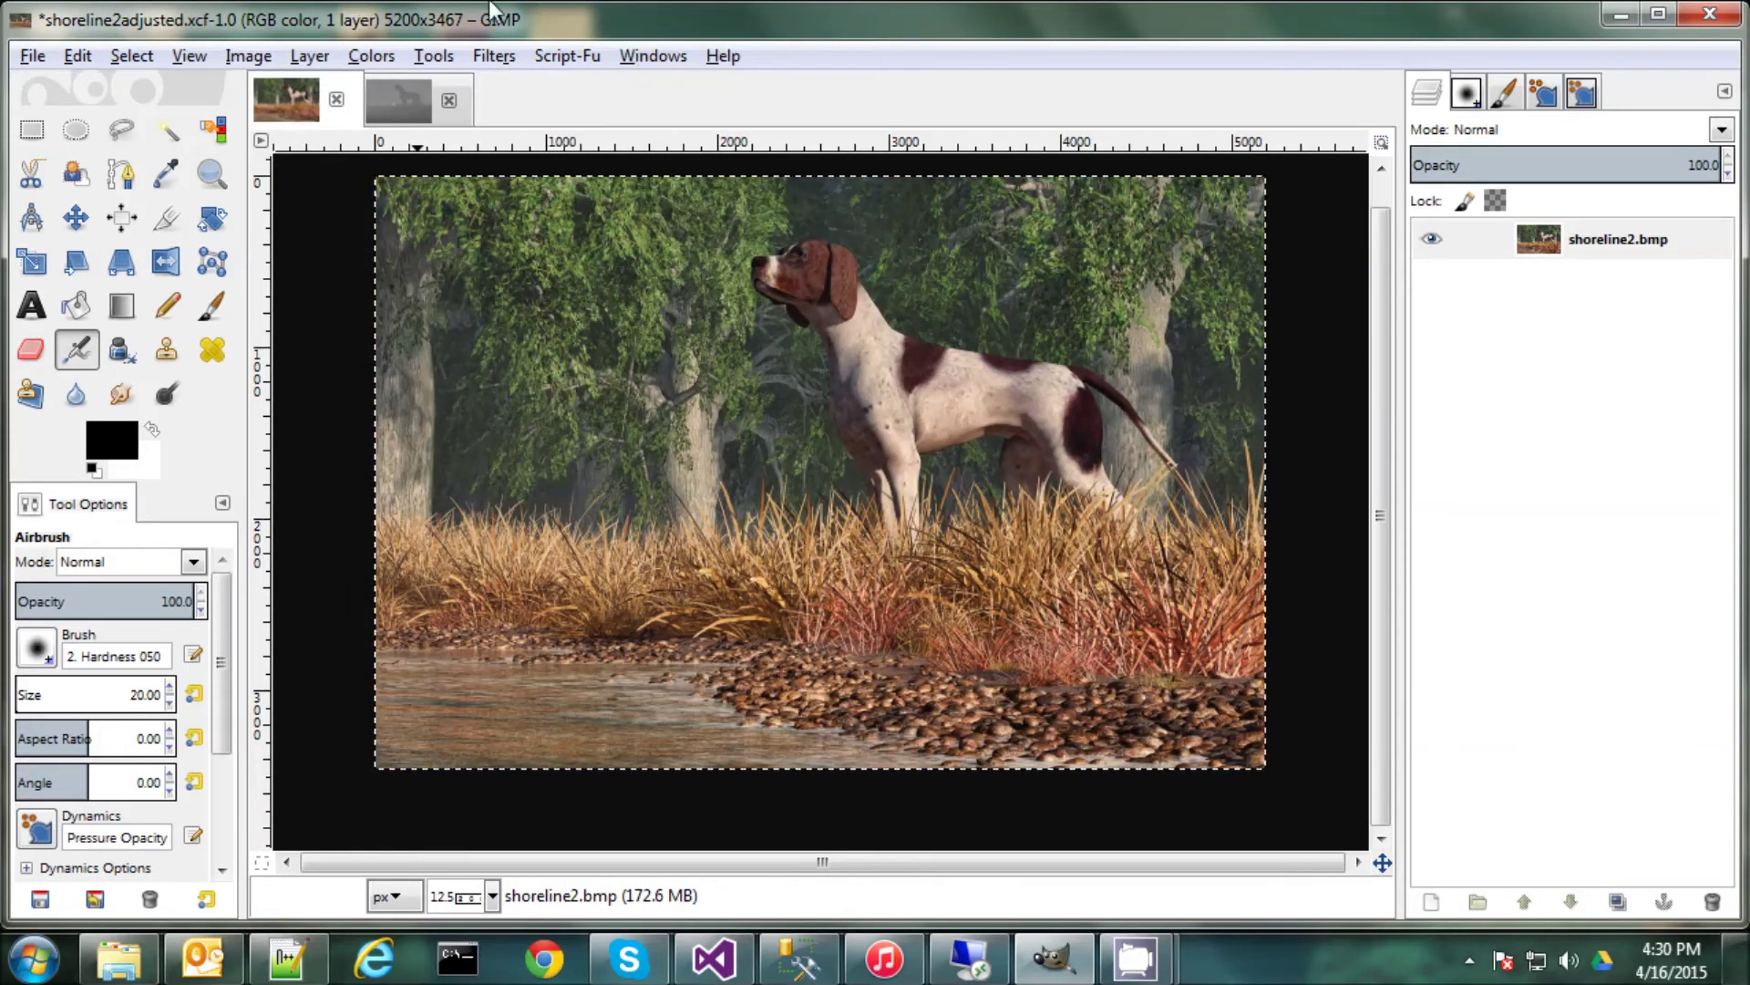
left_click(396, 113)
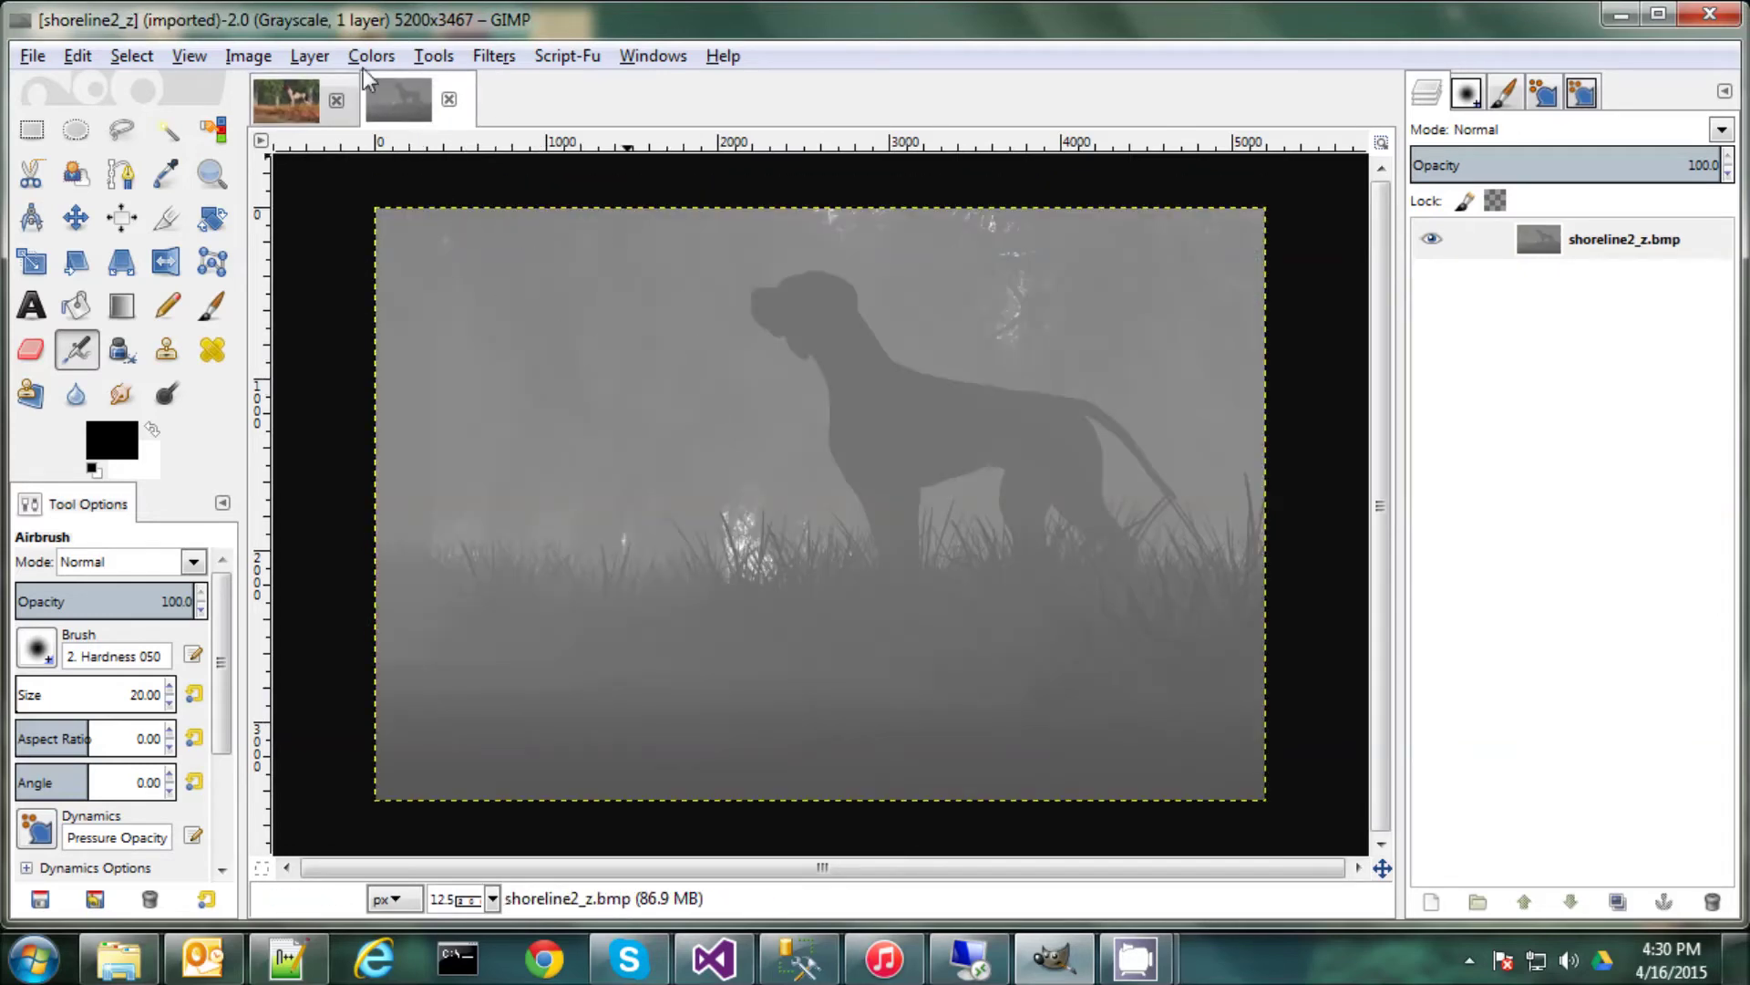
left_click(494, 55)
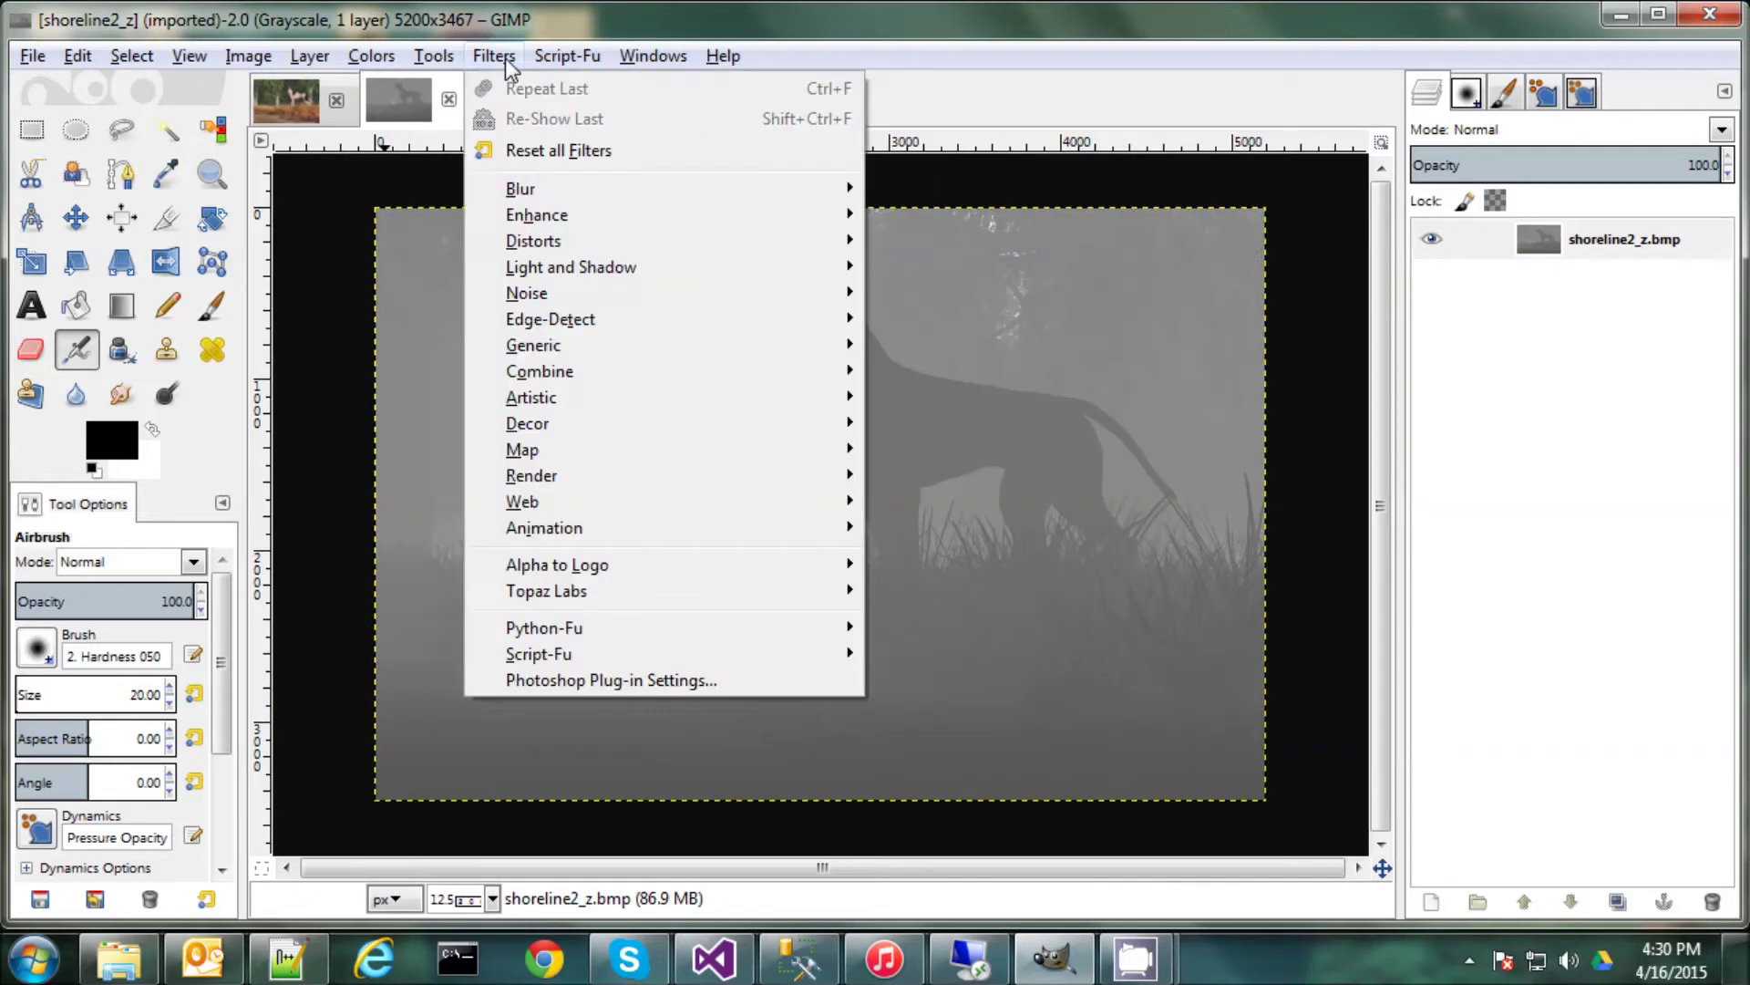
left_click(415, 221)
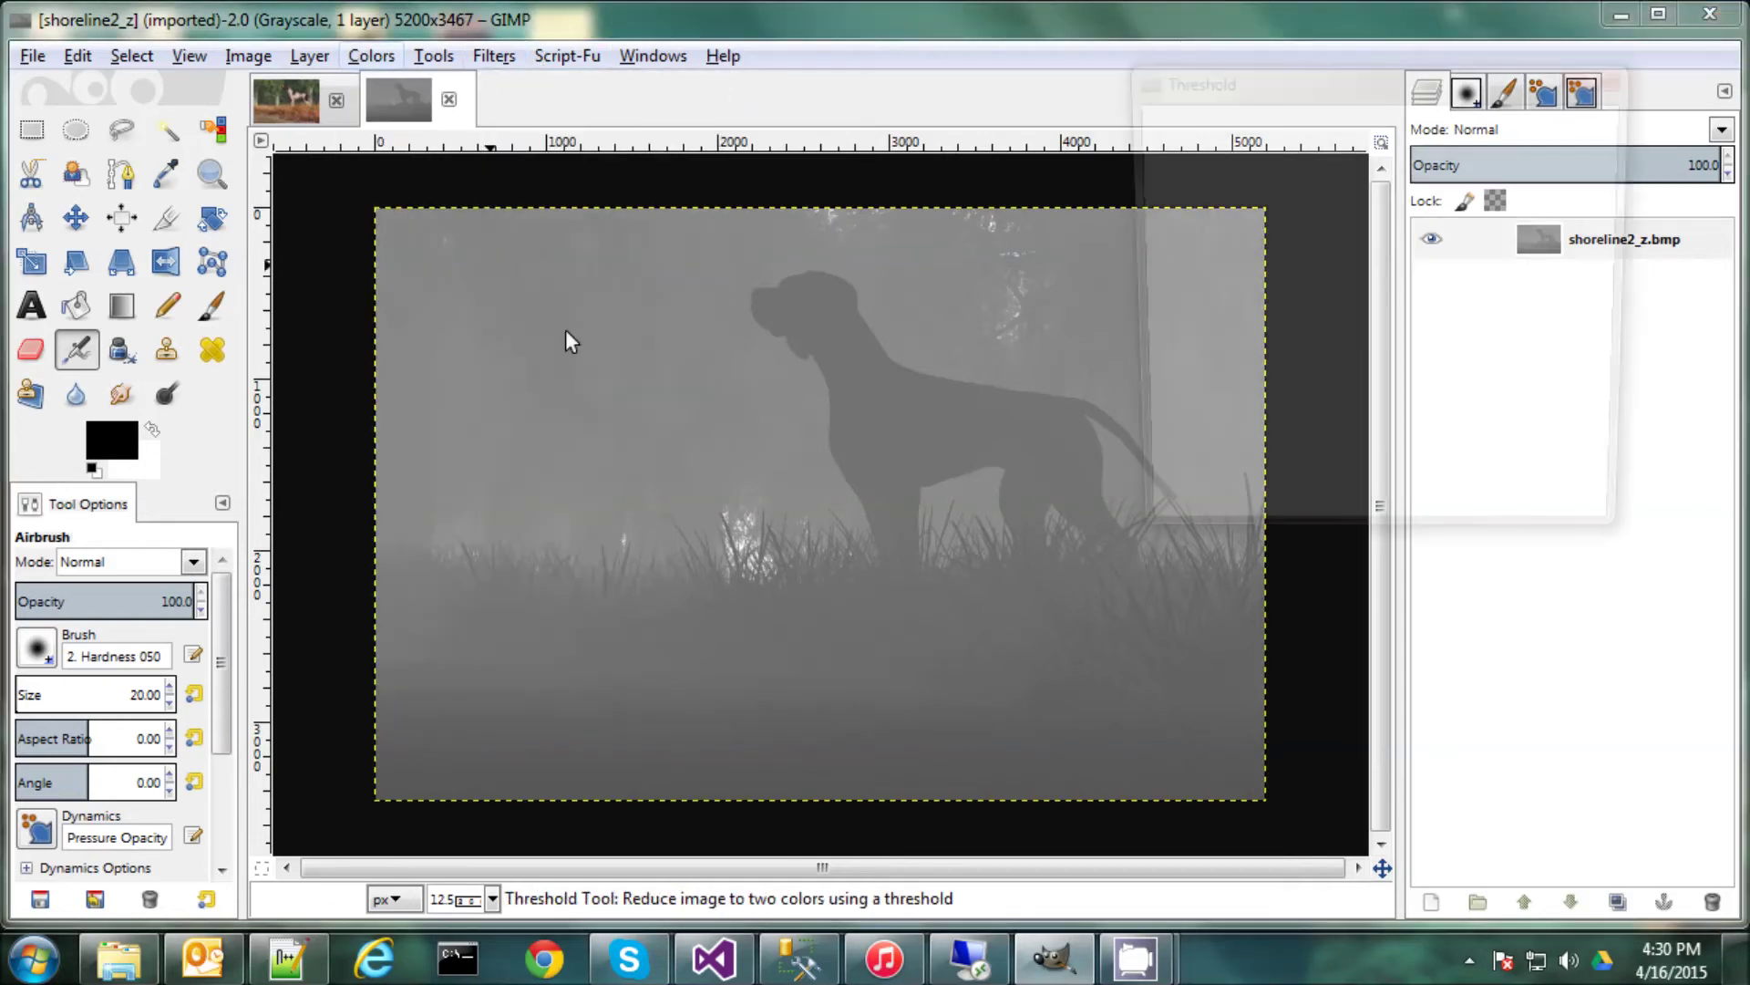
mouse_move(1382, 359)
left_mouse_down()
mouse_move(1437, 362)
mouse_move(1387, 364)
left_mouse_up()
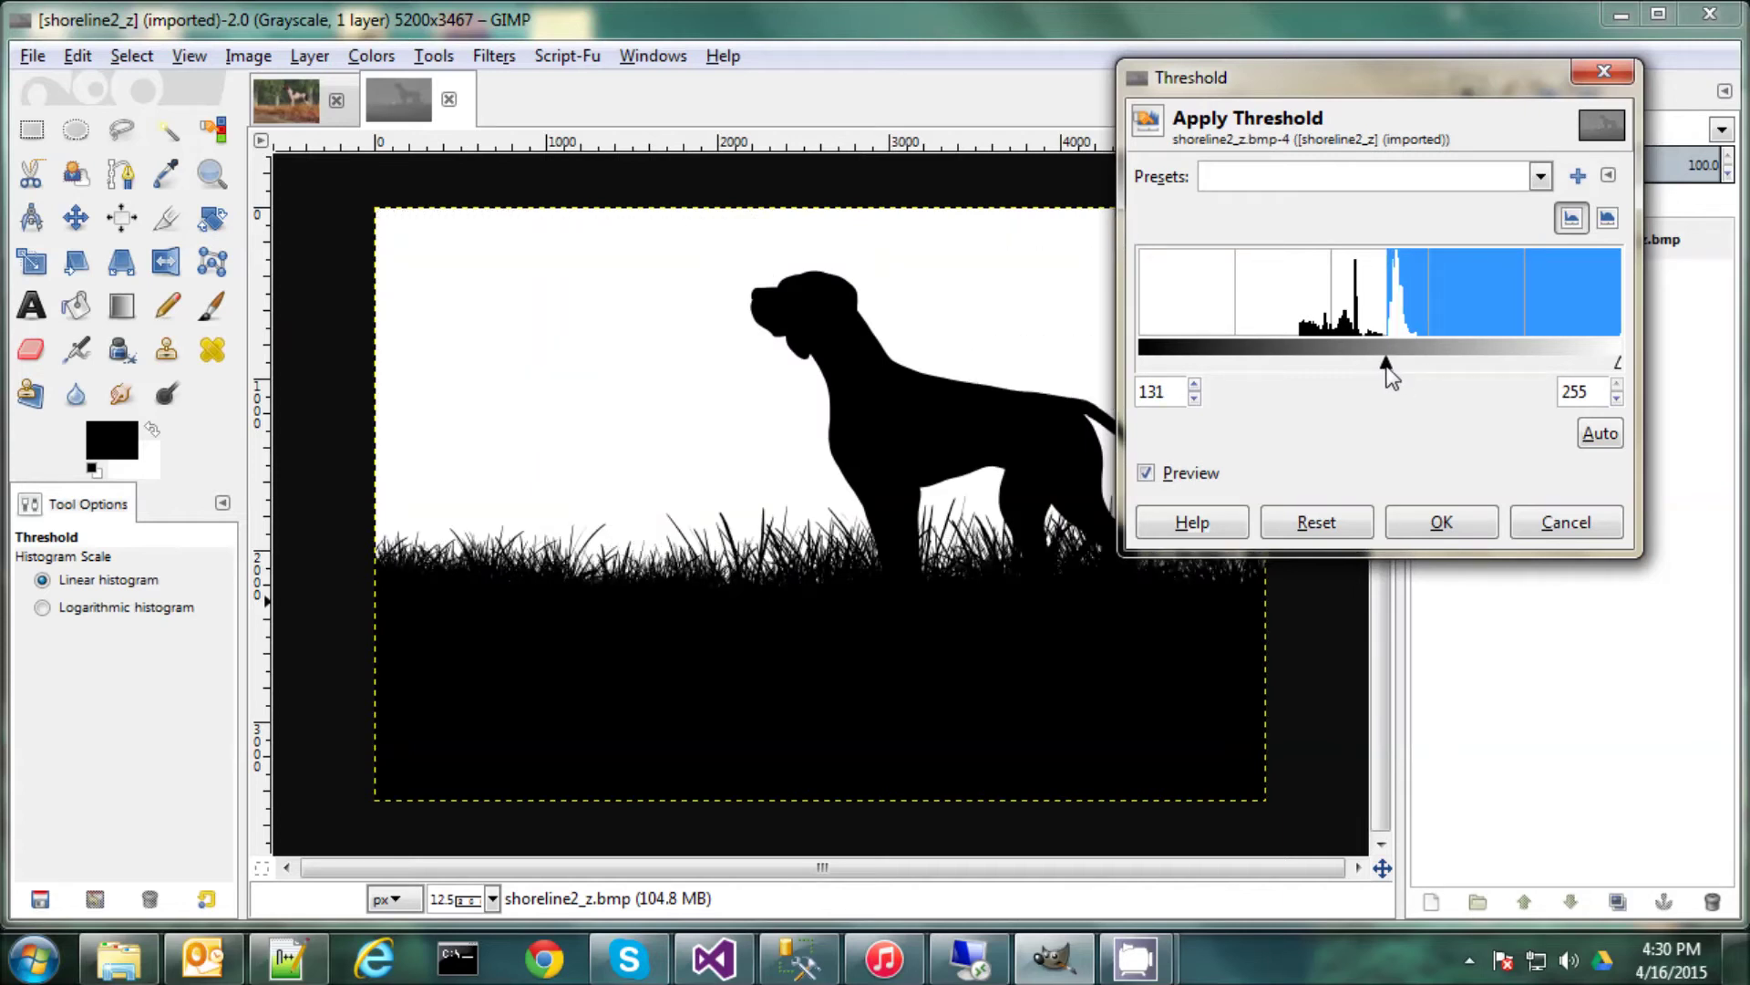
left_click(1422, 528)
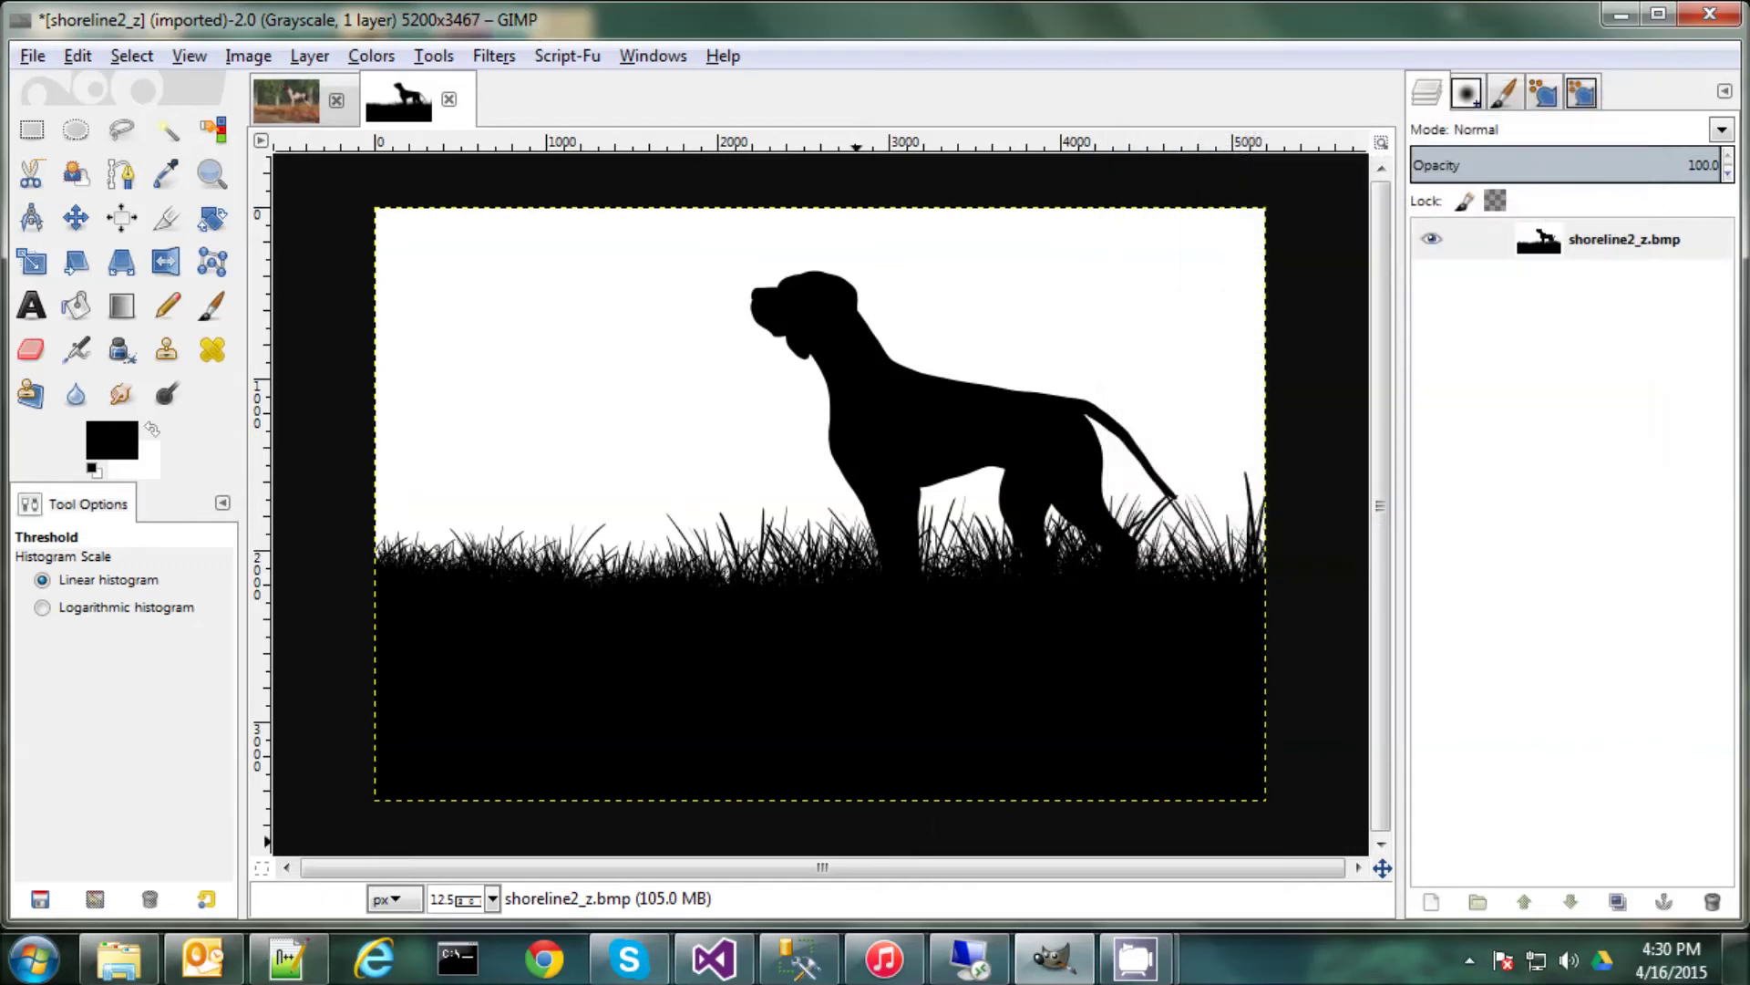
Select the entire thresholded depth image and copy it to the clipboard.
left_click(127, 61)
left_click(153, 89)
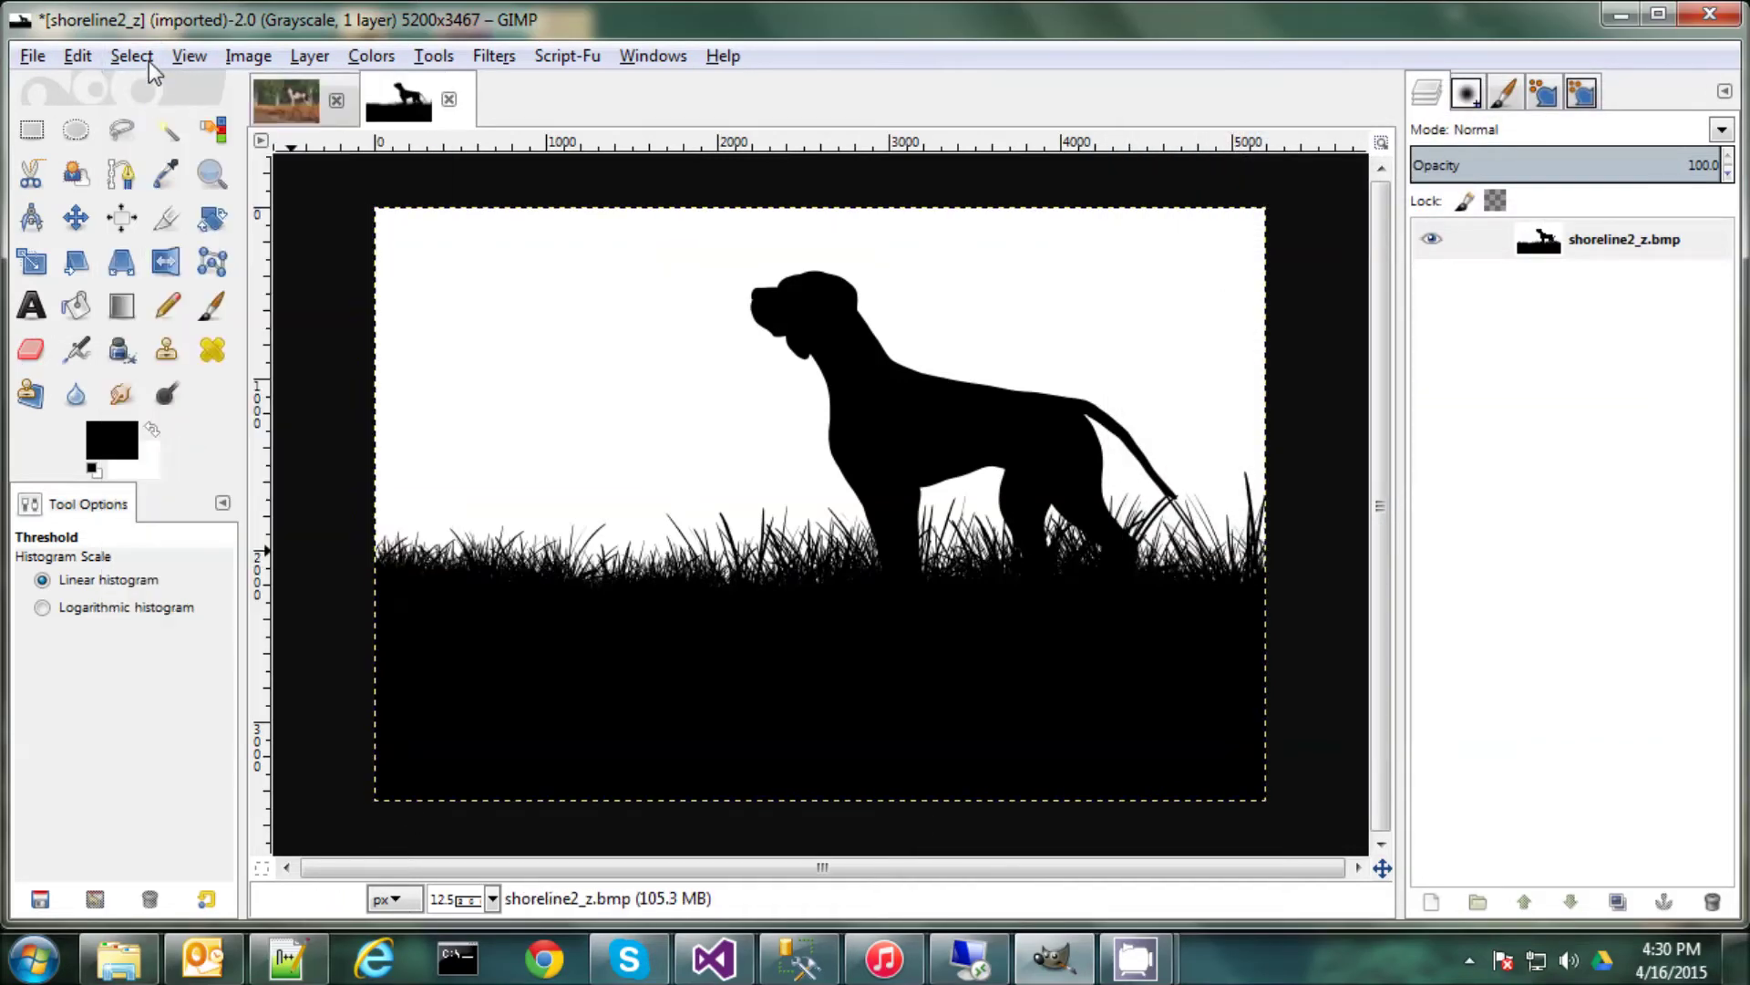
left_click(78, 56)
left_click(119, 250)
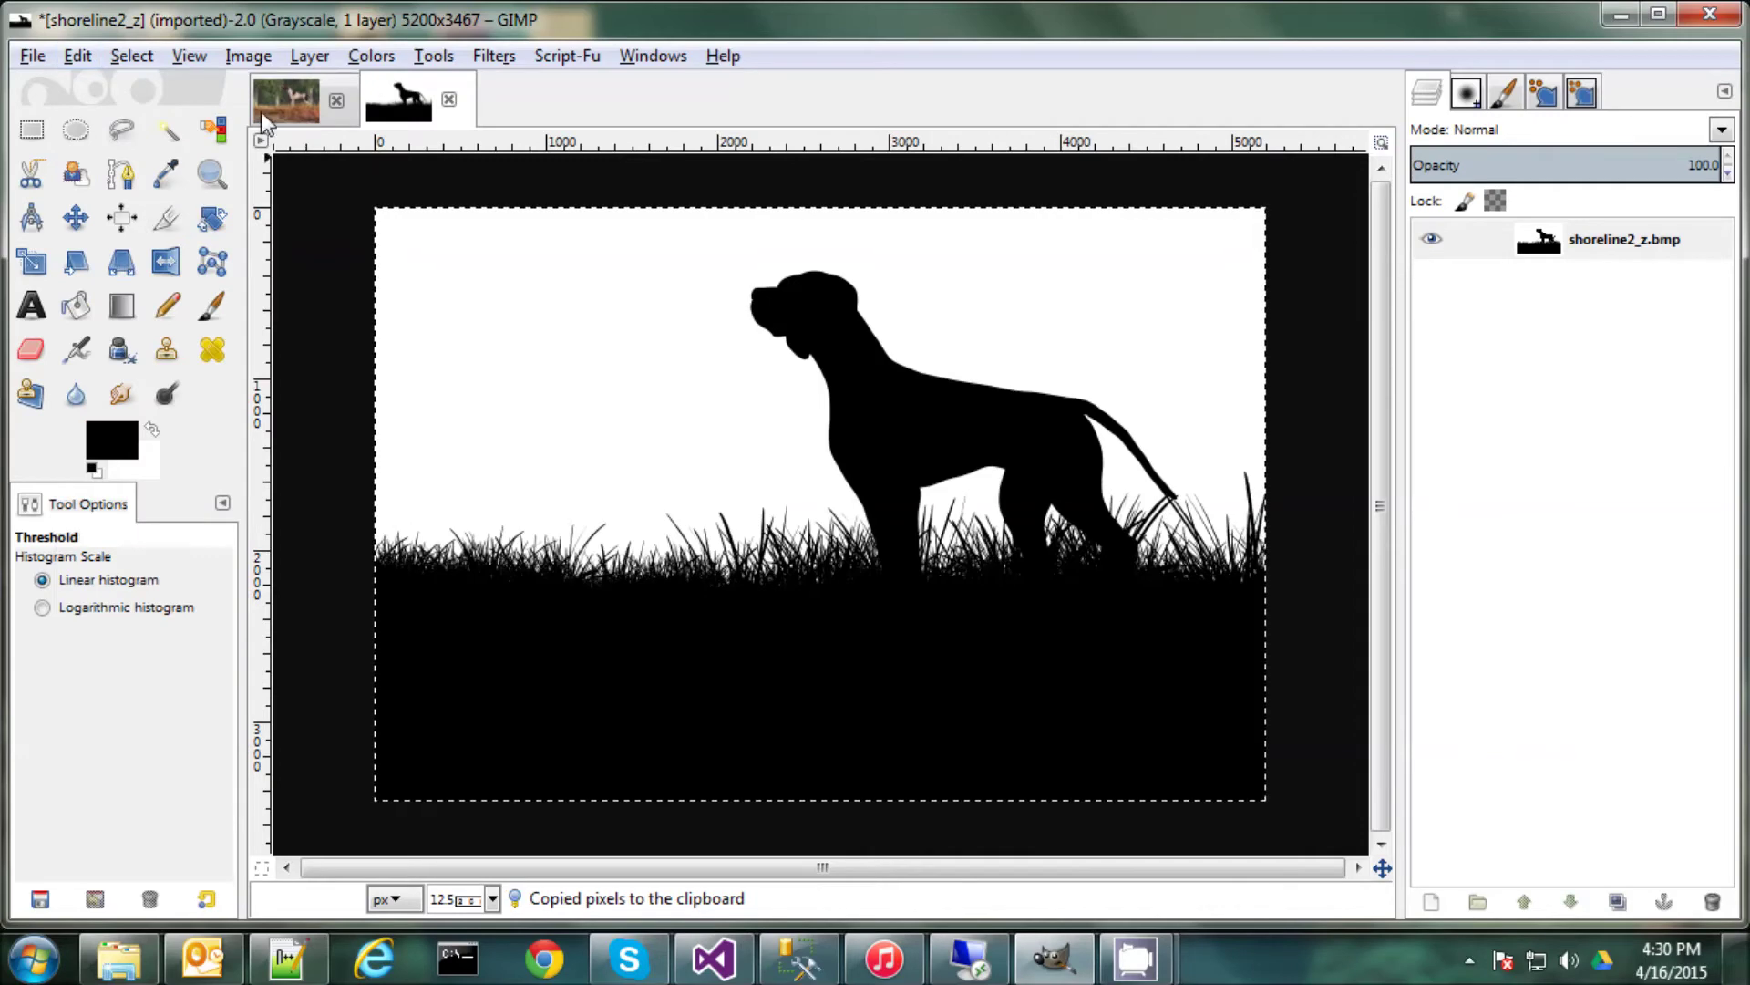
Paste the copied depth silhouette into shoreline2adjusted.xcf and turn the floating selection into a new layer.
left_click(265, 101)
left_click(131, 56)
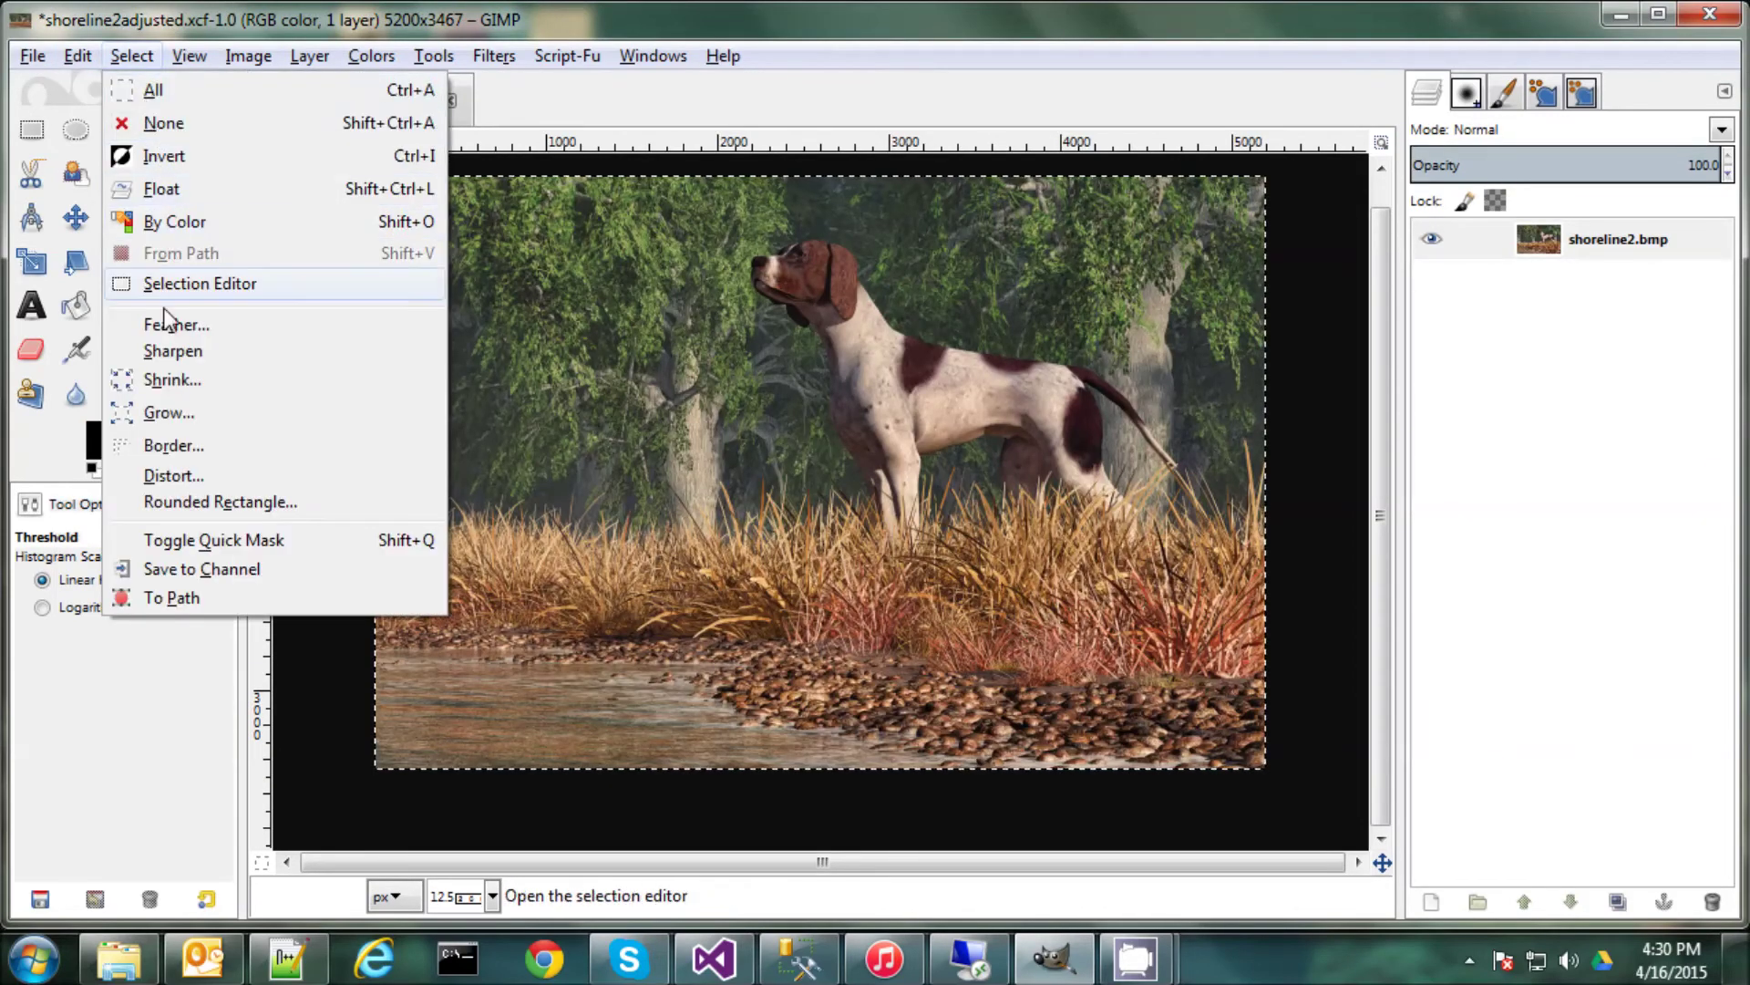
left_click(78, 56)
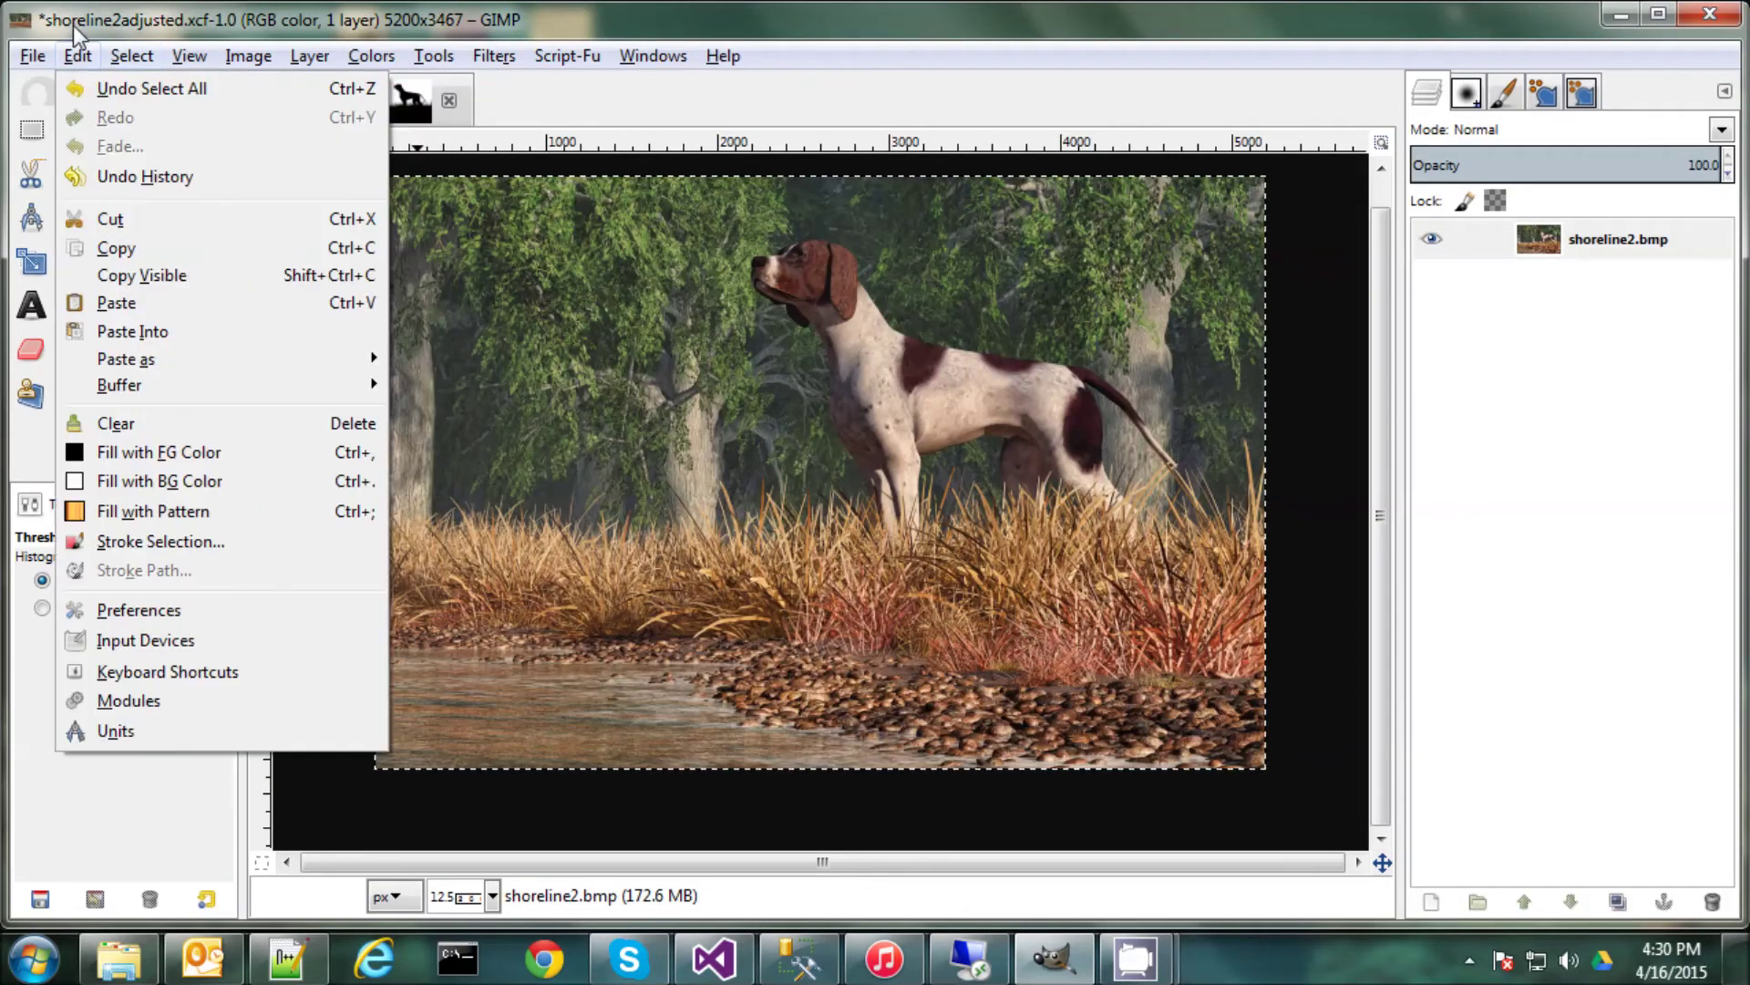
left_click(108, 303)
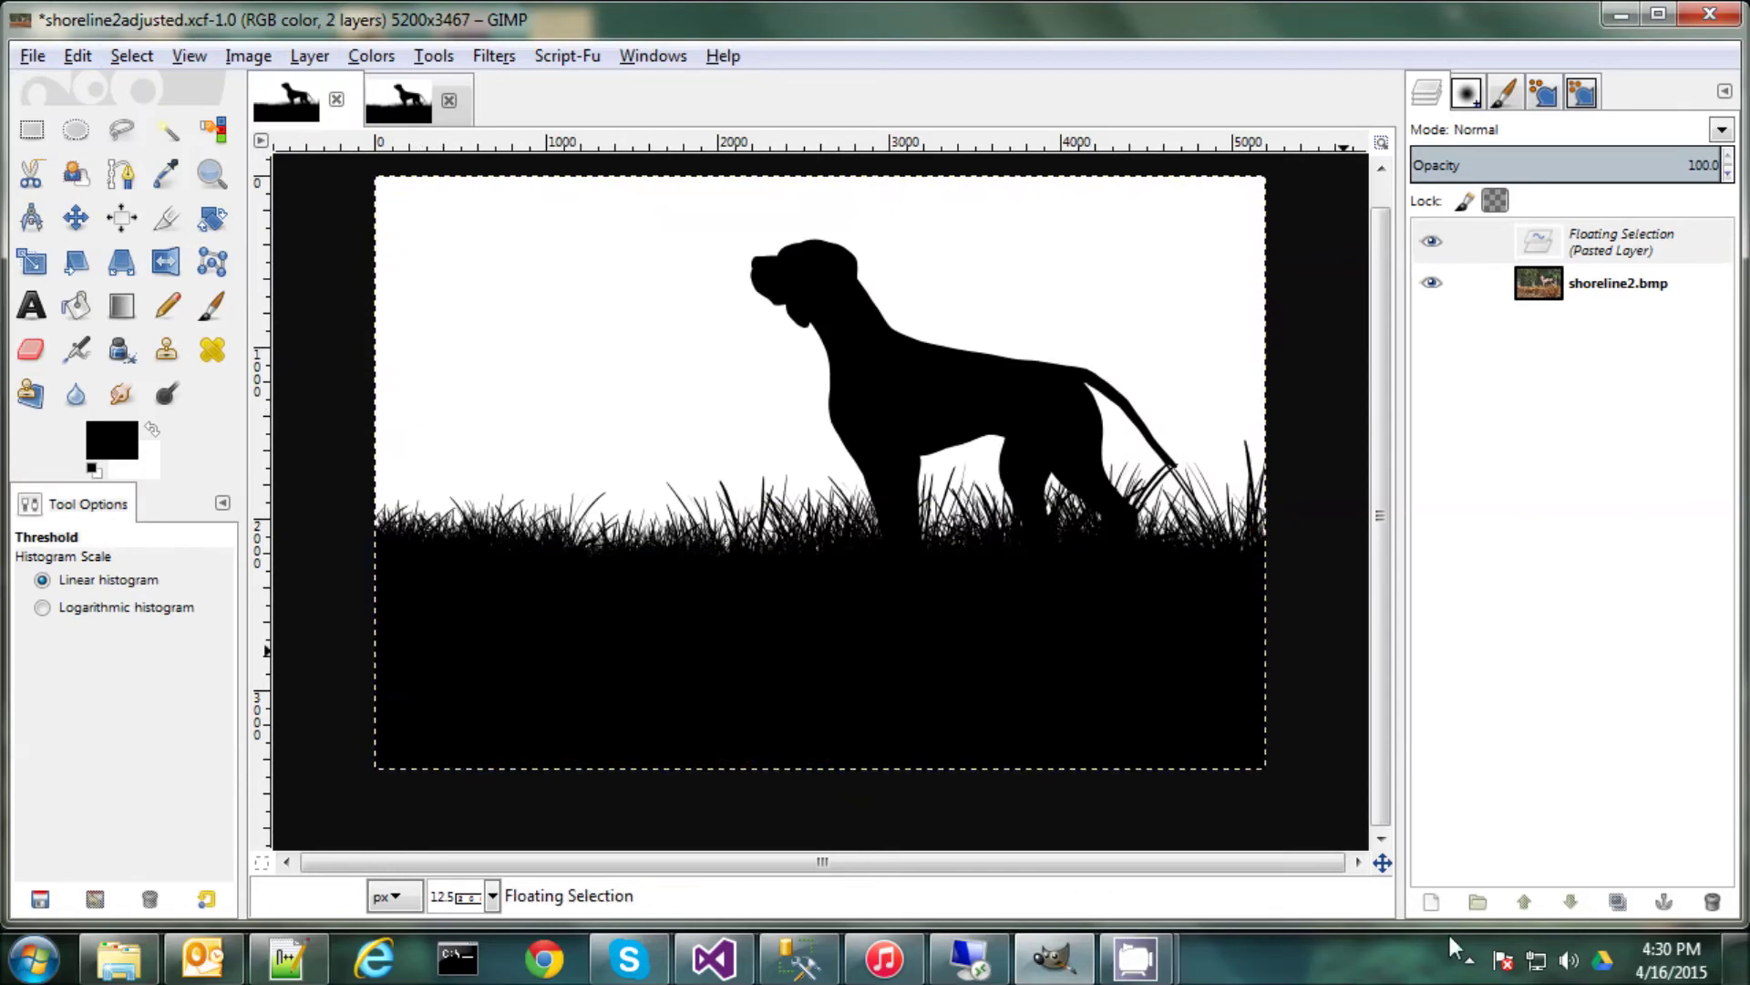
left_click(1431, 902)
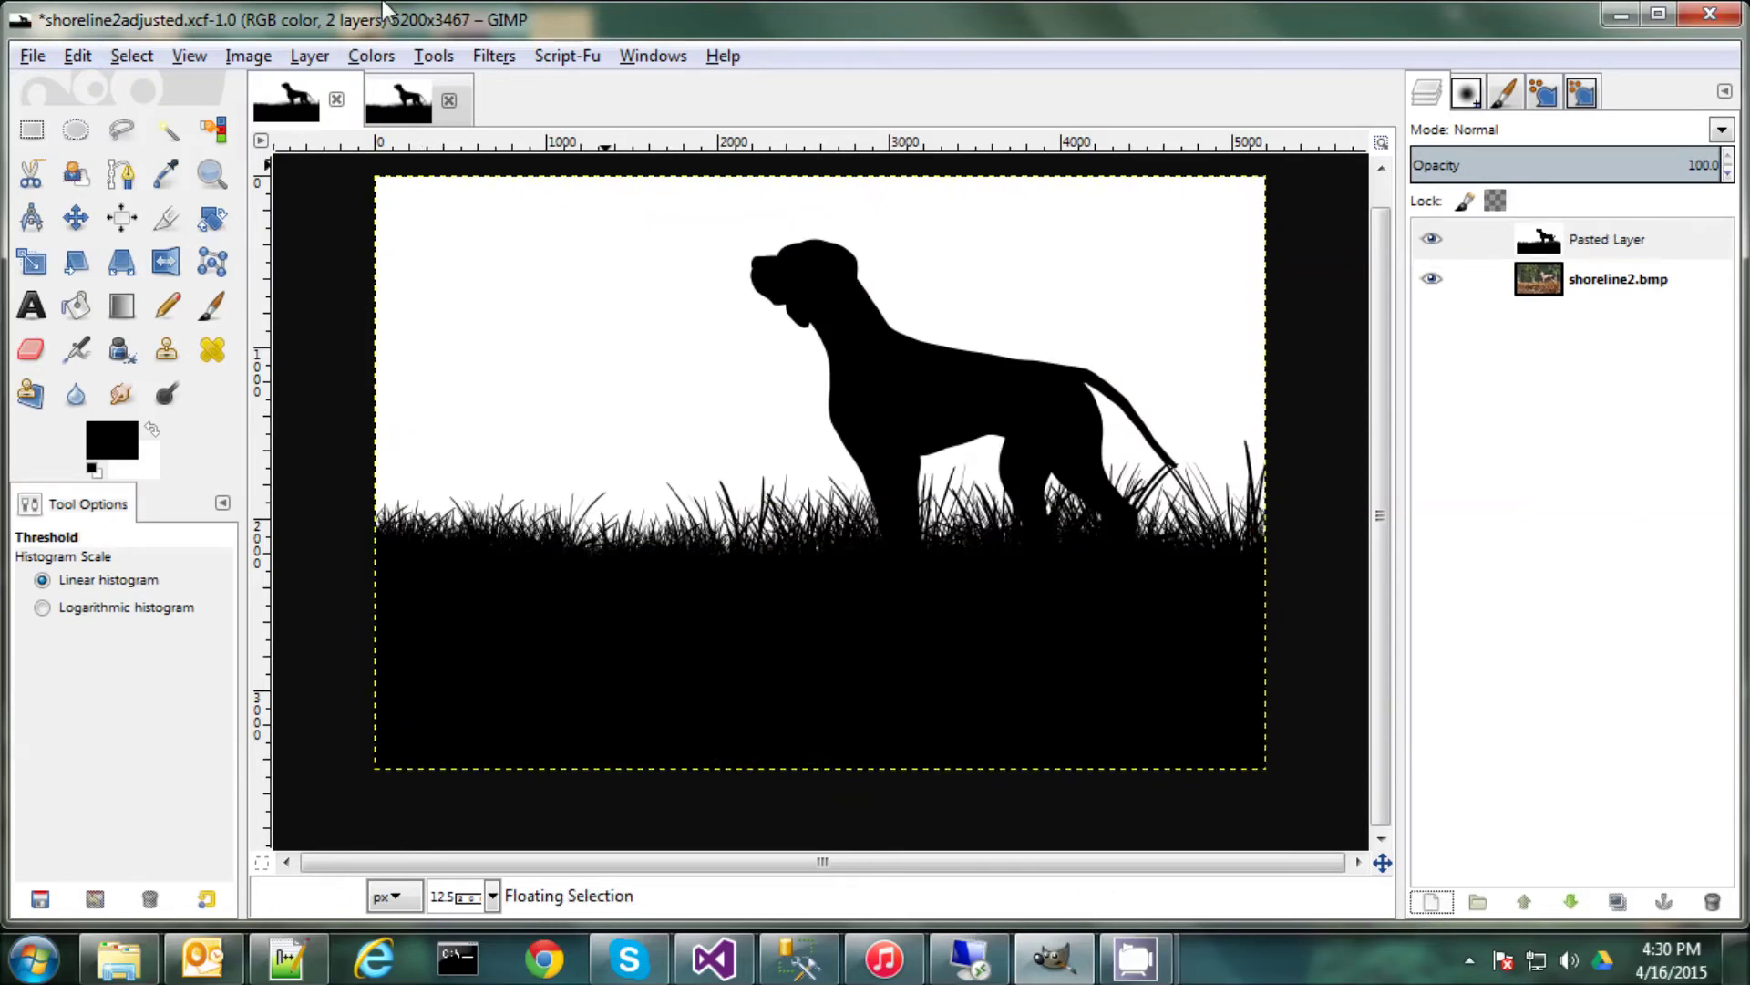
Select the black foreground area by color on the pasted mask layer, then delete that layer while keeping the selection.
left_click(212, 131)
left_click(1118, 707)
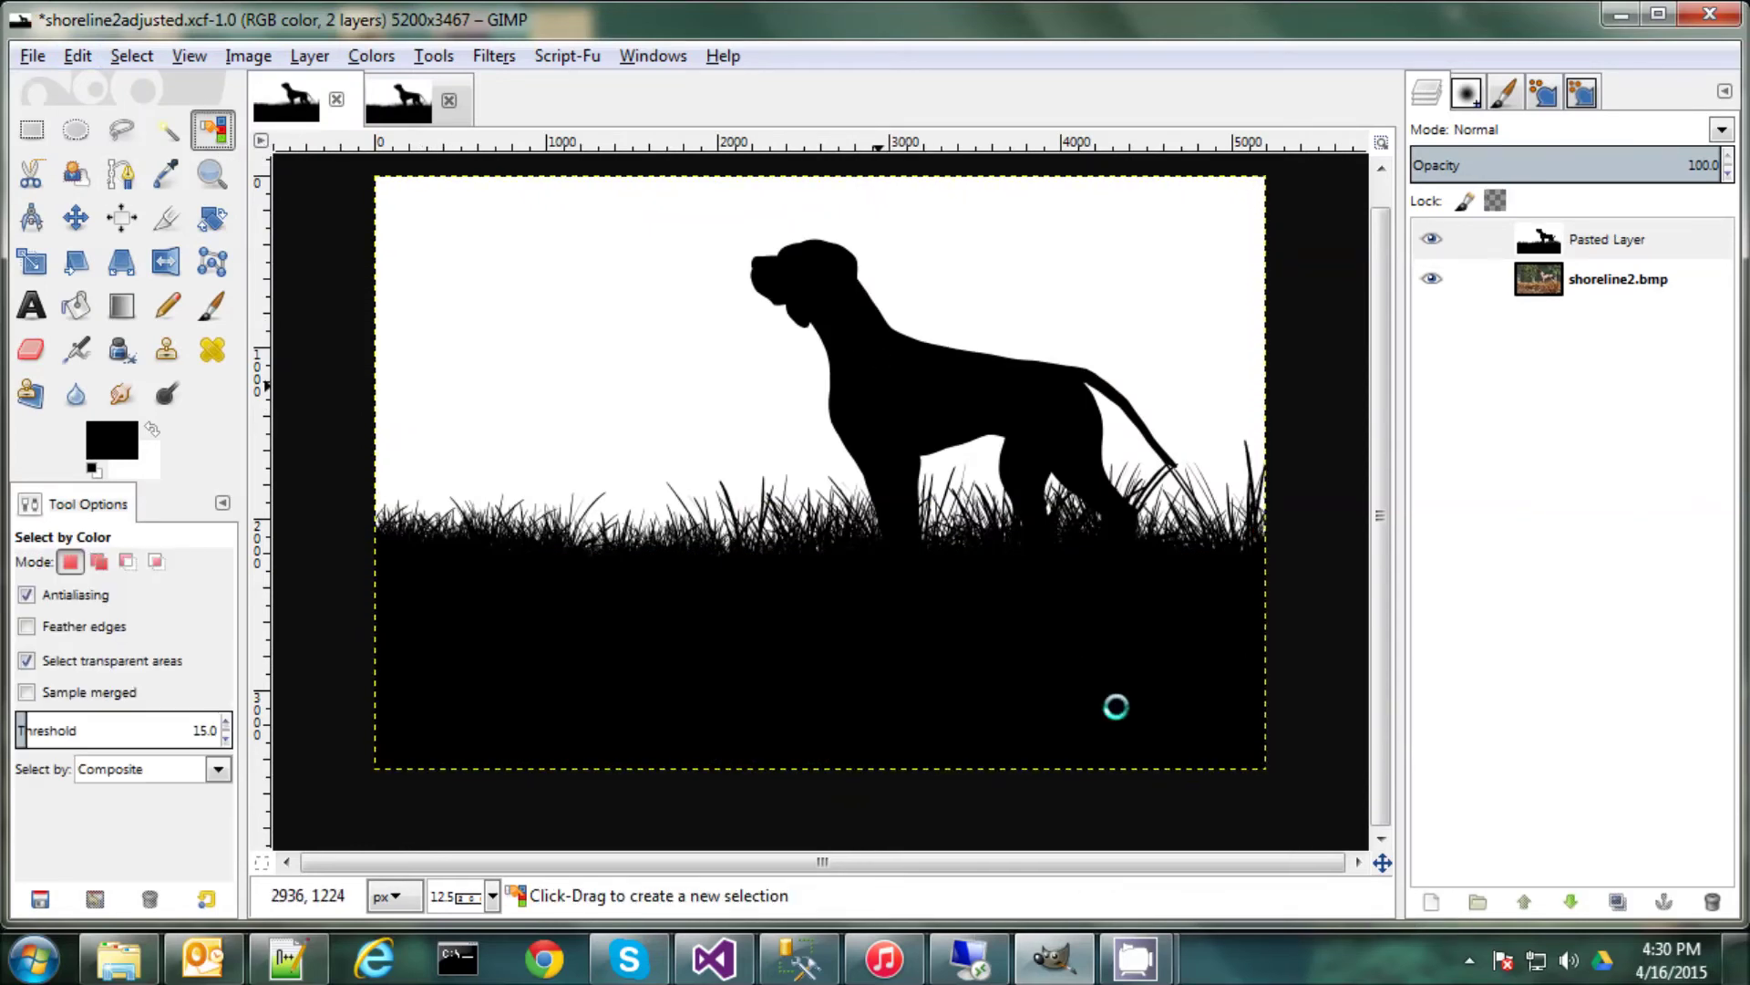
left_click(1714, 902)
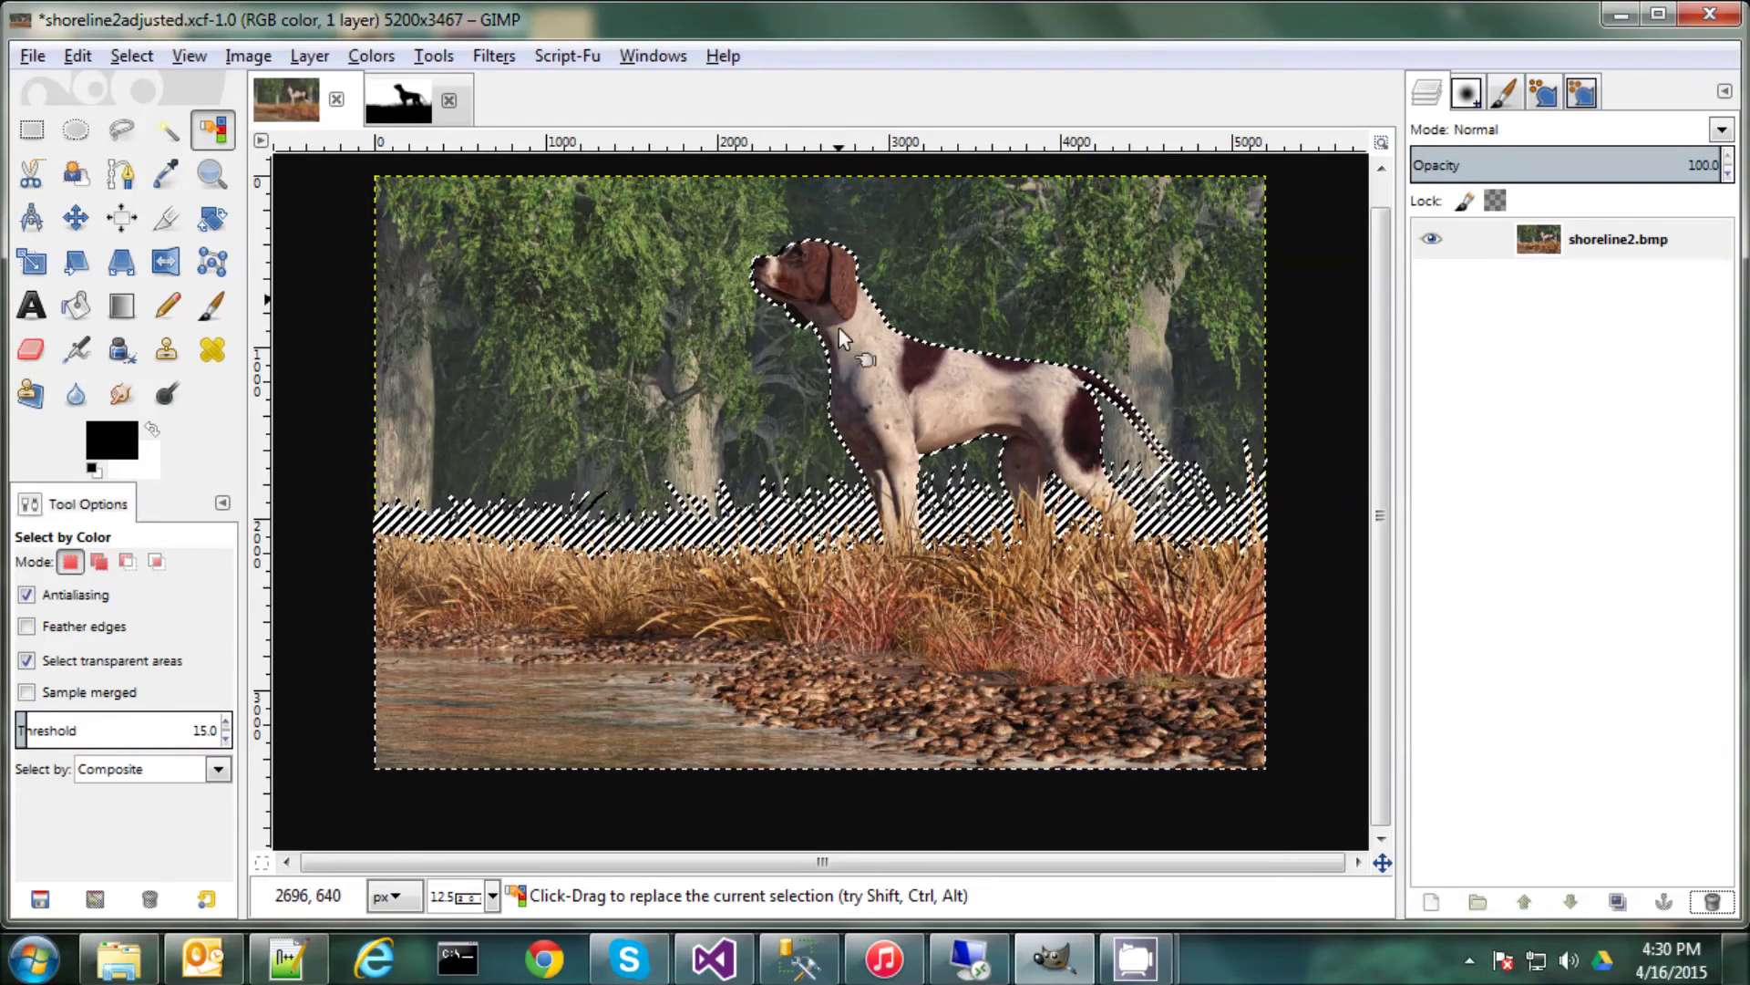
Copy the selected dog and foreground from shoreline2.bmp and paste them as a new layer above it.
left_click(132, 55)
mouse_move(78, 55)
left_click(116, 248)
left_click(77, 55)
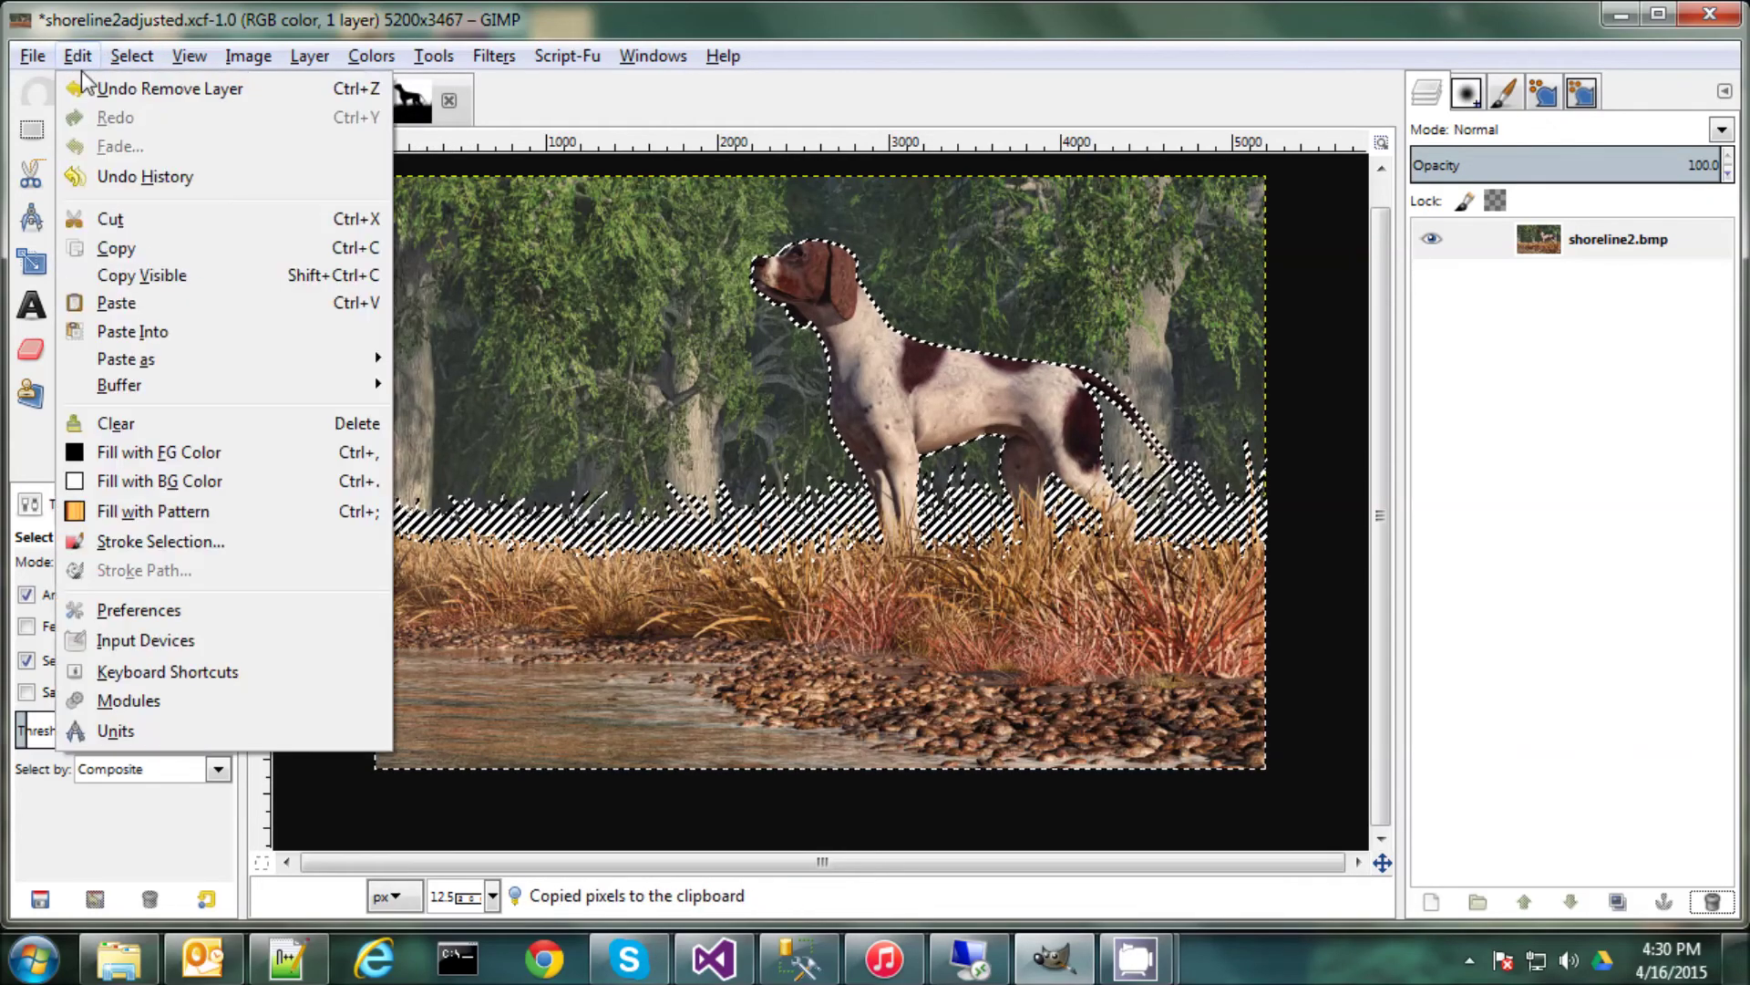
left_click(118, 303)
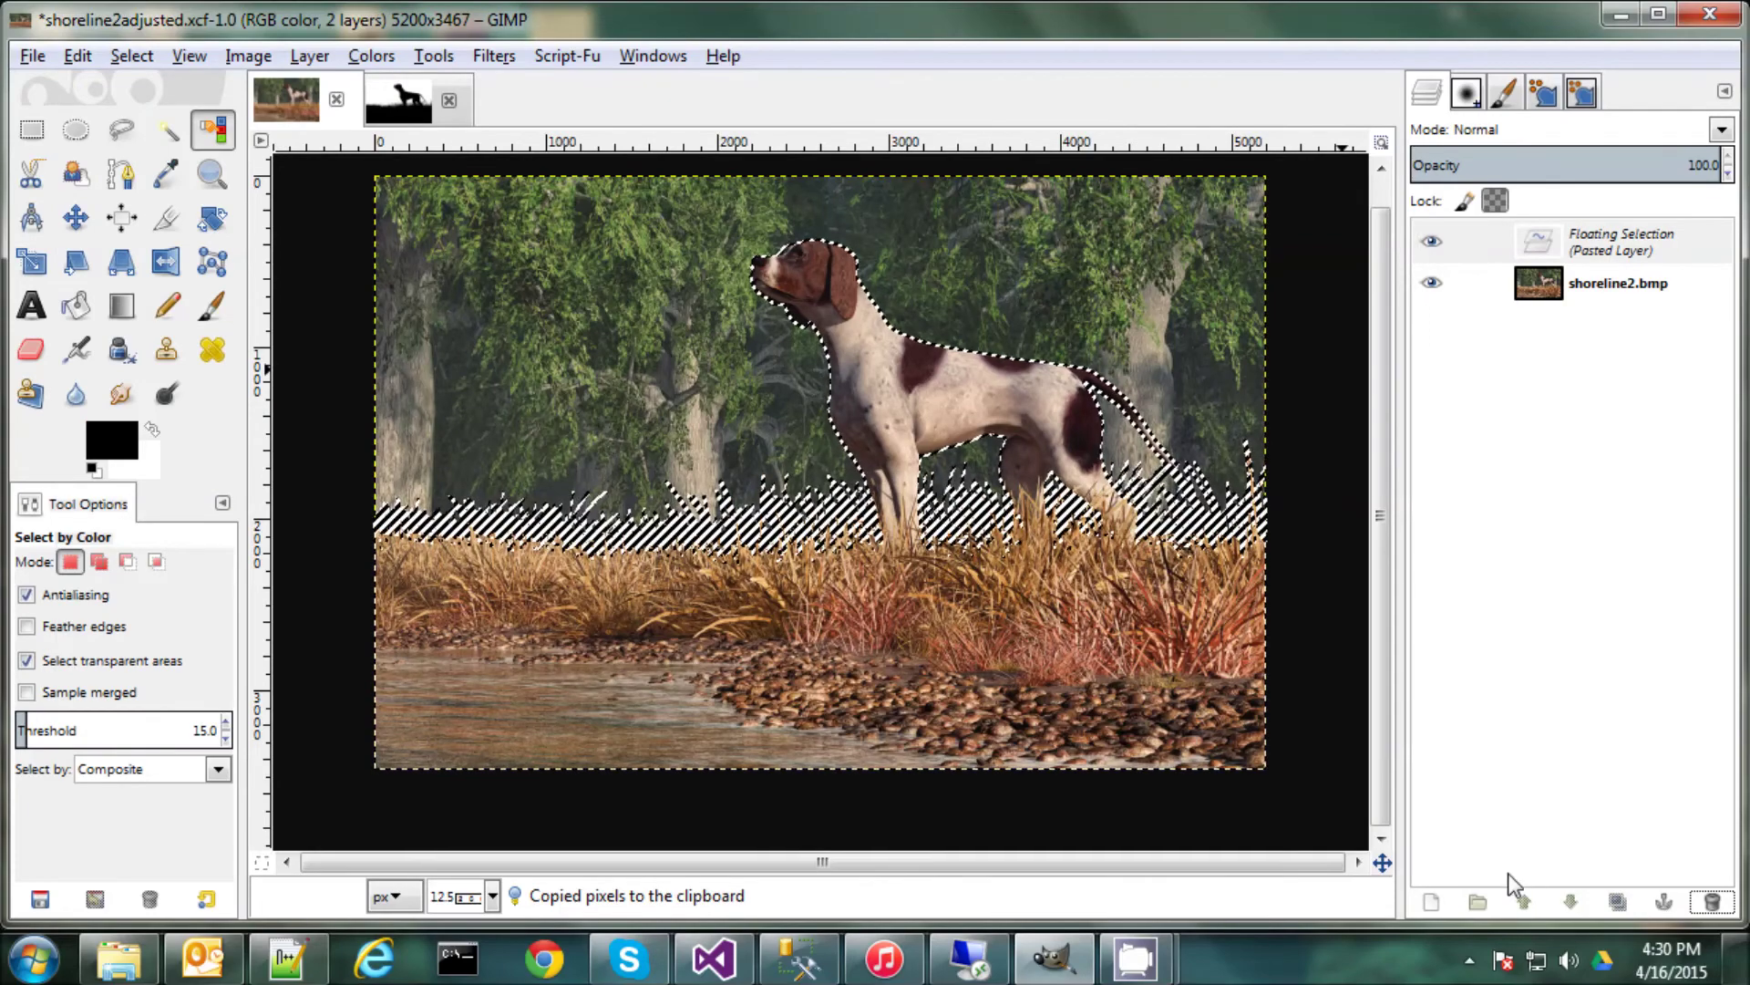
left_click(1433, 905)
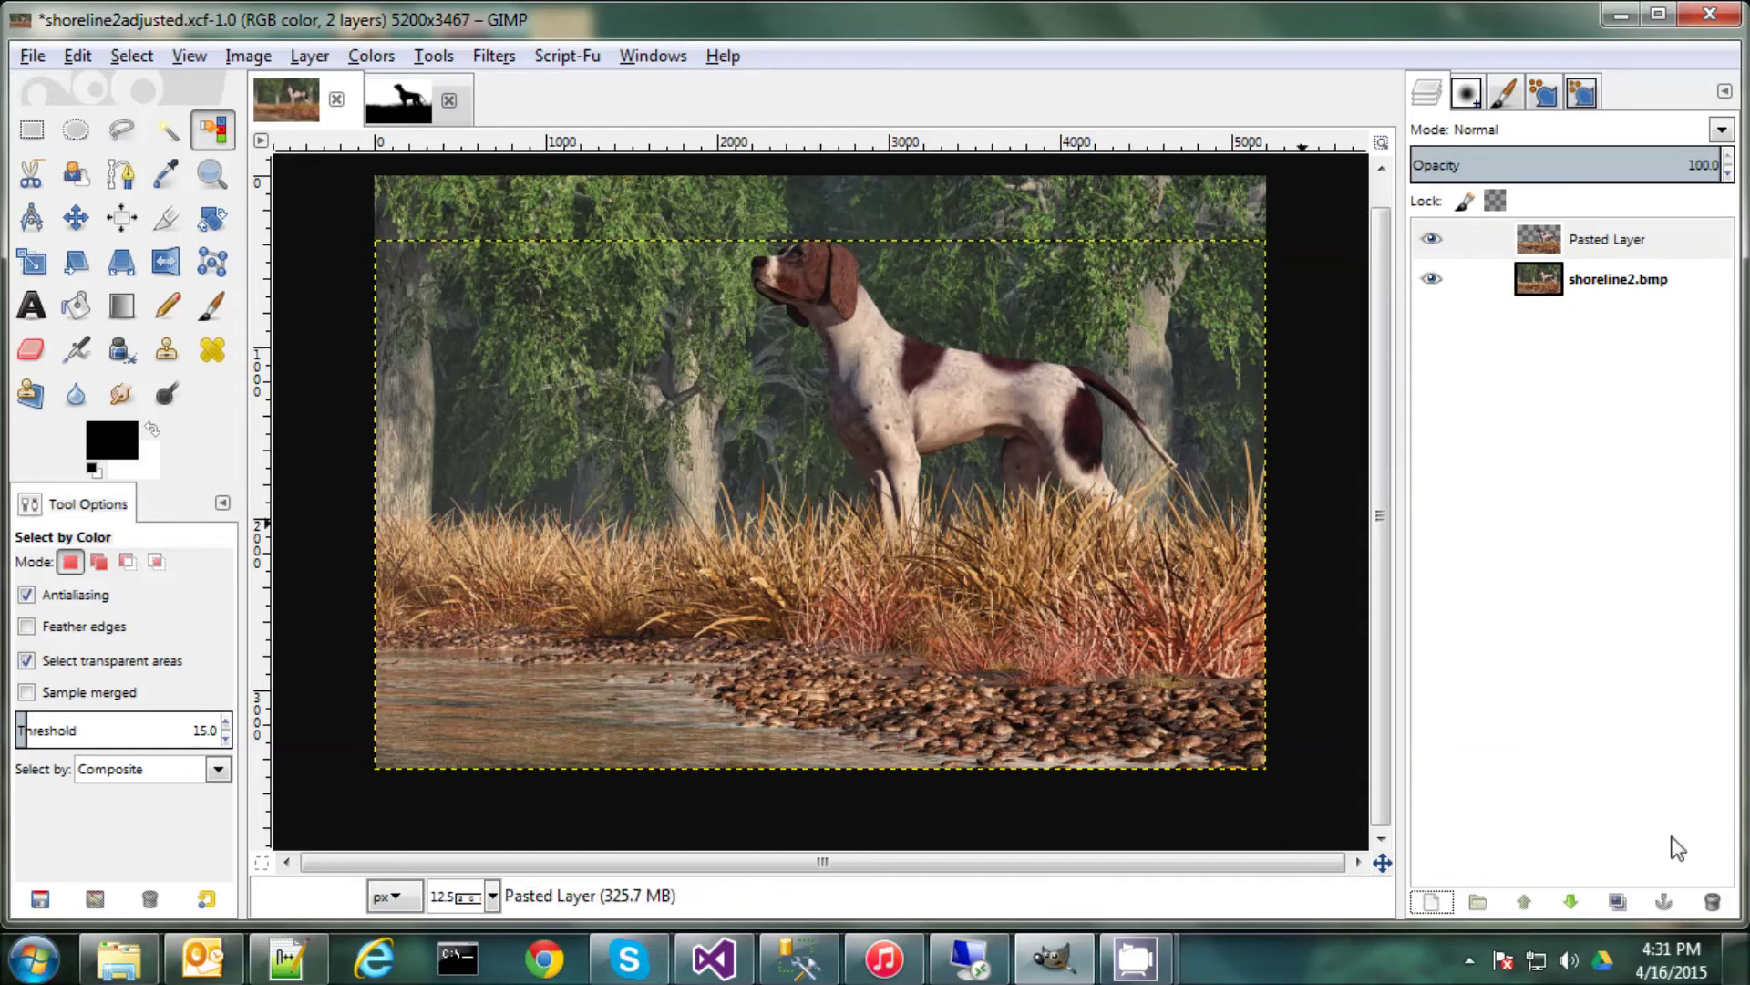
Create a transparent 5200 x 3467 px layer and merge it down into the pasted foreground layer.
left_click(1431, 903)
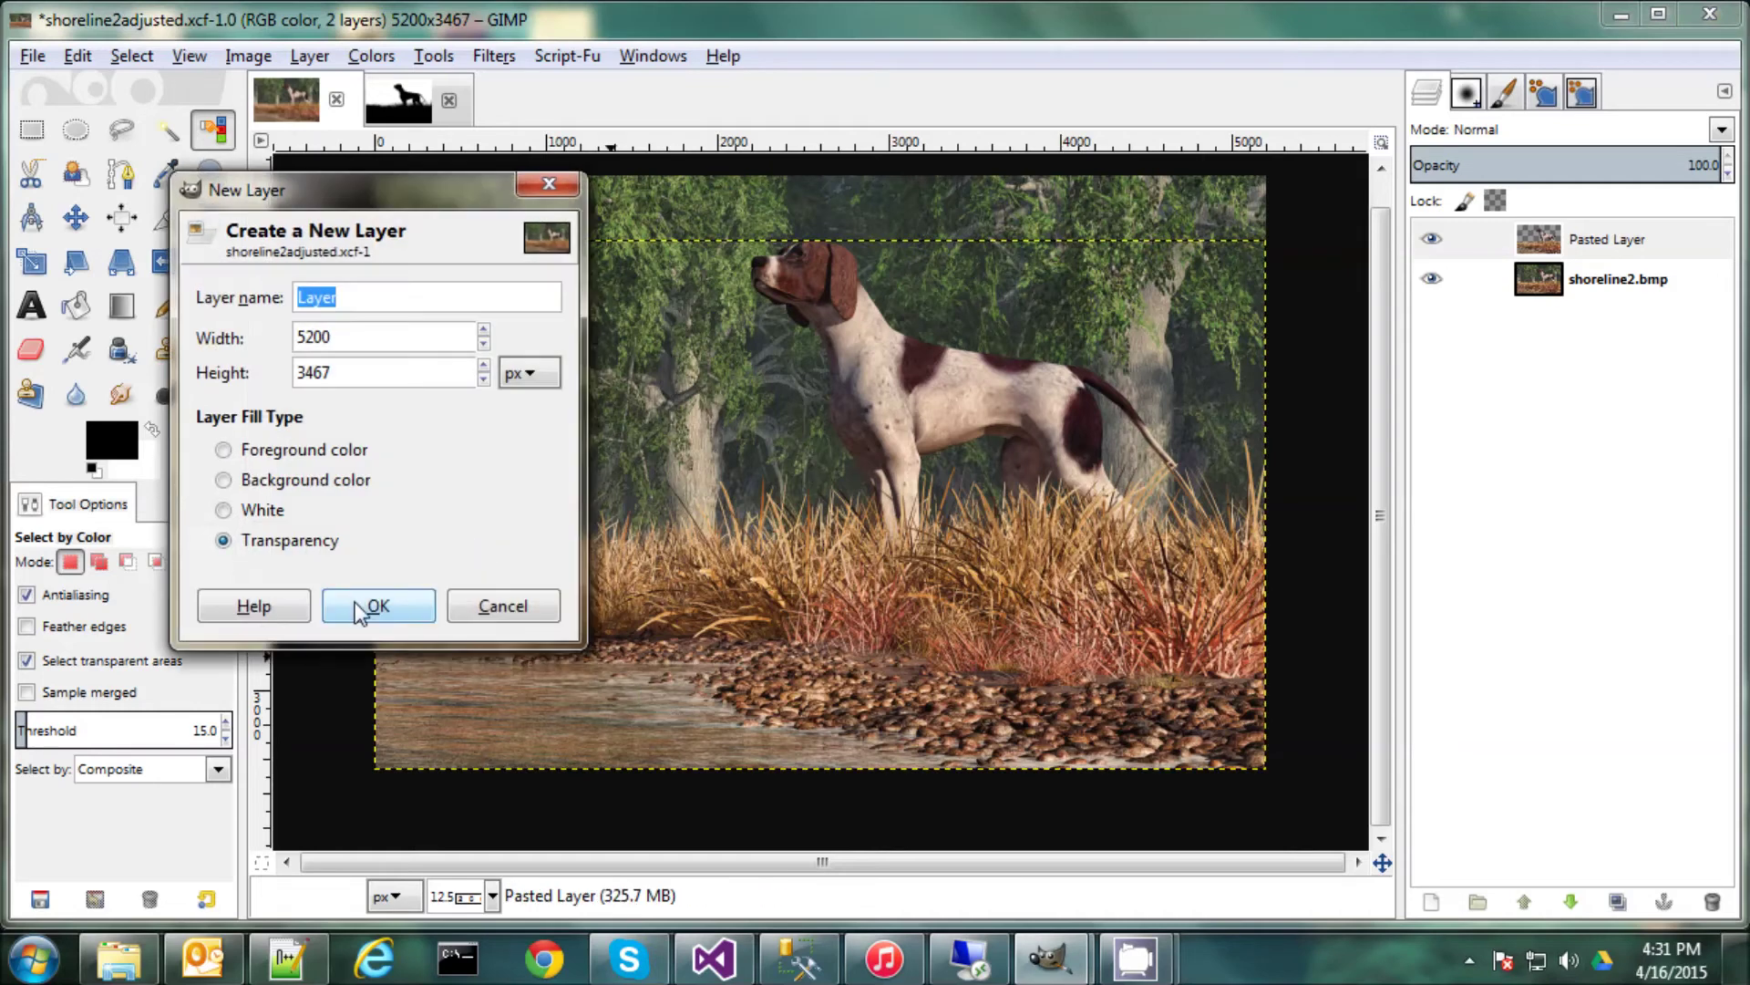
left_click(378, 606)
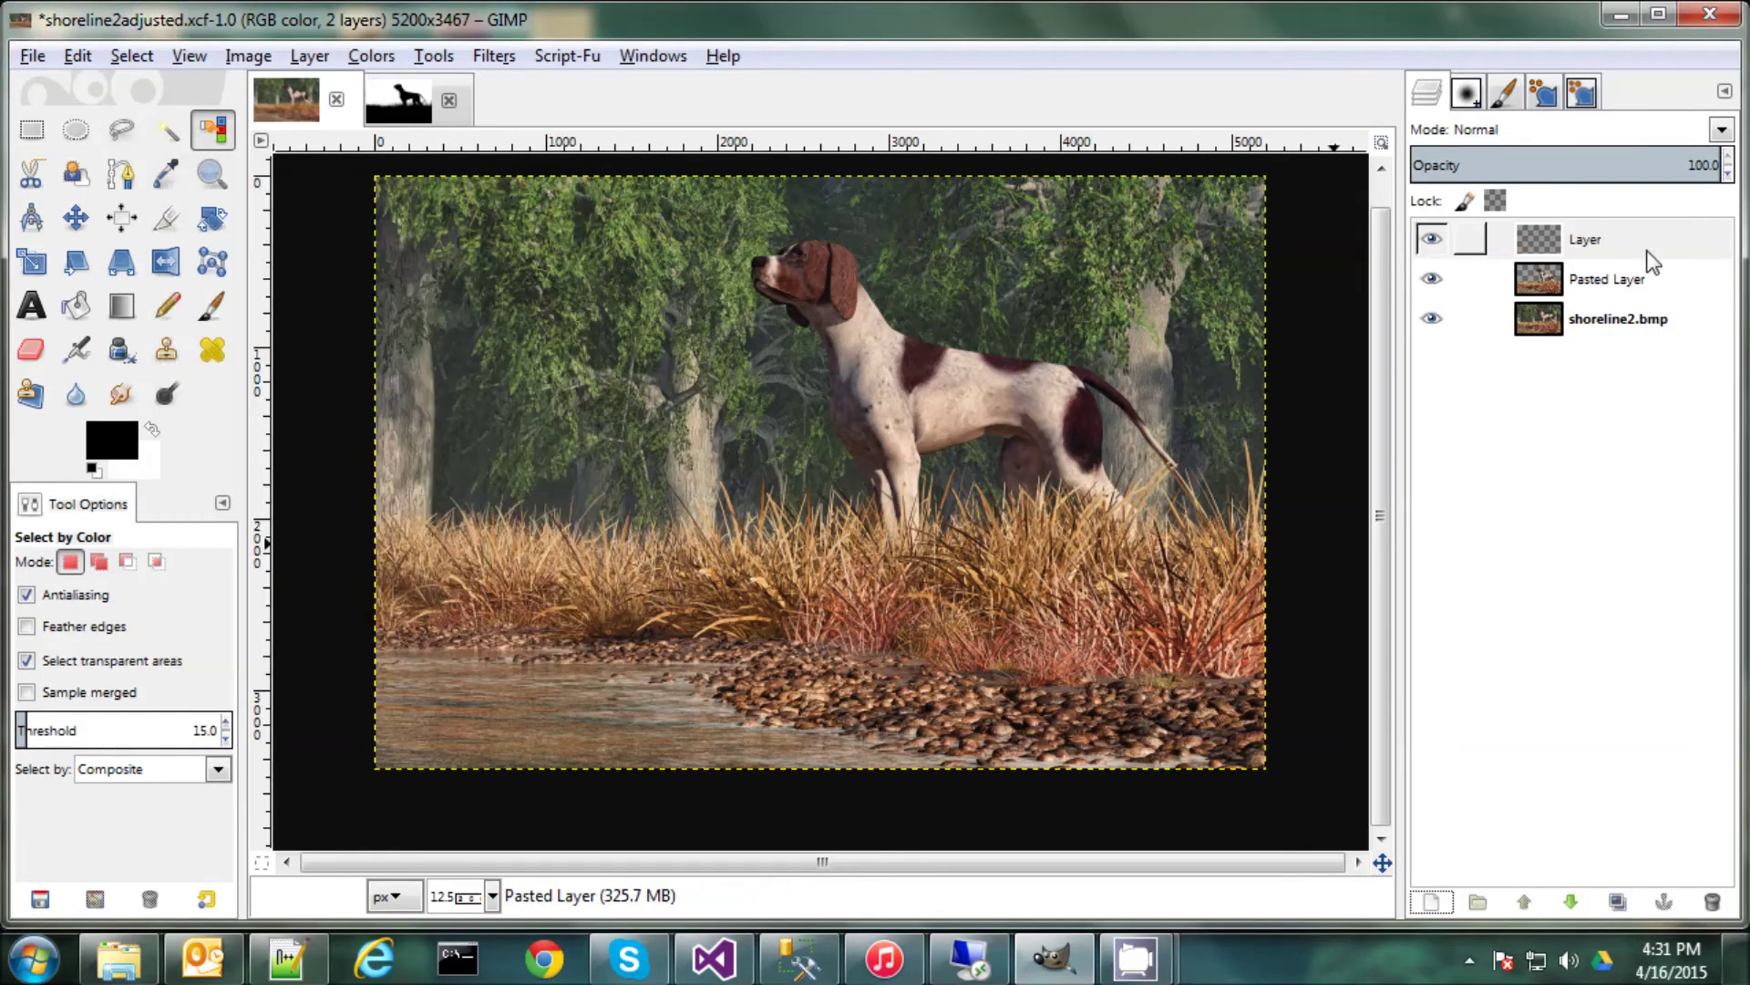
right_click(1593, 239)
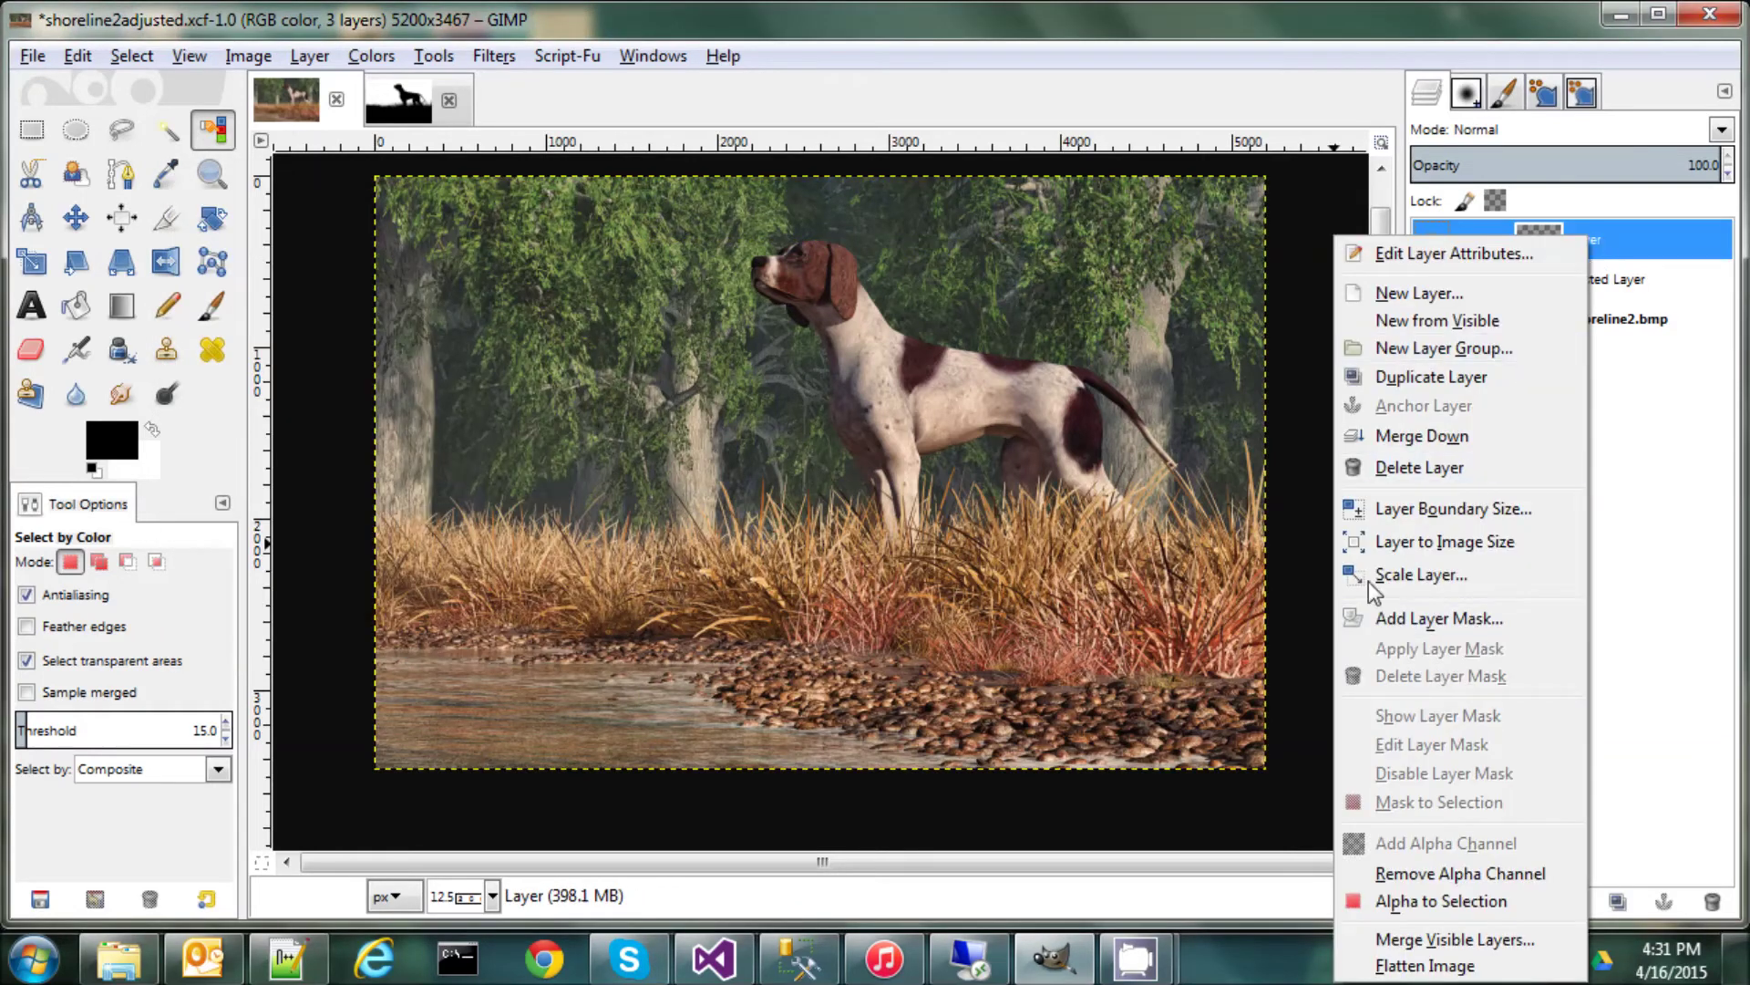
left_click(1409, 437)
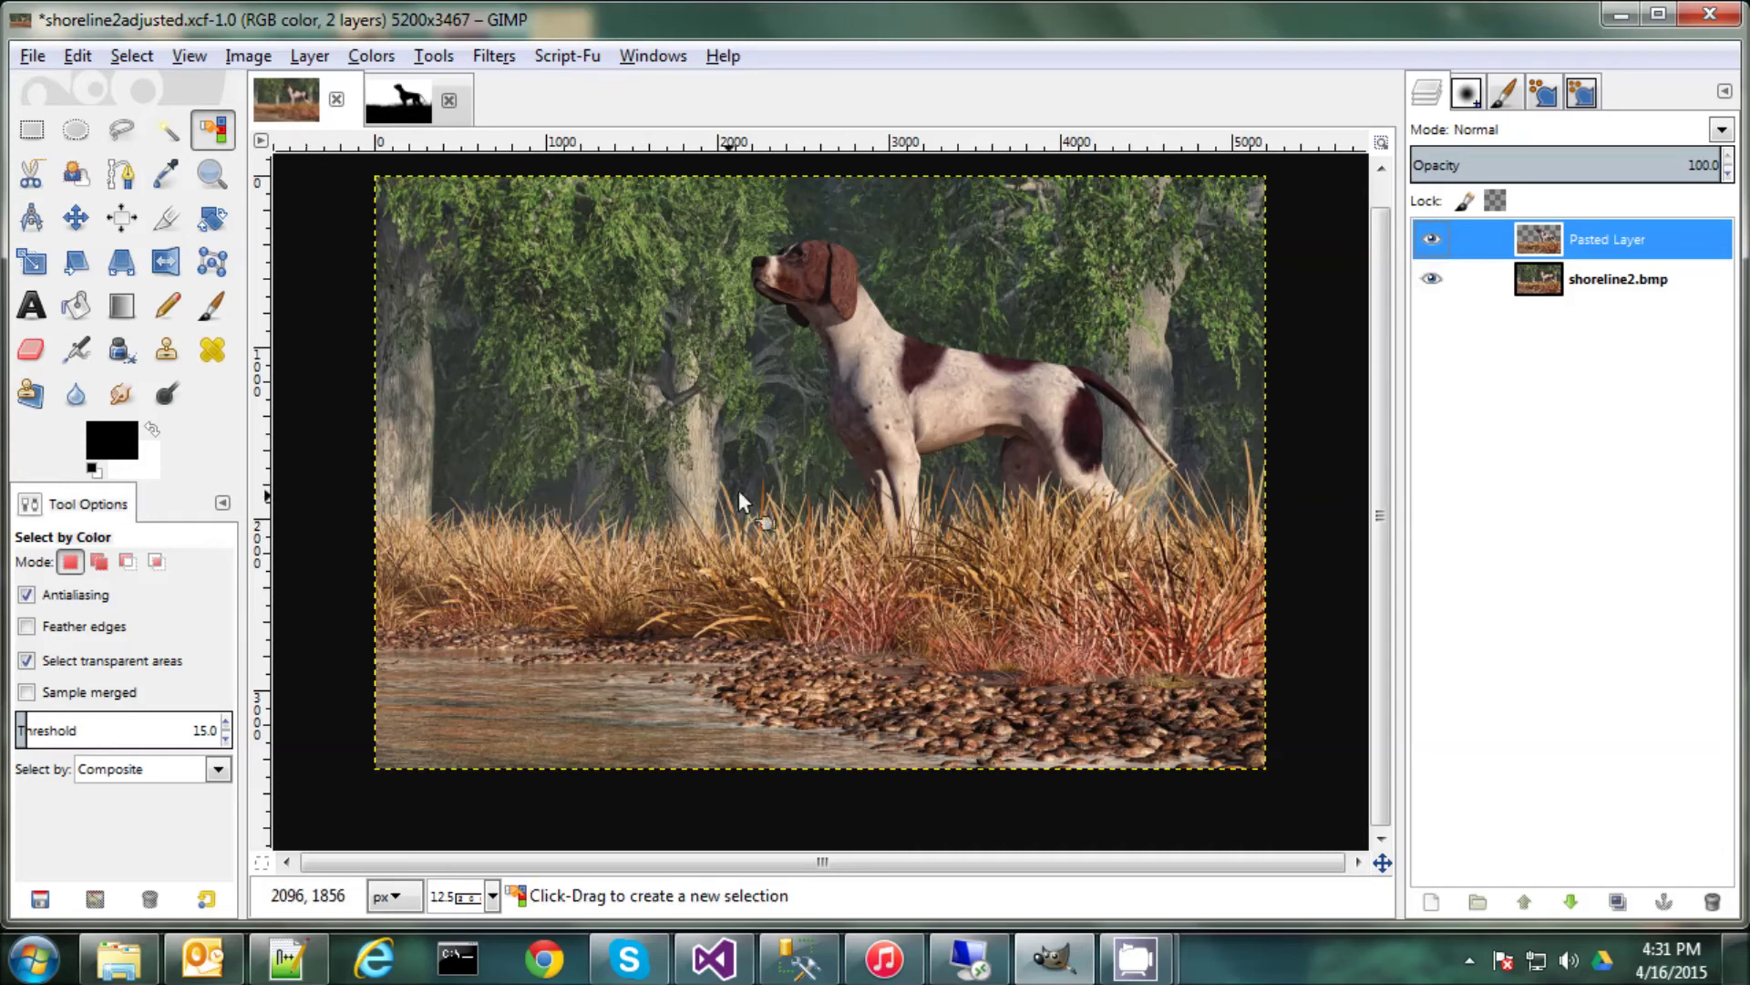
Add another new layer and move it between the pasted foreground layer and shoreline2.bmp.
left_click(1432, 902)
left_click(402, 643)
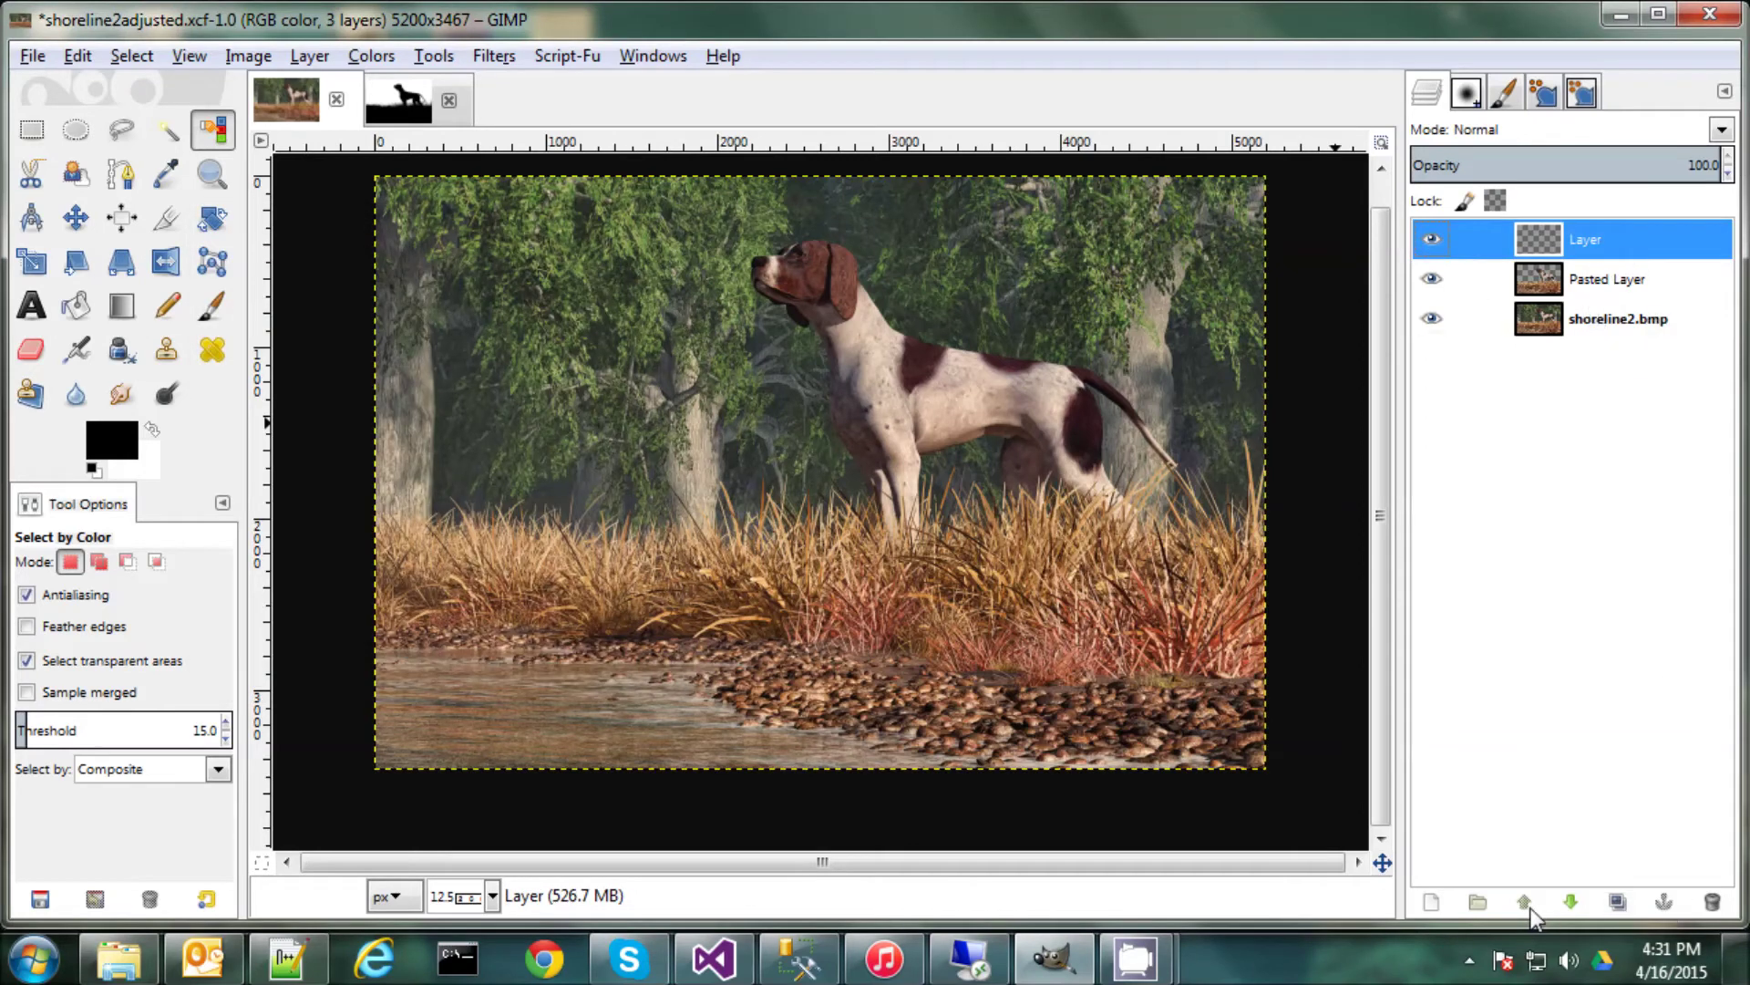
left_click(1571, 903)
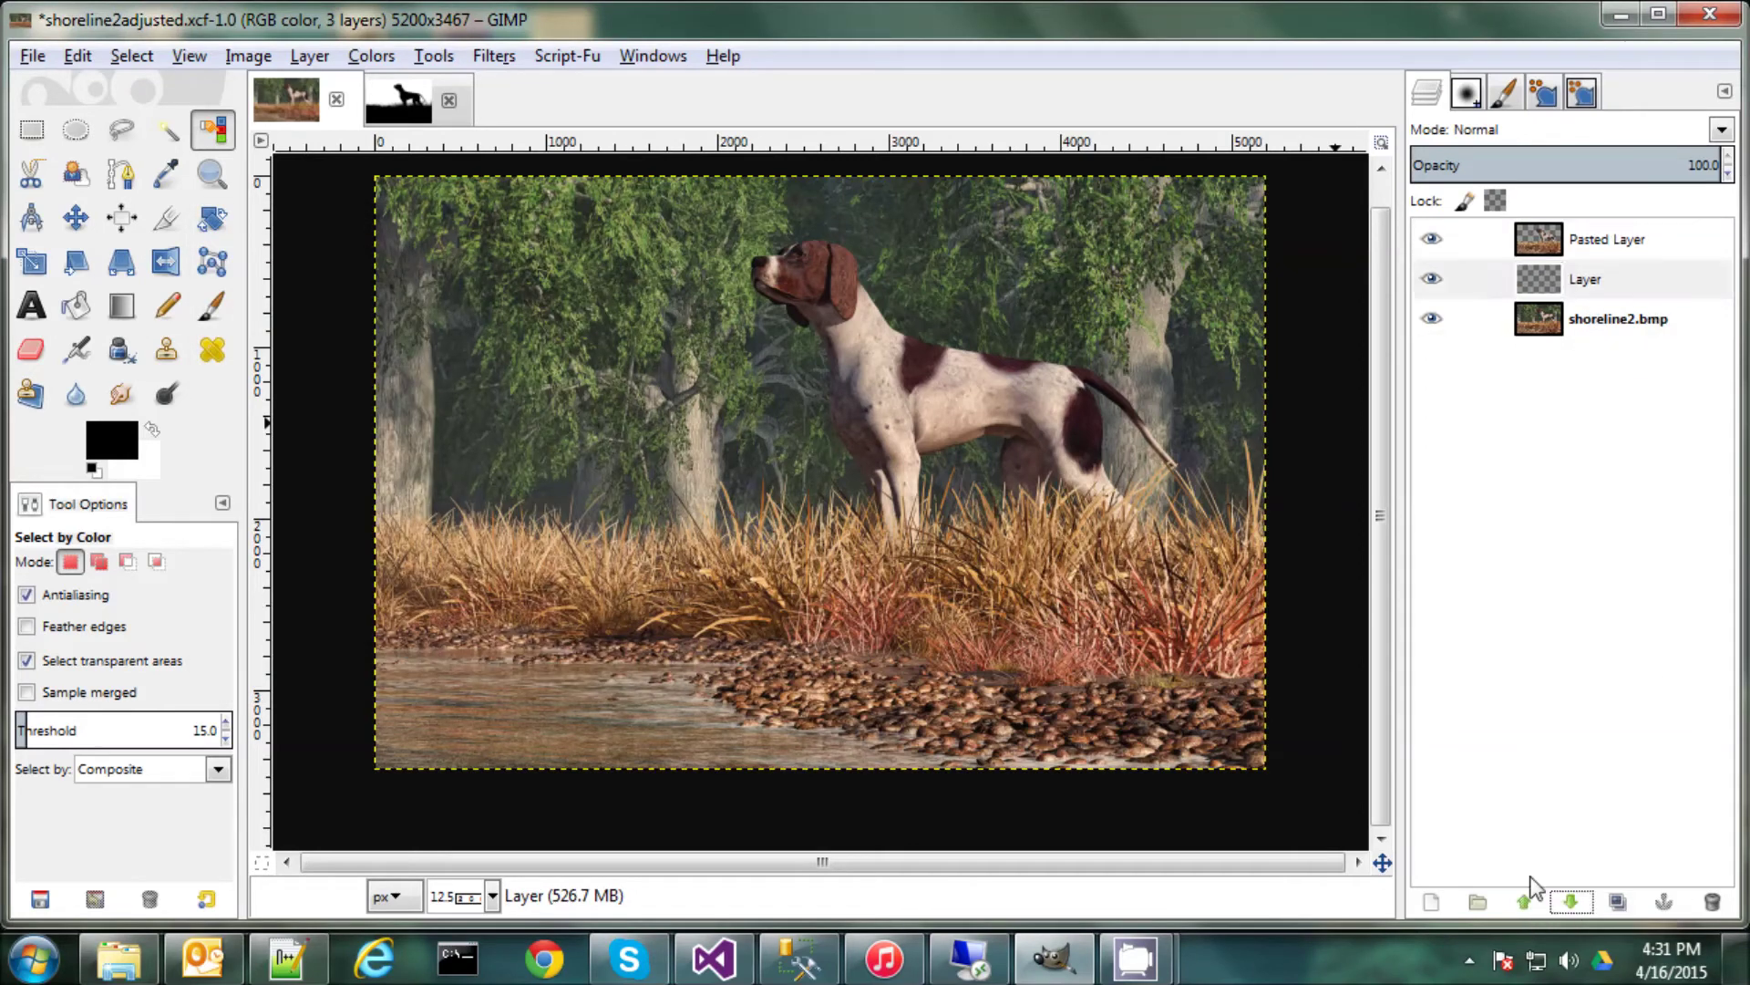
Airbrush white mist just above the grass behind the dog, using the LJF Smoke A brush at size 593.
left_click(77, 349)
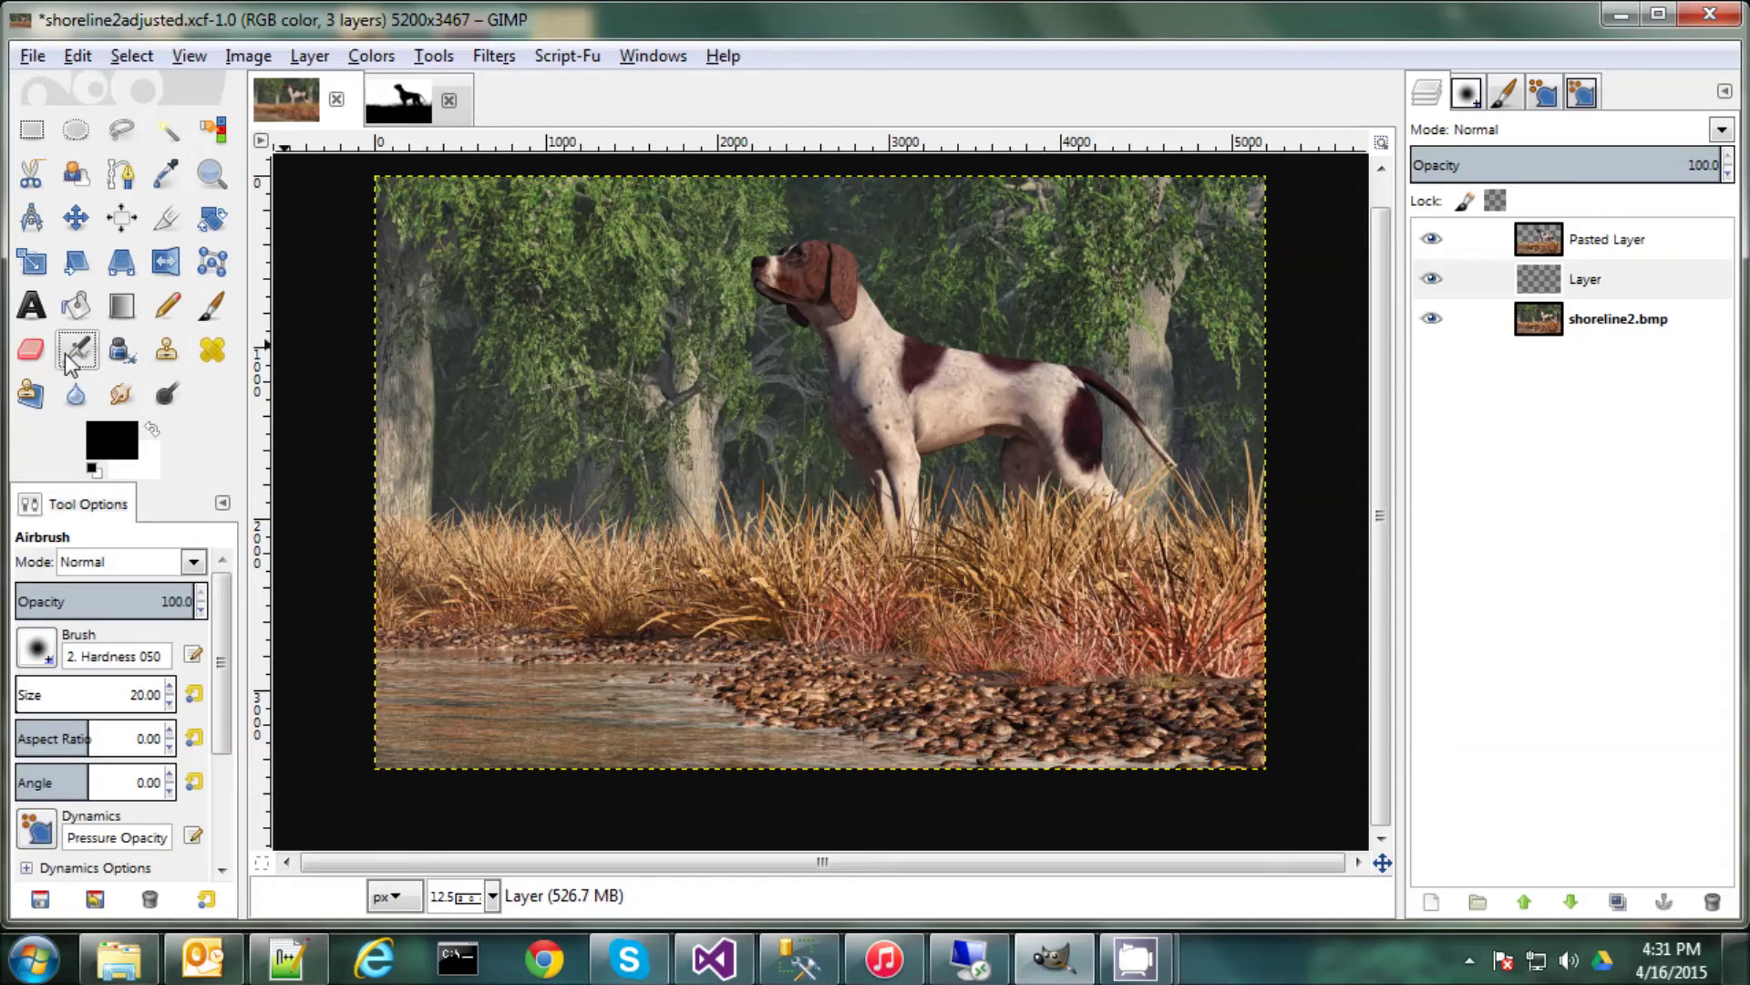
left_click(41, 651)
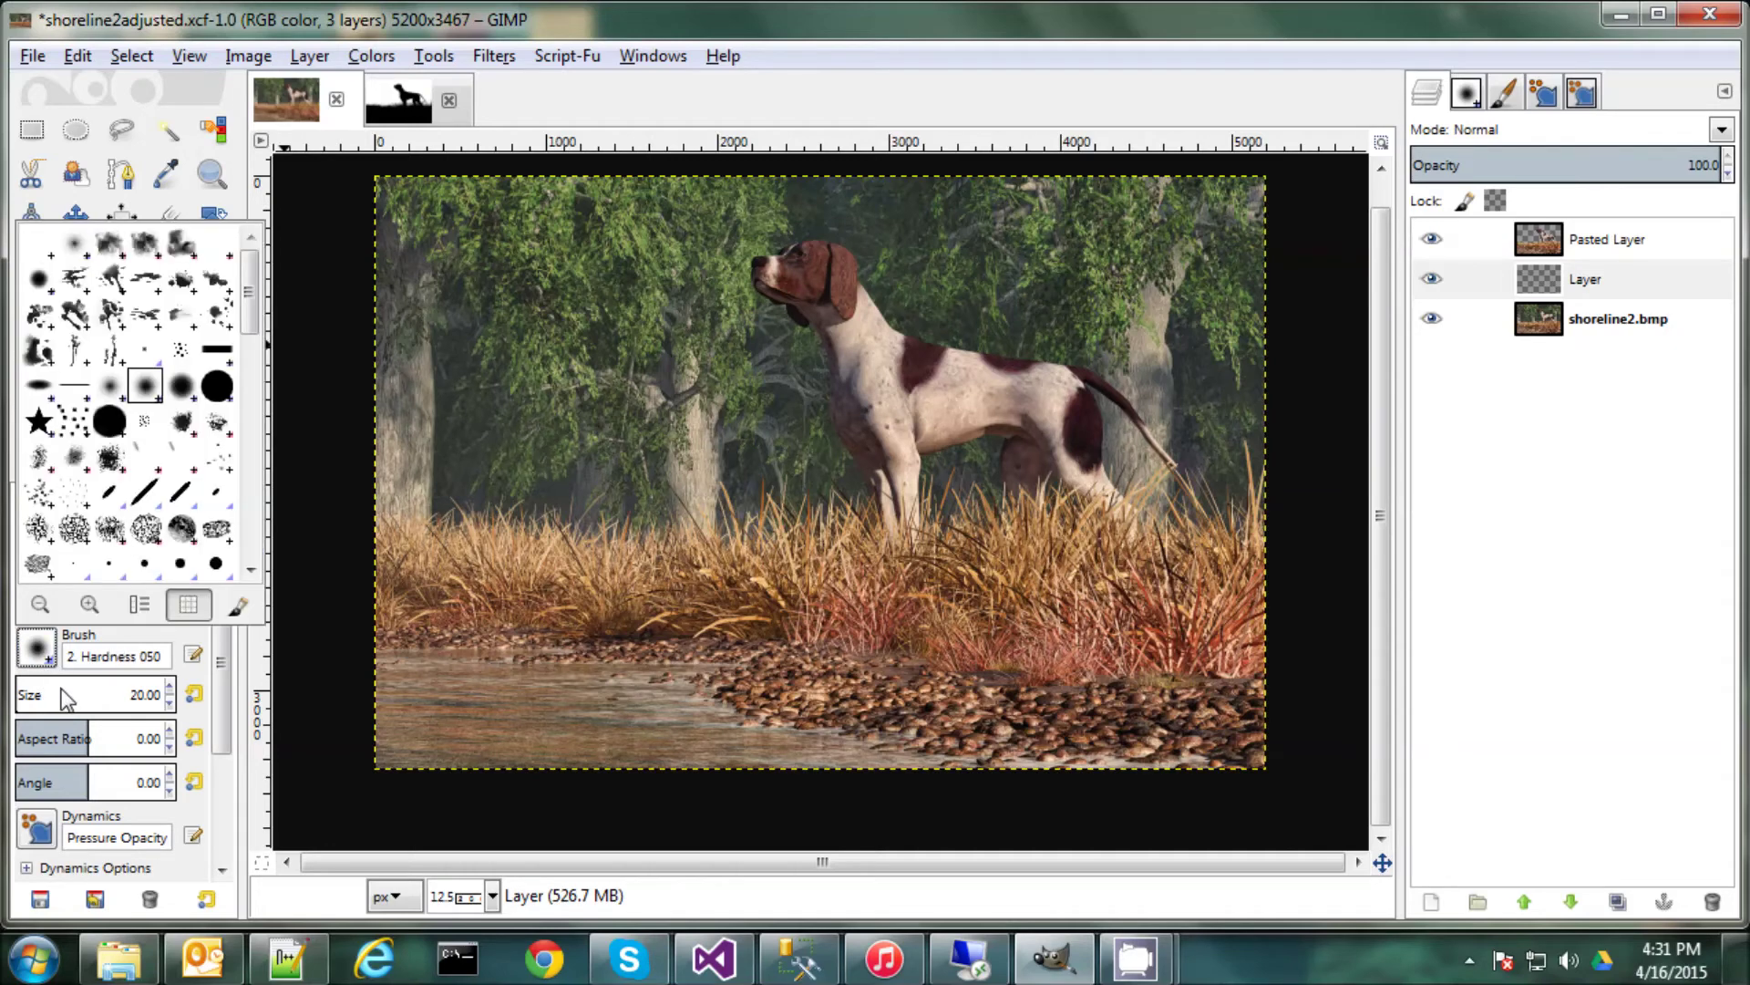
left_click(111, 243)
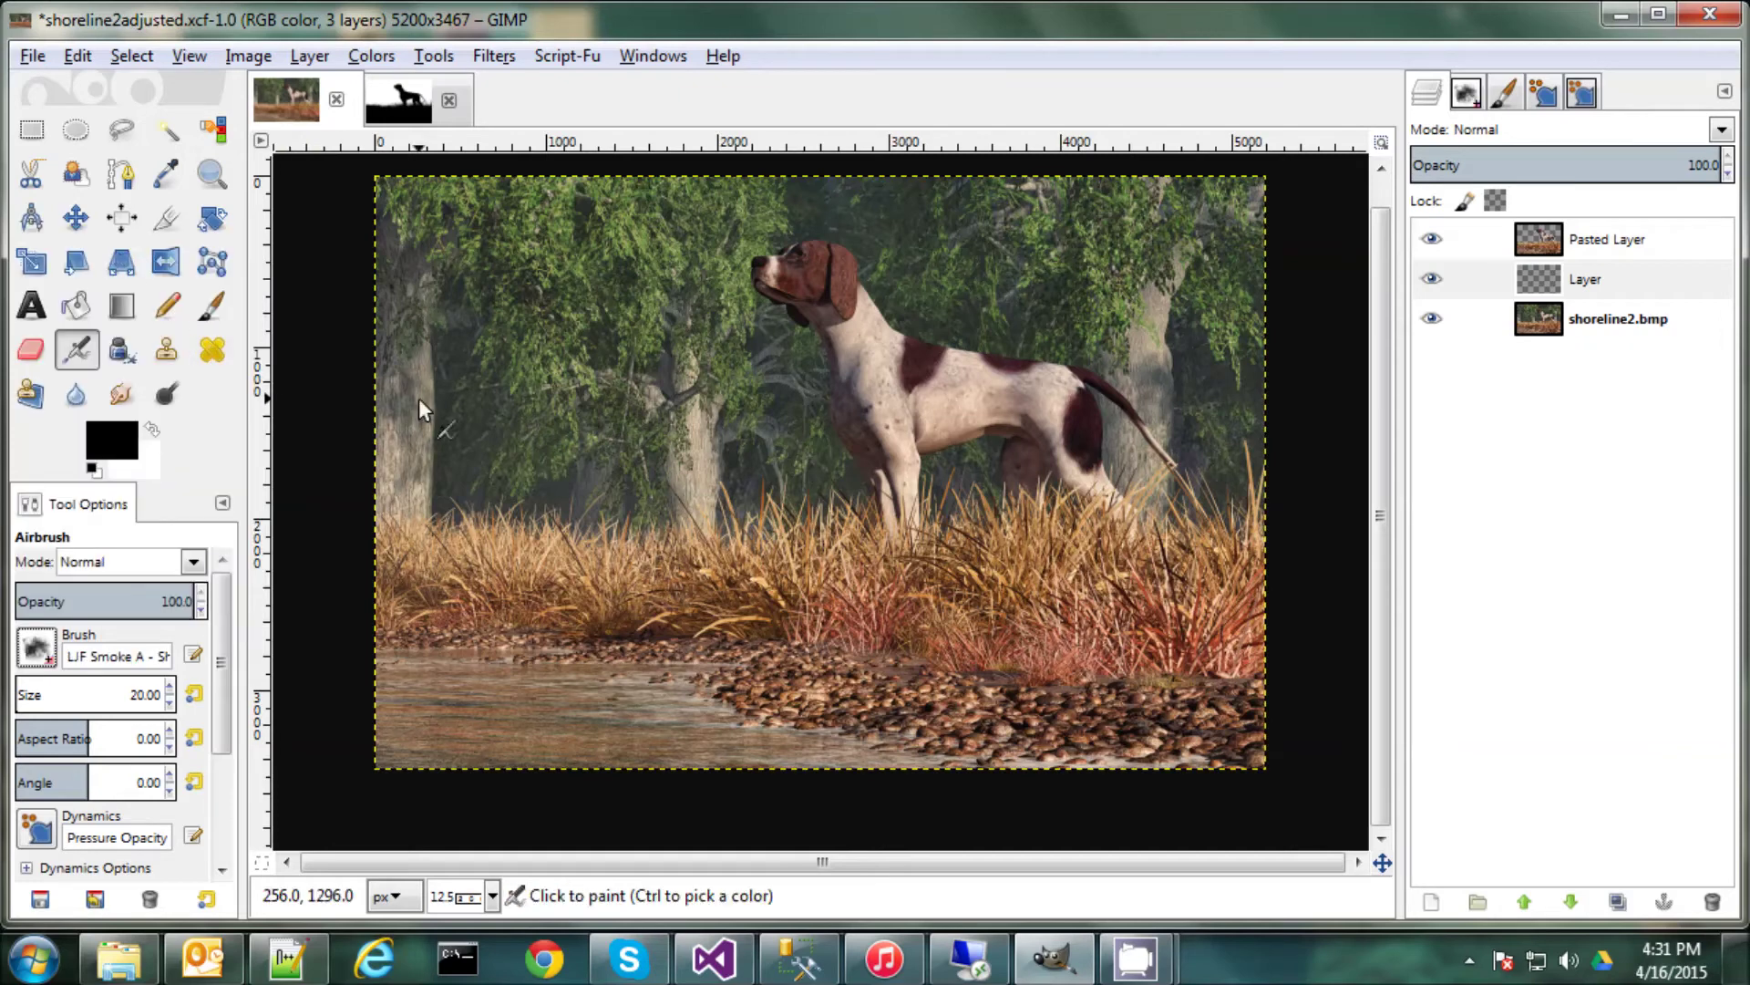
left_click_drag(35, 693, 101, 695)
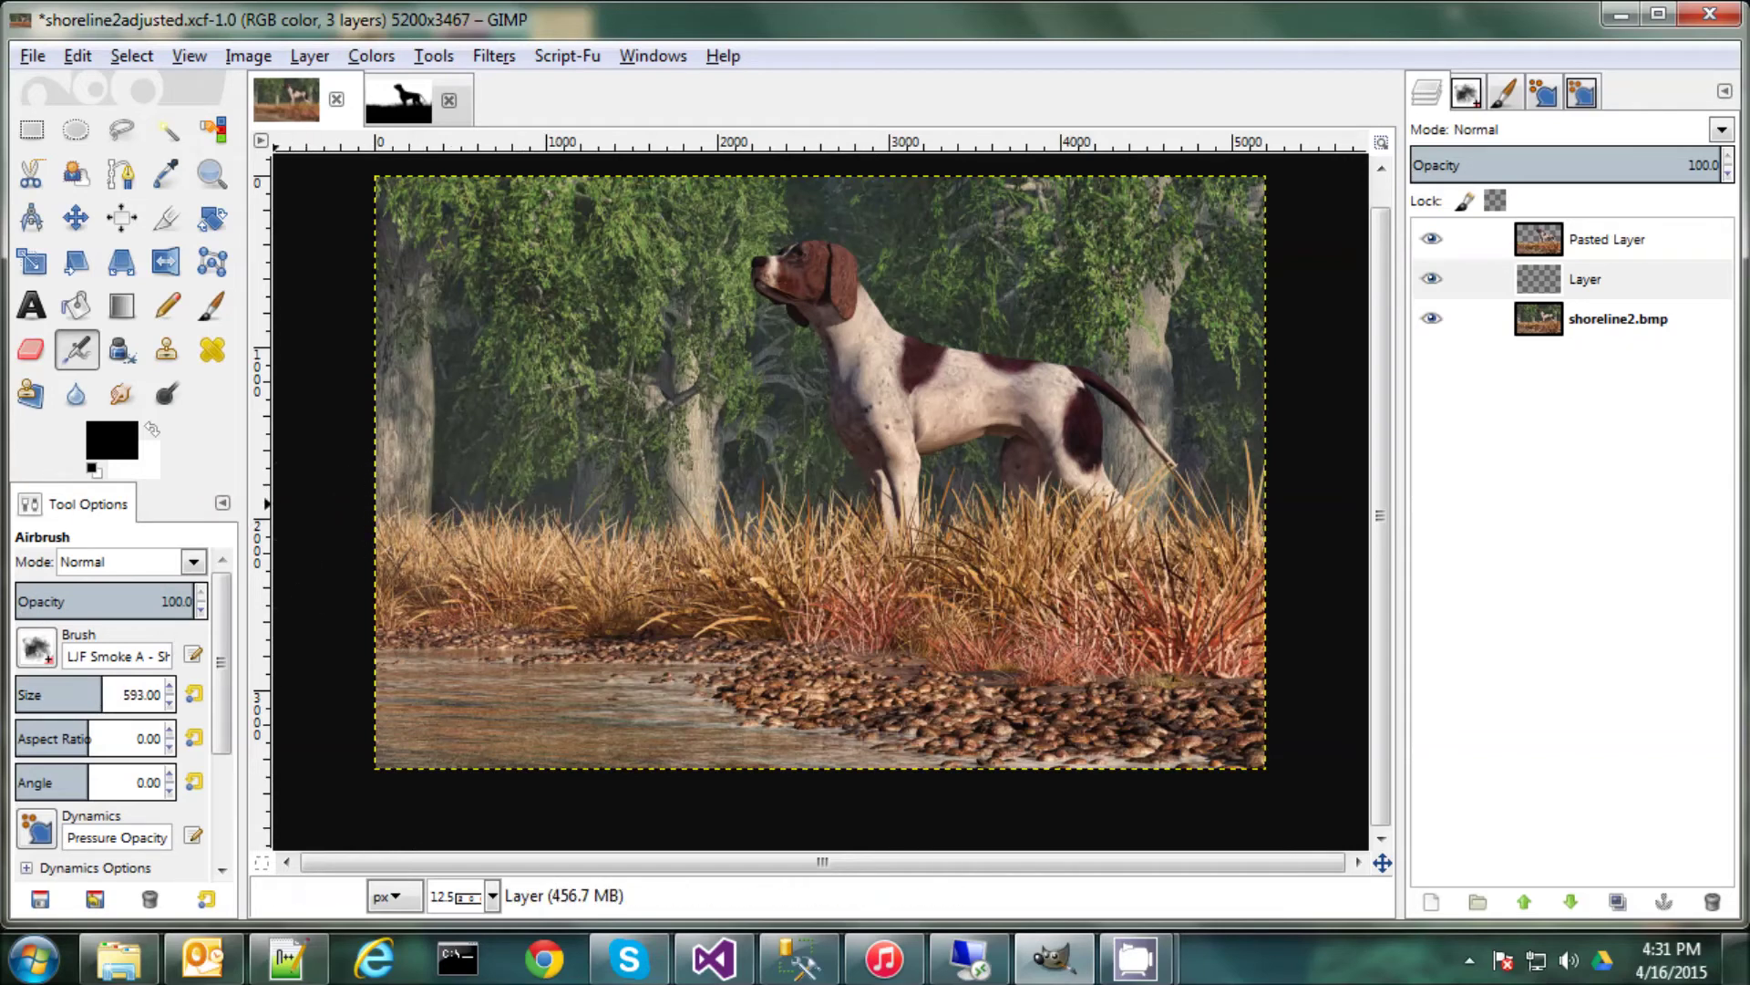
left_click(150, 430)
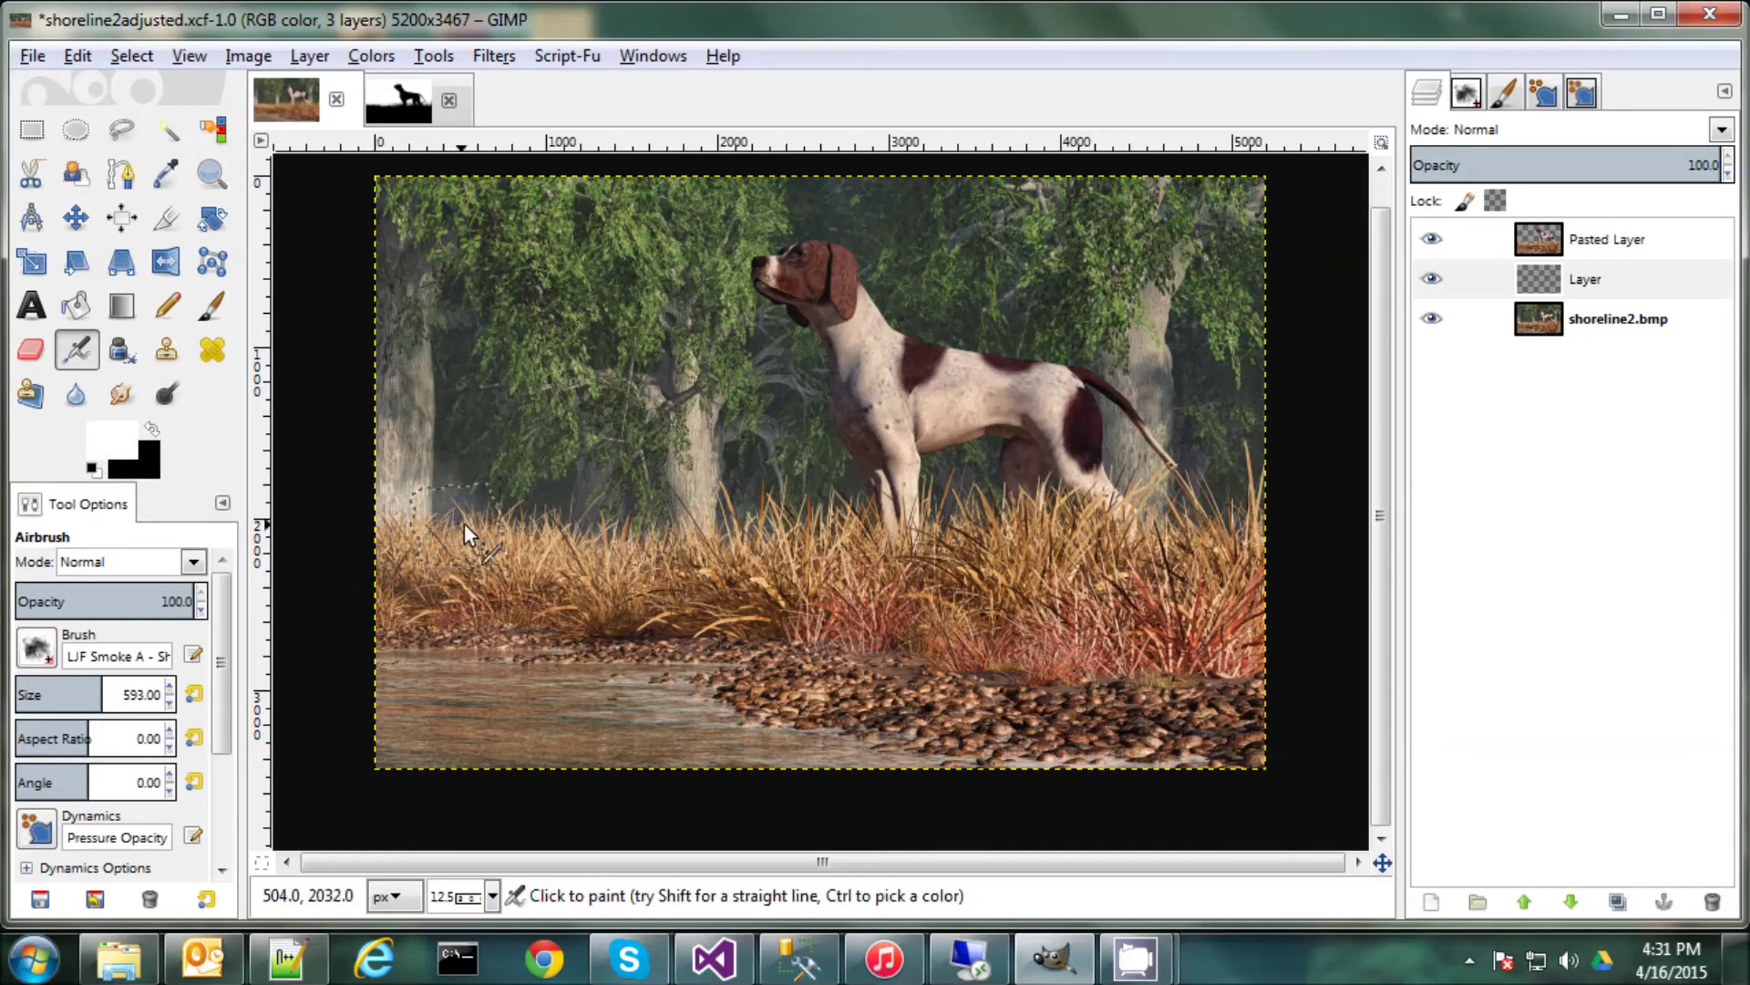
mouse_move(526, 540)
left_mouse_down()
mouse_move(577, 532)
mouse_move(606, 506)
left_mouse_up()
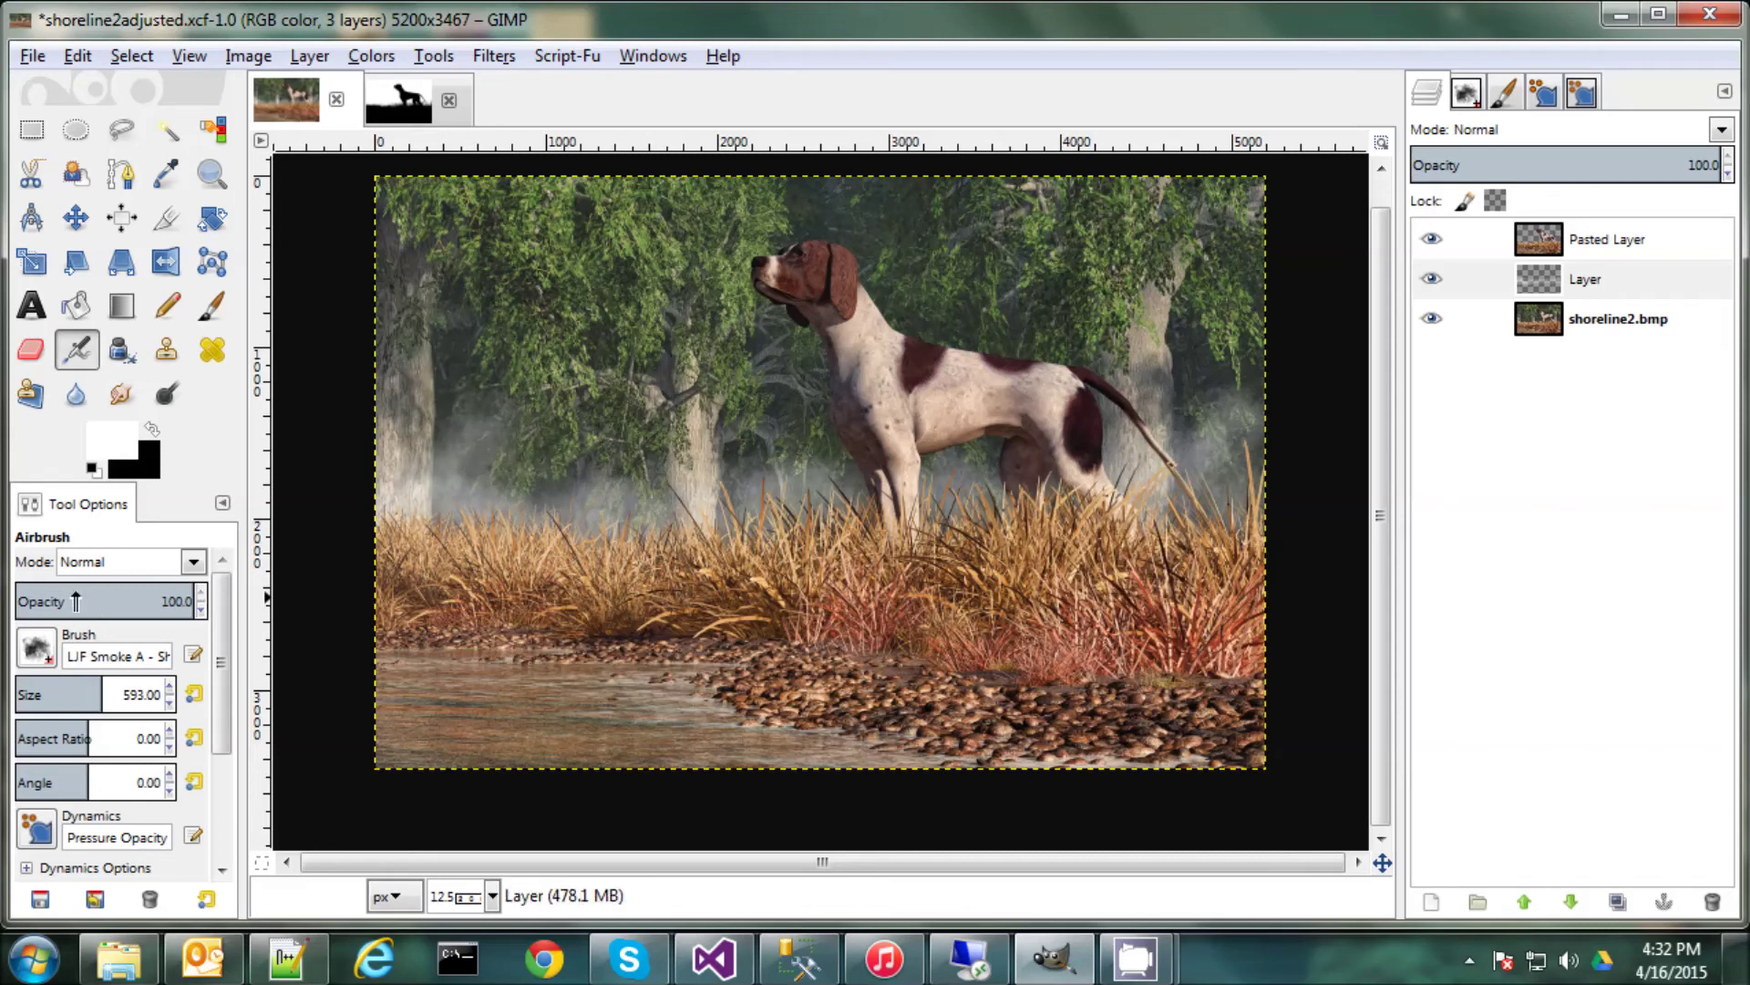
Airbrush broader white mist among the trees with the brush size at 1314.50, then toggle the mist layer's visibility to compare.
left_click_drag(146, 695, 189, 698)
mouse_move(453, 387)
left_mouse_down()
mouse_move(463, 364)
mouse_move(495, 463)
mouse_move(511, 456)
left_mouse_up()
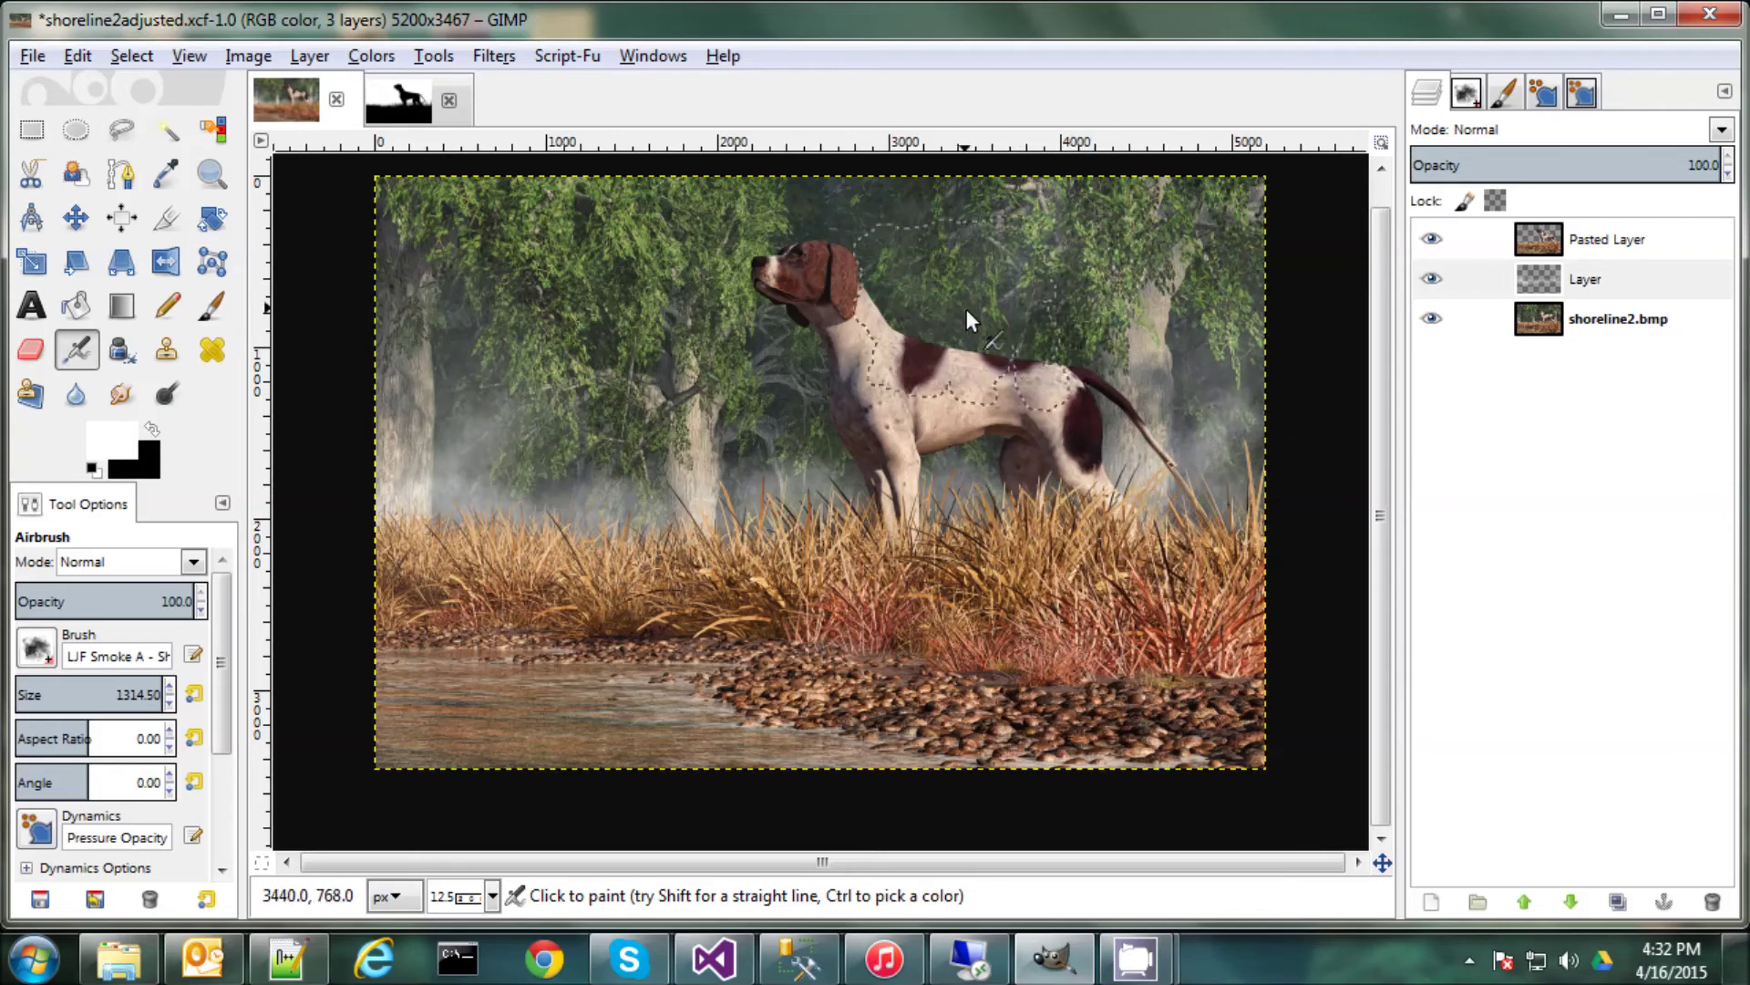
mouse_move(557, 454)
left_mouse_down()
mouse_move(626, 473)
mouse_move(468, 322)
mouse_move(476, 284)
mouse_move(429, 267)
left_mouse_up()
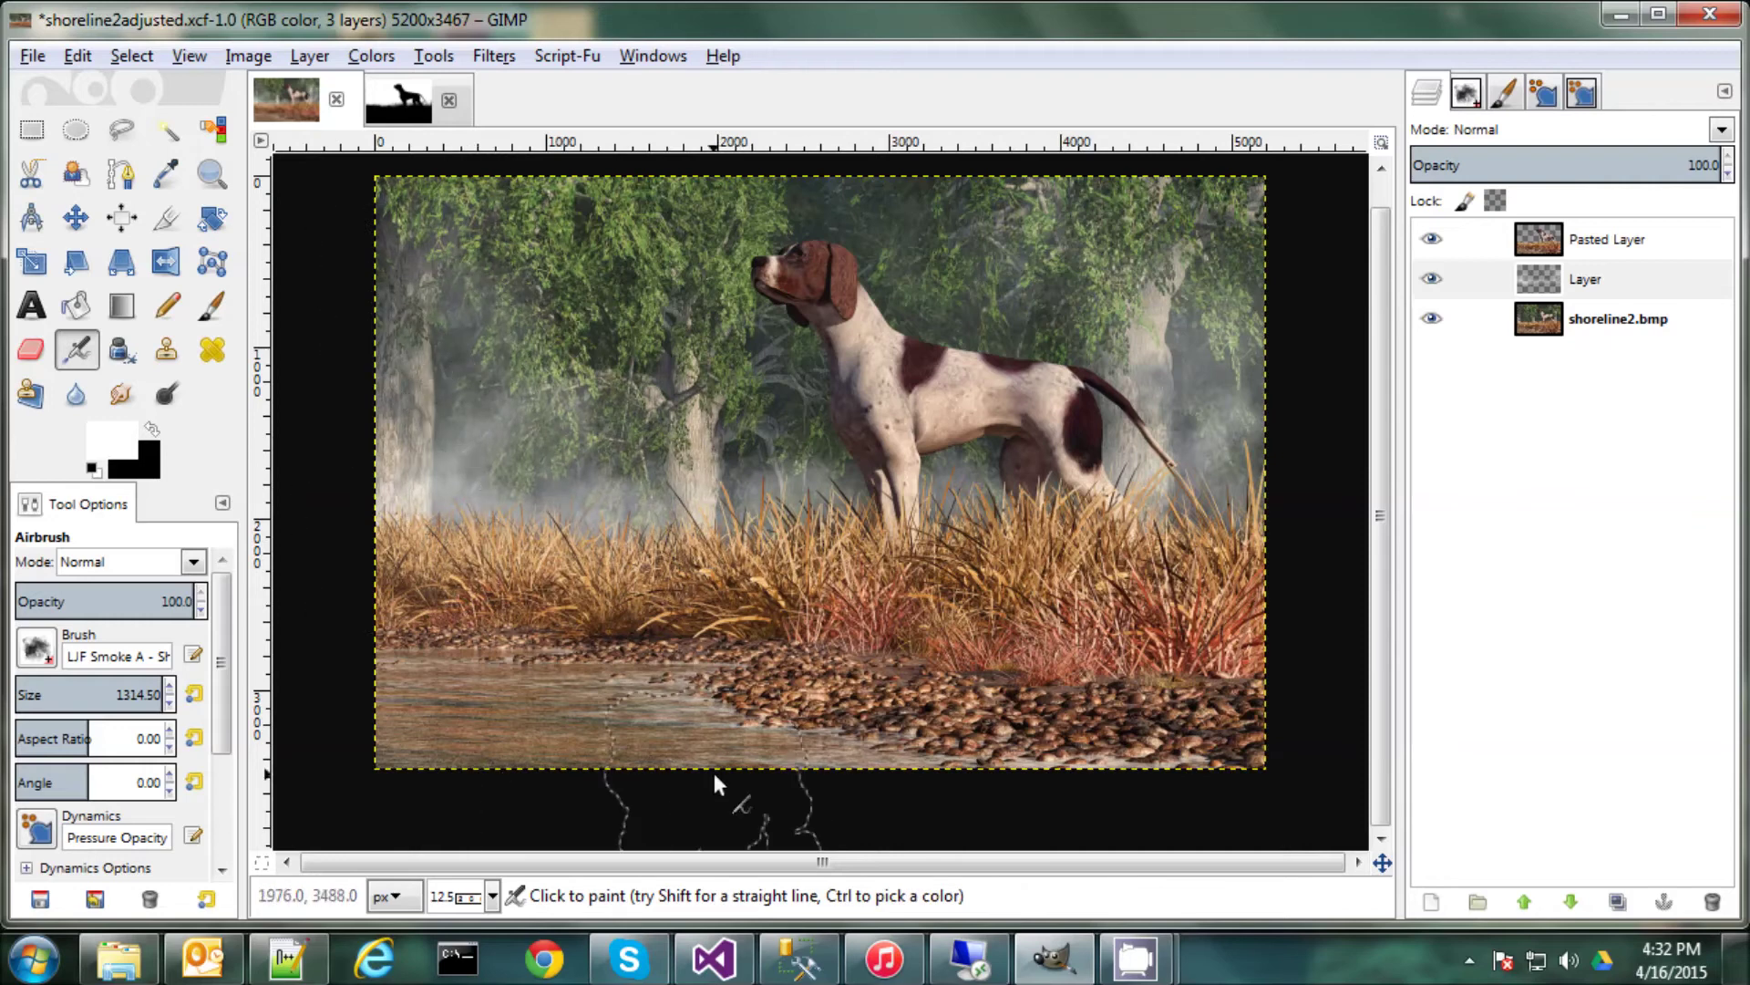
left_click(795, 427)
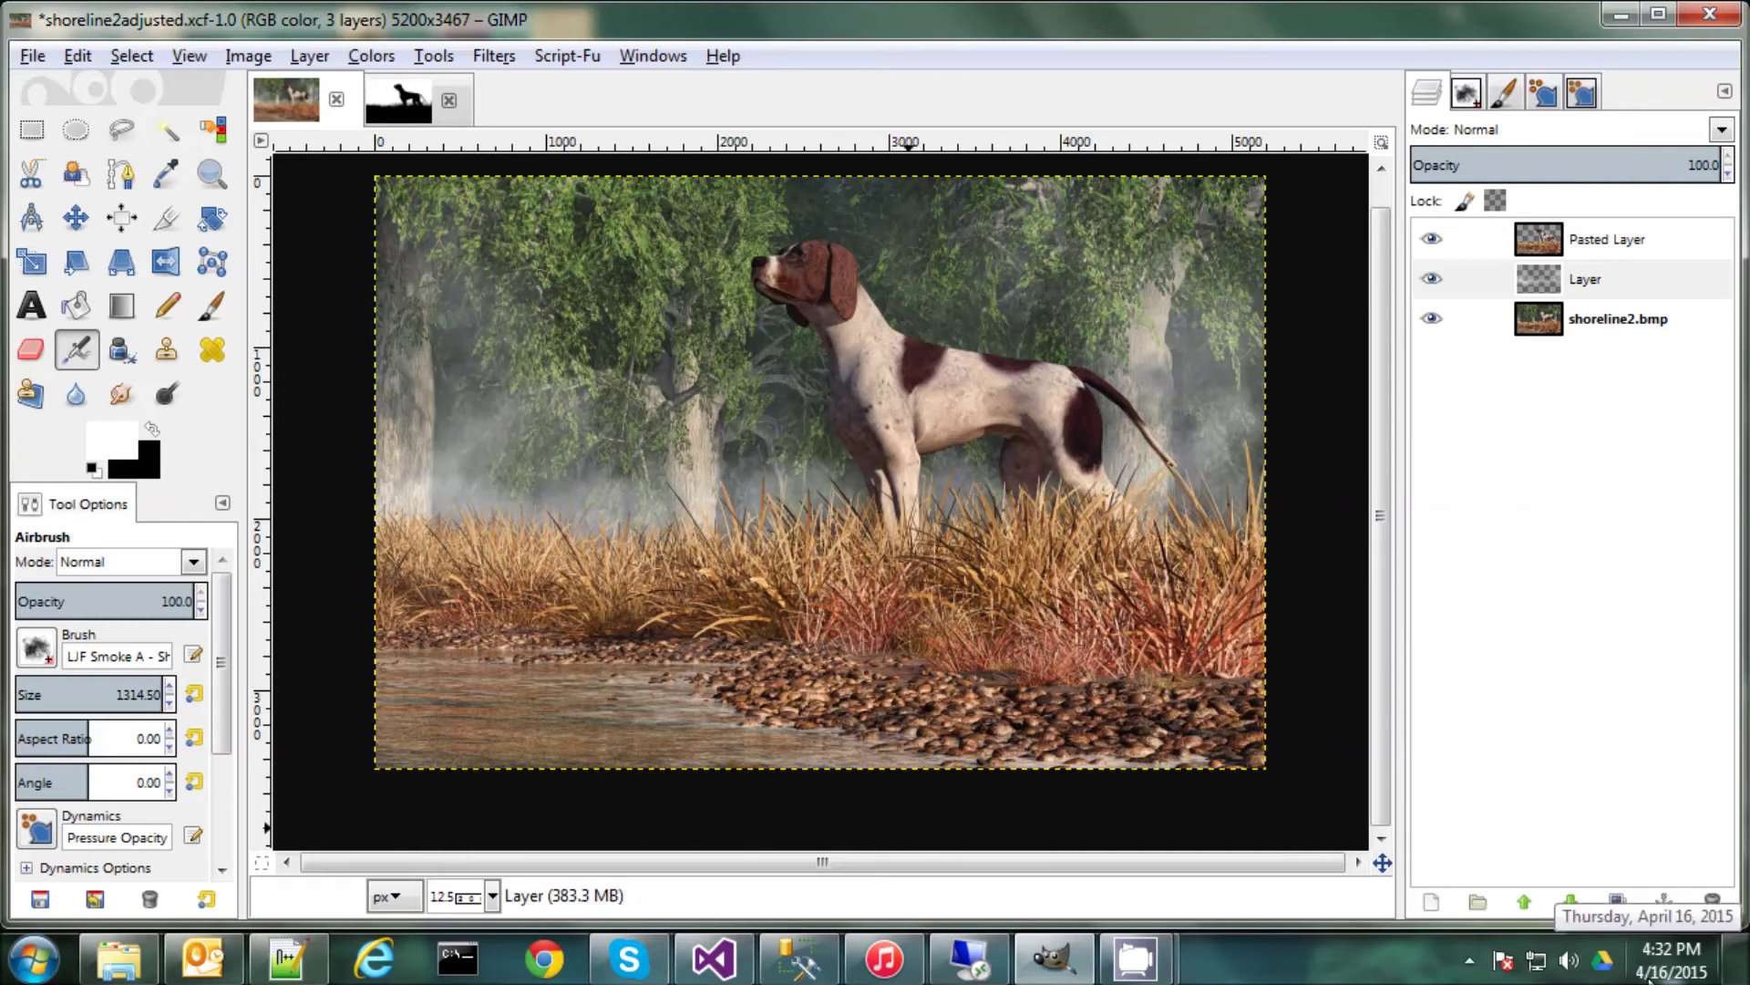
left_click(1433, 279)
left_click(1433, 279)
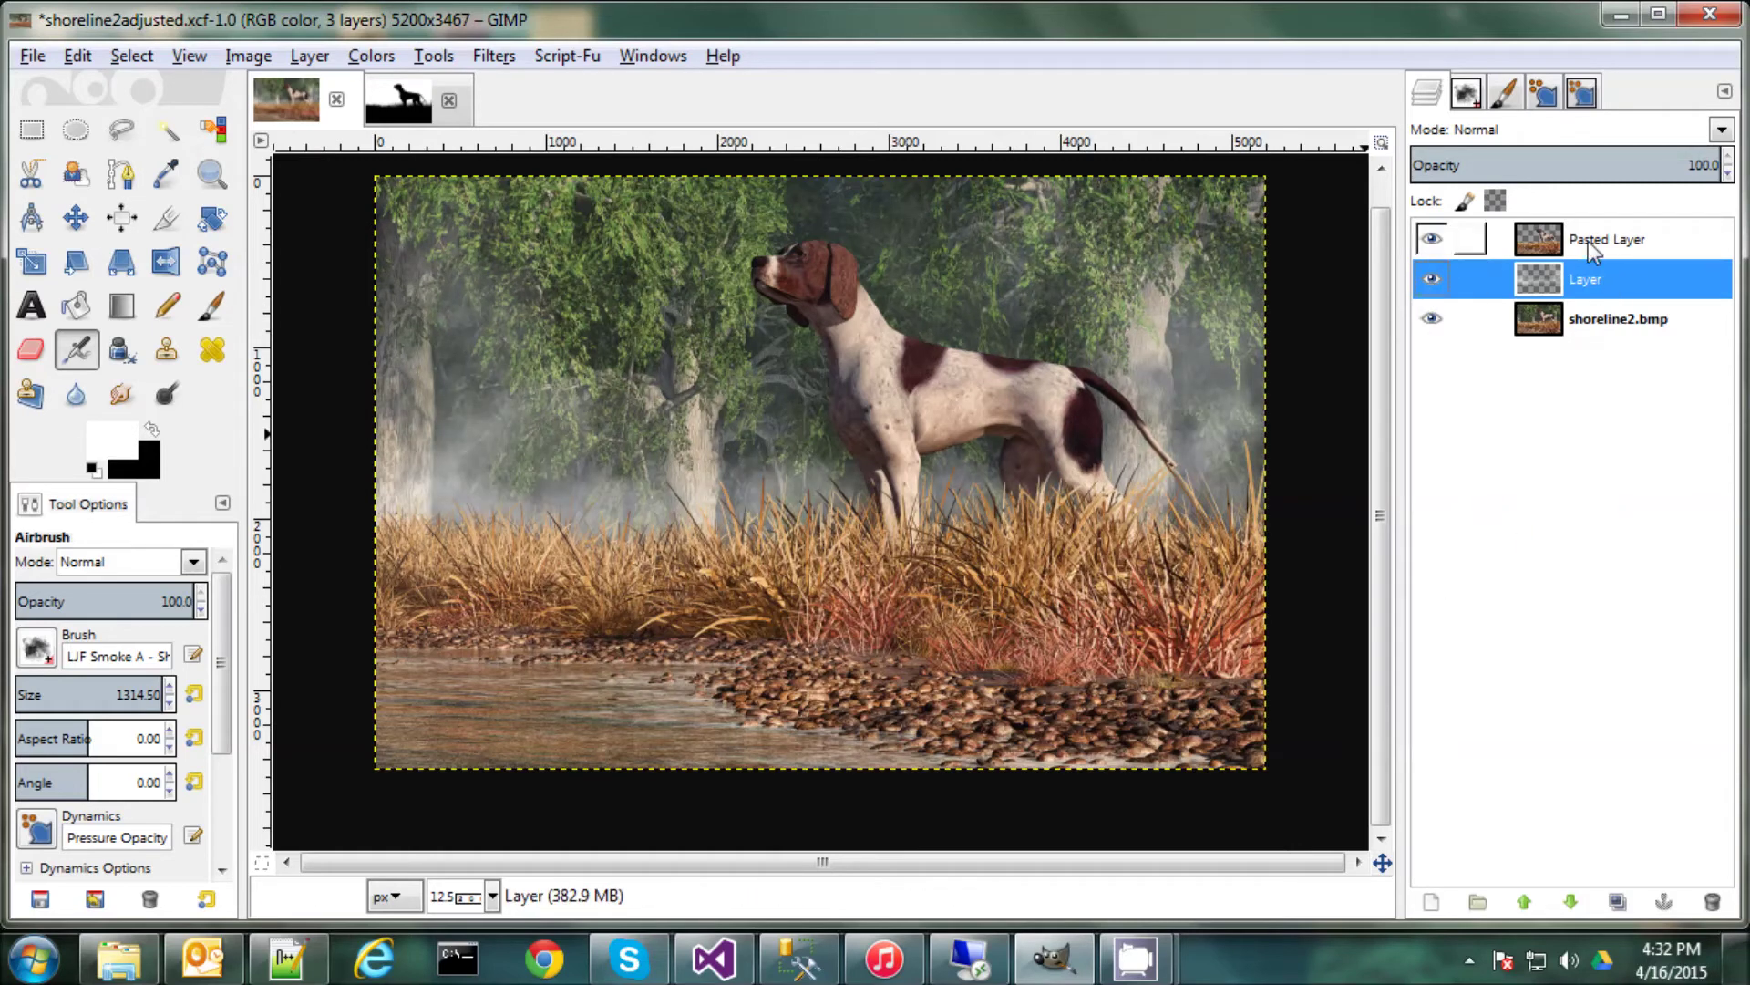
Select the pasted foreground layer and set the Smudge tool to the Bristles 02 brush, opacity 100 and size 75.
key("Up")
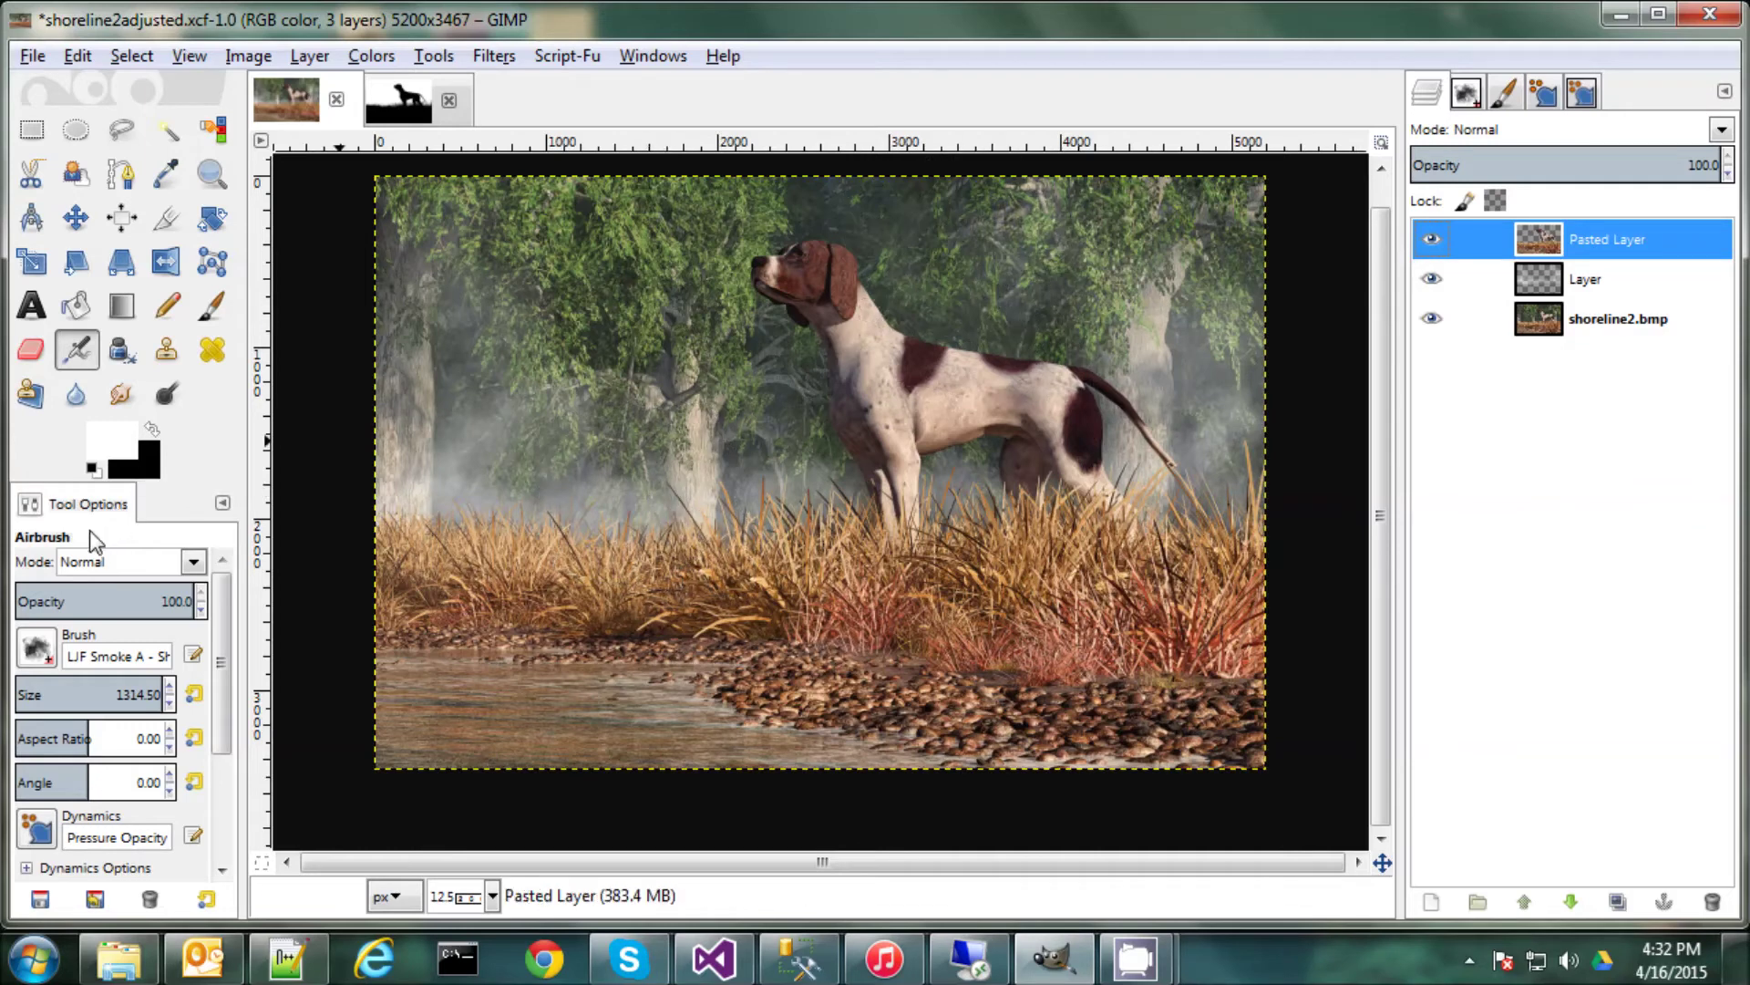
left_click(137, 395)
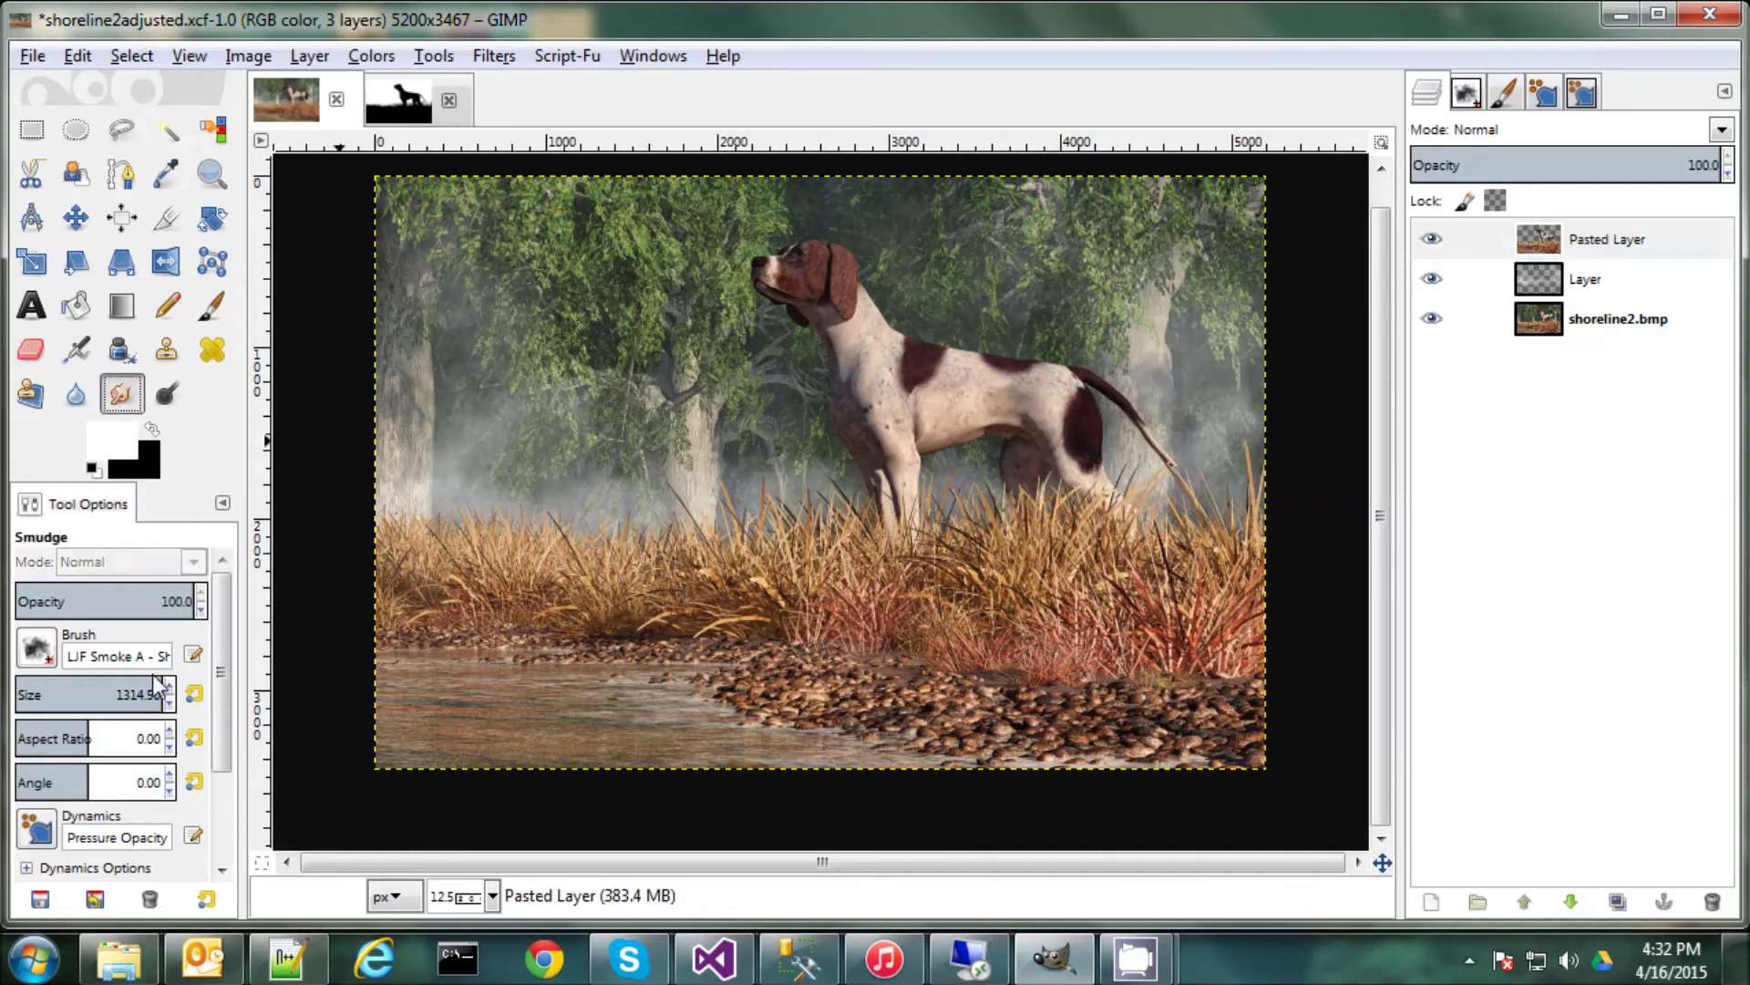
left_click(36, 649)
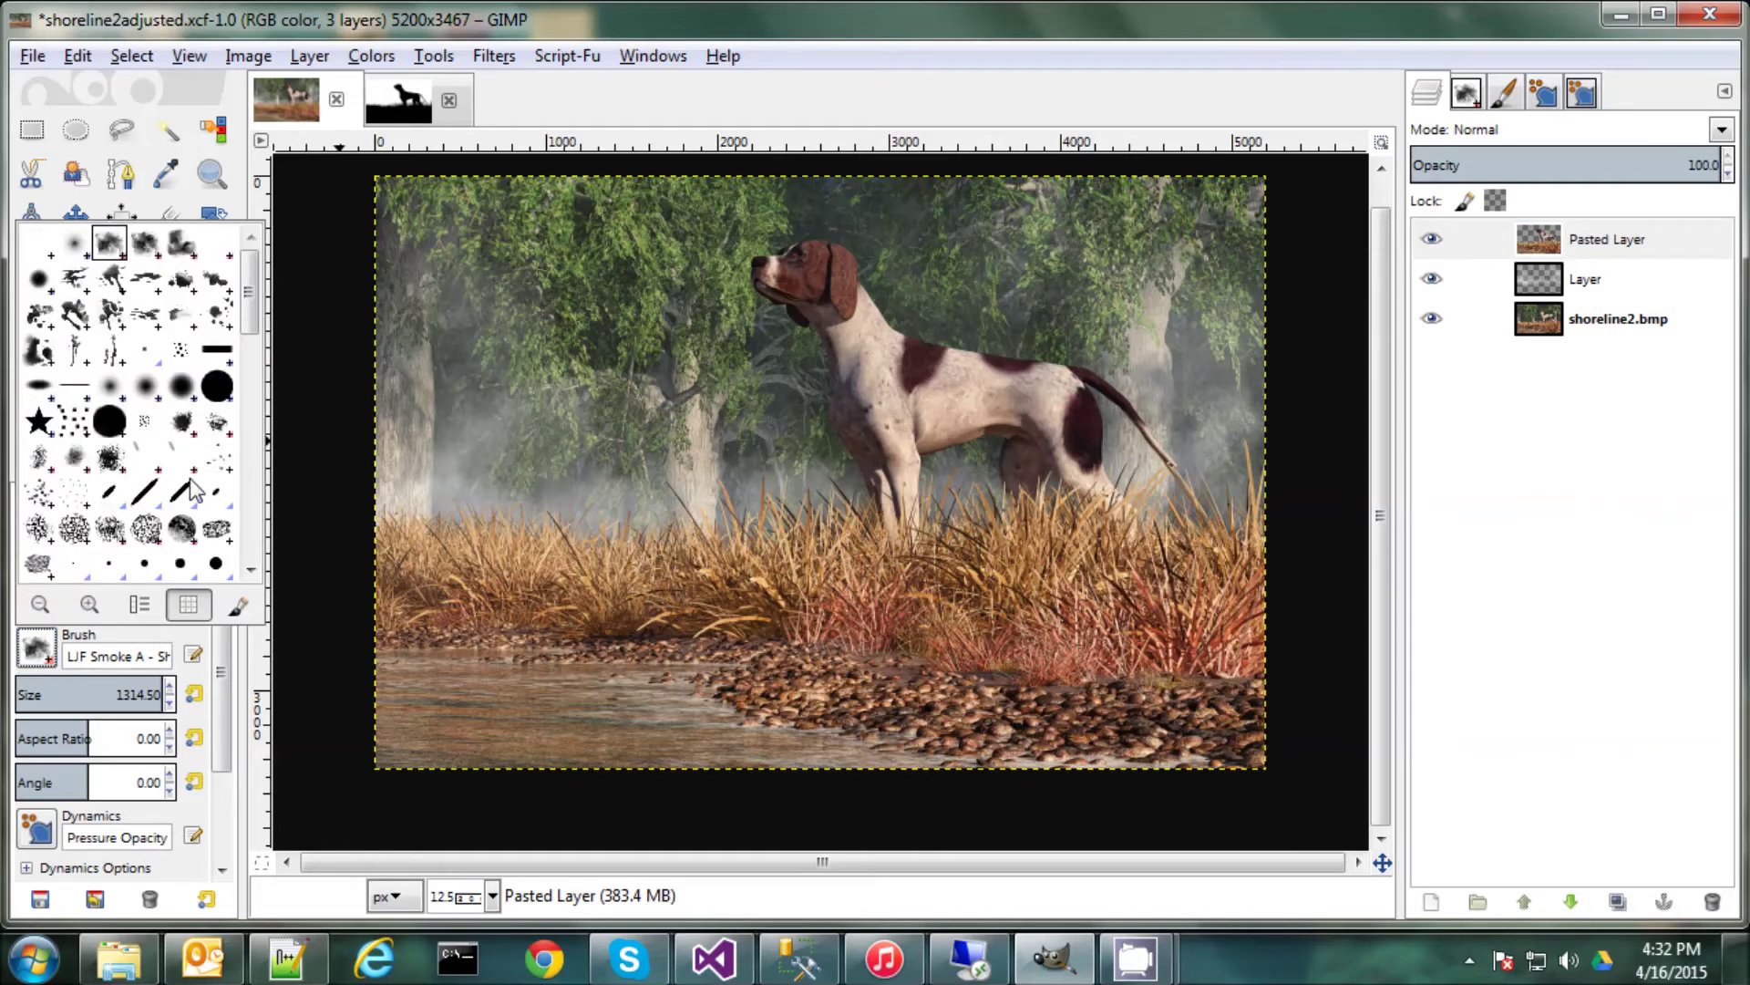
left_click(70, 491)
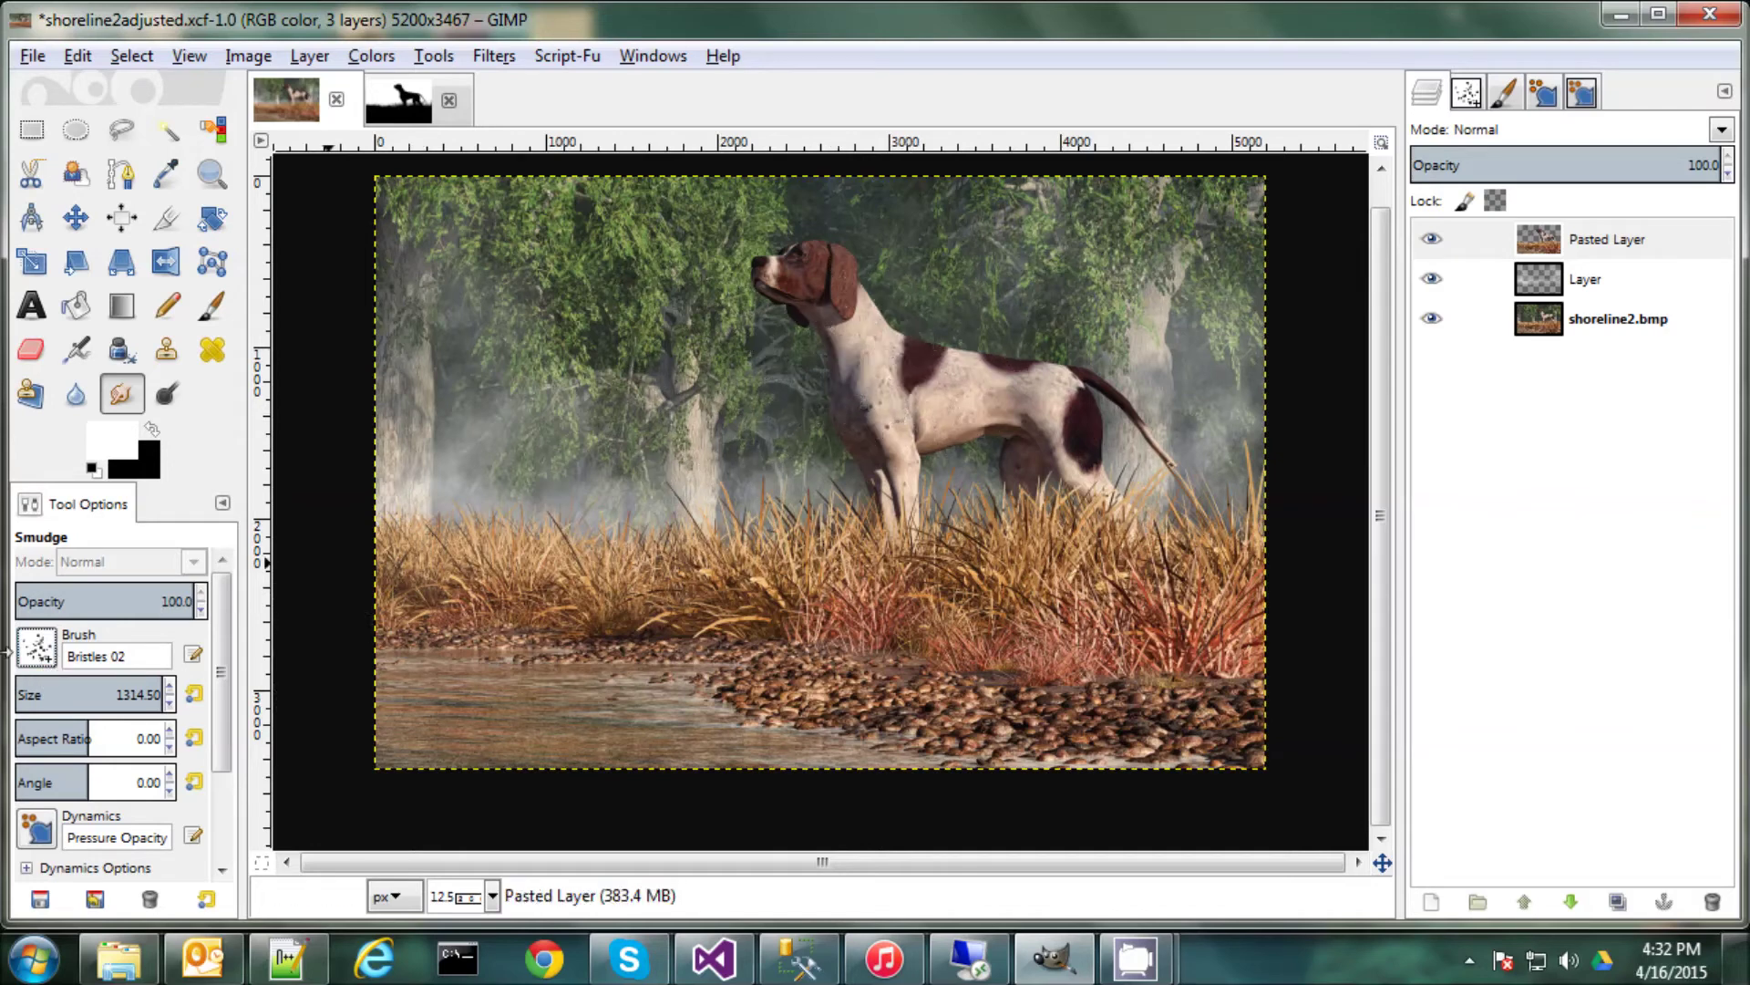
left_click_drag(31, 602, 25, 601)
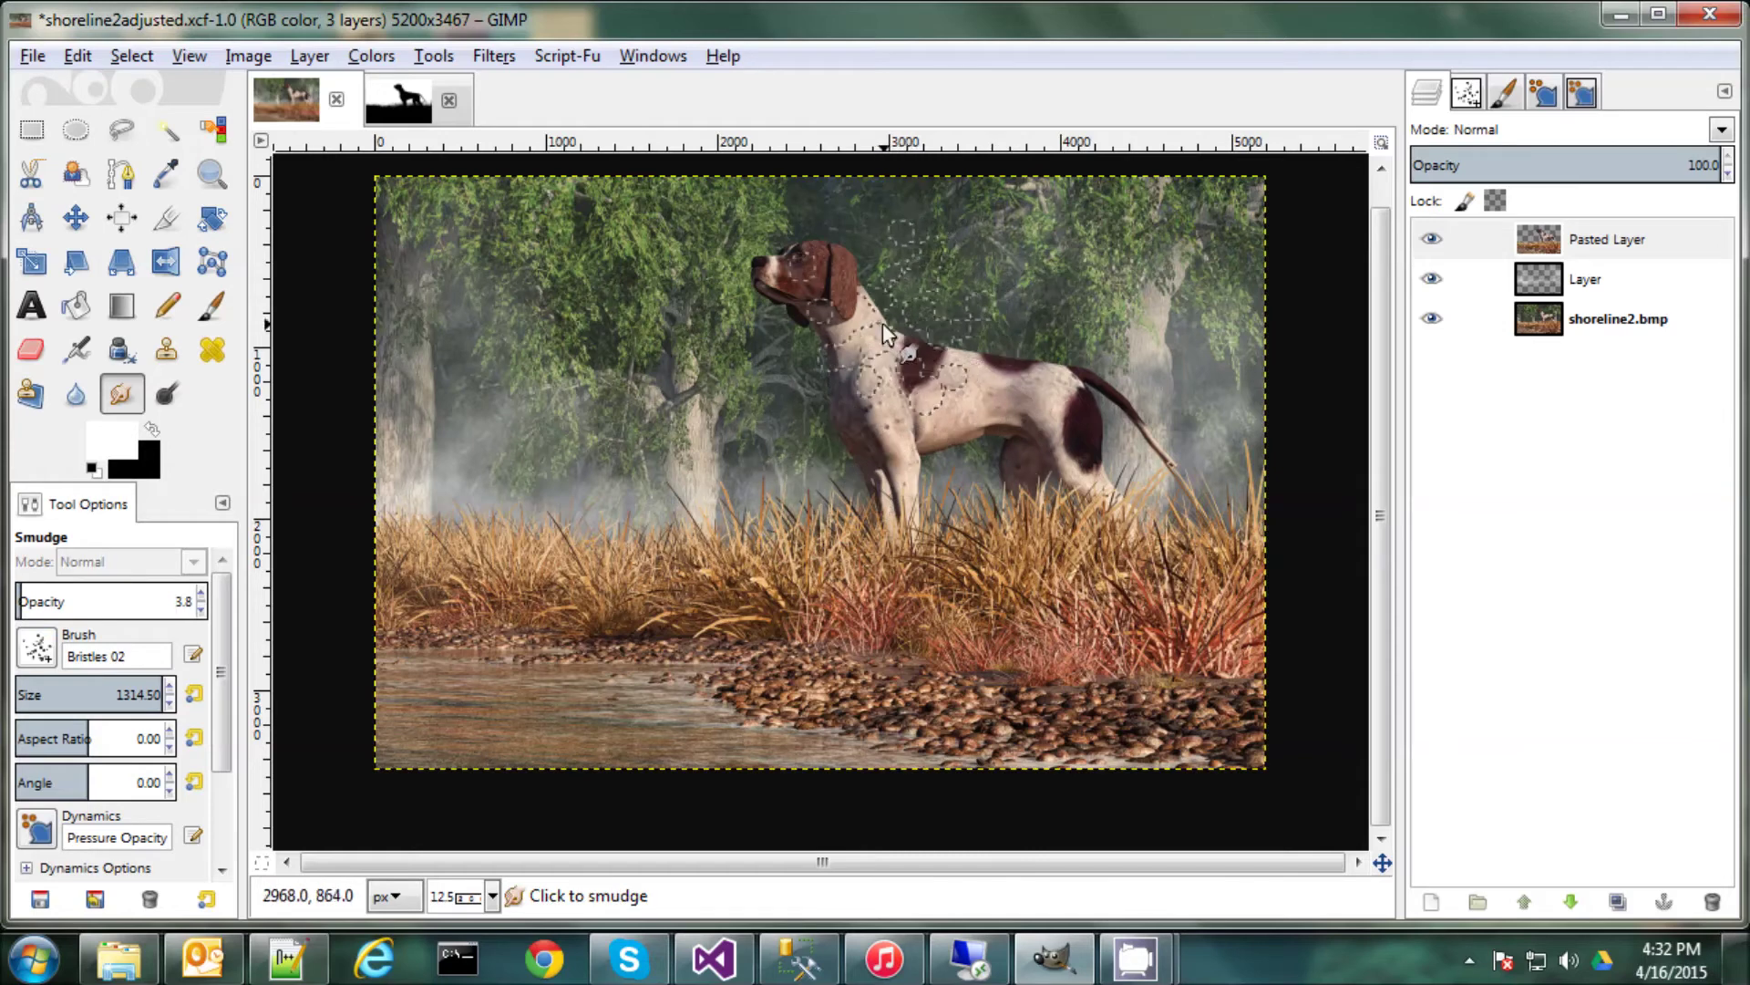
left_click_drag(41, 601, 210, 603)
left_click_drag(128, 698, 22, 694)
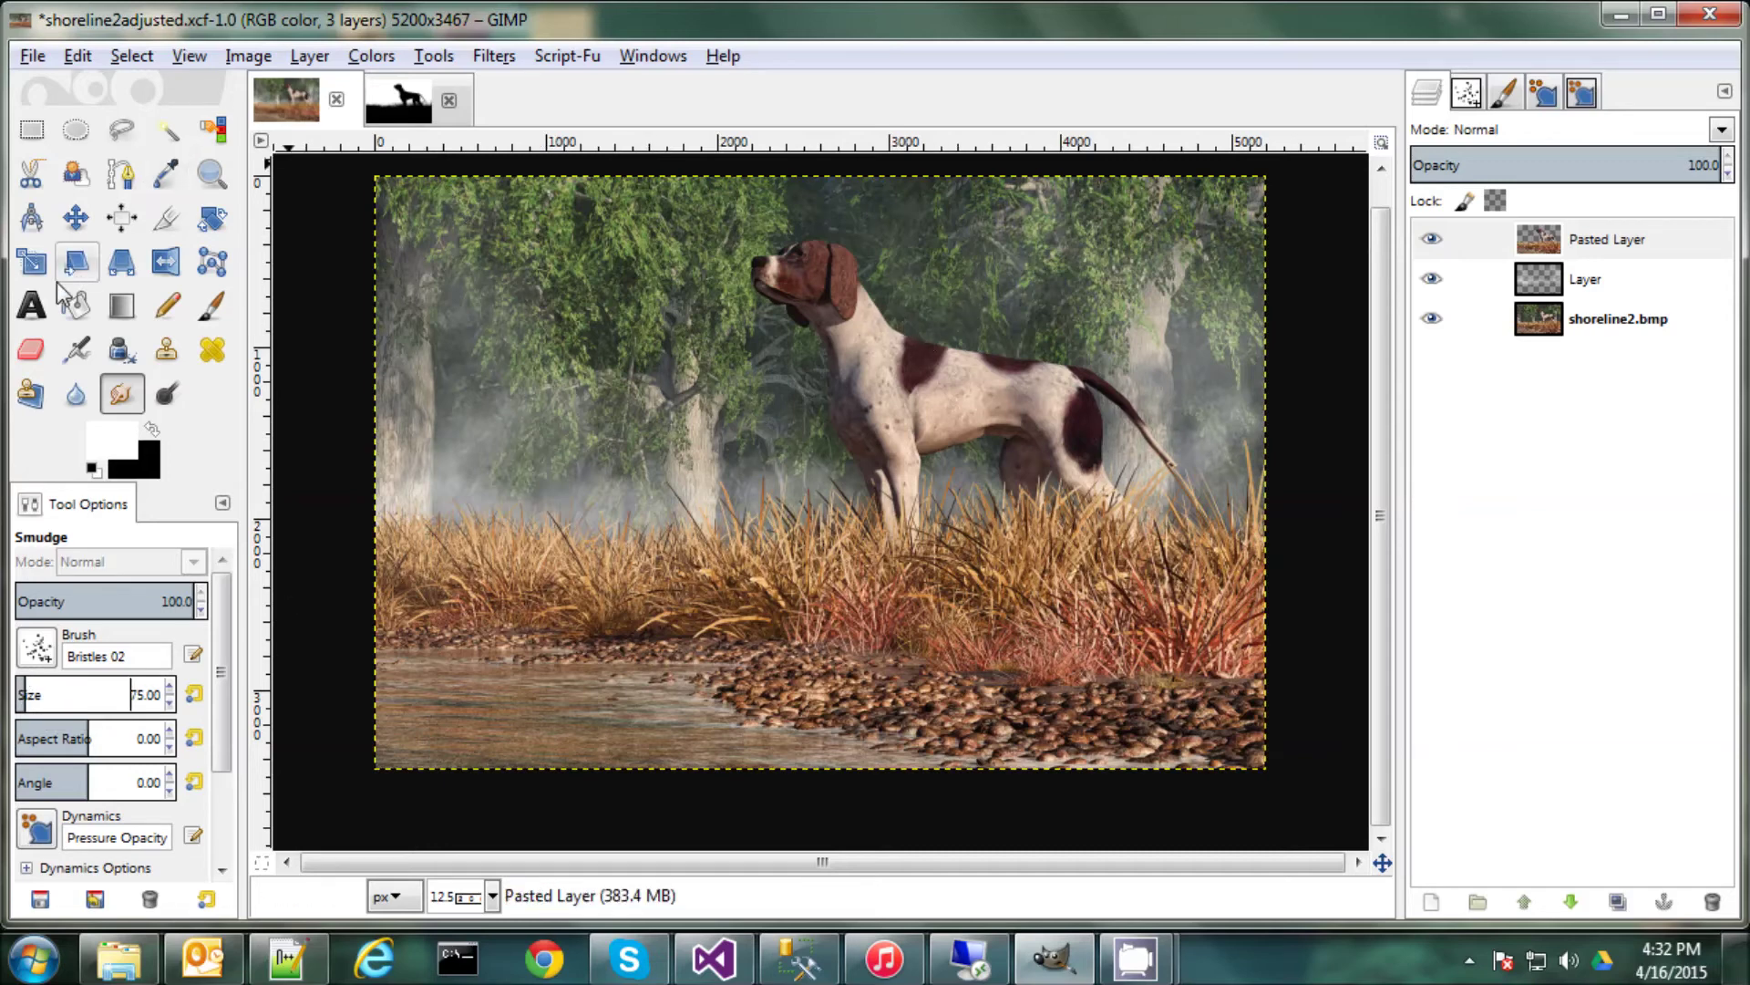
Try smudging the fur outward along the top of the dog's head, then undo the smudge.
left_click(211, 173)
left_click_drag(798, 220, 854, 272)
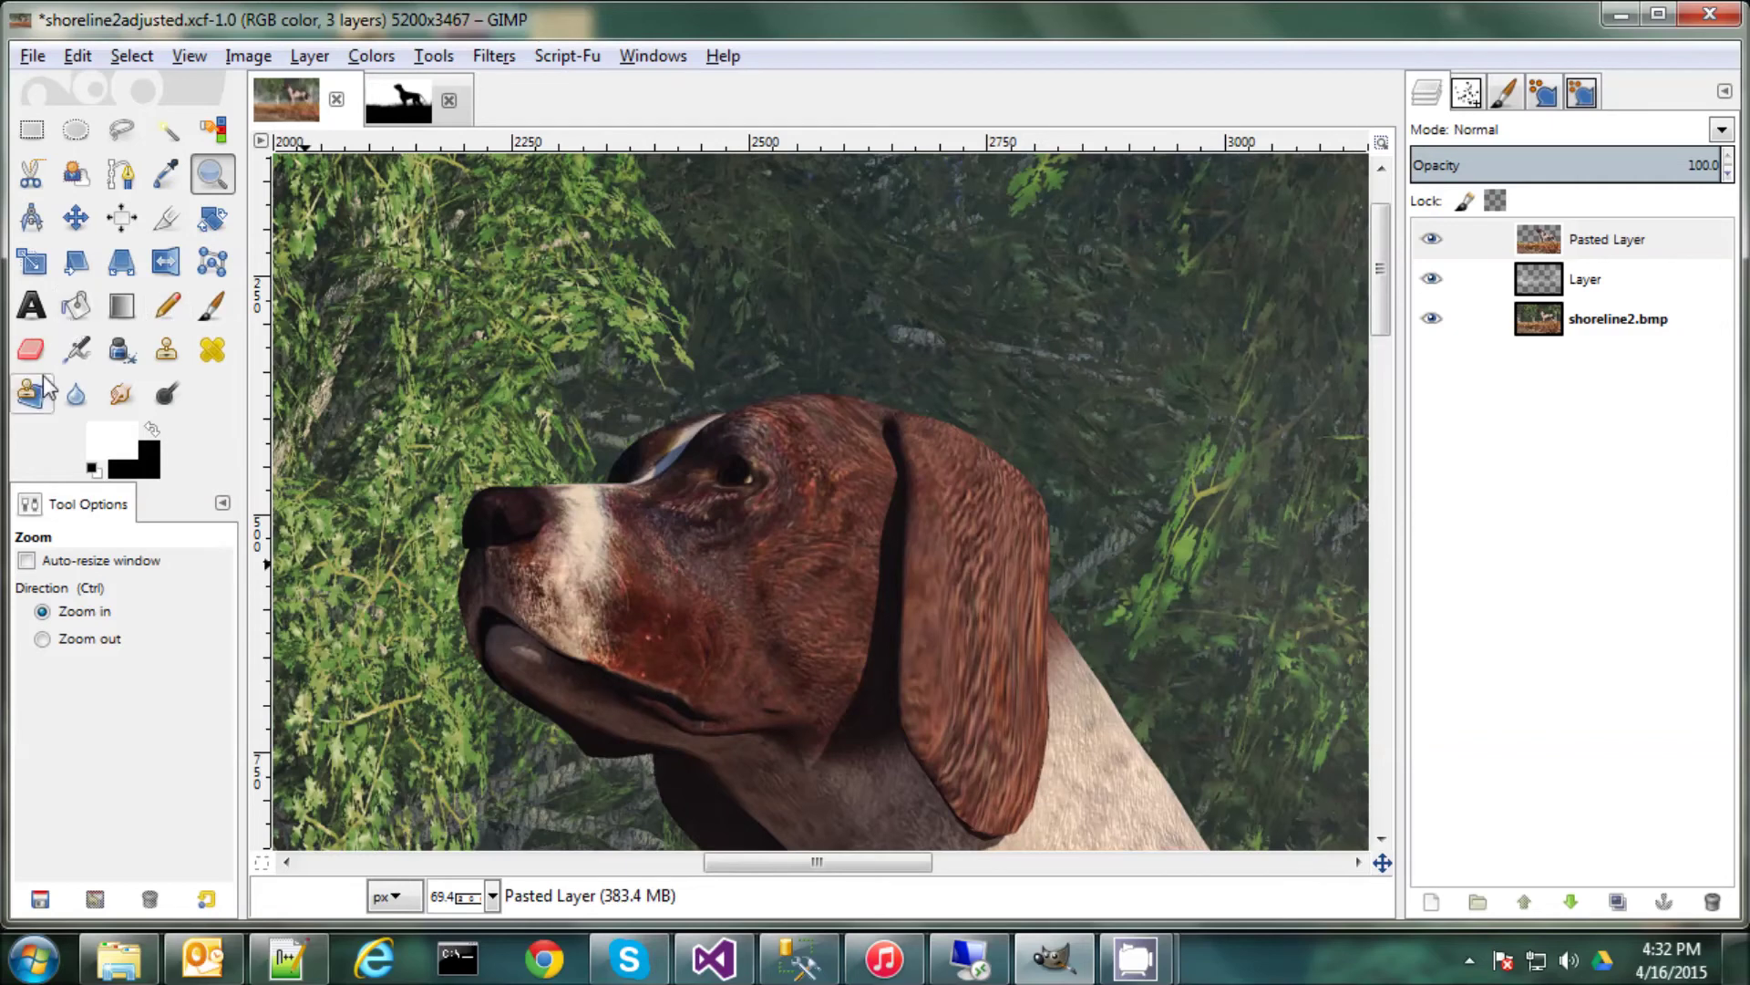
left_click(119, 393)
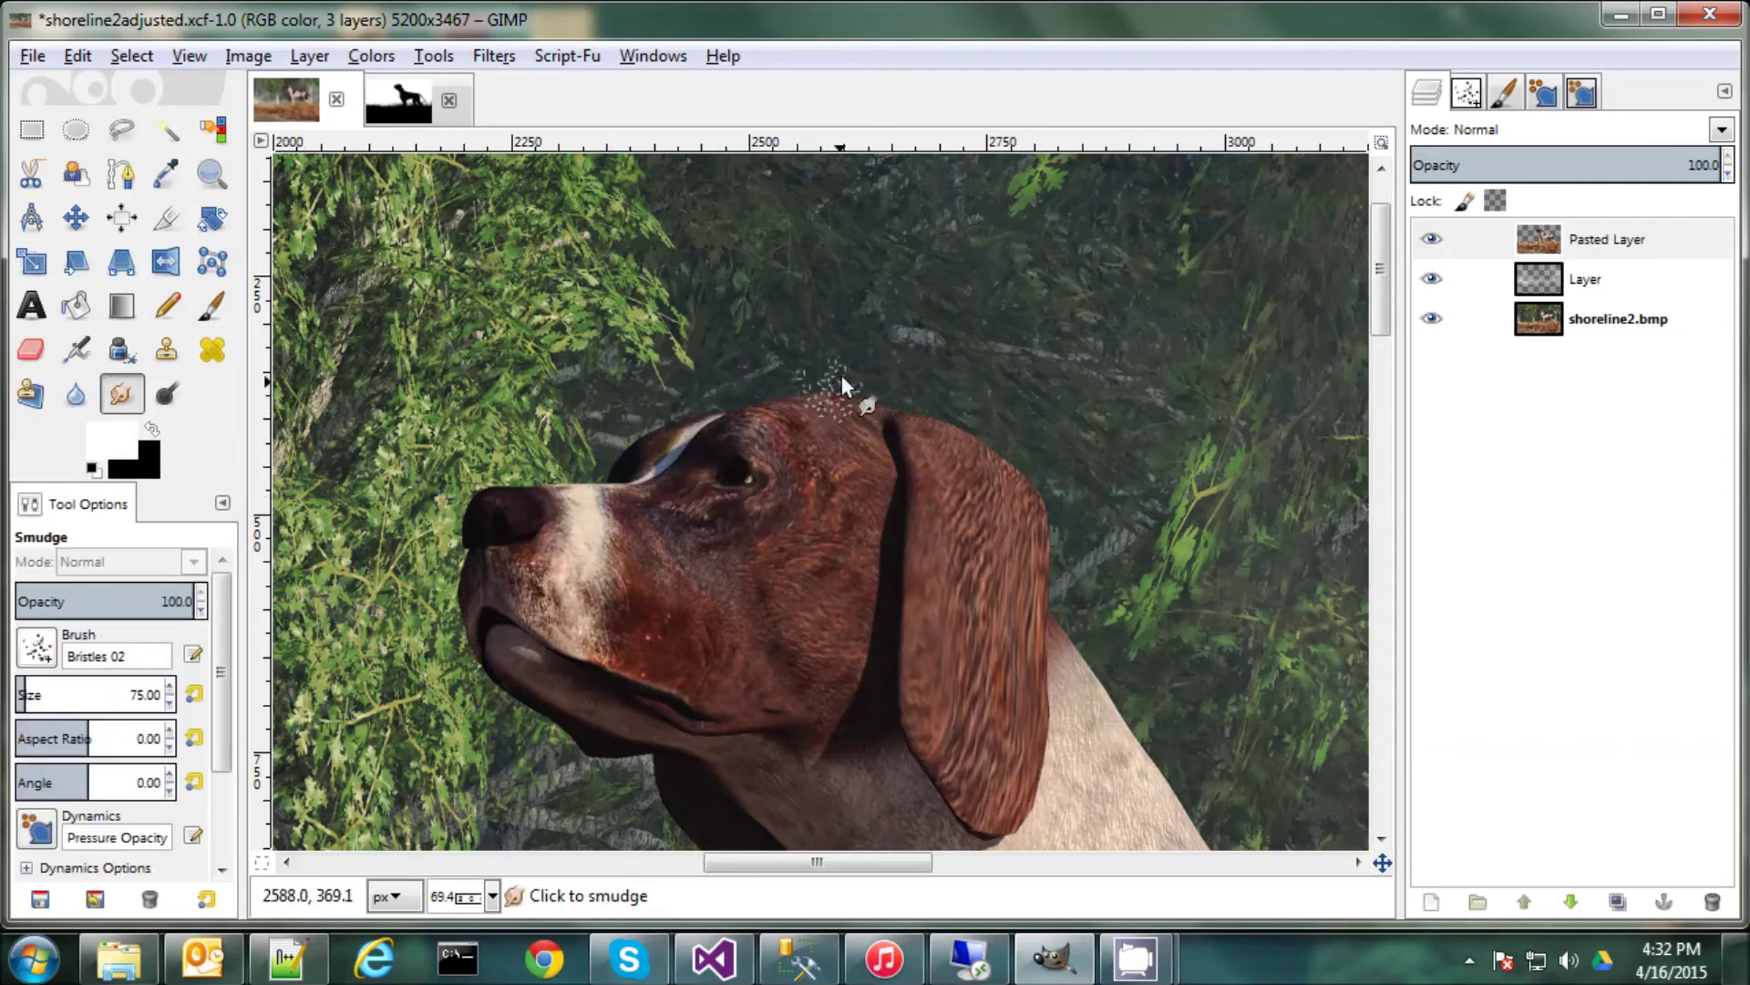
left_click_drag(831, 427, 894, 372)
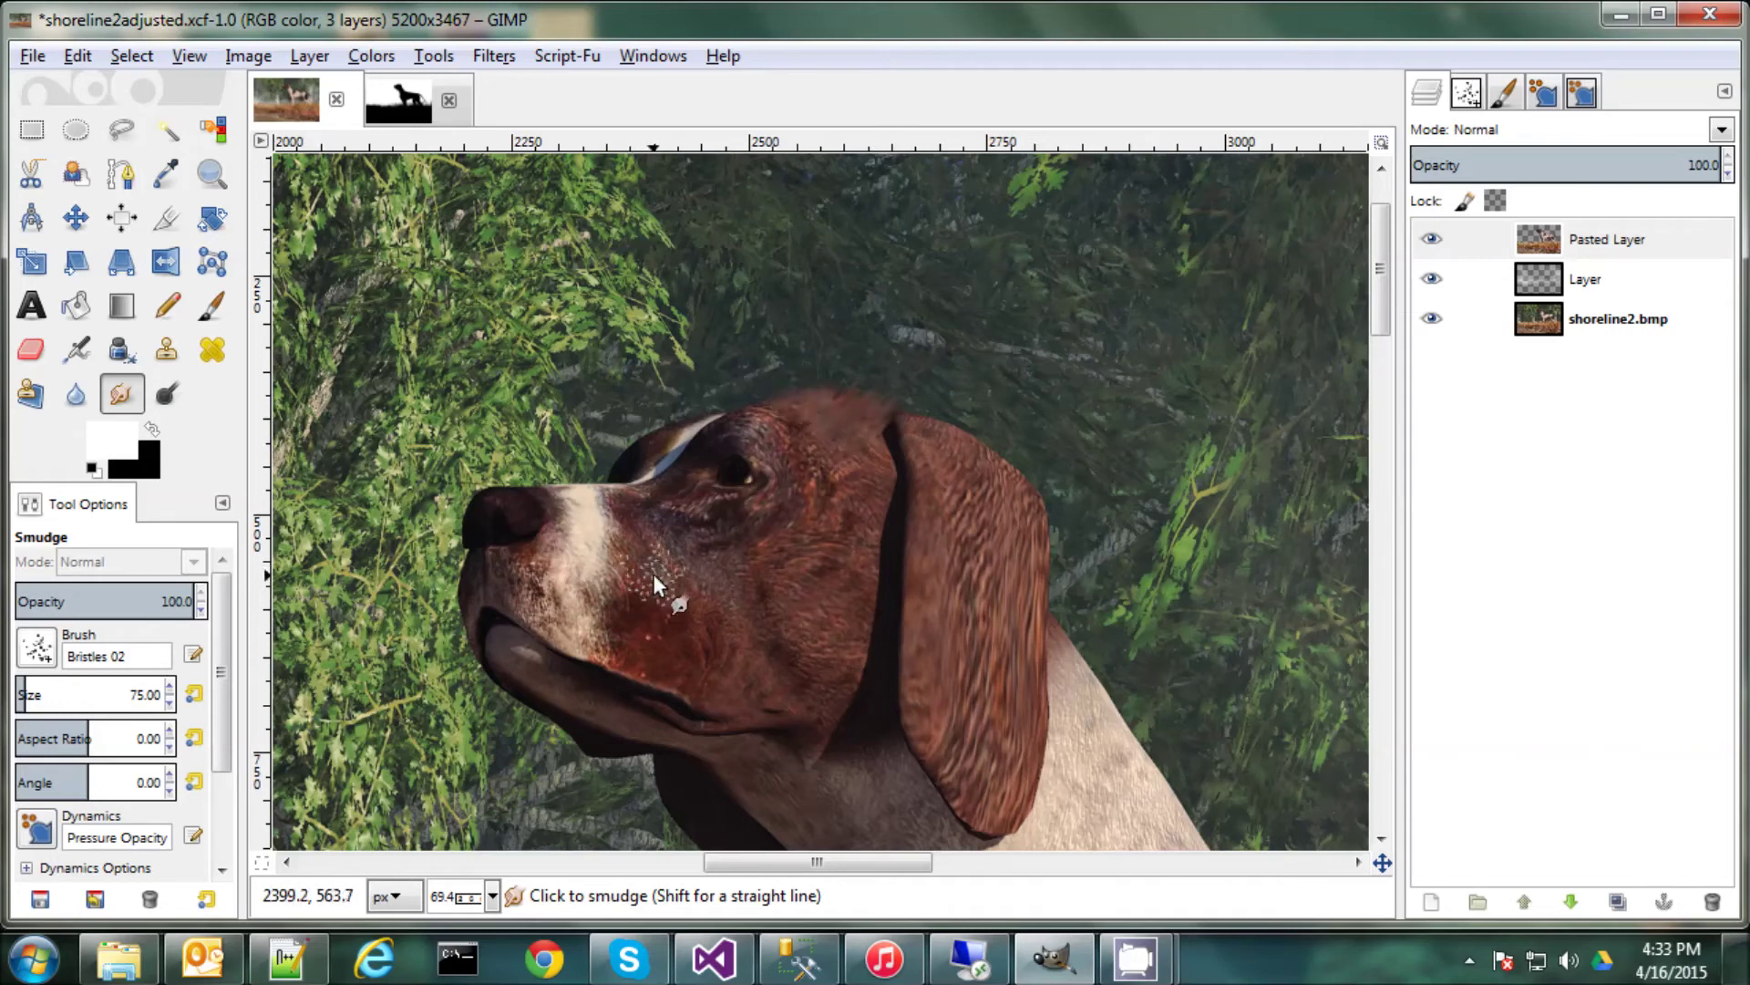
key("ctrl+z")
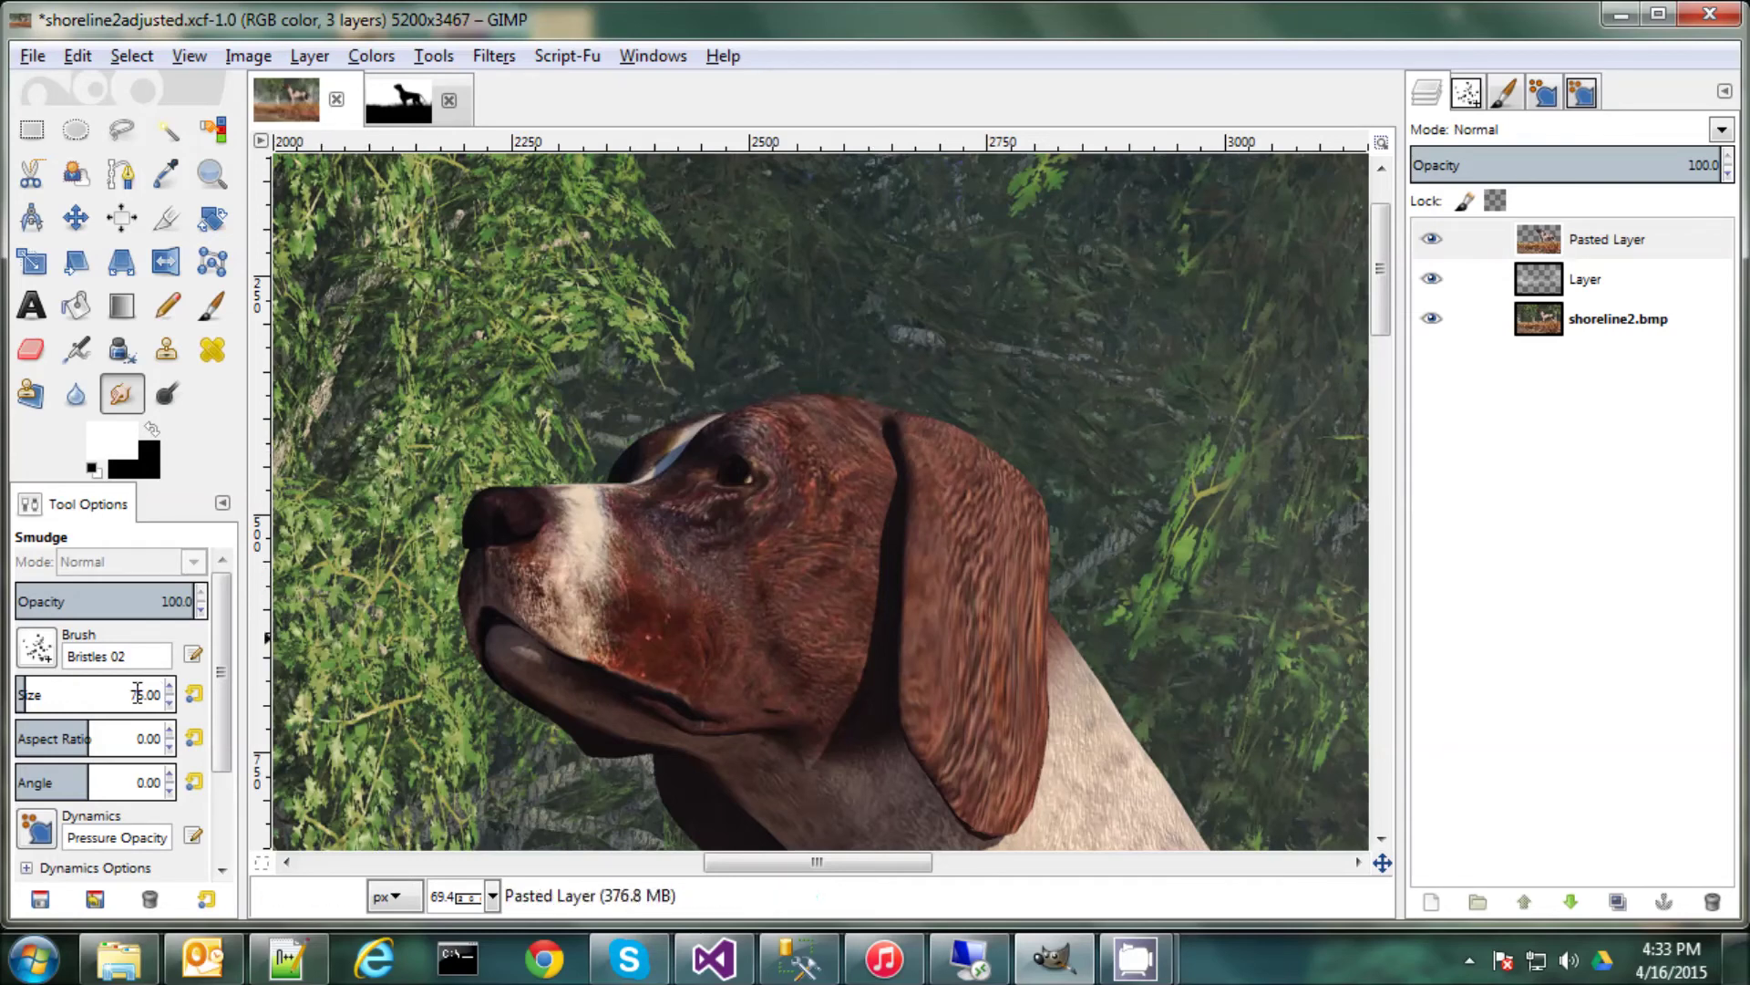
Set the Smudge size to 20 and the rate to 91.6, and smudge the fur along the top of the dog's head.
type("20")
key("Return")
scroll(230, 761, "down", 3)
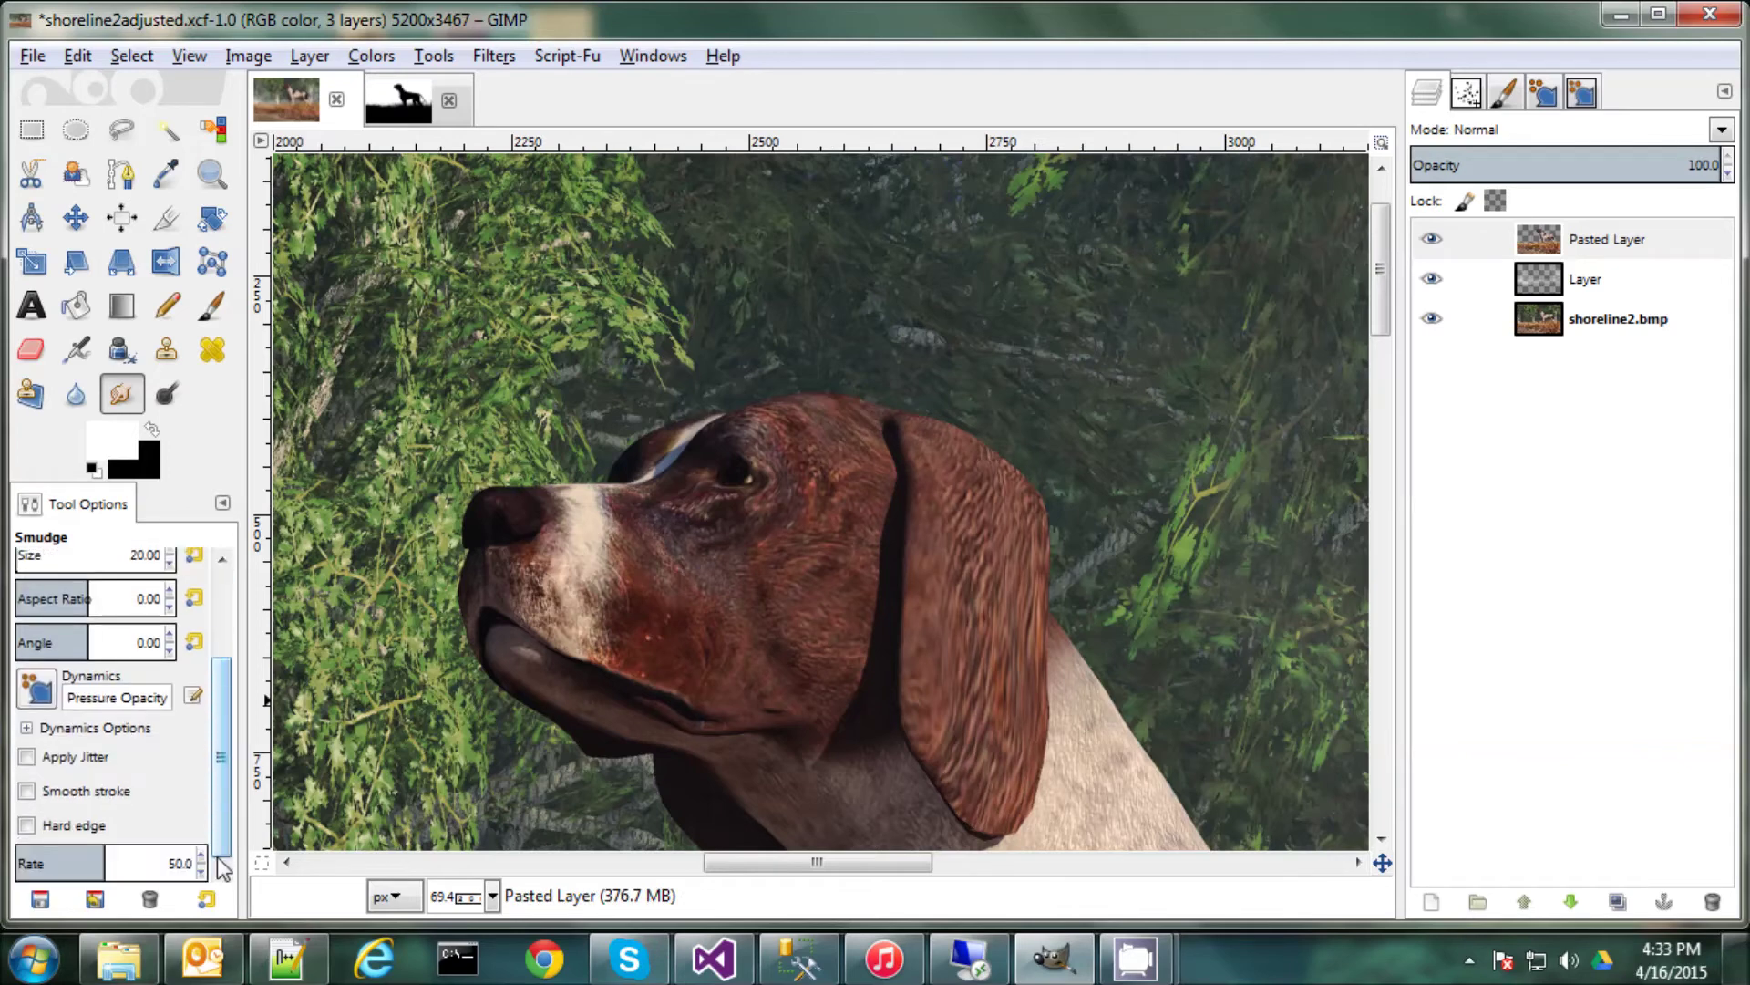
left_click_drag(109, 863, 183, 862)
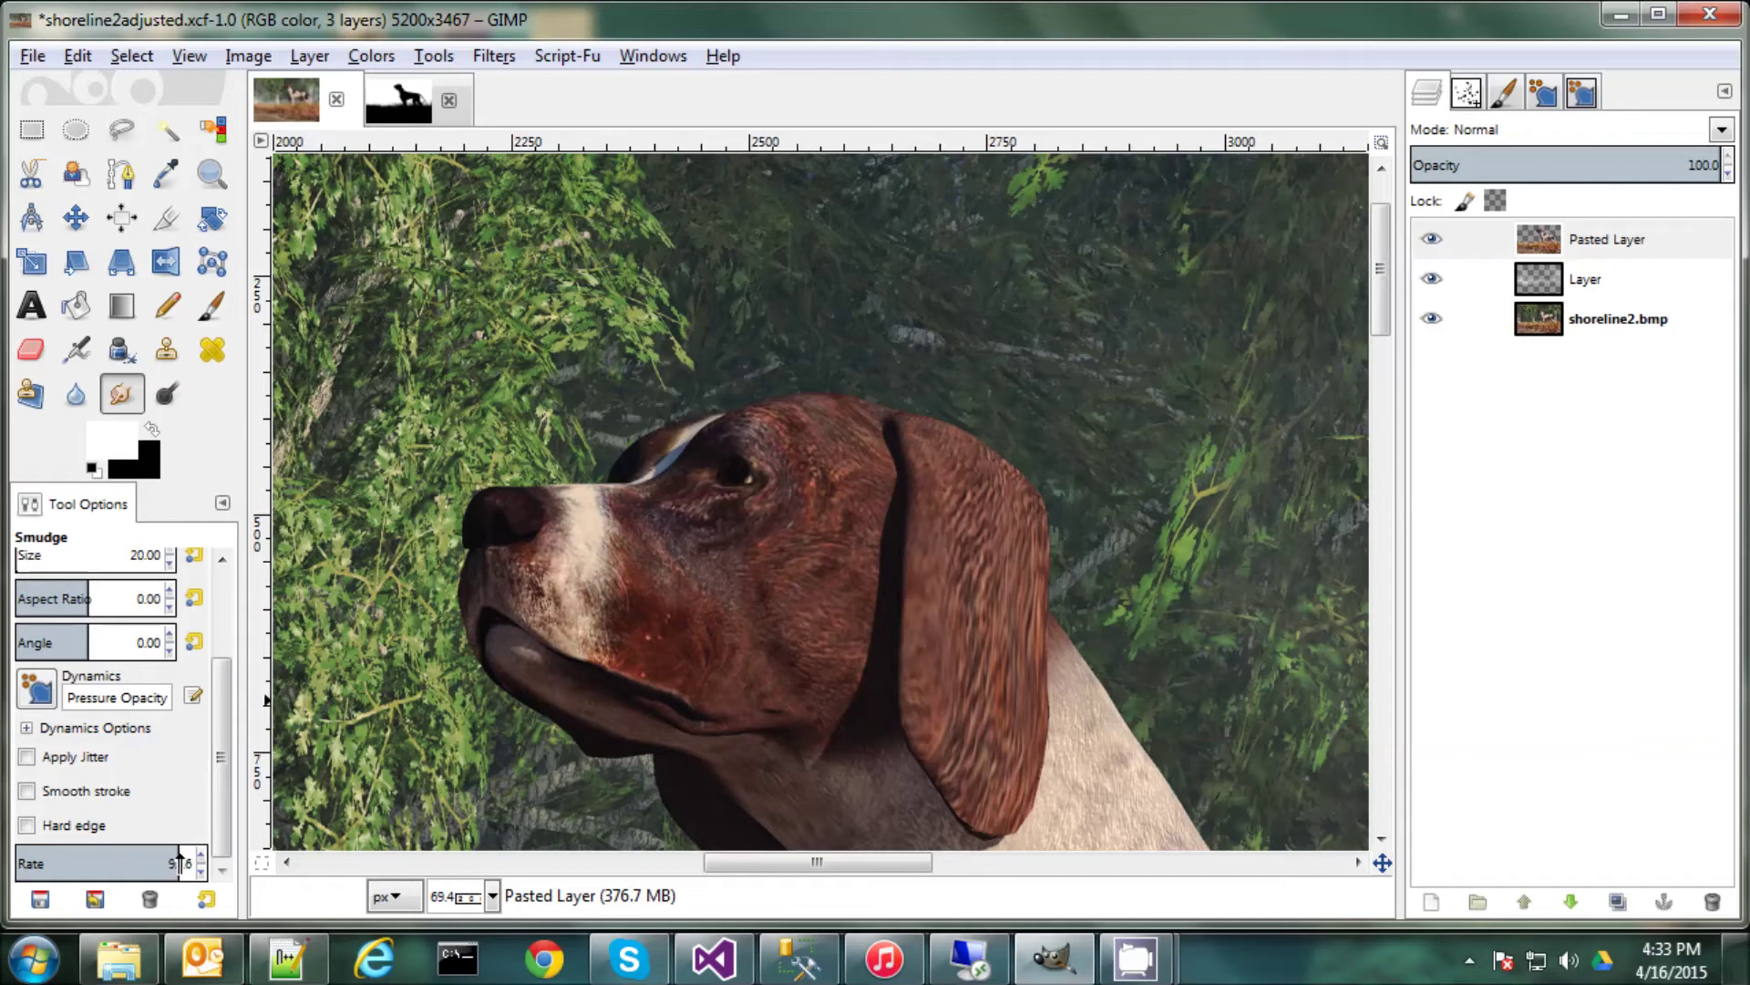
mouse_move(823, 370)
left_mouse_down()
mouse_move(809, 427)
mouse_move(852, 387)
mouse_move(825, 411)
mouse_move(848, 389)
mouse_move(842, 403)
mouse_move(875, 390)
mouse_move(858, 410)
mouse_move(910, 407)
mouse_move(776, 401)
mouse_move(798, 383)
mouse_move(732, 423)
mouse_move(752, 394)
left_mouse_up()
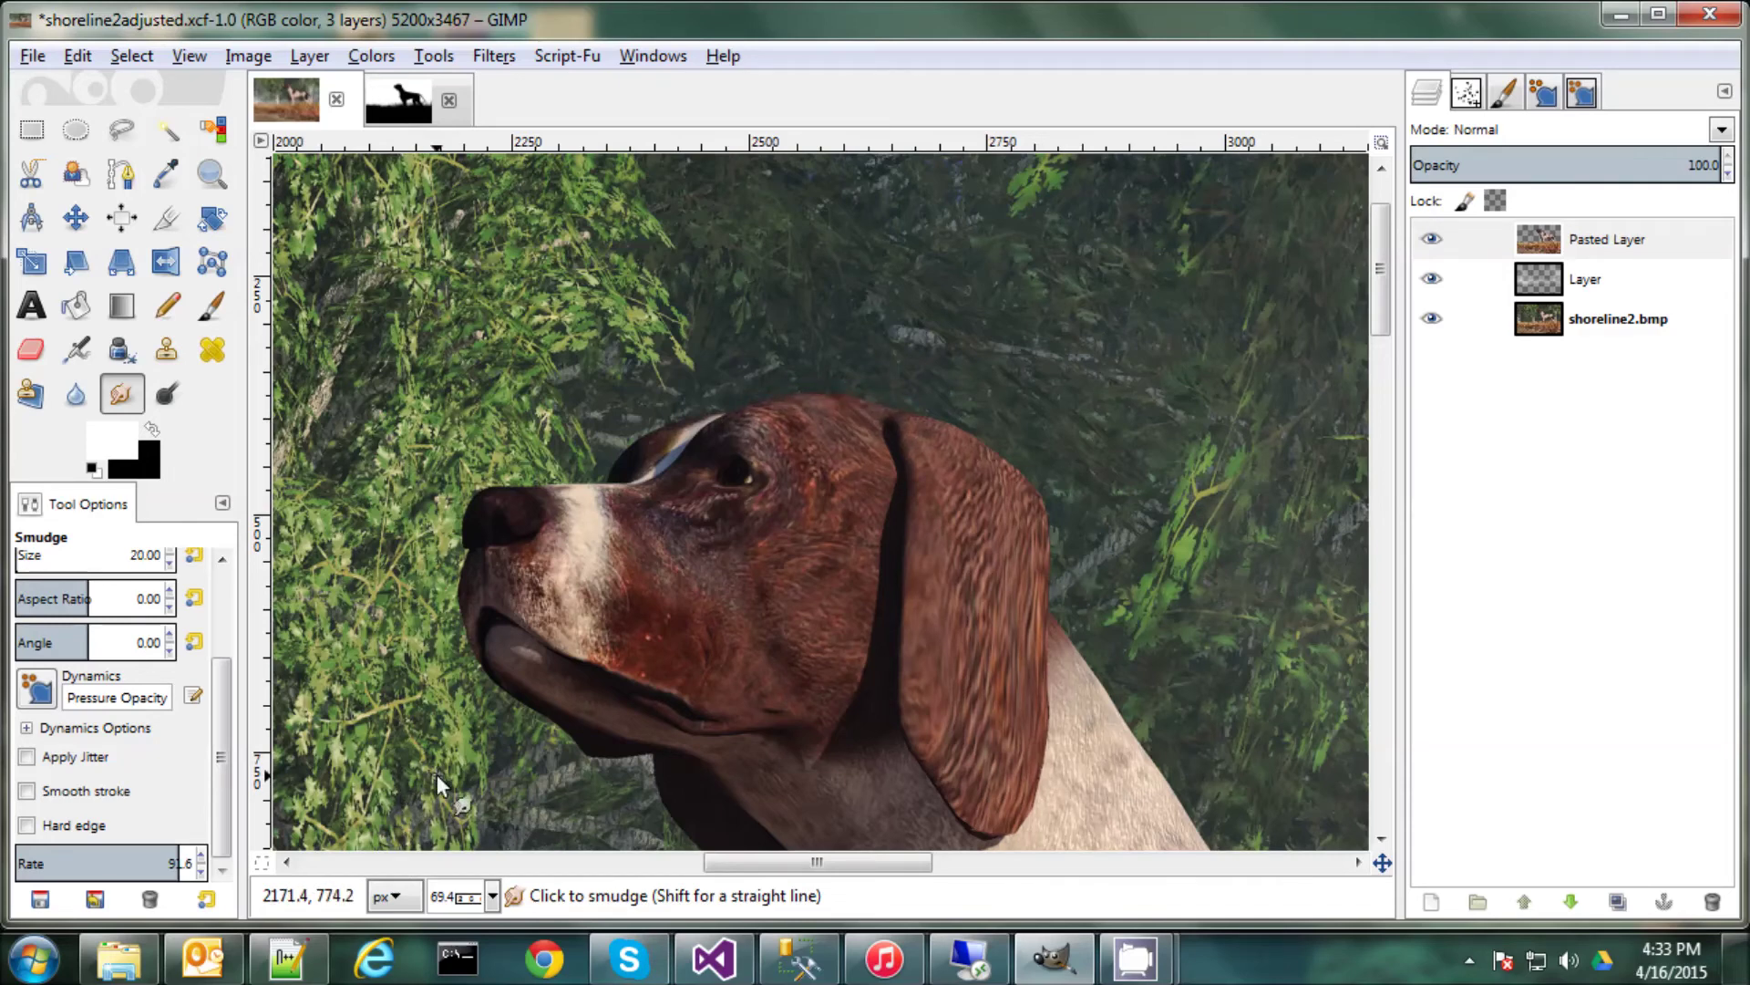
Try the Acrylic 03 brush for smudging, and switch to the 10X10furrr brush instead.
scroll(222, 706, "up", 3)
left_click(36, 647)
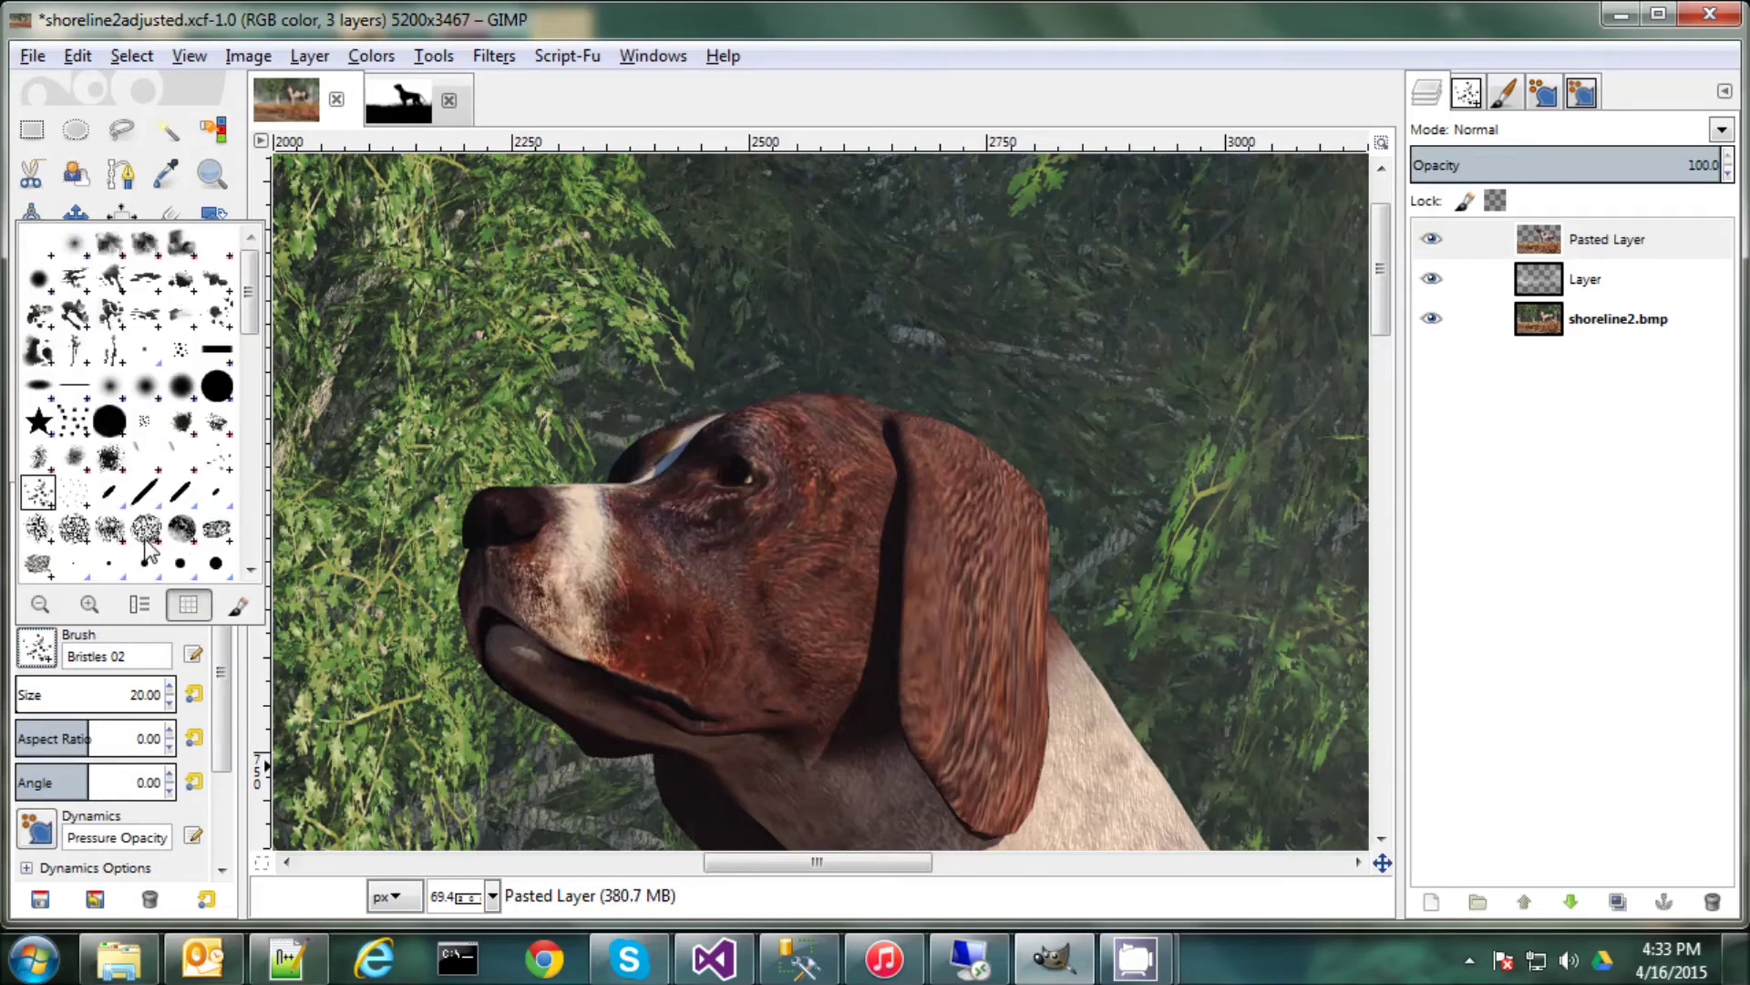
left_click(37, 459)
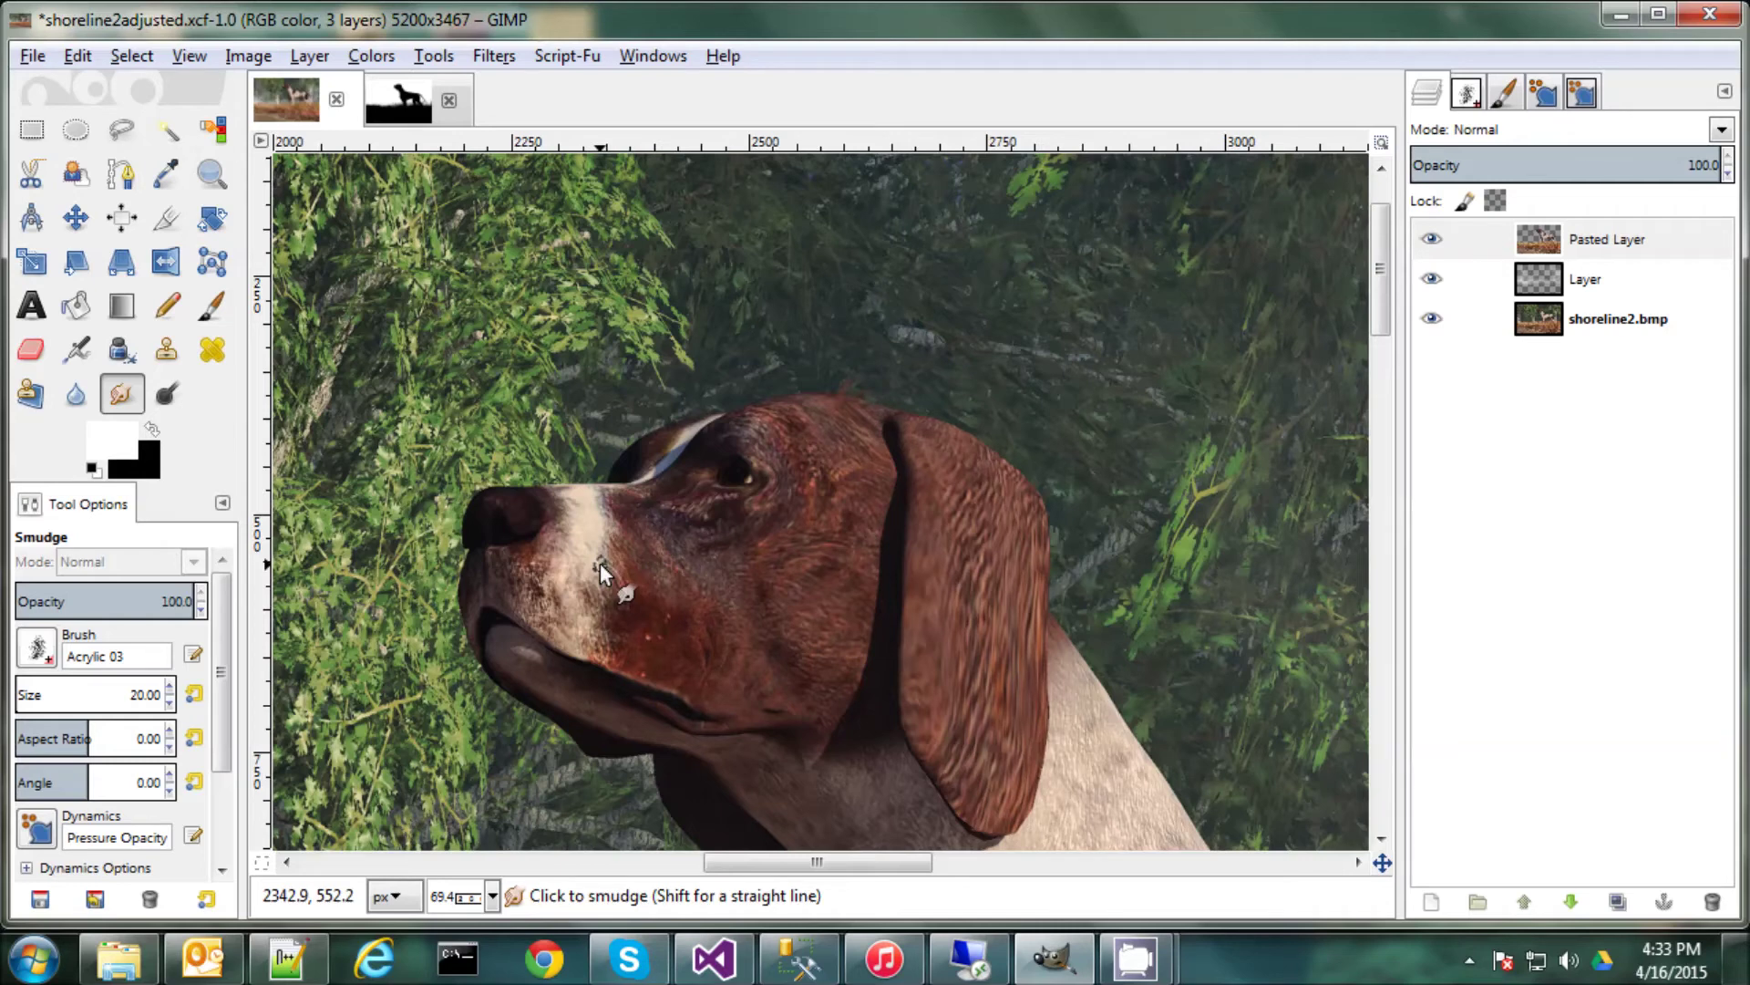
left_click(34, 662)
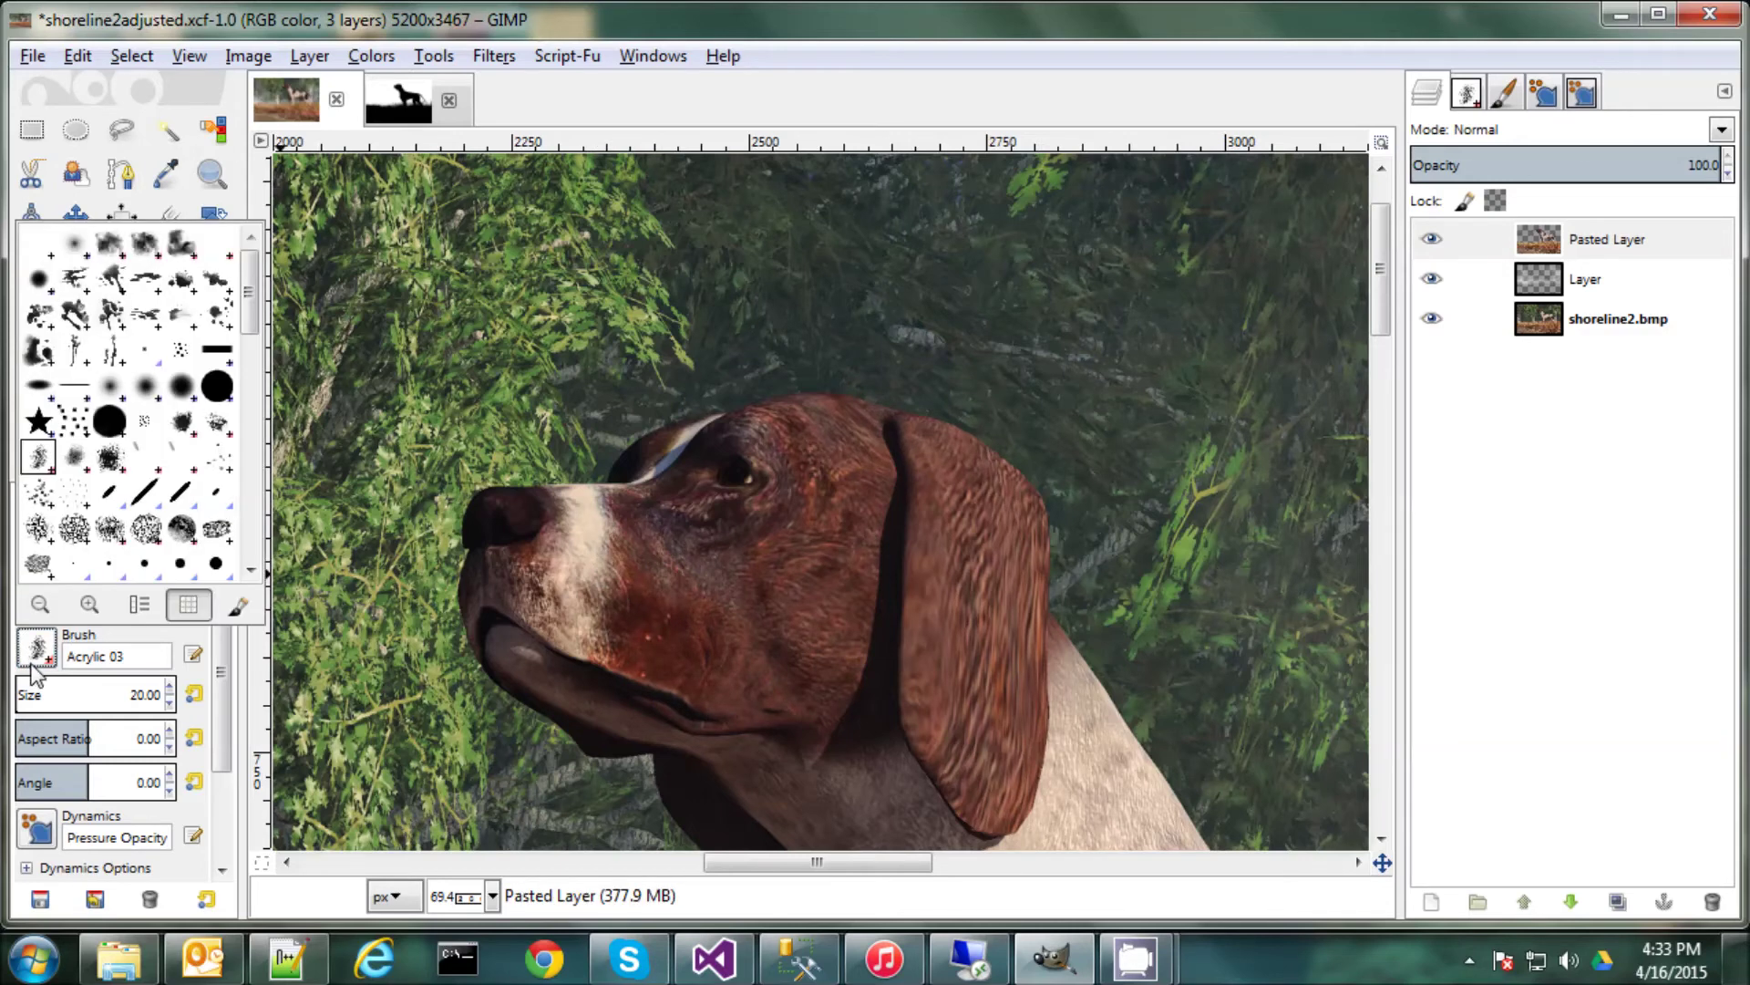
left_click(180, 354)
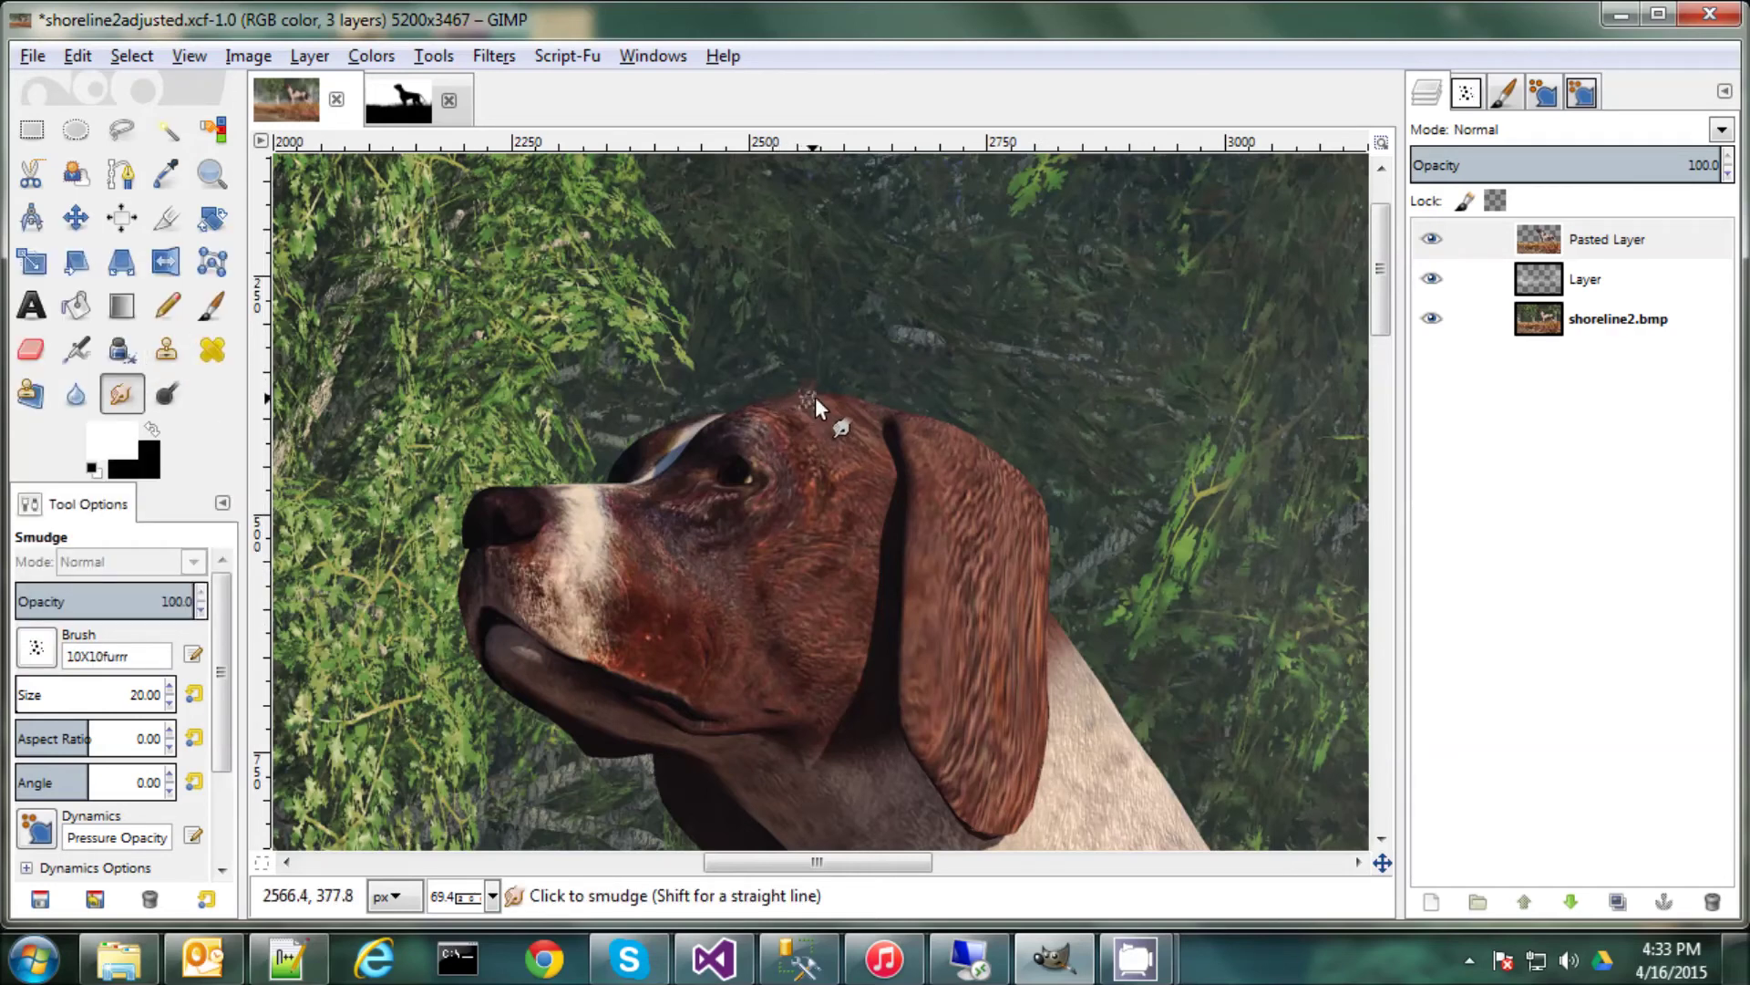
Smudge short fur strands outward along the dog's head and ear, undoing the unwanted strokes.
mouse_move(852, 387)
left_mouse_down()
mouse_move(856, 410)
mouse_move(904, 406)
mouse_move(889, 419)
left_mouse_up()
key("ctrl+z")
key("ctrl+z")
key("ctrl+z")
key("ctrl+z")
key("ctrl+z")
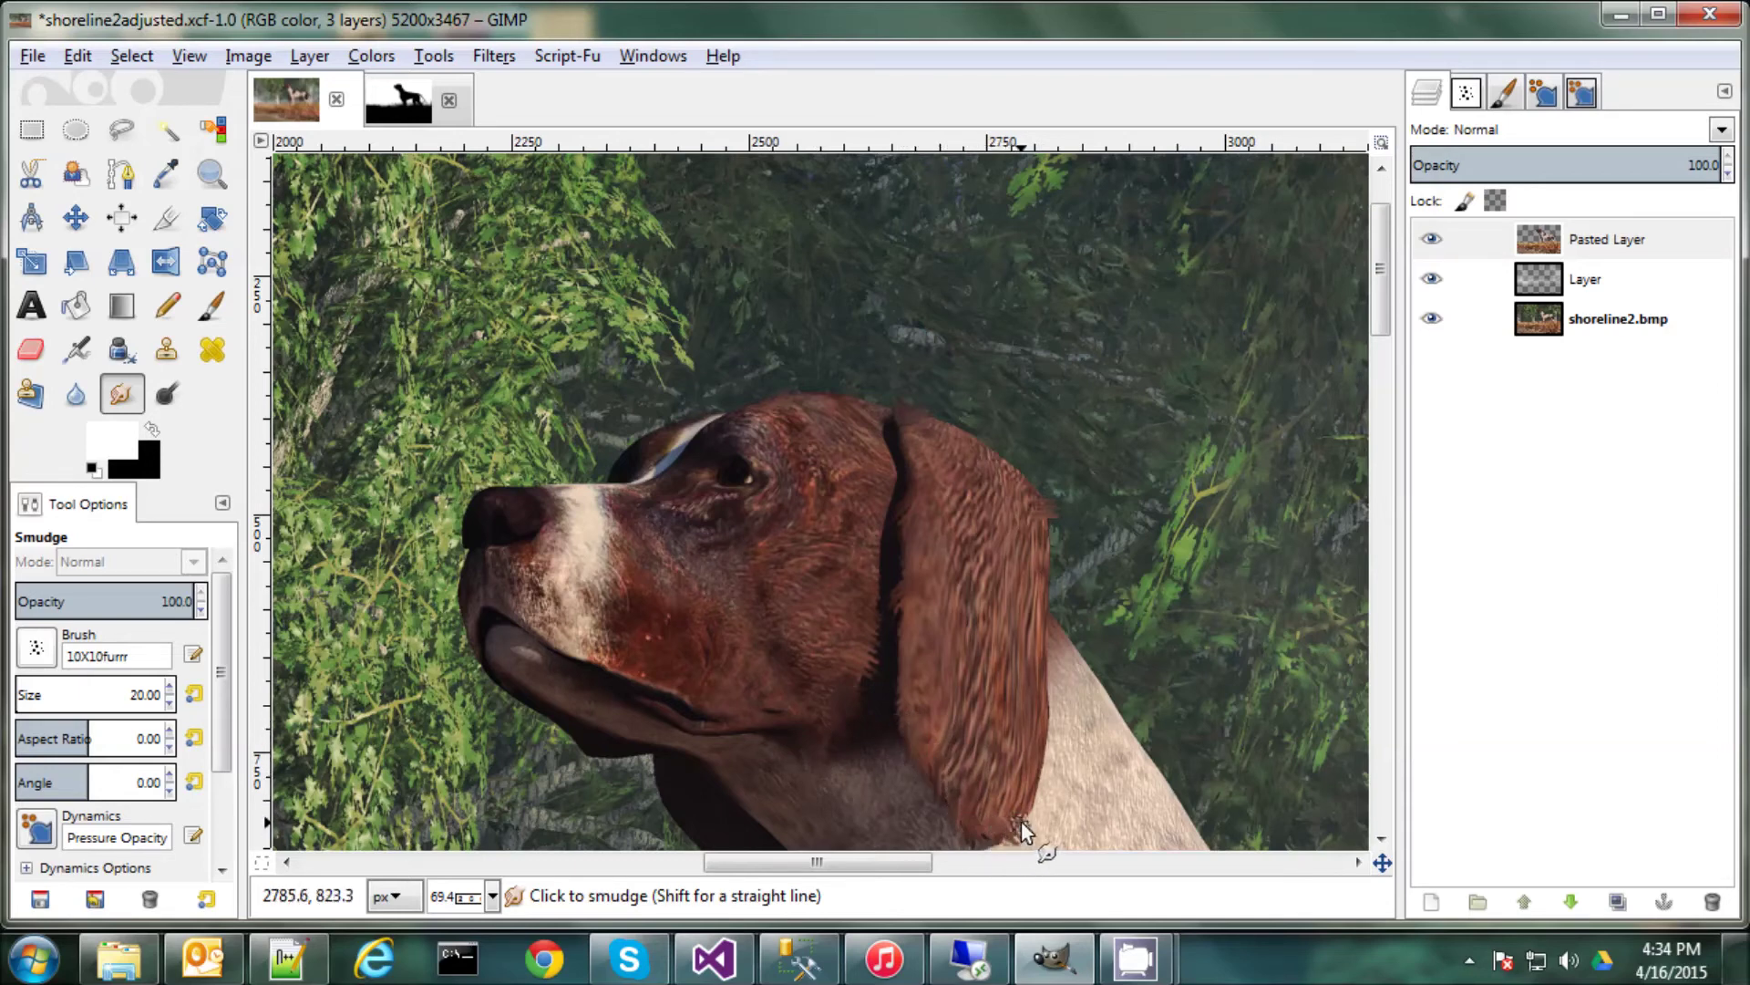
Smudge the fur outward along the edges of the dog's front leg, neck, back and tail.
scroll(938, 582, "down", 10)
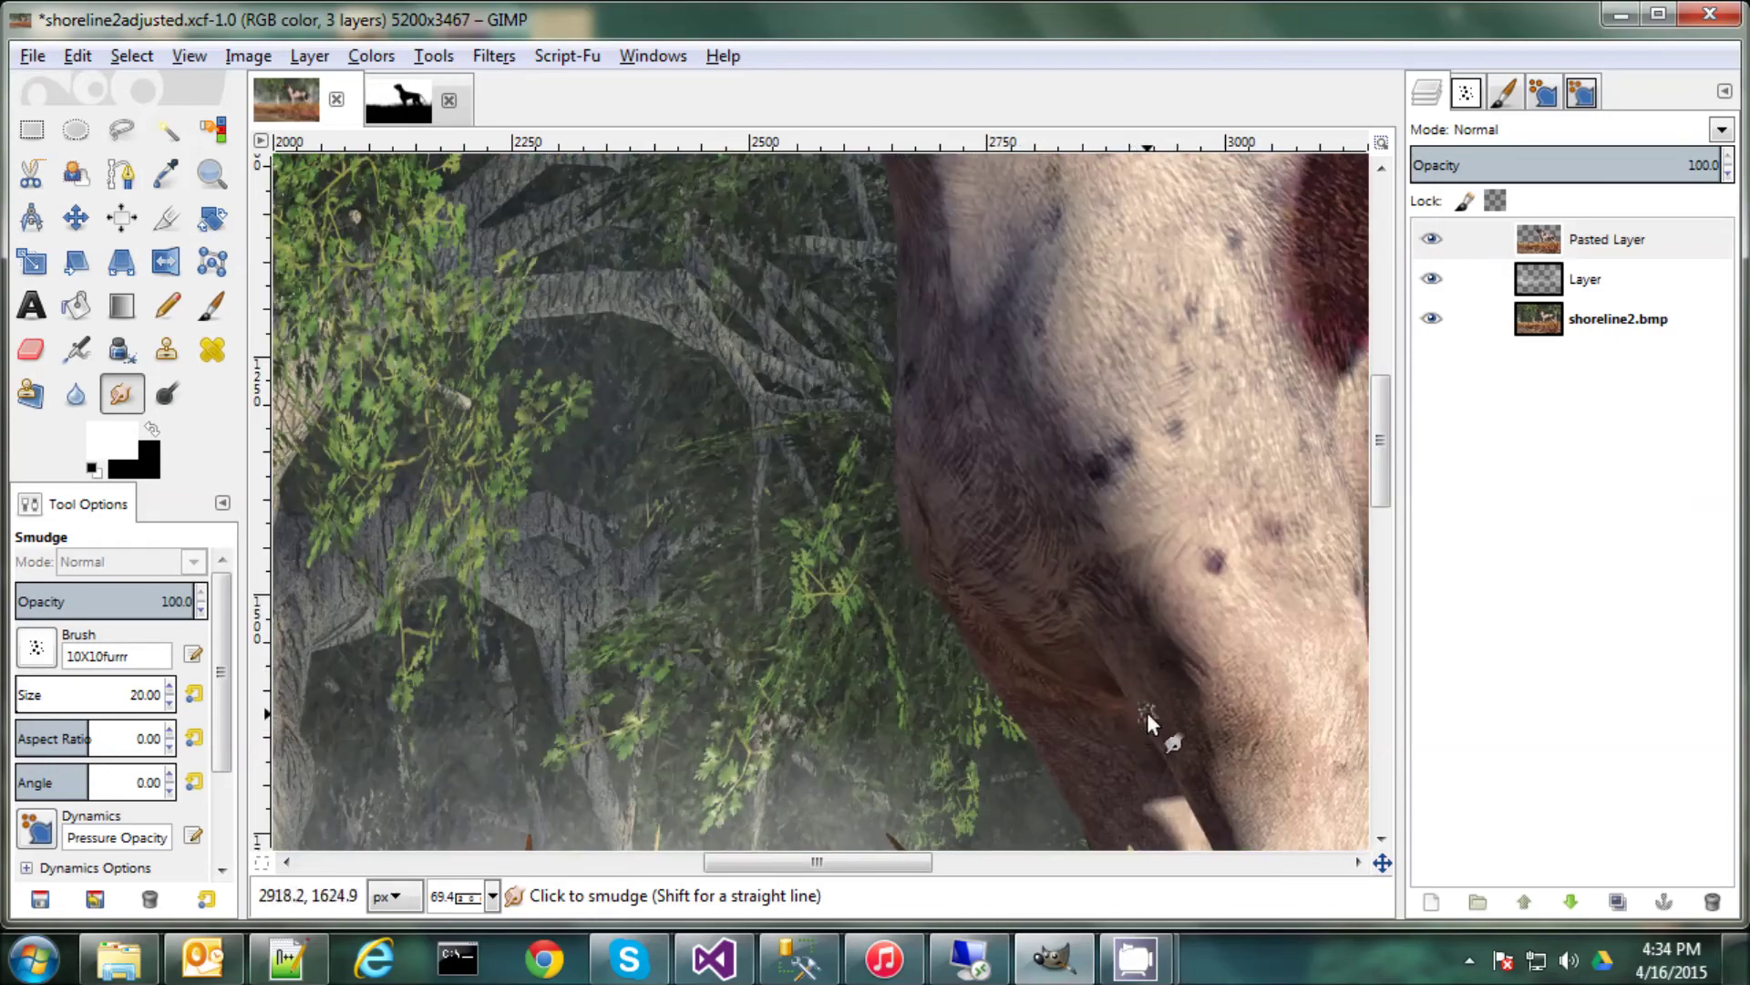
scroll(1173, 715, "down", 2)
scroll(1174, 706, "down", 5)
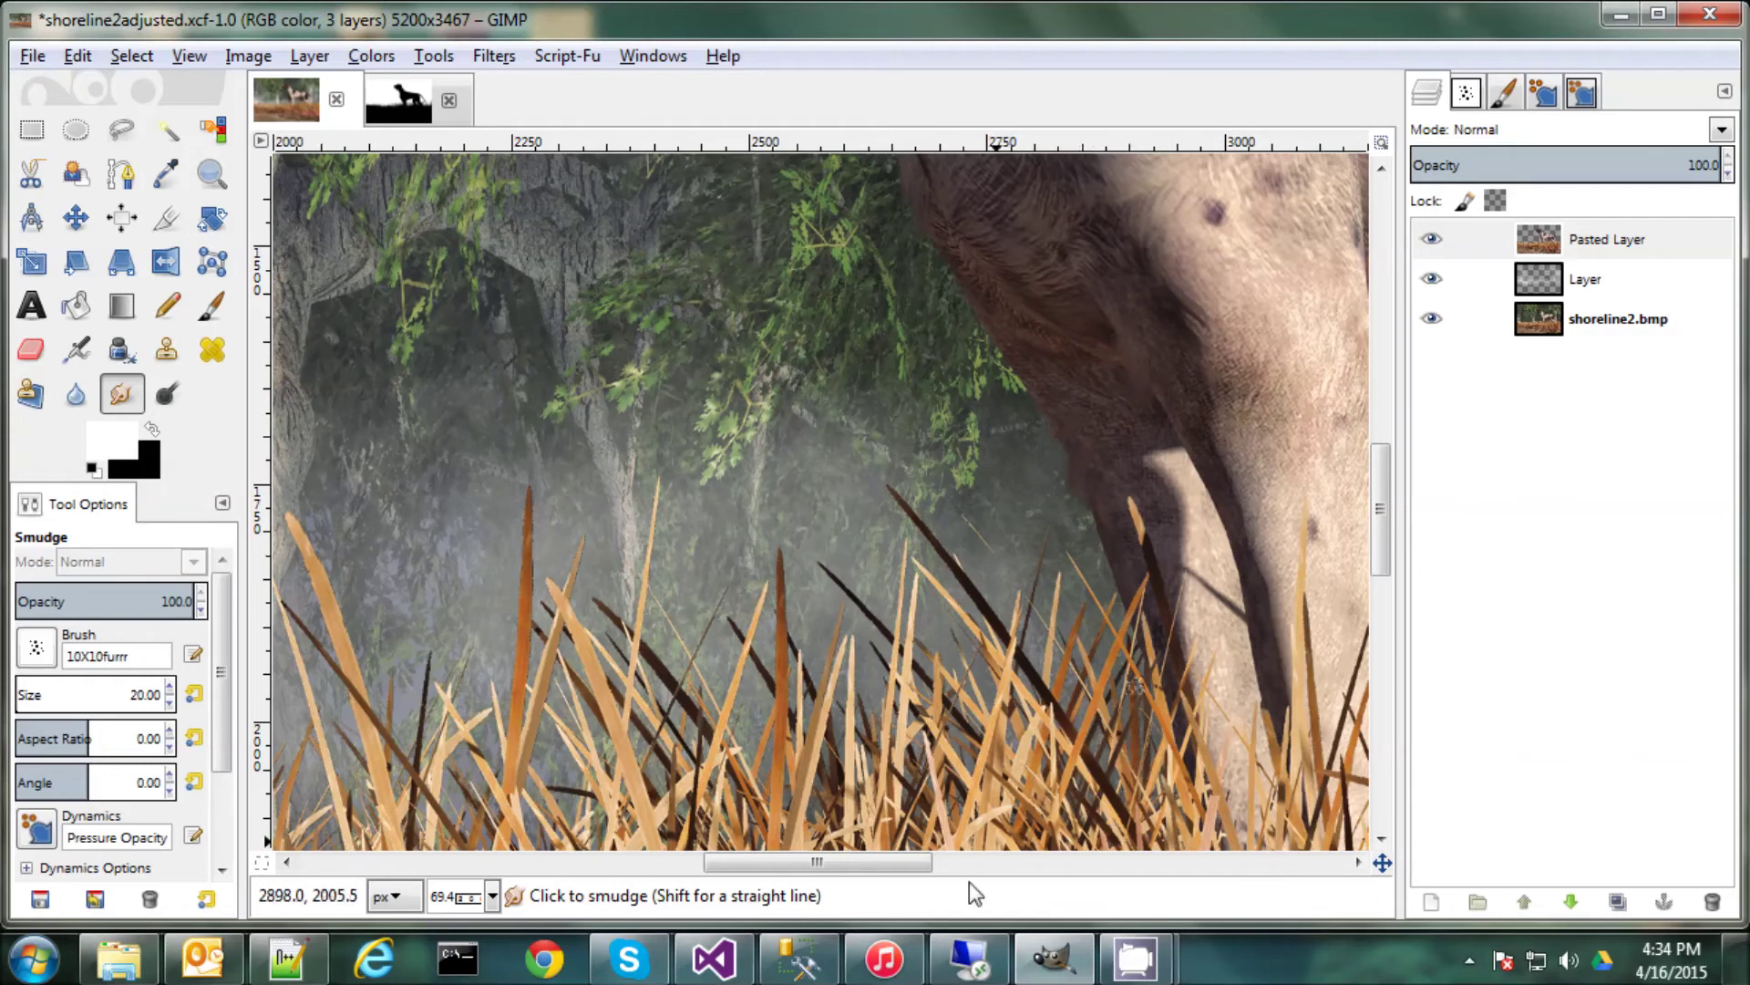
left_click_drag(877, 866, 950, 818)
mouse_move(928, 358)
left_mouse_down()
mouse_move(959, 398)
mouse_move(923, 403)
mouse_move(946, 417)
mouse_move(918, 419)
mouse_move(942, 441)
mouse_move(889, 309)
left_mouse_up()
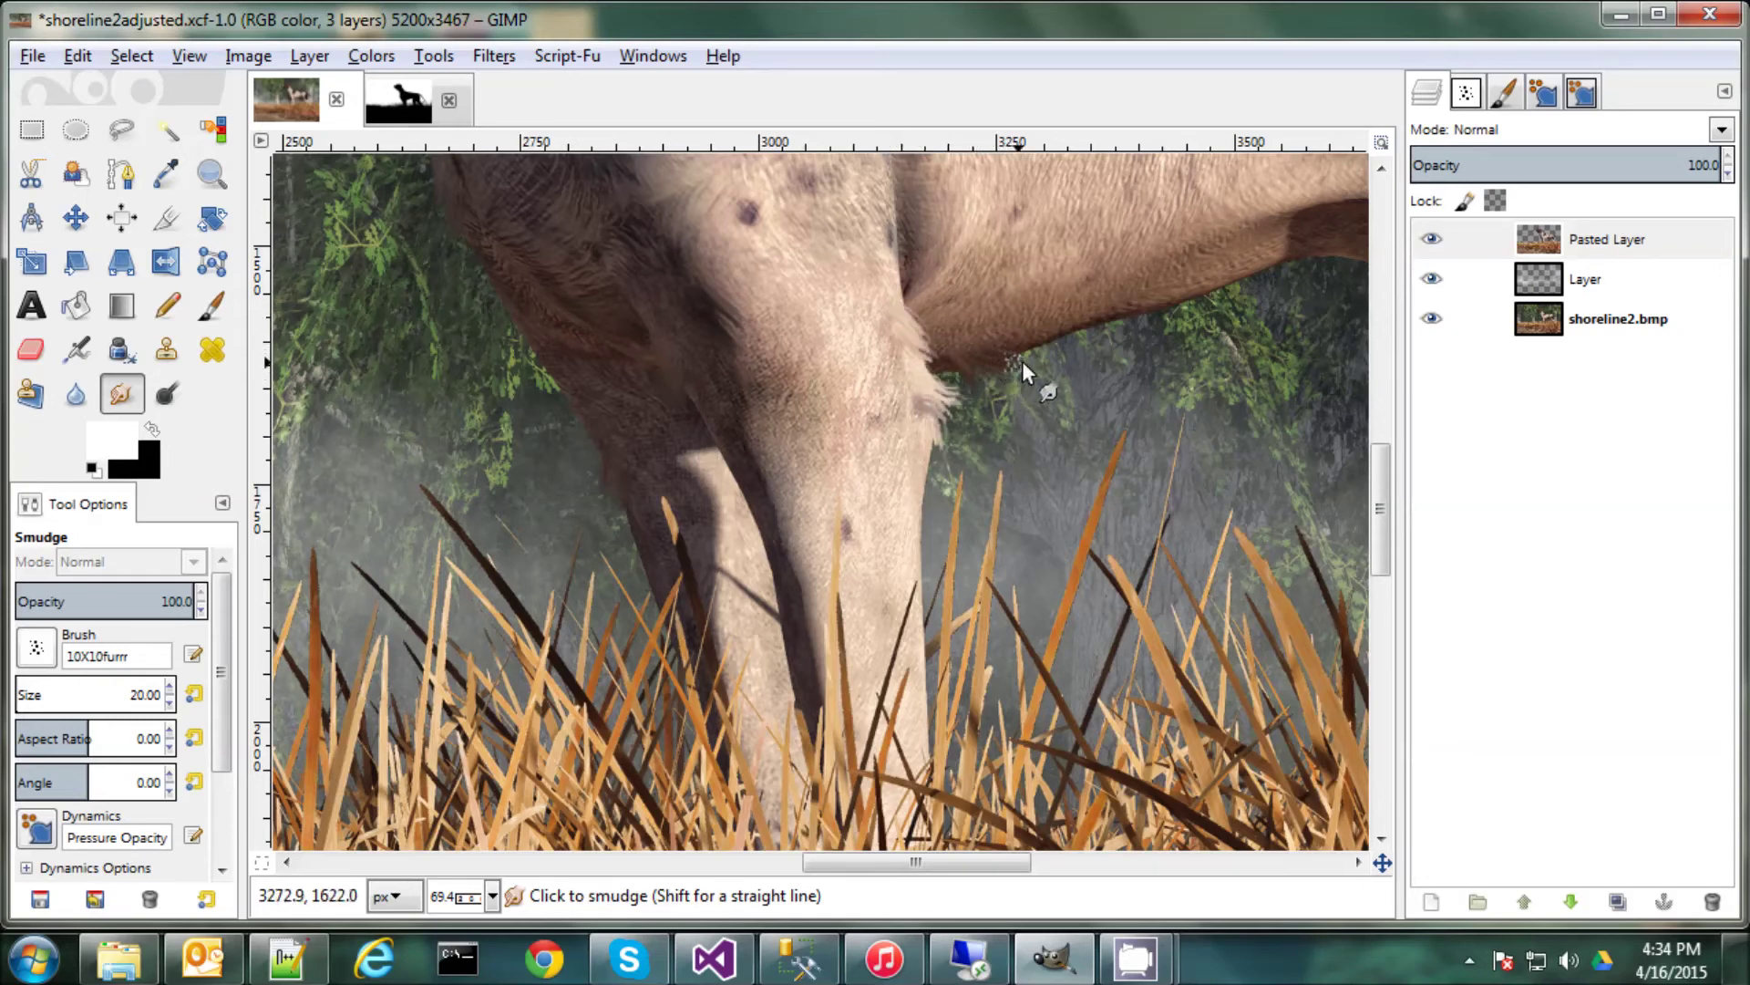
scroll(679, 227, "up", 5)
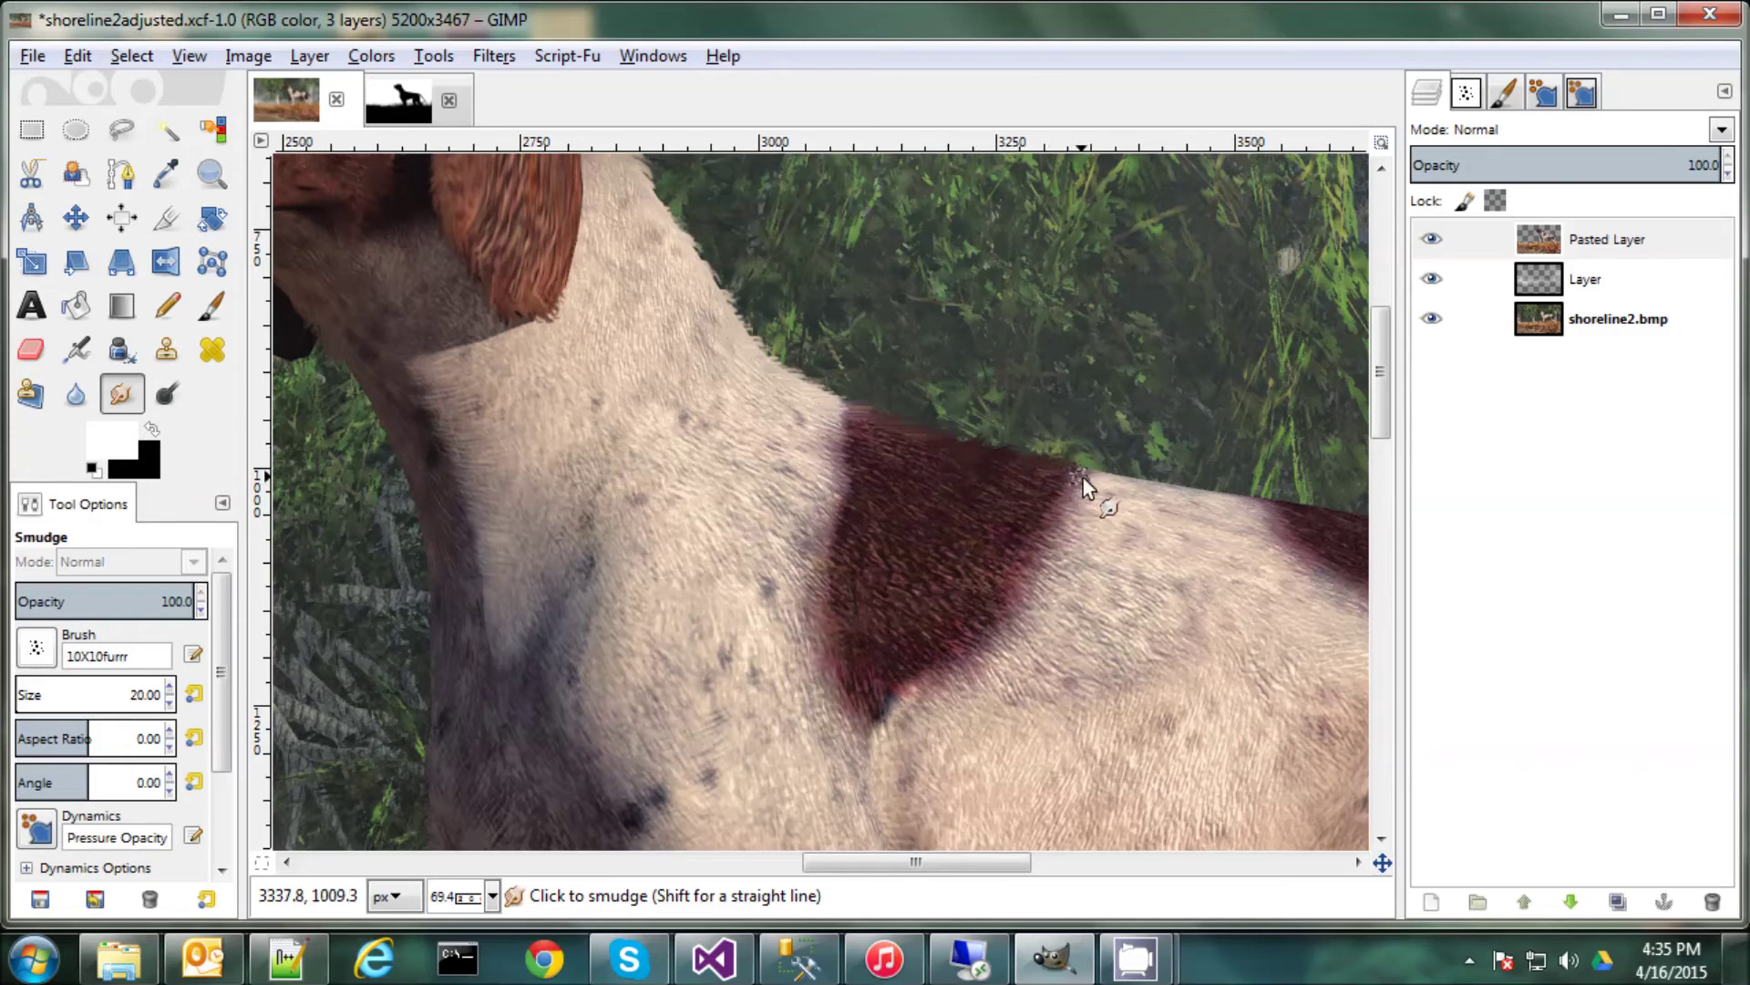
left_click_drag(1136, 470, 1206, 492)
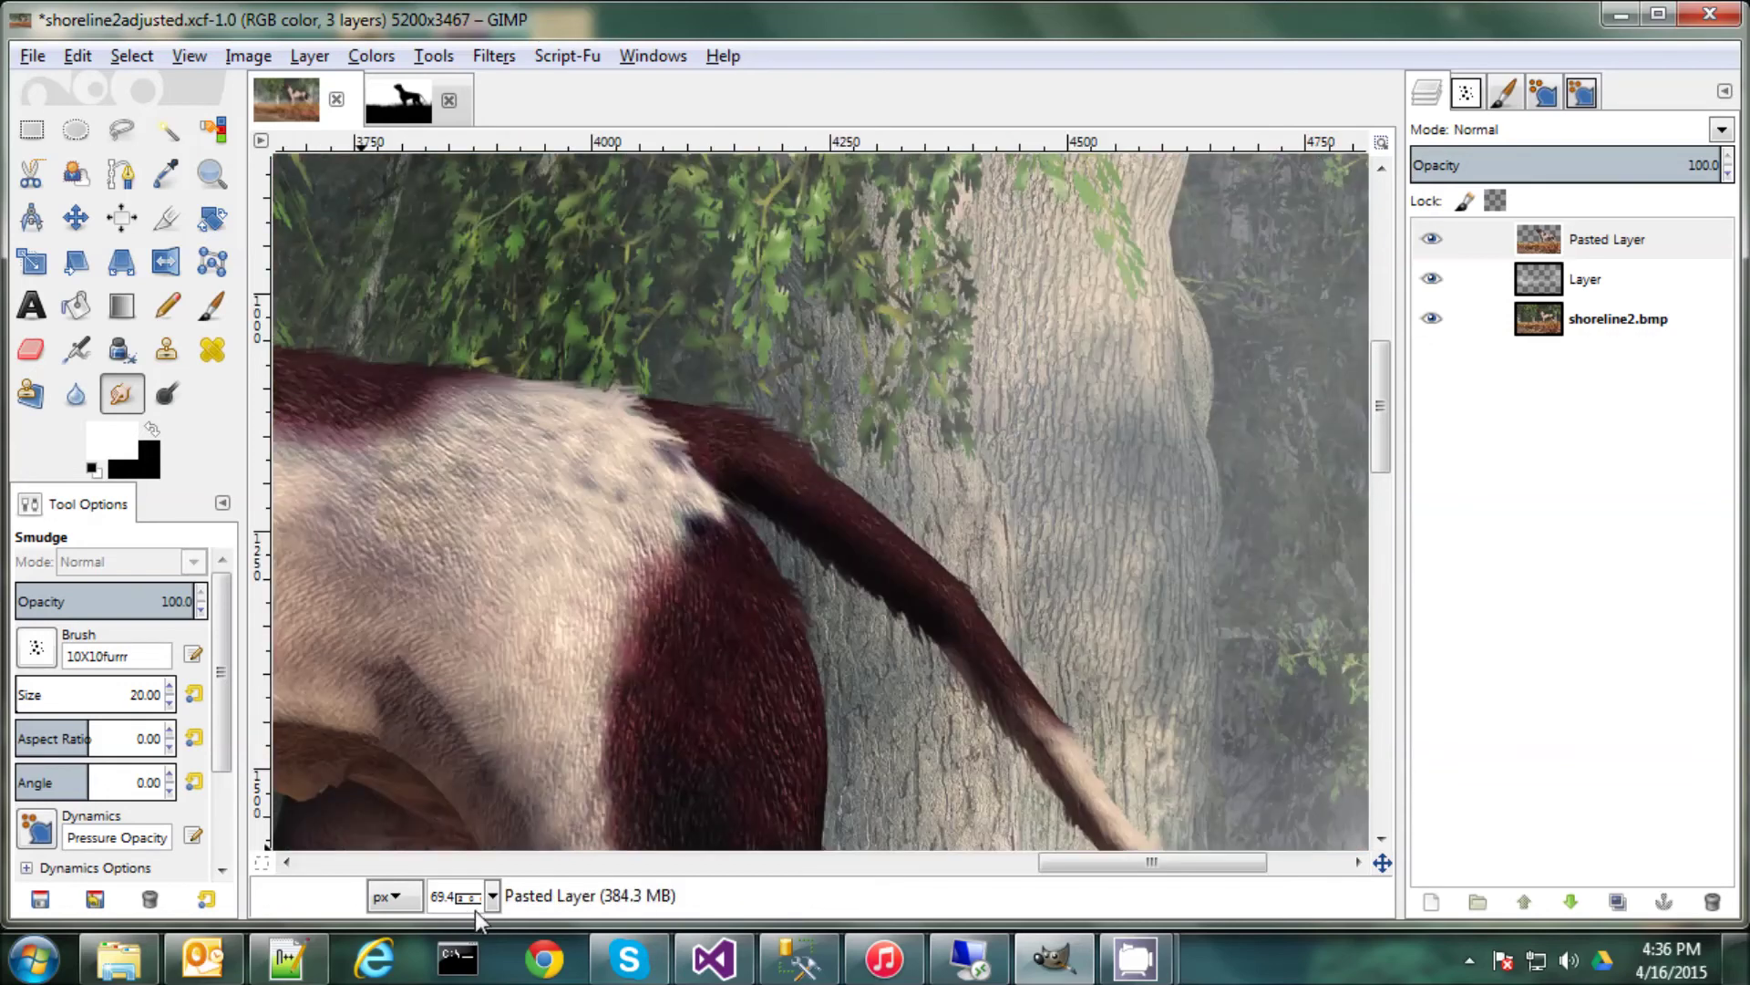
Examine the whole image at 12.5% zoom and the dog's fur and background mist at 25% zoom.
left_click(493, 895)
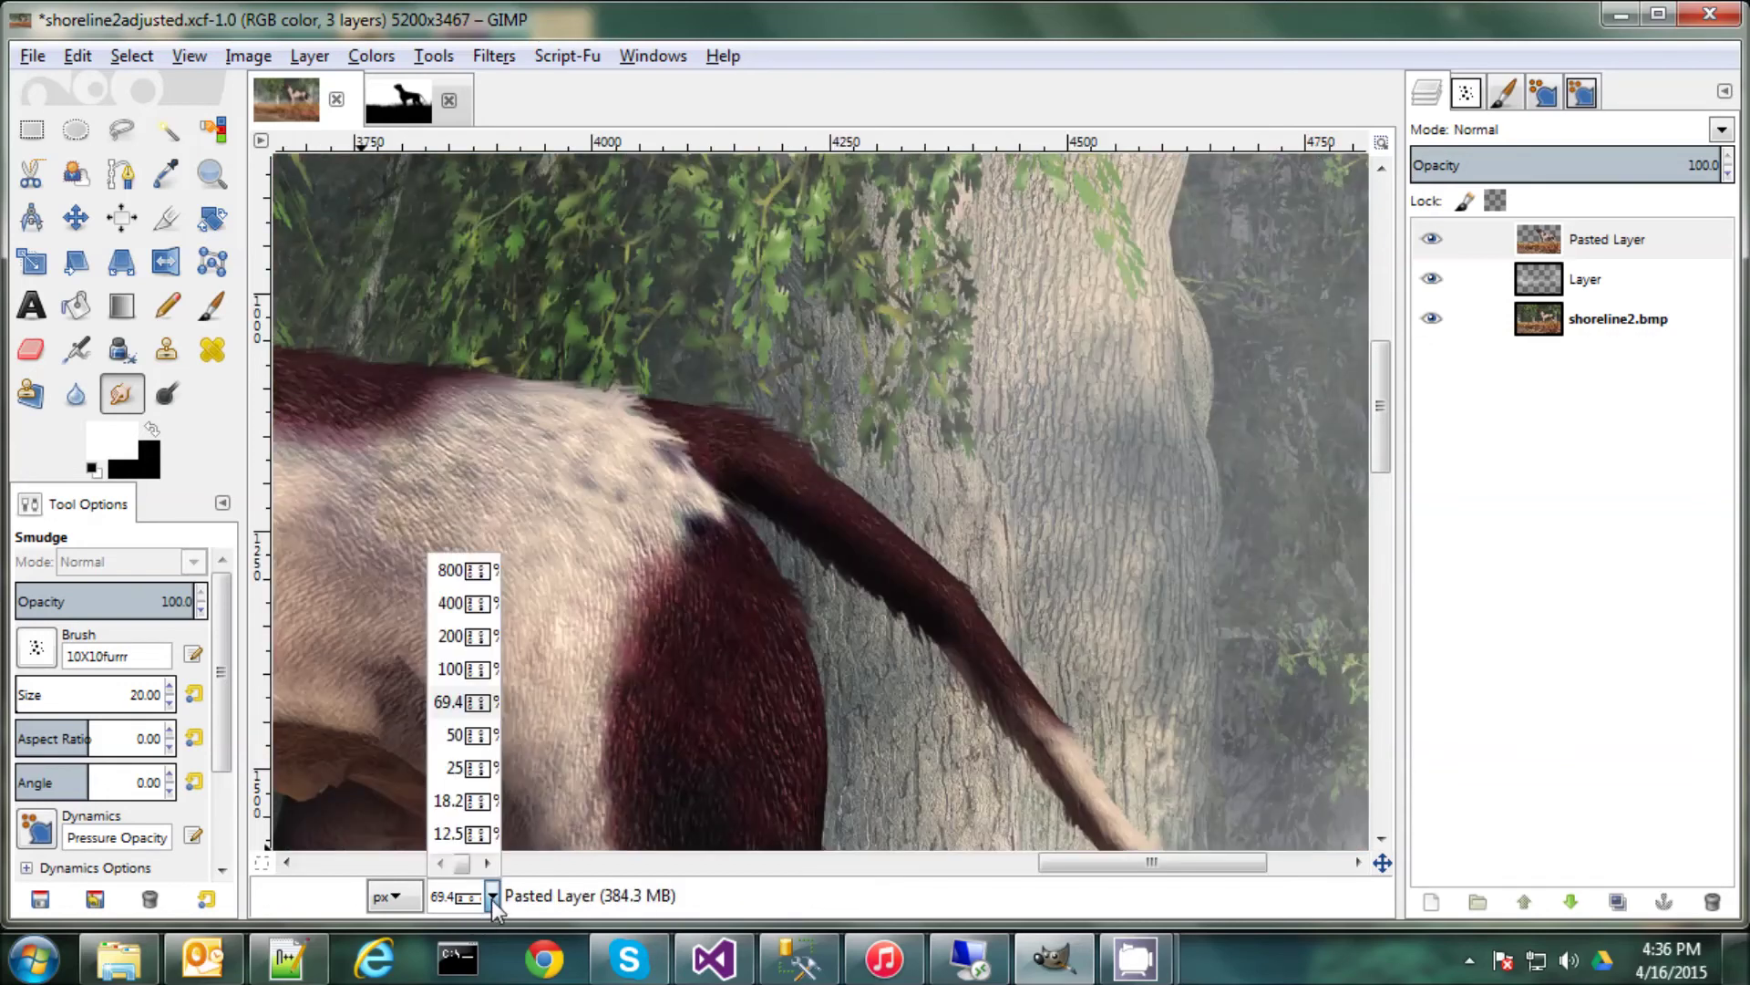
left_click(449, 833)
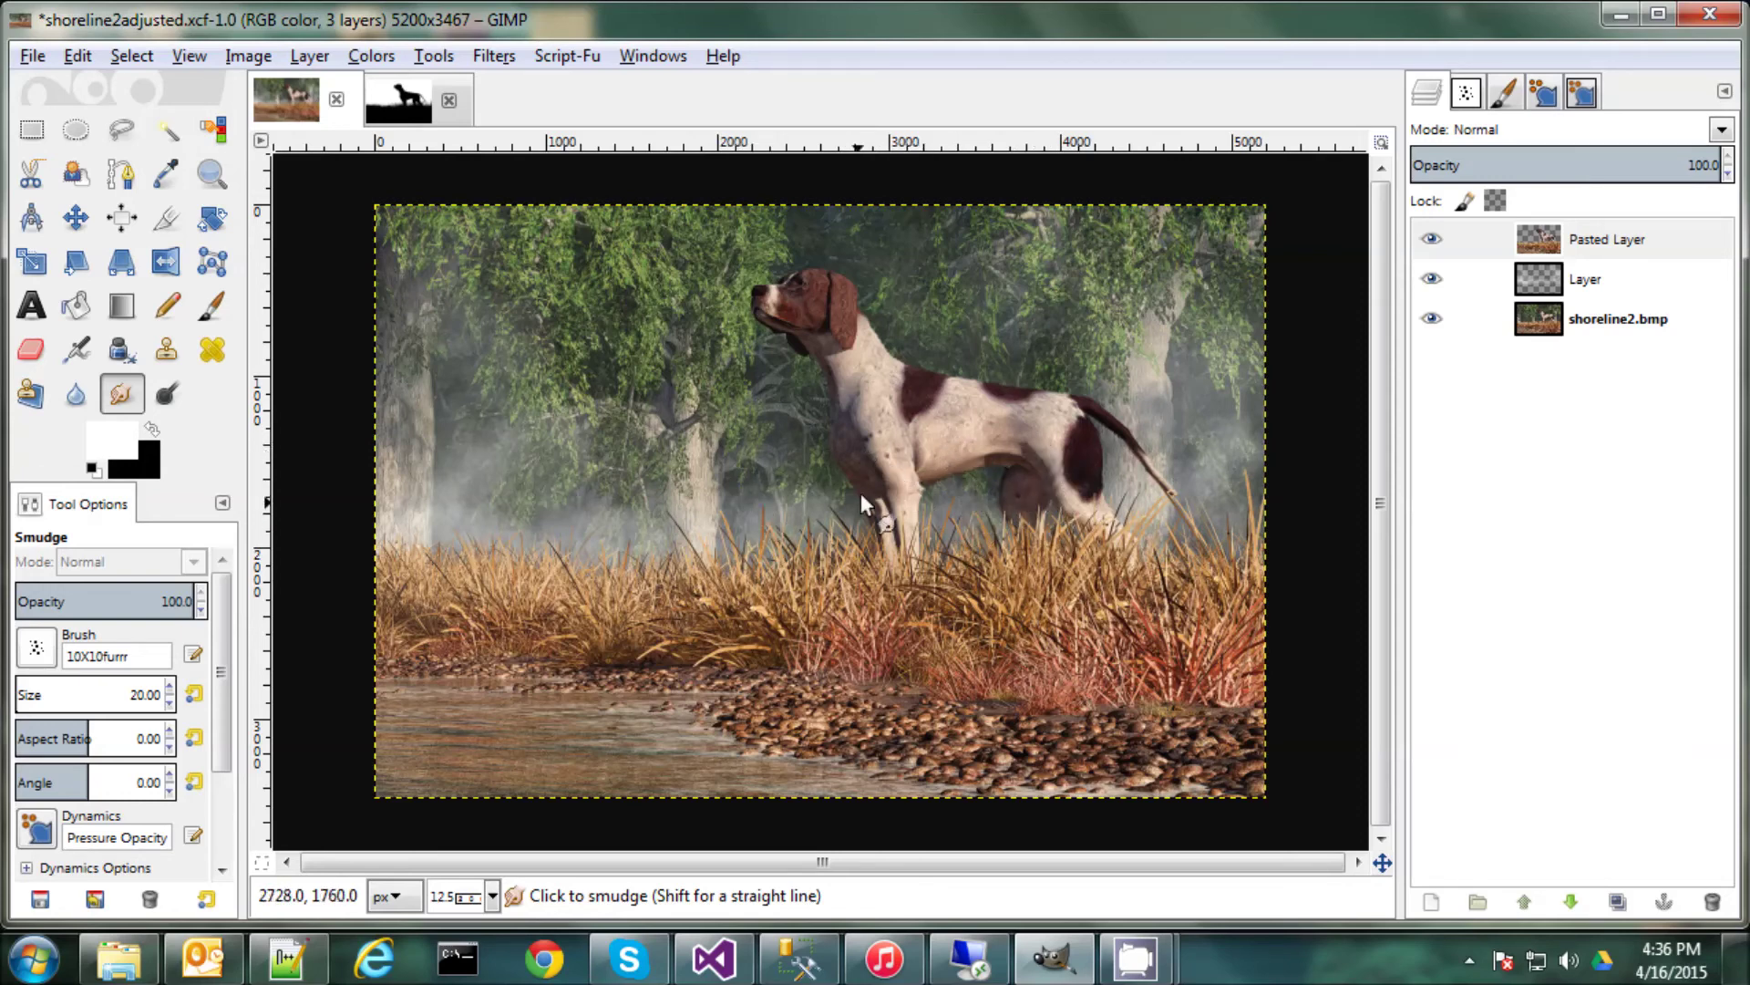
left_click(490, 896)
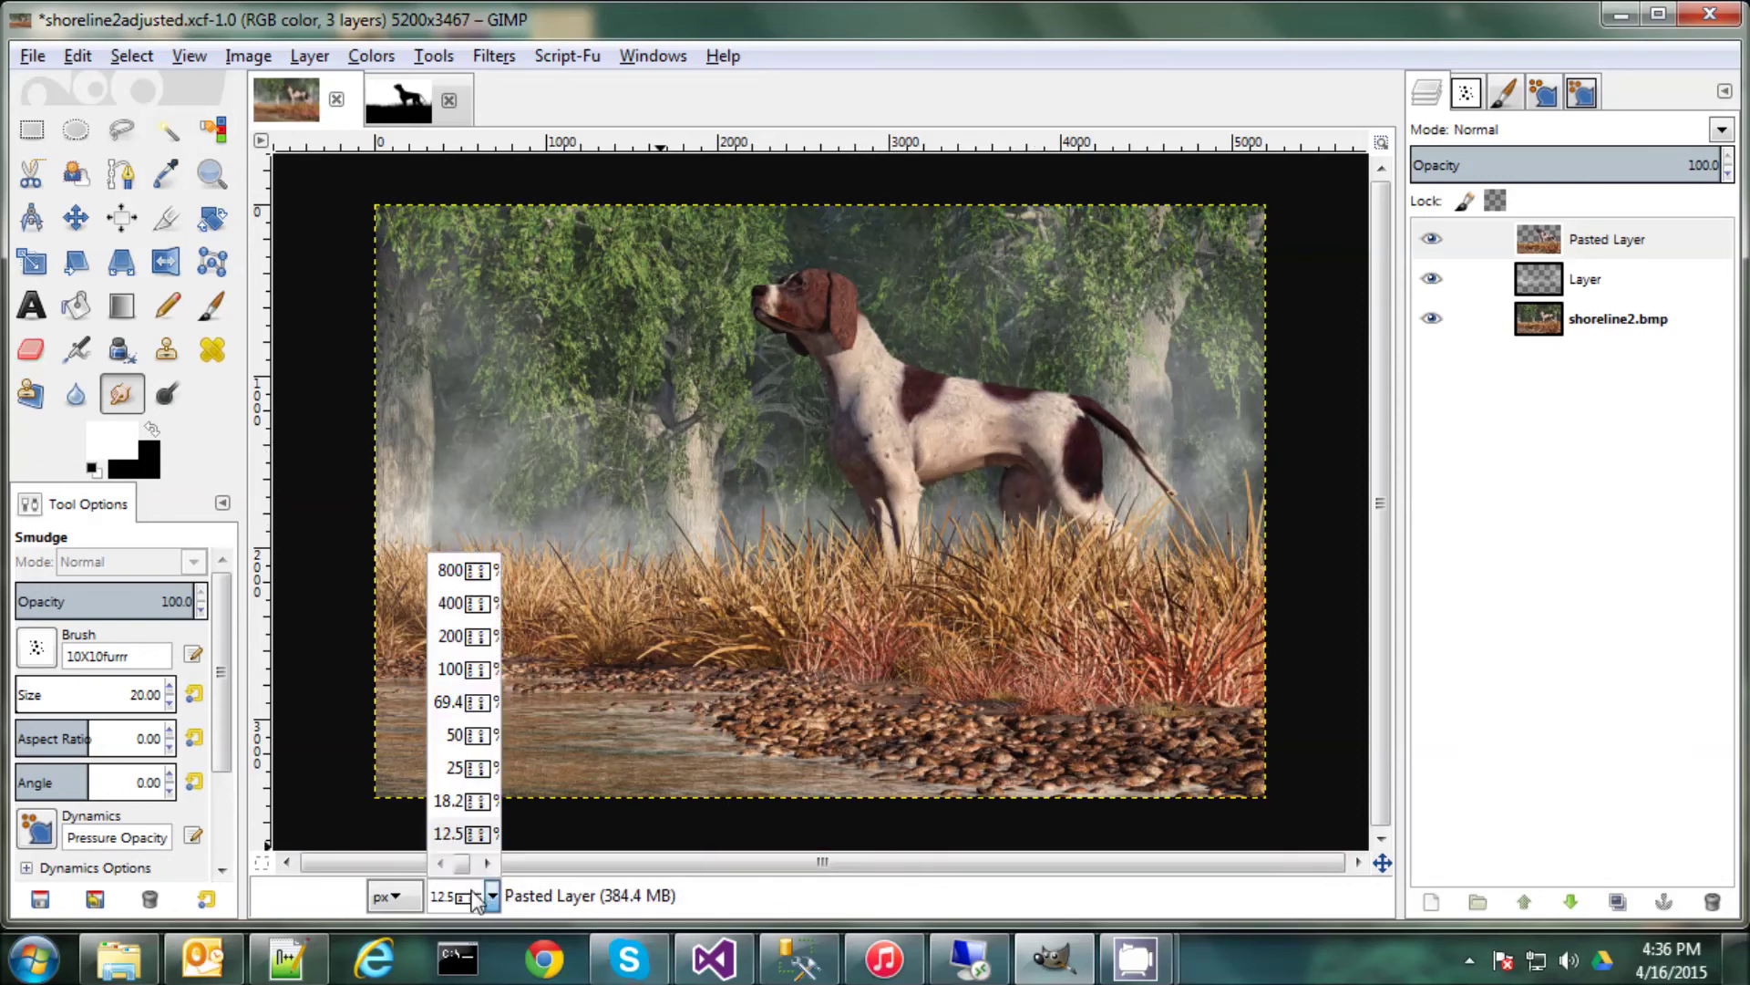
left_click(463, 769)
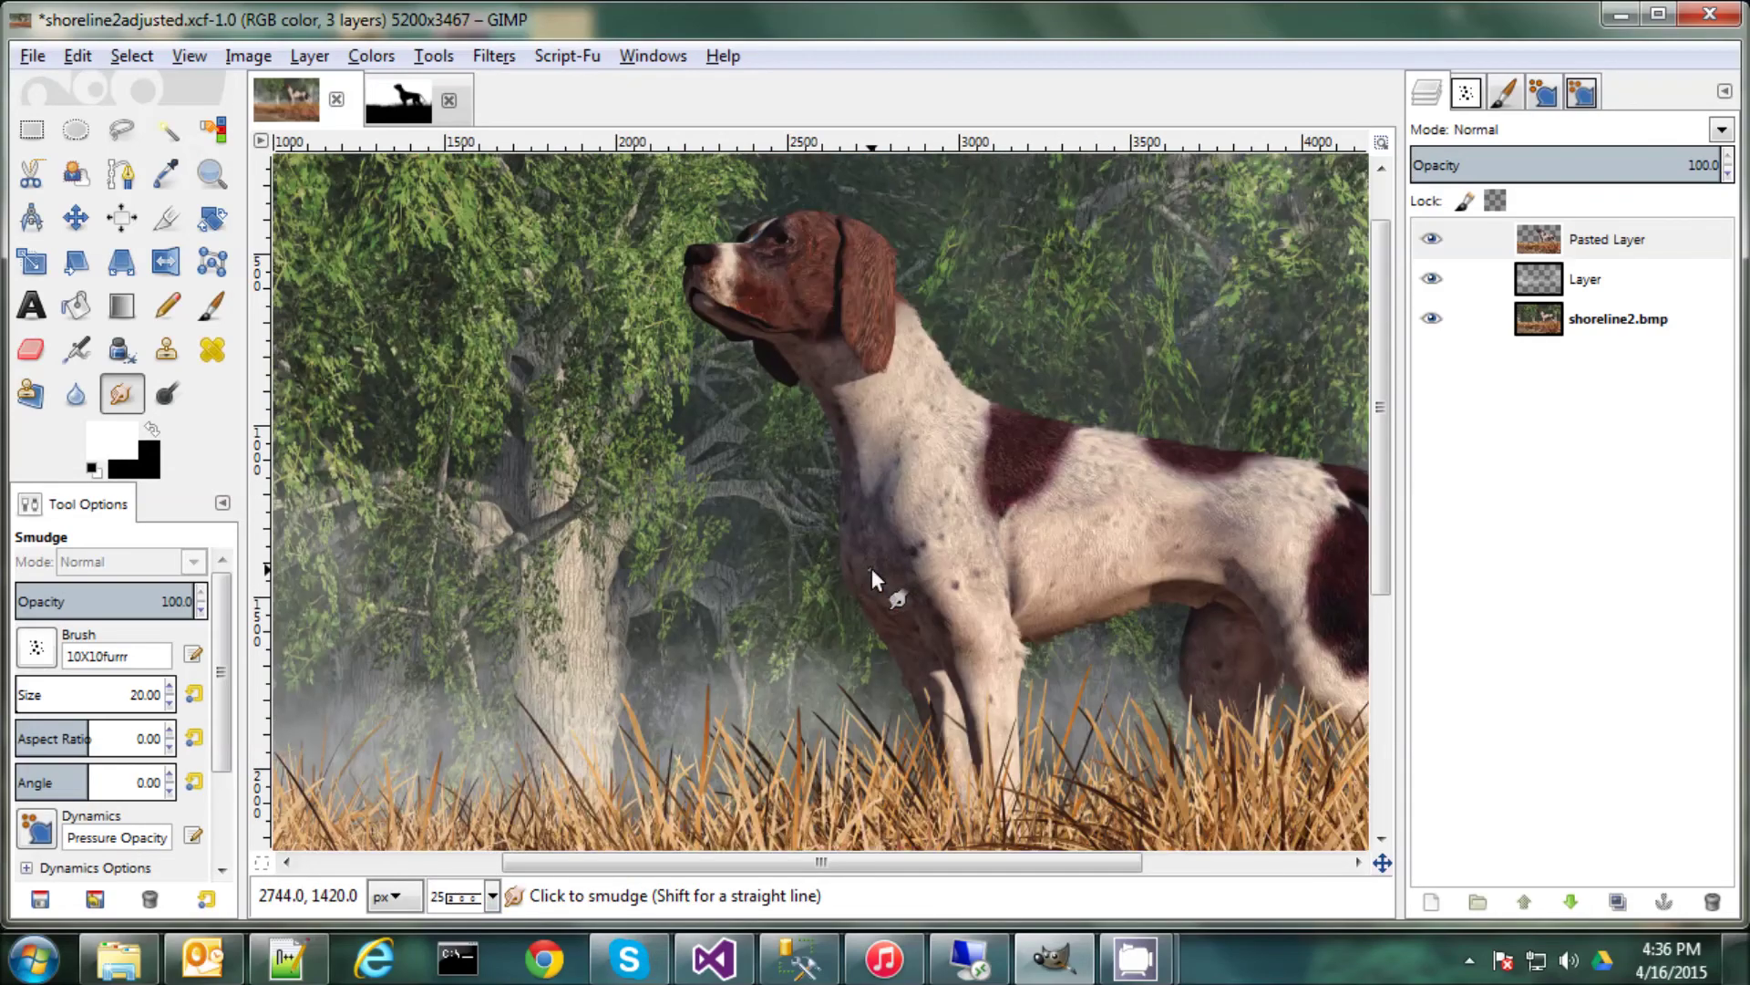
scroll(872, 567, "up", 1)
scroll(802, 656, "down", 7)
scroll(720, 747, "up", 7)
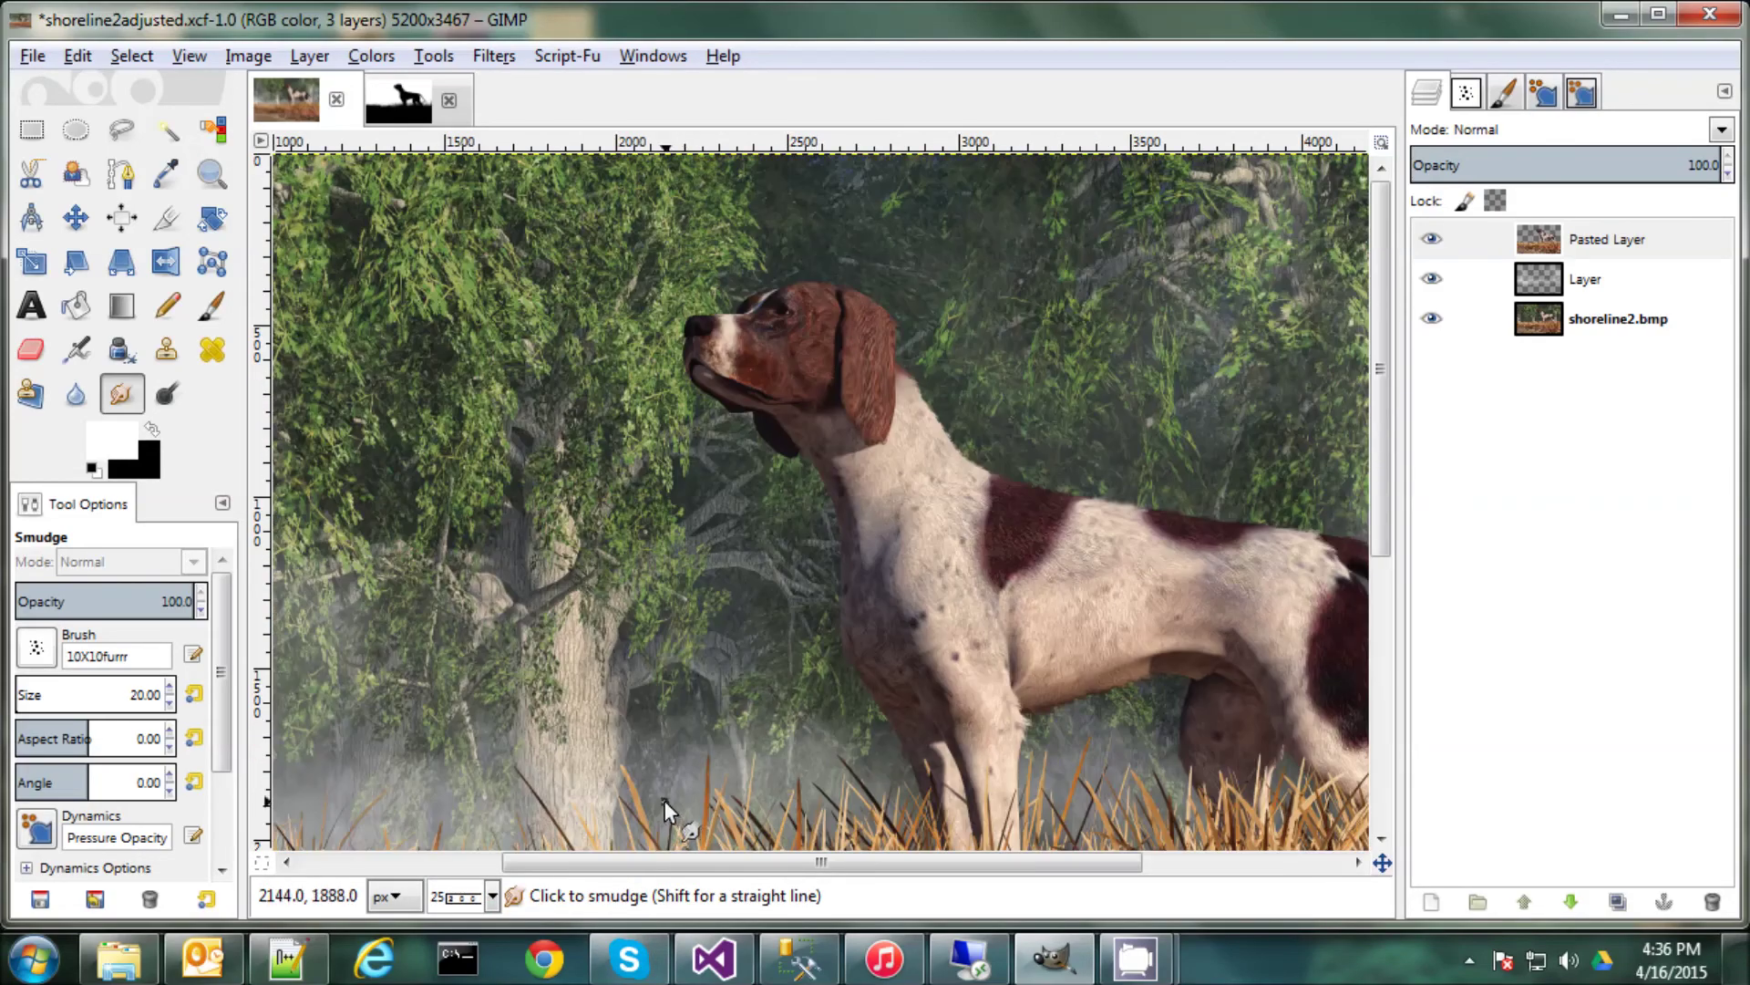
Name the exported image HuntingDog.jpg, choose the Desktop folder and continue to the JPEG options.
left_click(32, 56)
left_click(92, 423)
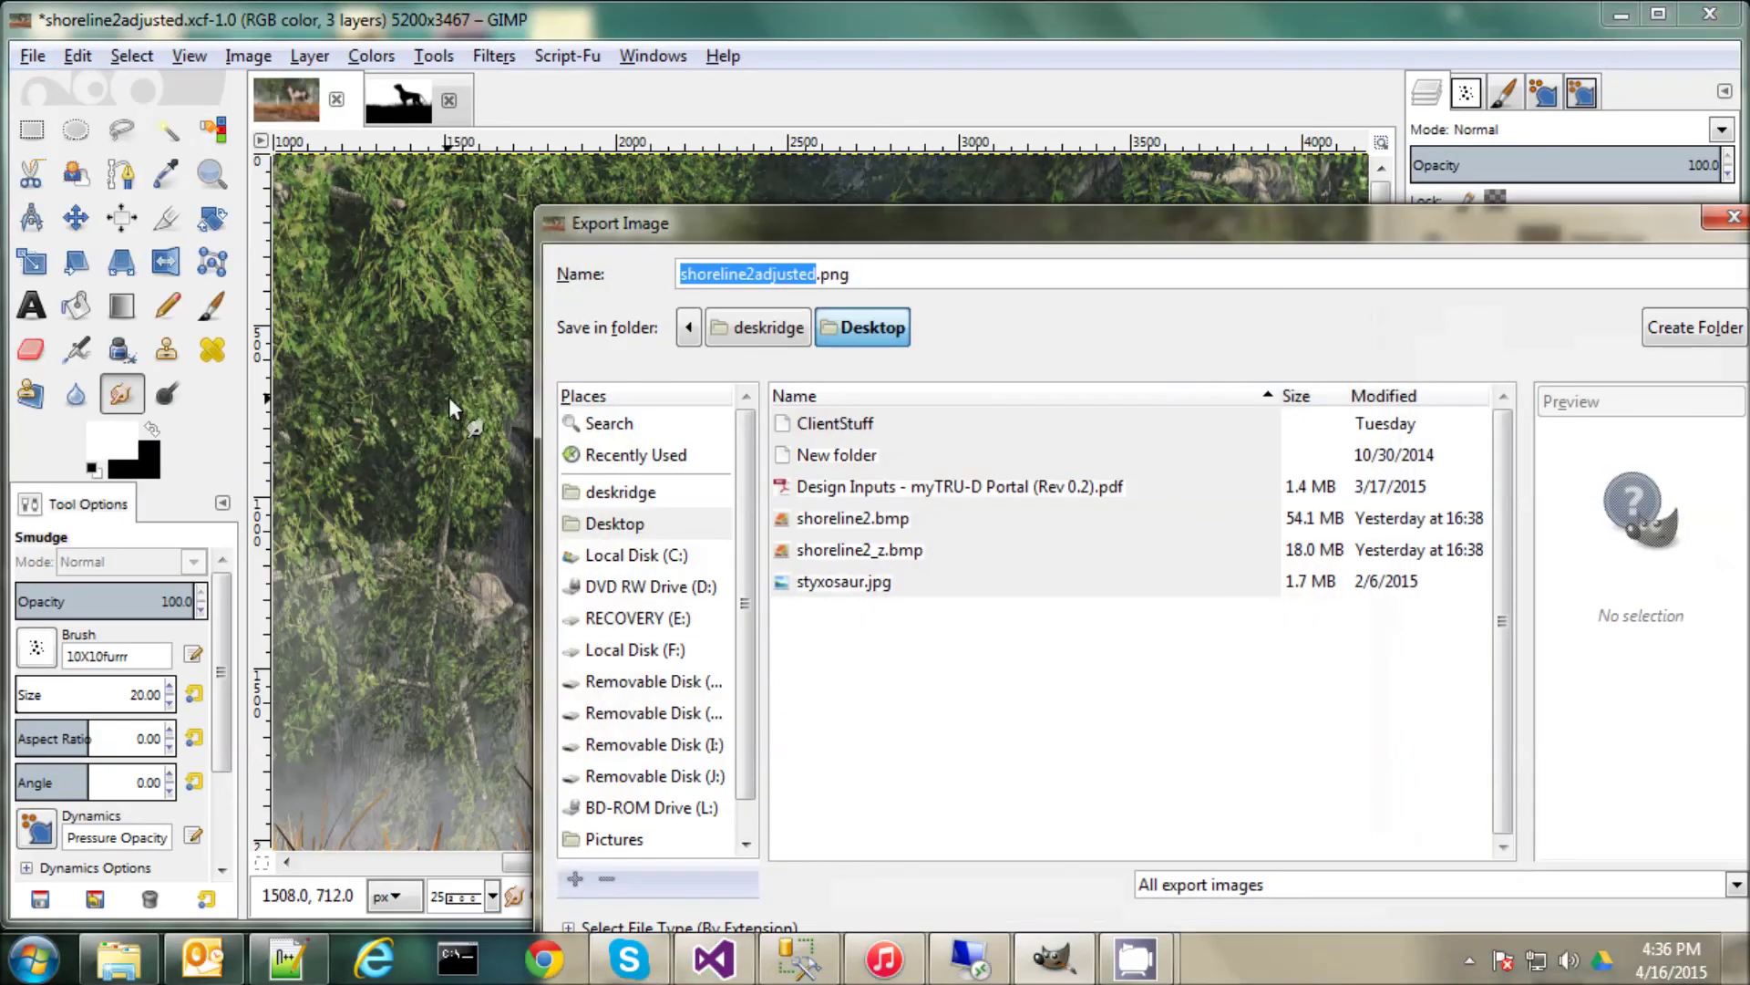
left_click(761, 278)
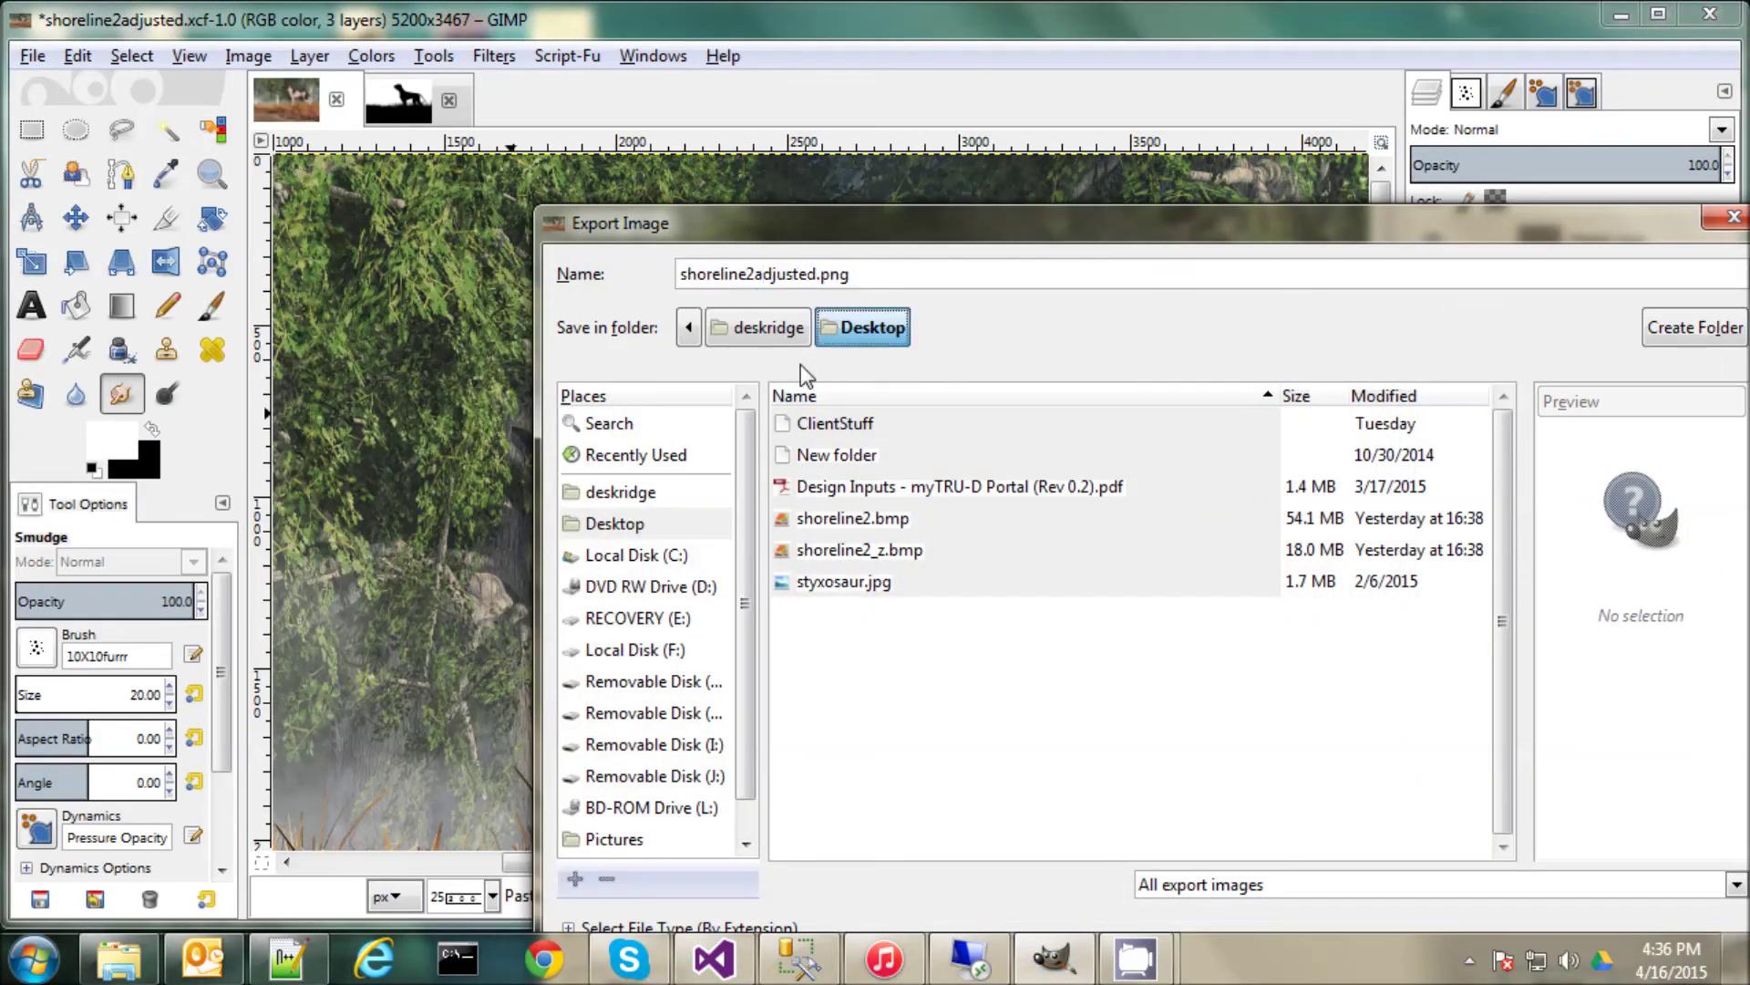
triple_click(793, 273)
type("h")
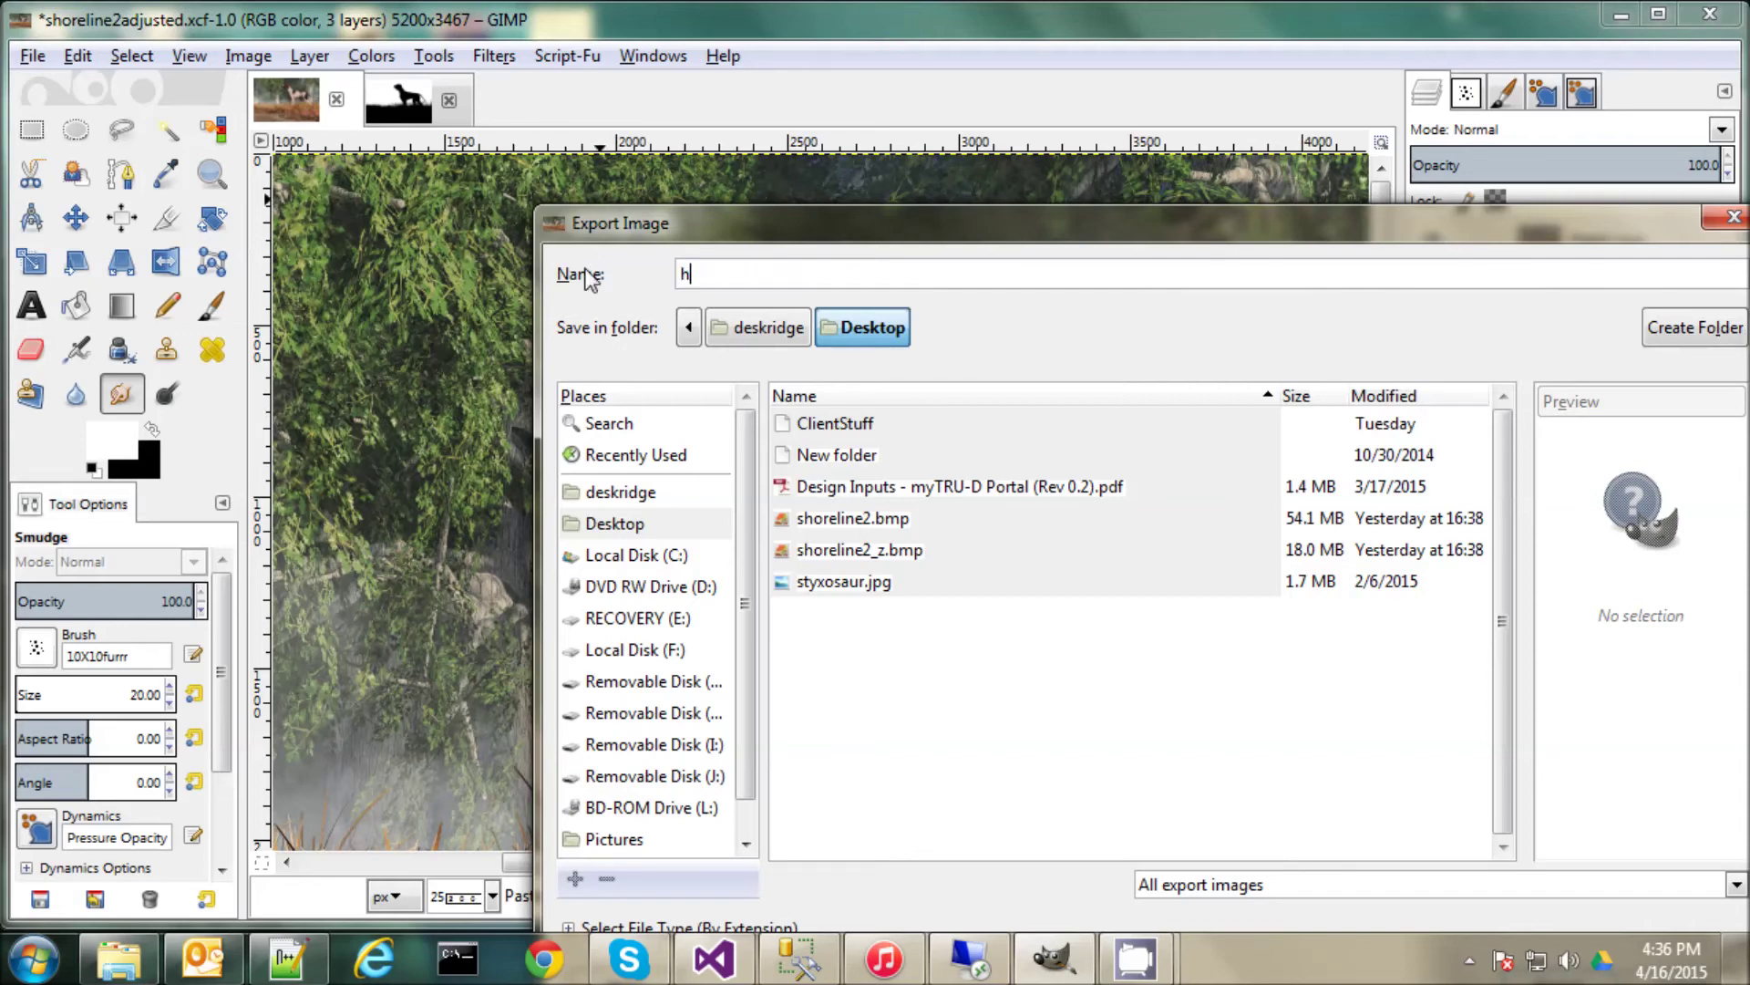
type("untingDoig.jp")
key("BackSpace")
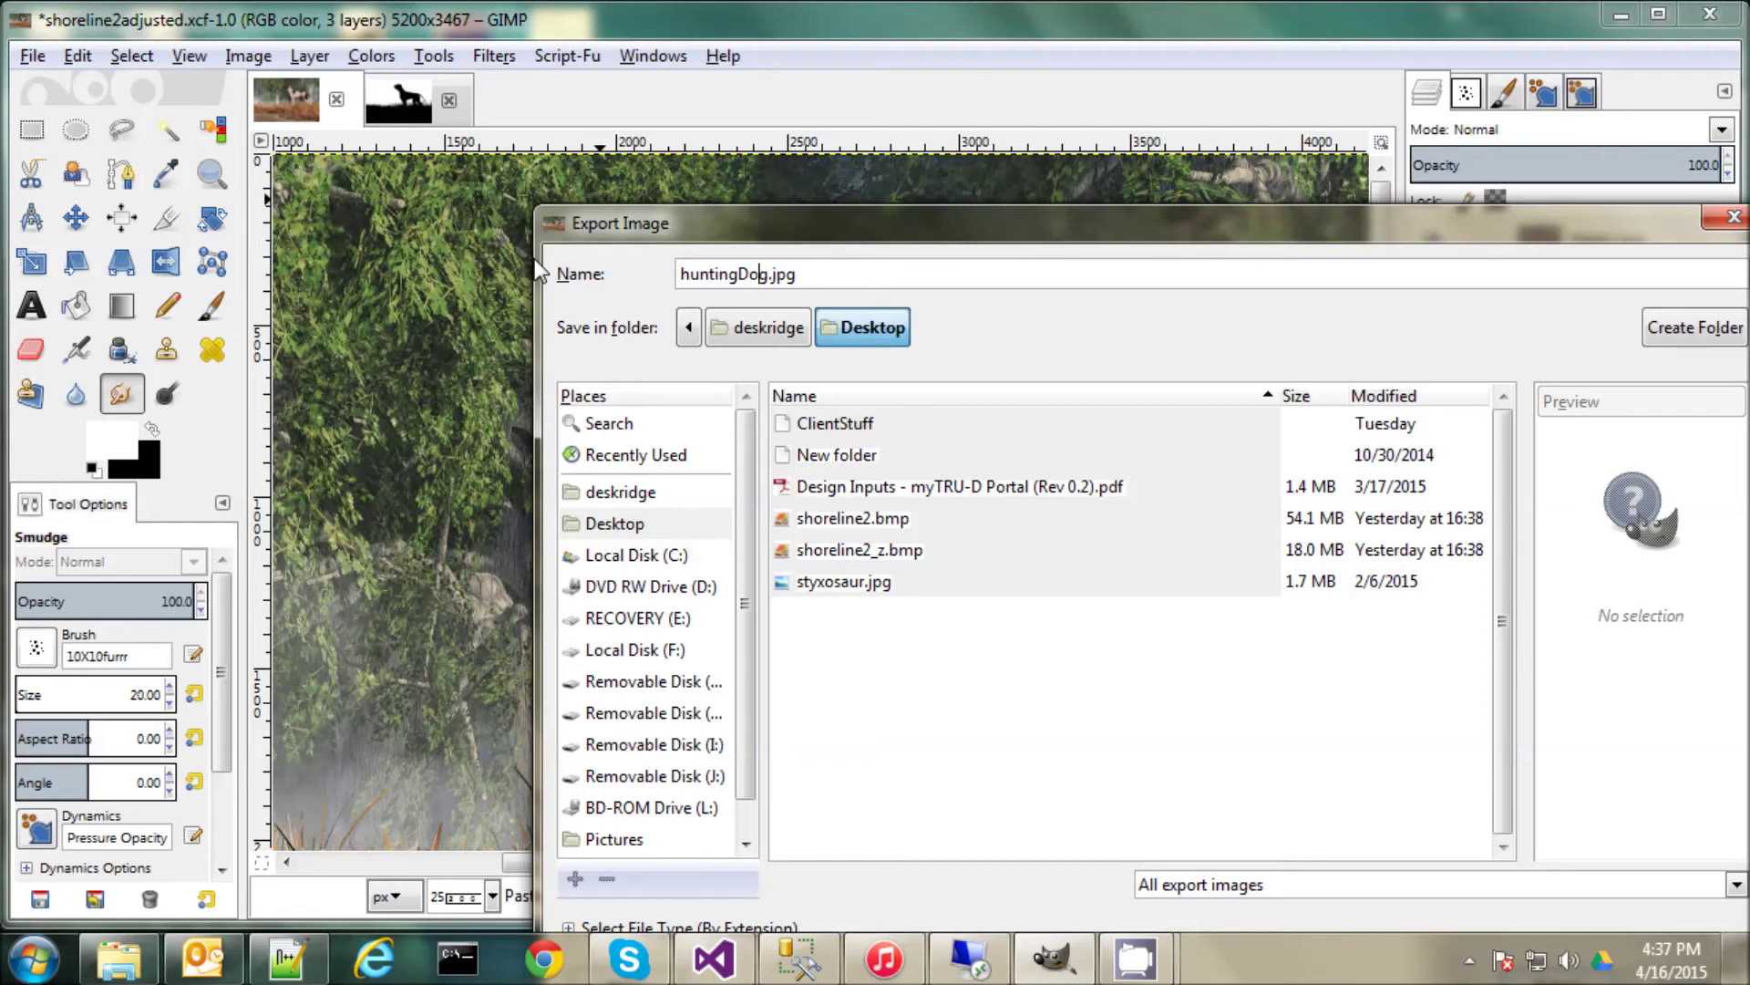
left_click(690, 273)
key("BackSpace")
type("H")
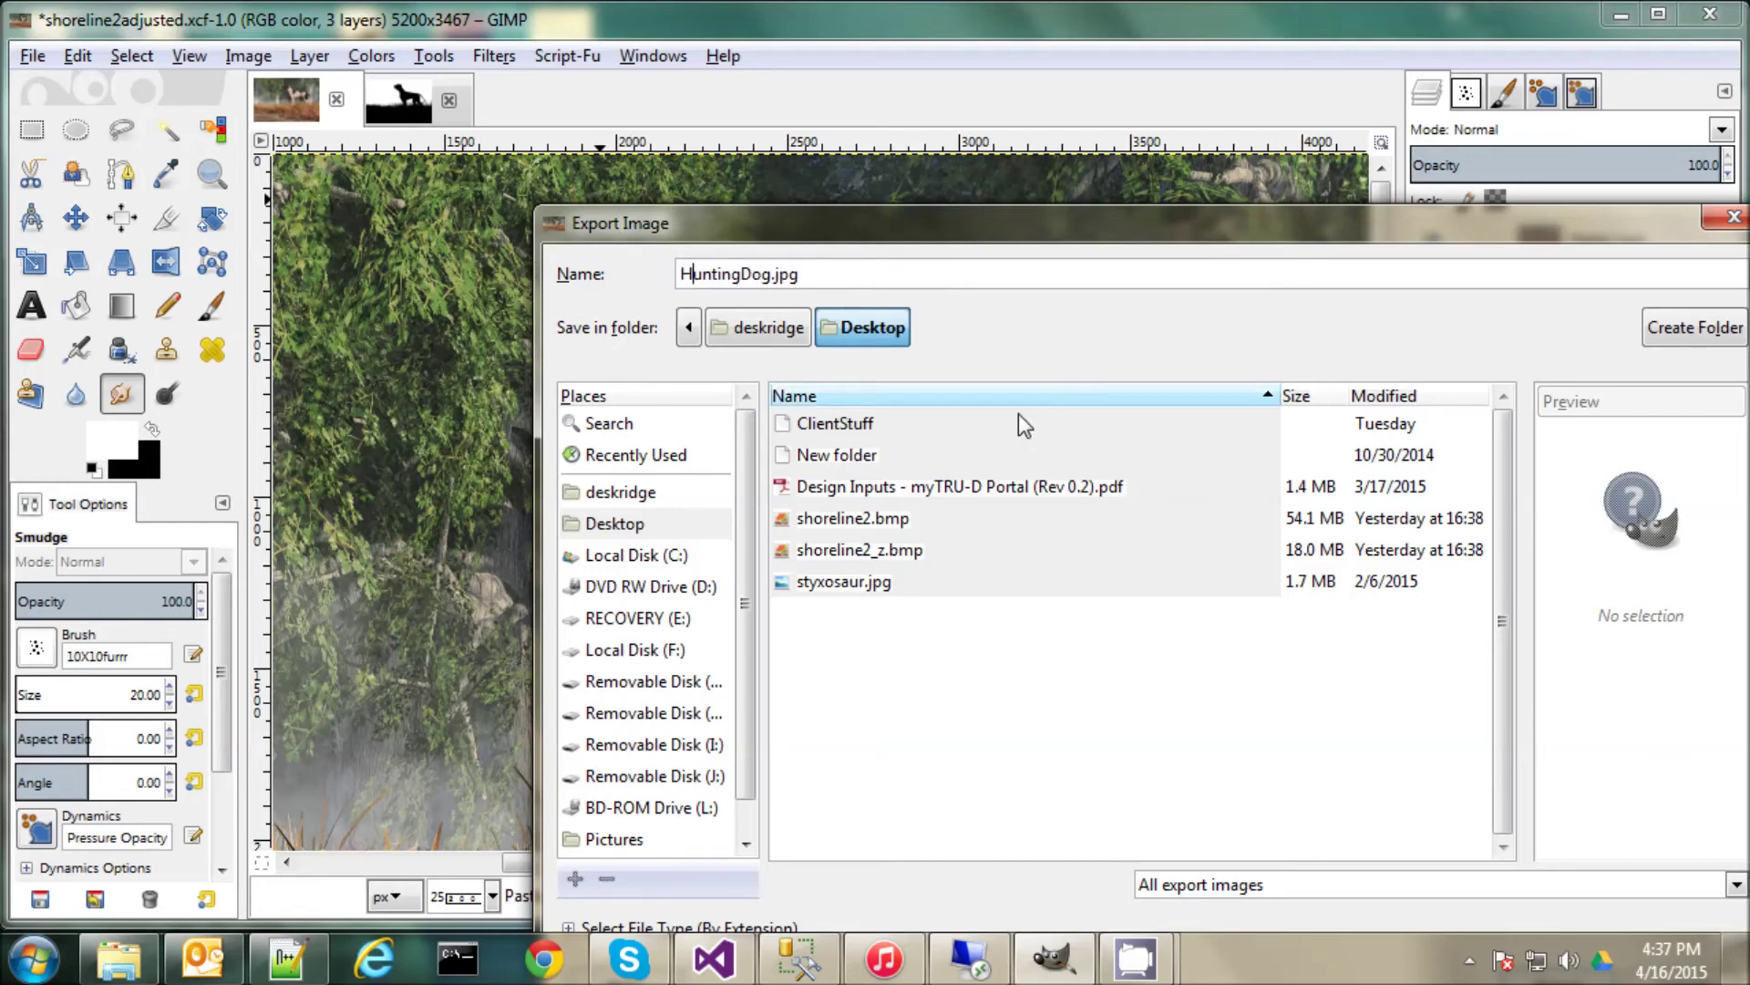
left_click(616, 523)
left_click_drag(1116, 241, 915, 86)
left_click(1328, 829)
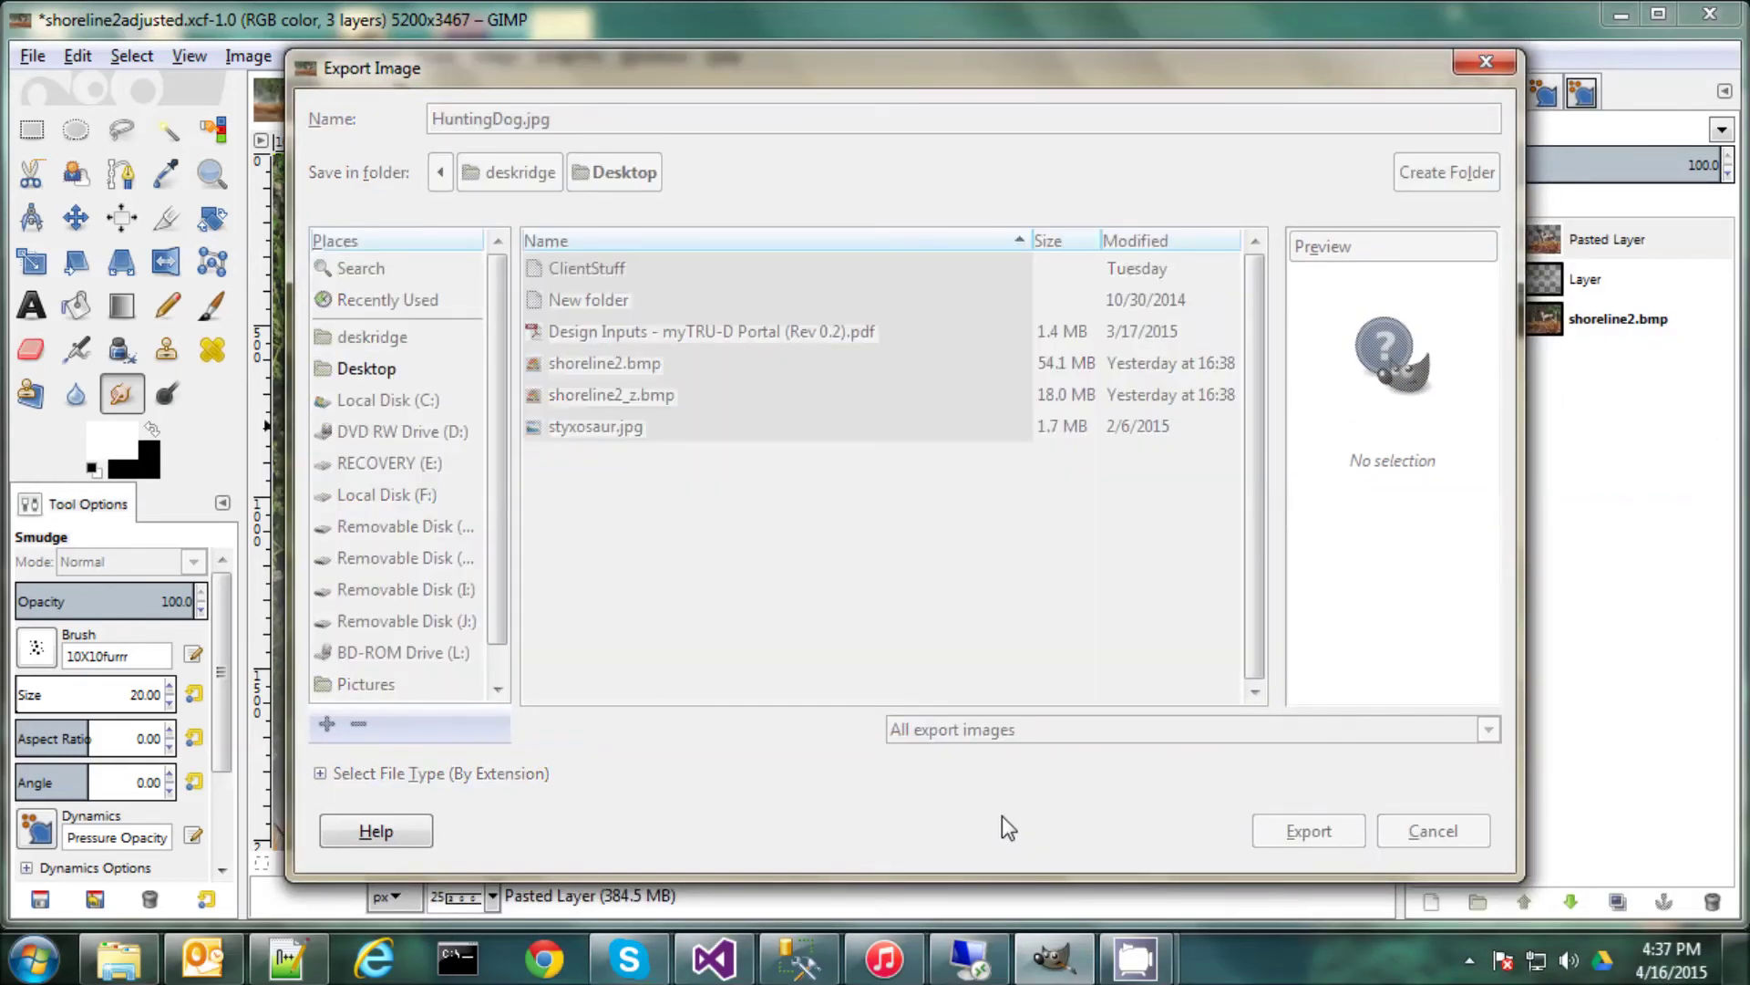
Enable the preview in the image window, set the JPEG quality to 98 and export the image.
left_click_drag(953, 391, 976, 394)
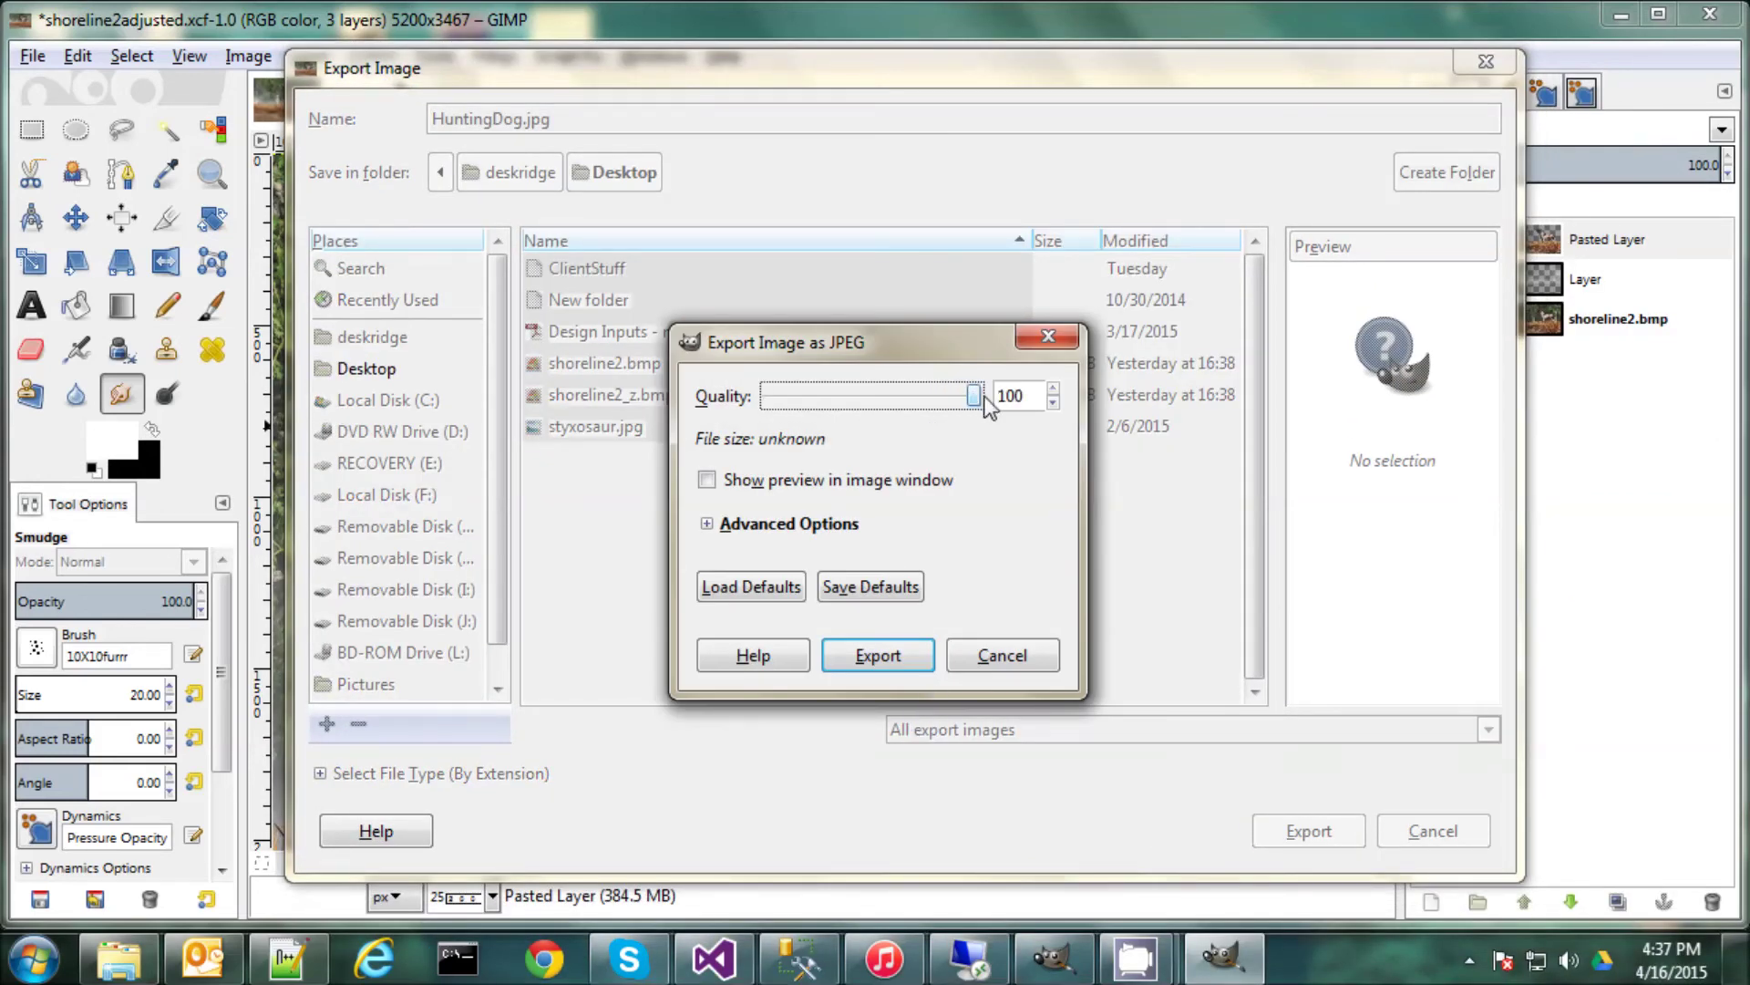
left_click(709, 479)
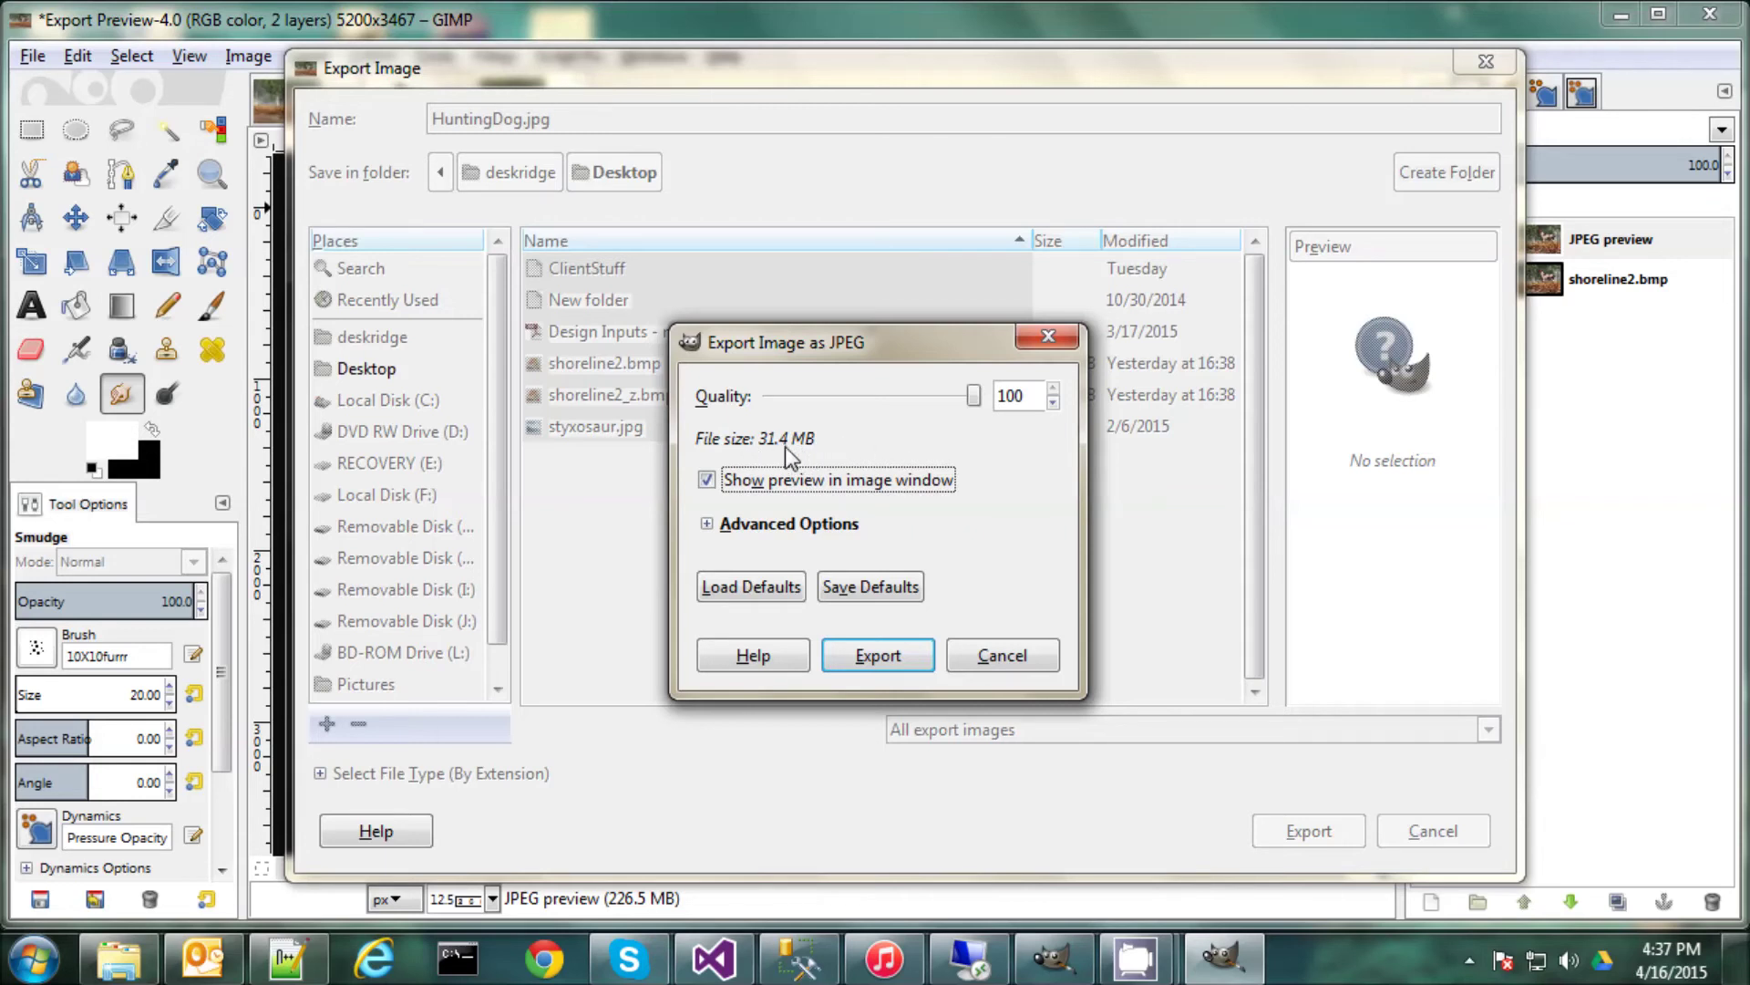
left_click(1052, 404)
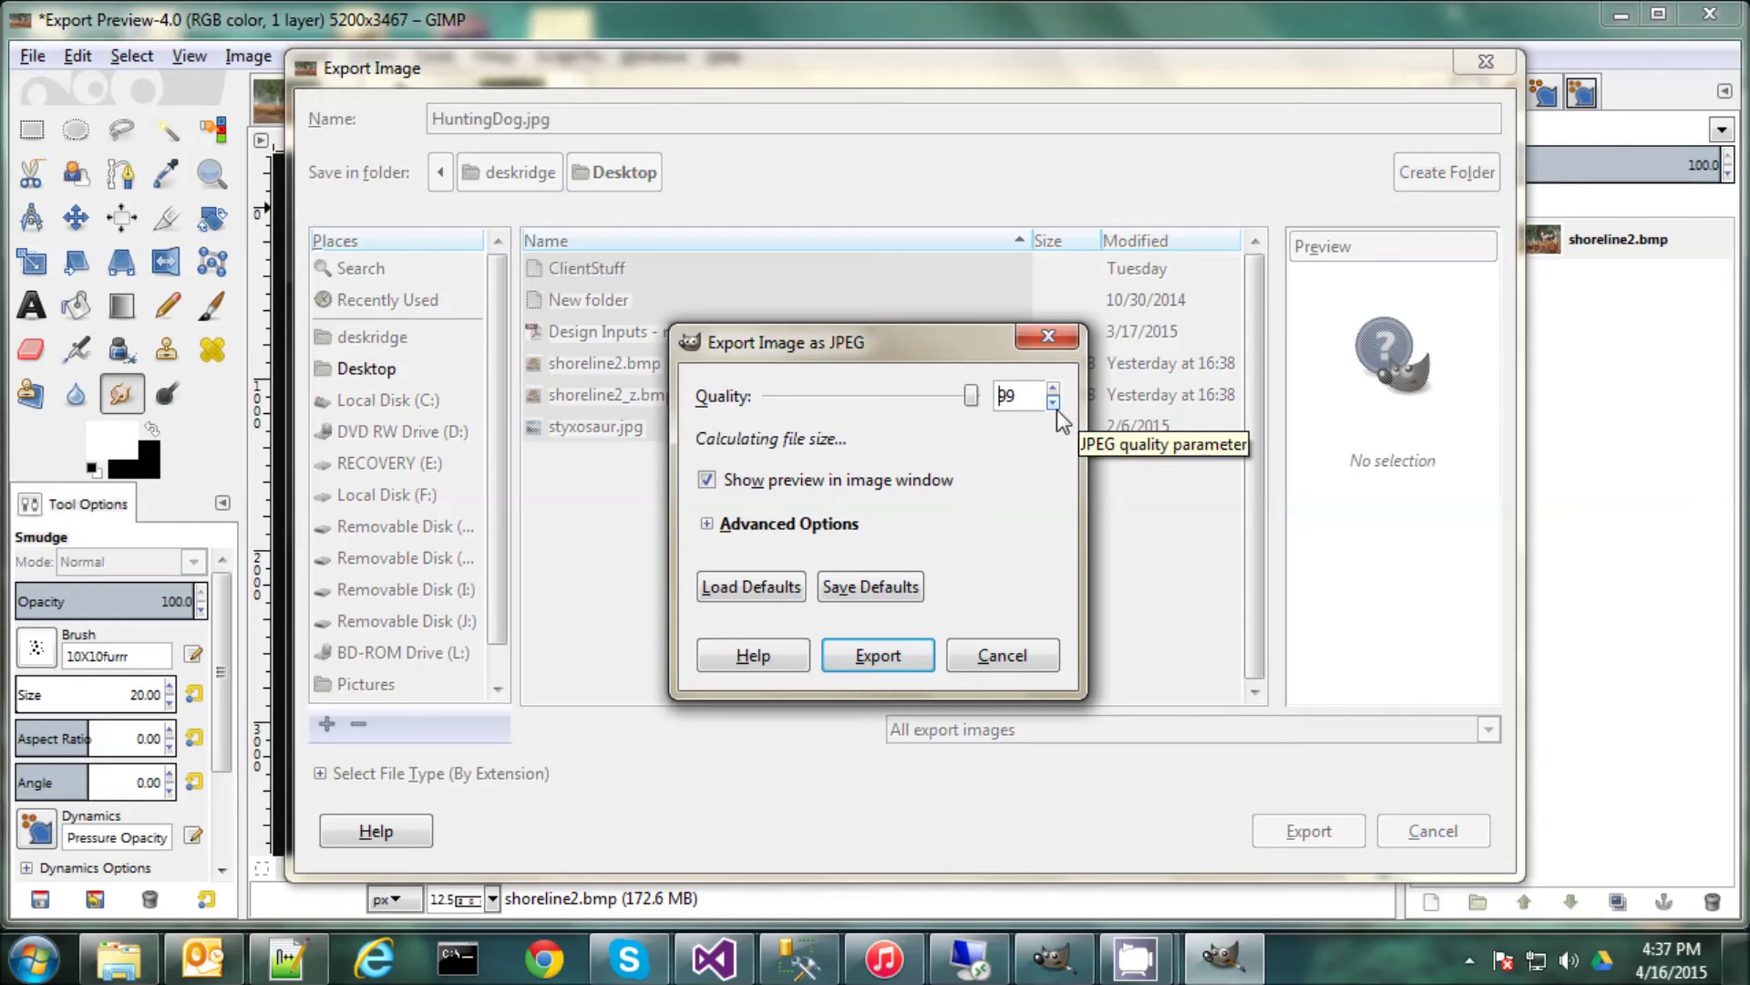
left_click(1054, 403)
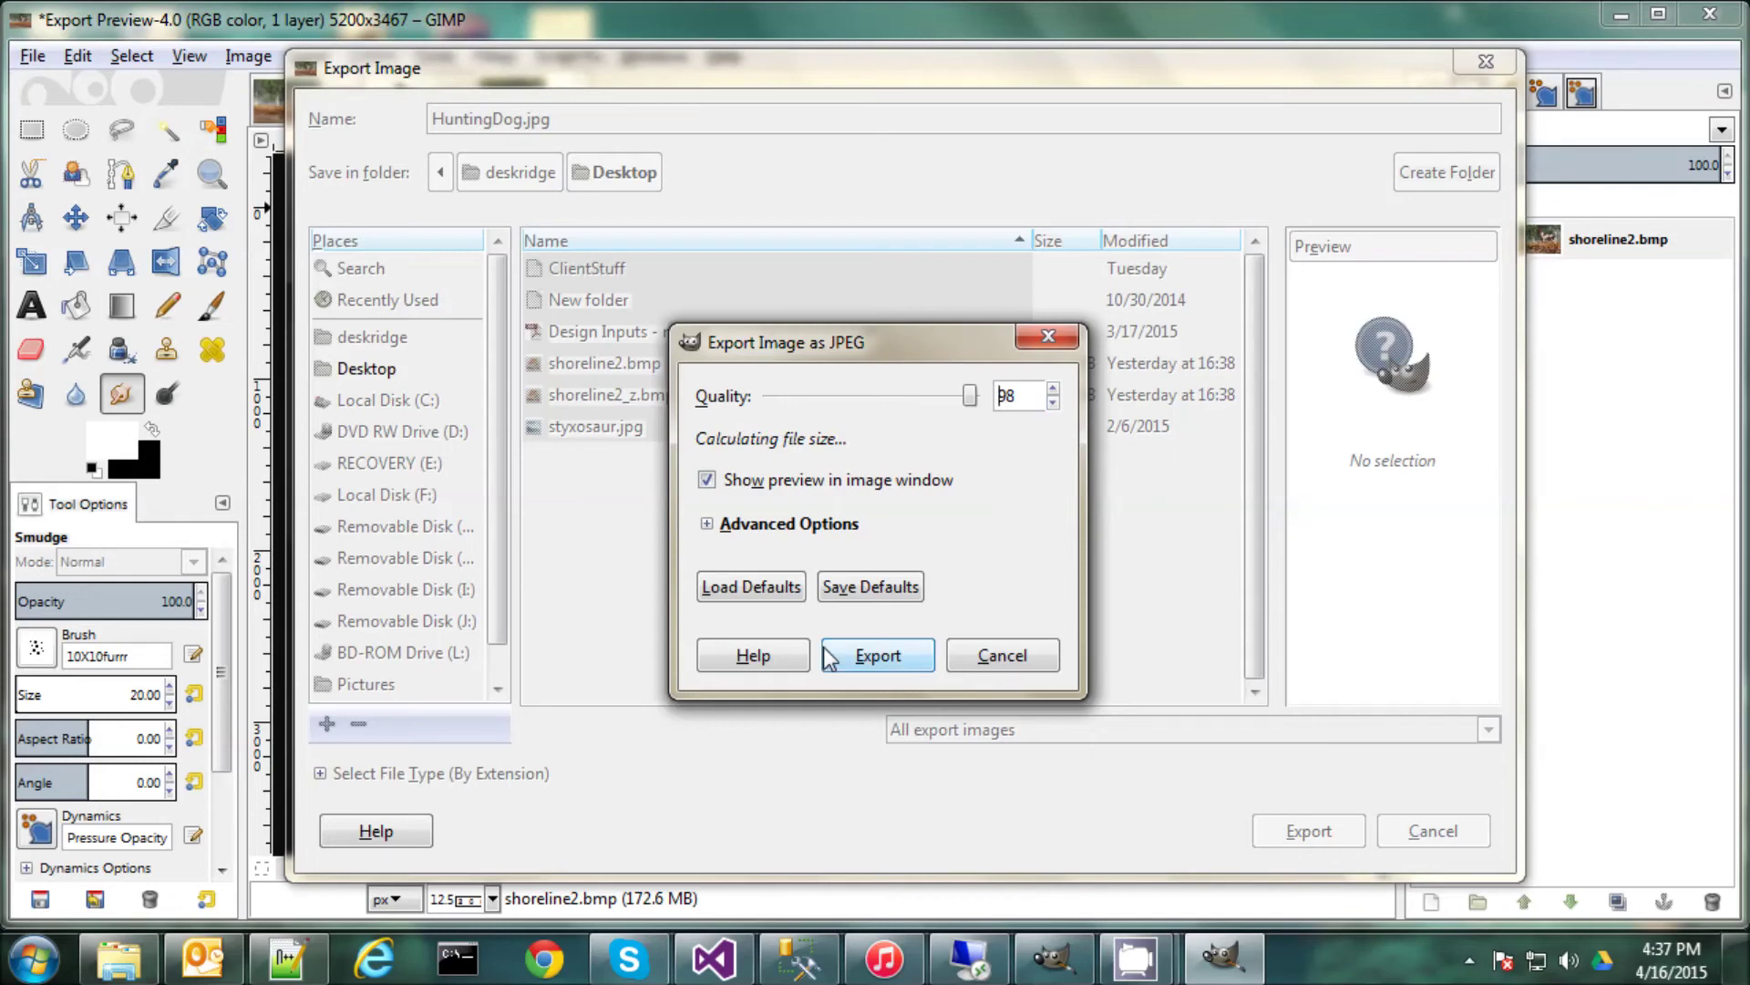
left_click(873, 656)
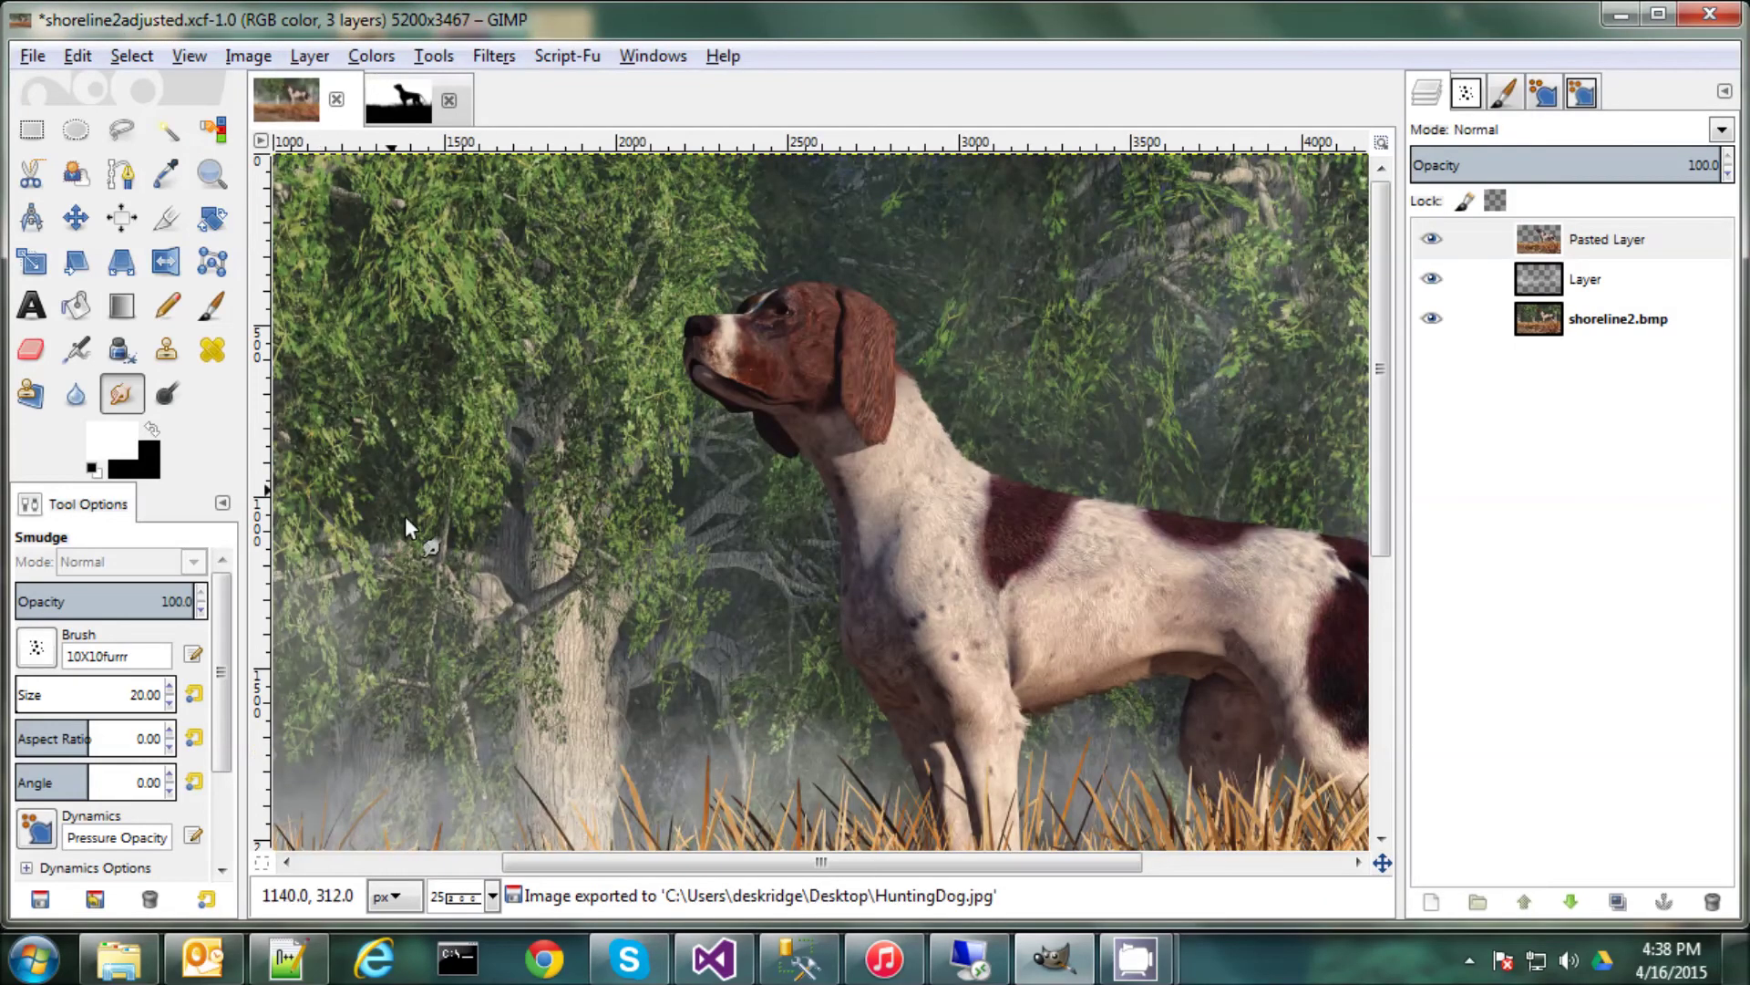
scroll(914, 581, "down", 5)
scroll(930, 623, "up", 5)
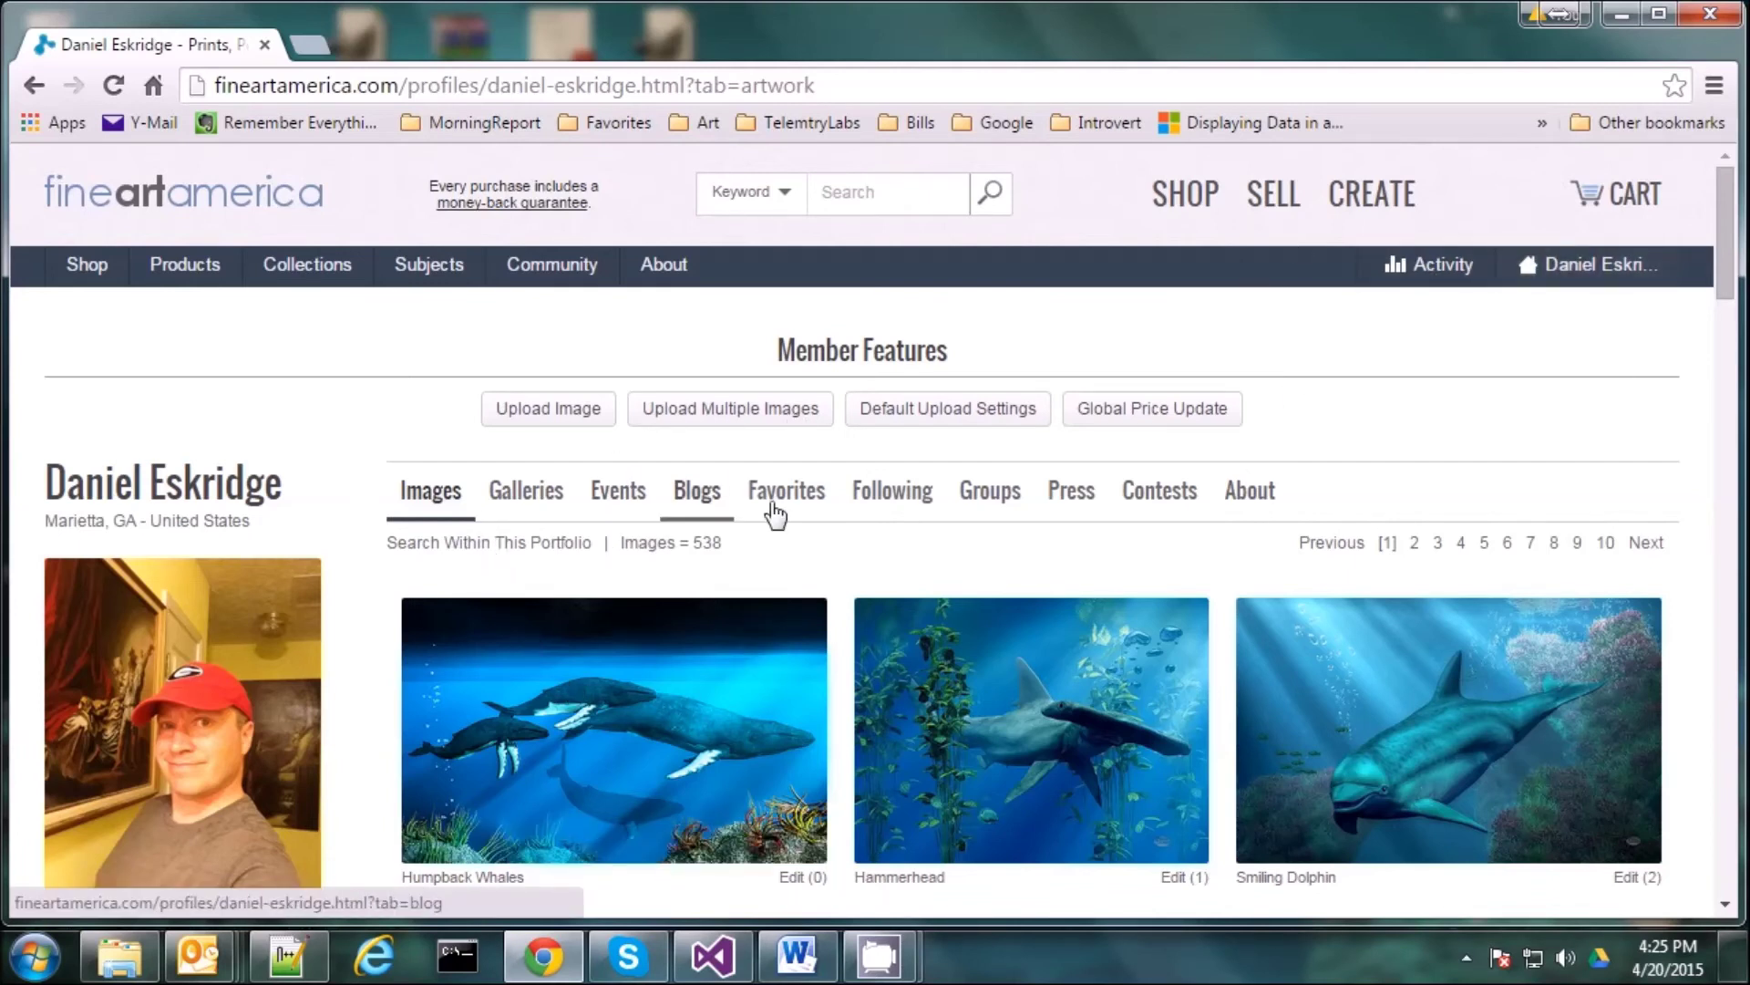
Switch to the artist's Fine Art America profile in Chrome, view its images and open its galleries.
left_click(1577, 266)
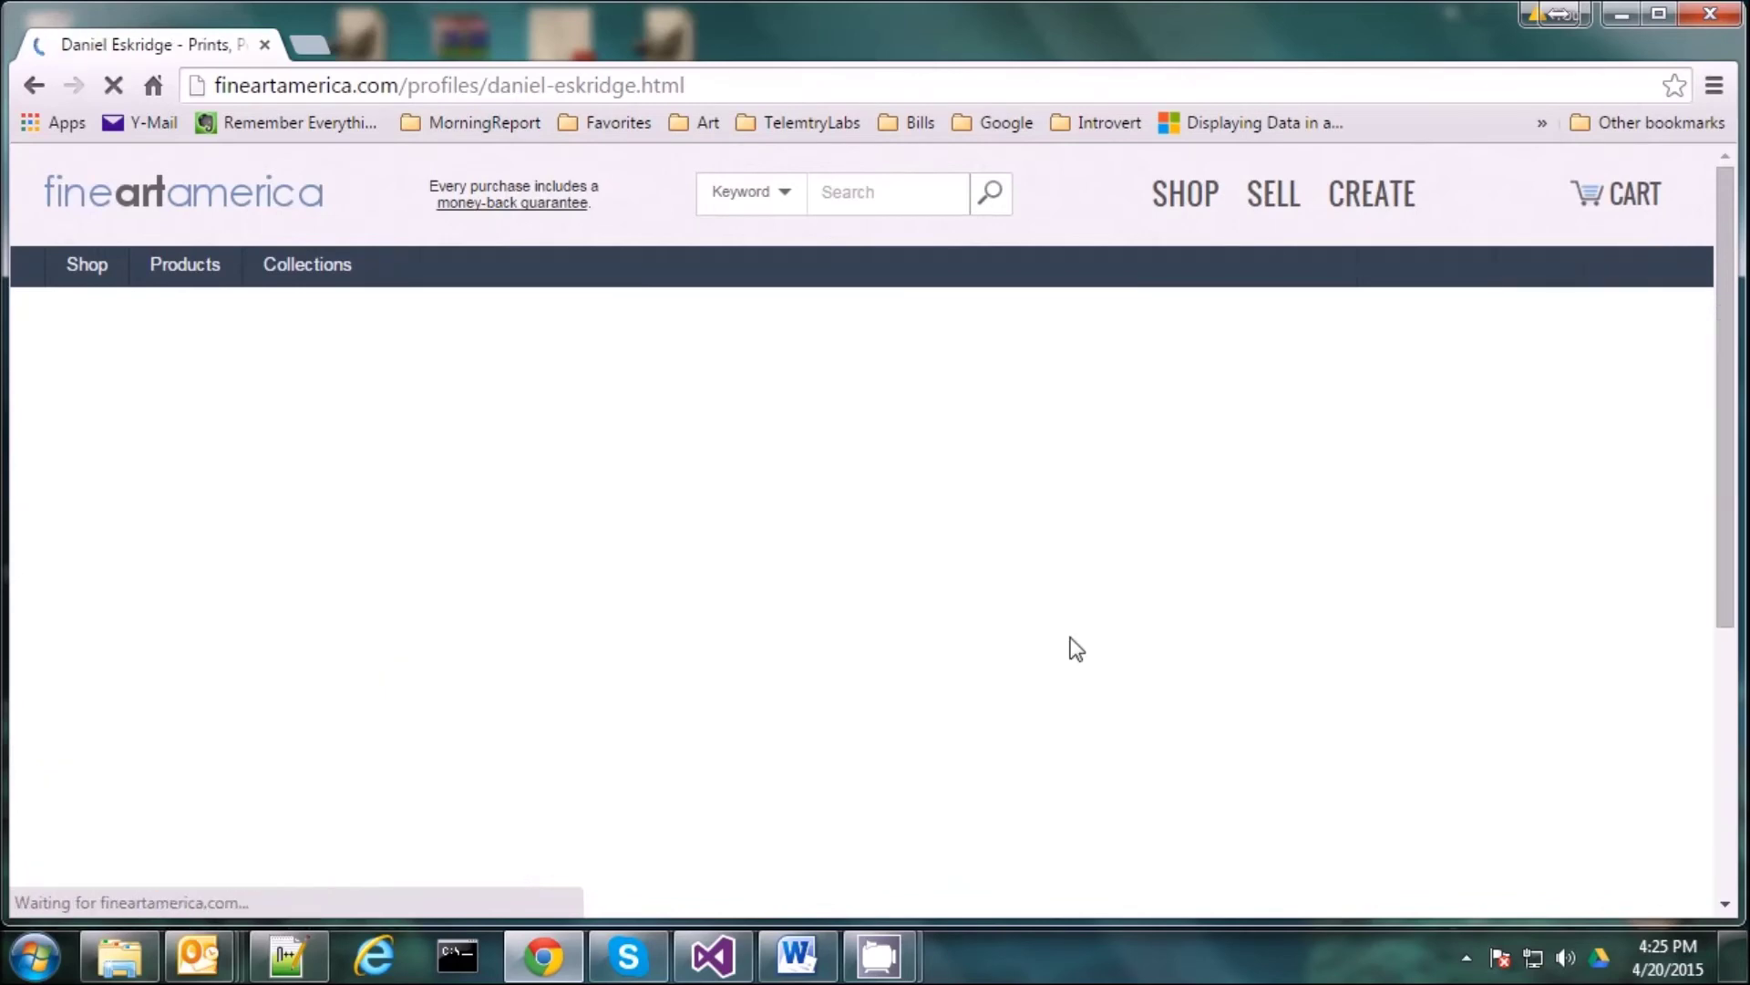
left_click(424, 484)
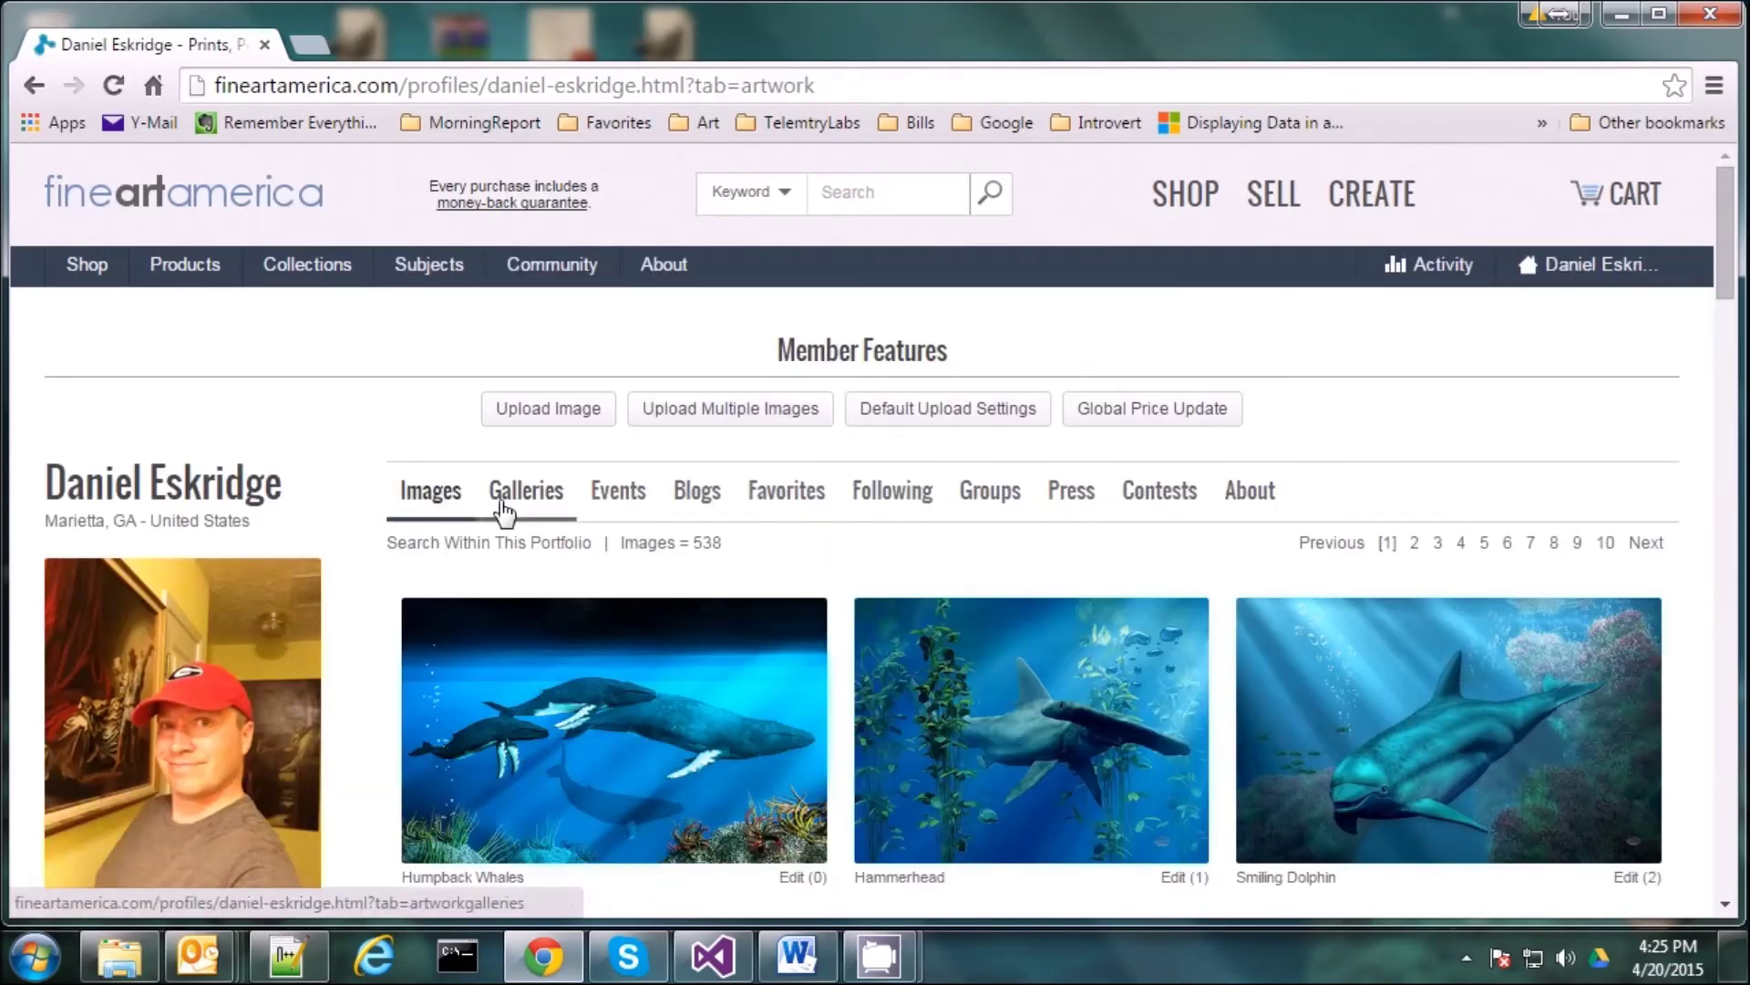
left_click(502, 502)
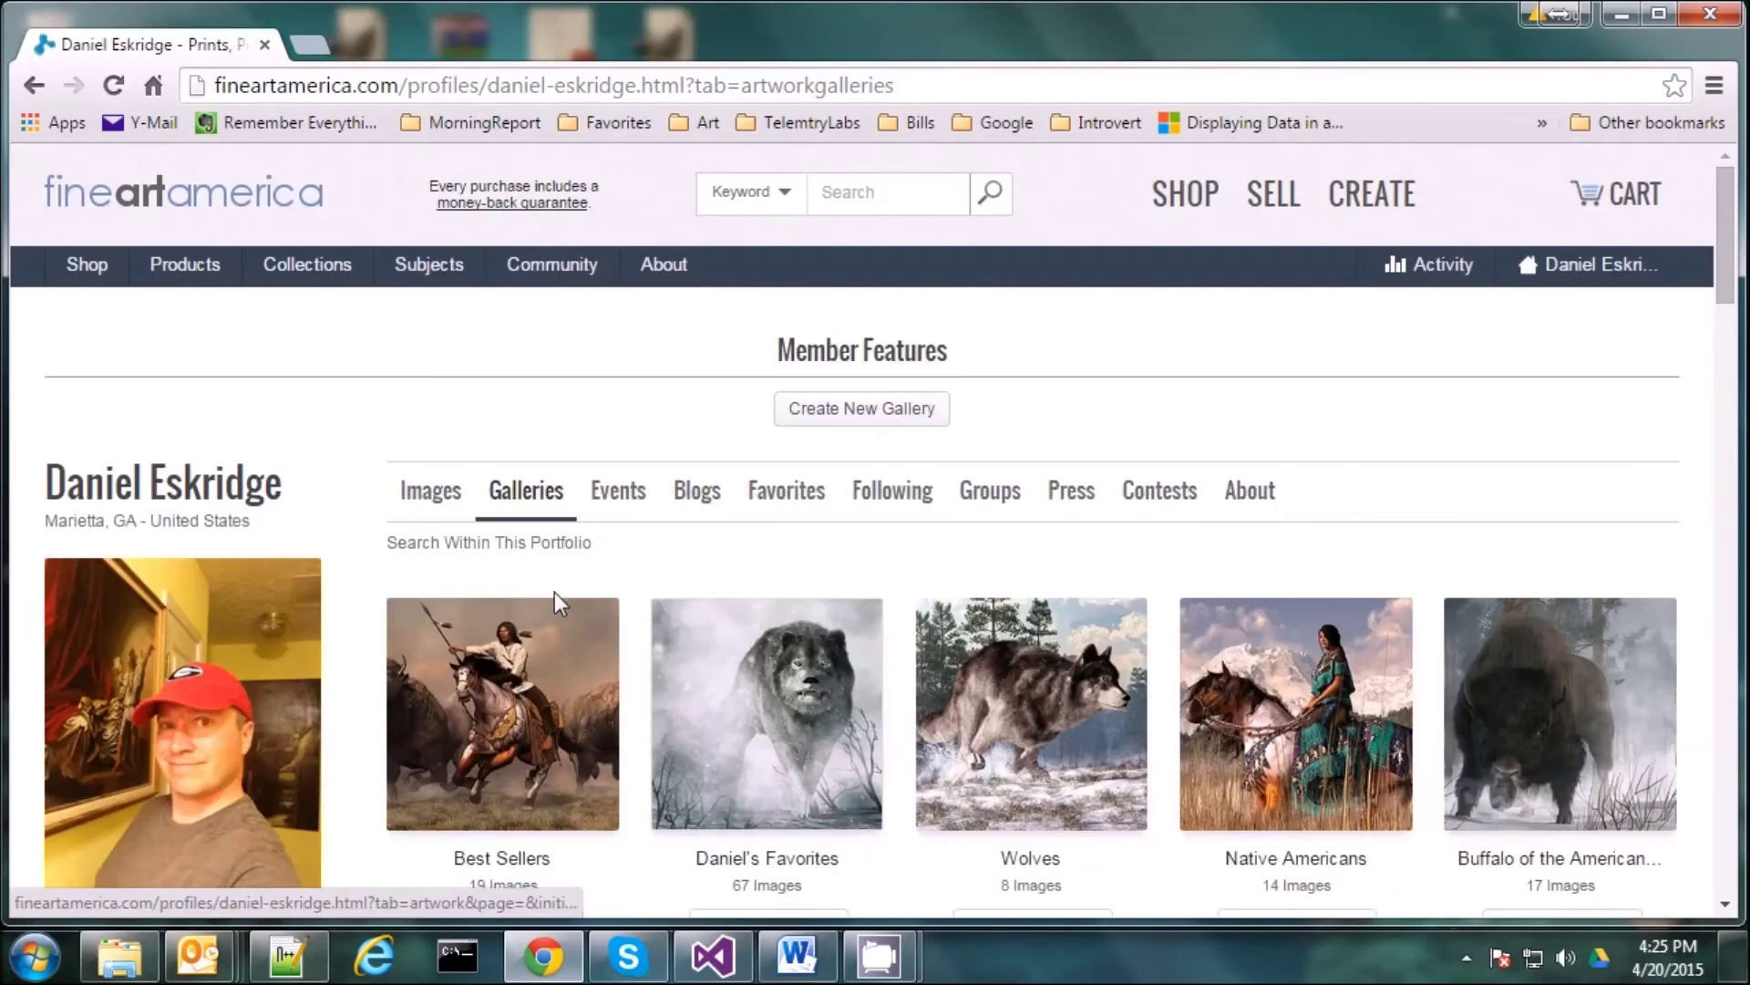